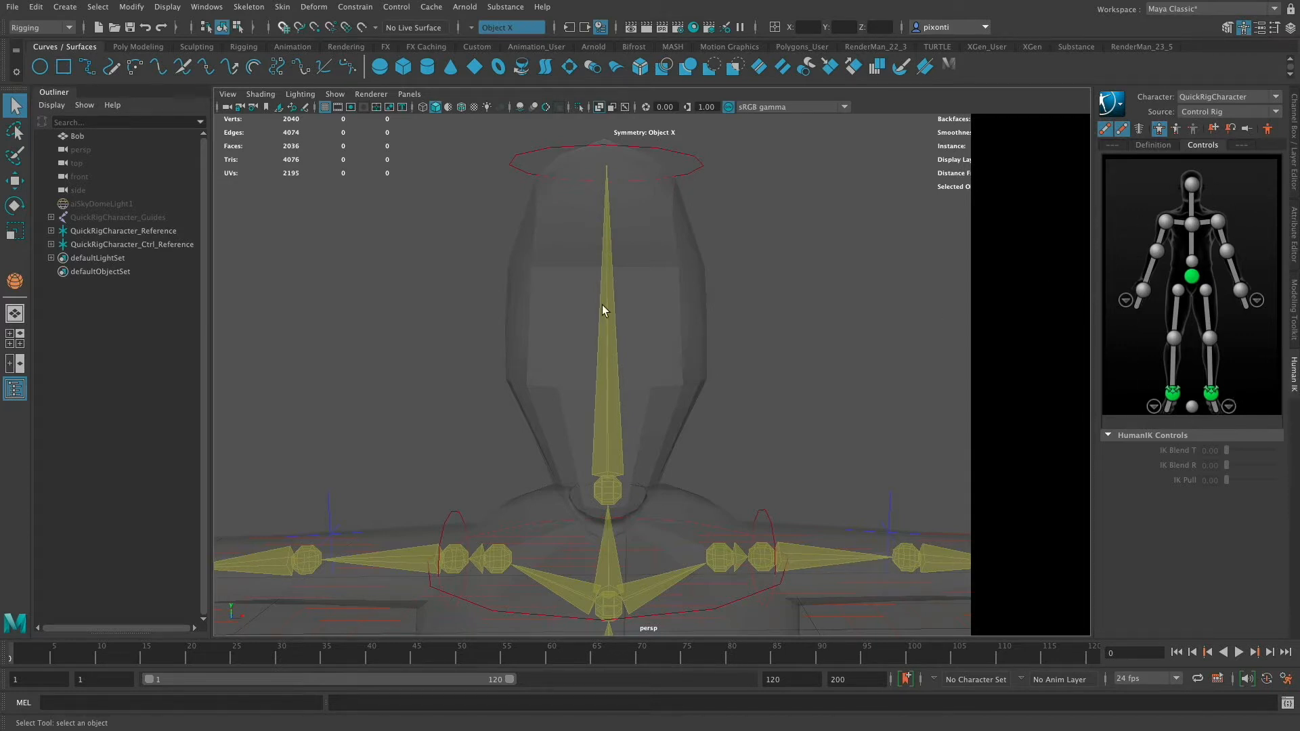
- Try moving the head control of the HumanIK rig, then undo the move
{"action": "left_click", "coordinate": [695, 180]}
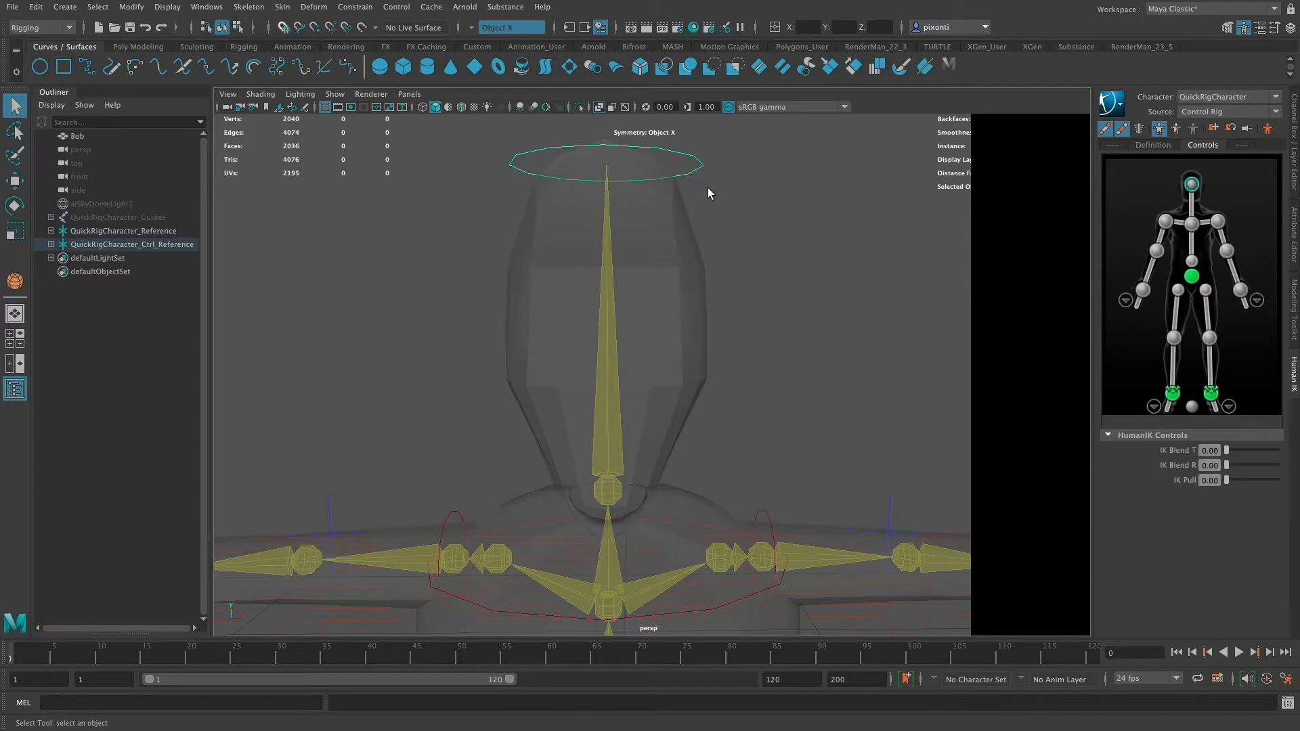
{"action": "key", "text": "w"}
{"action": "left_click_drag", "start_coordinate": [607, 165], "coordinate": [749, 255]}
{"action": "key", "text": "super+z"}
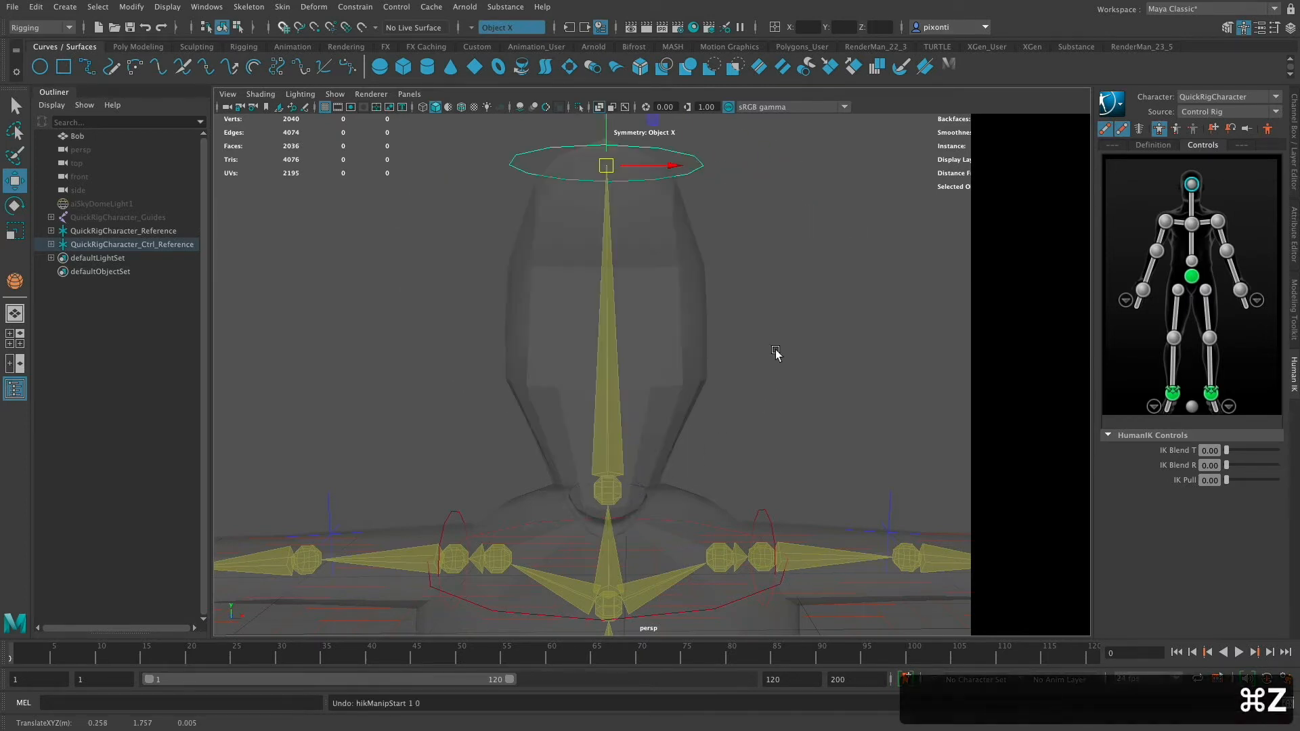
- Try rotating the neck joint, then undo the rotation
{"action": "left_click", "coordinate": [605, 453]}
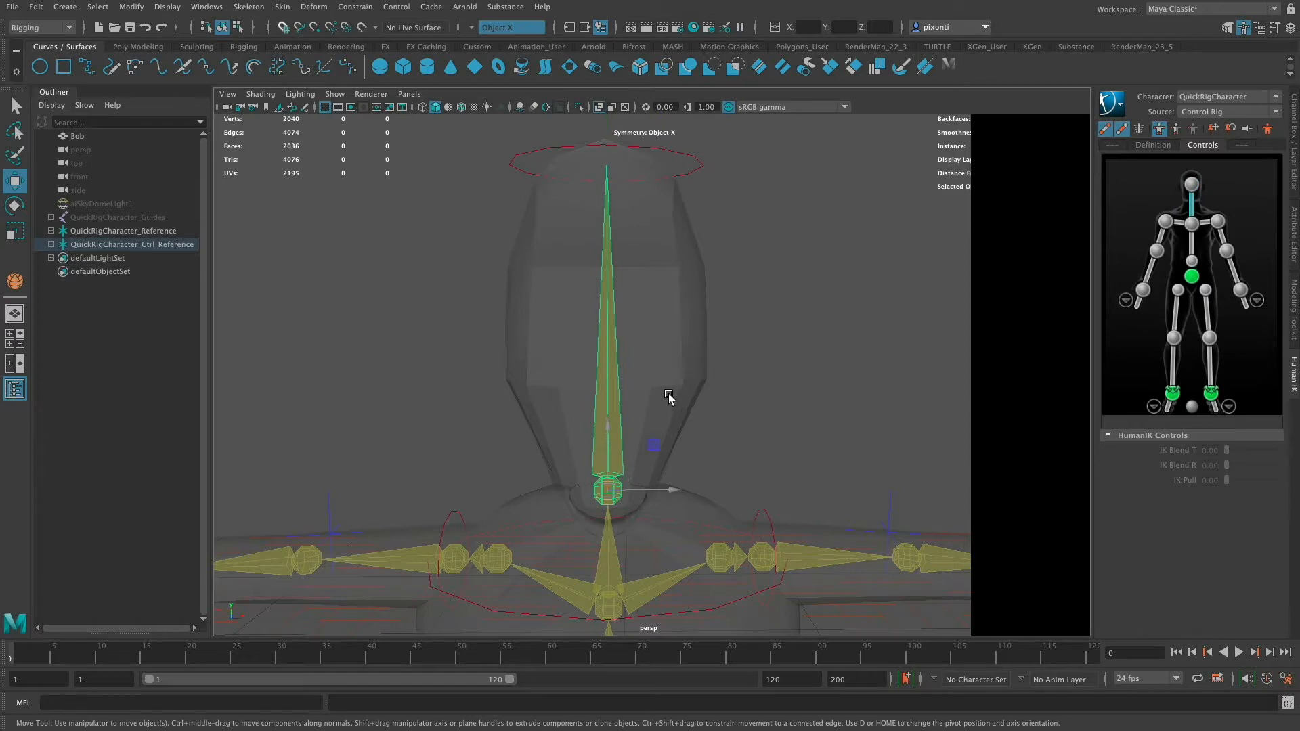
{"action": "key", "text": "w"}
{"action": "key", "text": "e"}
{"action": "left_click_drag", "start_coordinate": [607, 479], "coordinate": [606, 508]}
{"action": "key", "text": "super+z"}
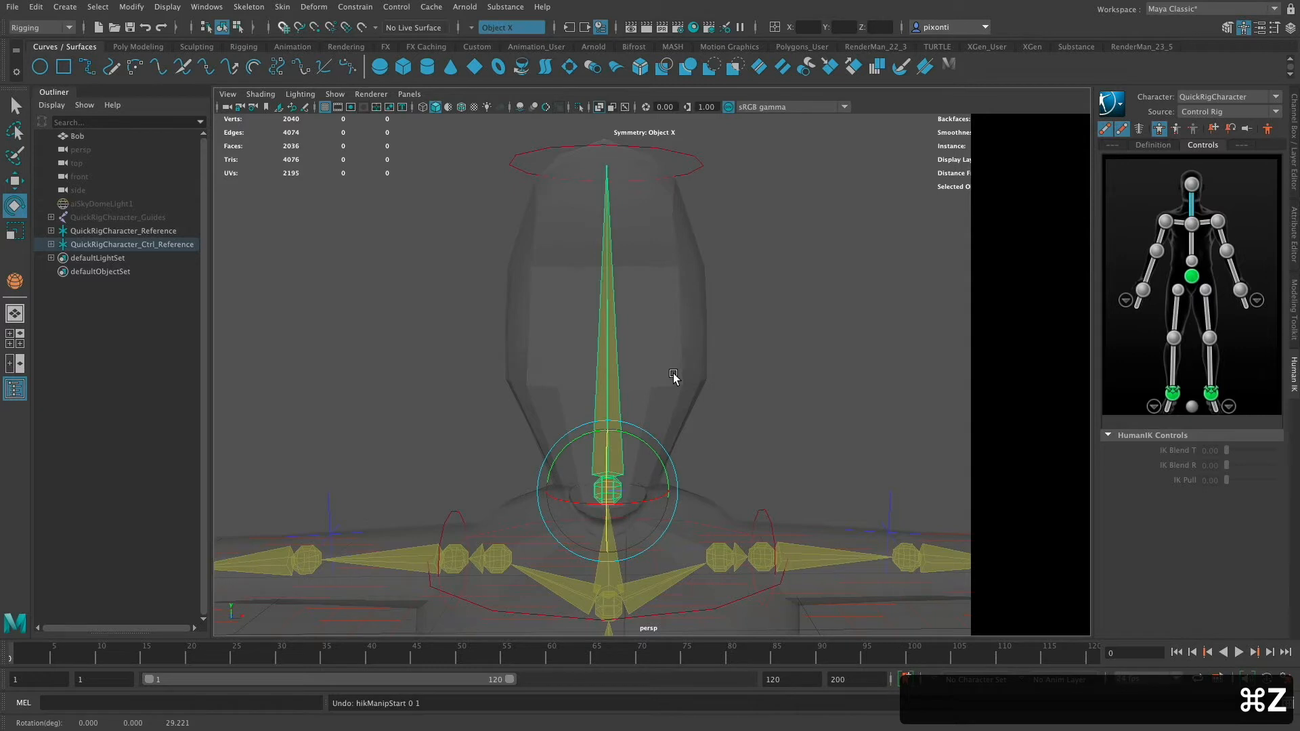
- Try moving the head control sideways, then undo that move
{"action": "key", "text": "q"}
{"action": "left_click", "coordinate": [694, 172]}
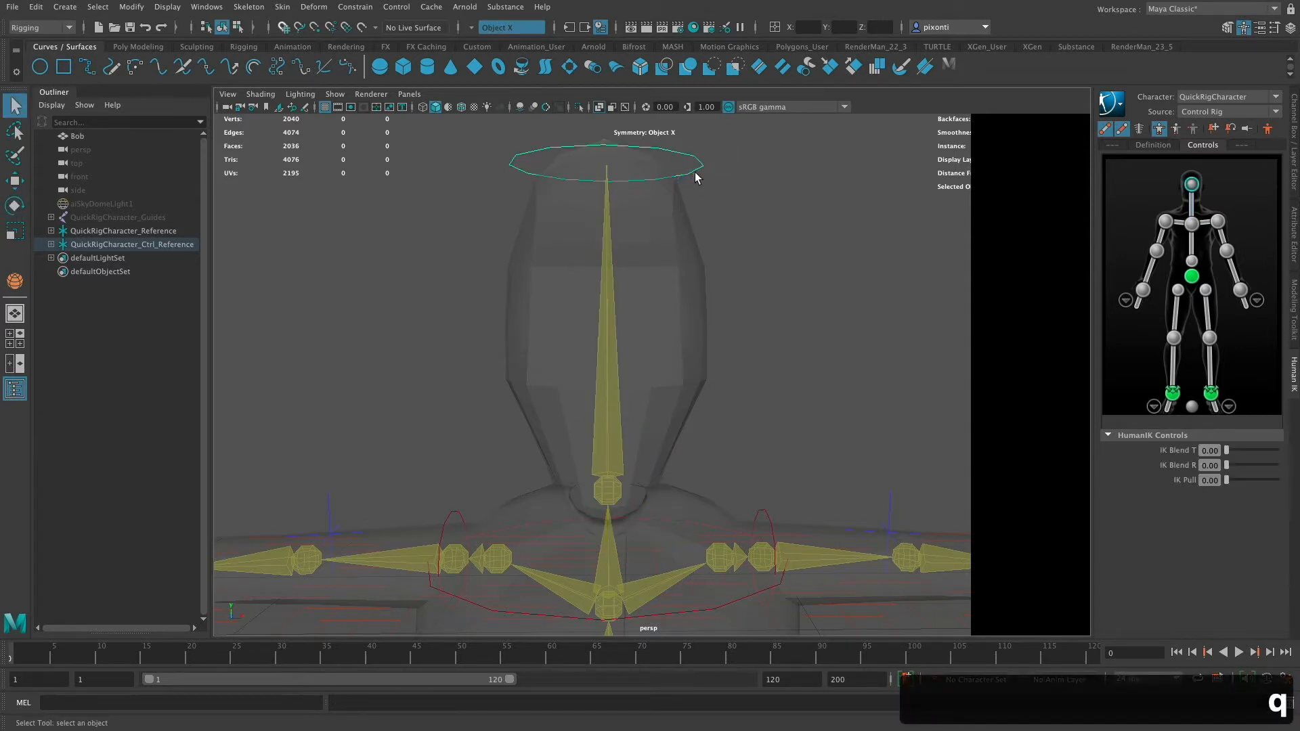
{"action": "key", "text": "w"}
{"action": "middle_click_drag", "start_coordinate": [644, 178], "coordinate": [643, 220]}
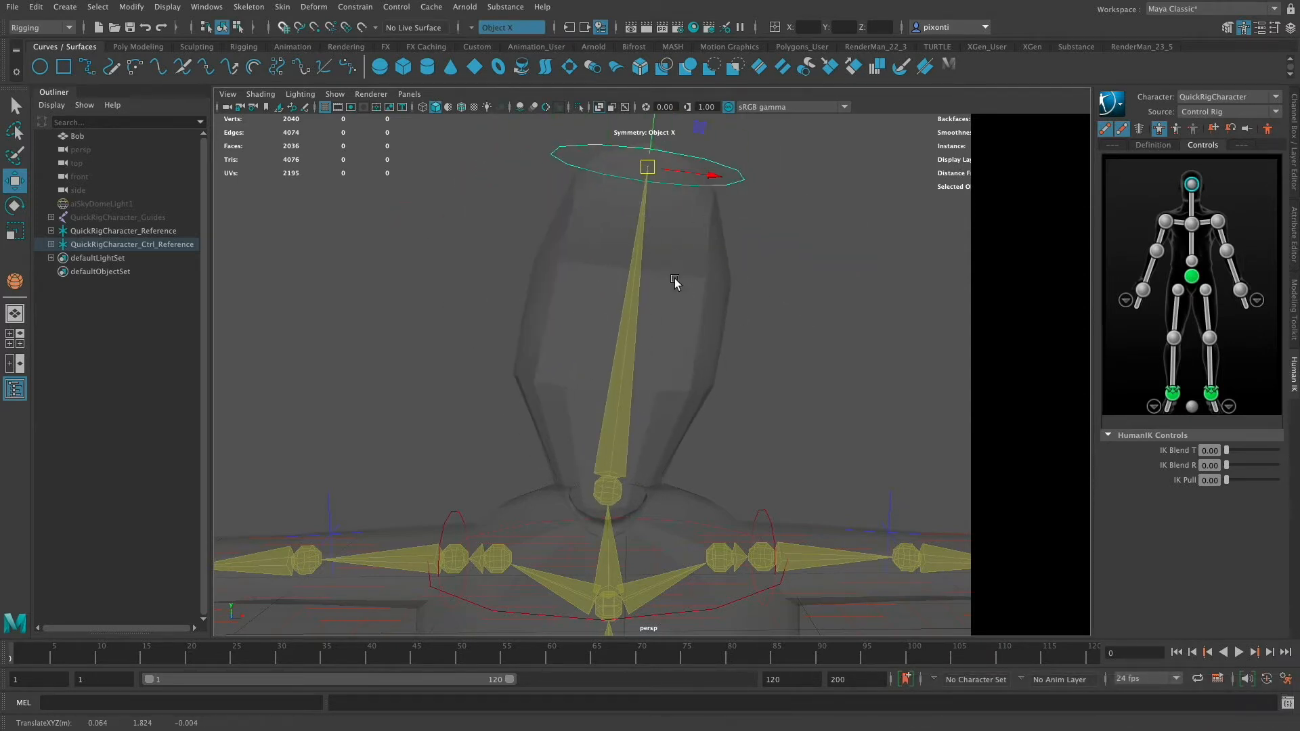
{"action": "key", "text": "super+z"}
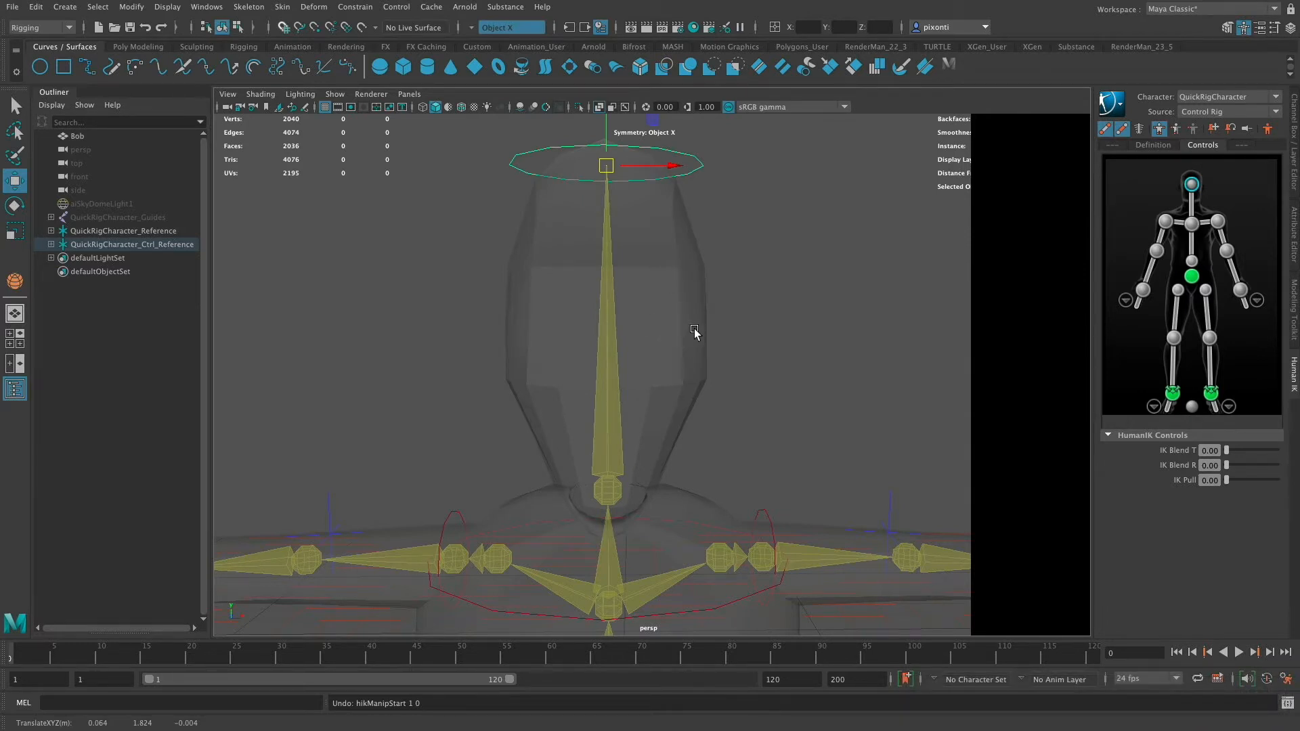
- Turn off the HumanIK IK and FK control display so only the skeleton is shown
{"action": "left_click_drag", "start_coordinate": [696, 332], "coordinate": [758, 333], "text": "alt"}
{"action": "left_click", "coordinate": [627, 426]}
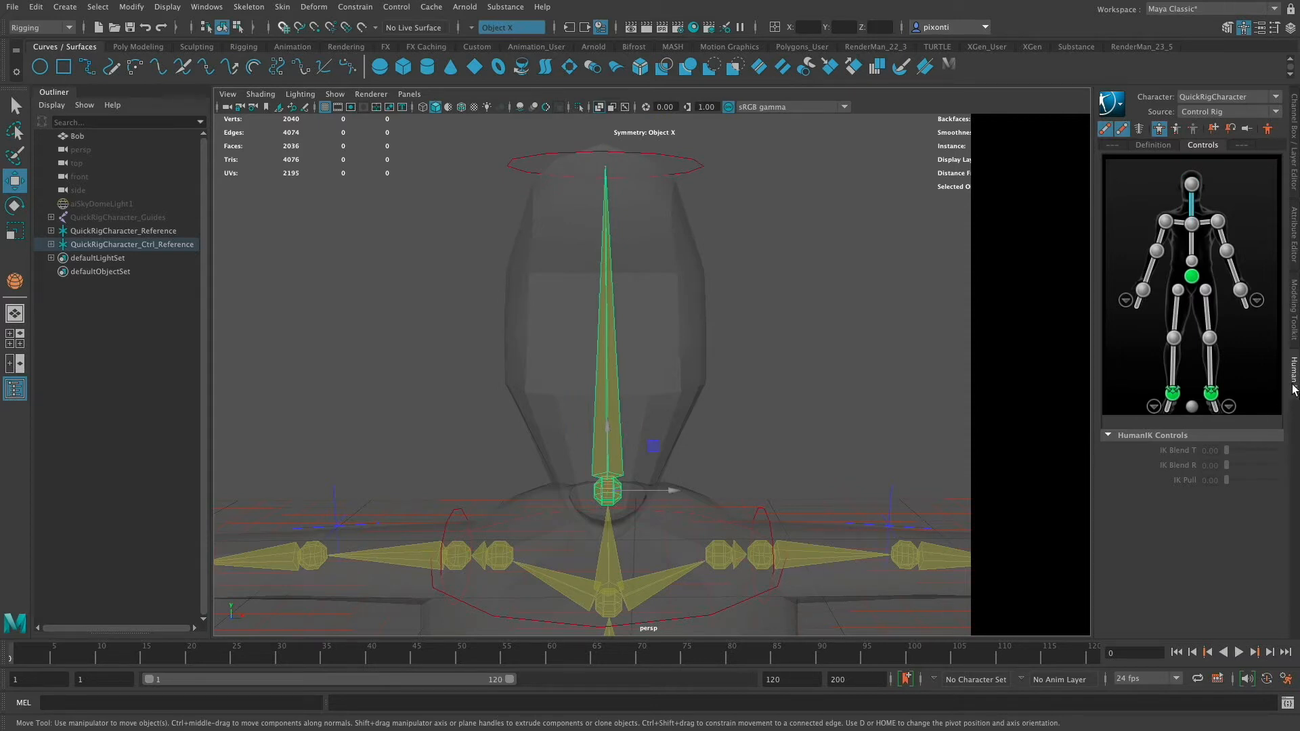
{"action": "left_click", "coordinate": [1122, 131]}
{"action": "left_click", "coordinate": [1121, 131]}
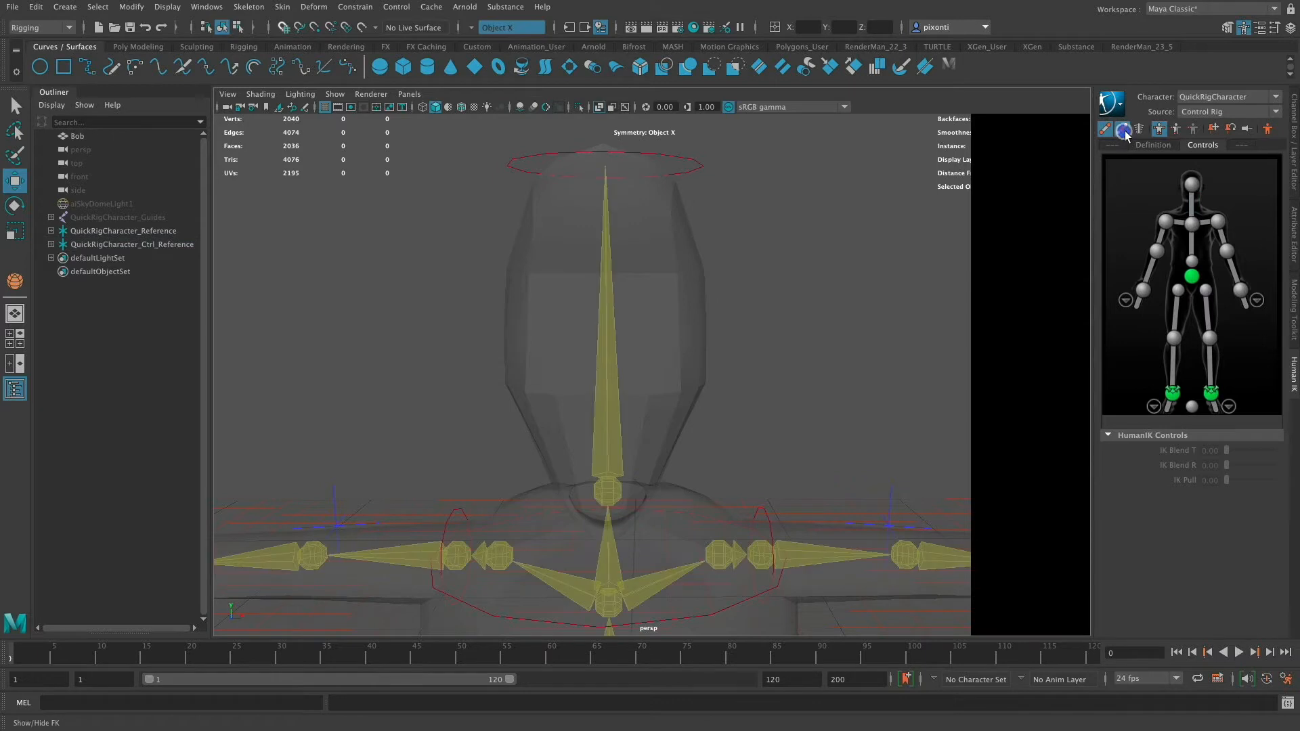
{"action": "left_click", "coordinate": [1123, 132]}
{"action": "left_click", "coordinate": [1122, 131]}
{"action": "left_click", "coordinate": [1106, 132]}
{"action": "left_click", "coordinate": [1107, 132]}
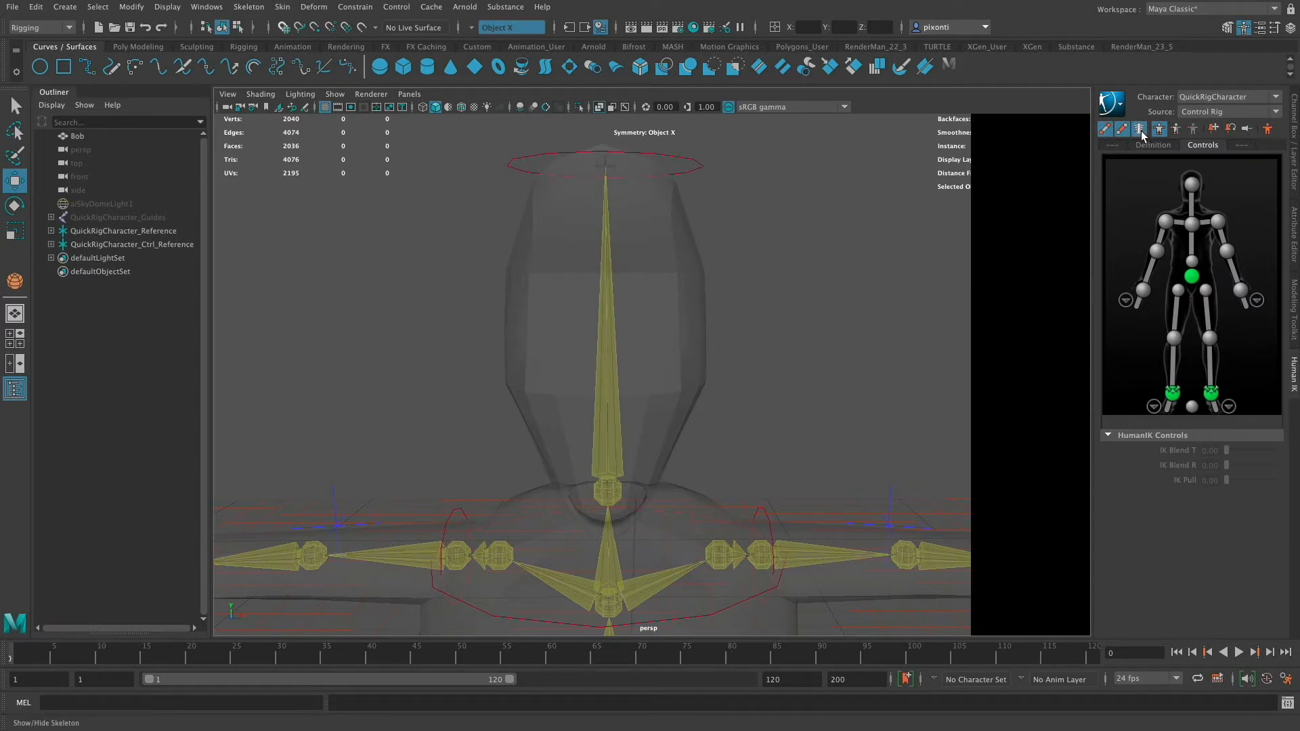
{"action": "left_click", "coordinate": [1122, 132]}
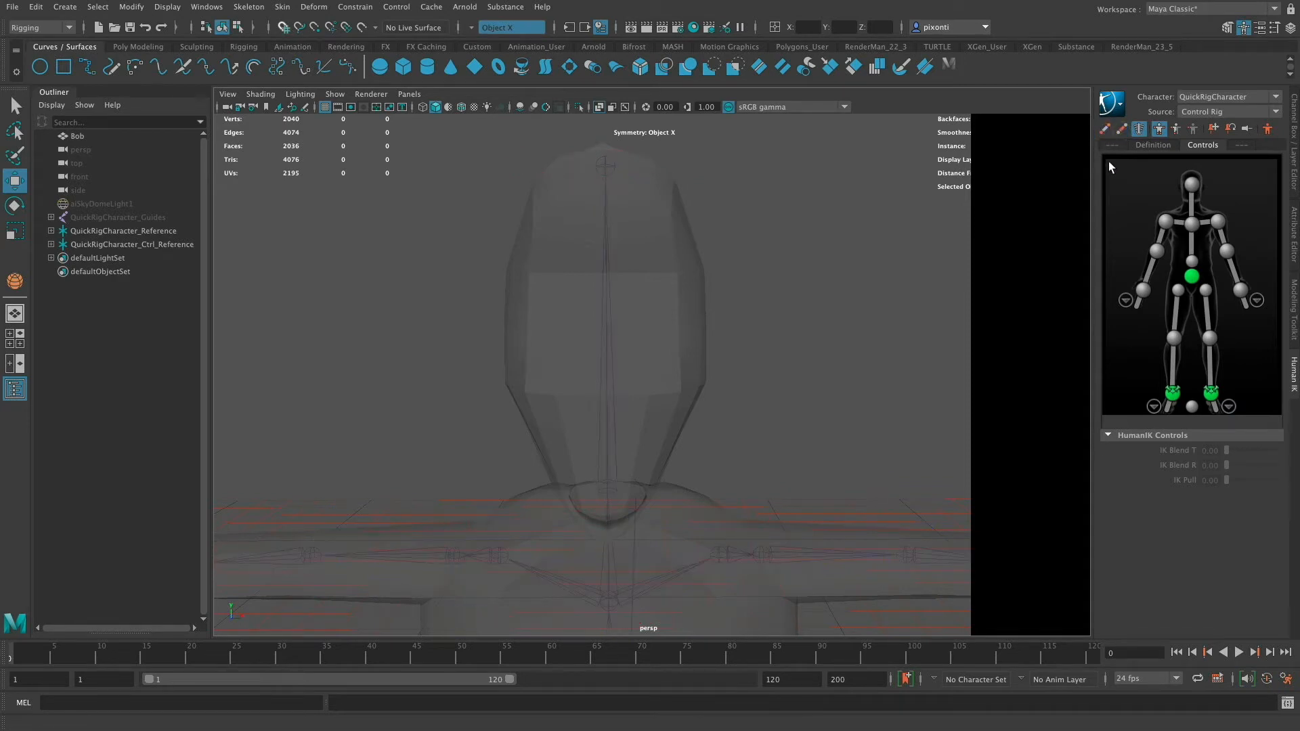
- Switch between the four-view layout and the front and side views to inspect the character's head
{"action": "left_click_drag", "start_coordinate": [725, 342], "coordinate": [798, 392], "text": "alt"}
{"action": "key", "text": "space"}
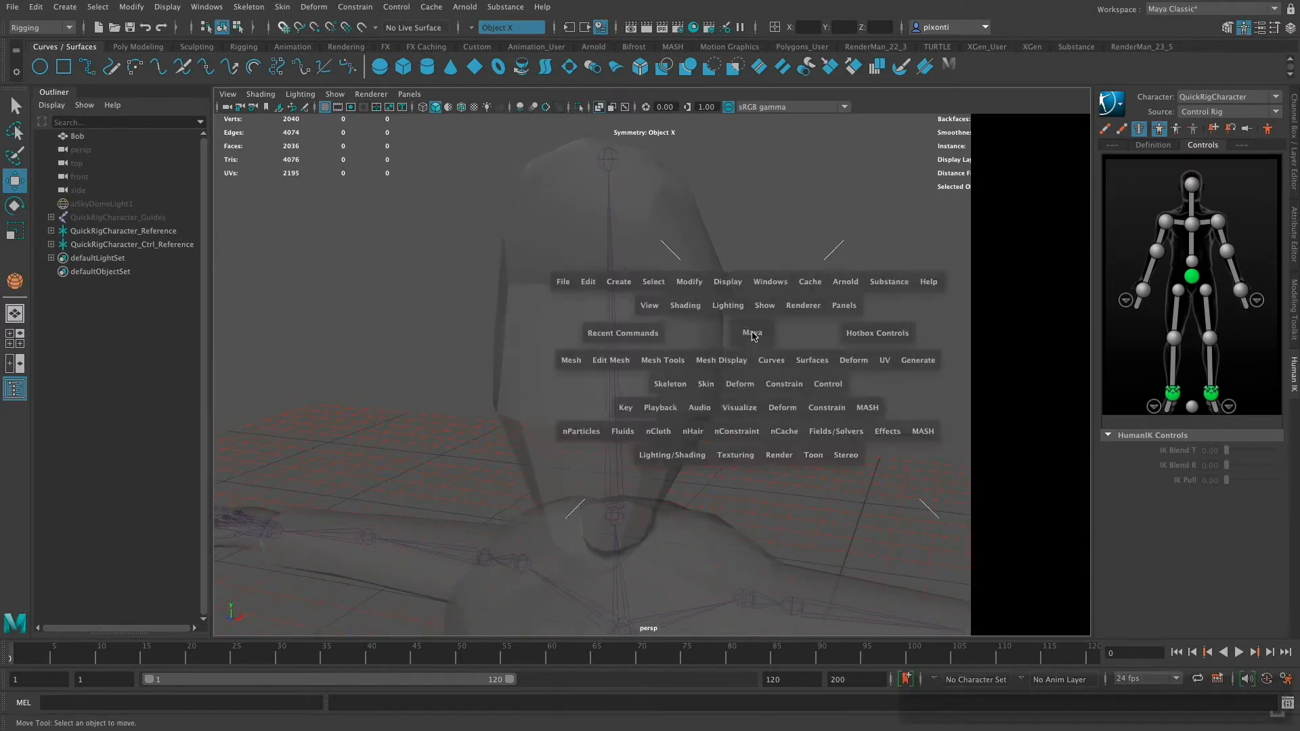
{"action": "key", "text": "space"}
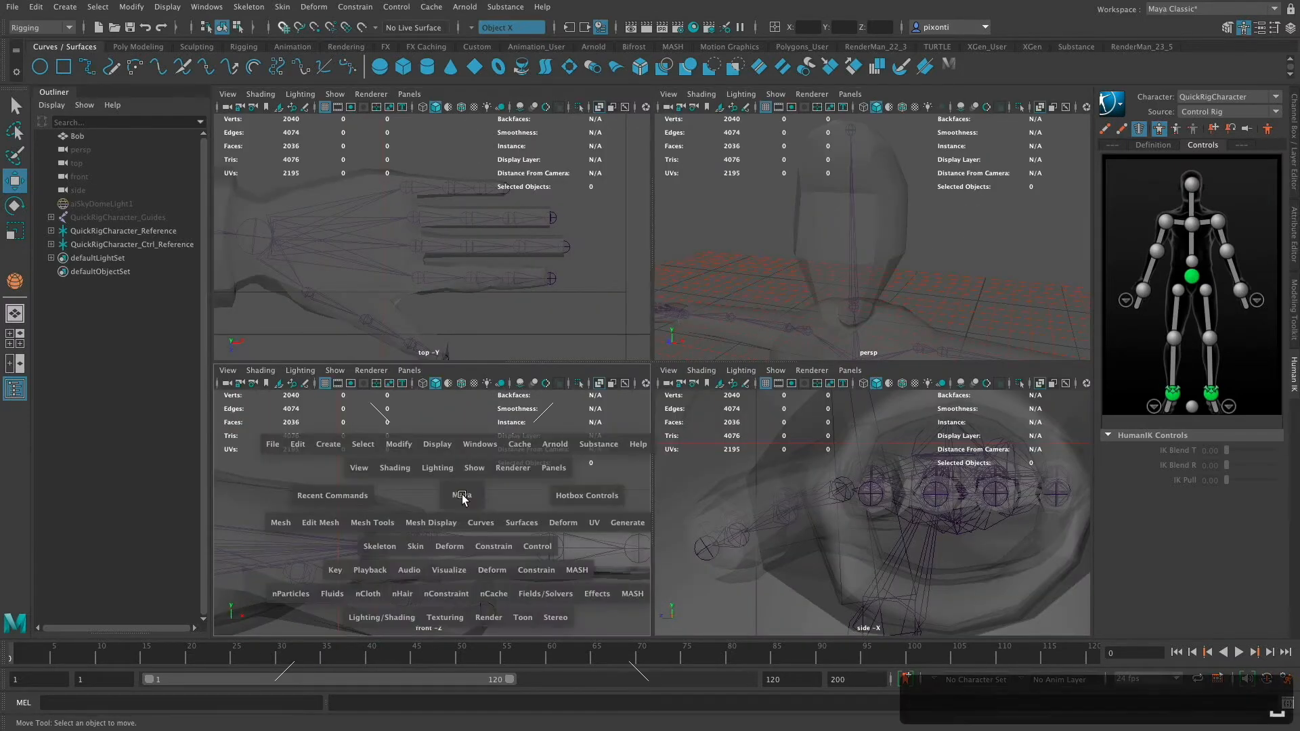
{"action": "right_click_drag", "start_coordinate": [742, 485], "coordinate": [335, 470], "text": "alt"}
{"action": "middle_click_drag", "start_coordinate": [735, 474], "coordinate": [983, 481], "text": "alt"}
{"action": "right_click_drag", "start_coordinate": [687, 441], "coordinate": [322, 454], "text": "alt"}
{"action": "right_click_drag", "start_coordinate": [615, 444], "coordinate": [776, 525], "text": "alt"}
{"action": "middle_click_drag", "start_coordinate": [777, 525], "coordinate": [771, 537], "text": "alt"}
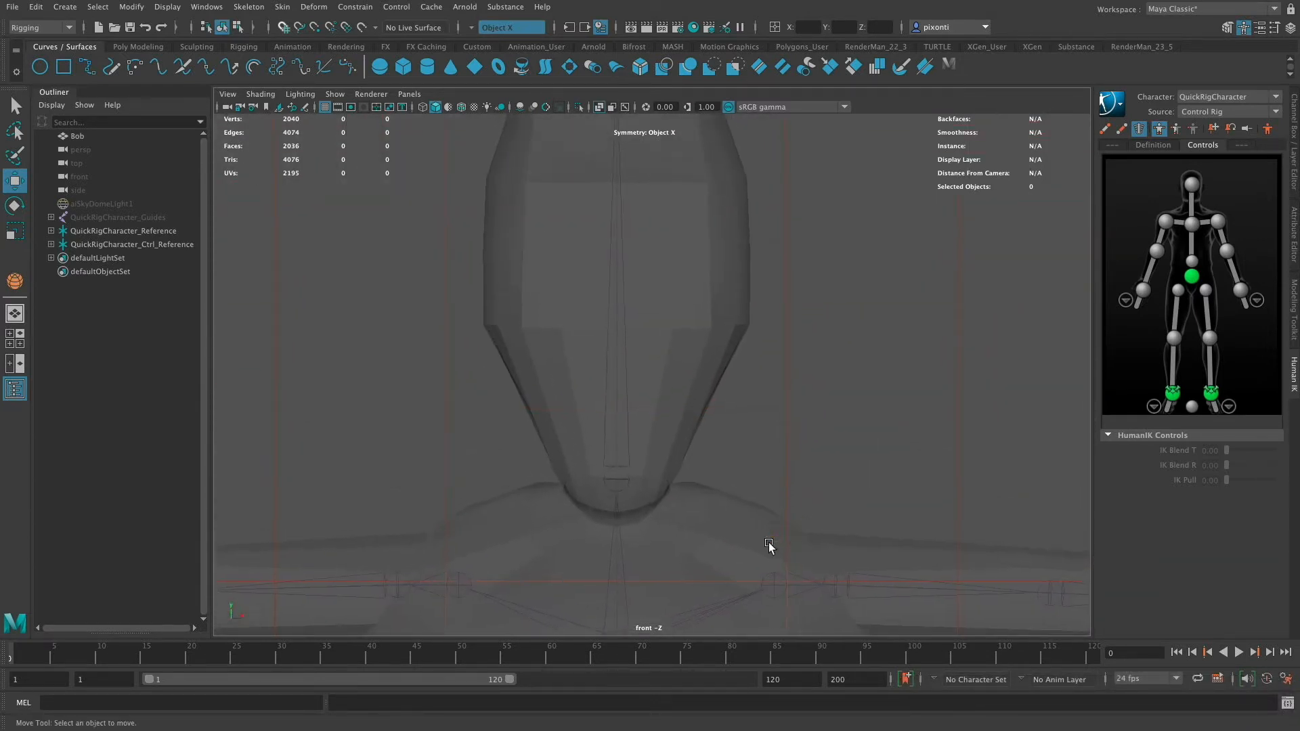
{"action": "middle_click_drag", "start_coordinate": [792, 354], "coordinate": [785, 467], "text": "alt"}
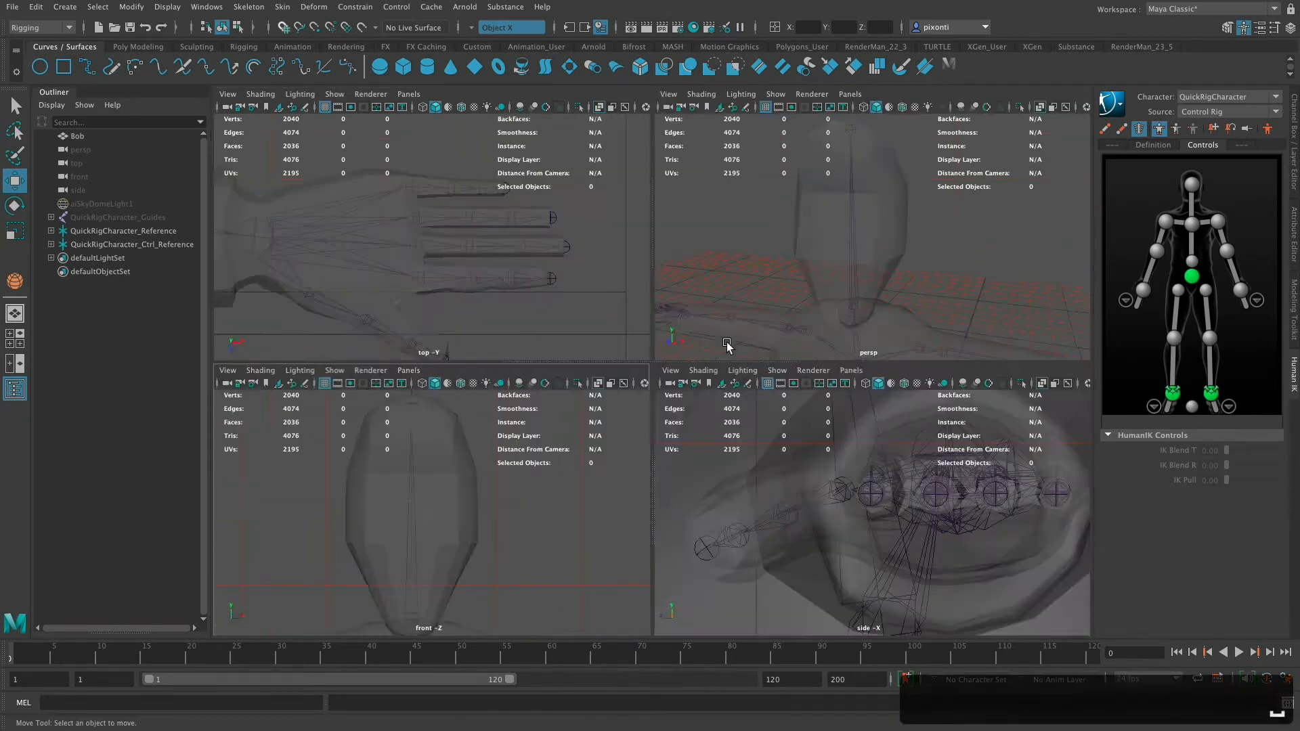
{"action": "key", "text": "space"}
{"action": "key", "text": "space"}
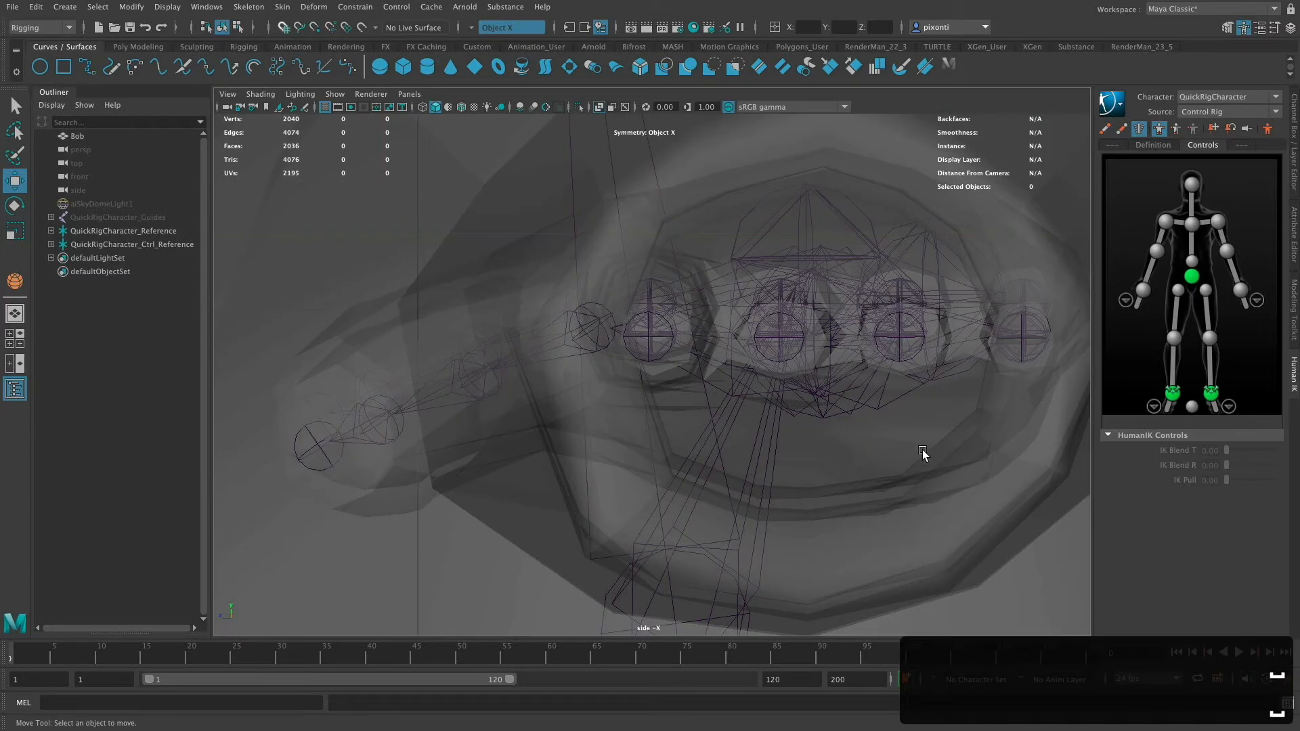
- With the Joint tool, add a joint from the head joint to the front of the face in the side view
{"action": "middle_click_drag", "start_coordinate": [809, 389], "coordinate": [789, 579], "text": "alt"}
{"action": "middle_click_drag", "start_coordinate": [806, 293], "coordinate": [851, 563], "text": "alt"}
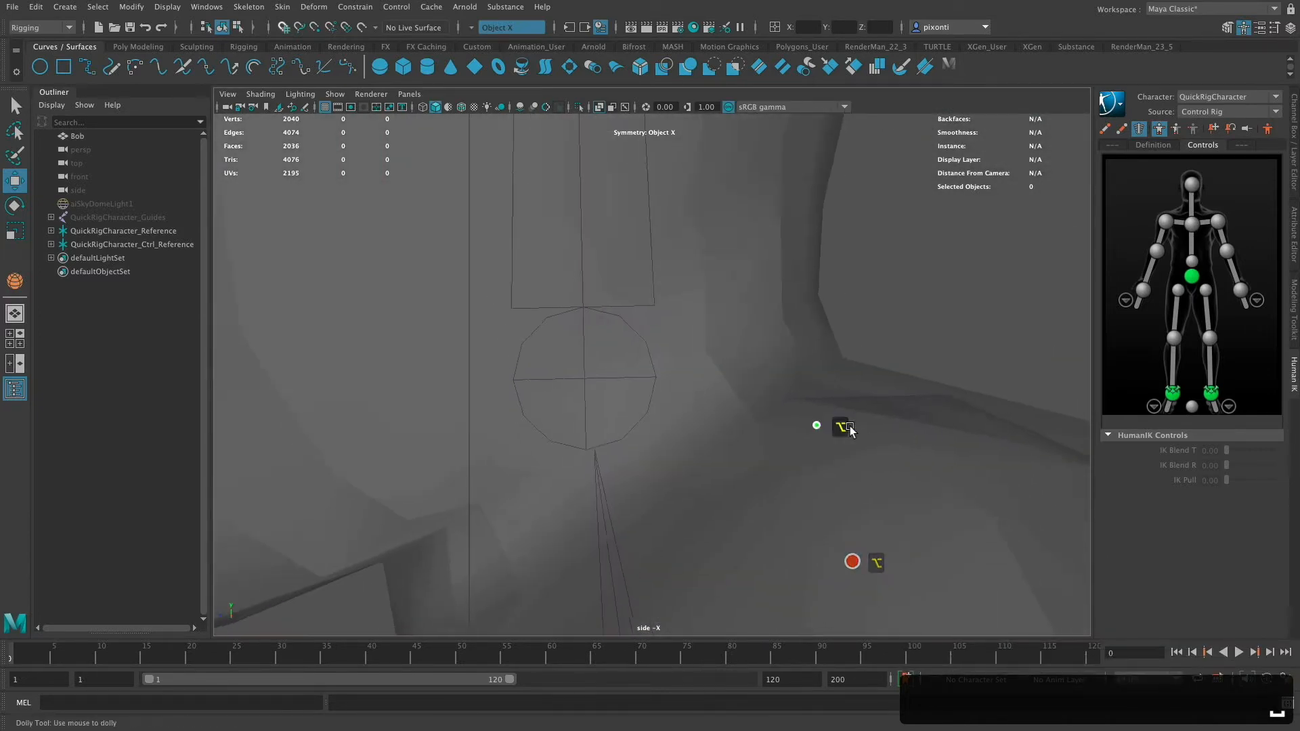
{"action": "right_click_drag", "start_coordinate": [819, 428], "coordinate": [612, 425], "text": "alt"}
{"action": "mouse_move", "coordinate": [818, 586]}
{"action": "middle_mouse_down", "text": "alt"}
{"action": "mouse_move", "coordinate": [815, 574]}
{"action": "mouse_move", "coordinate": [819, 588]}
{"action": "middle_mouse_up", "text": "alt"}
{"action": "middle_click_drag", "start_coordinate": [779, 325], "coordinate": [827, 566], "text": "alt"}
{"action": "middle_click_drag", "start_coordinate": [790, 379], "coordinate": [818, 566], "text": "alt"}
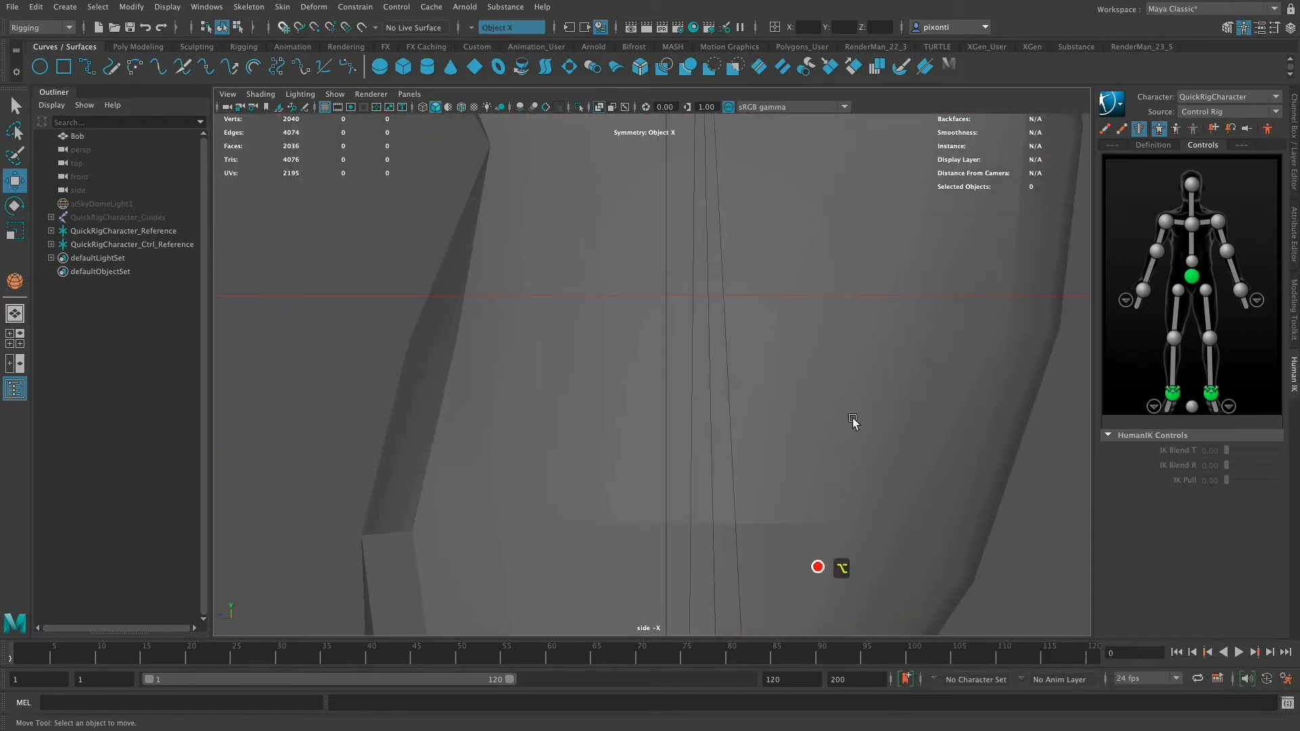
{"action": "middle_click_drag", "start_coordinate": [855, 423], "coordinate": [870, 562], "text": "alt"}
{"action": "right_click_drag", "start_coordinate": [846, 467], "coordinate": [731, 476], "text": "alt"}
{"action": "middle_click_drag", "start_coordinate": [801, 536], "coordinate": [803, 603], "text": "alt"}
{"action": "middle_click_drag", "start_coordinate": [860, 447], "coordinate": [871, 569], "text": "alt"}
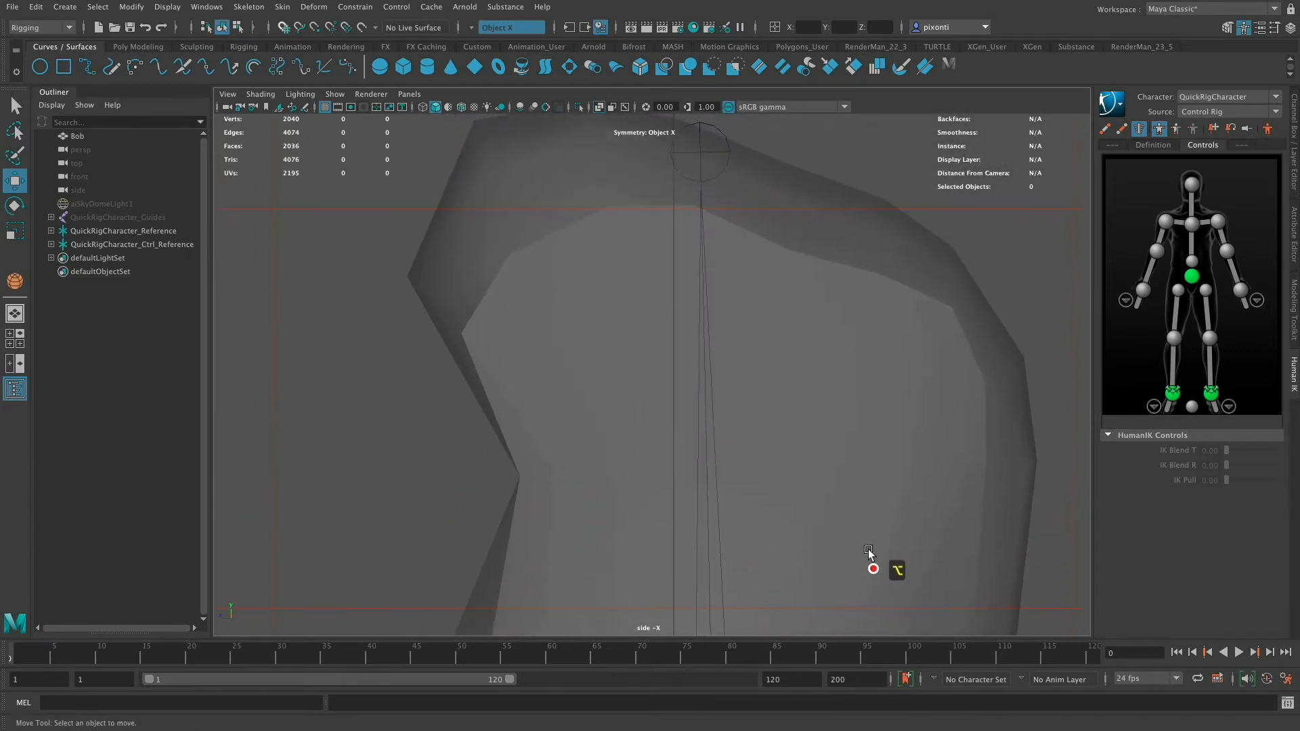
{"action": "middle_click_drag", "start_coordinate": [789, 354], "coordinate": [769, 233], "text": "alt"}
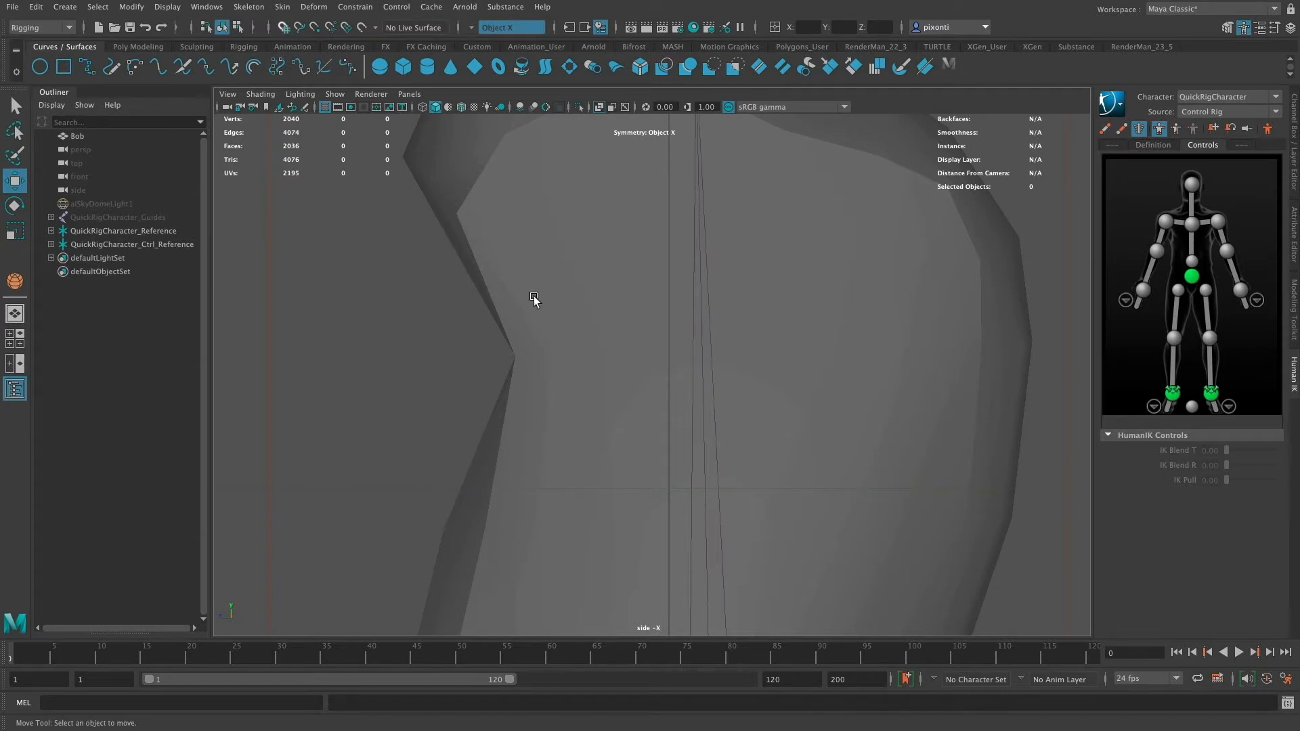
{"action": "middle_click_drag", "start_coordinate": [618, 404], "coordinate": [616, 470], "text": "alt"}
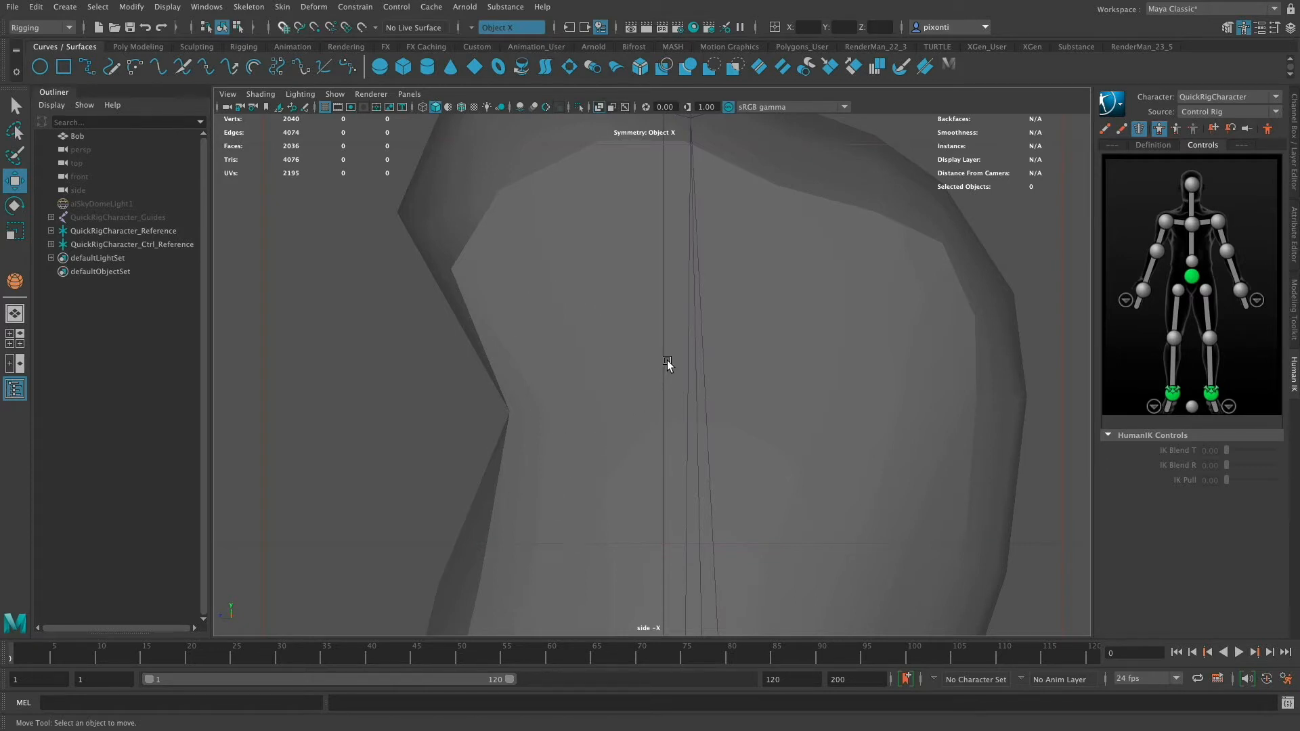
{"action": "middle_click_drag", "start_coordinate": [684, 348], "coordinate": [678, 427], "text": "alt"}
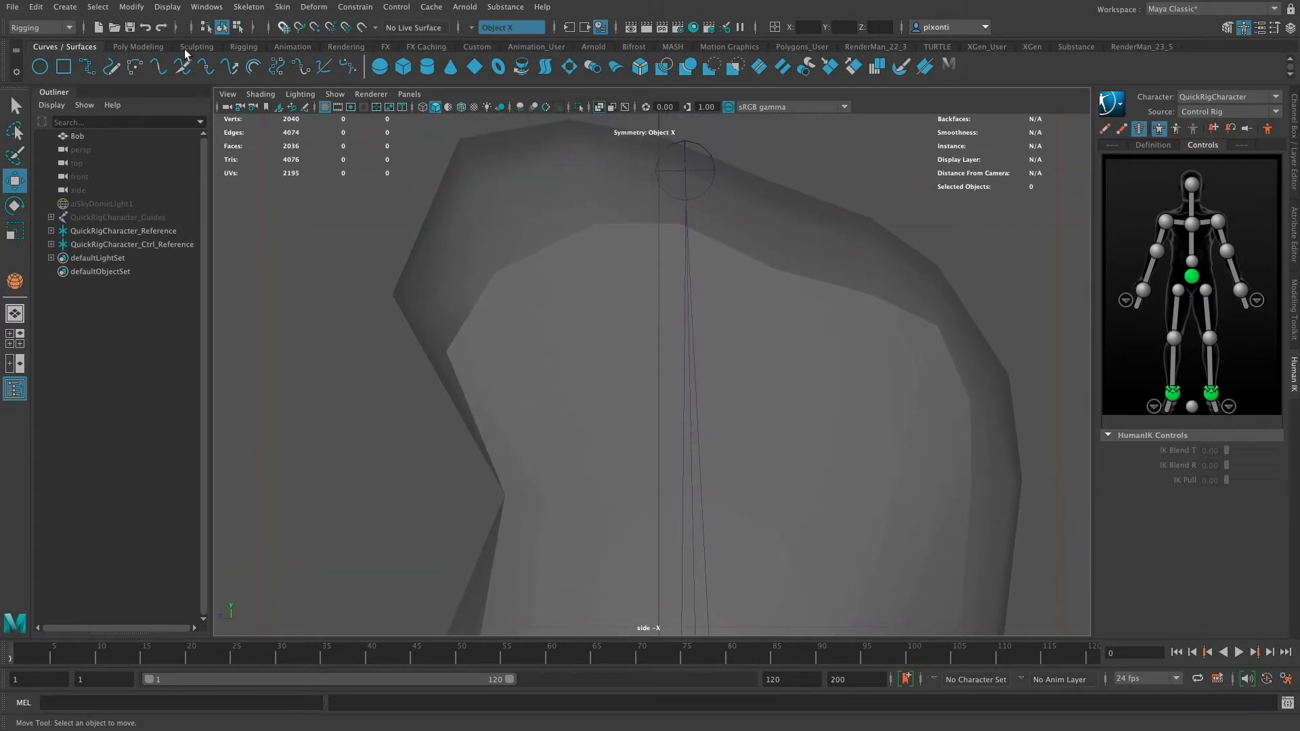
{"action": "left_click", "coordinate": [243, 47]}
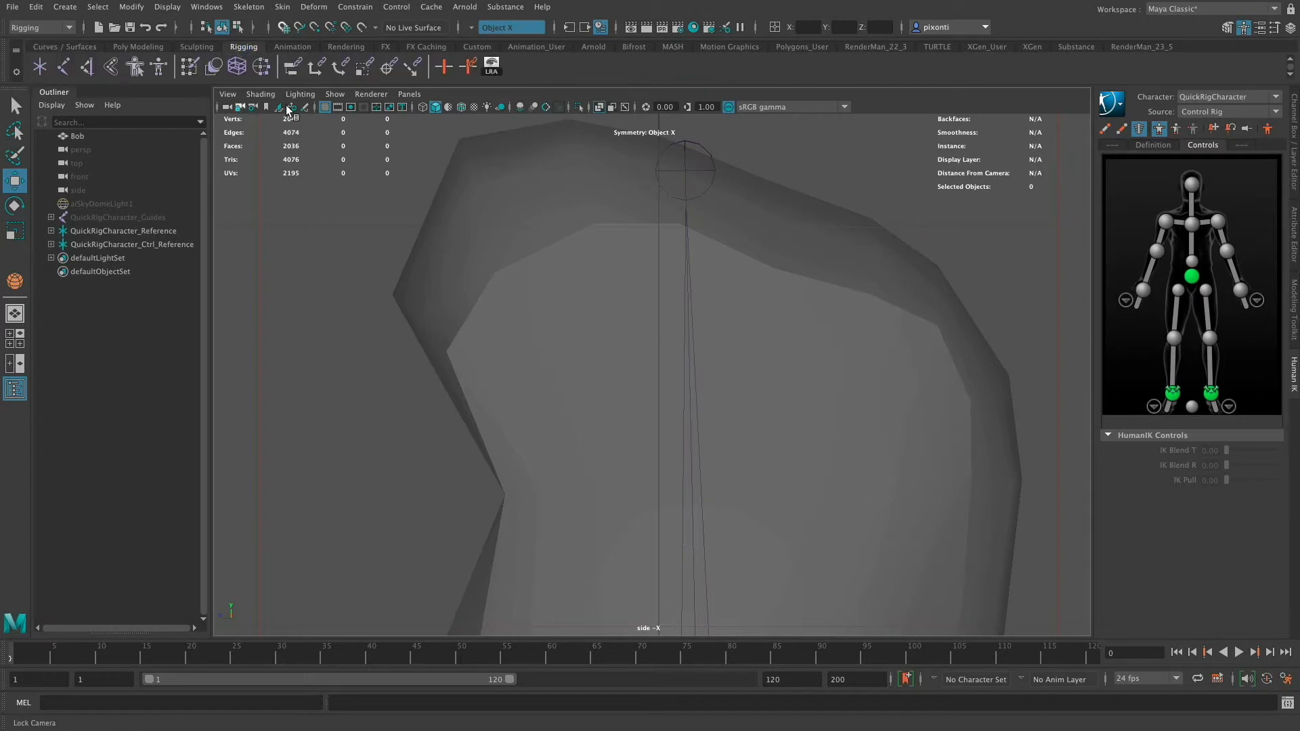
{"action": "left_click", "coordinate": [65, 68]}
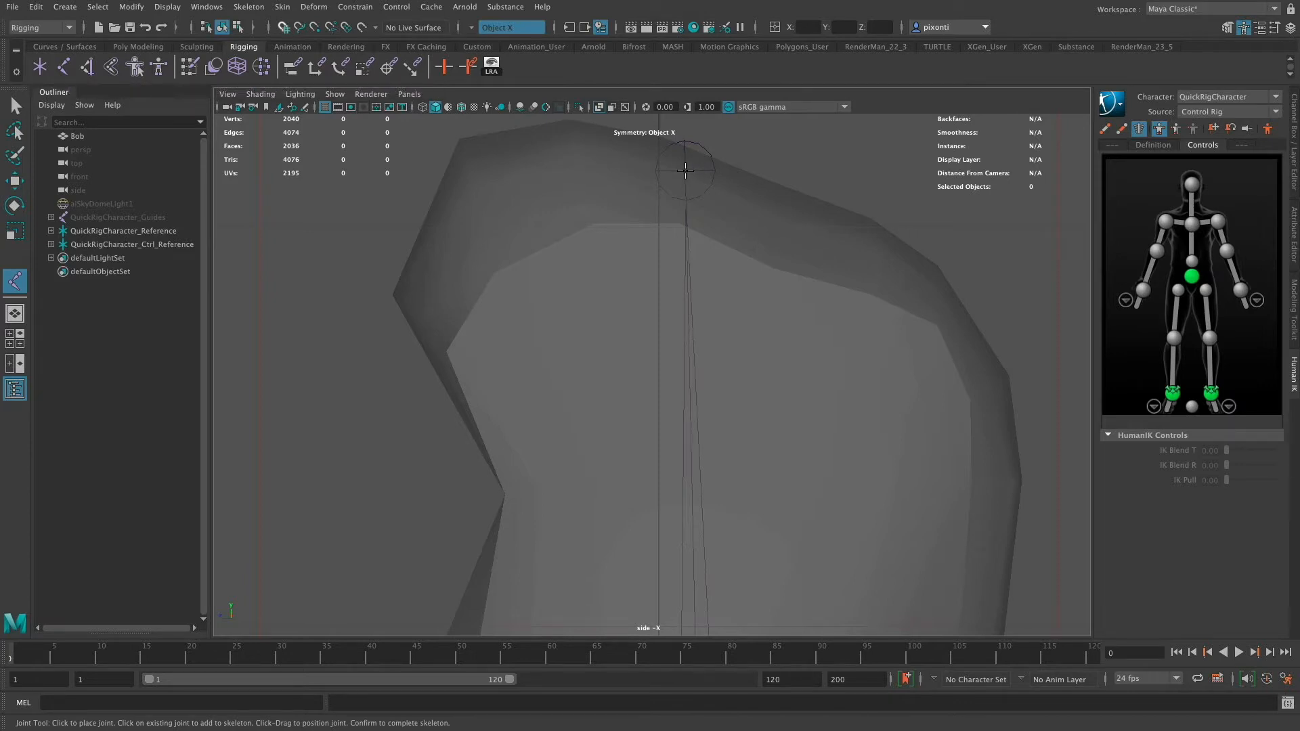
{"action": "left_click", "coordinate": [685, 170]}
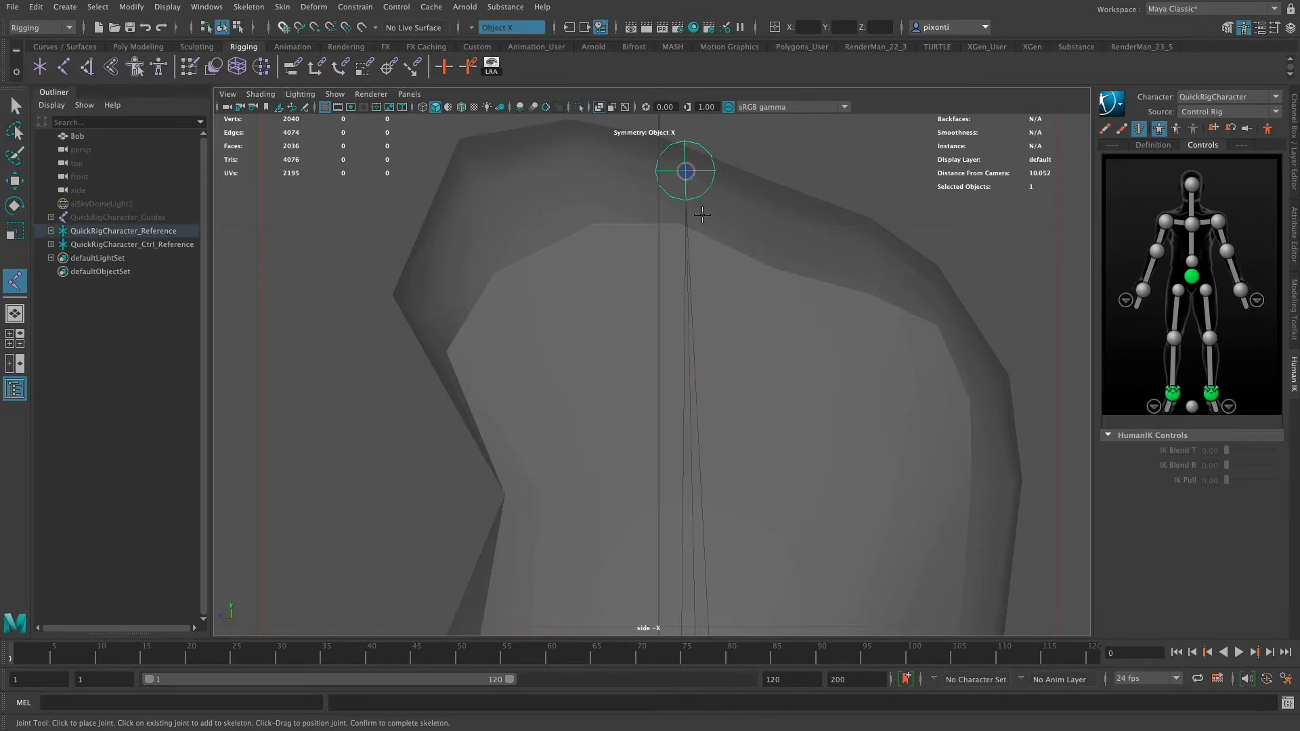
{"action": "left_click", "coordinate": [530, 495]}
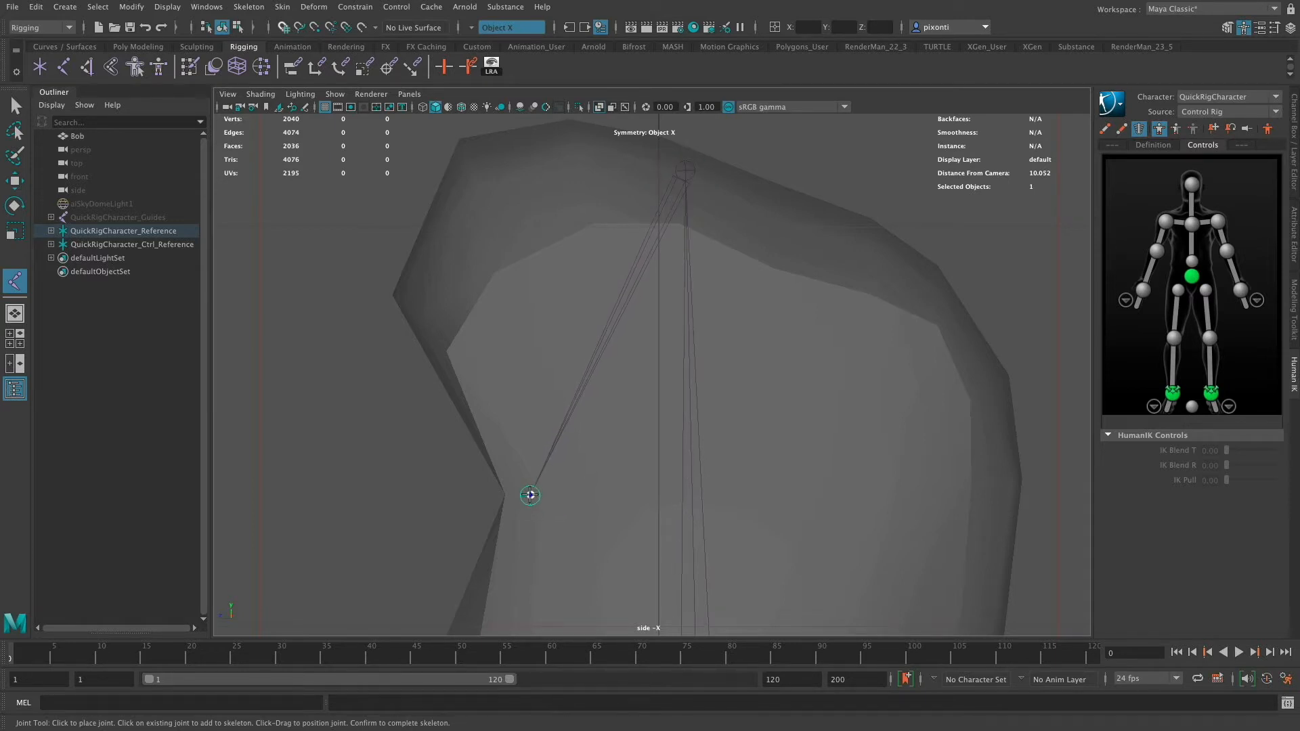
{"action": "left_click_drag", "start_coordinate": [530, 494], "coordinate": [523, 495]}
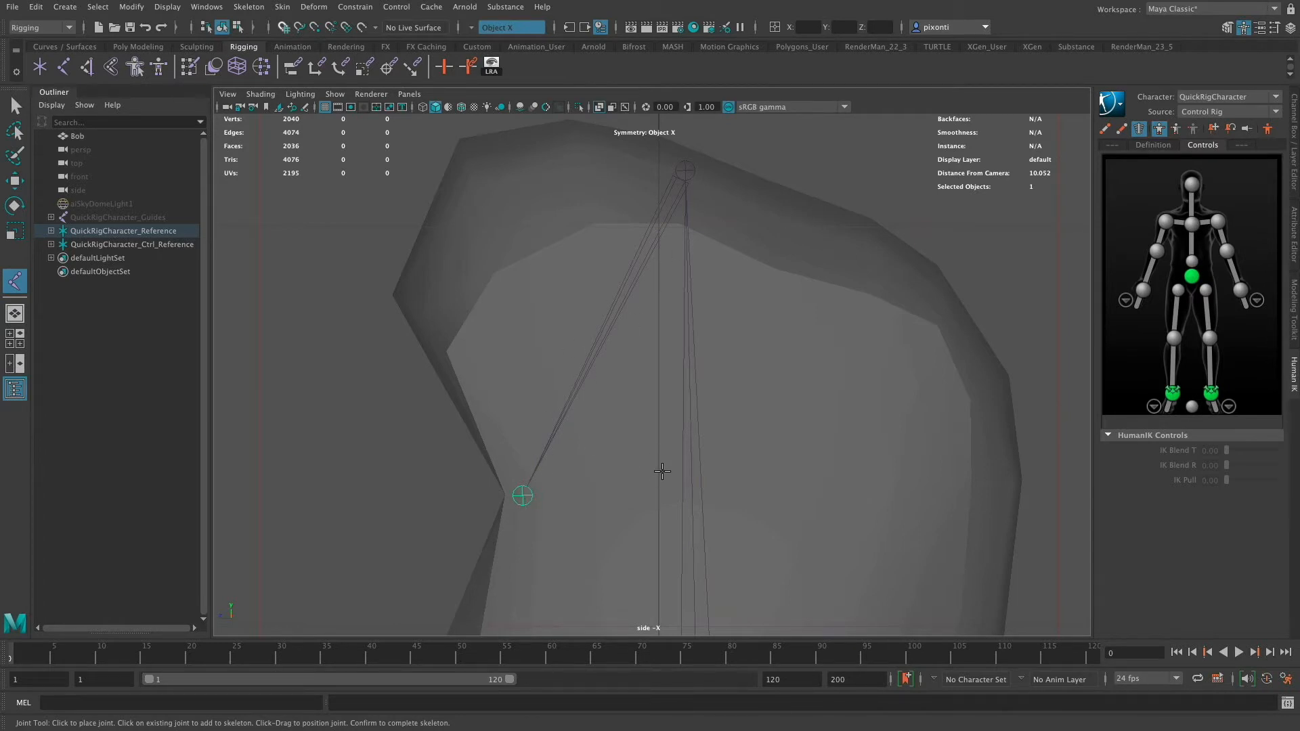
- Create a polygon sphere on the grid beside the character's feet and switch to the Move tool
{"action": "key", "text": "space"}
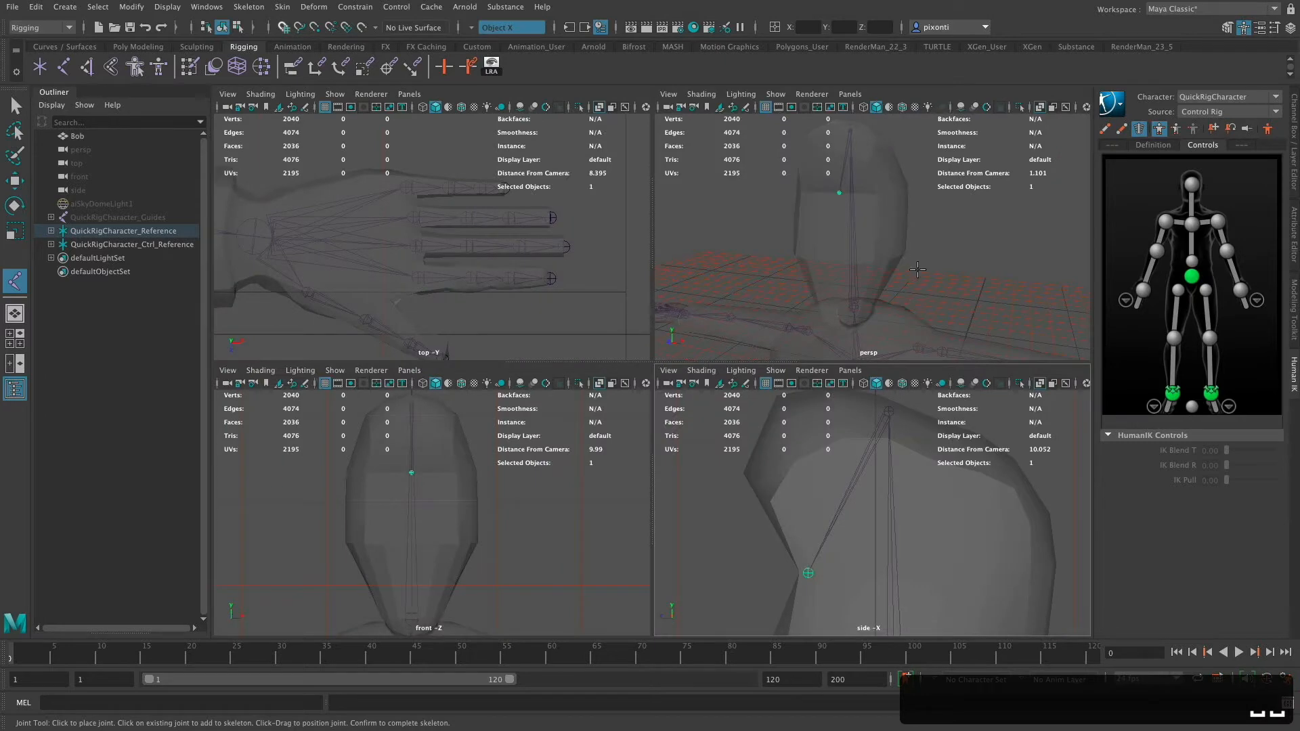
{"action": "key", "text": "space"}
{"action": "mouse_move", "coordinate": [664, 351]}
{"action": "left_mouse_down", "text": "alt"}
{"action": "mouse_move", "coordinate": [705, 354]}
{"action": "mouse_move", "coordinate": [610, 349]}
{"action": "mouse_move", "coordinate": [682, 380]}
{"action": "mouse_move", "coordinate": [679, 347]}
{"action": "left_mouse_up", "text": "alt"}
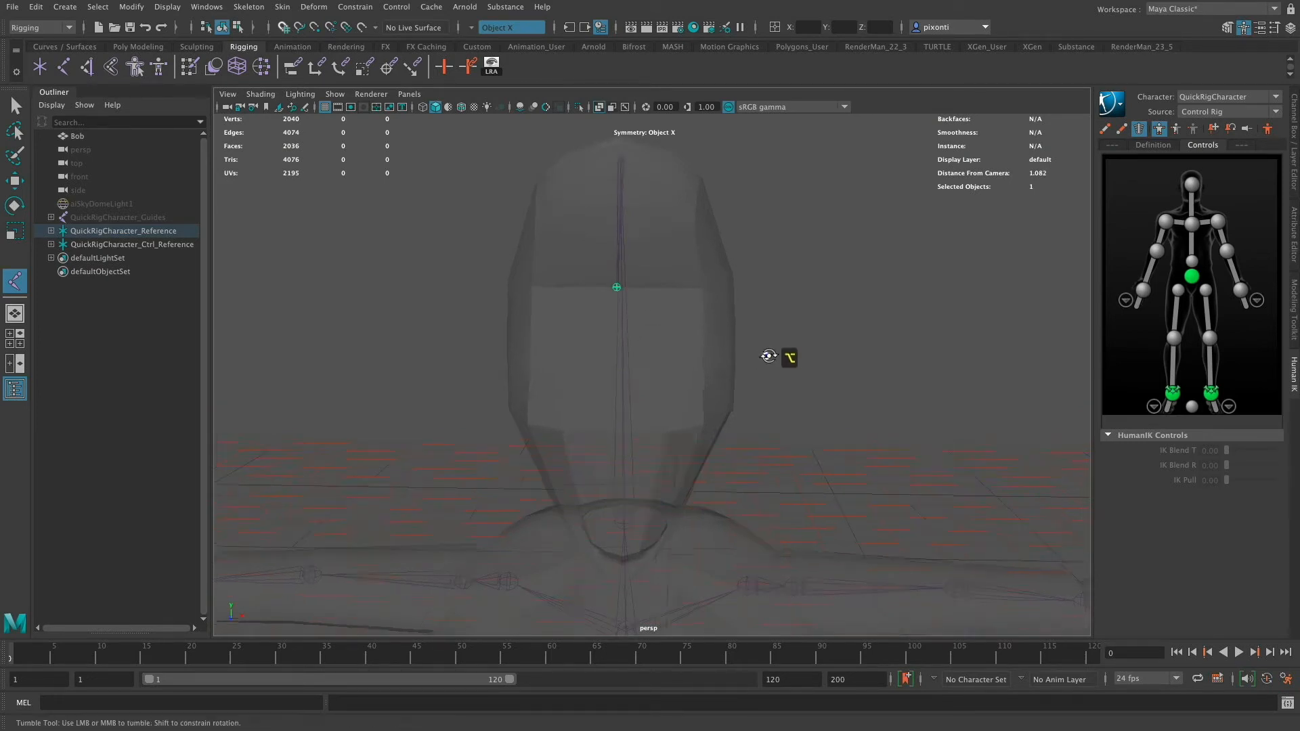
{"action": "mouse_move", "coordinate": [772, 357]}
{"action": "left_mouse_down", "text": "alt"}
{"action": "mouse_move", "coordinate": [716, 348]}
{"action": "mouse_move", "coordinate": [773, 355]}
{"action": "mouse_move", "coordinate": [749, 357]}
{"action": "left_mouse_up", "text": "alt"}
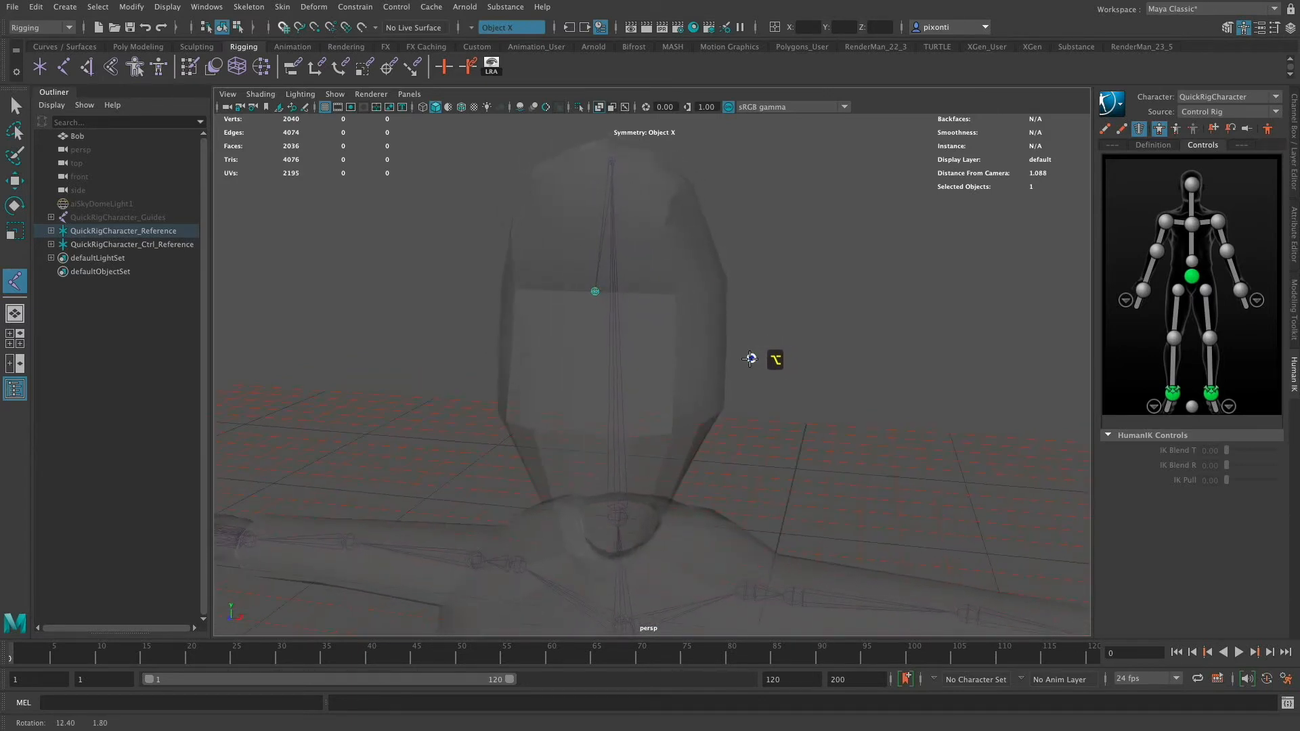
{"action": "left_click", "coordinate": [142, 47]}
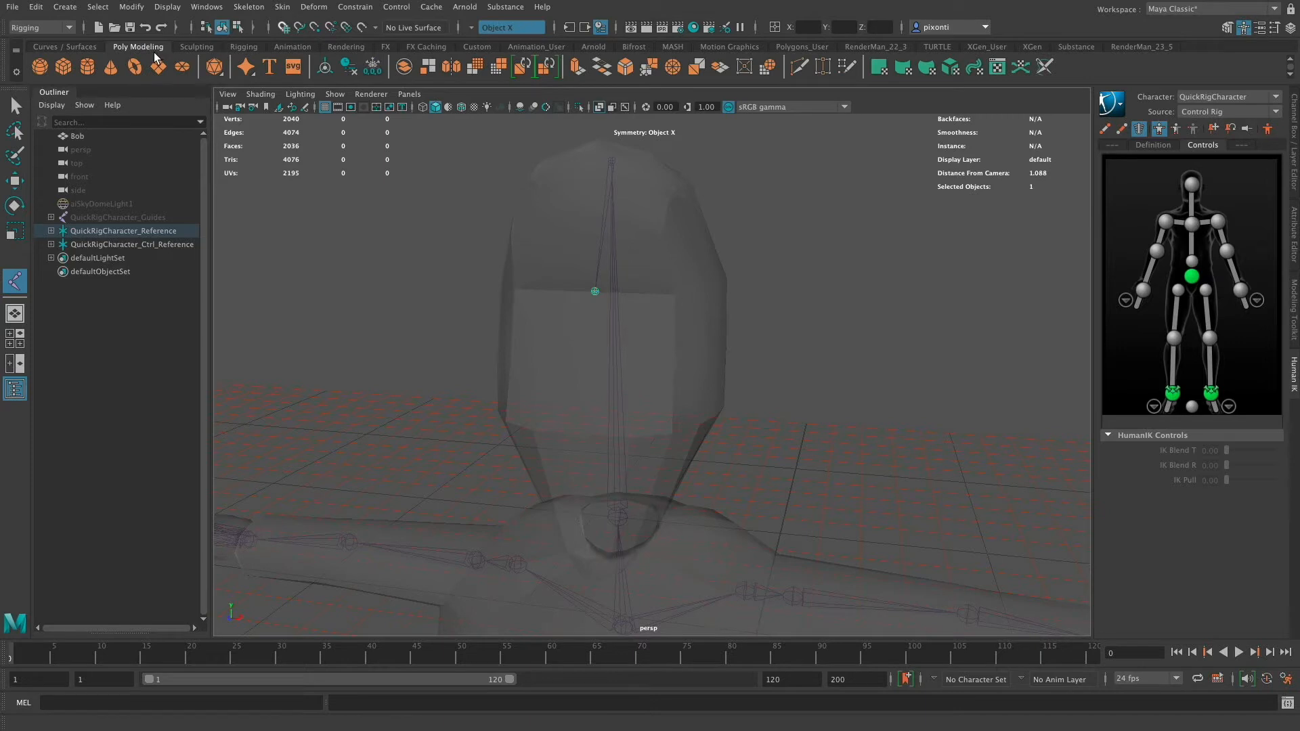
{"action": "left_click", "coordinate": [39, 66]}
{"action": "right_click_drag", "start_coordinate": [855, 470], "coordinate": [550, 452], "text": "alt"}
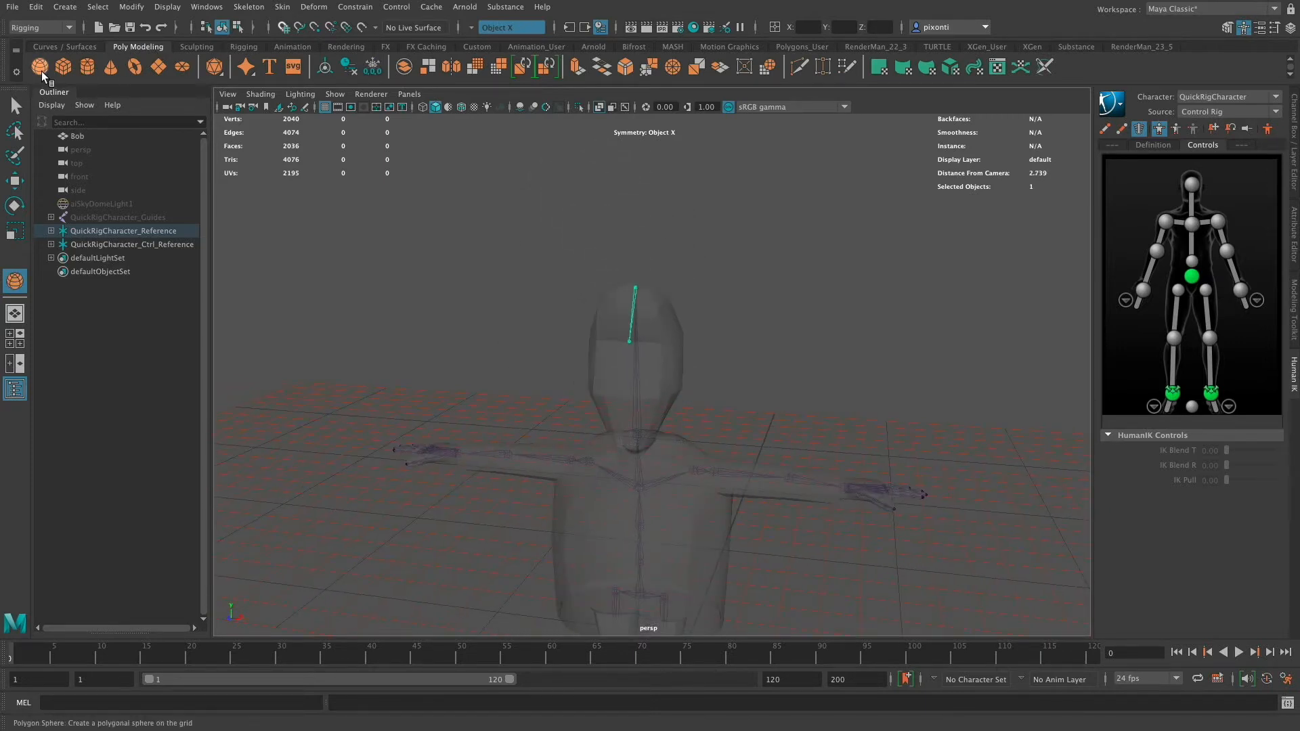
{"action": "middle_click_drag", "start_coordinate": [742, 490], "coordinate": [720, 521], "text": "alt"}
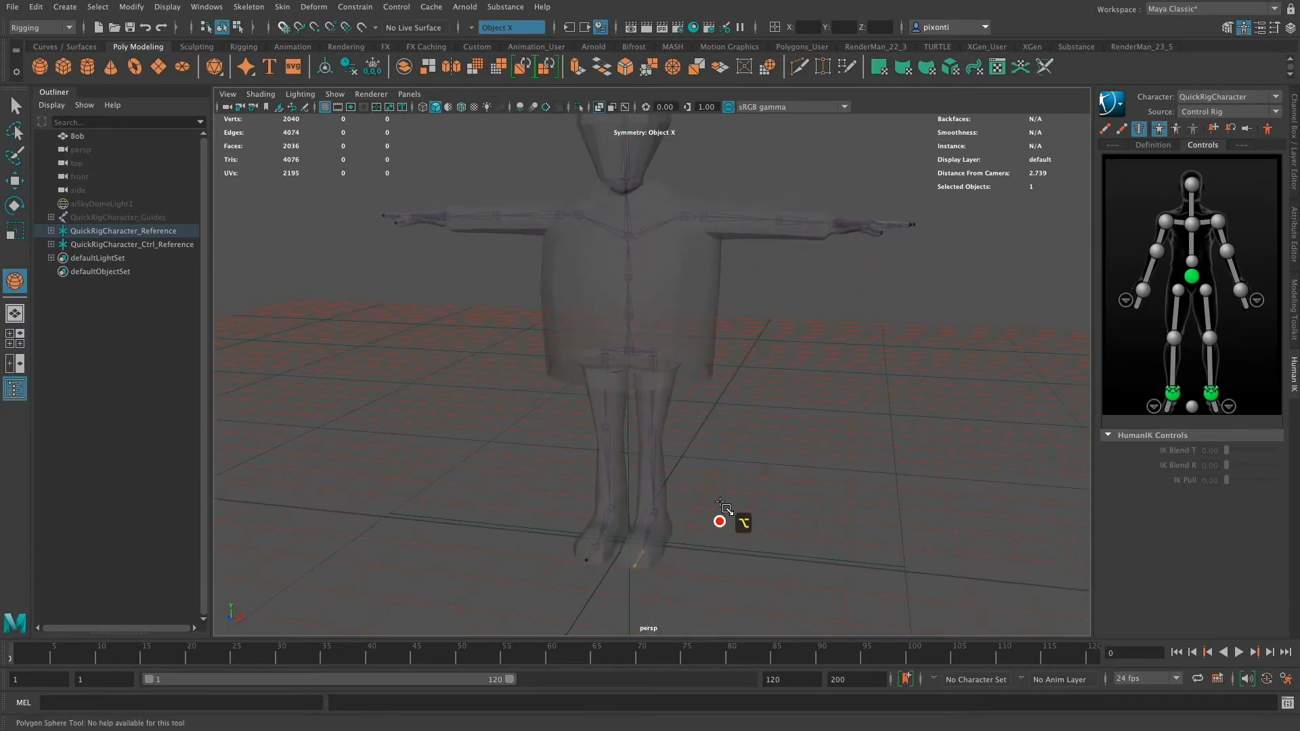
{"action": "left_click", "coordinate": [692, 548]}
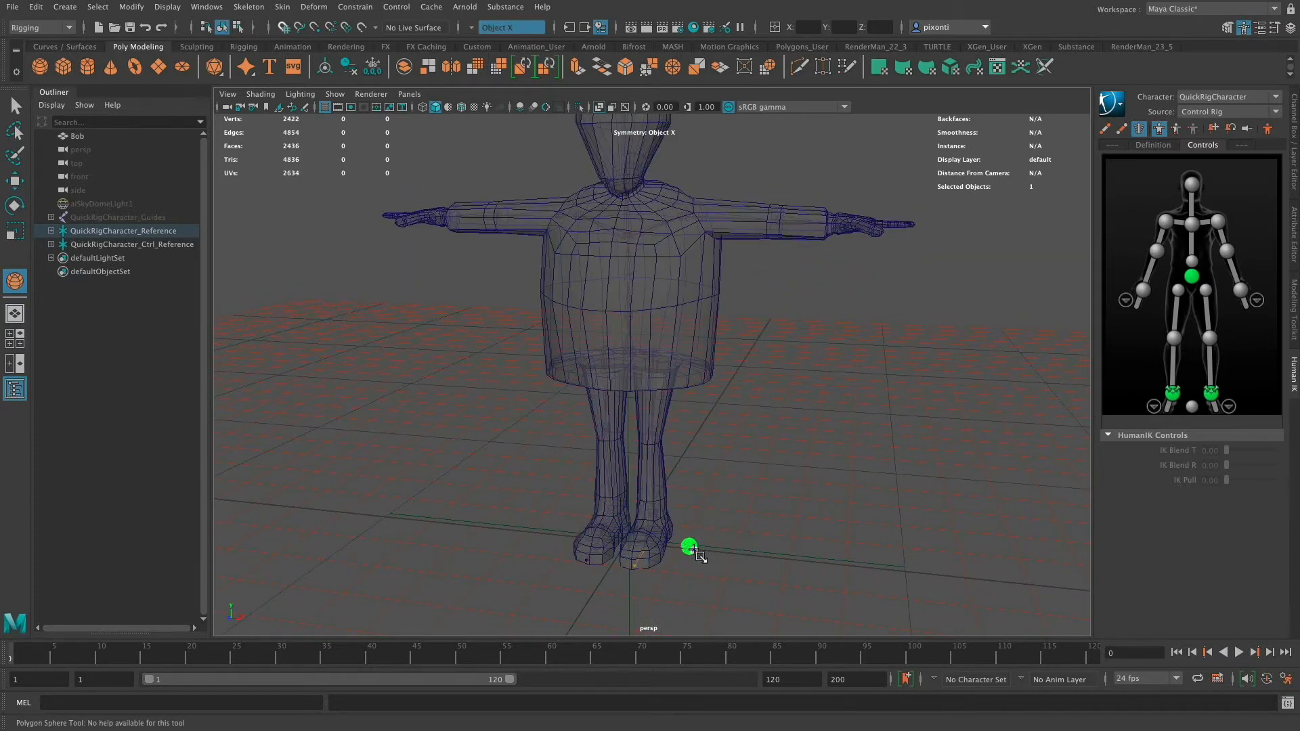
{"action": "key", "text": "w"}
{"action": "middle_click_drag", "start_coordinate": [767, 371], "coordinate": [741, 327], "text": "alt"}
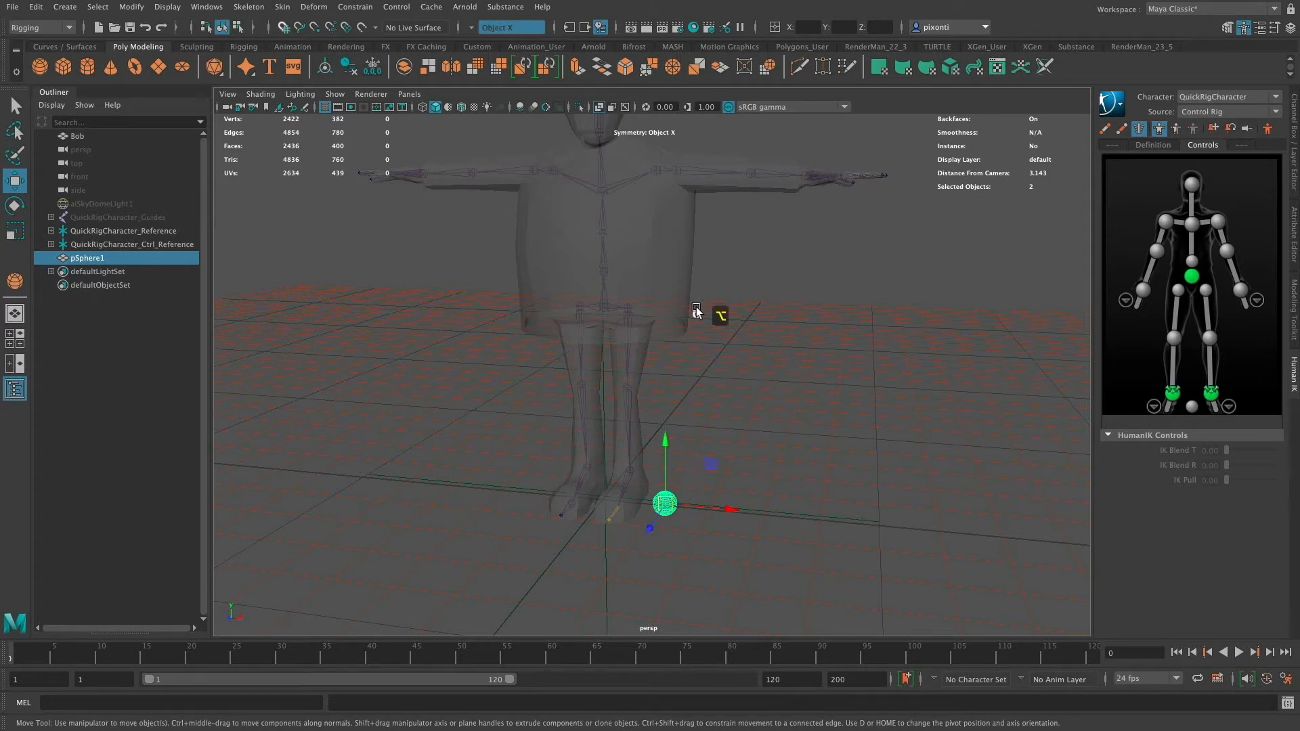
- Parent the polygon sphere under the new face joint
{"action": "middle_click_drag", "start_coordinate": [697, 311], "coordinate": [696, 540], "text": "alt"}
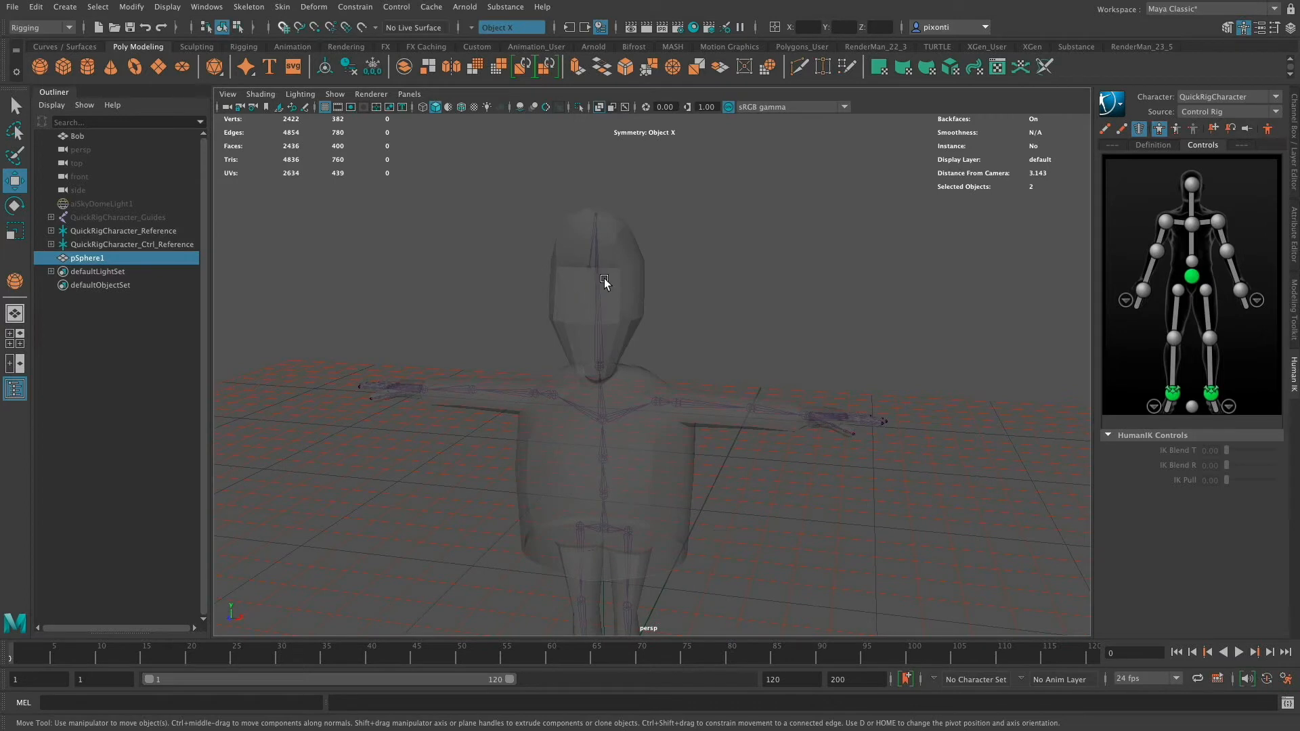
{"action": "left_click", "coordinate": [586, 268], "text": "shift"}
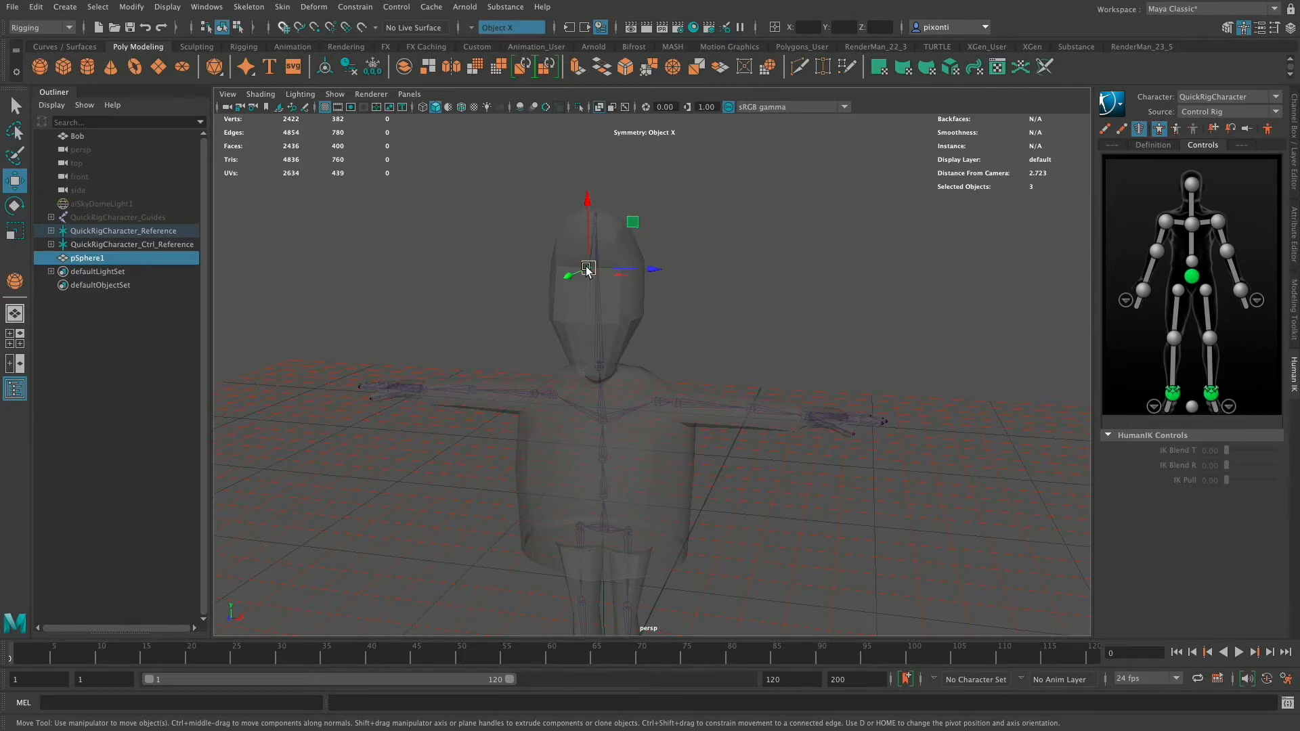
{"action": "key", "text": "p"}
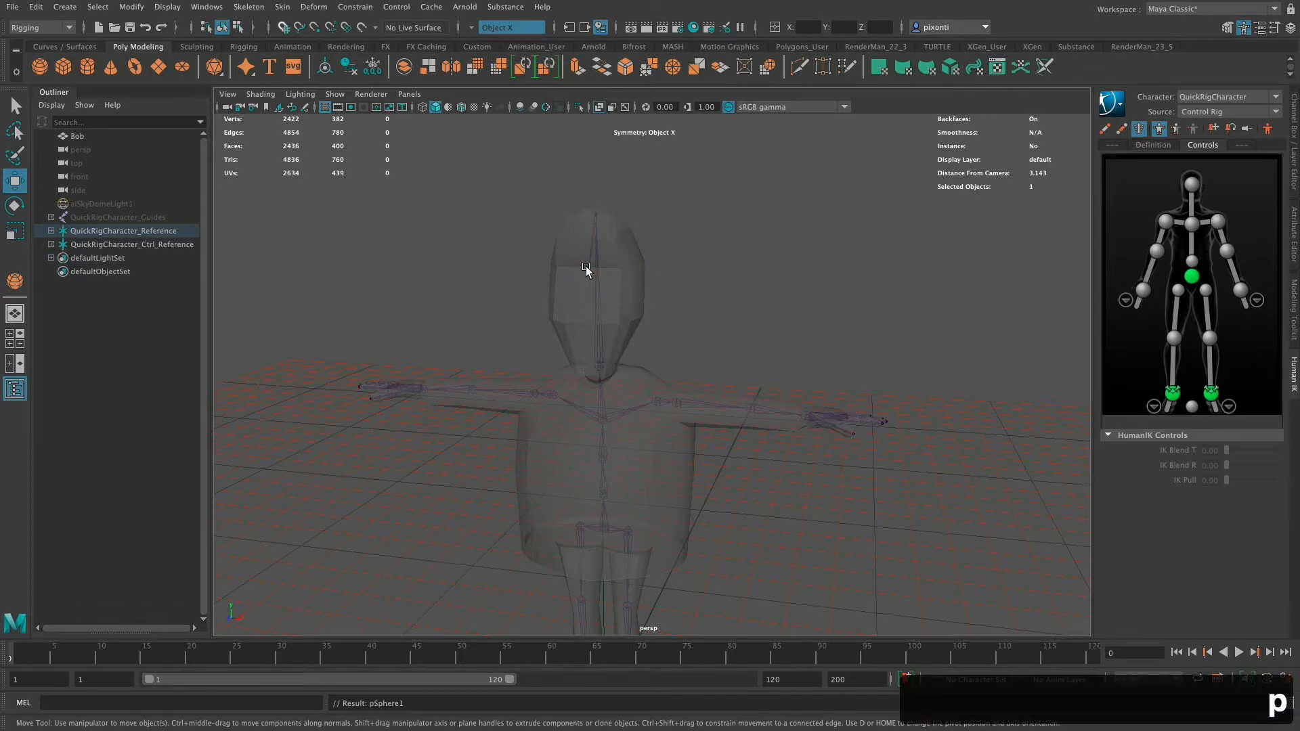
- Set the sphere's translate and rotate channels to 0 to snap it onto the face joint
{"action": "middle_click_drag", "start_coordinate": [787, 523], "coordinate": [772, 329], "text": "alt"}
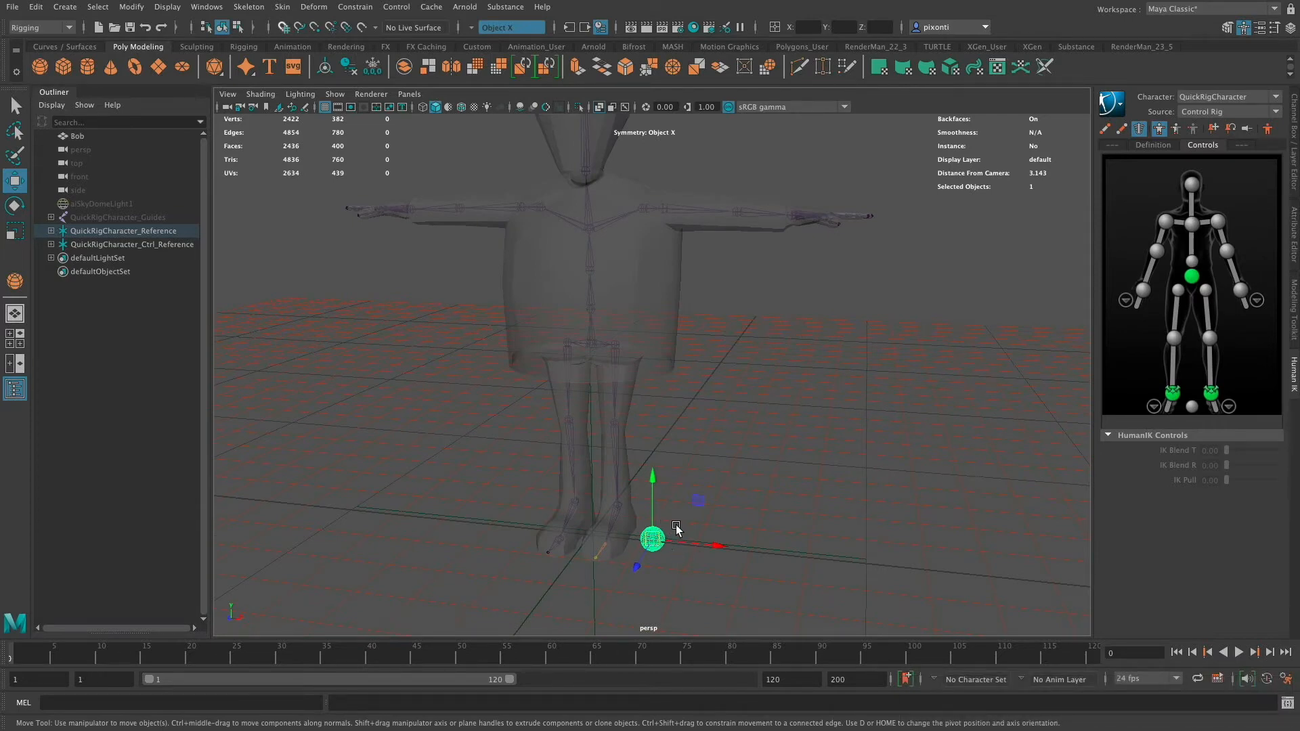
{"action": "middle_click_drag", "start_coordinate": [741, 372], "coordinate": [721, 498], "text": "alt"}
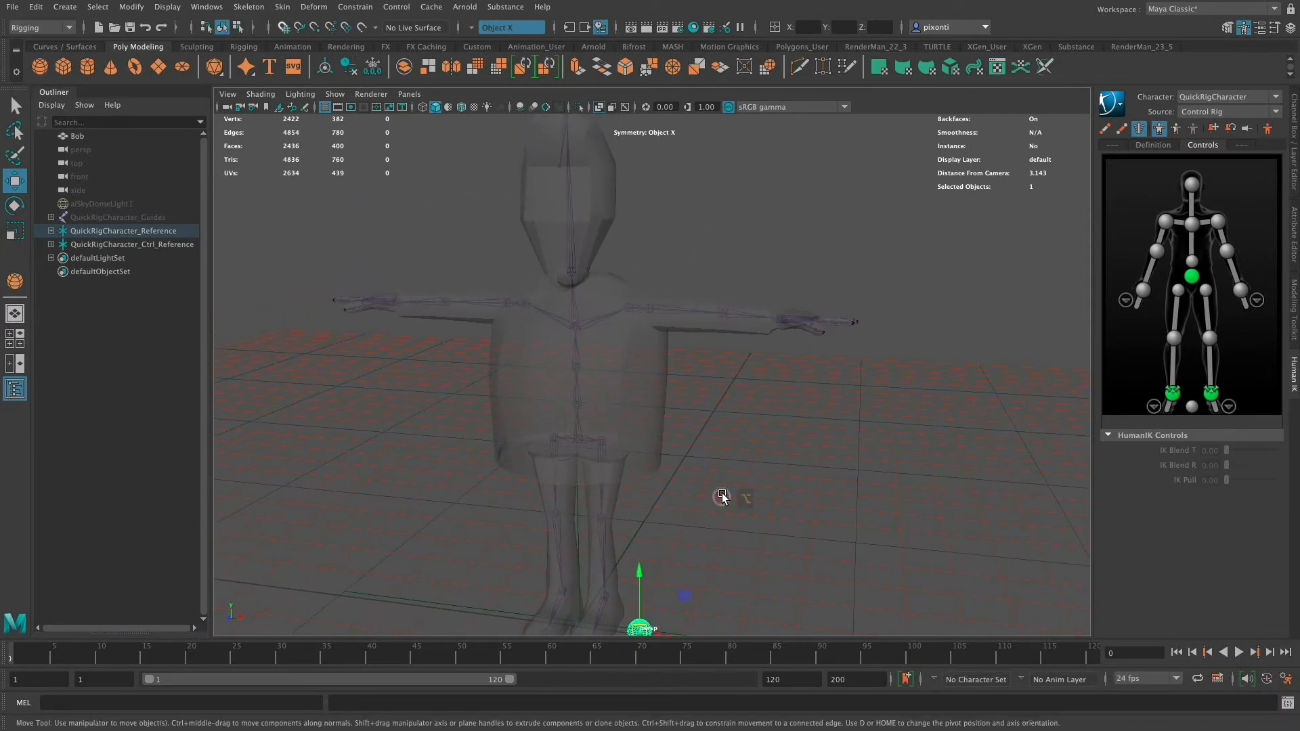
{"action": "left_click", "coordinate": [1294, 155]}
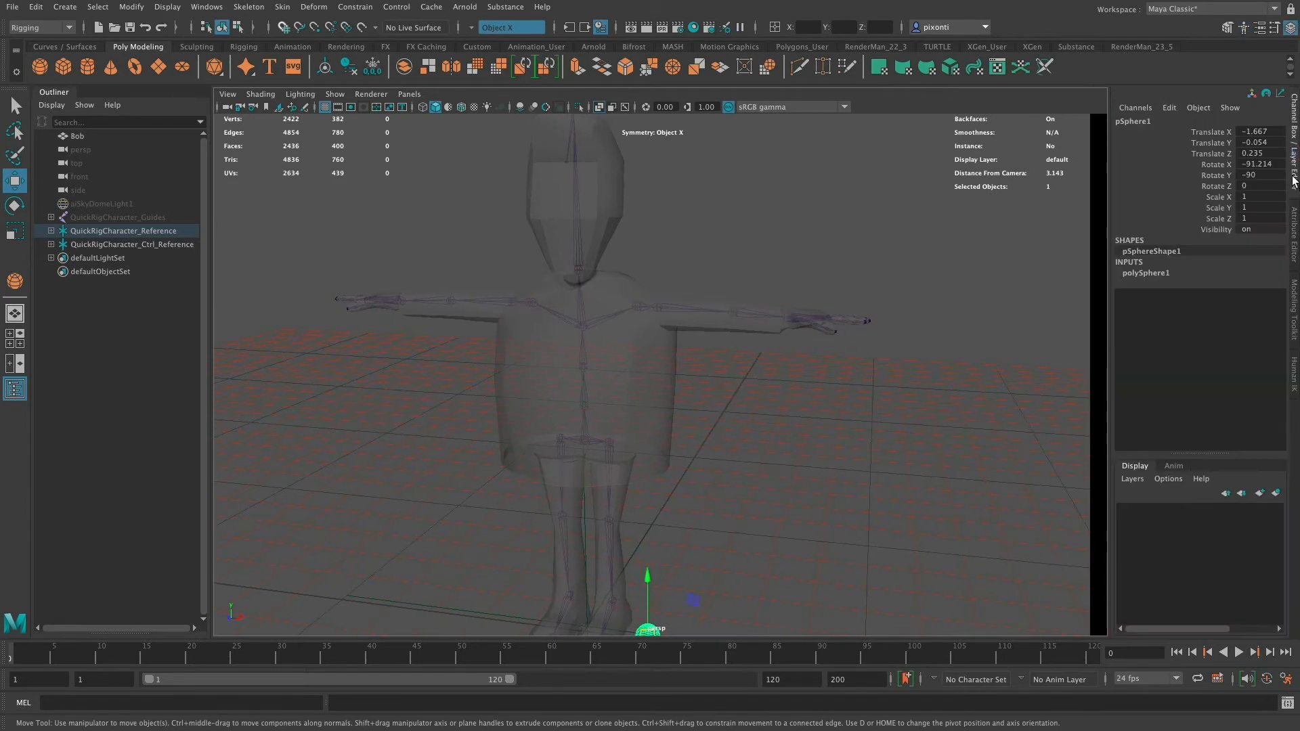
{"action": "middle_click_drag", "start_coordinate": [685, 566], "coordinate": [687, 521], "text": "alt"}
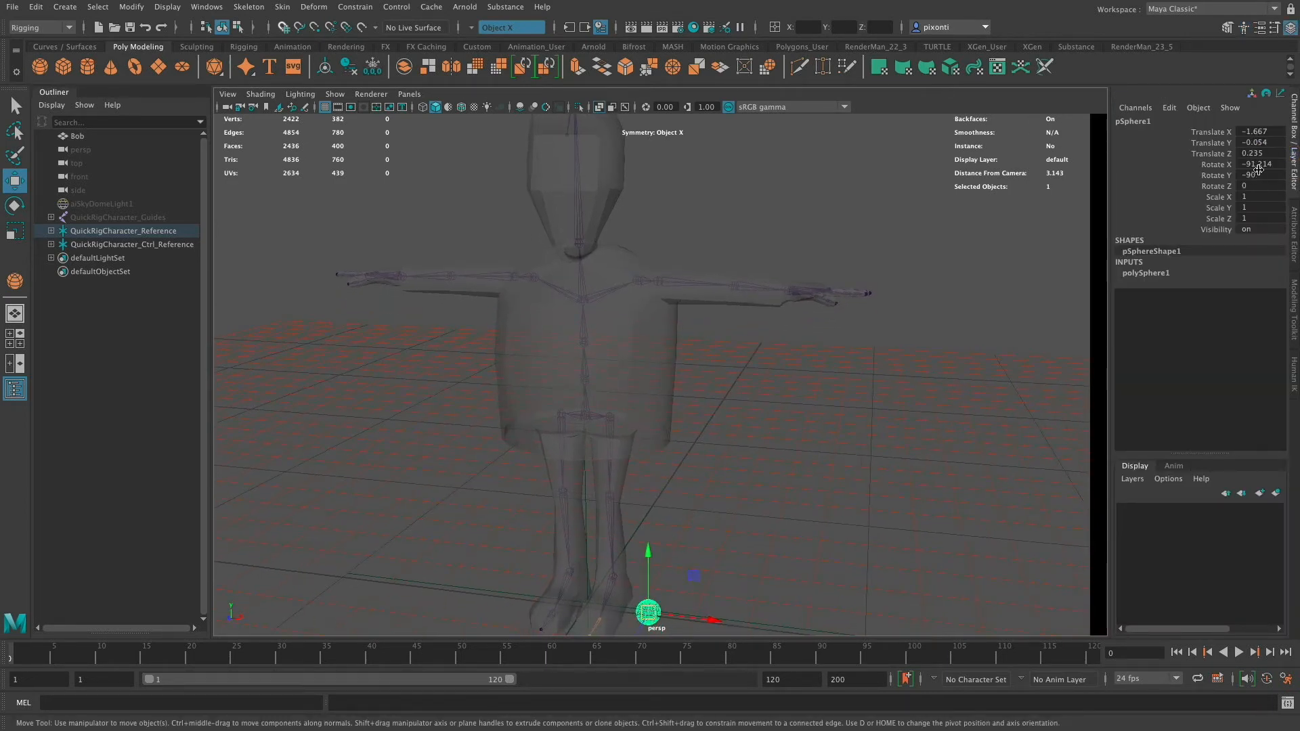
{"action": "left_click", "coordinate": [1293, 251]}
{"action": "left_click", "coordinate": [1015, 117]}
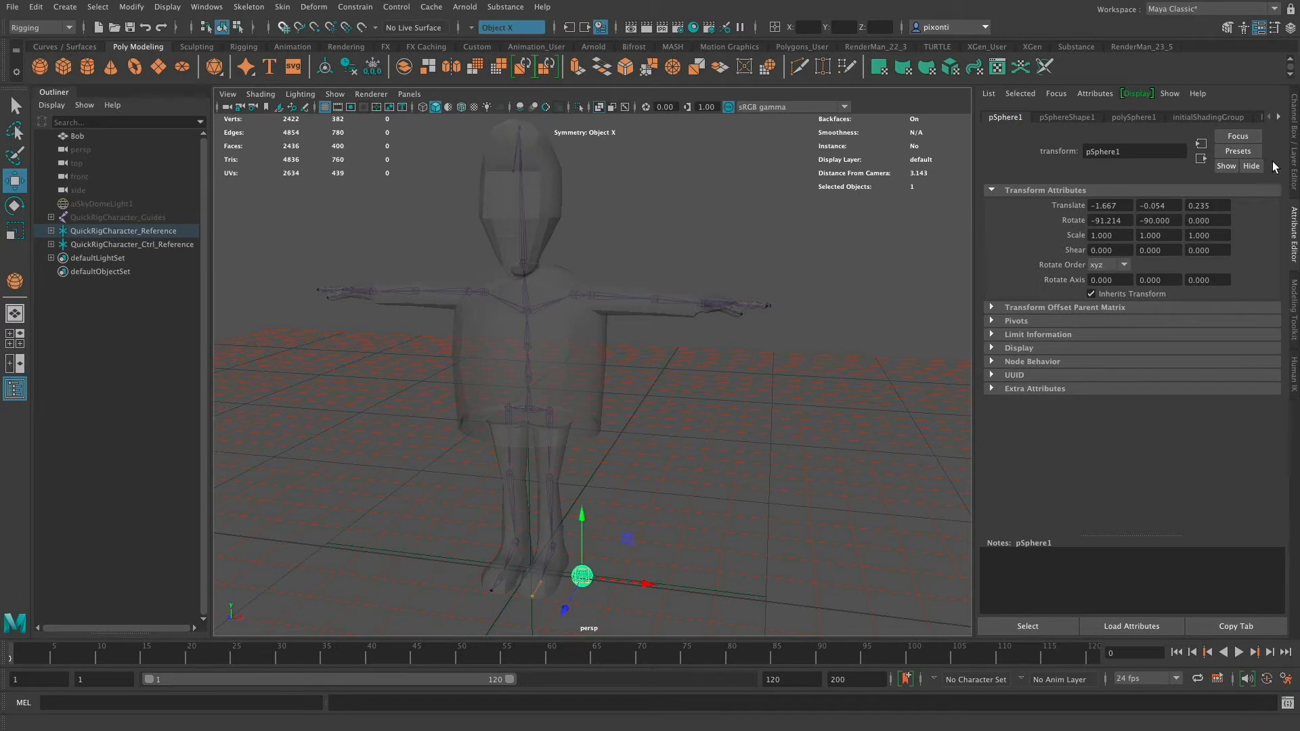
{"action": "left_click", "coordinate": [1294, 165]}
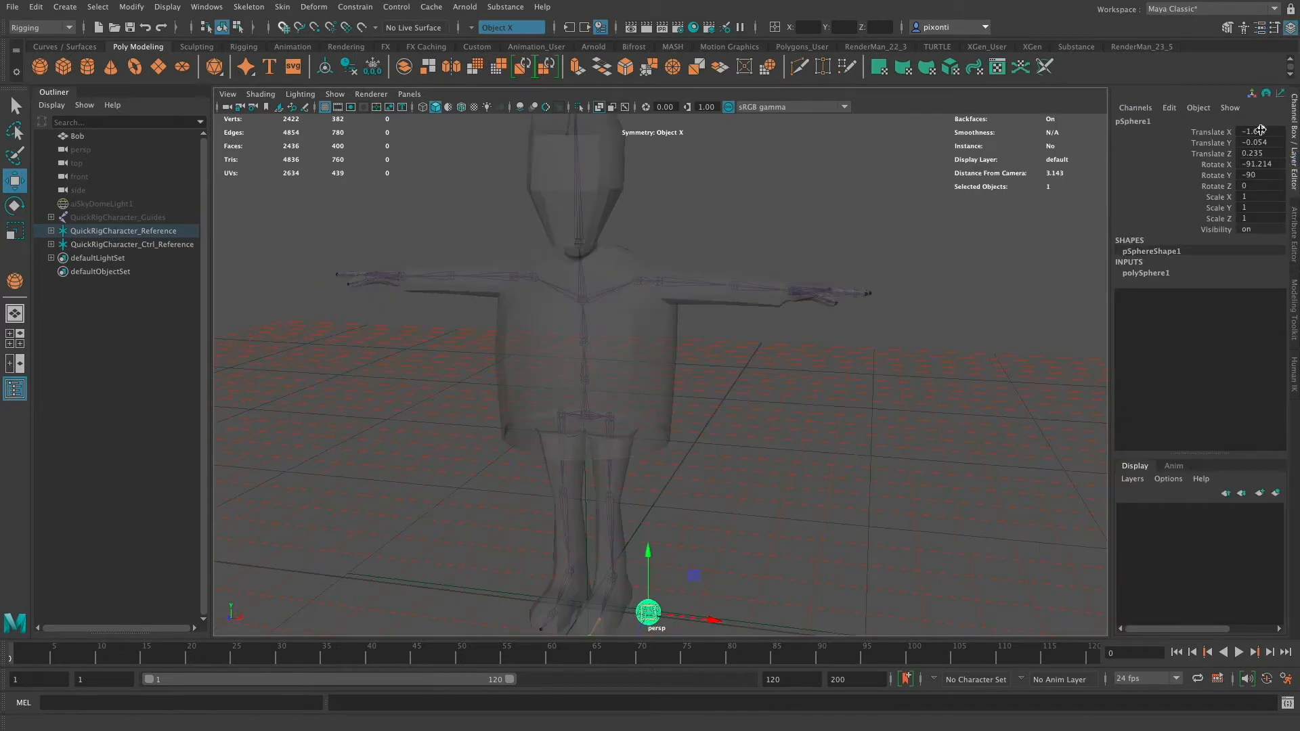
{"action": "left_click_drag", "start_coordinate": [1260, 130], "coordinate": [1260, 186]}
{"action": "type", "text": "0"}
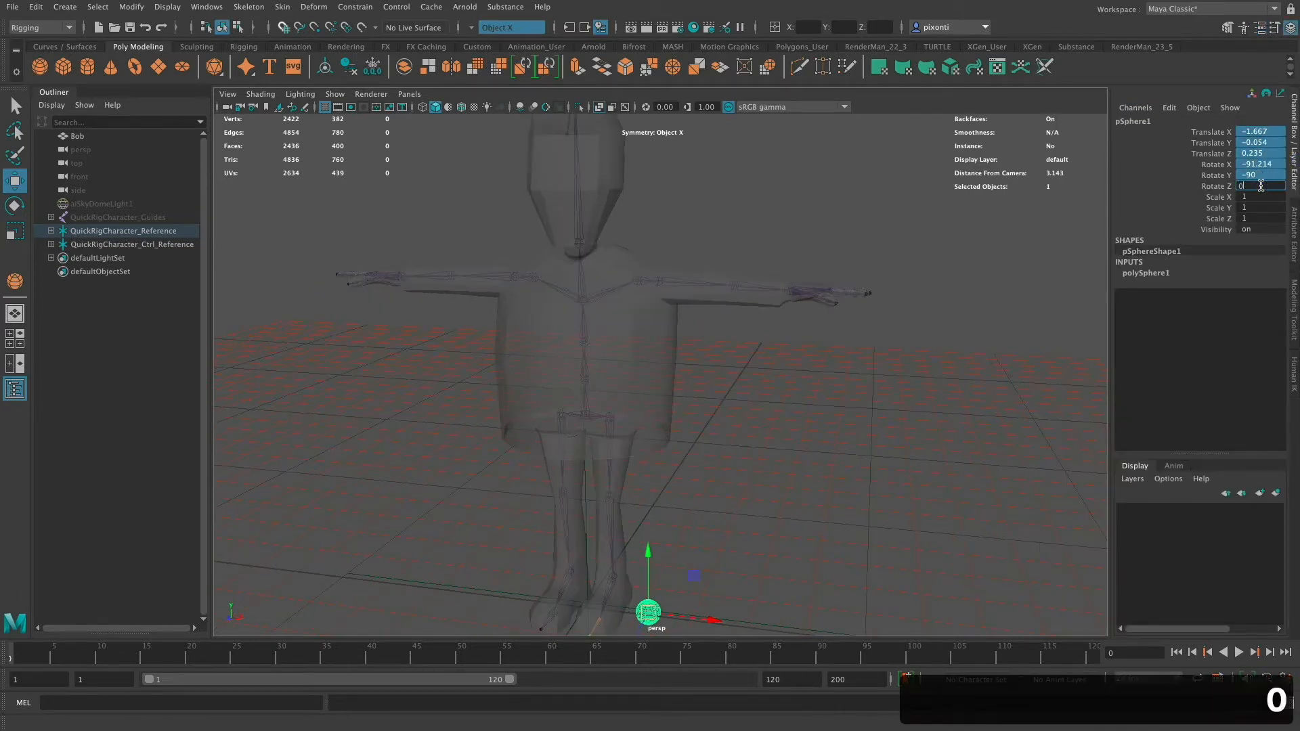
{"action": "key", "text": "Return"}
- Unparent the sphere from the joint and move it sideways onto one side of the face
{"action": "middle_click_drag", "start_coordinate": [665, 240], "coordinate": [684, 378], "text": "alt"}
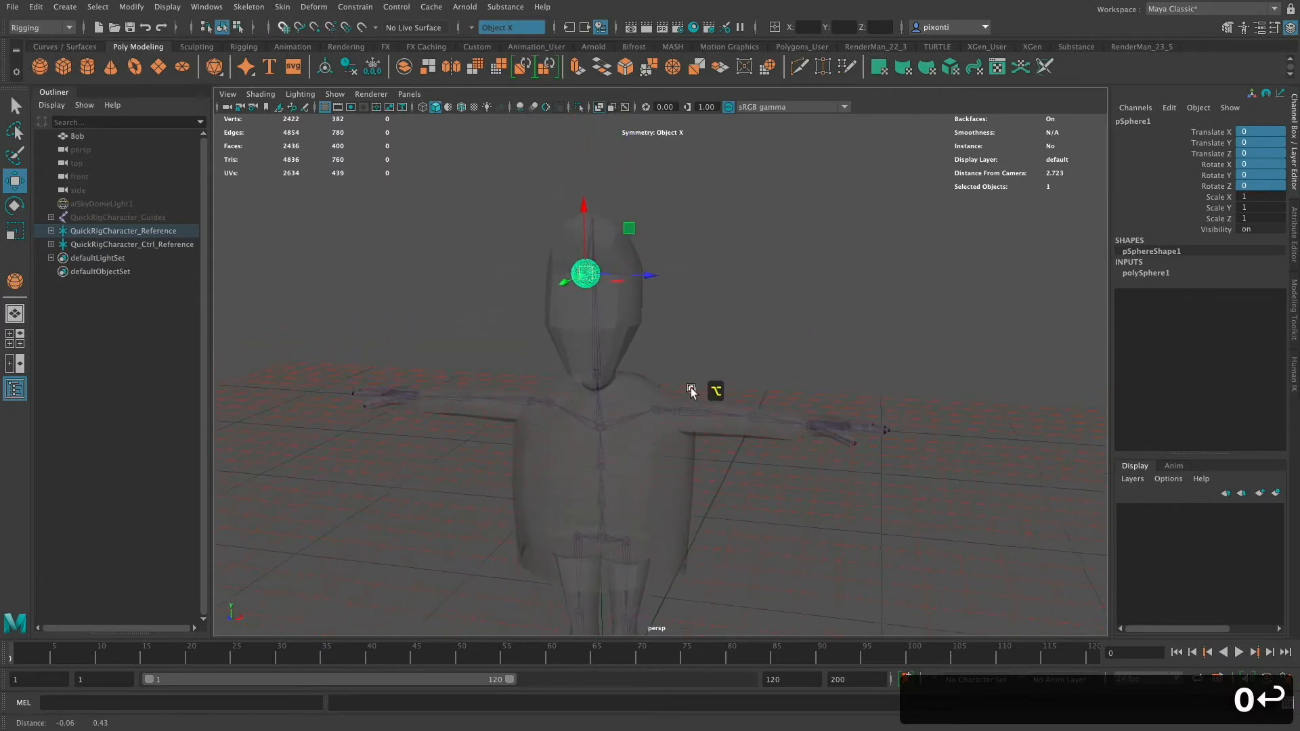
{"action": "right_click_drag", "start_coordinate": [710, 369], "coordinate": [930, 369], "text": "alt"}
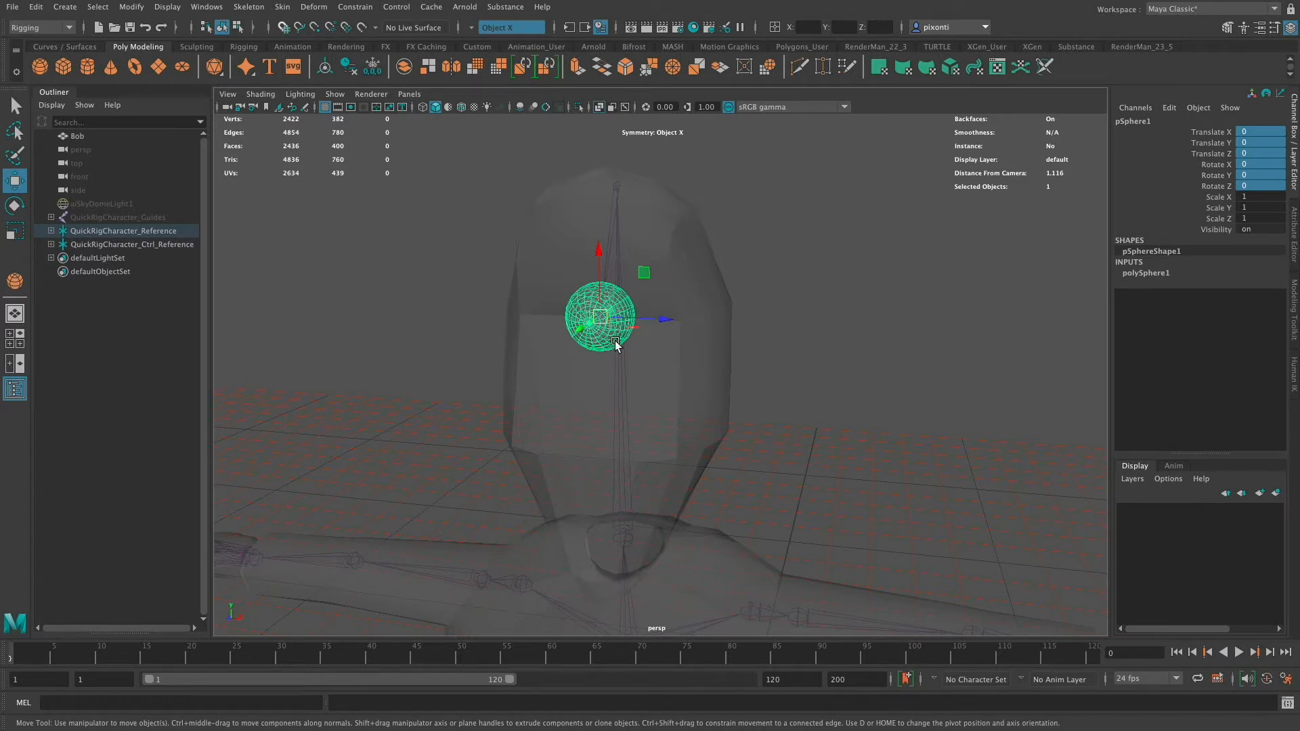
{"action": "key", "text": "shift+p"}
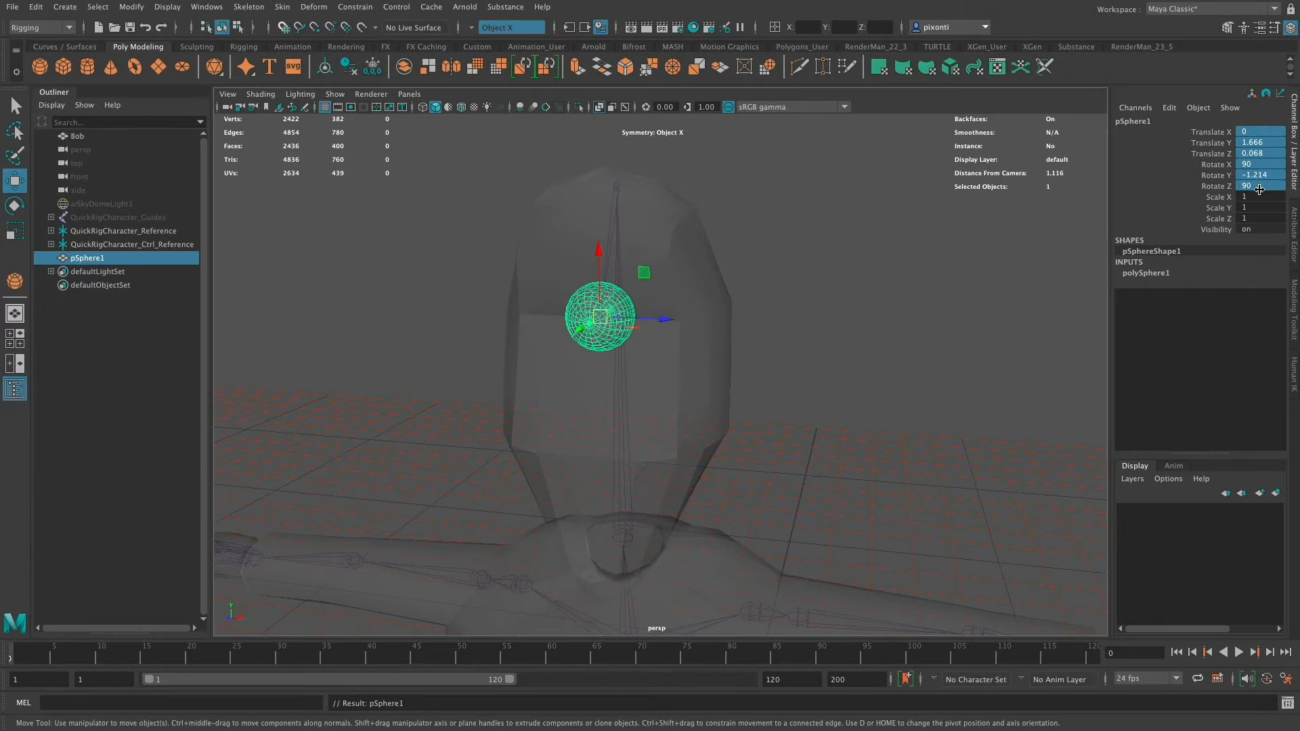
{"action": "left_click_drag", "start_coordinate": [666, 319], "coordinate": [769, 388]}
{"action": "left_click_drag", "start_coordinate": [734, 291], "coordinate": [720, 315]}
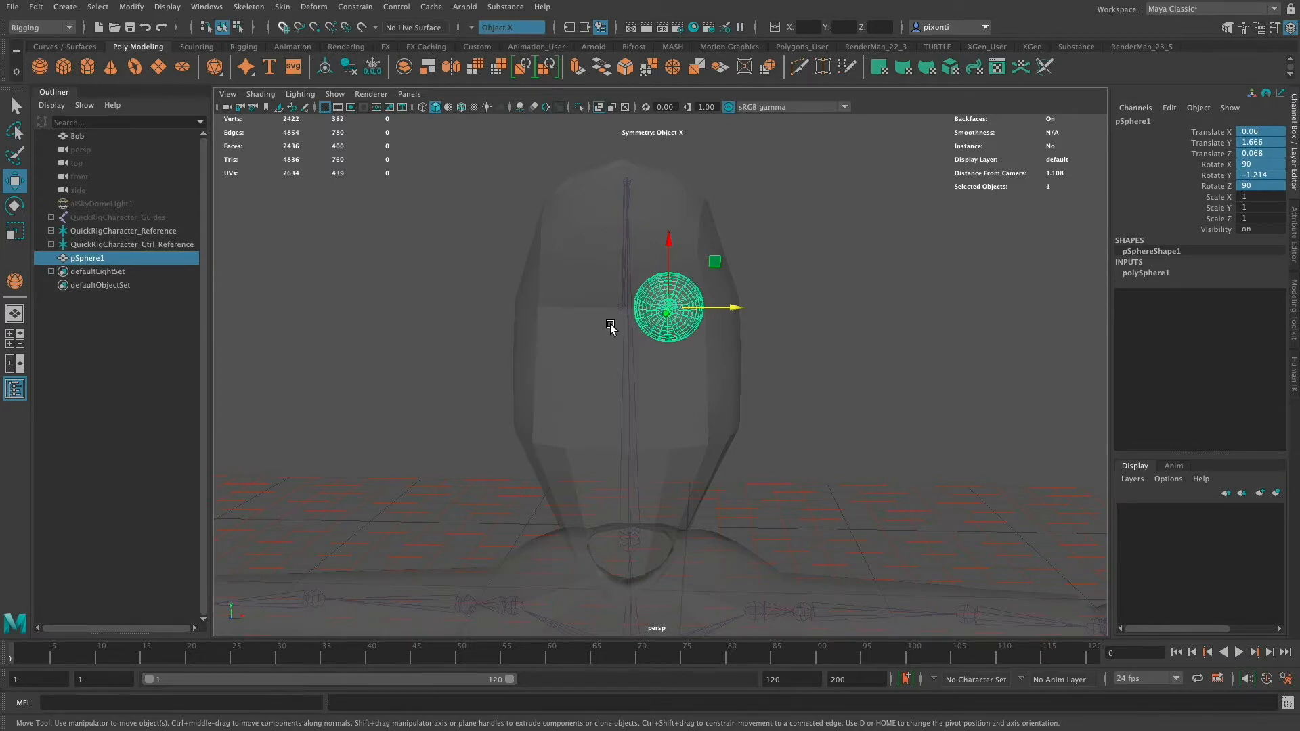
- Freeze the sphere's transformations
{"action": "left_click", "coordinate": [36, 6]}
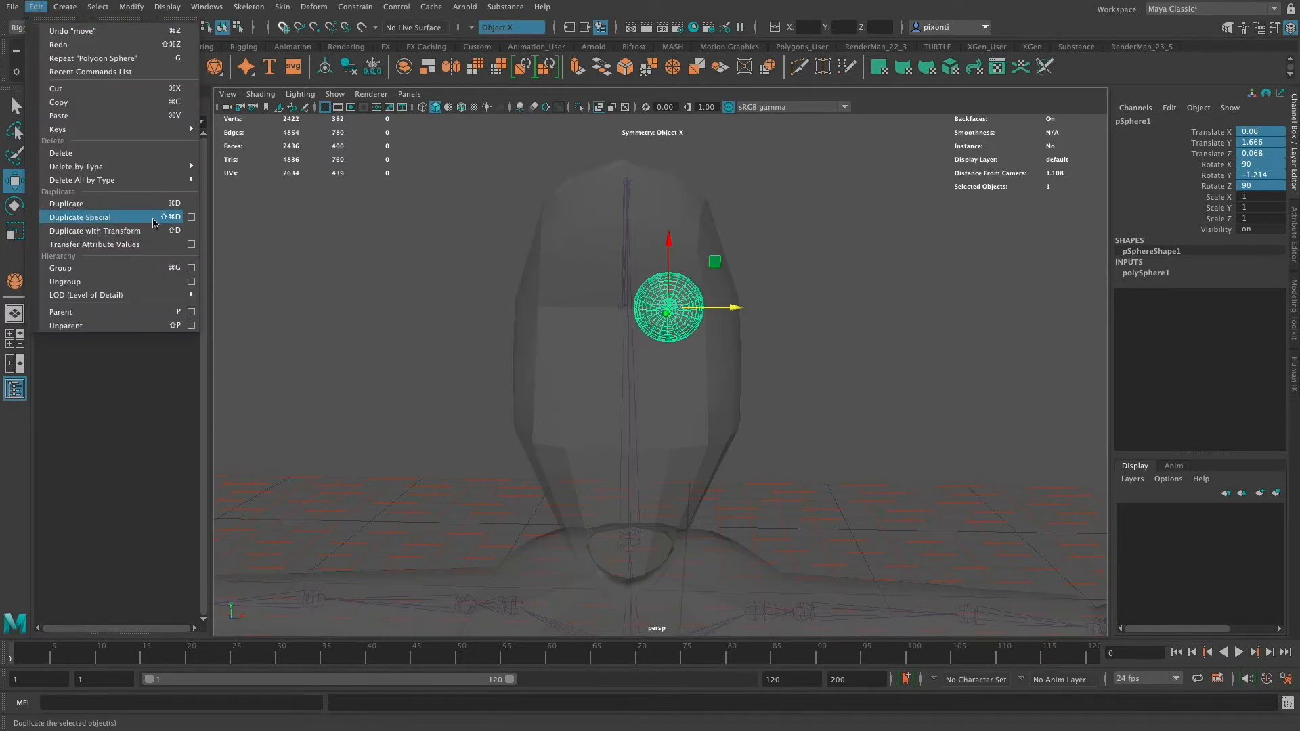
{"action": "left_click", "coordinate": [684, 290]}
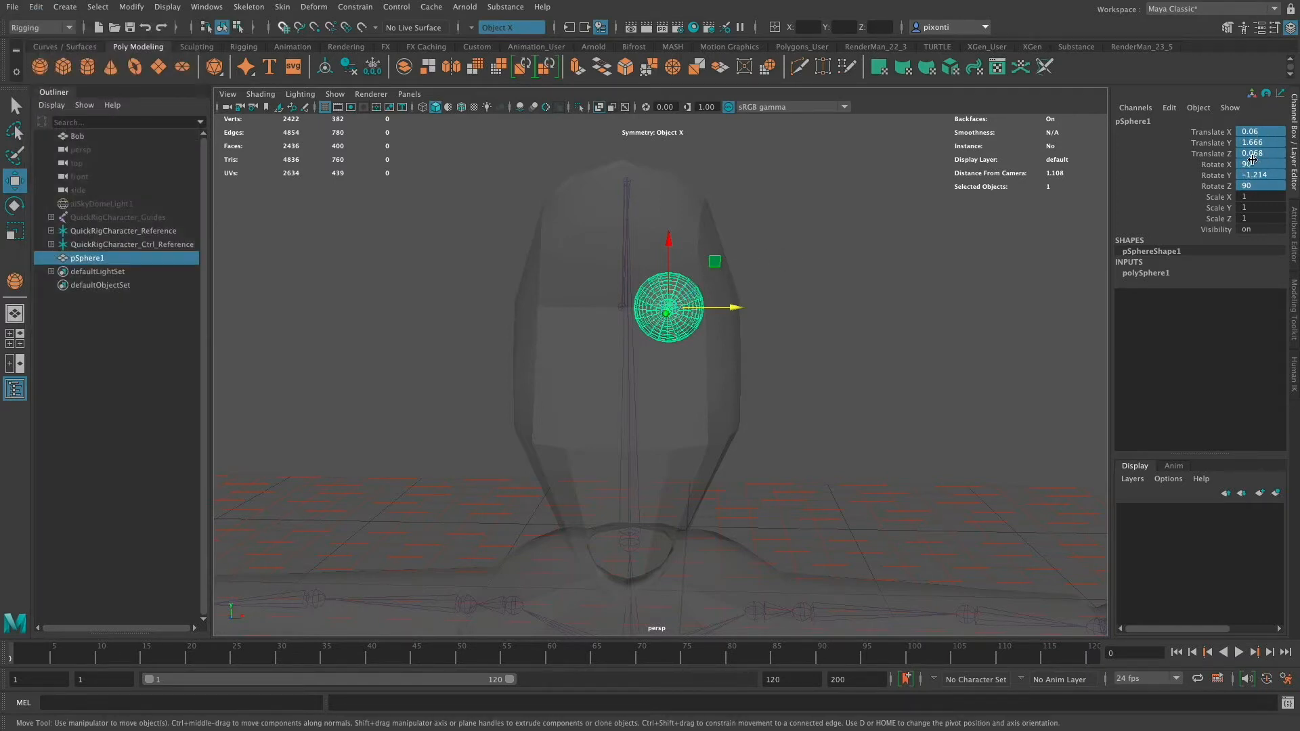
{"action": "right_click_drag", "start_coordinate": [701, 329], "coordinate": [909, 313], "text": "alt"}
{"action": "left_click_drag", "start_coordinate": [762, 312], "coordinate": [739, 326], "text": "alt"}
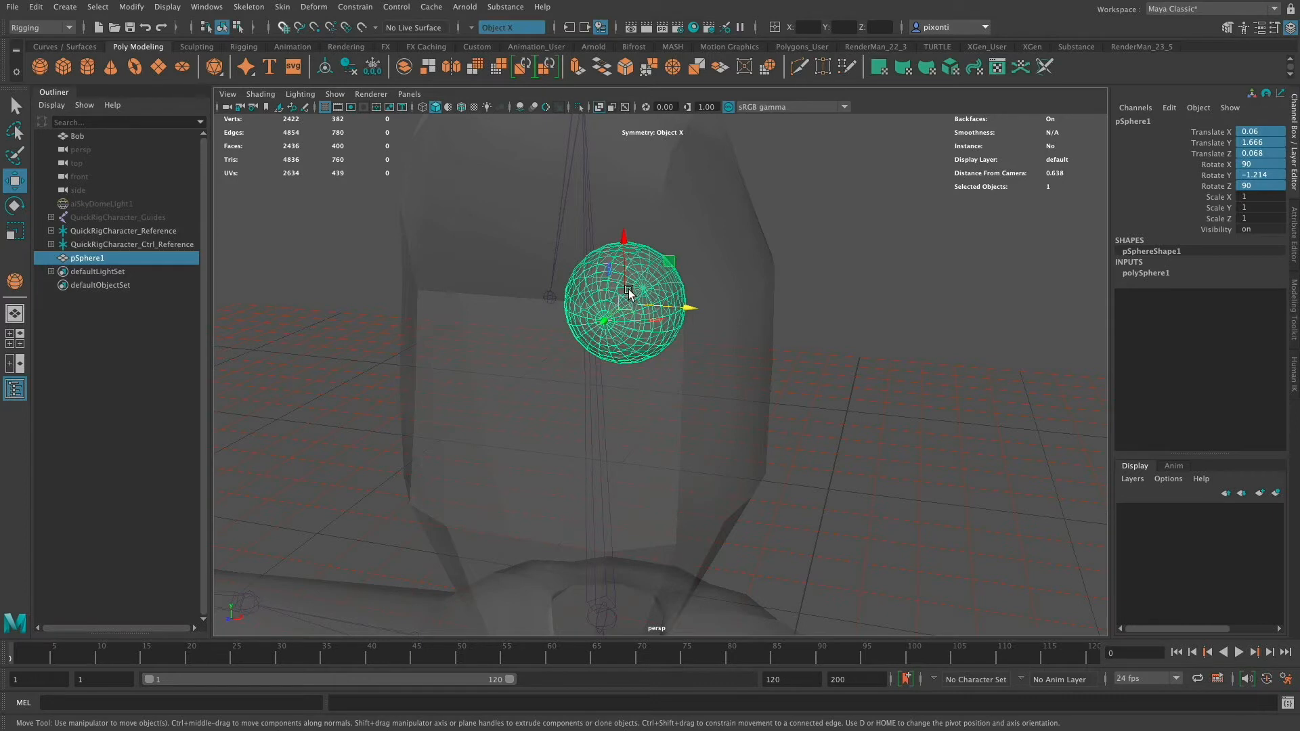
{"action": "left_click", "coordinate": [688, 310]}
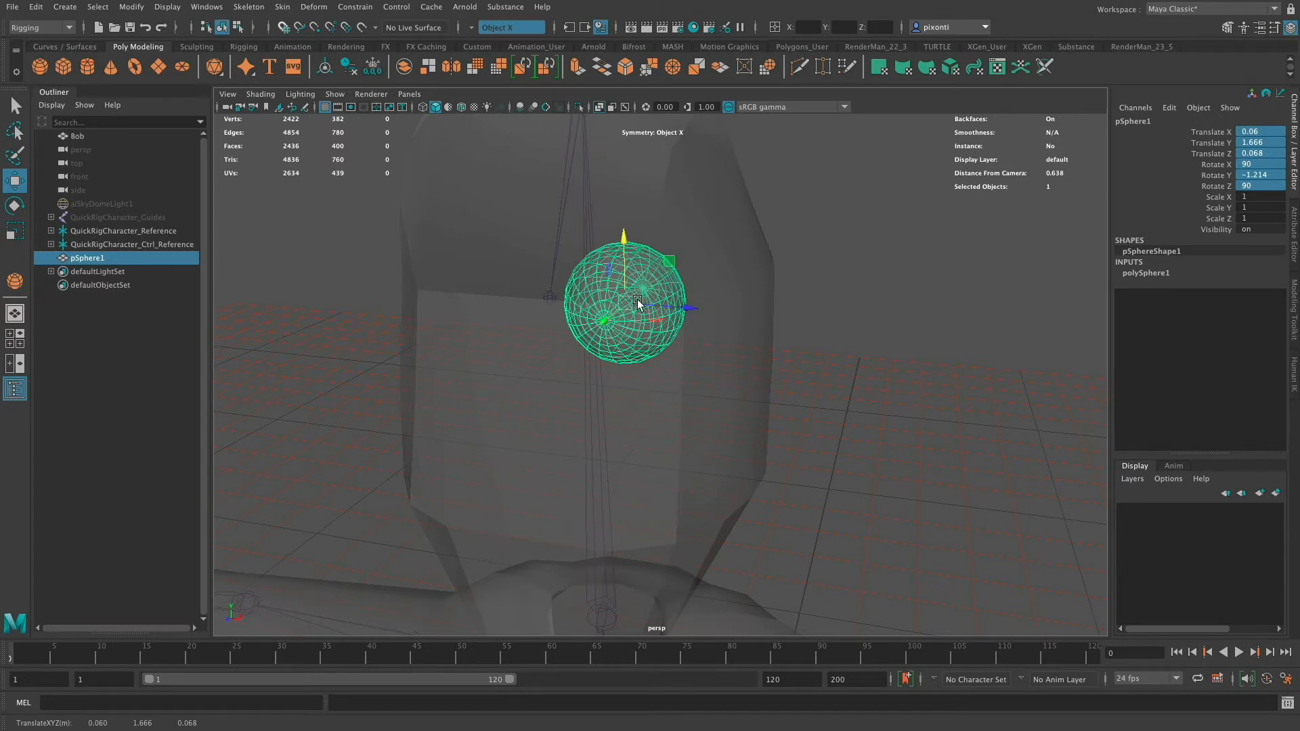
{"action": "left_click", "coordinate": [131, 6]}
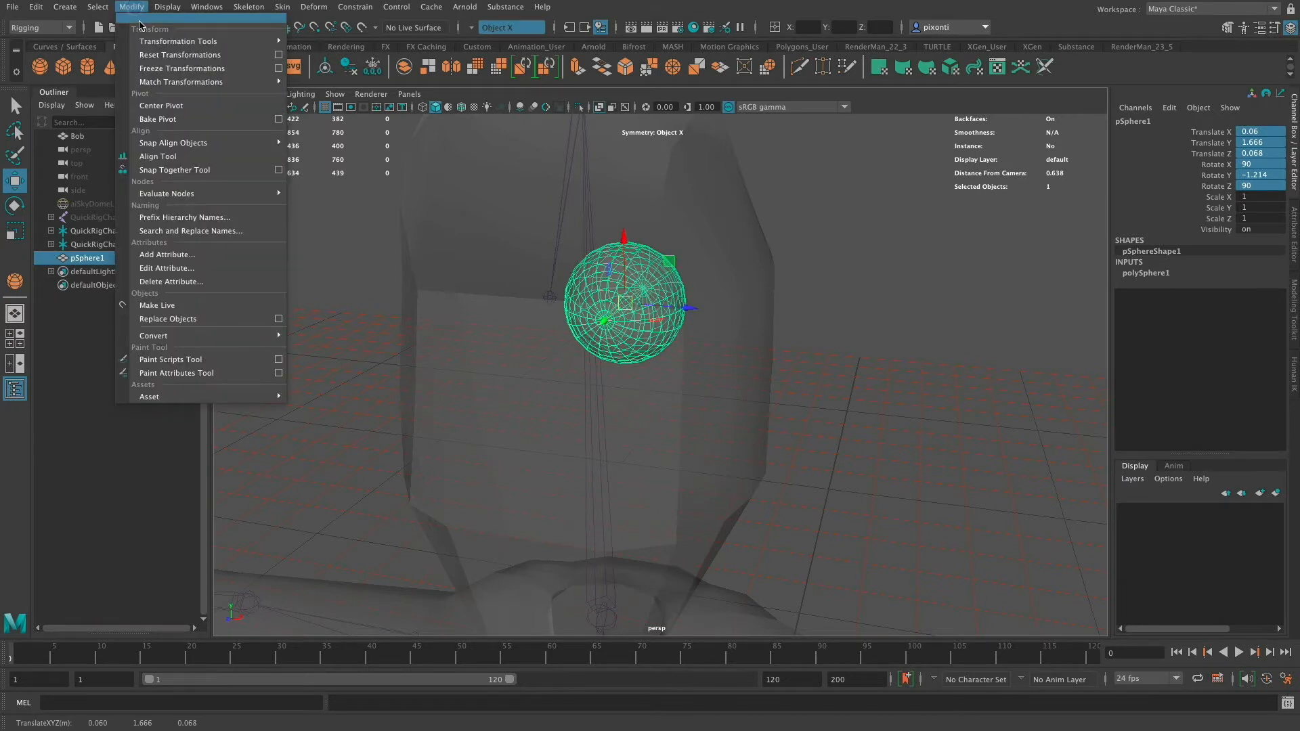
{"action": "left_click", "coordinate": [201, 68]}
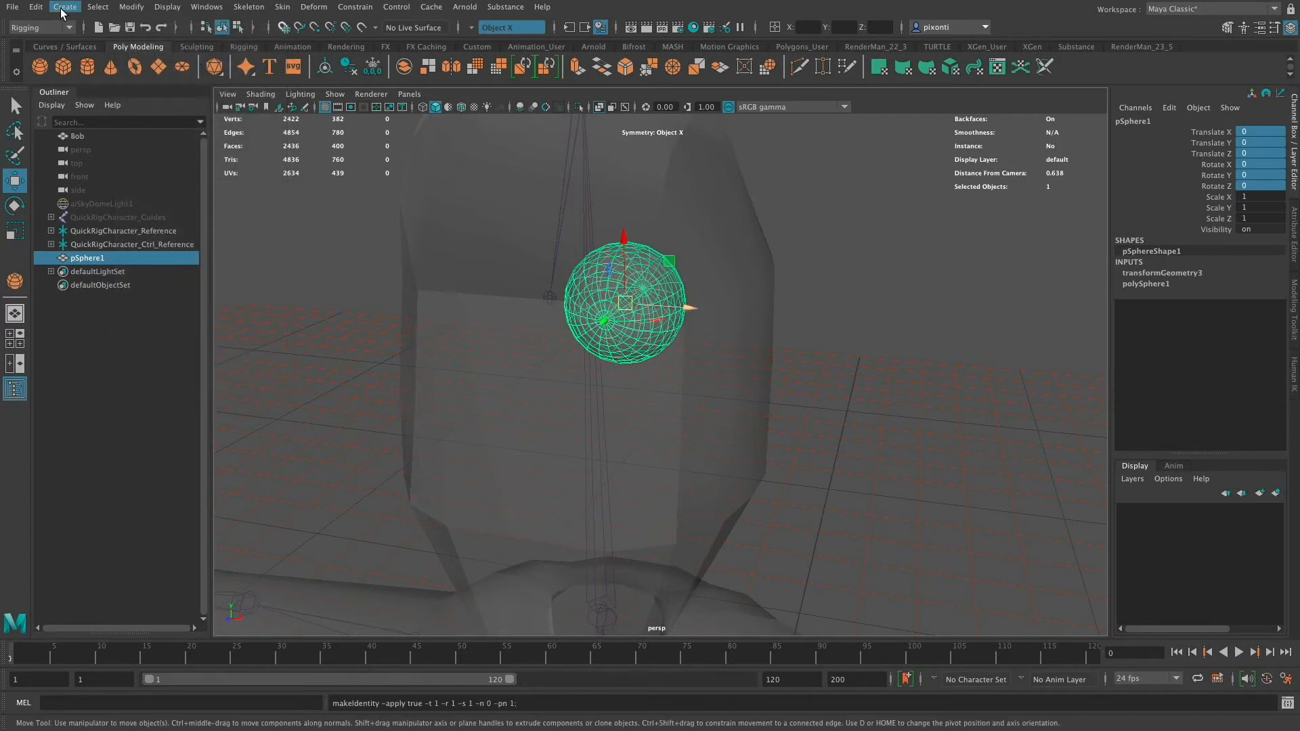
- In the front view, snap the sphere's pivot to the face's centre line
{"action": "key", "text": "space"}
{"action": "key", "text": "space"}
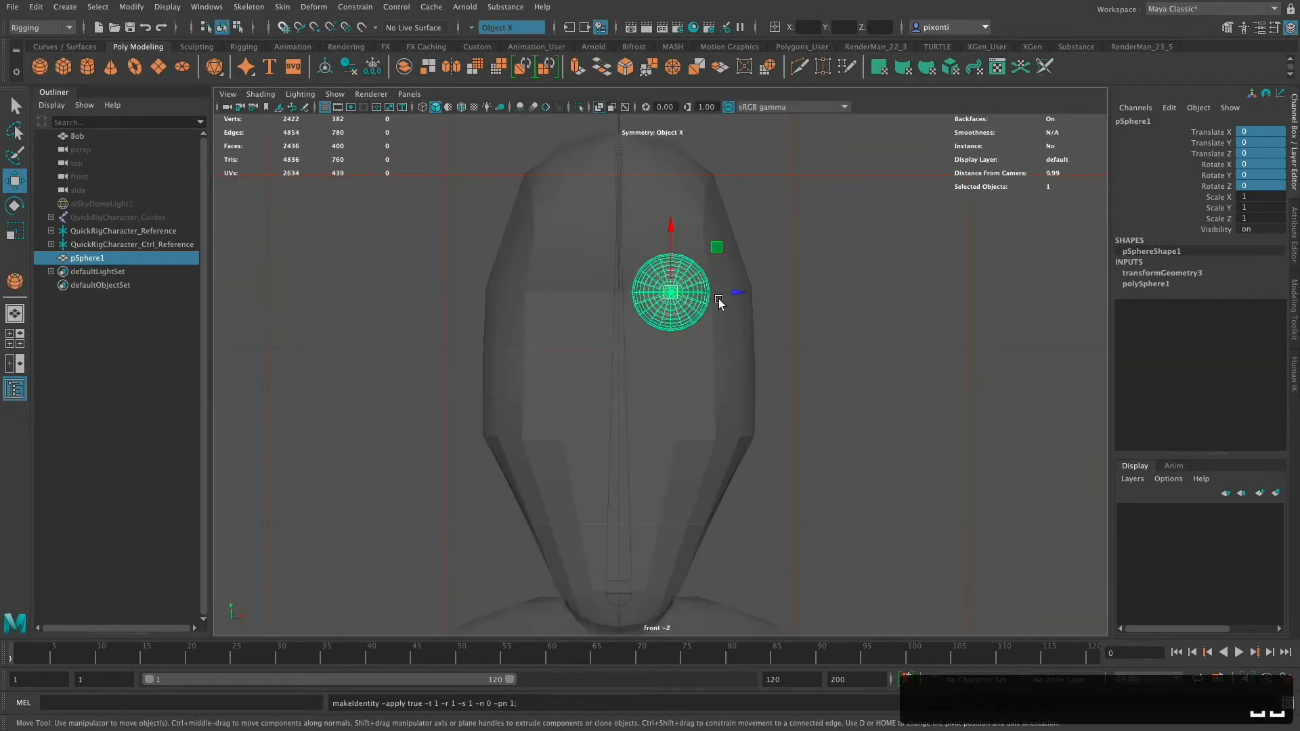
{"action": "key", "text": "d"}
{"action": "key", "text": "x"}
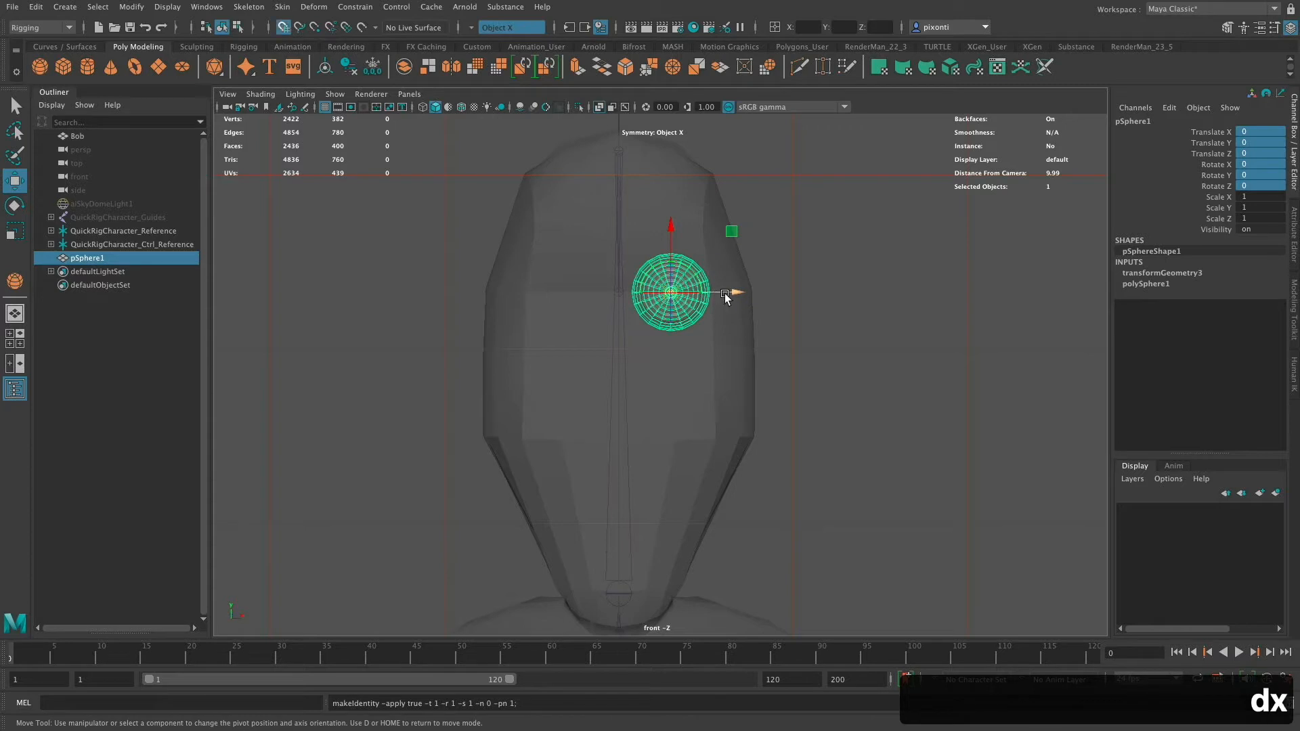
{"action": "left_click_drag", "start_coordinate": [737, 293], "coordinate": [677, 293]}
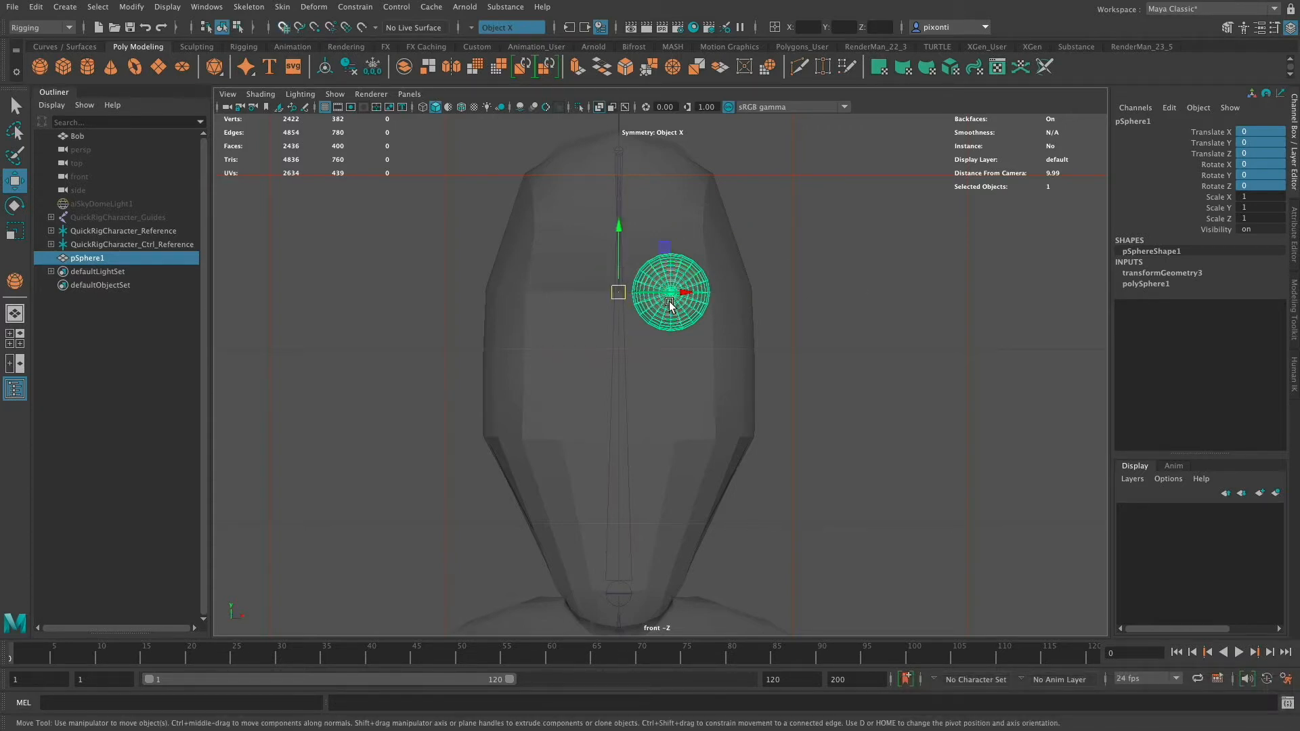
- Duplicate Special the sphere with reset settings and scale X of -1 to mirror it to the other side
{"action": "left_click", "coordinate": [36, 7]}
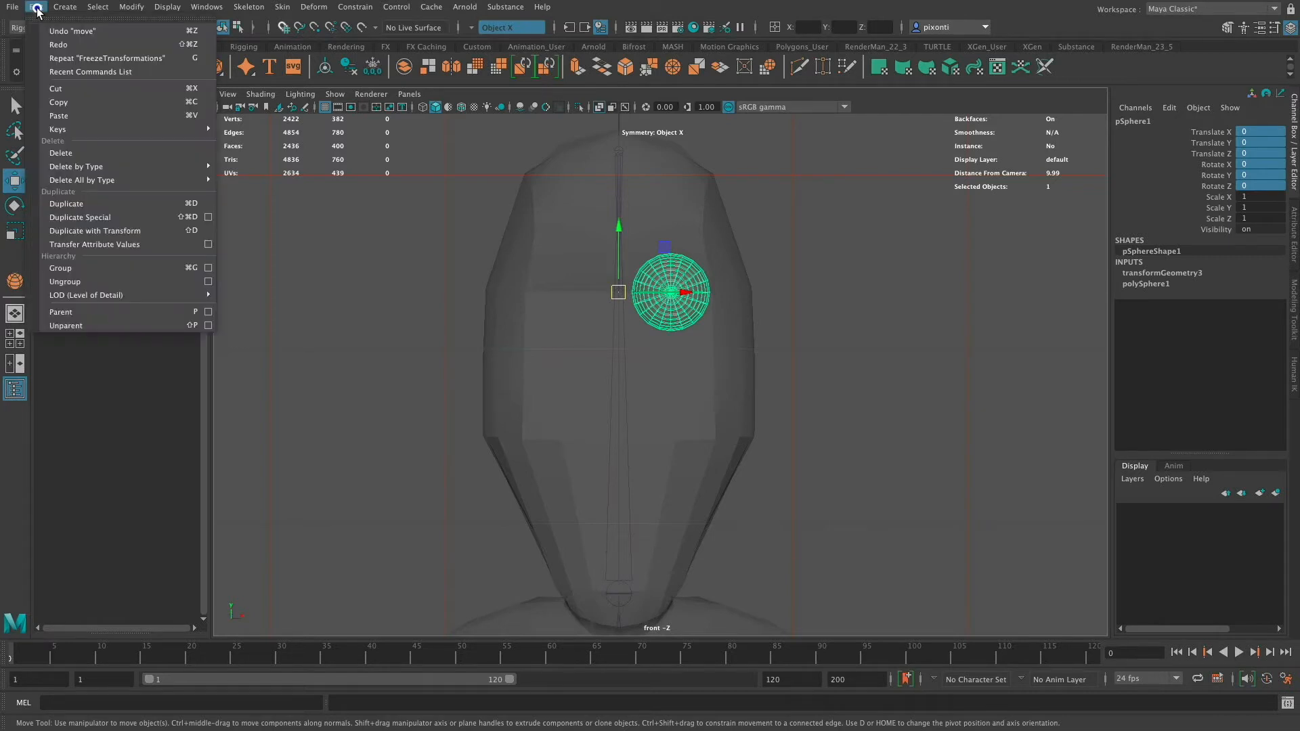
{"action": "left_click", "coordinate": [208, 217]}
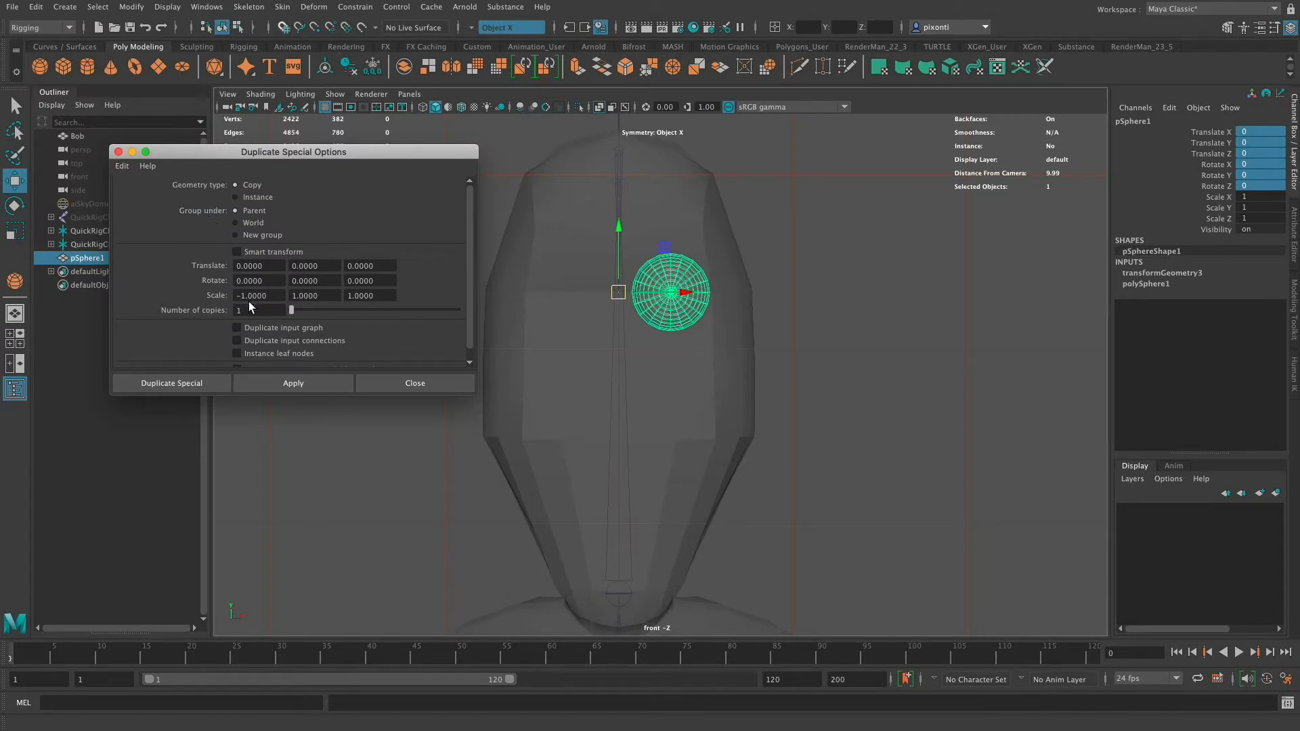
{"action": "left_click_drag", "start_coordinate": [273, 296], "coordinate": [224, 295]}
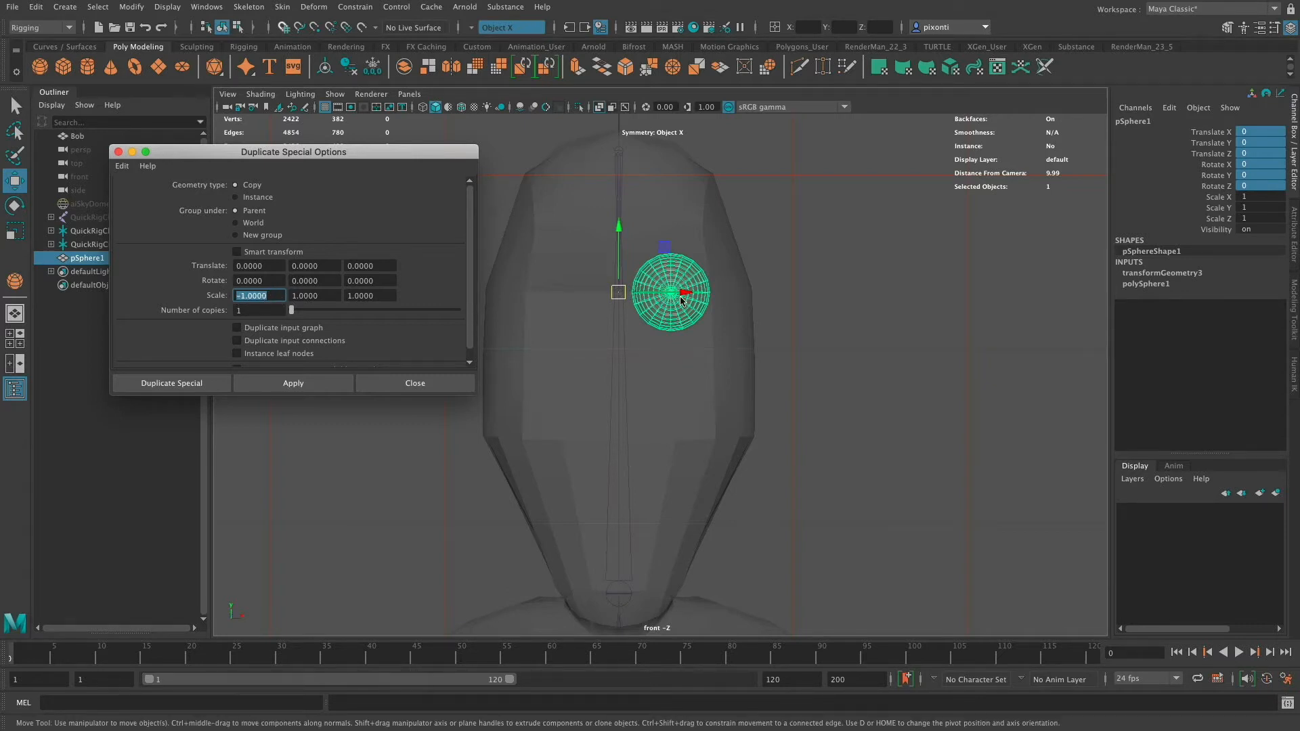
{"action": "left_click", "coordinate": [122, 165]}
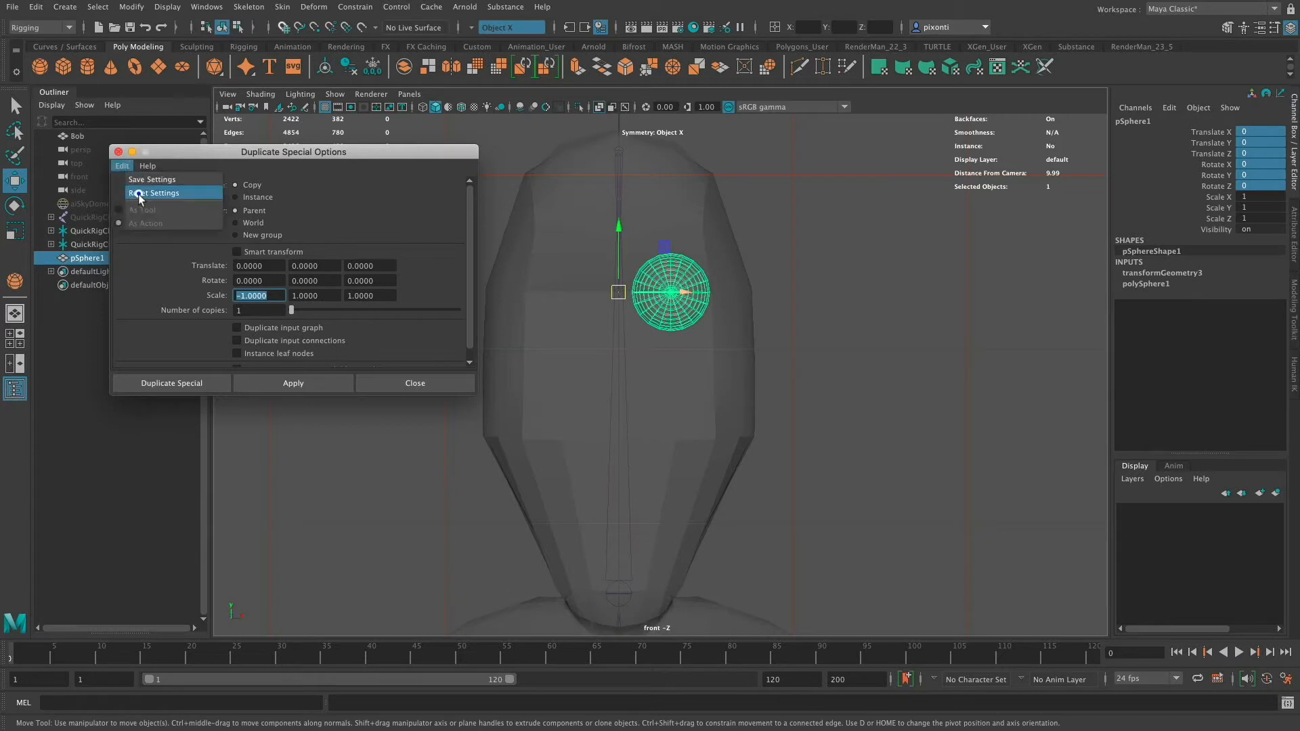
{"action": "left_click", "coordinate": [139, 195]}
{"action": "left_click", "coordinate": [236, 295]}
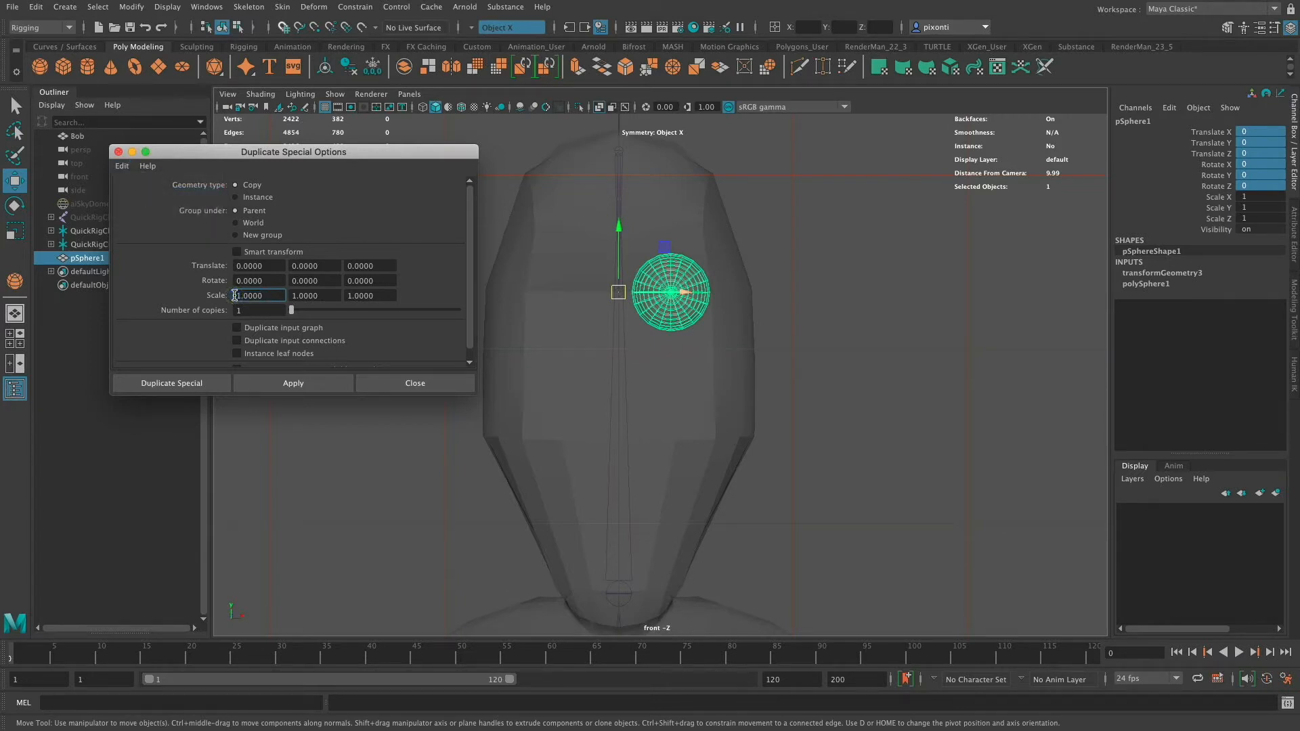
{"action": "type", "text": "-"}
{"action": "key", "text": "Tab"}
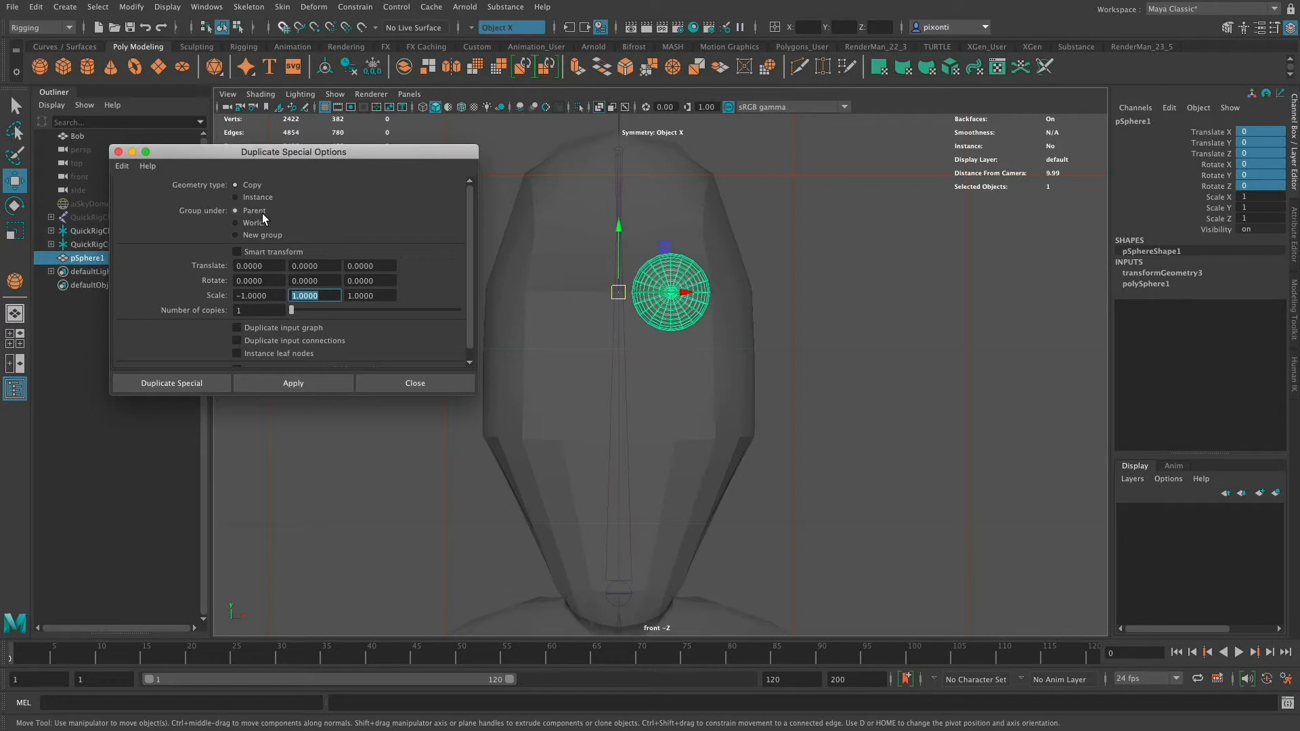
{"action": "left_click", "coordinate": [288, 384]}
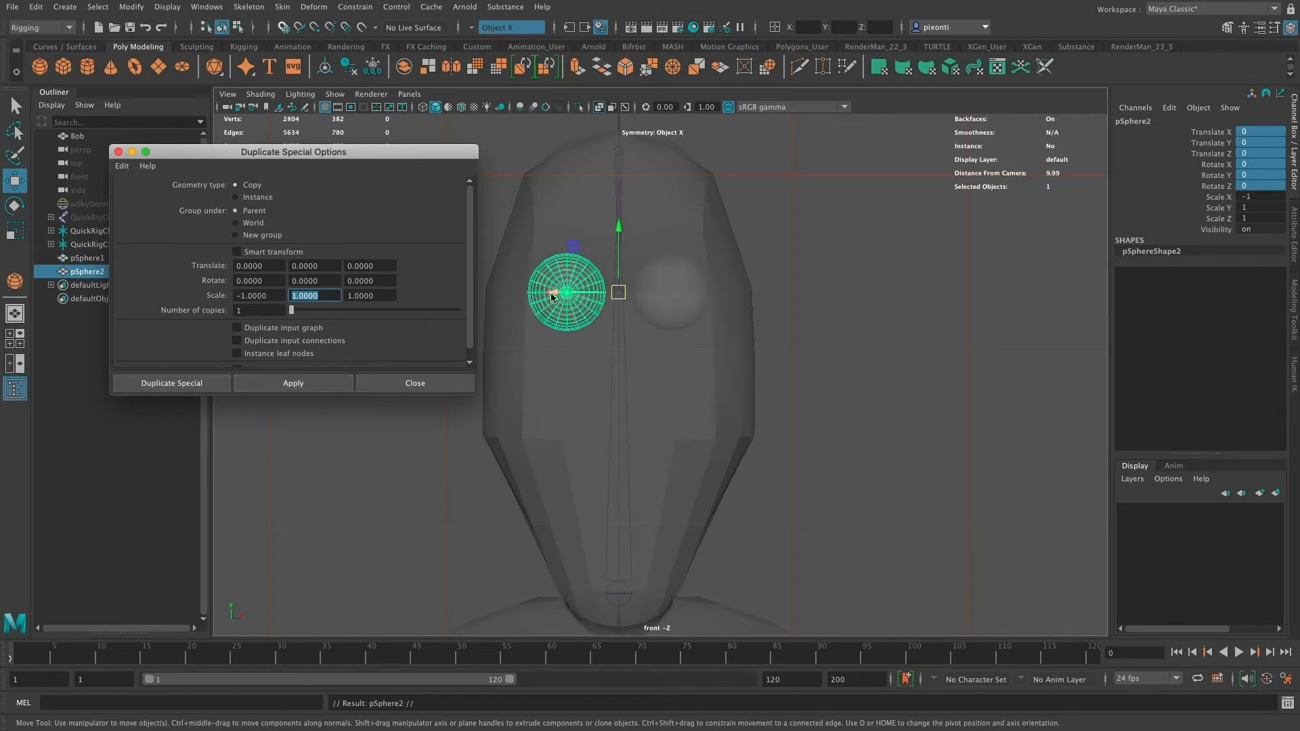
{"action": "left_click", "coordinate": [119, 153]}
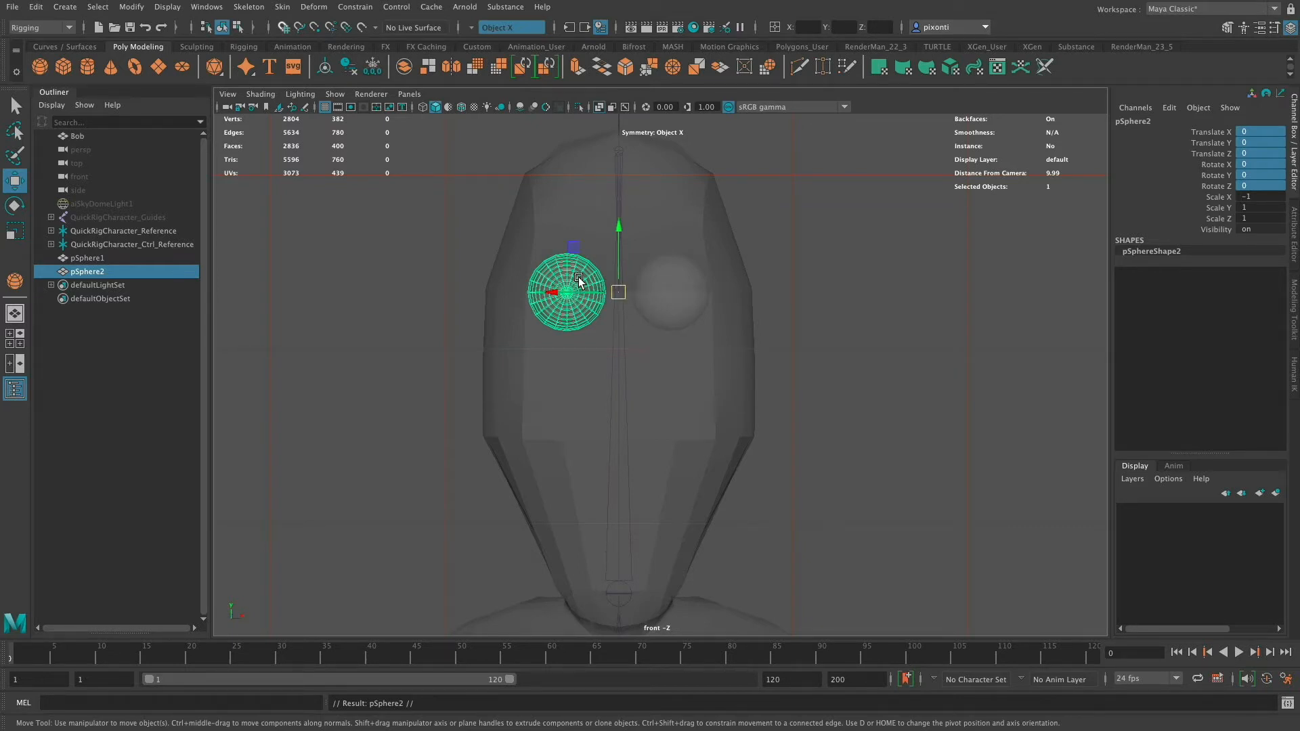
- Freeze the mirrored sphere's transformations
{"action": "left_click", "coordinate": [131, 6]}
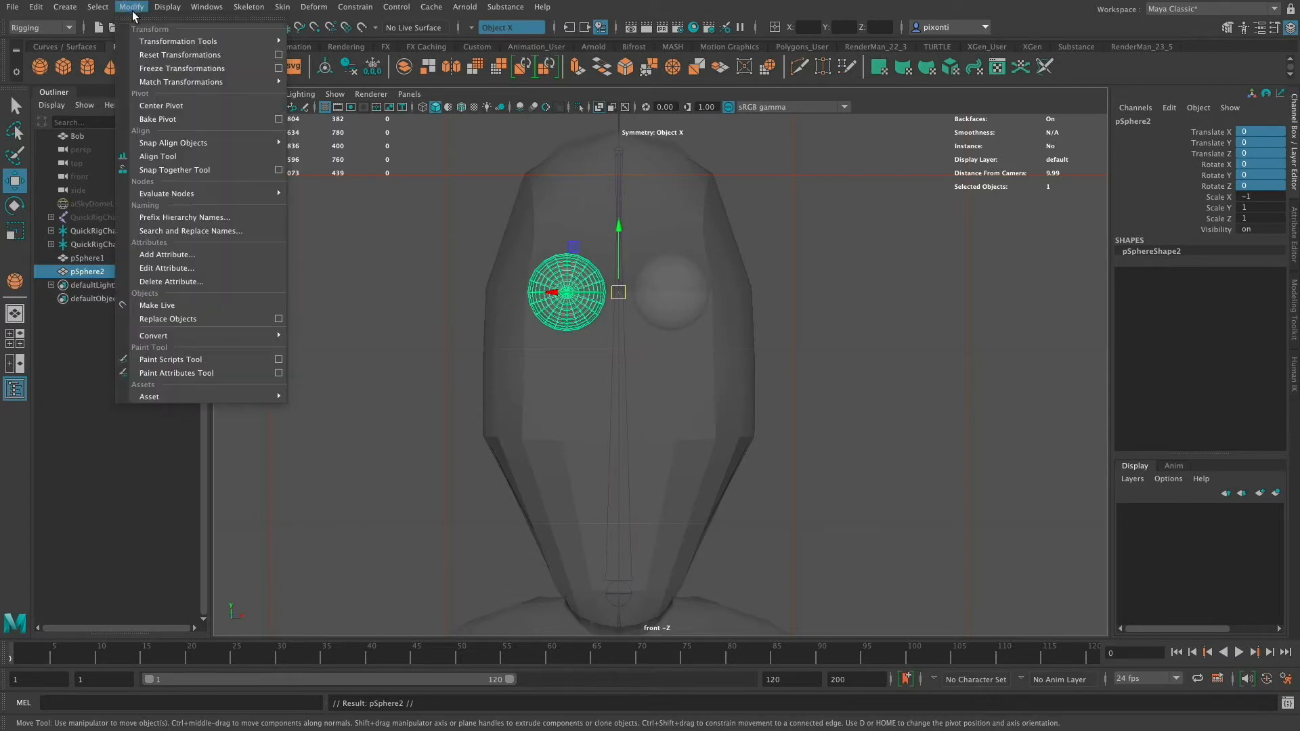
{"action": "left_click", "coordinate": [207, 69]}
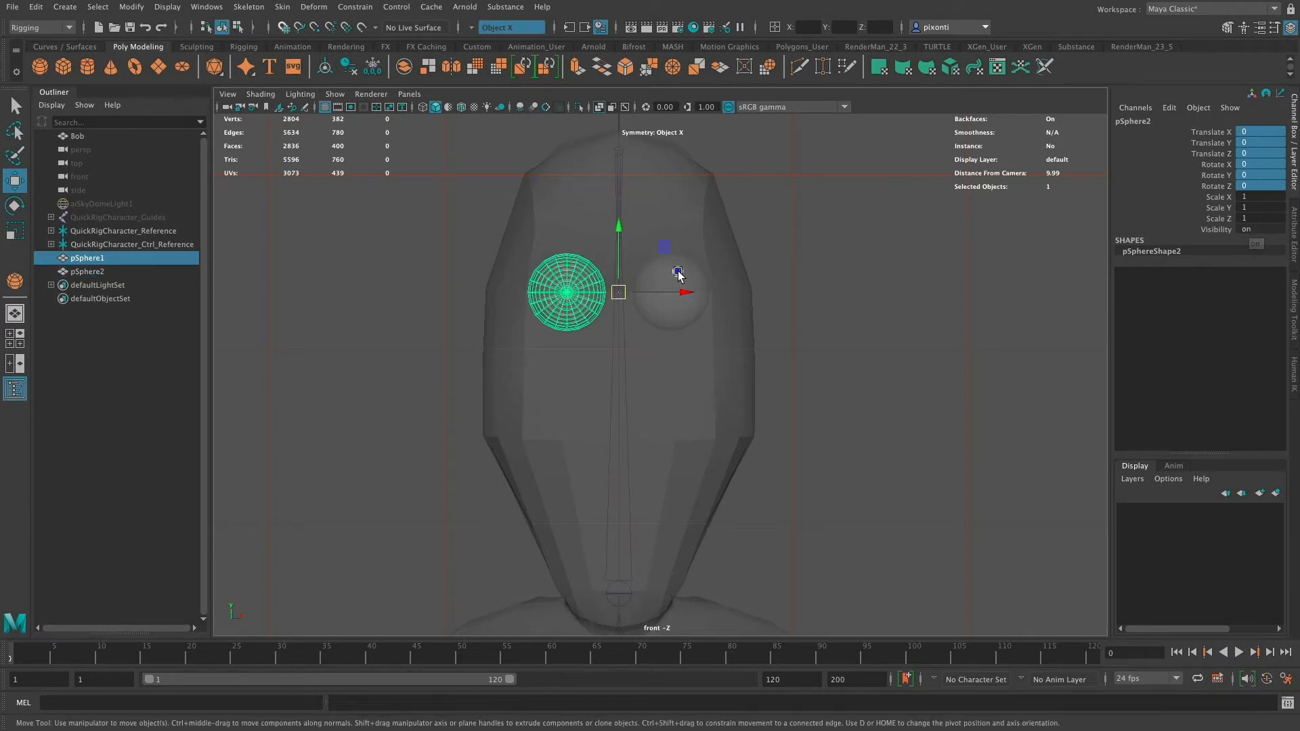
- Center the pivots of both eye spheres
{"action": "left_click", "coordinate": [677, 272]}
{"action": "left_click", "coordinate": [567, 287]}
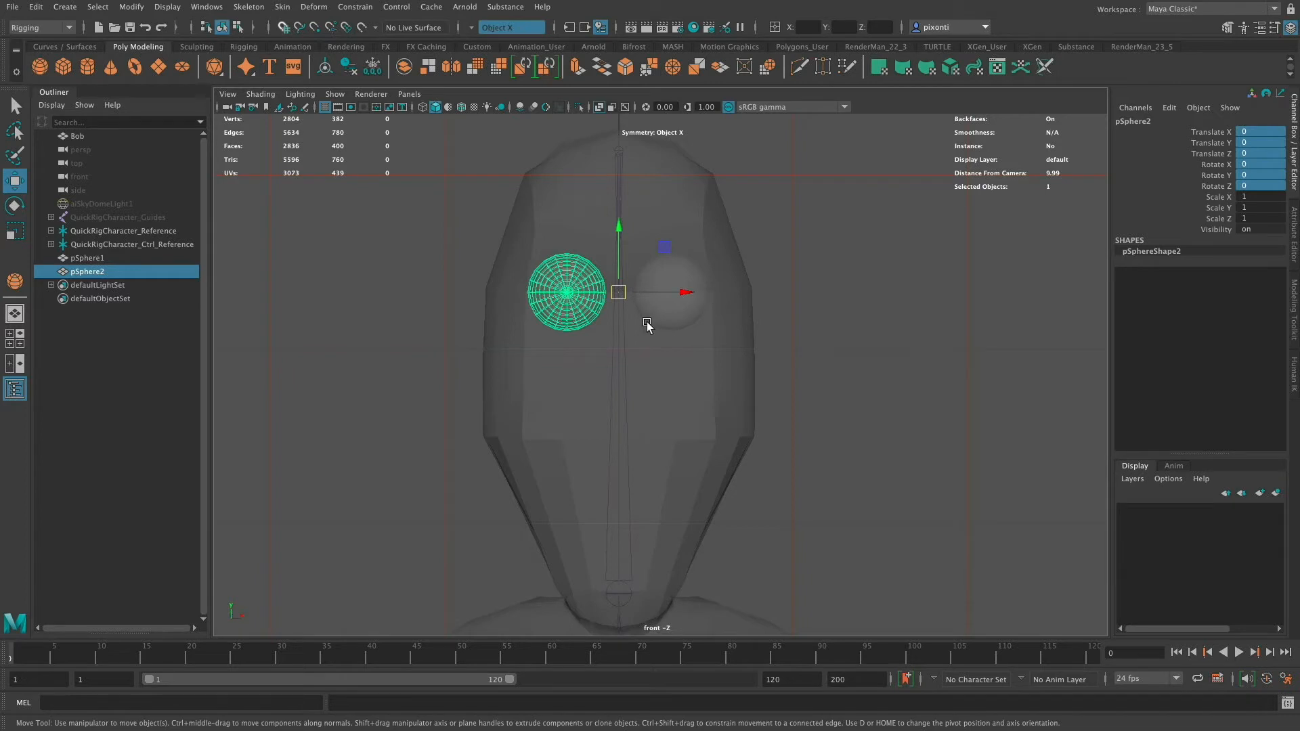
{"action": "left_click", "coordinate": [131, 8]}
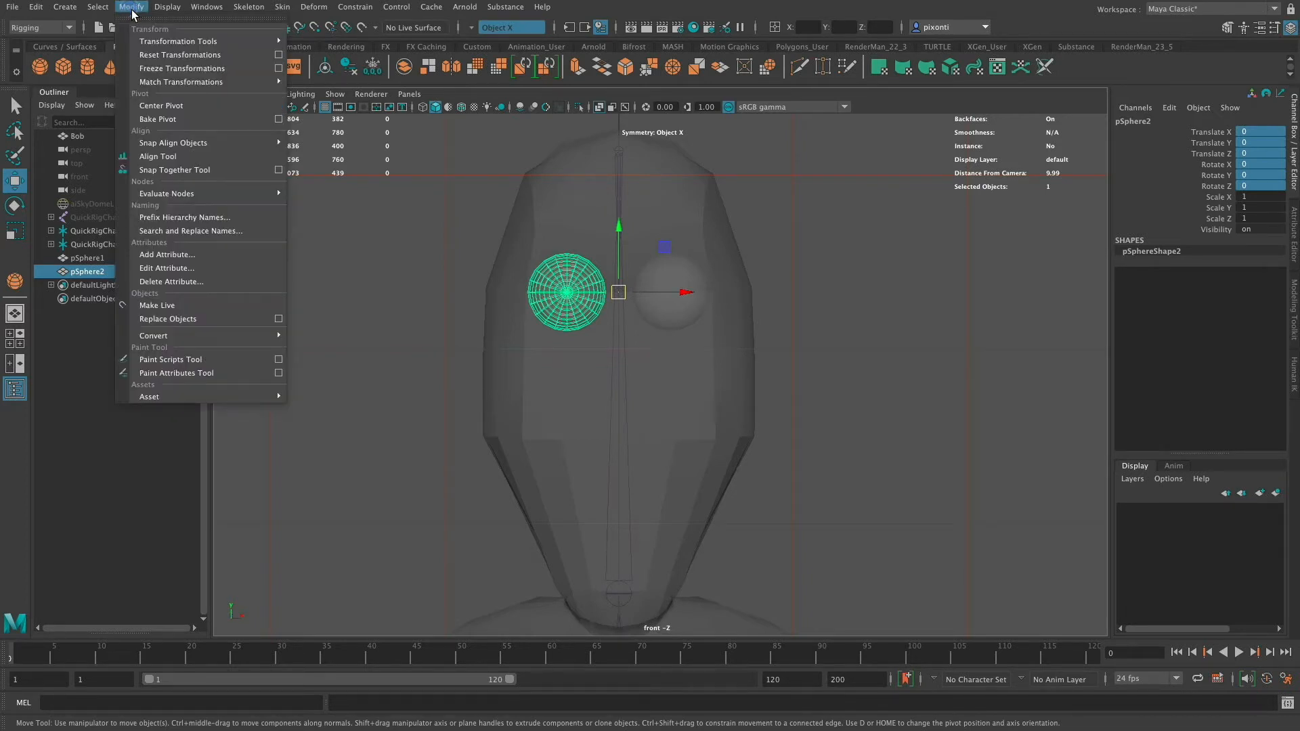
{"action": "left_click", "coordinate": [162, 105]}
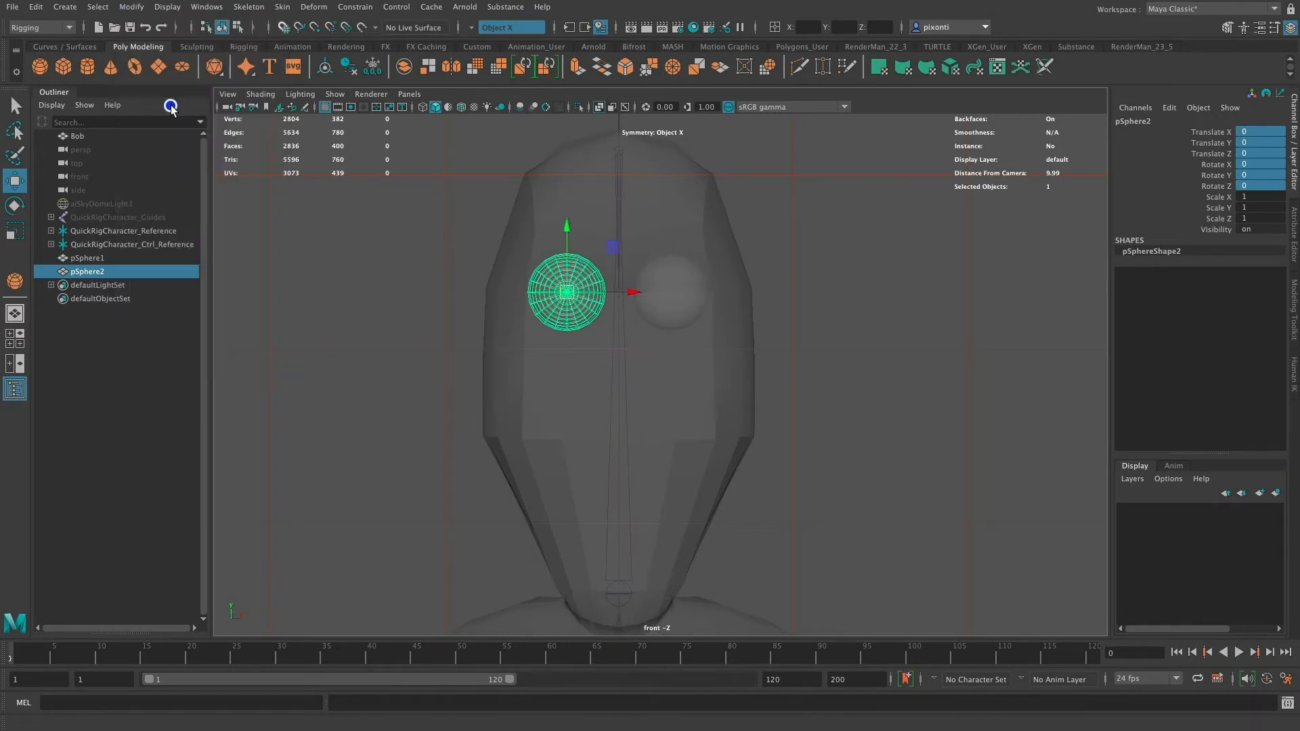
{"action": "left_click", "coordinate": [694, 296]}
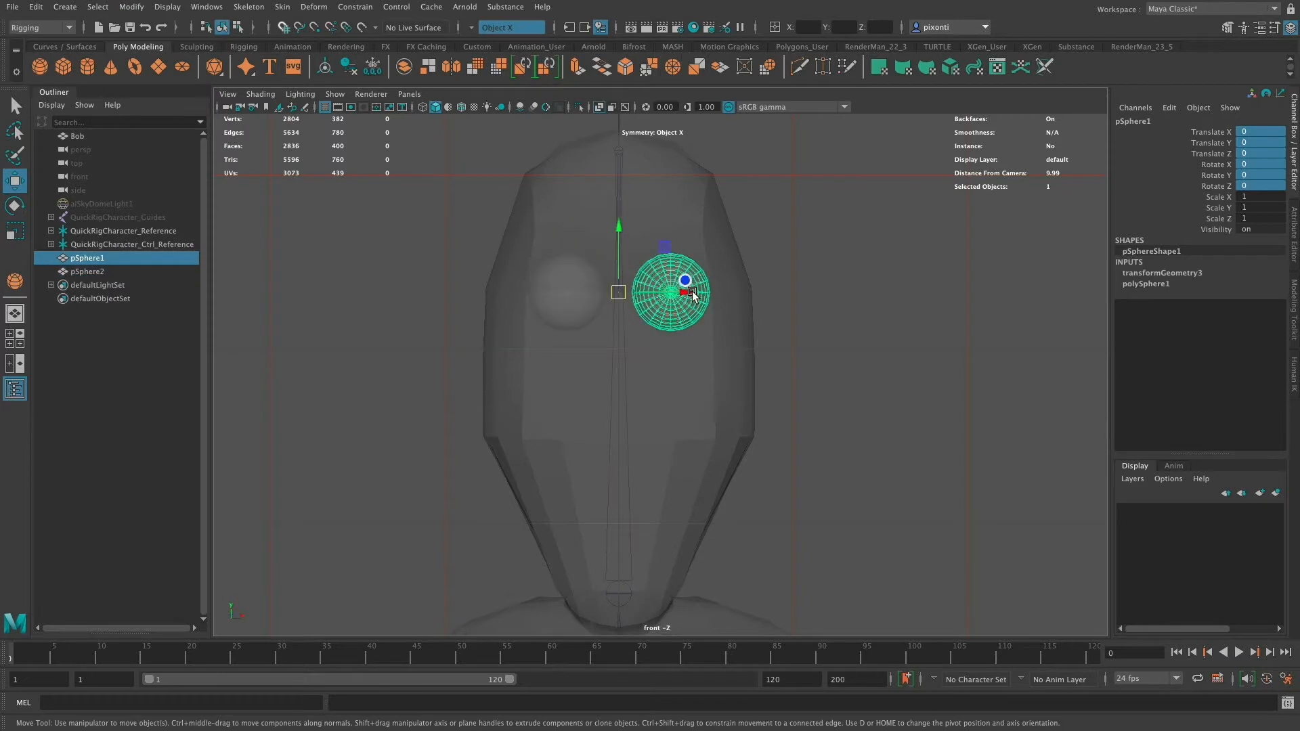
{"action": "left_click", "coordinate": [131, 8]}
{"action": "left_click", "coordinate": [189, 106]}
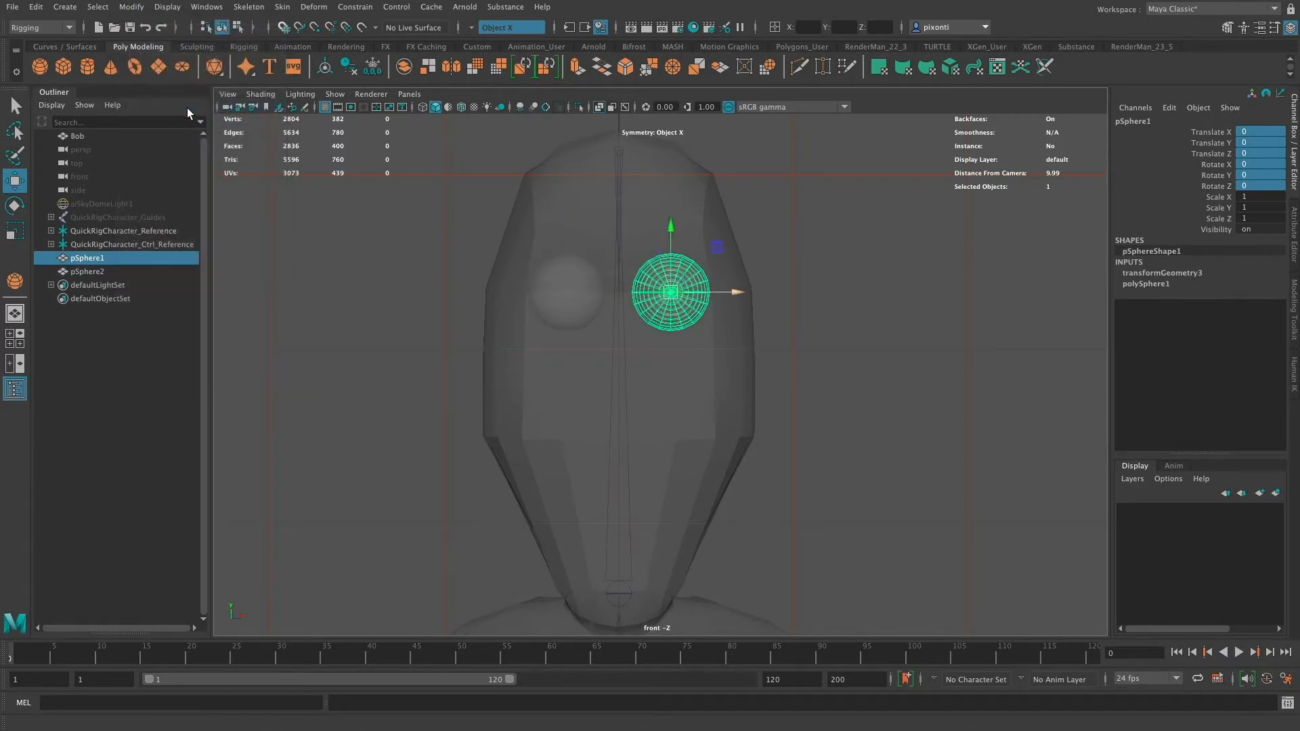
- Rename the sphere on the character's left side to LeftEye
{"action": "left_click", "coordinate": [576, 310]}
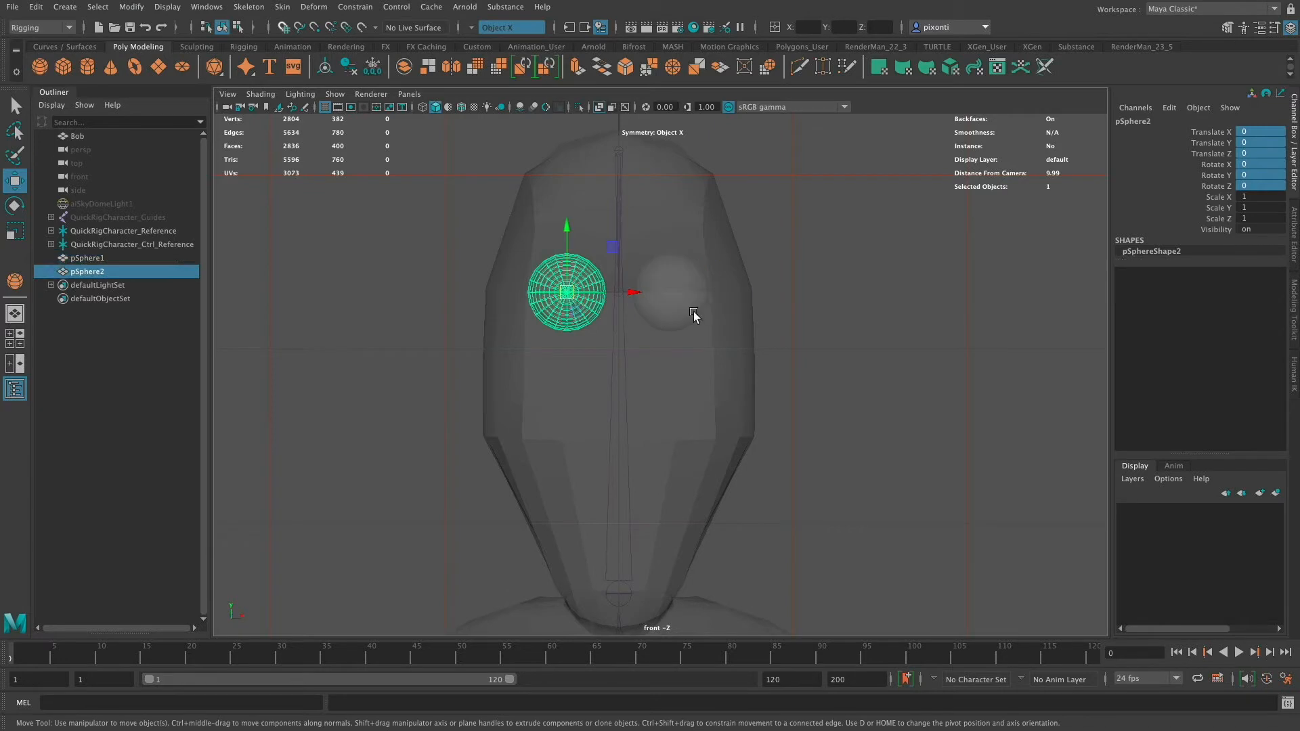
{"action": "left_click", "coordinate": [692, 312]}
{"action": "left_click", "coordinate": [574, 313]}
{"action": "left_click", "coordinate": [694, 306]}
{"action": "double_click", "coordinate": [1144, 121]}
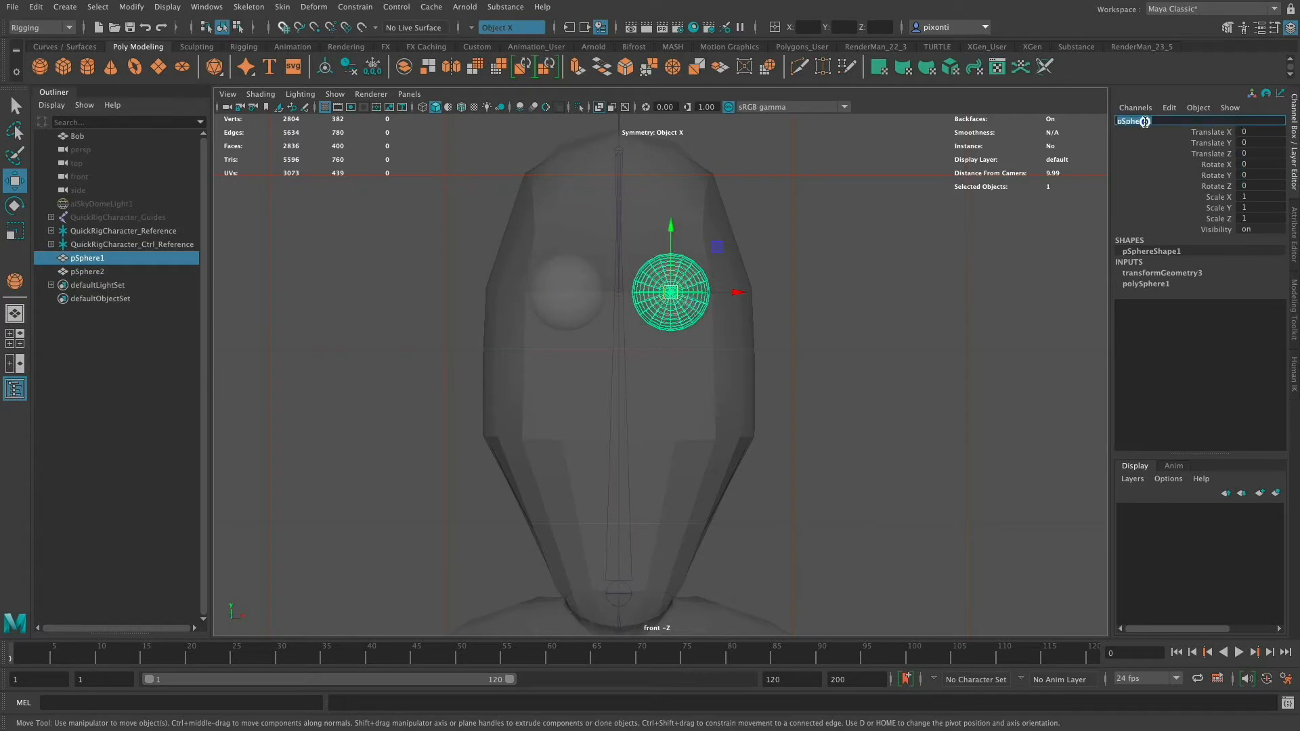
{"action": "type", "text": "L"}
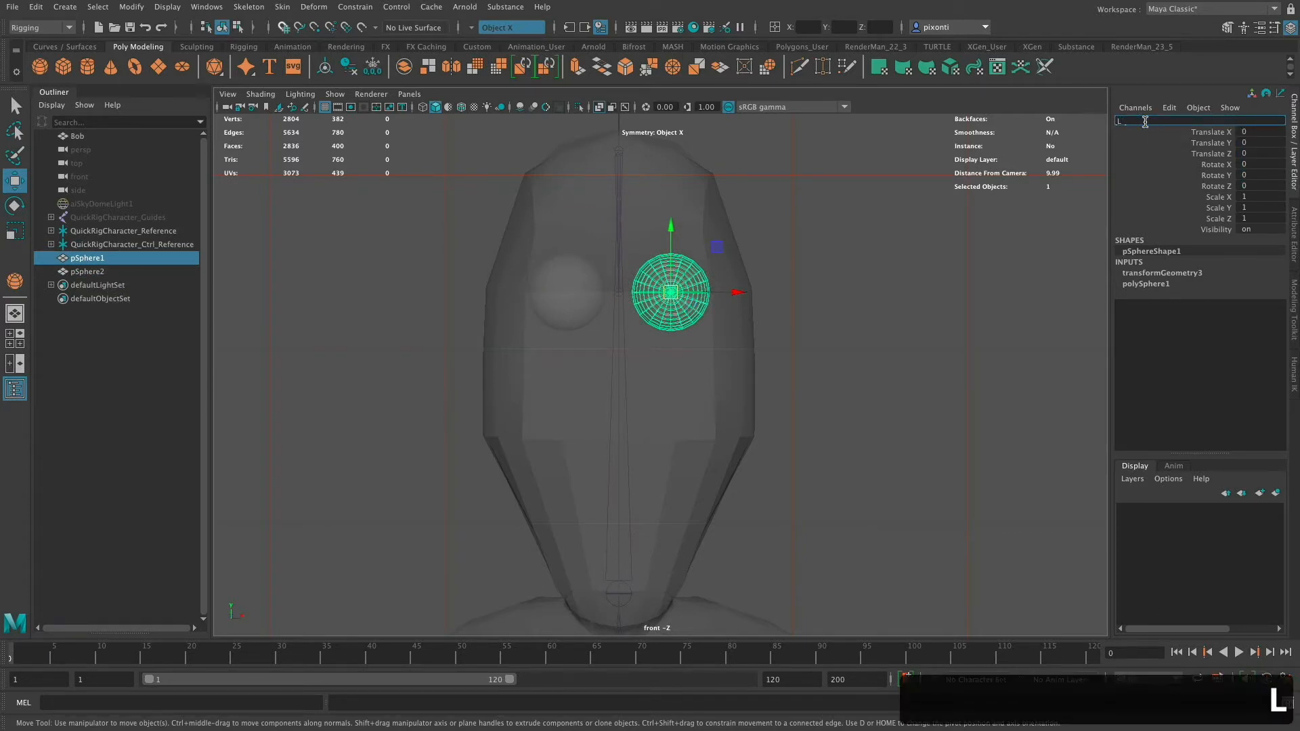
{"action": "type", "text": "eftEye"}
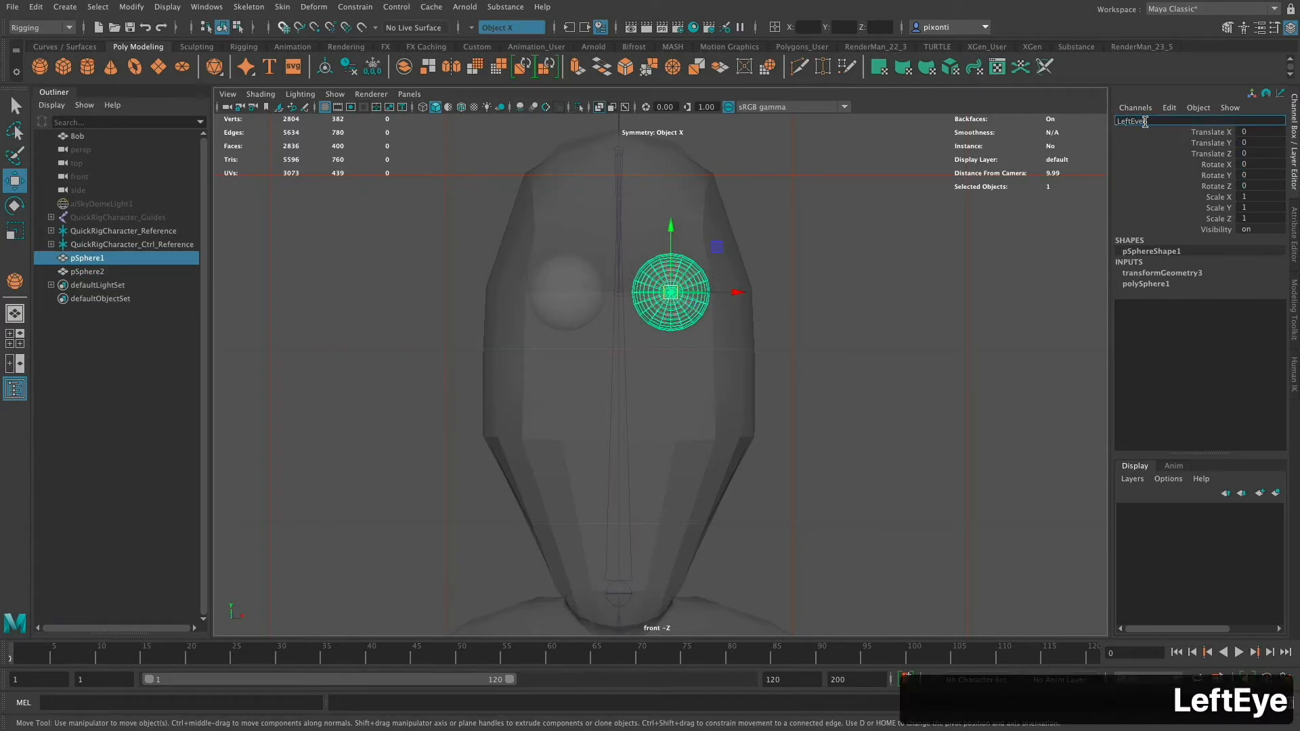
{"action": "key", "text": "Return"}
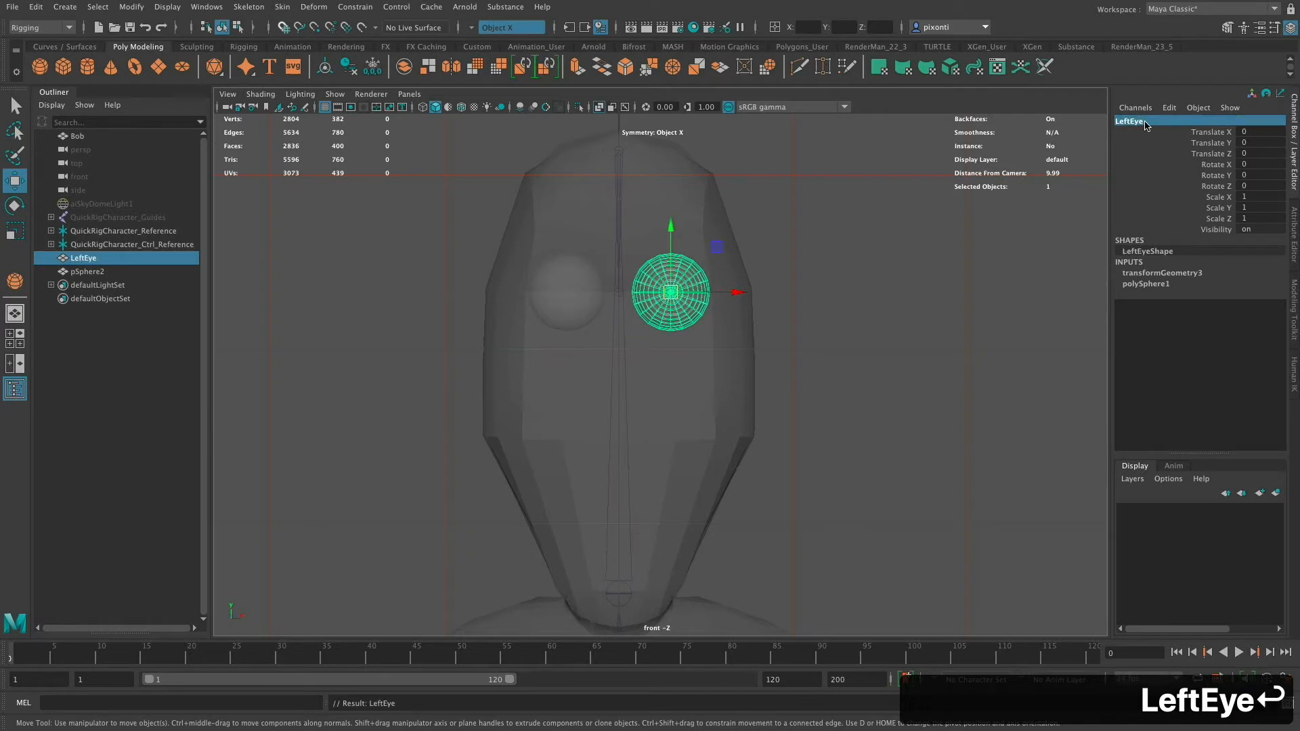
- Rename the mirrored sphere on the character's right side to RightEye
{"action": "left_click", "coordinate": [581, 296]}
{"action": "left_click", "coordinate": [1152, 120]}
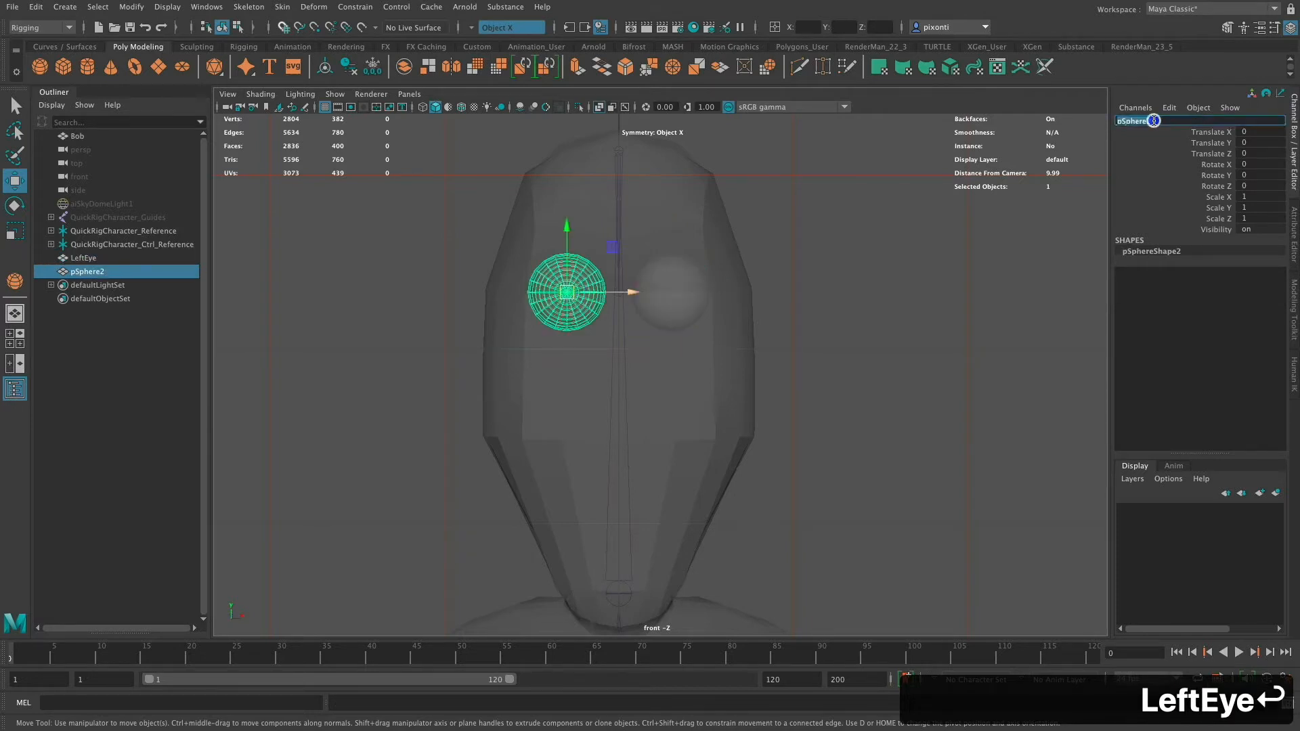
{"action": "type", "text": "RightEye"}
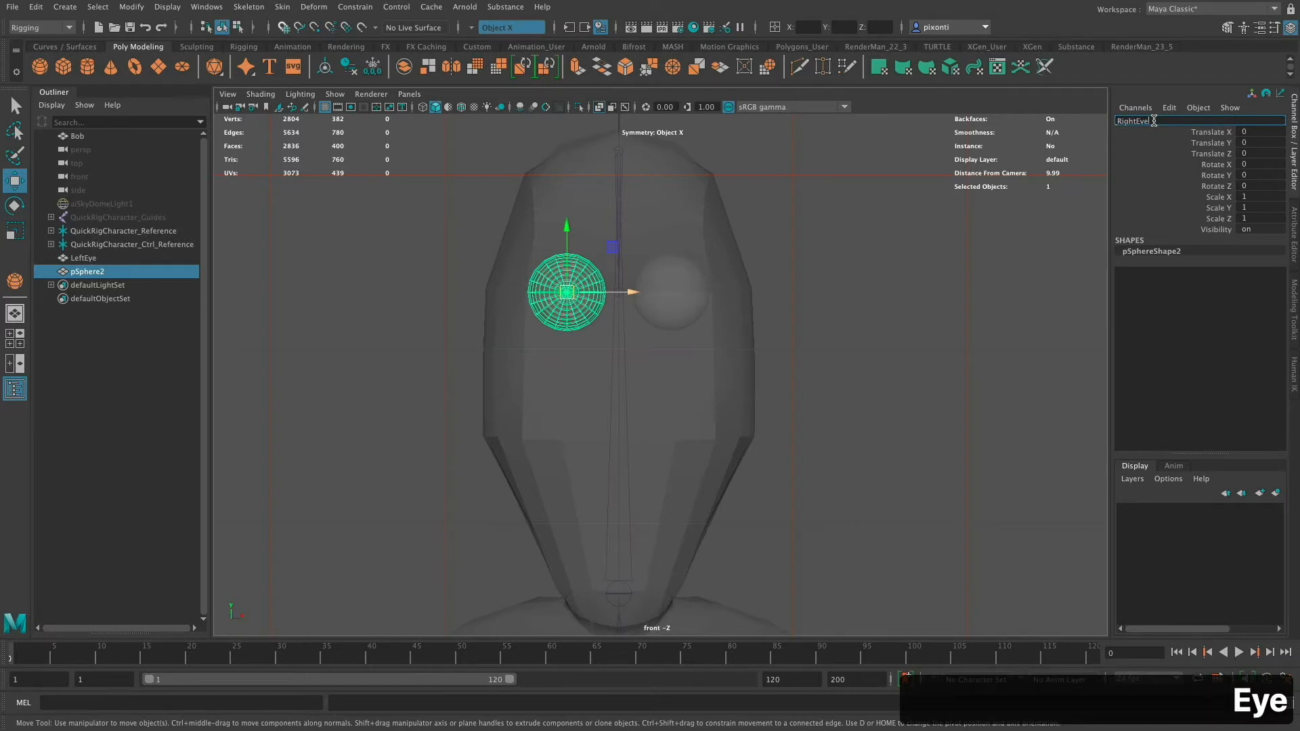
{"action": "key", "text": "Return"}
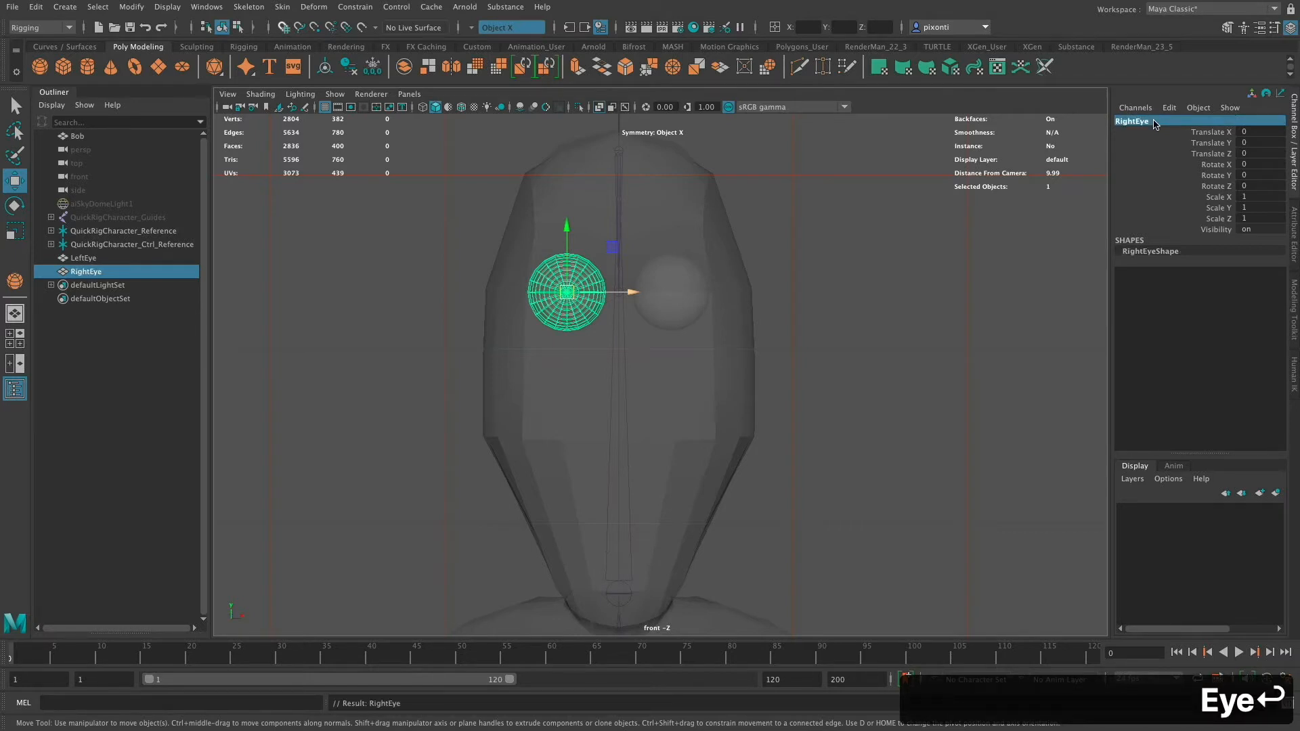
- Group the LeftEye sphere and name the new group LeftEyeGRP
{"action": "left_click", "coordinate": [672, 298]}
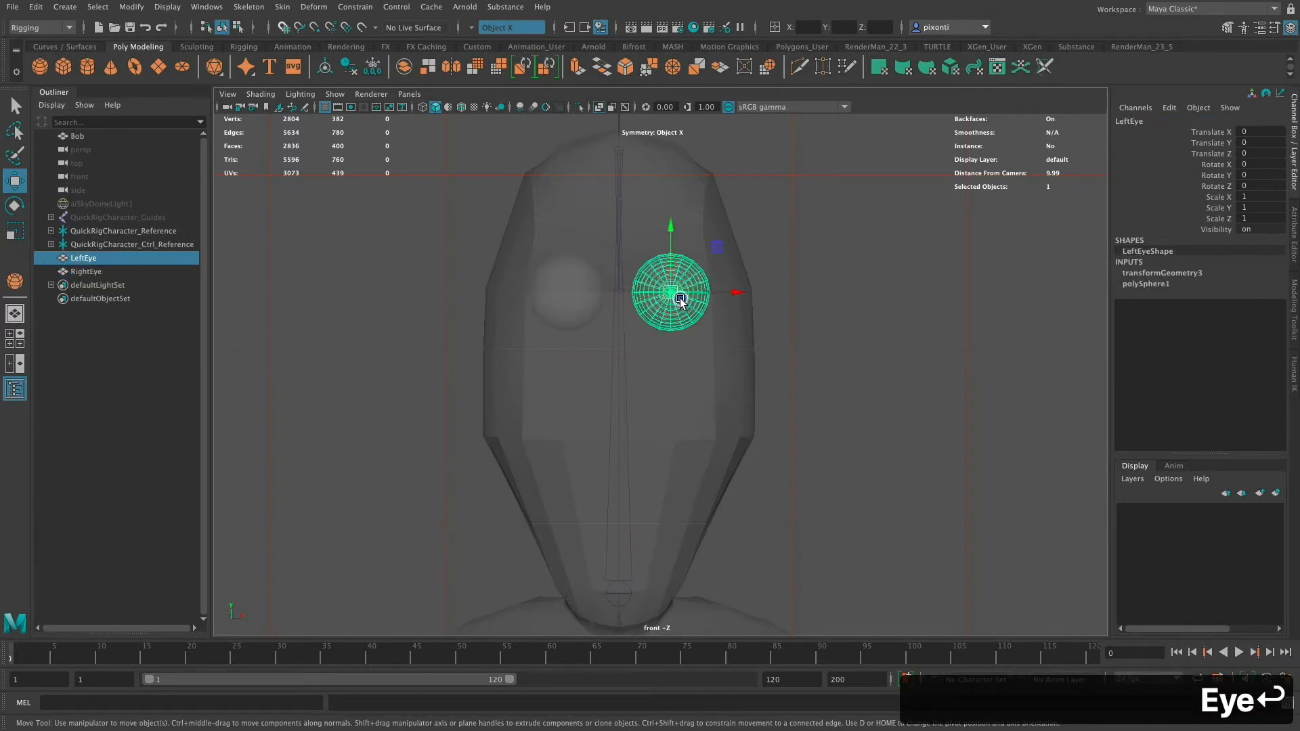
{"action": "left_click", "coordinate": [577, 294]}
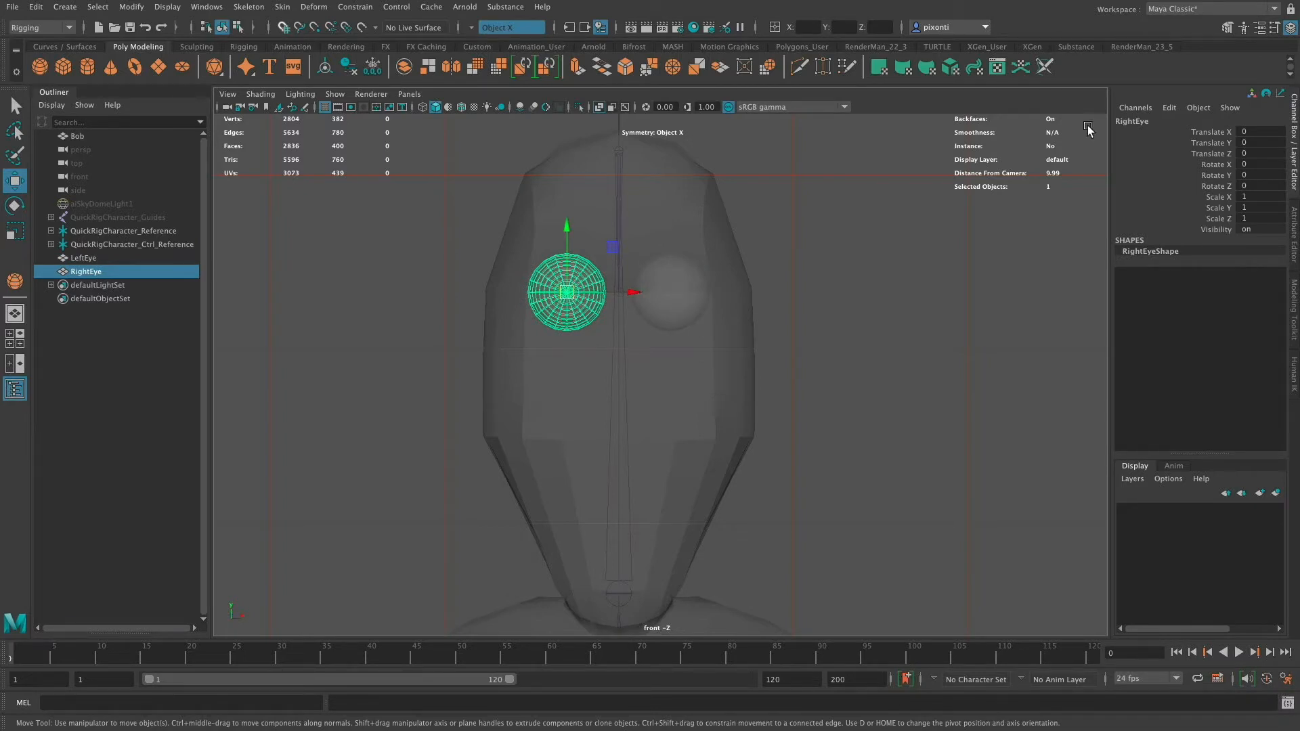
{"action": "left_click", "coordinate": [685, 299]}
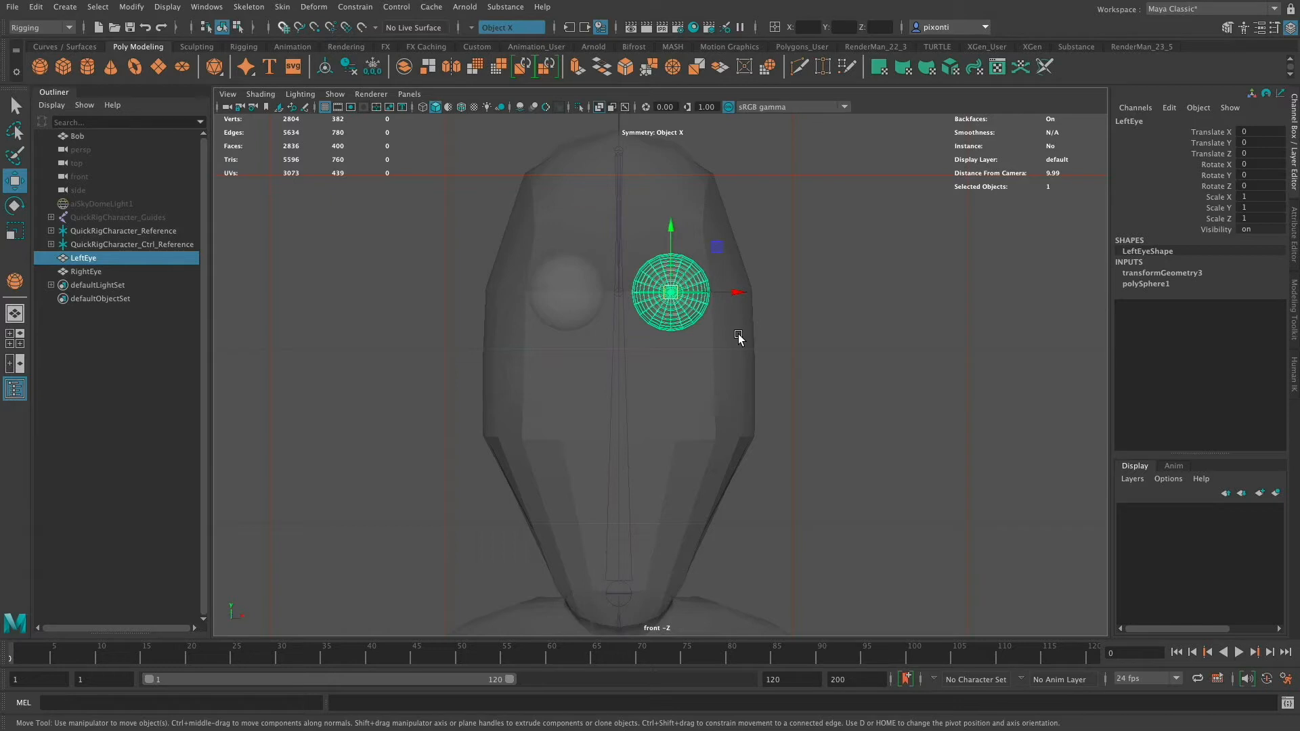
{"action": "left_click", "coordinate": [89, 260]}
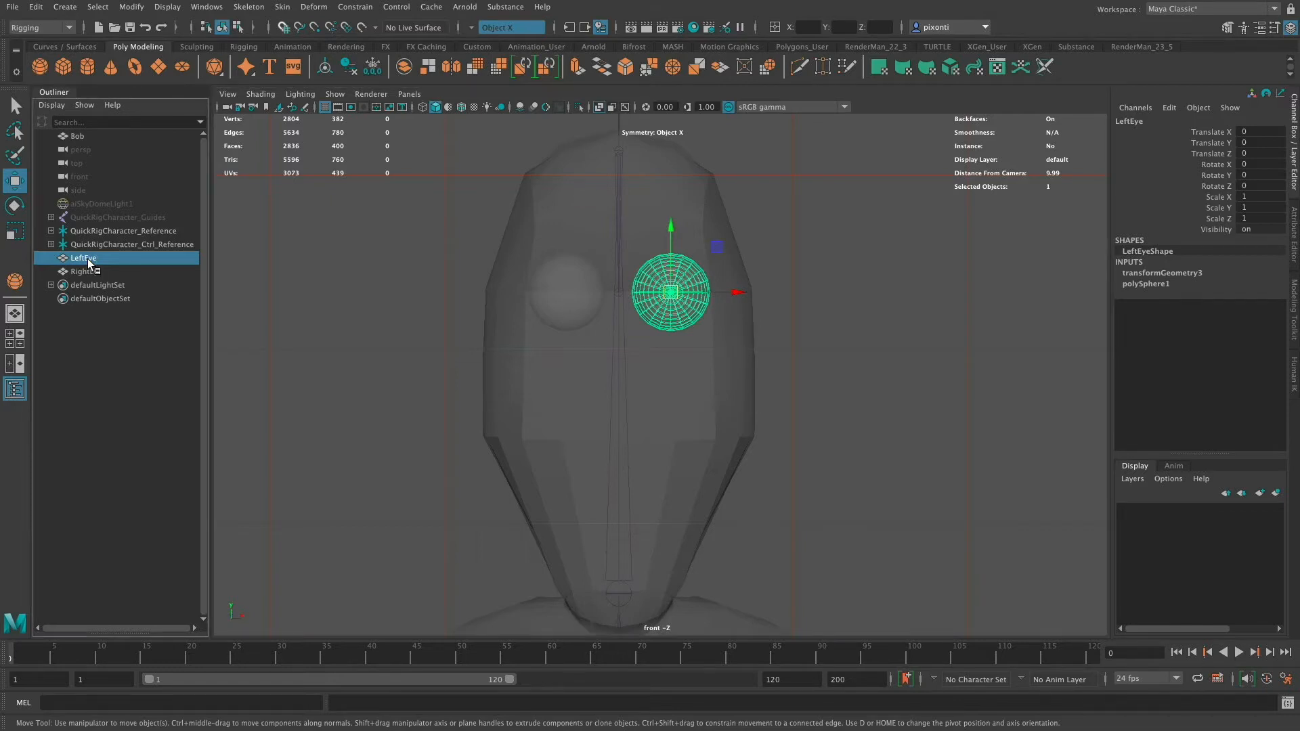
{"action": "left_click", "coordinate": [91, 260]}
{"action": "key", "text": "super+c"}
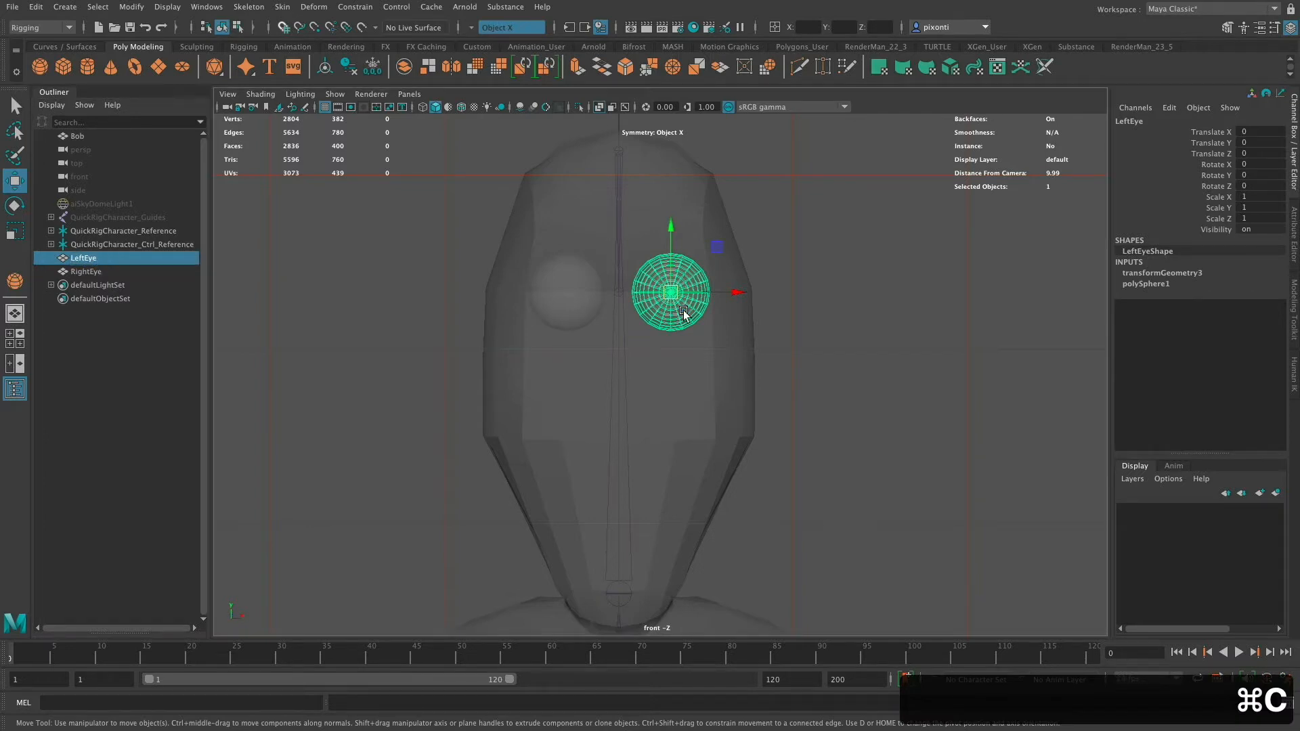
{"action": "key", "text": "ctrl+g"}
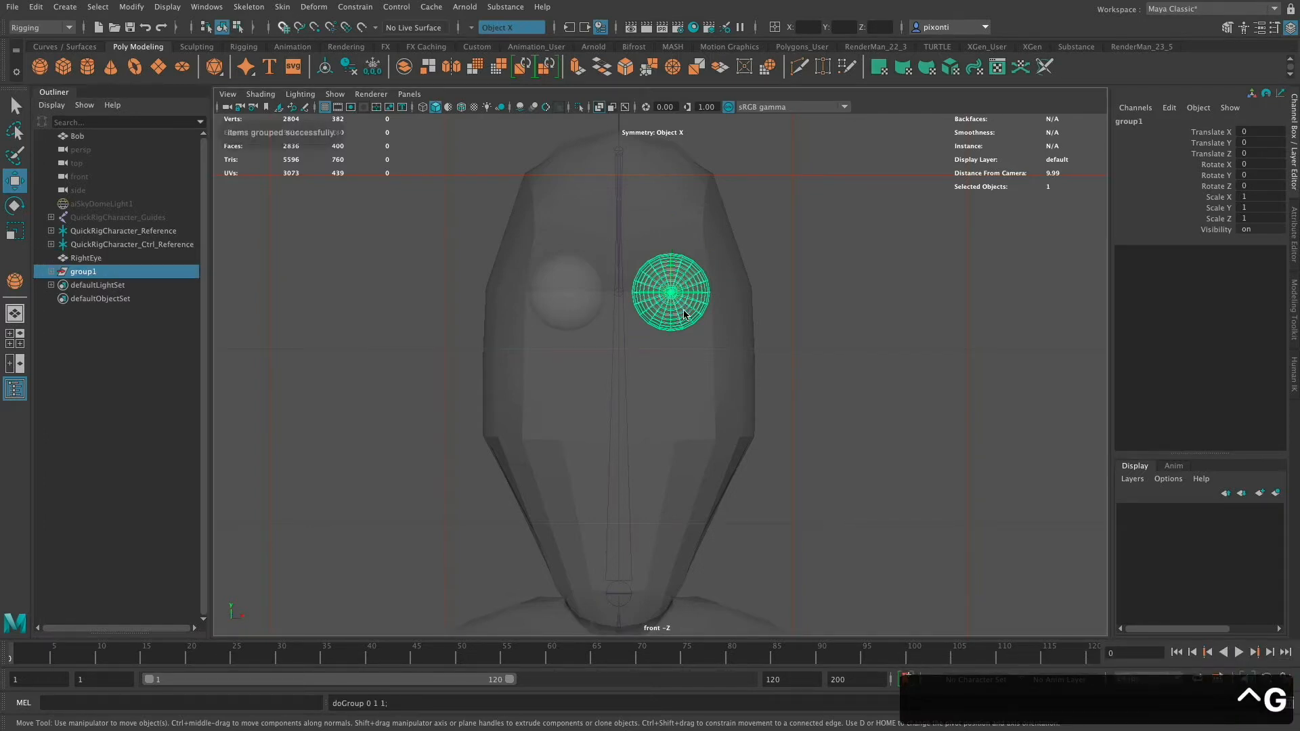
{"action": "left_click", "coordinate": [84, 271]}
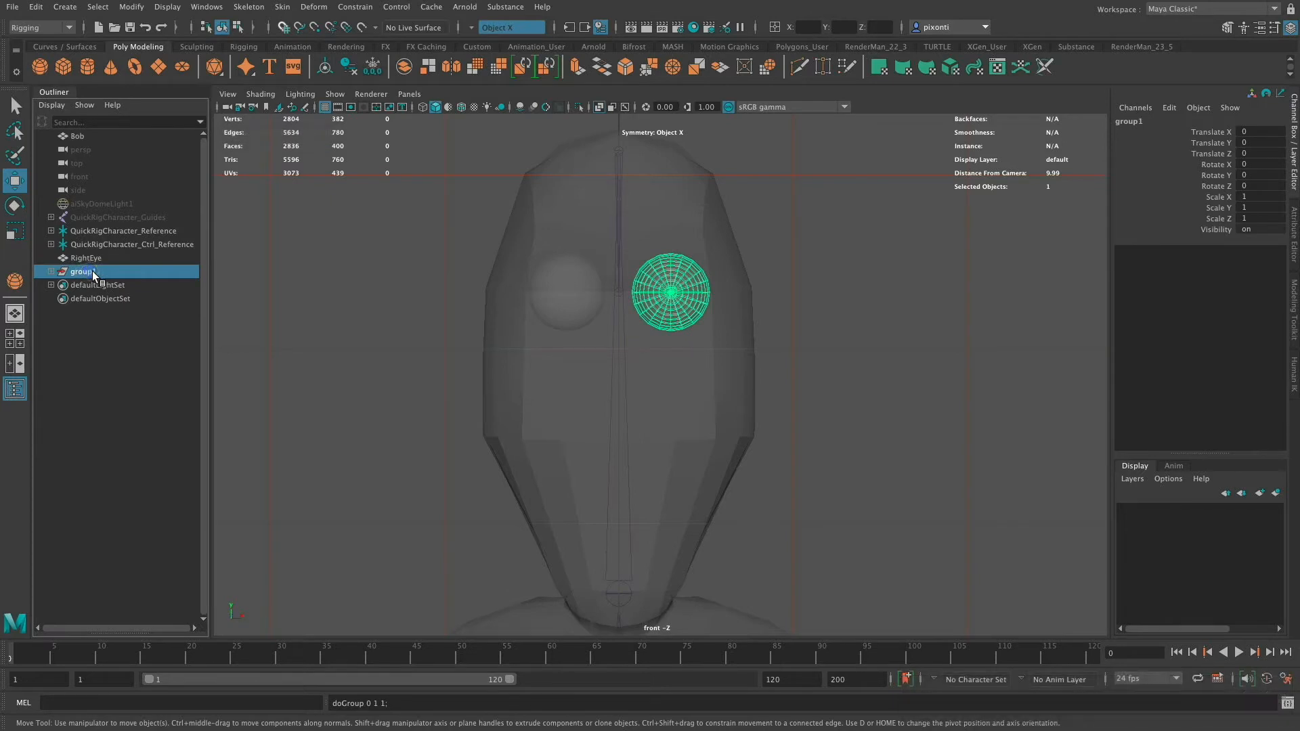
{"action": "double_click", "coordinate": [93, 270]}
{"action": "key", "text": "super+v"}
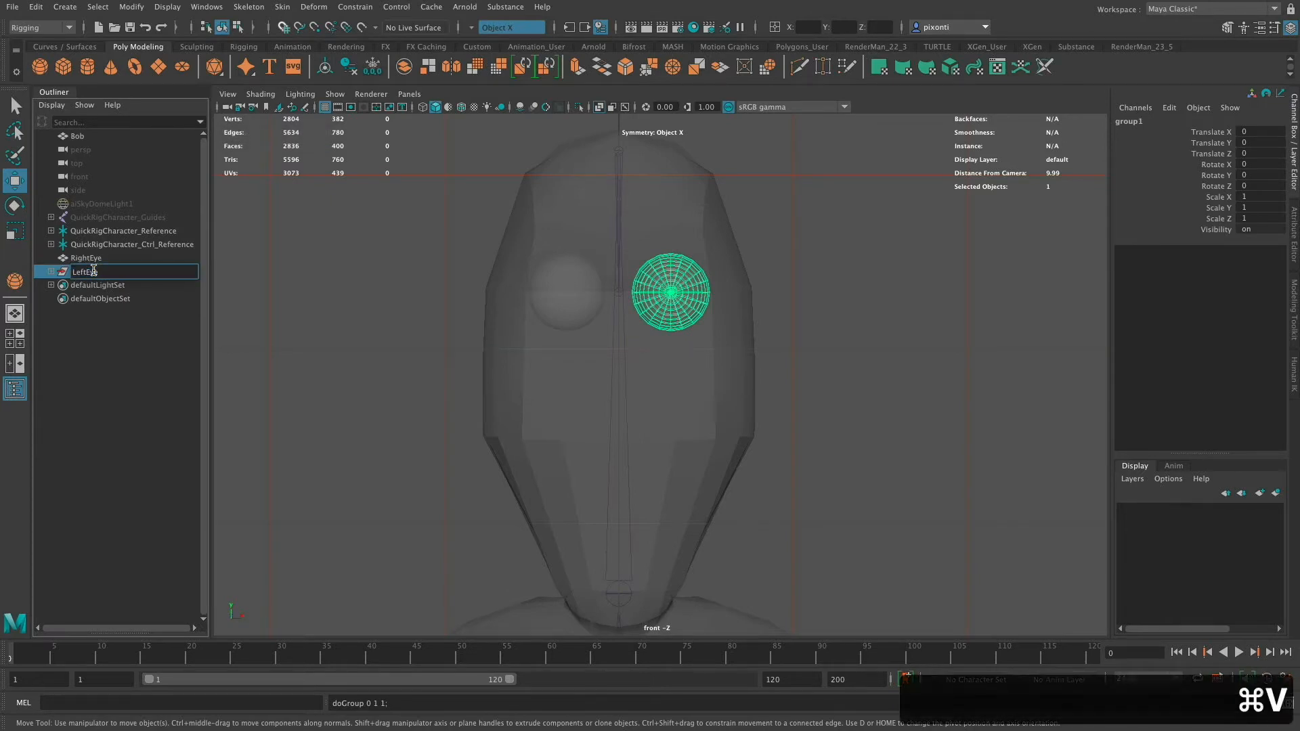
{"action": "type", "text": "GRP"}
{"action": "key", "text": "Return"}
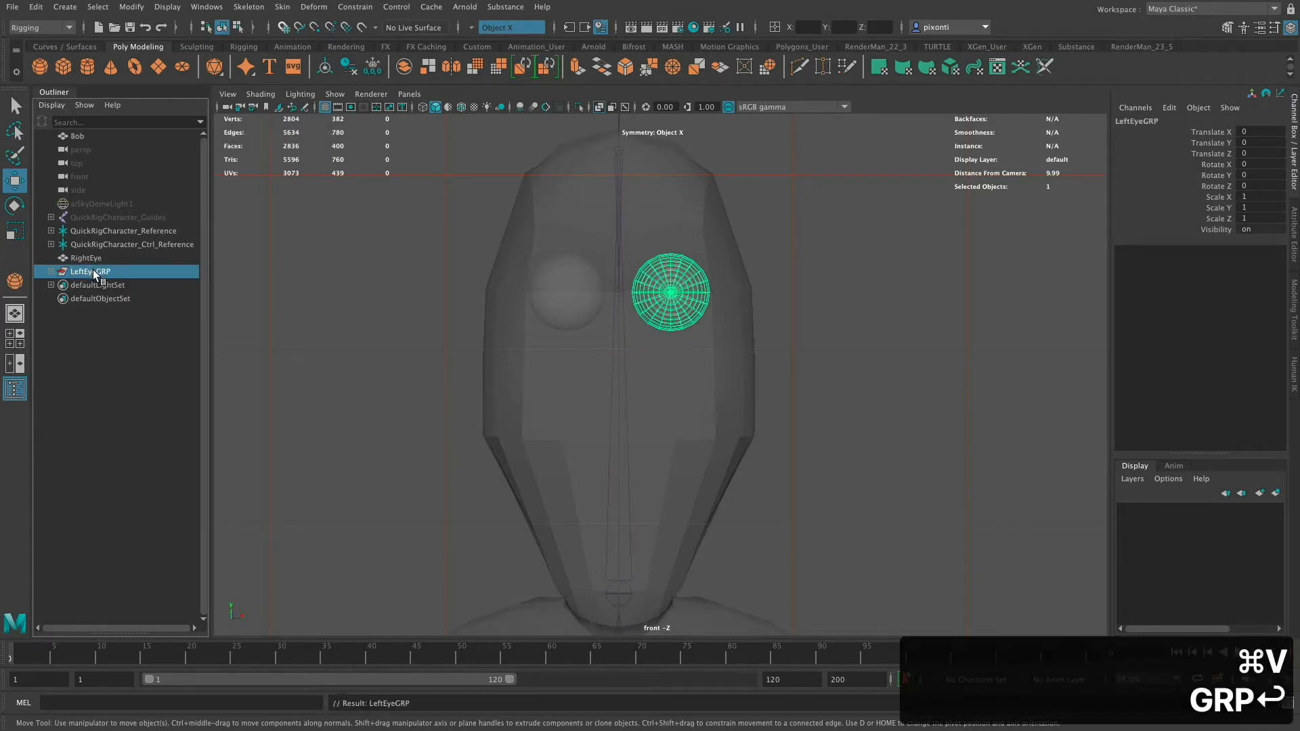
- Group the RightEye sphere and name the new group RightEyeGRP
{"action": "left_click", "coordinate": [572, 302]}
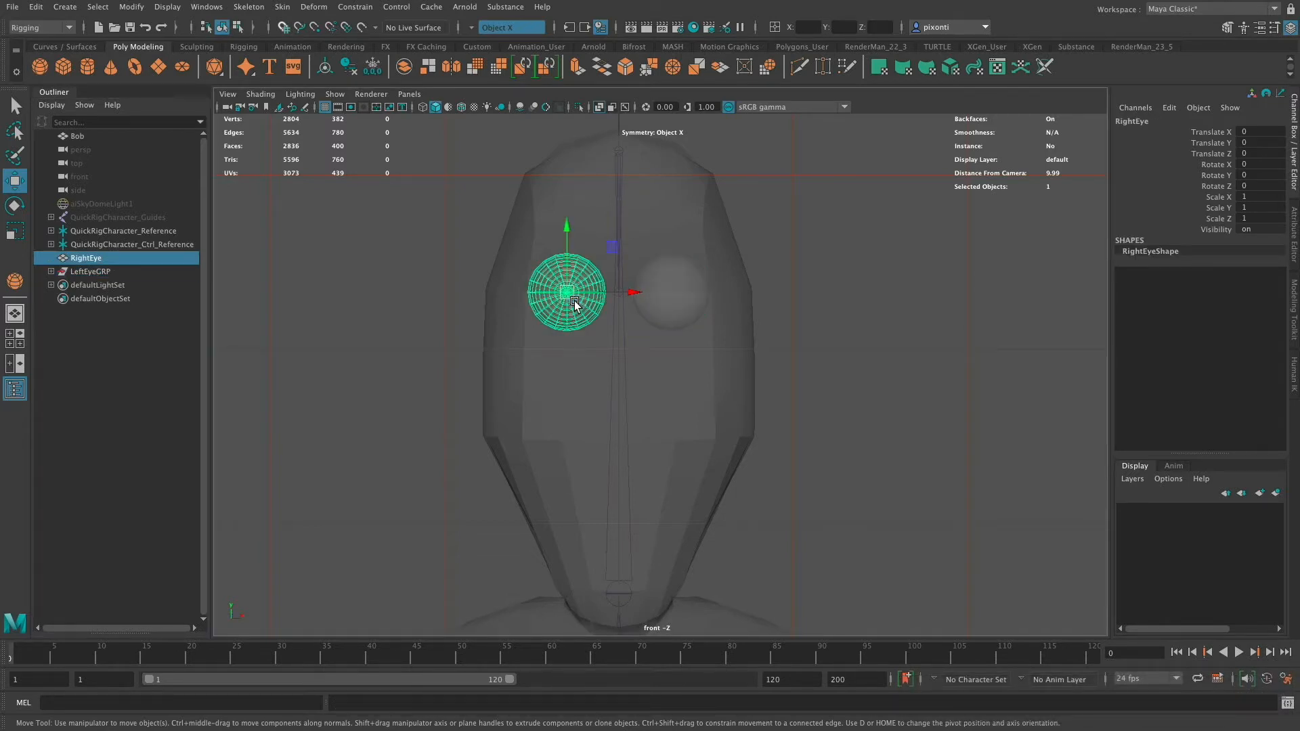
{"action": "key", "text": "super+g"}
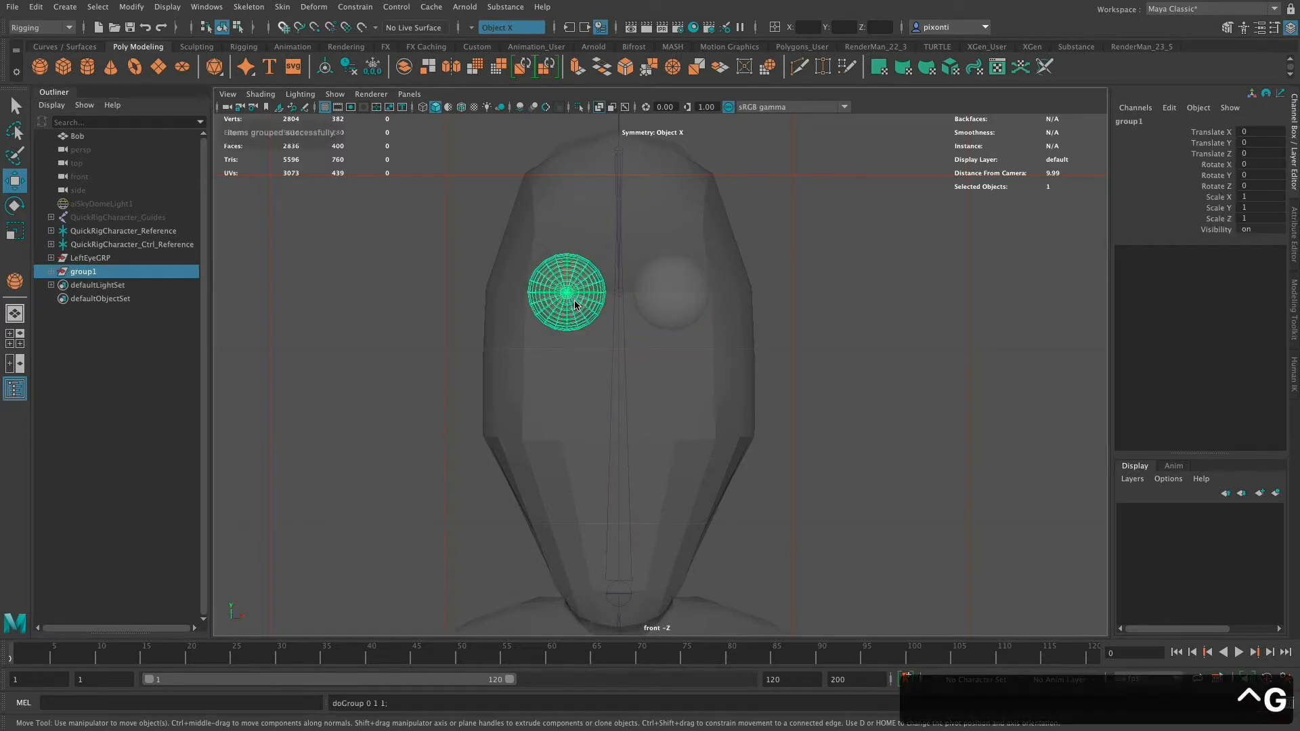
{"action": "left_click", "coordinate": [50, 272]}
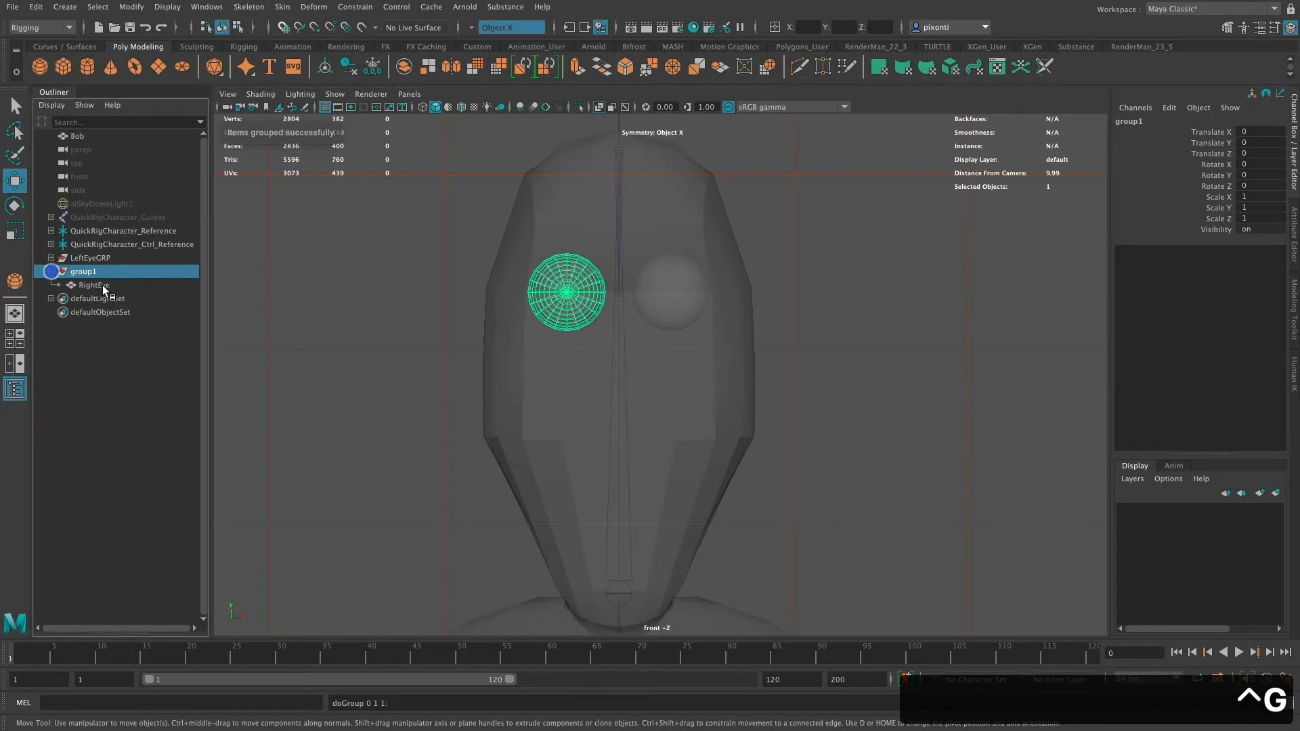
{"action": "left_click", "coordinate": [101, 285]}
{"action": "double_click", "coordinate": [108, 286]}
{"action": "key", "text": "super+c"}
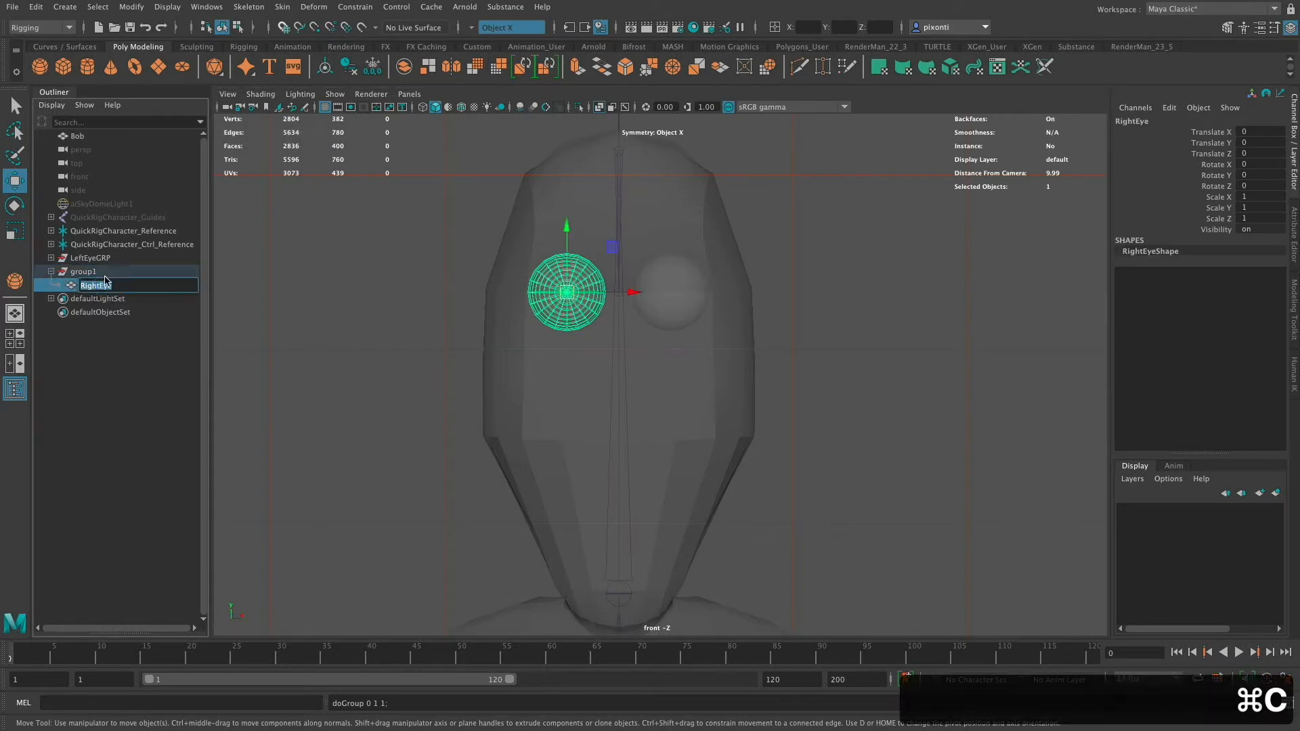
{"action": "double_click", "coordinate": [101, 271]}
{"action": "key", "text": "super+v"}
{"action": "type", "text": "GRP"}
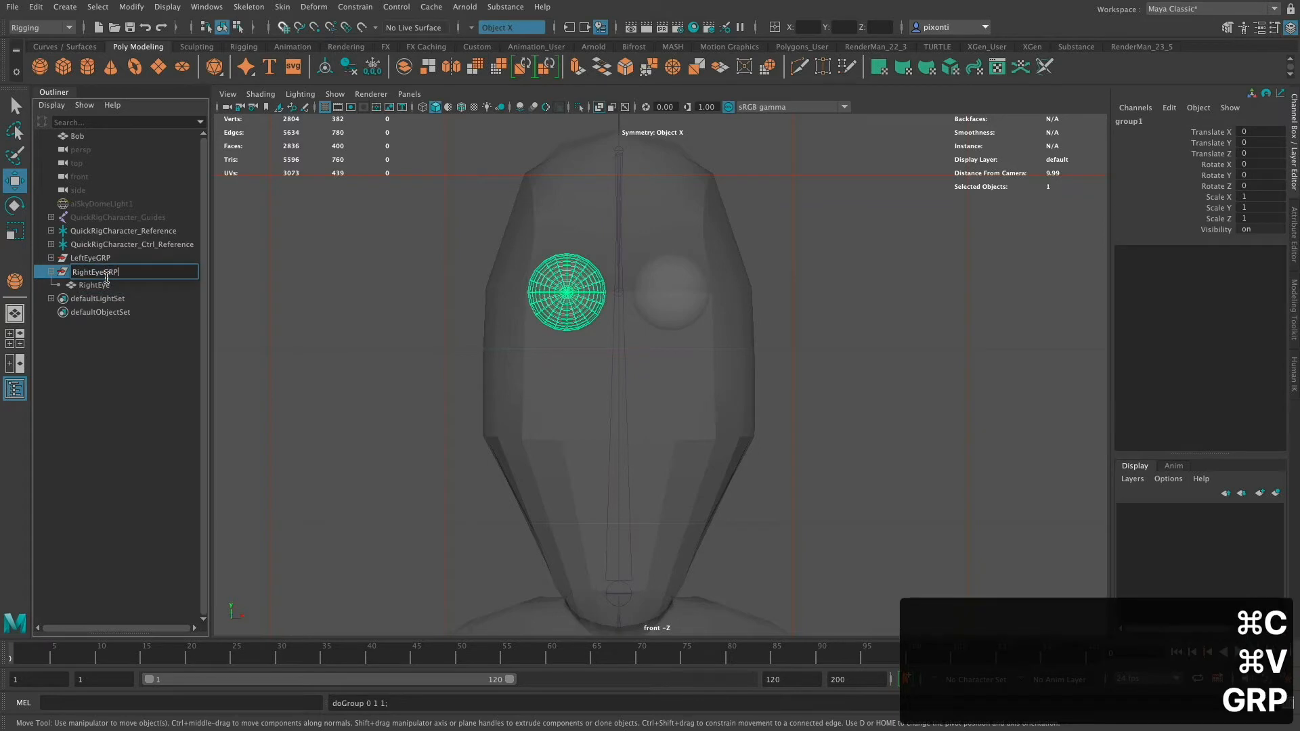
{"action": "key", "text": "Return"}
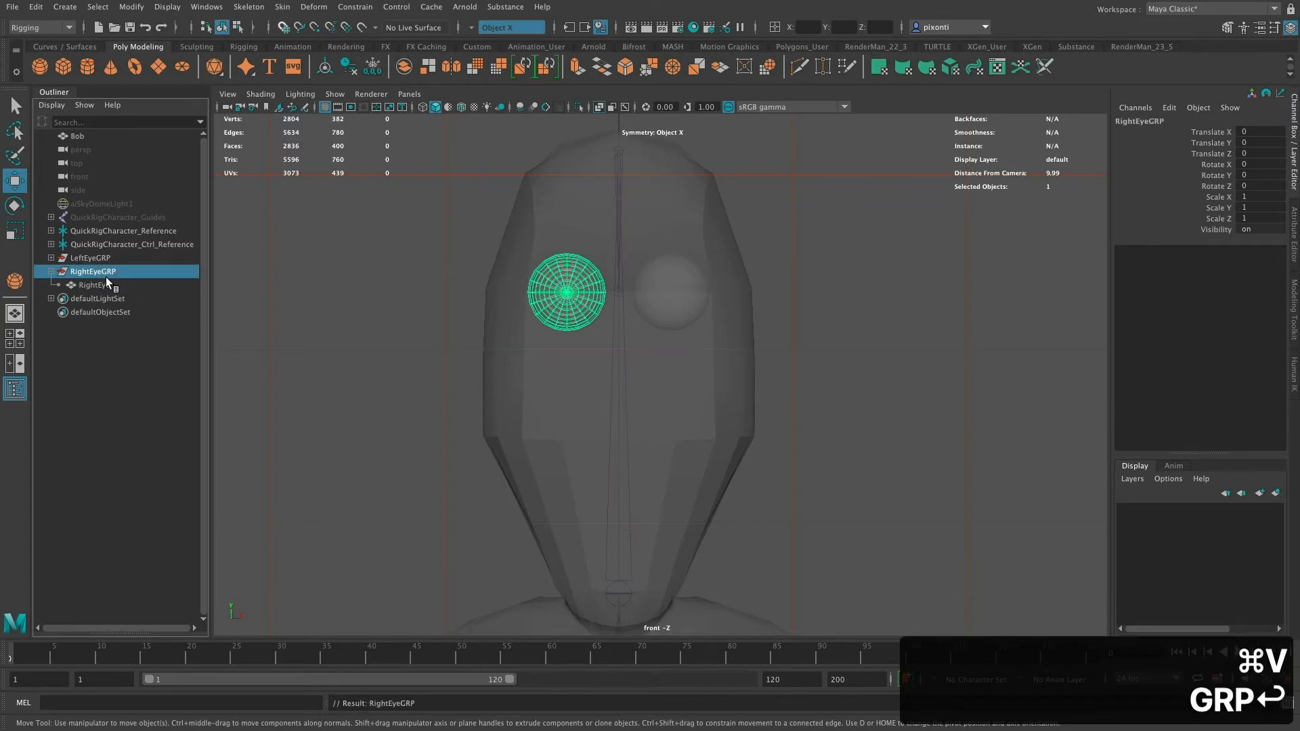
{"action": "left_click", "coordinate": [52, 272]}
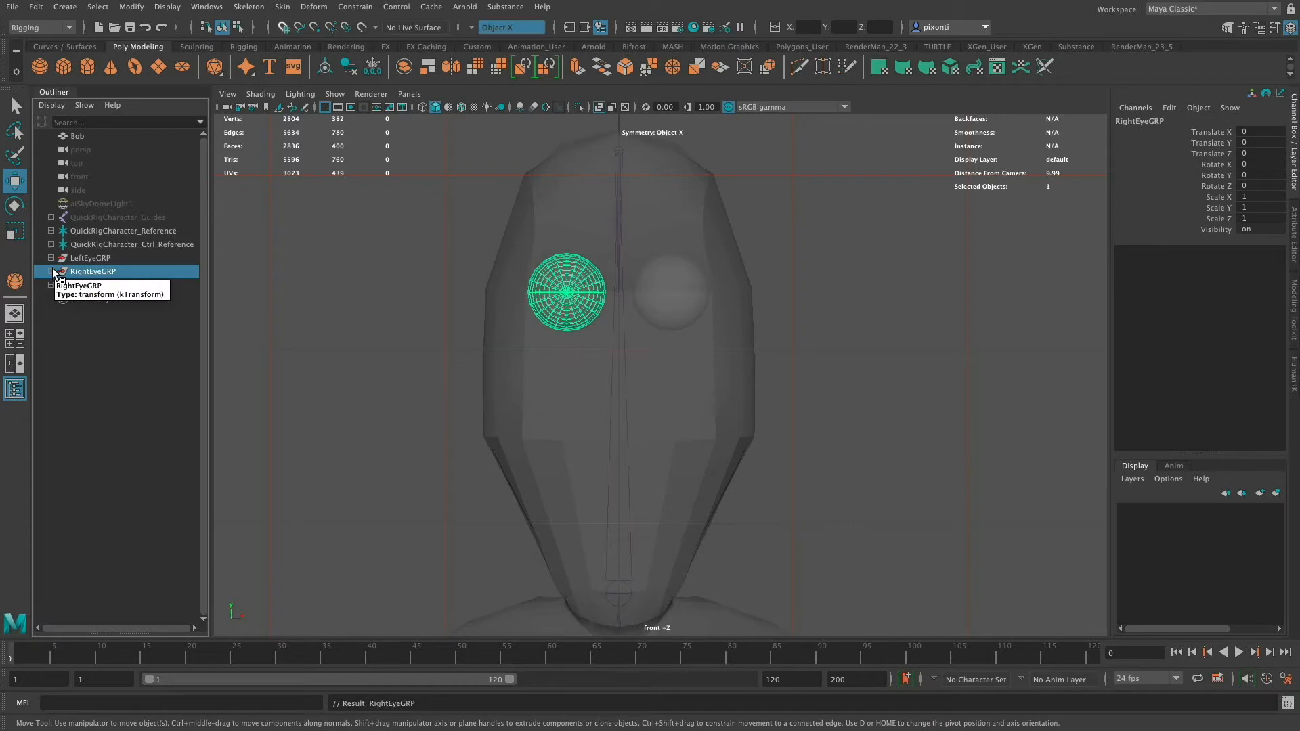
- In the perspective view, parent RightEyeGRP under the extra facial joint
{"action": "key", "text": "space"}
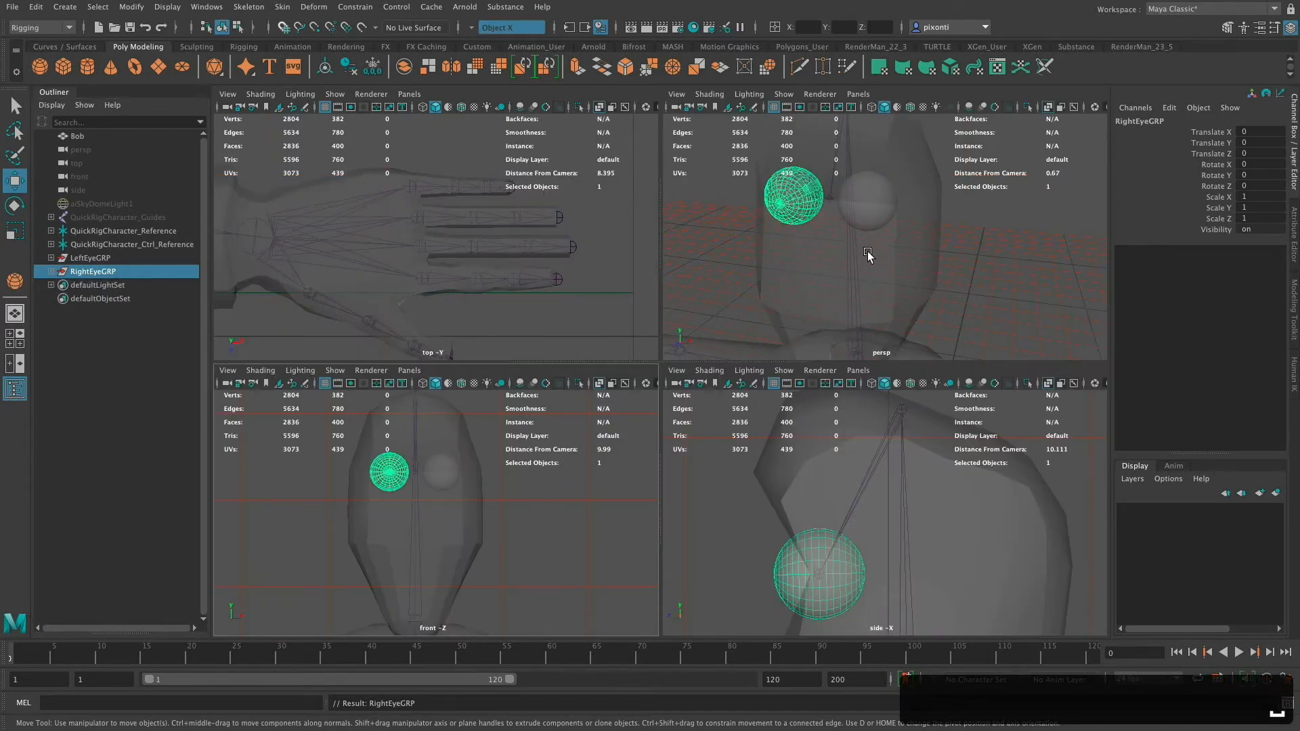
{"action": "mouse_move", "coordinate": [880, 268]}
{"action": "left_mouse_down", "text": "alt"}
{"action": "mouse_move", "coordinate": [865, 286]}
{"action": "mouse_move", "coordinate": [862, 273]}
{"action": "left_mouse_up", "text": "alt"}
{"action": "mouse_move", "coordinate": [861, 273]}
{"action": "right_mouse_down", "text": "alt"}
{"action": "mouse_move", "coordinate": [888, 273]}
{"action": "mouse_move", "coordinate": [862, 262]}
{"action": "right_mouse_up", "text": "alt"}
{"action": "key", "text": "space"}
{"action": "middle_click_drag", "start_coordinate": [803, 344], "coordinate": [829, 376], "text": "alt"}
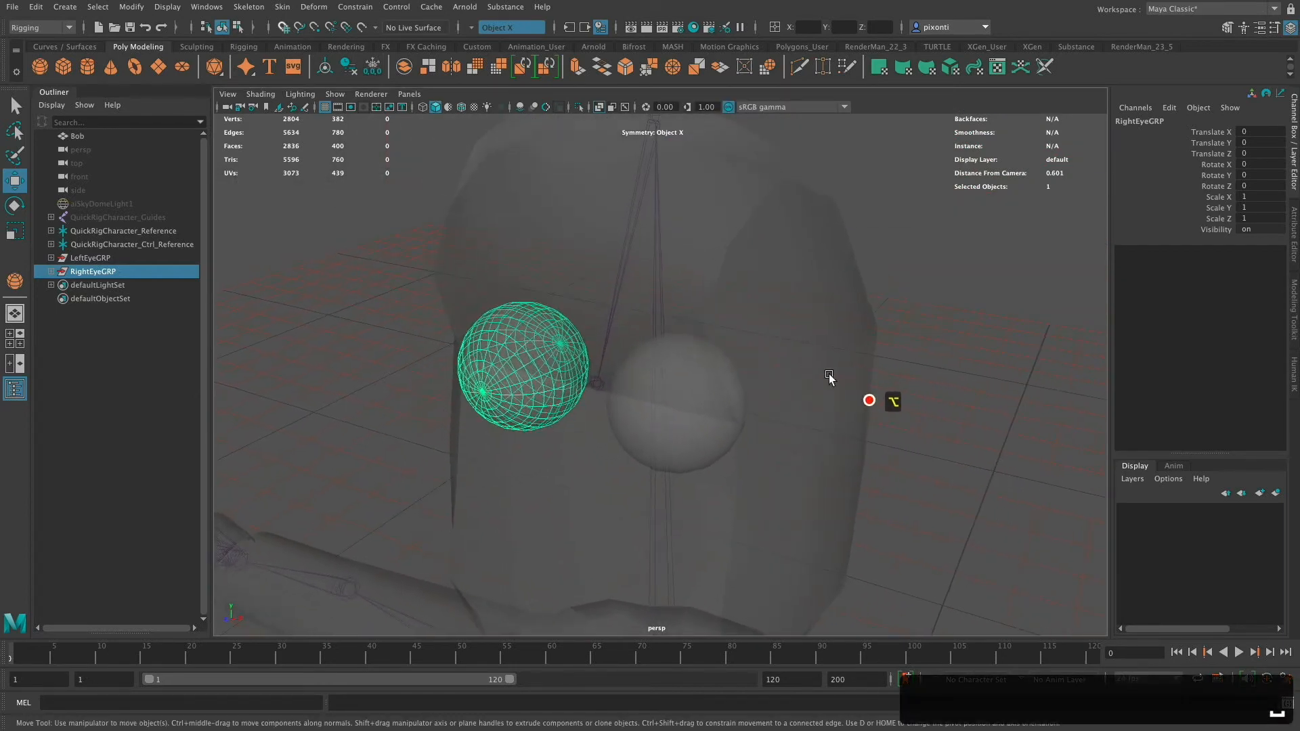
{"action": "left_click", "coordinate": [600, 382], "text": "shift"}
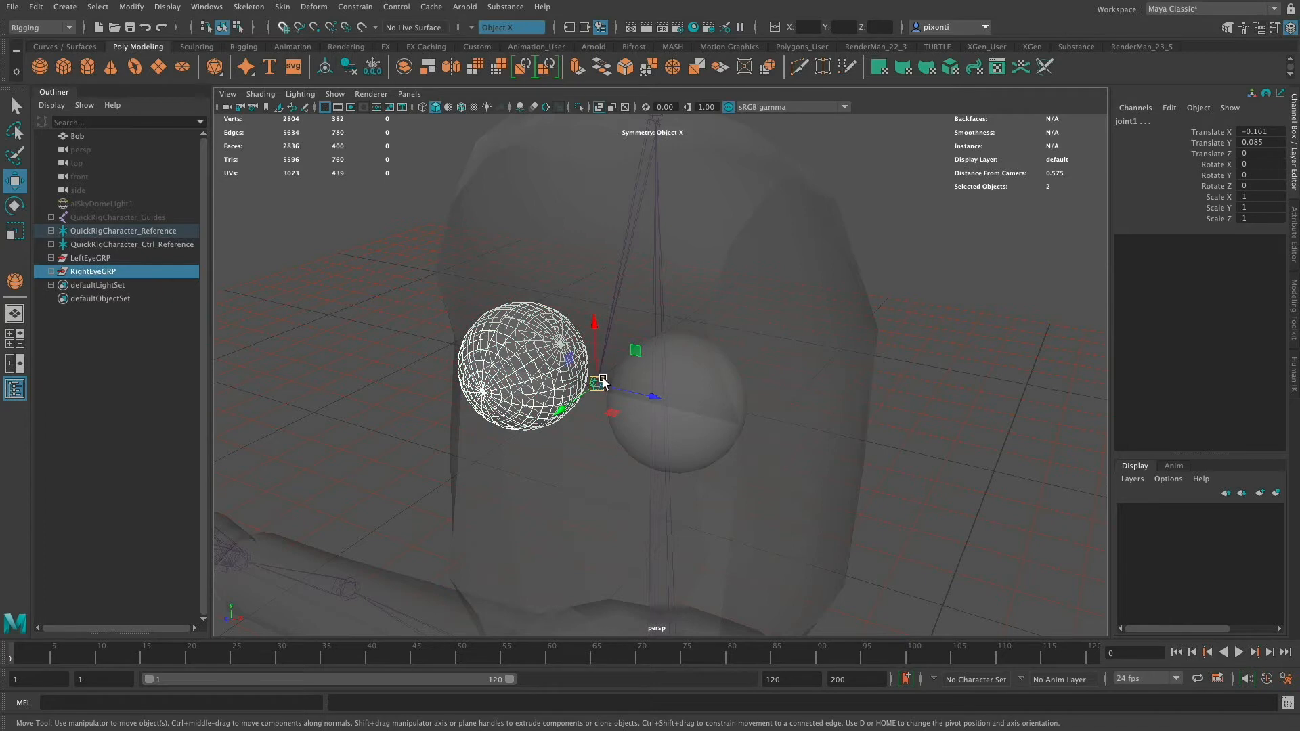
{"action": "key", "text": "p"}
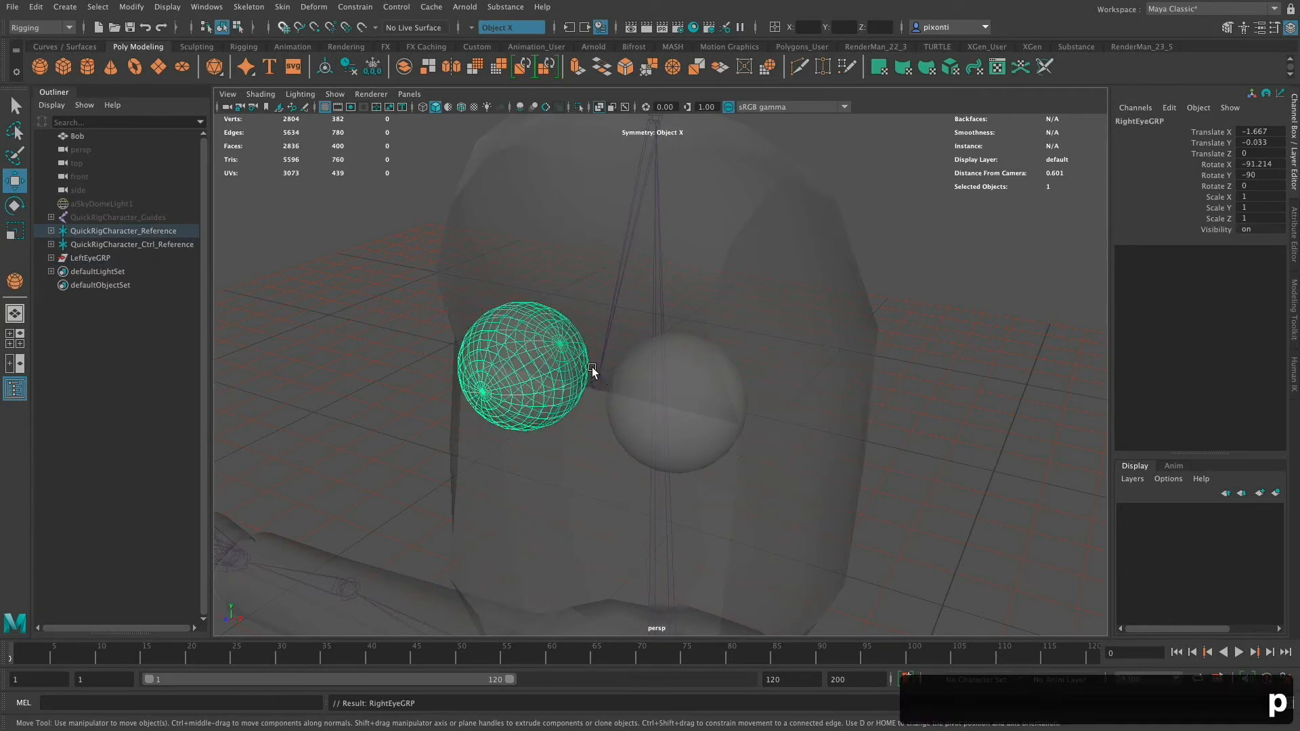
- Parent the LeftEyeGRP group under the extra facial joint
{"action": "left_click", "coordinate": [598, 383]}
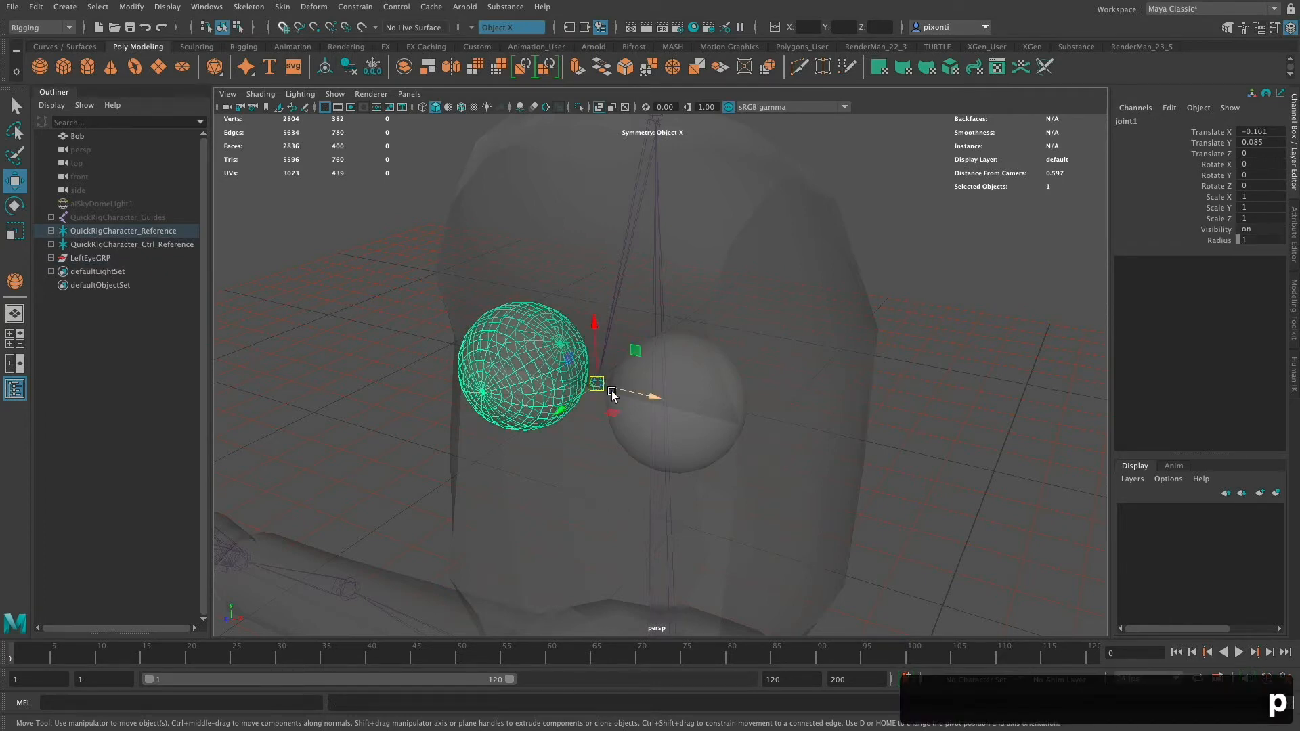
{"action": "left_click", "coordinate": [695, 417]}
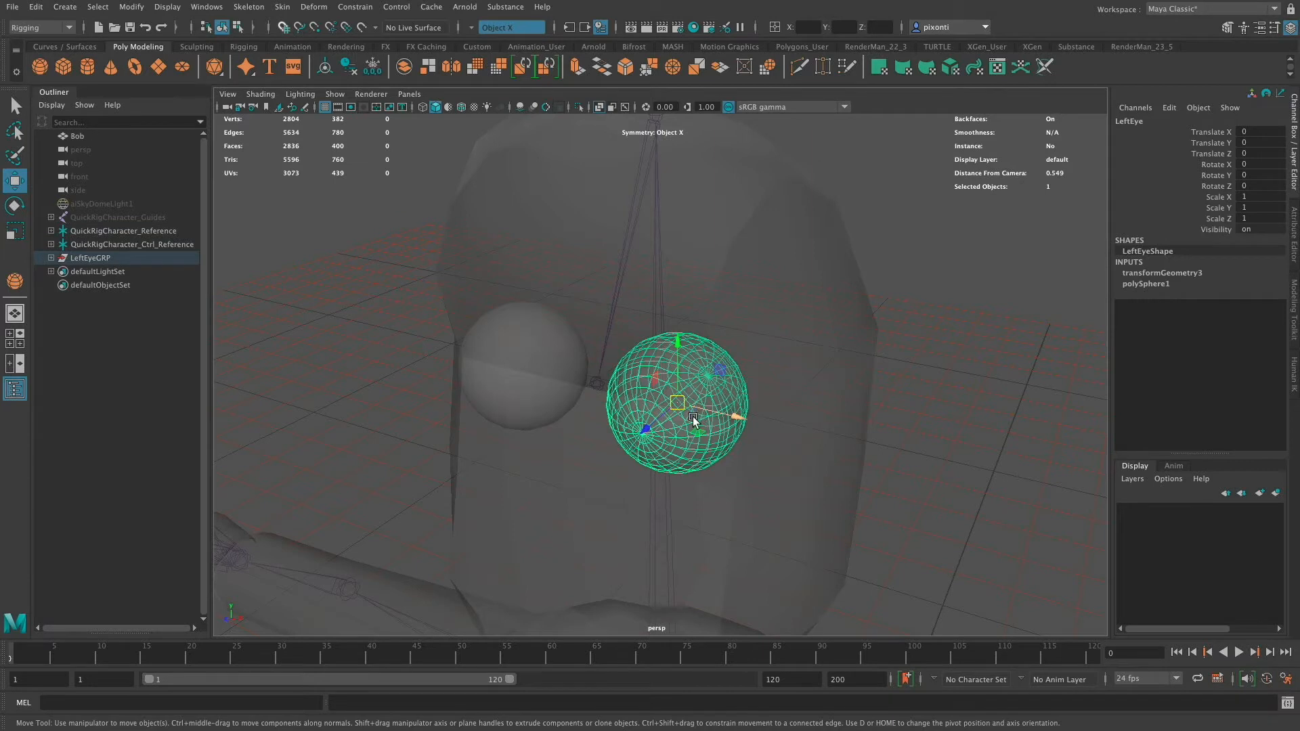
{"action": "key", "text": "Up"}
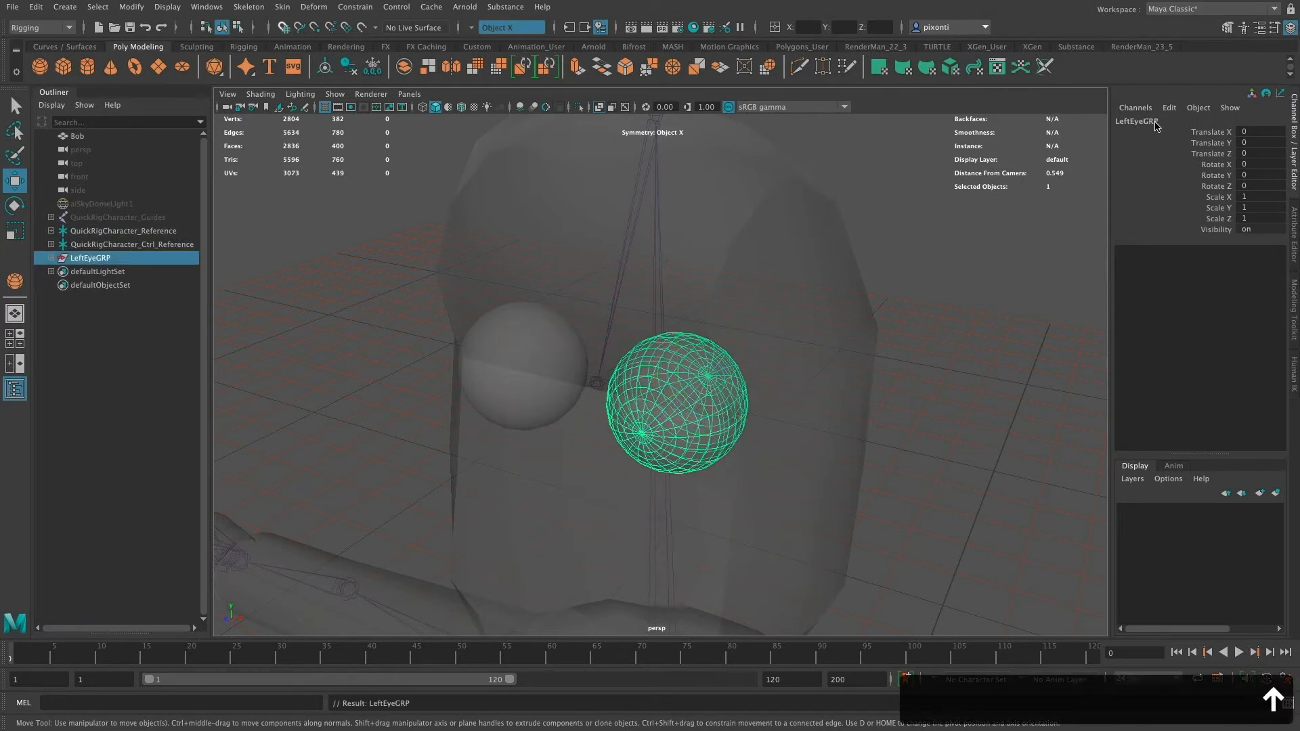
{"action": "left_click", "coordinate": [594, 379], "text": "shift"}
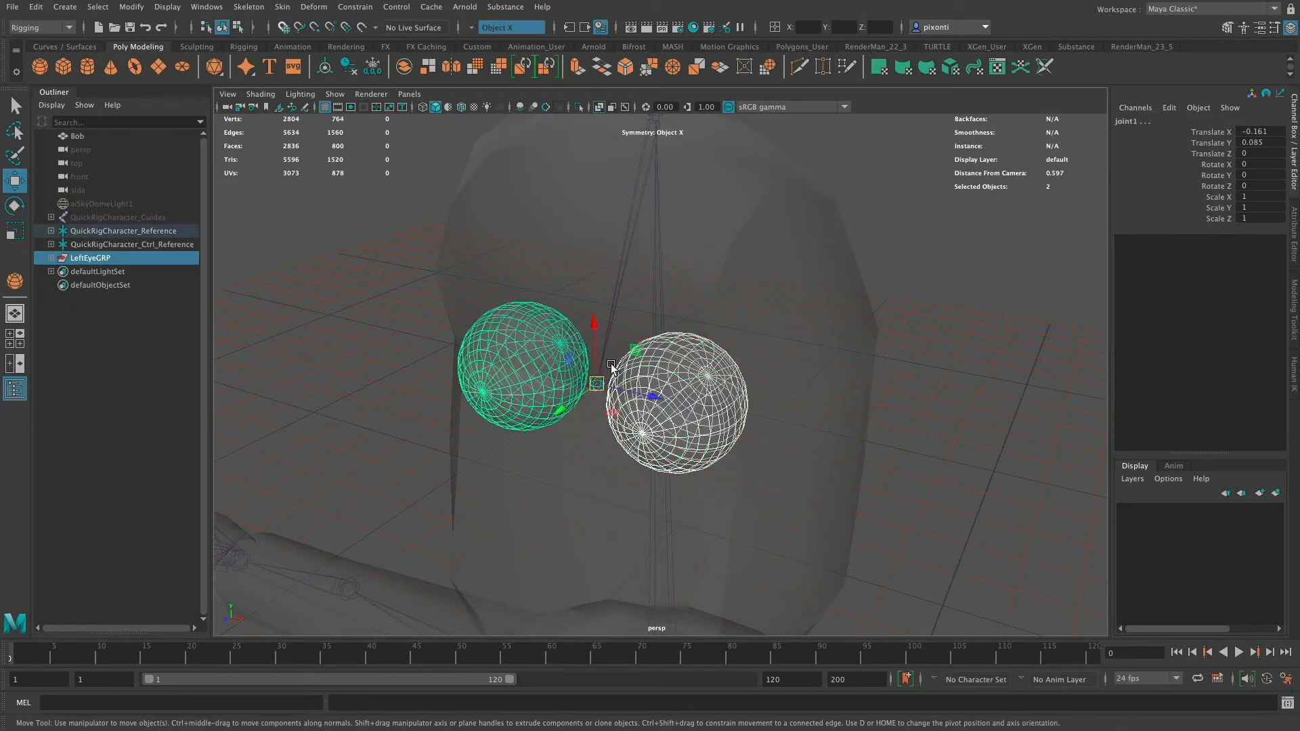
{"action": "key", "text": "p"}
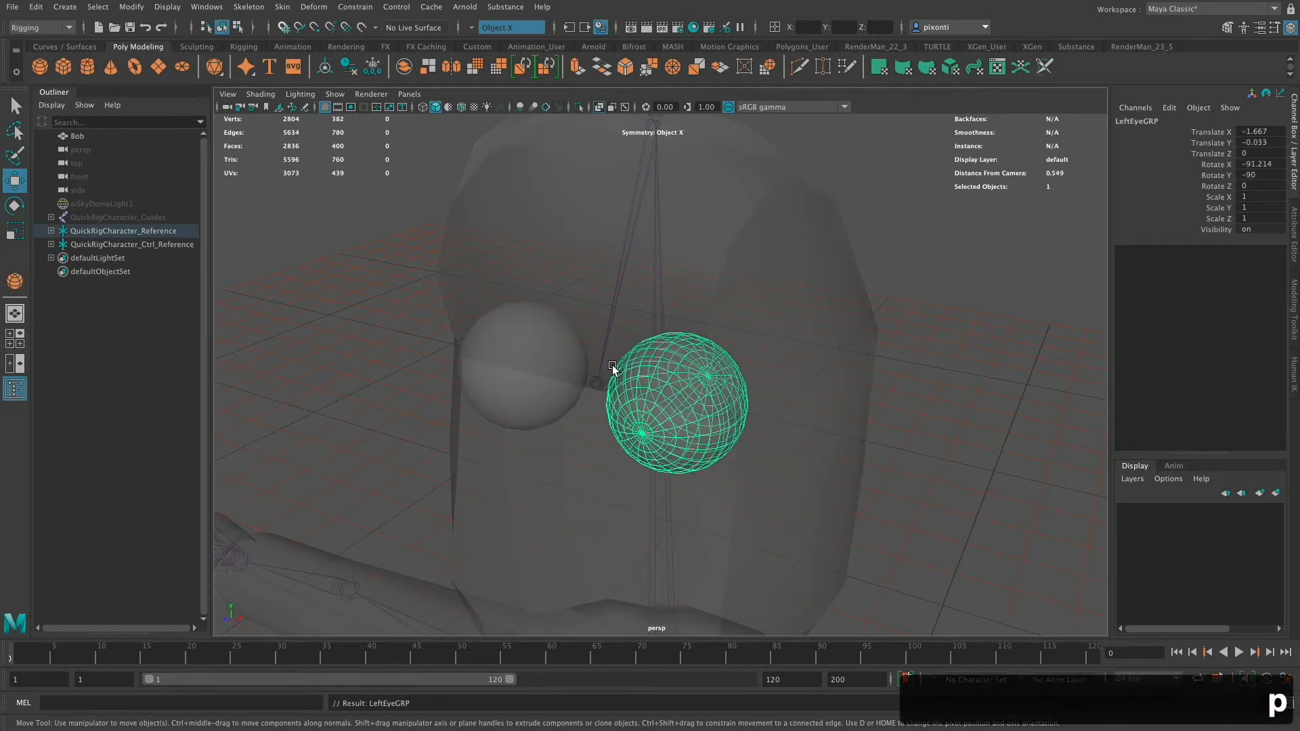
- Open the HumanIK panel and display the control rig's FK and IK controls
{"action": "left_click_drag", "start_coordinate": [859, 426], "coordinate": [879, 431], "text": "alt"}
{"action": "middle_click_drag", "start_coordinate": [879, 428], "coordinate": [890, 406], "text": "alt"}
{"action": "right_click_drag", "start_coordinate": [889, 407], "coordinate": [804, 392], "text": "alt"}
{"action": "left_click_drag", "start_coordinate": [826, 409], "coordinate": [826, 423], "text": "alt"}
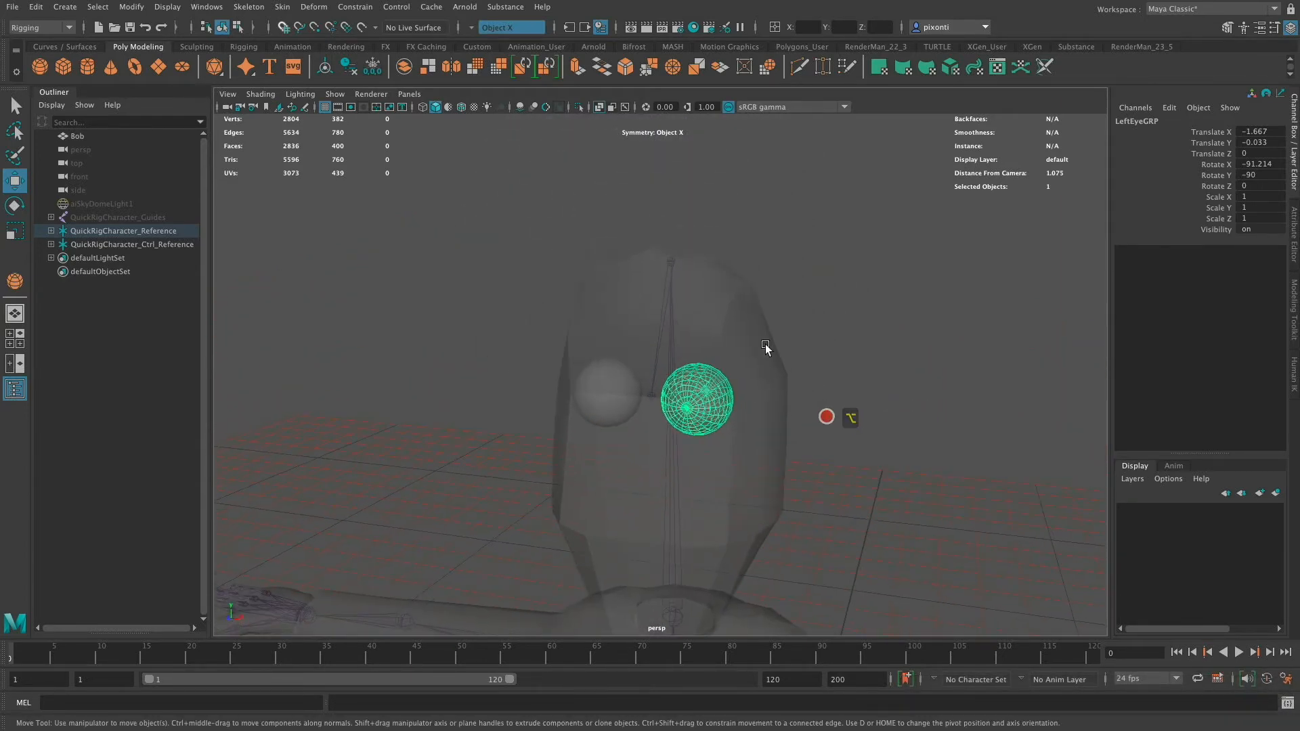
{"action": "left_click", "coordinate": [1294, 386]}
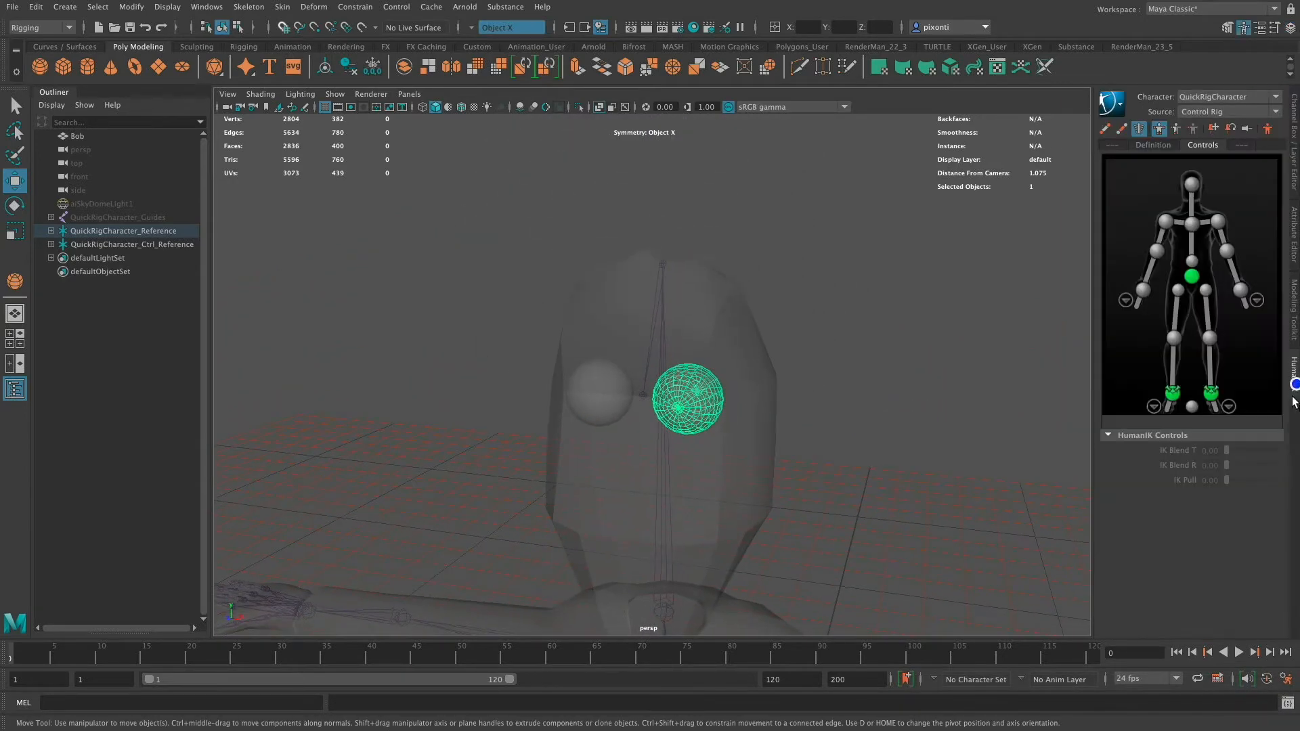
{"action": "left_click", "coordinate": [1137, 129]}
{"action": "left_click", "coordinate": [1122, 130]}
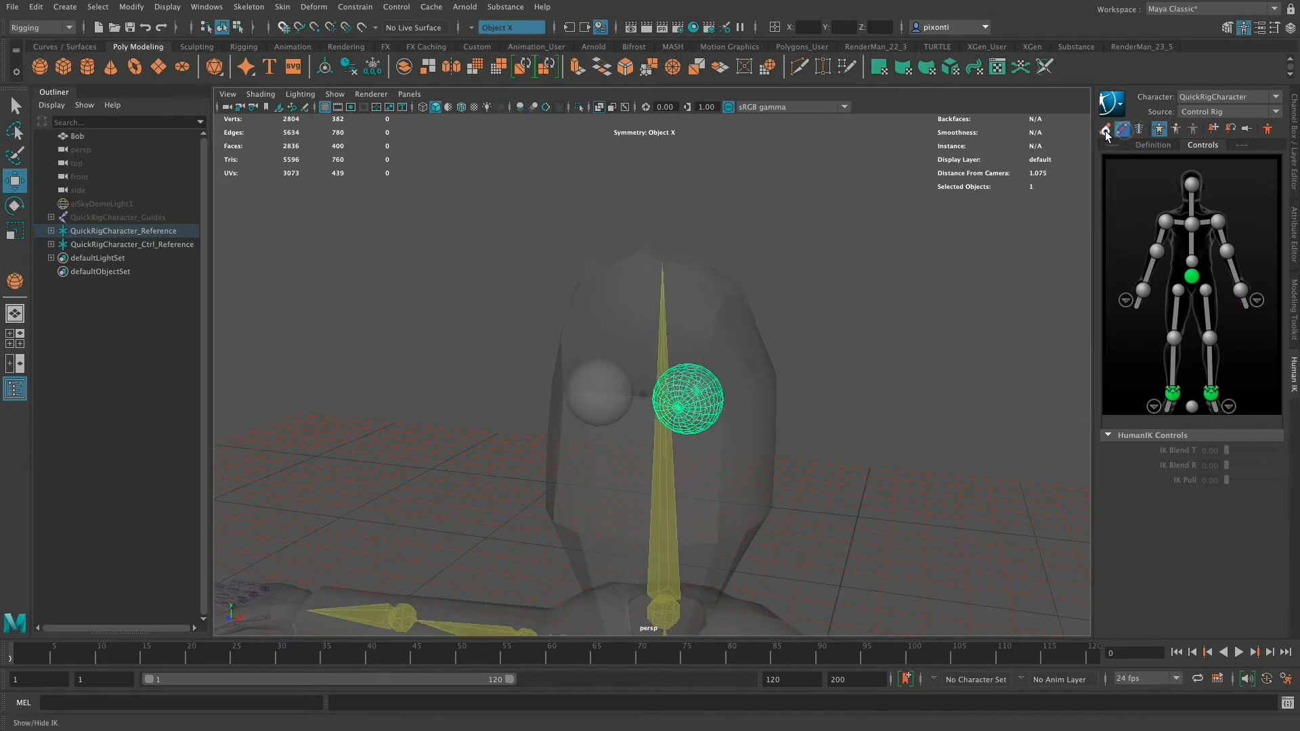
{"action": "left_click", "coordinate": [1105, 129]}
- Move and rotate the head and neck controls to test that the eyes follow, undoing each change
{"action": "left_click", "coordinate": [764, 265]}
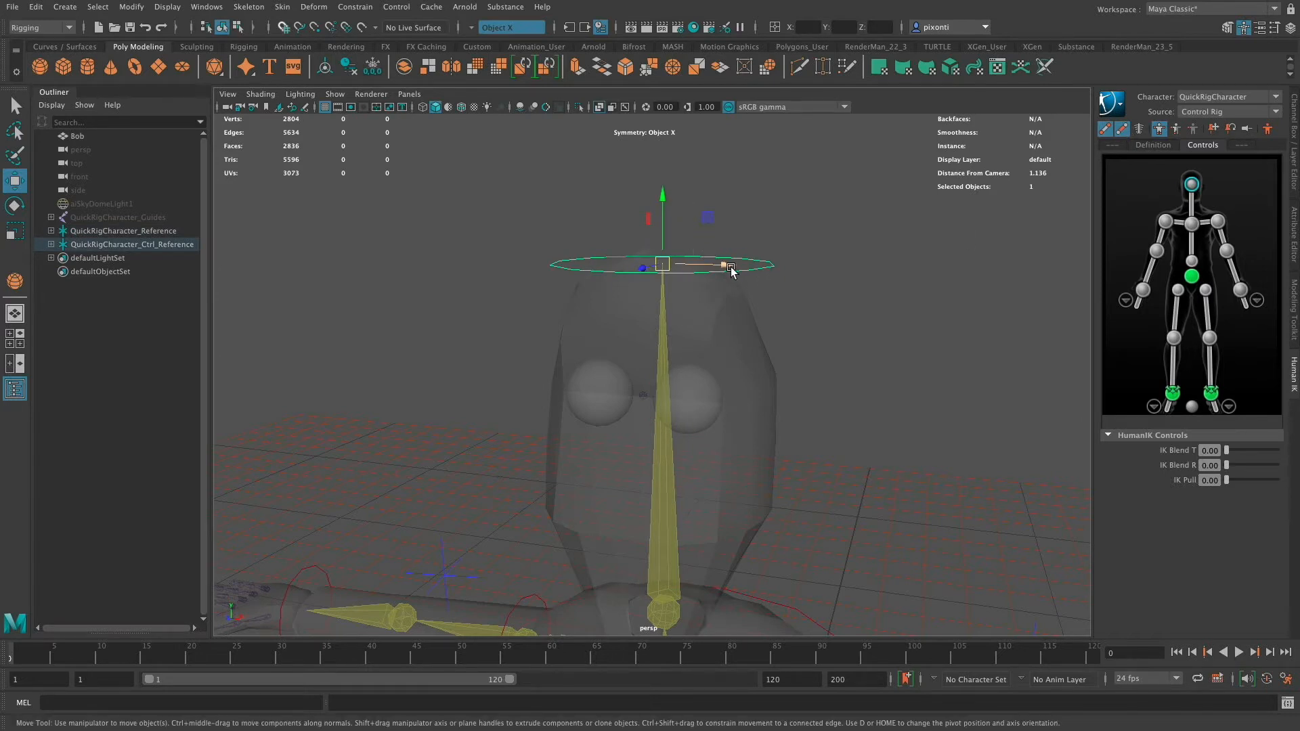
{"action": "left_click_drag", "start_coordinate": [725, 266], "coordinate": [516, 274]}
{"action": "key", "text": "super+z"}
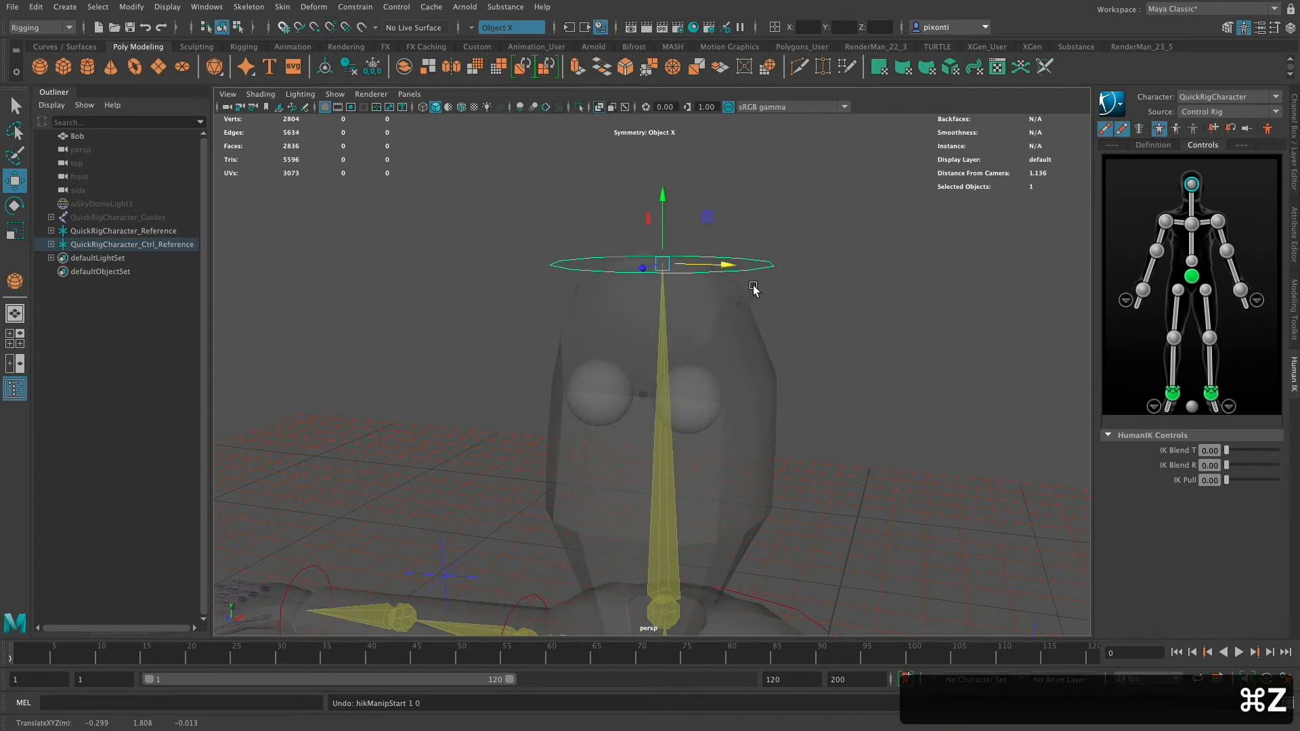
{"action": "left_click_drag", "start_coordinate": [760, 284], "coordinate": [811, 379], "text": "alt"}
{"action": "key", "text": "e"}
{"action": "key", "text": "super+z"}
{"action": "left_click", "coordinate": [668, 507]}
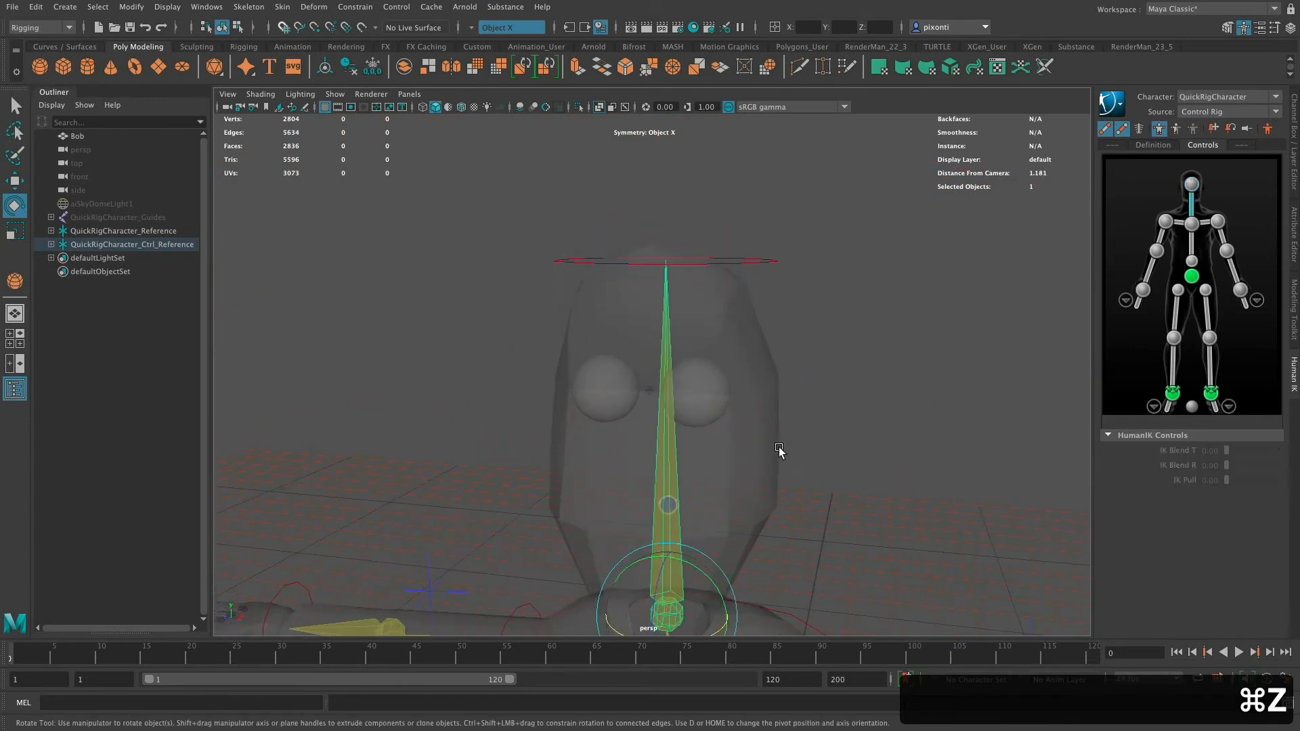
{"action": "middle_click_drag", "start_coordinate": [765, 451], "coordinate": [762, 386], "text": "alt"}
{"action": "mouse_move", "coordinate": [714, 516]}
{"action": "left_mouse_down"}
{"action": "mouse_move", "coordinate": [729, 531]}
{"action": "mouse_move", "coordinate": [702, 507]}
{"action": "mouse_move", "coordinate": [725, 528]}
{"action": "mouse_move", "coordinate": [711, 522]}
{"action": "left_mouse_up"}
{"action": "key", "text": "super+z"}
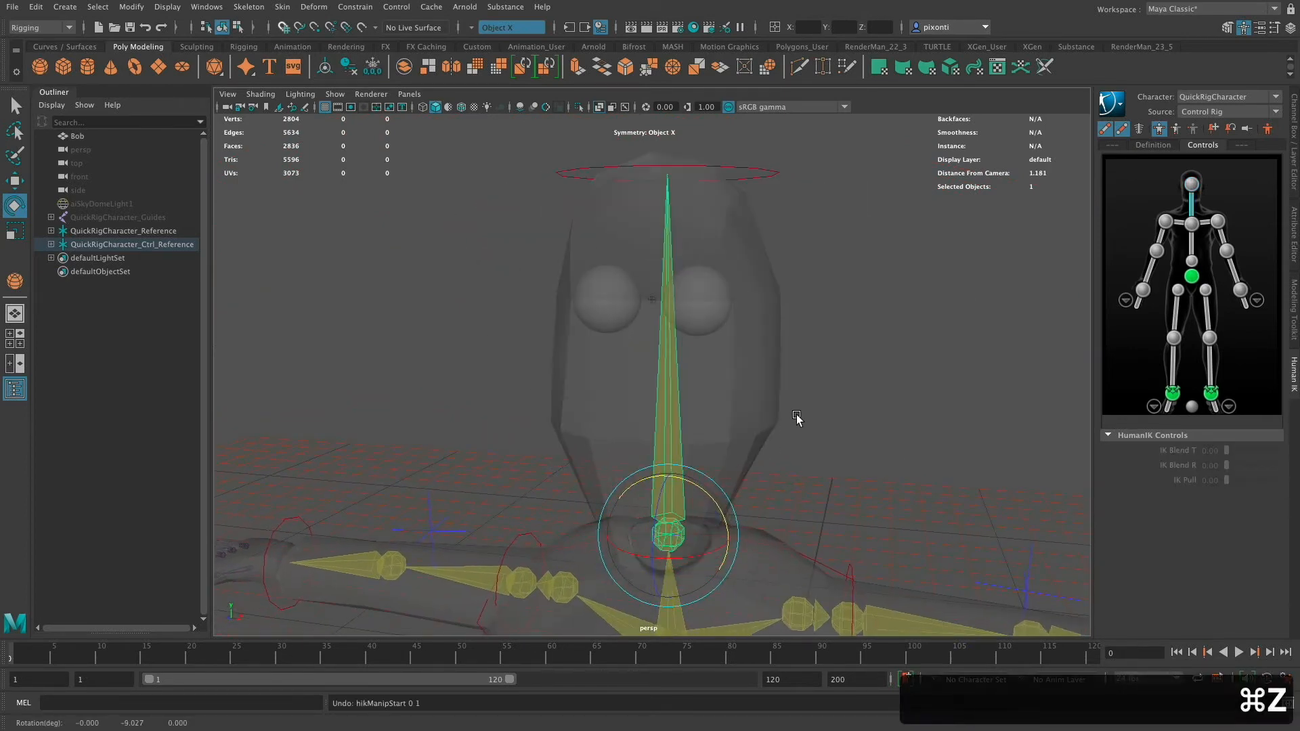
{"action": "mouse_move", "coordinate": [799, 420]}
{"action": "left_mouse_down", "text": "alt"}
{"action": "mouse_move", "coordinate": [835, 400]}
{"action": "mouse_move", "coordinate": [772, 386]}
{"action": "mouse_move", "coordinate": [865, 377]}
{"action": "mouse_move", "coordinate": [818, 409]}
{"action": "left_mouse_up", "text": "alt"}
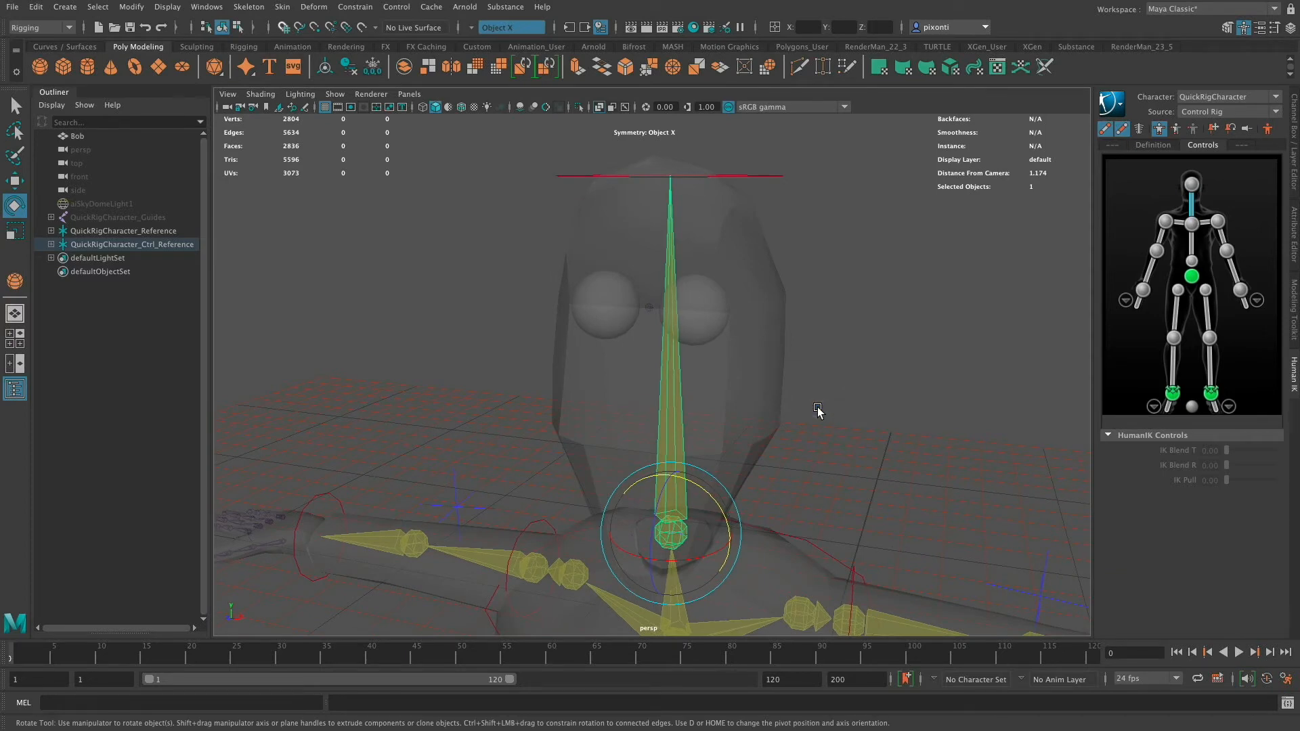
- Hide the Bob character mesh so the eyes and joints are visible
{"action": "left_click", "coordinate": [91, 136]}
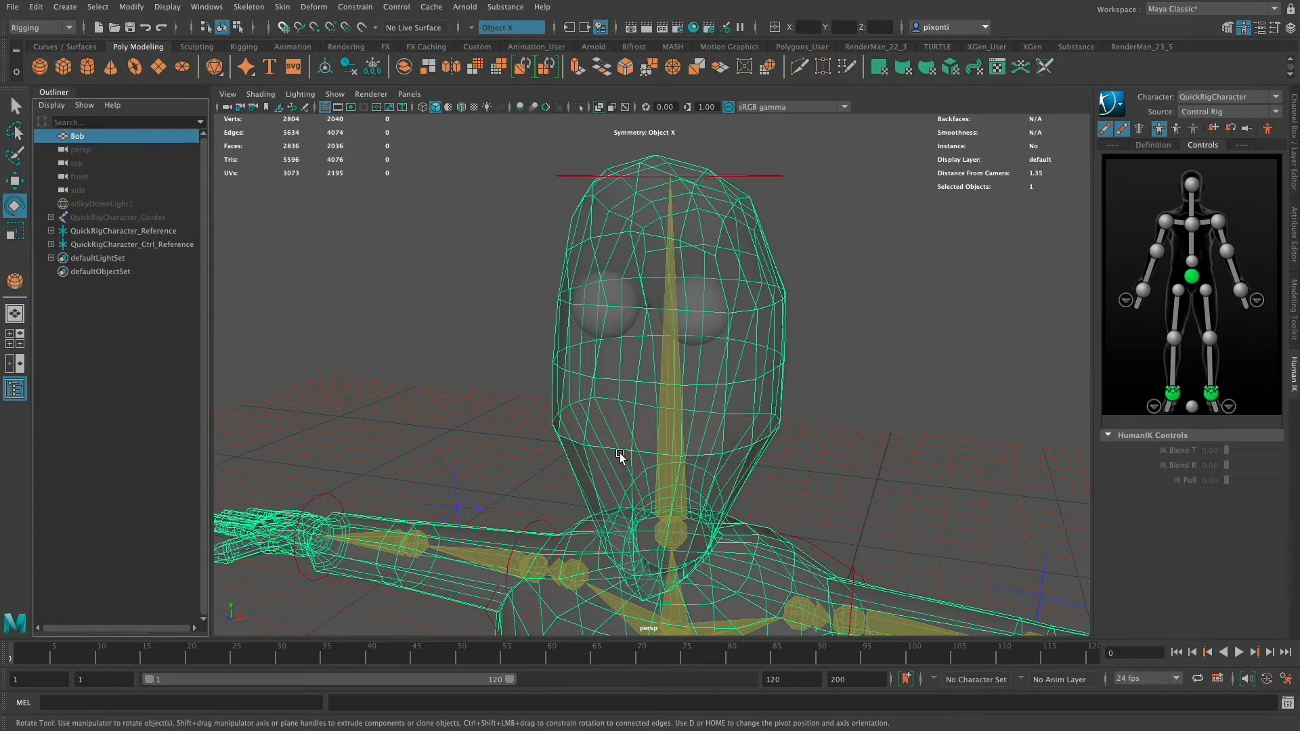
{"action": "key", "text": "ctrl+h"}
{"action": "key", "text": "alt"}
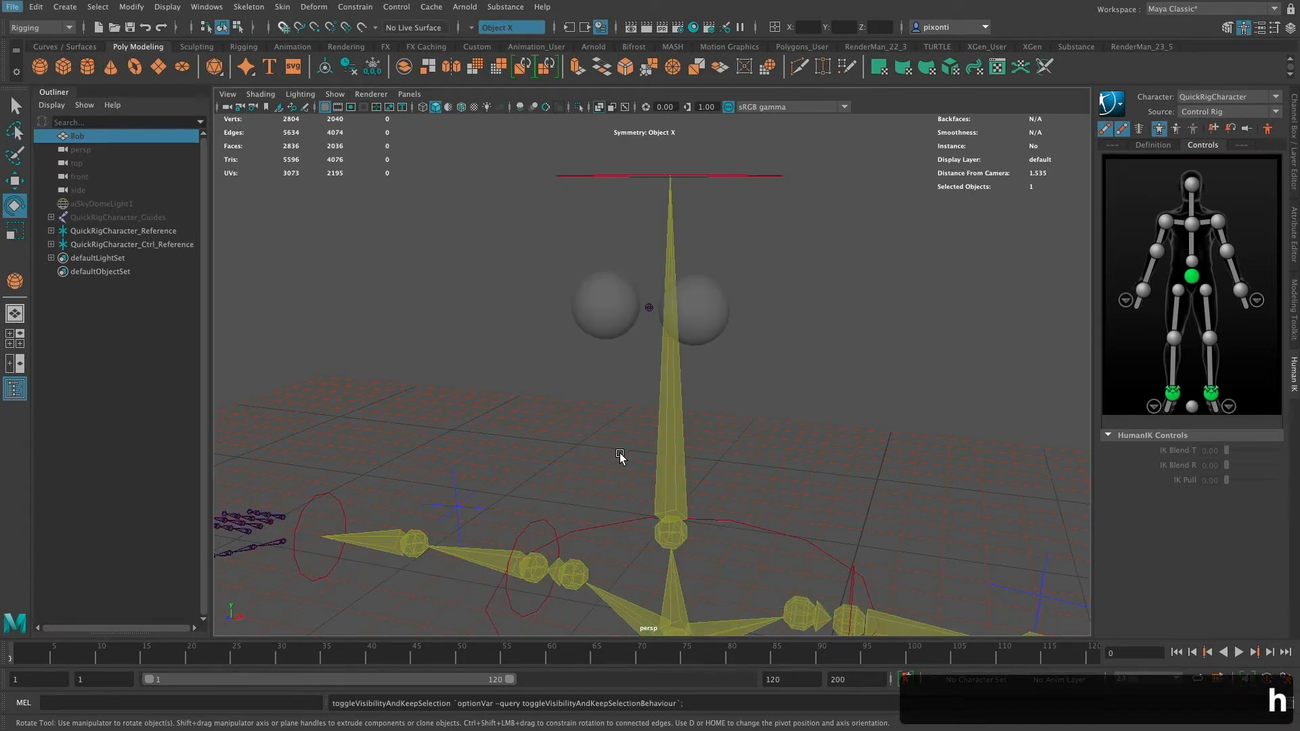
{"action": "left_click", "coordinate": [109, 138]}
{"action": "key", "text": "h"}
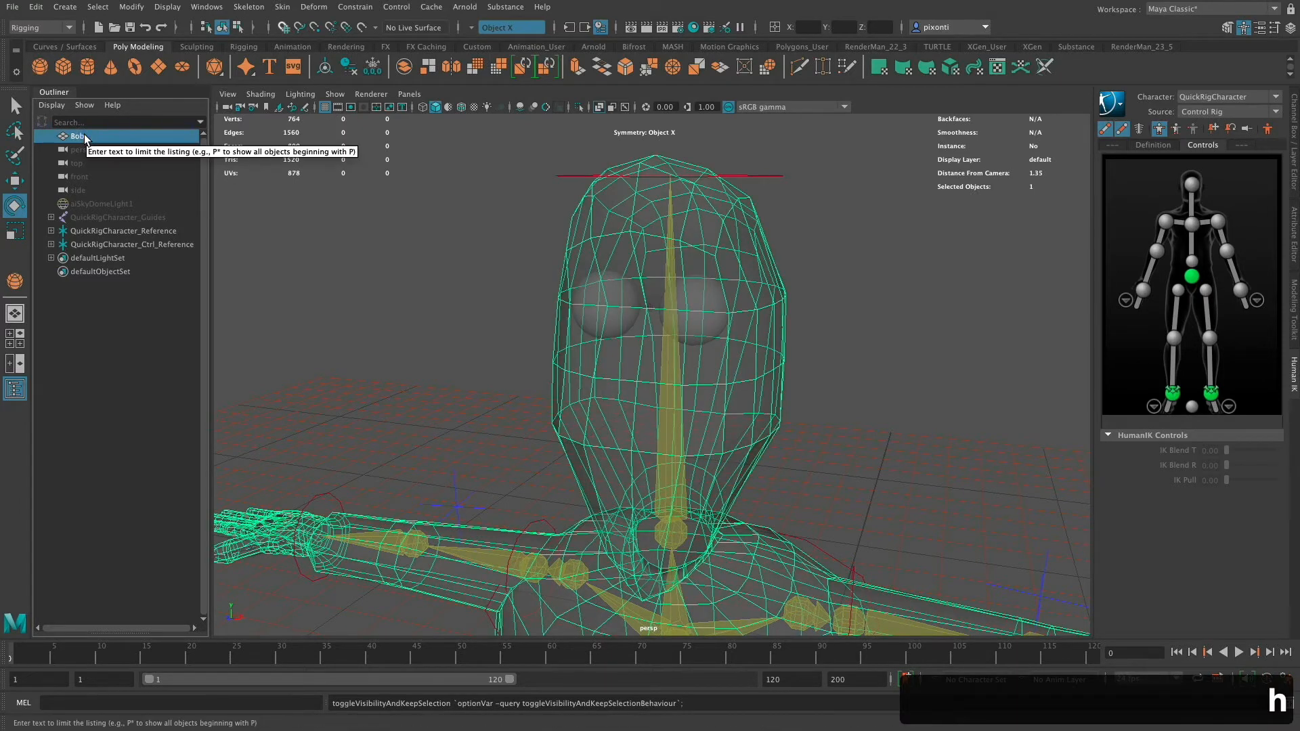
{"action": "key", "text": "h"}
{"action": "left_click_drag", "start_coordinate": [761, 320], "coordinate": [746, 344], "text": "alt"}
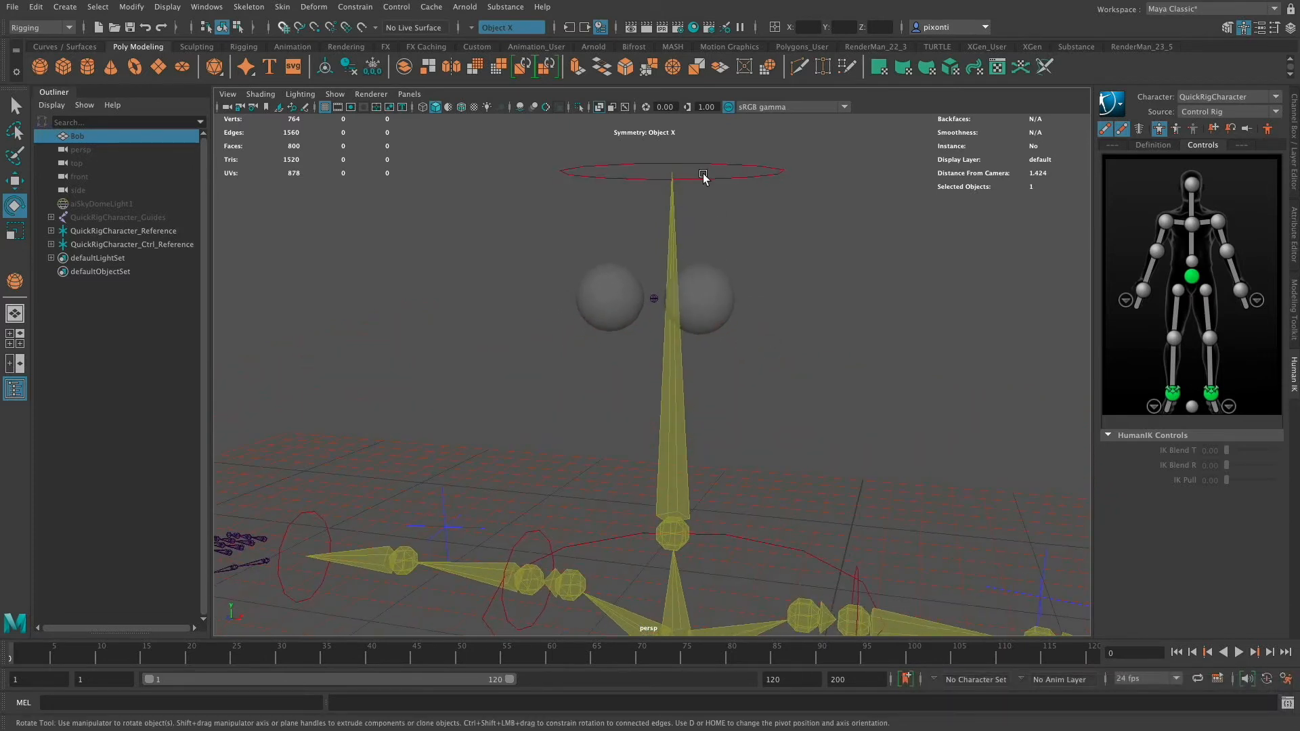
- Delete the construction history of the LeftEye sphere
{"action": "left_click", "coordinate": [707, 299]}
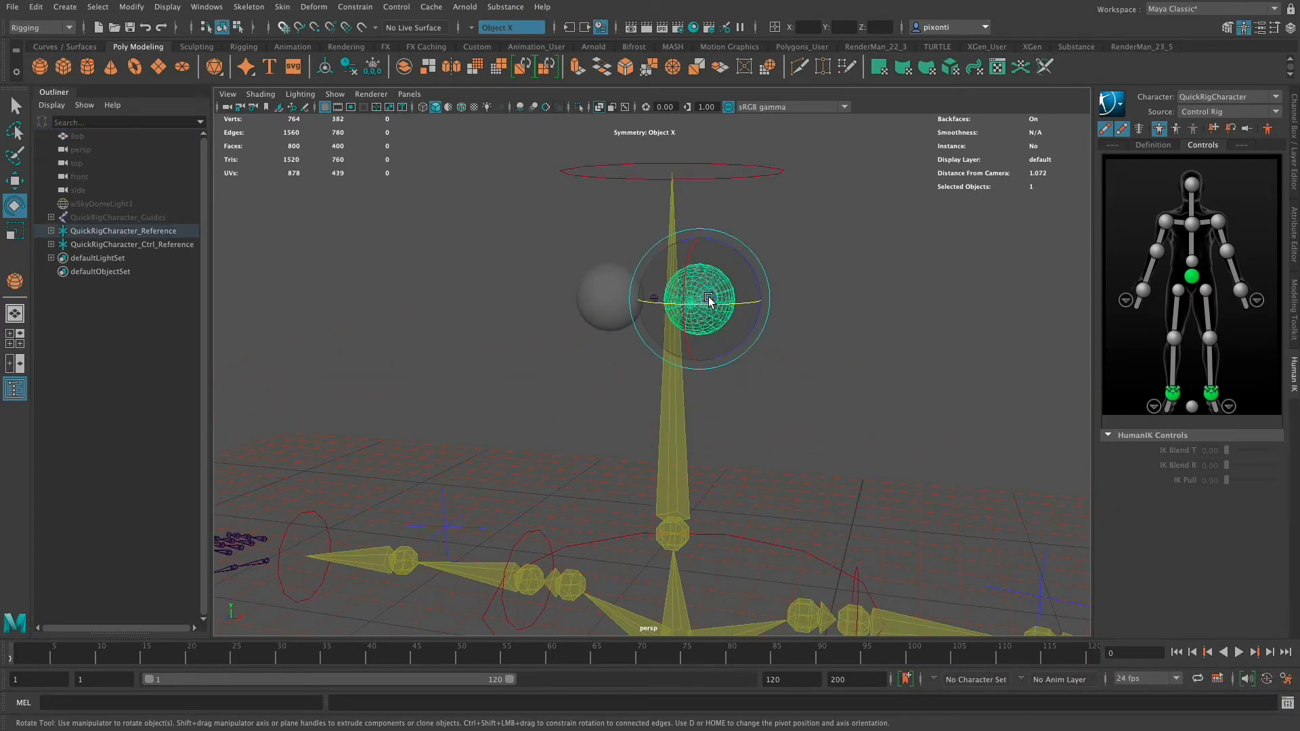
{"action": "key", "text": "q"}
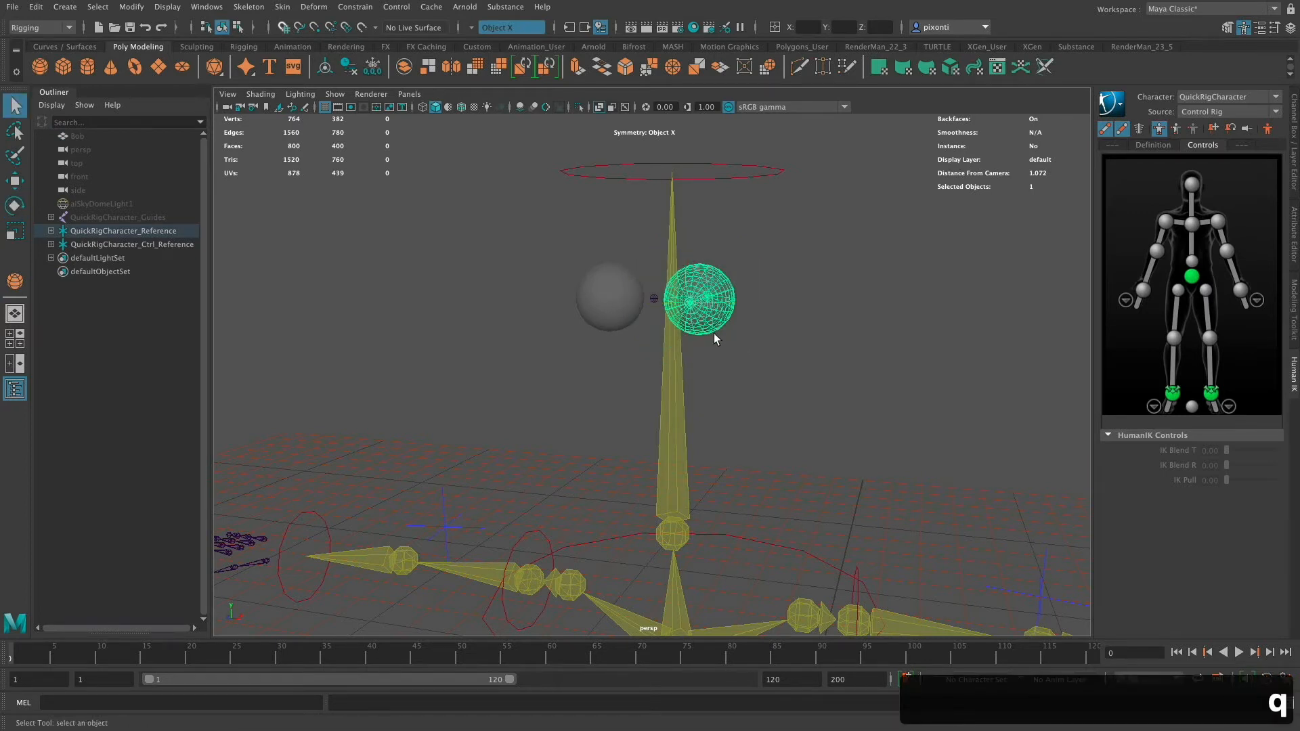
{"action": "left_click", "coordinate": [1293, 166]}
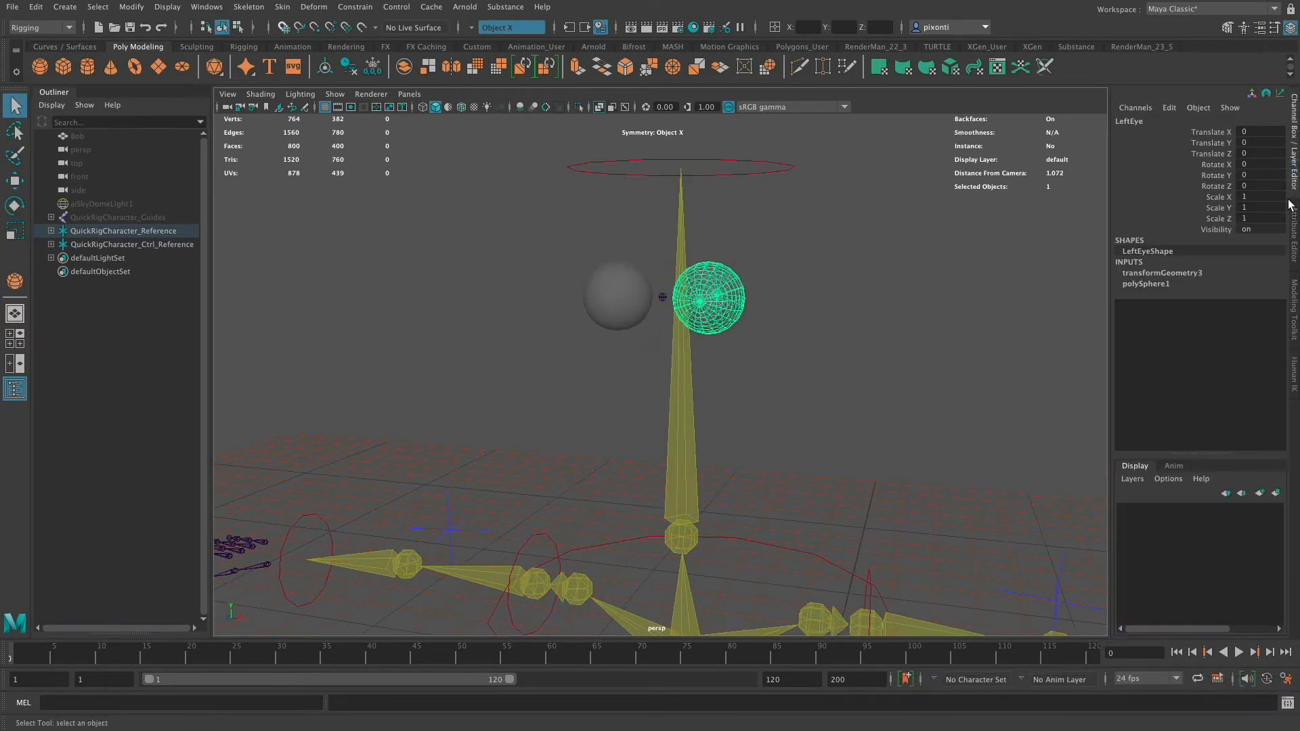
{"action": "left_click", "coordinate": [1294, 242]}
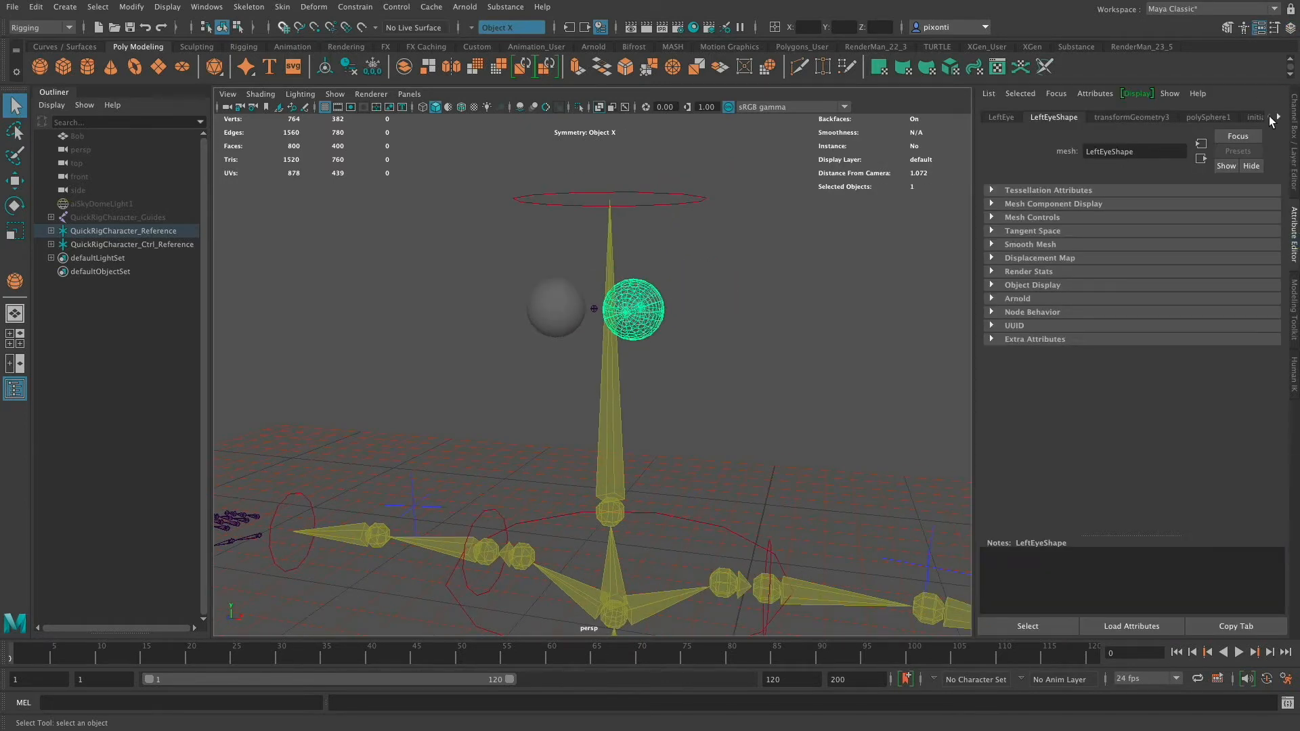
{"action": "left_click", "coordinate": [1278, 117]}
{"action": "left_click", "coordinate": [1278, 117]}
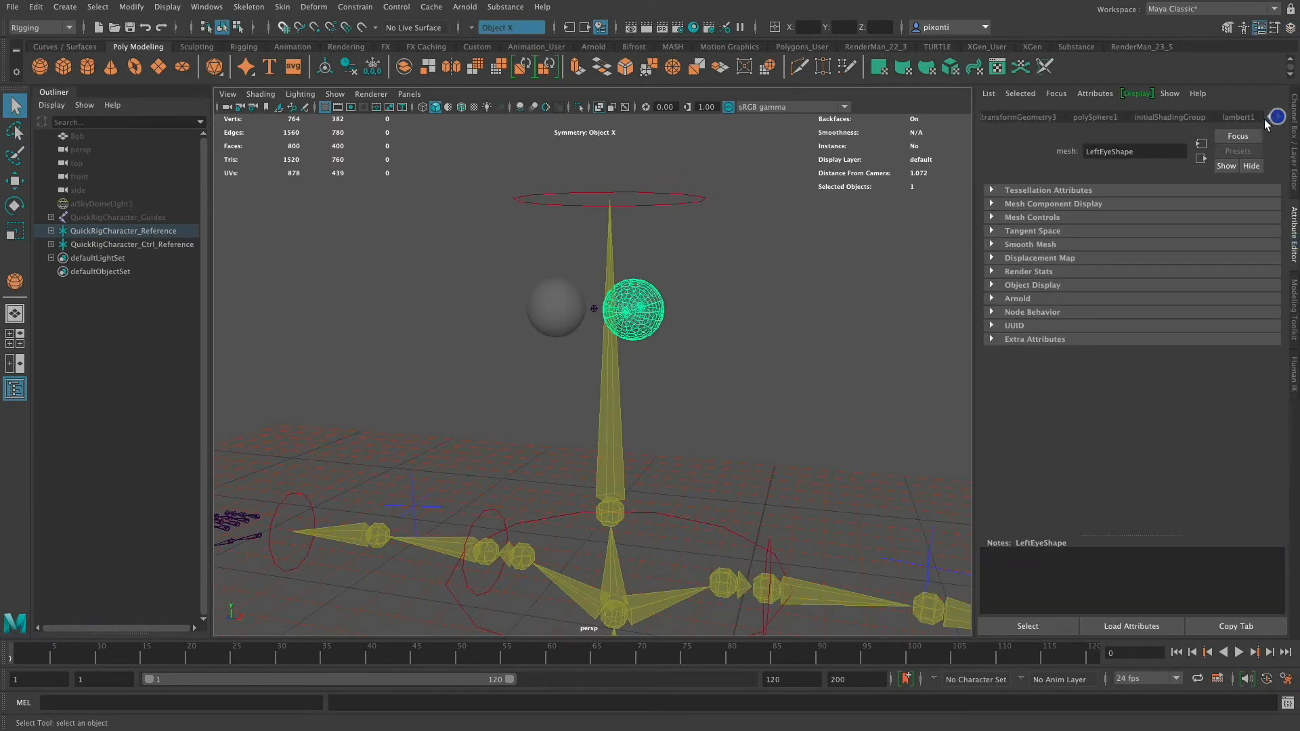
{"action": "left_click", "coordinate": [1267, 118]}
{"action": "left_click", "coordinate": [1268, 118]}
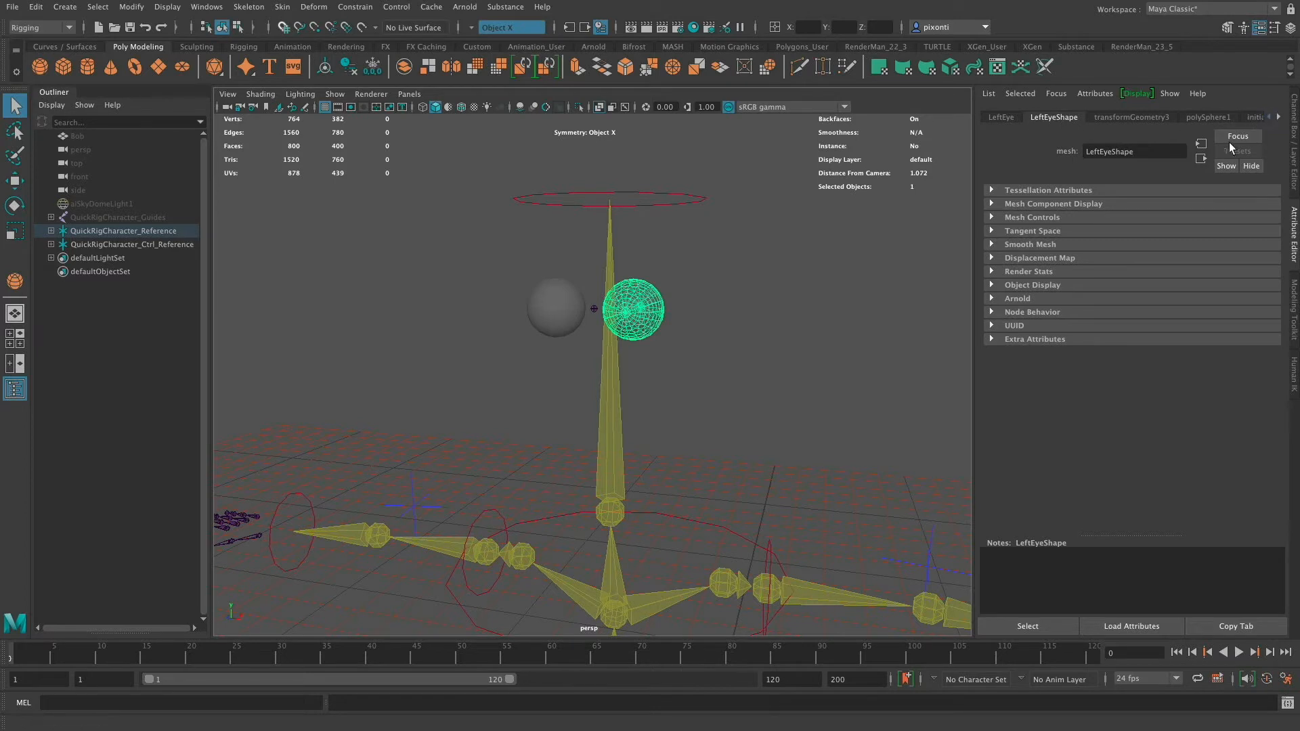
{"action": "left_click", "coordinate": [36, 8]}
{"action": "mouse_move", "coordinate": [94, 168]}
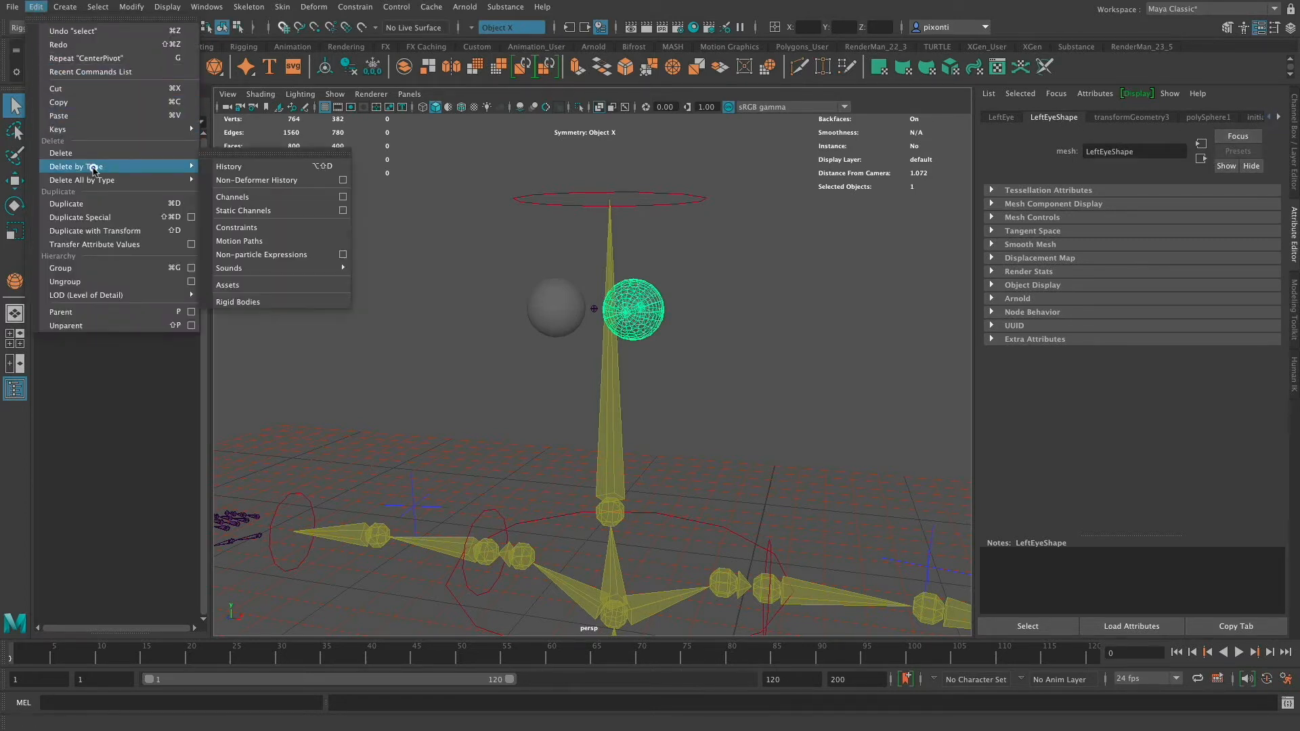
{"action": "left_click", "coordinate": [236, 168]}
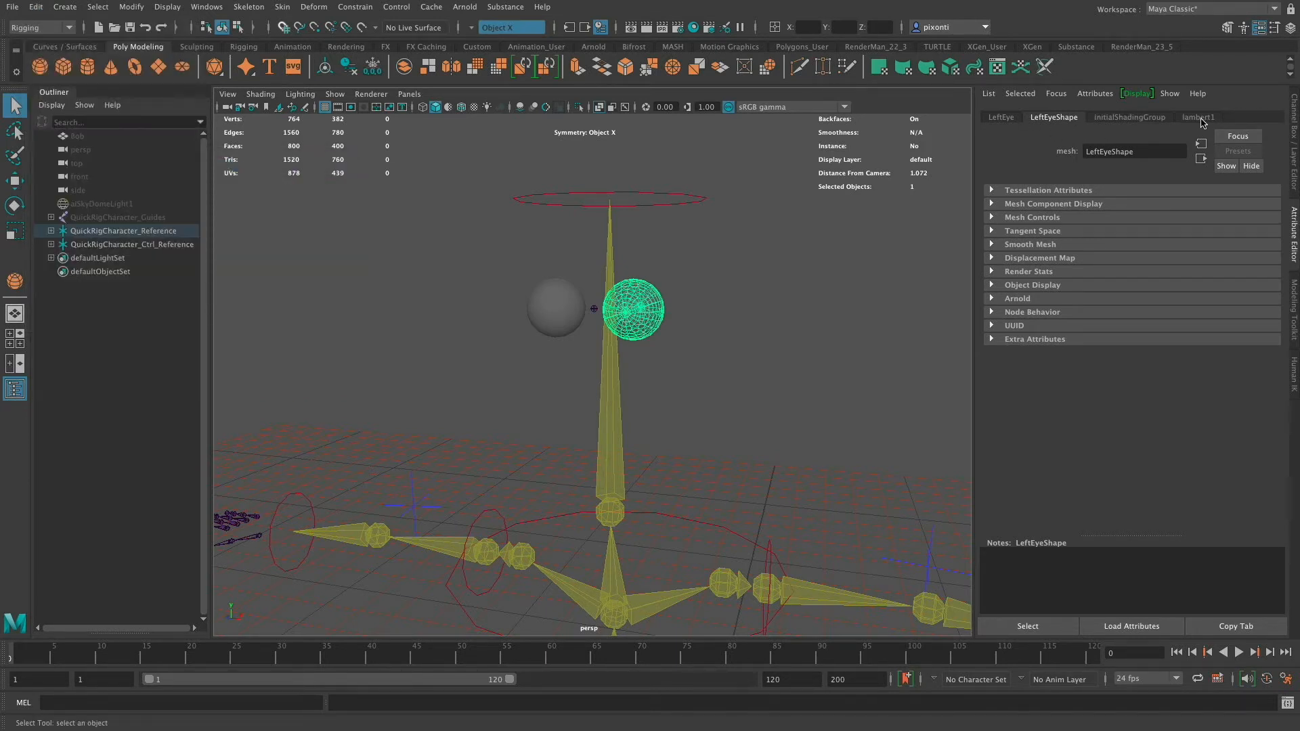
- Assign a new aiStandardSurface material to the LeftEye sphere
{"action": "left_click", "coordinate": [550, 306]}
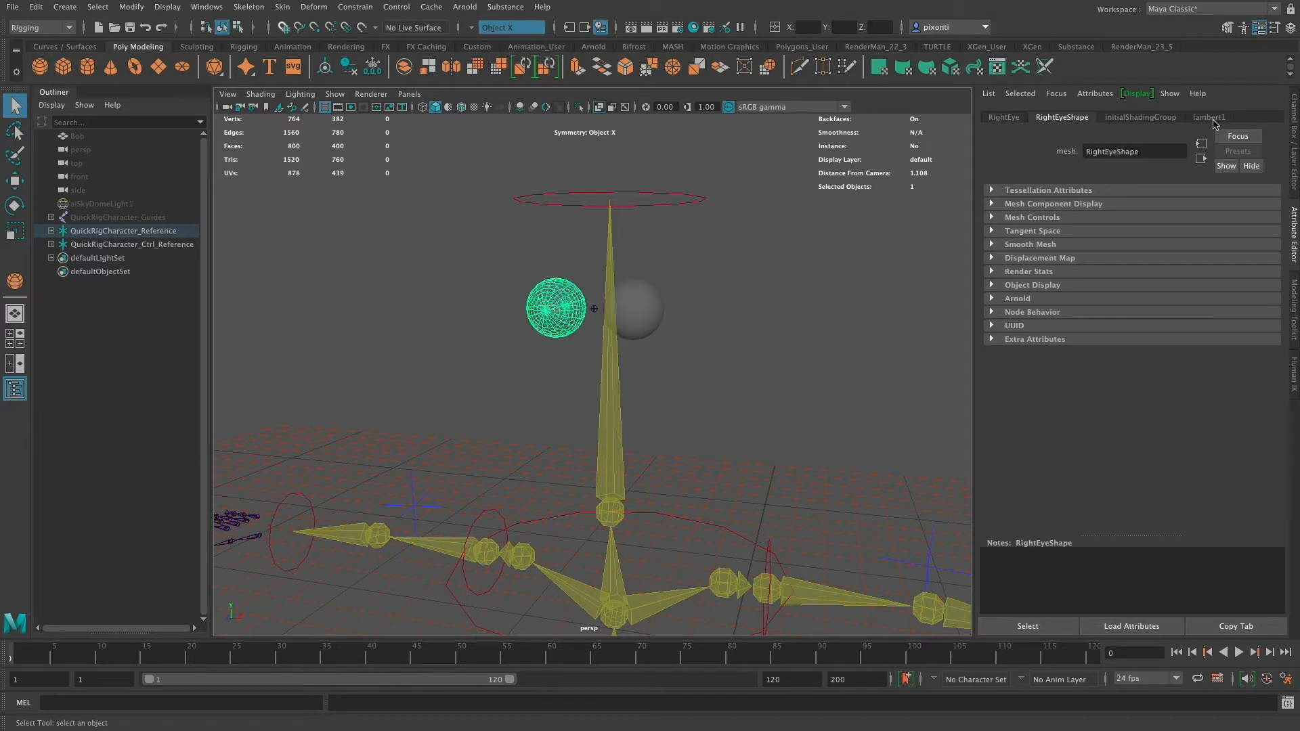
{"action": "left_click", "coordinate": [647, 309]}
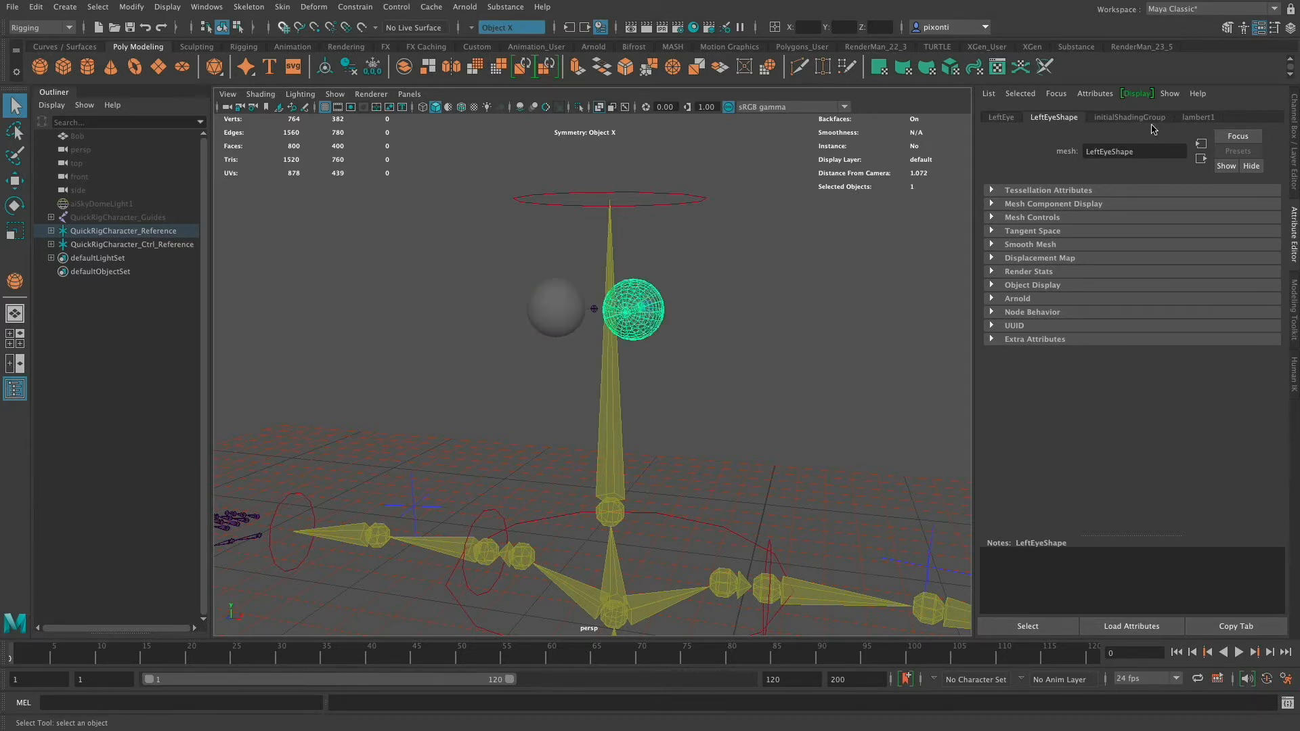
{"action": "left_click", "coordinate": [551, 306]}
{"action": "left_click", "coordinate": [643, 309]}
{"action": "right_click_drag", "start_coordinate": [632, 316], "coordinate": [648, 647]}
{"action": "left_click", "coordinate": [310, 250]}
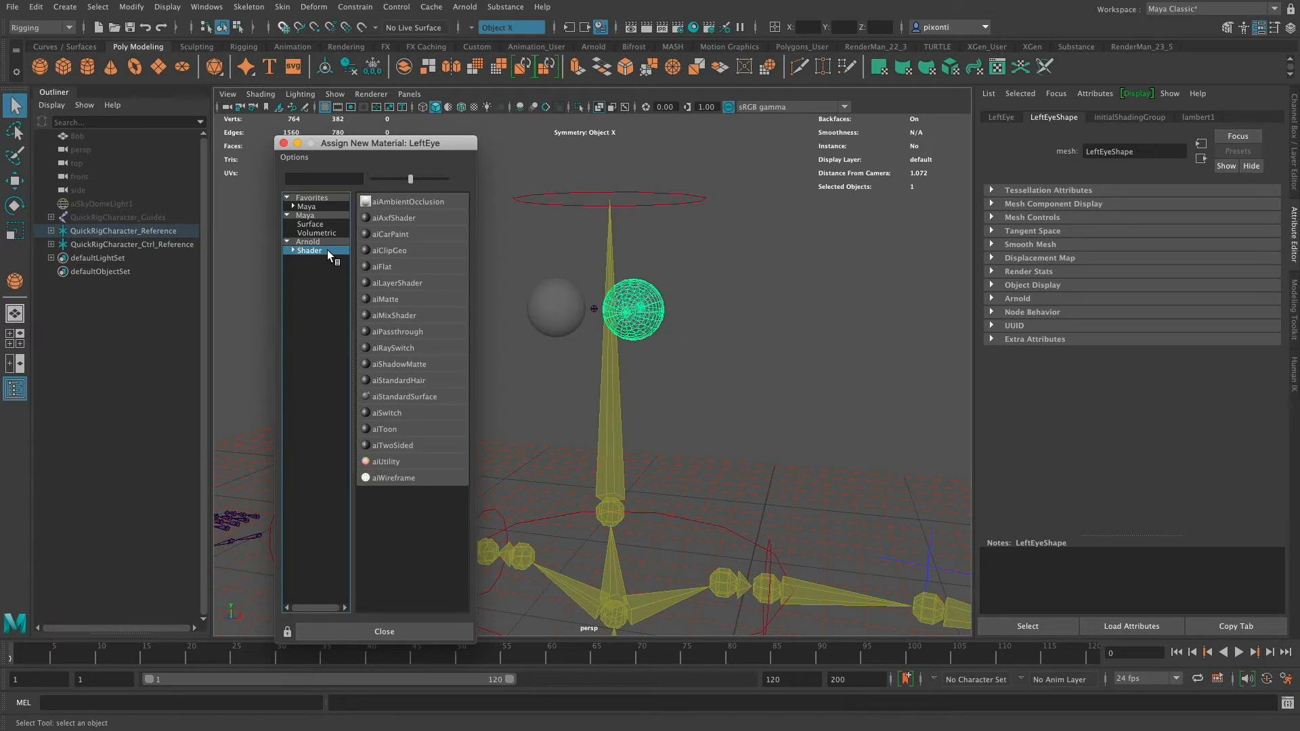
{"action": "left_click", "coordinate": [317, 208]}
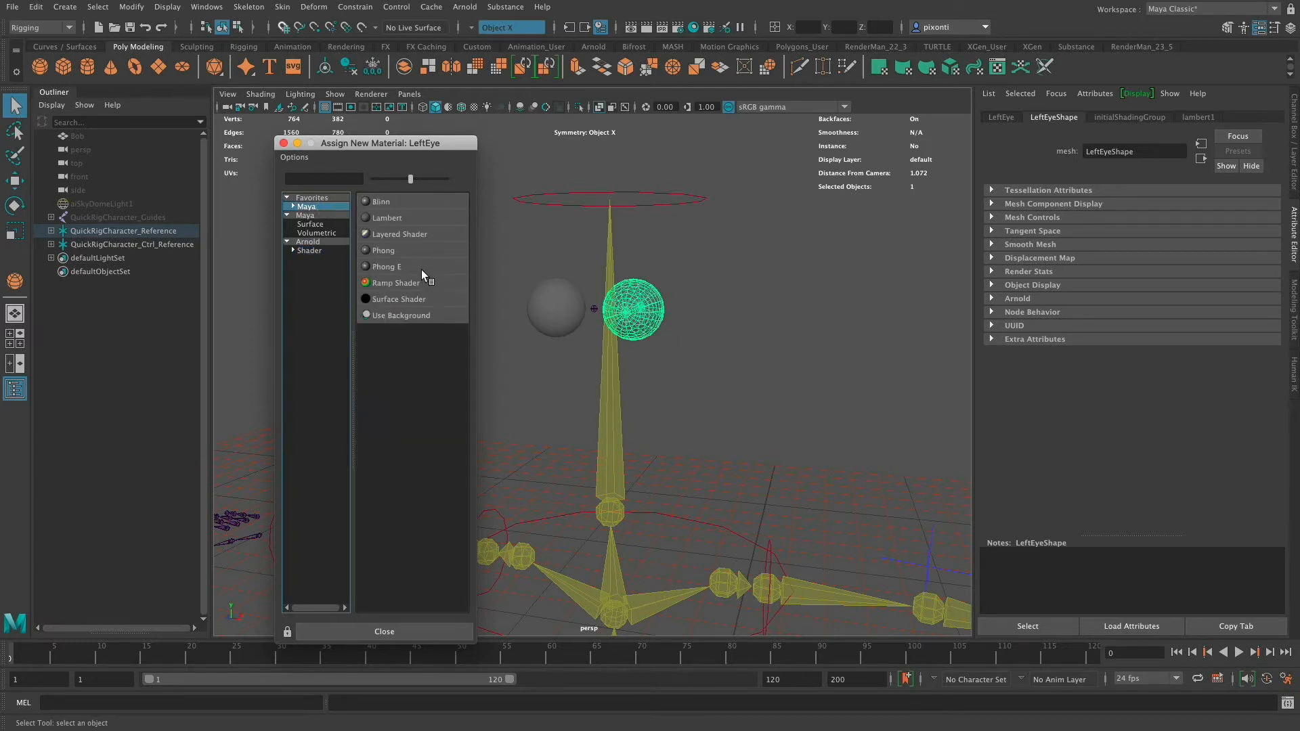
{"action": "left_click", "coordinate": [322, 252]}
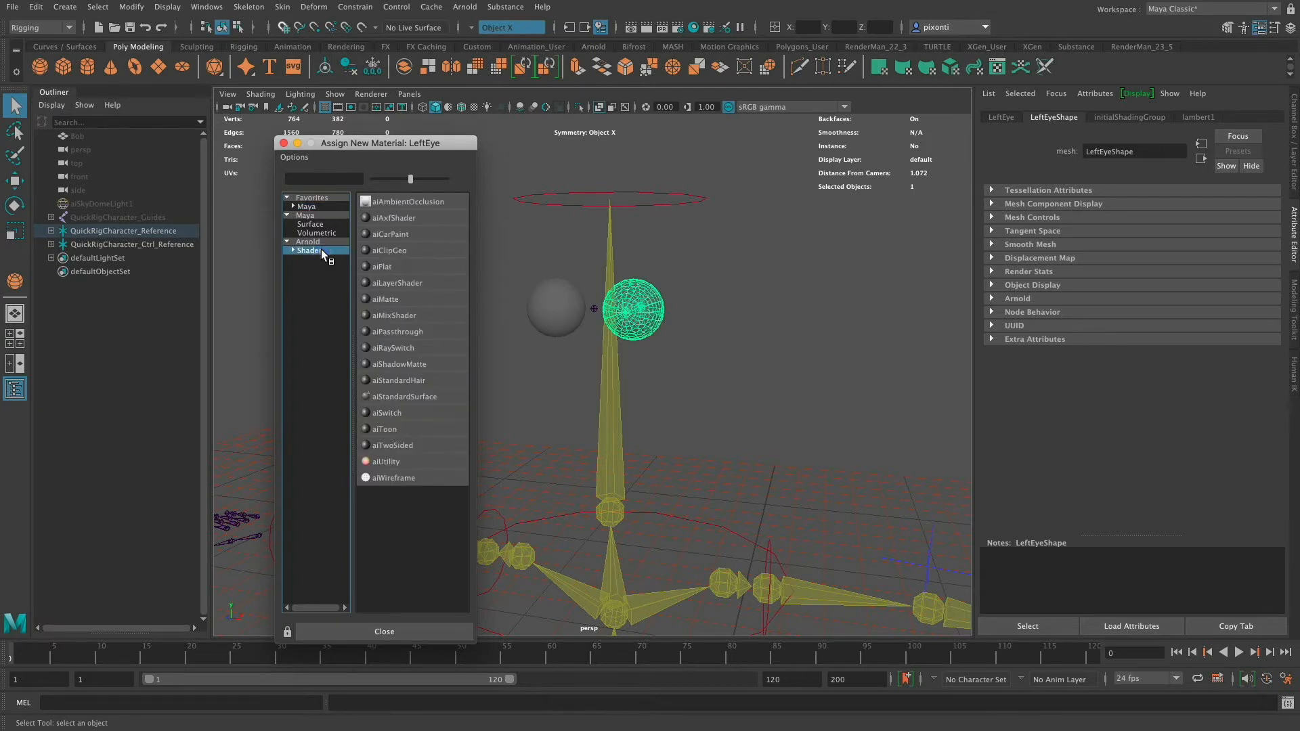
{"action": "left_click", "coordinate": [438, 399]}
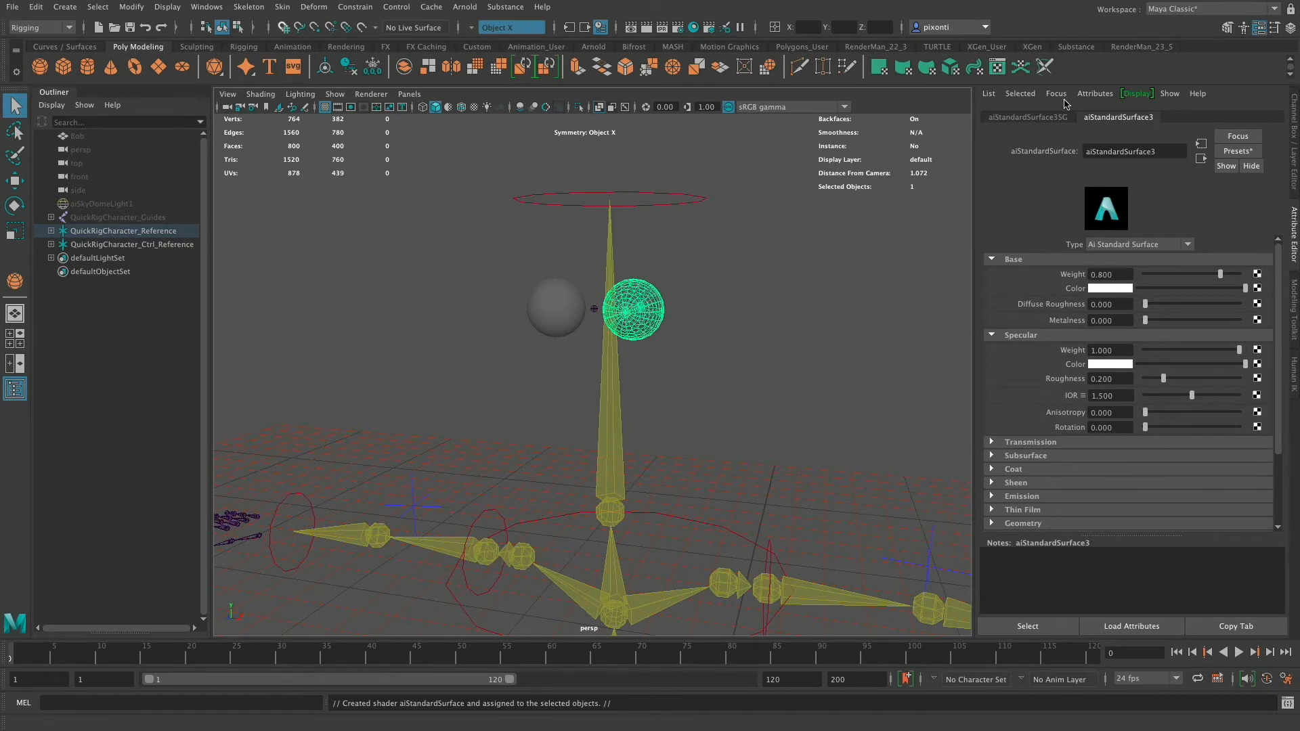
- Rename the new material's shading group to SG_eye
{"action": "left_click", "coordinate": [1053, 117]}
{"action": "left_click_drag", "start_coordinate": [1155, 153], "coordinate": [1054, 159]}
{"action": "key", "text": "BackSpace"}
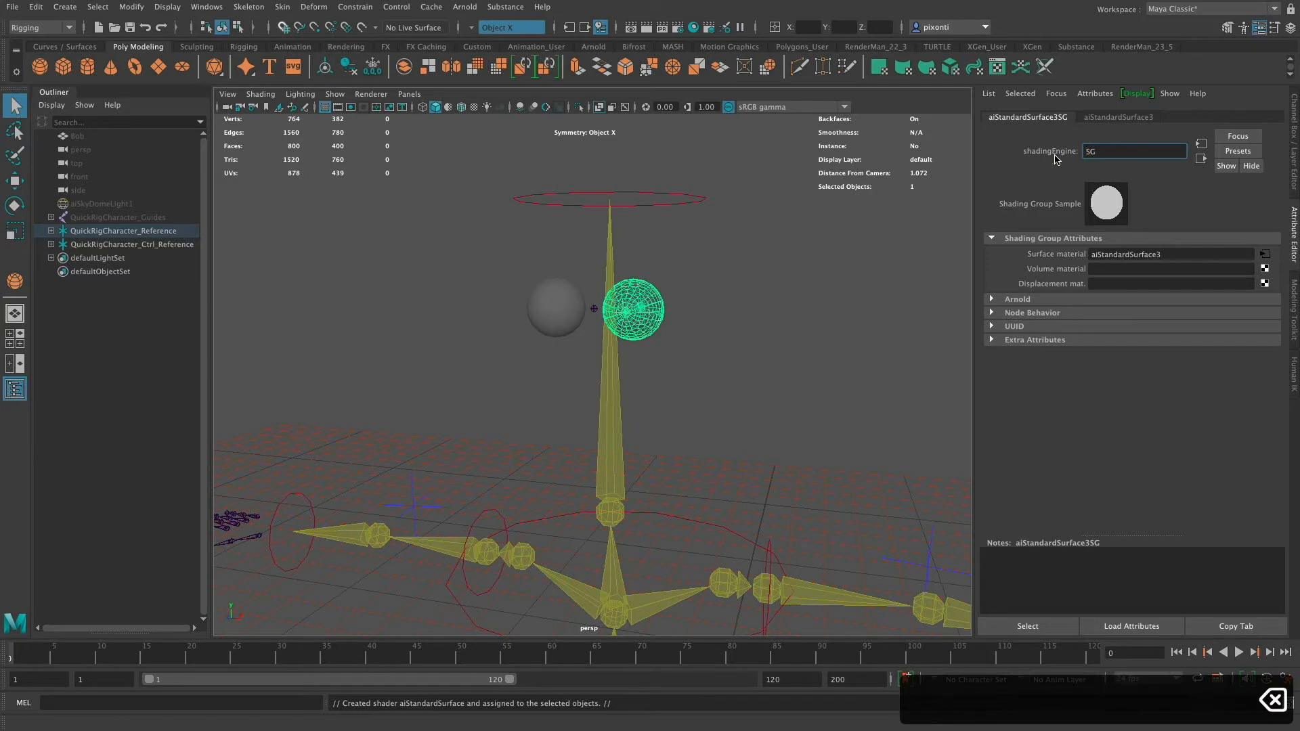
{"action": "left_click", "coordinate": [1103, 150]}
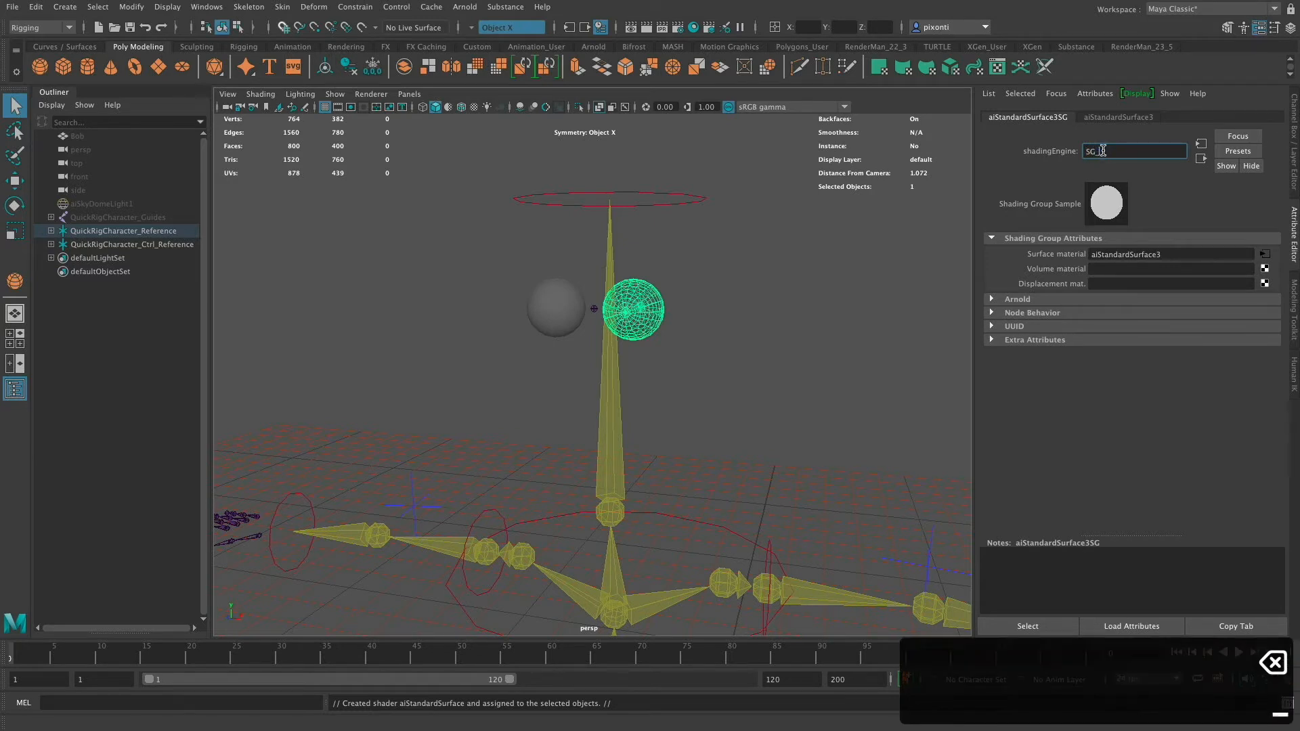
{"action": "type", "text": "_eye"}
{"action": "key", "text": "Tab"}
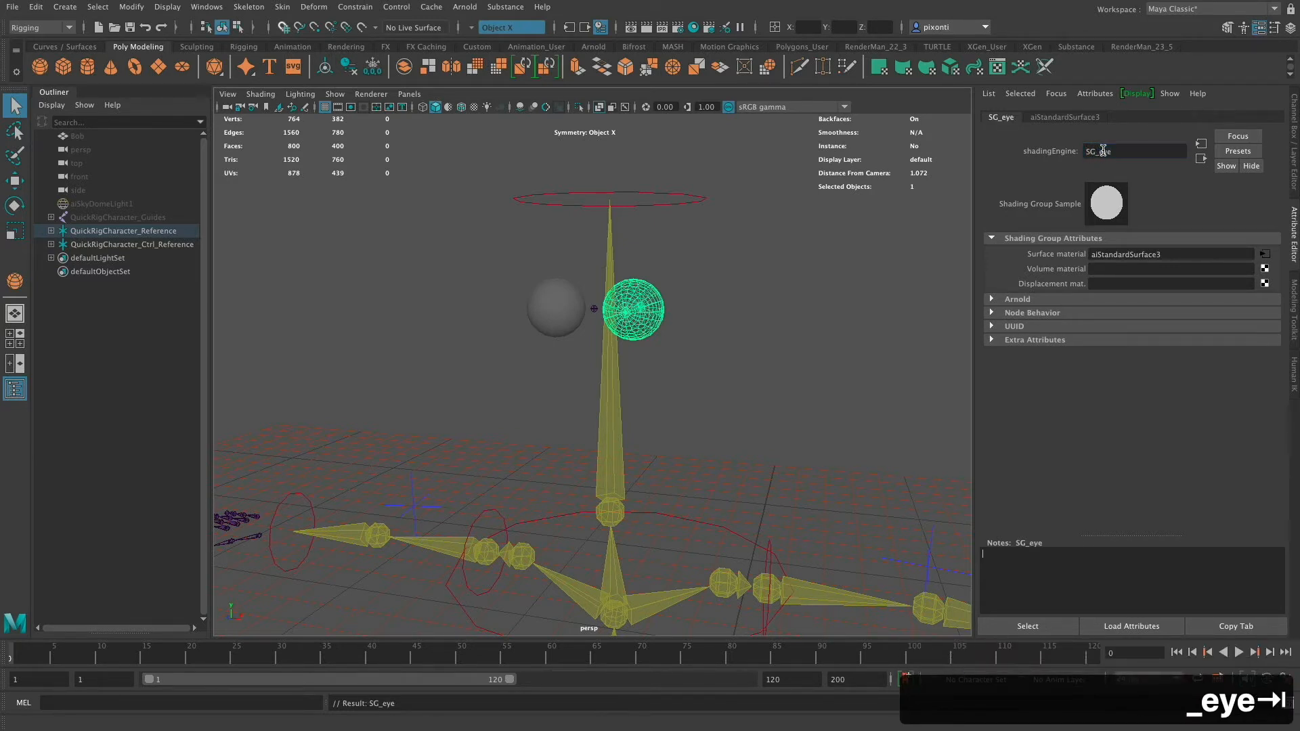
{"action": "left_click", "coordinate": [1071, 118]}
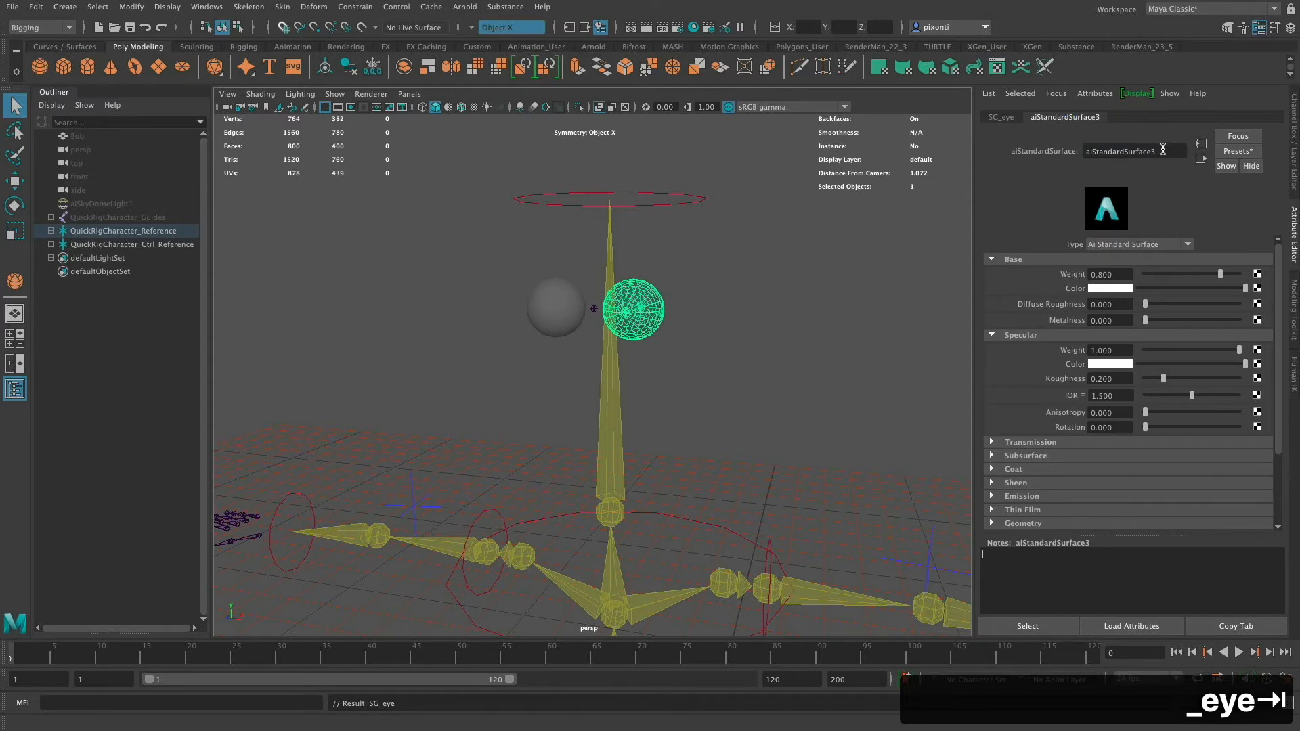
- Rename the eye's aiStandardSurface material to MAT_eye
{"action": "left_click_drag", "start_coordinate": [1168, 150], "coordinate": [1076, 147]}
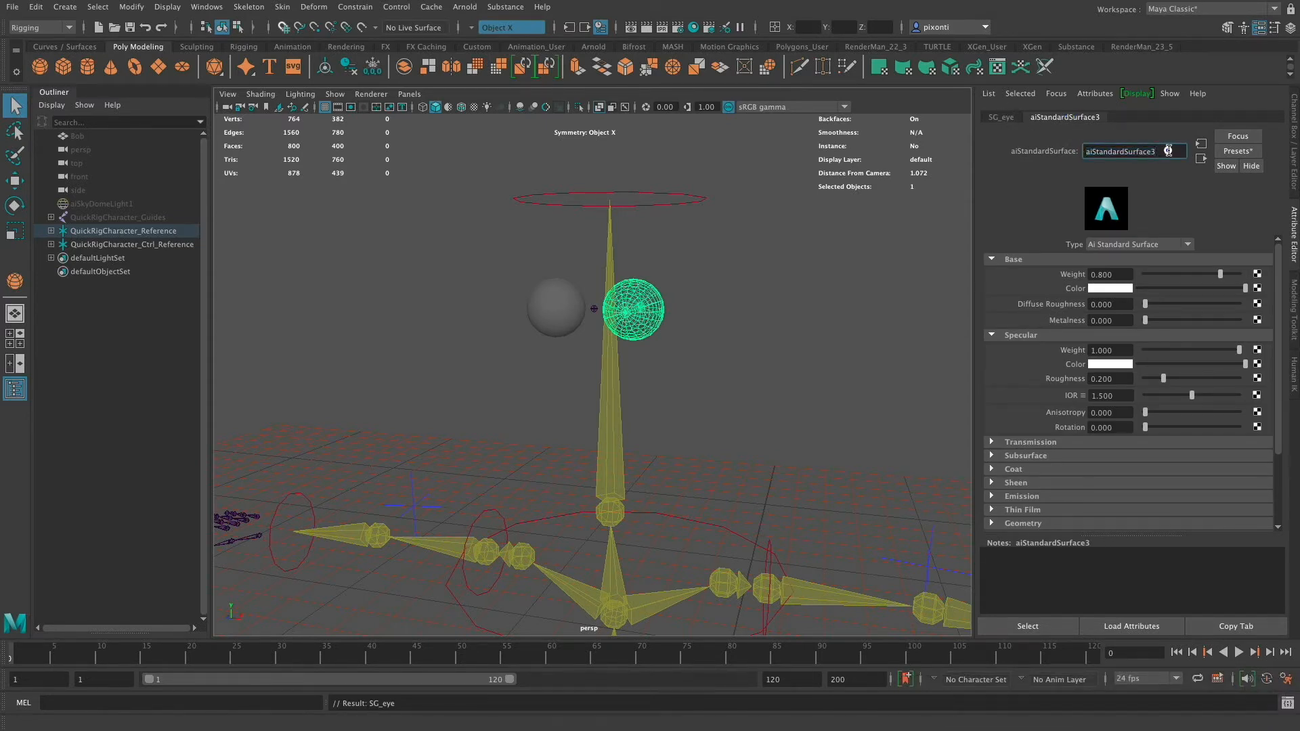
{"action": "type", "text": "MA"}
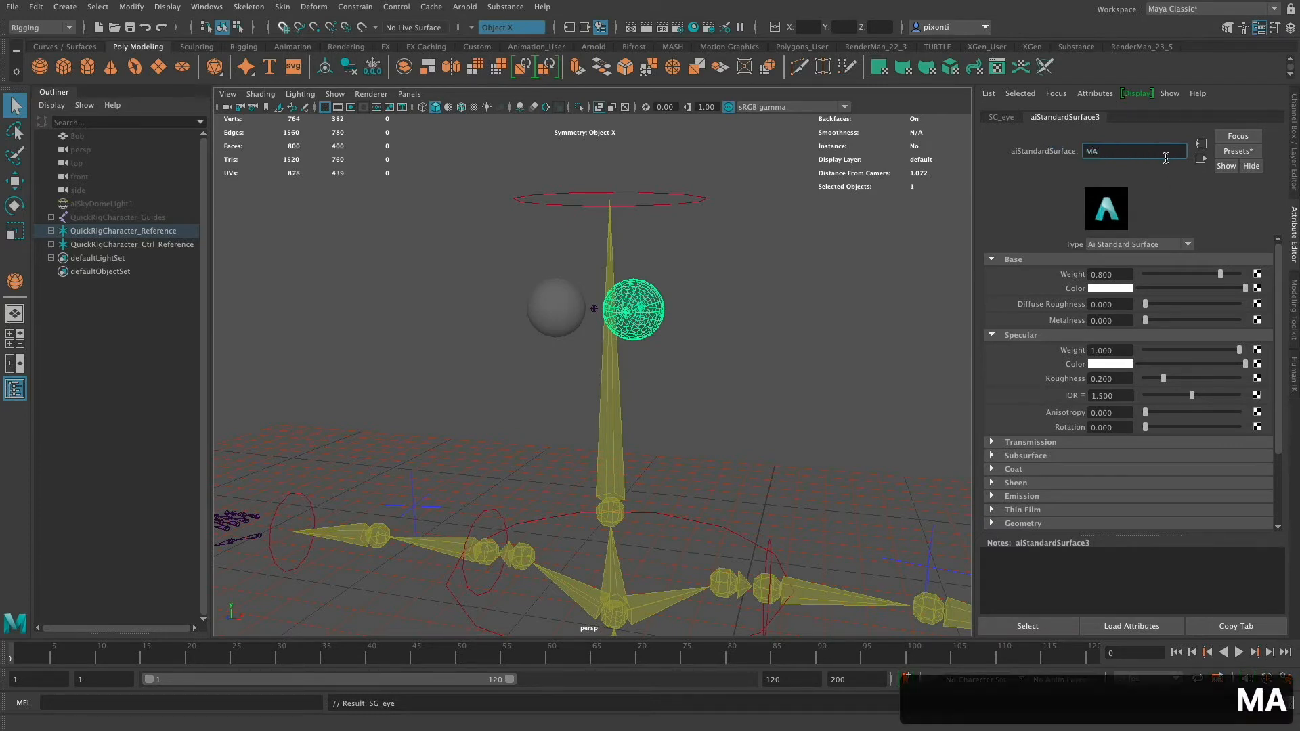
{"action": "key", "text": "BackSpace"}
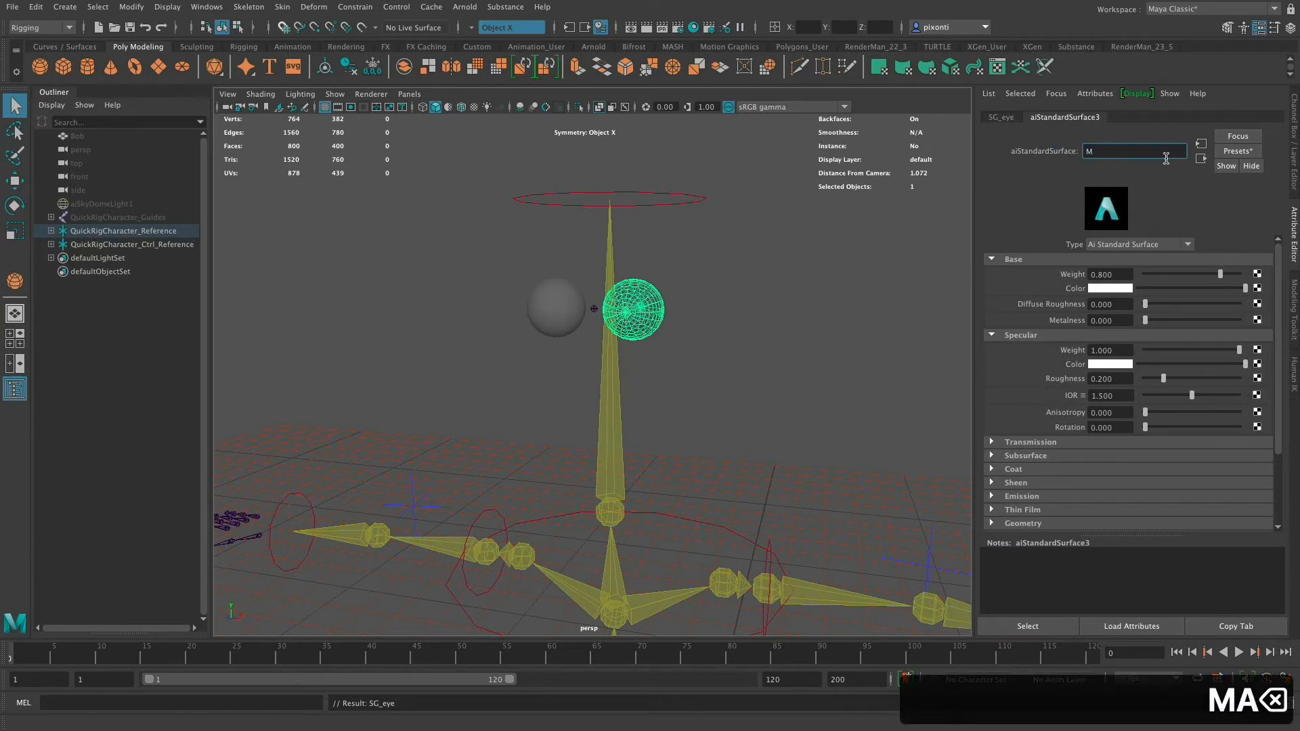
{"action": "type", "text": "AT_eye"}
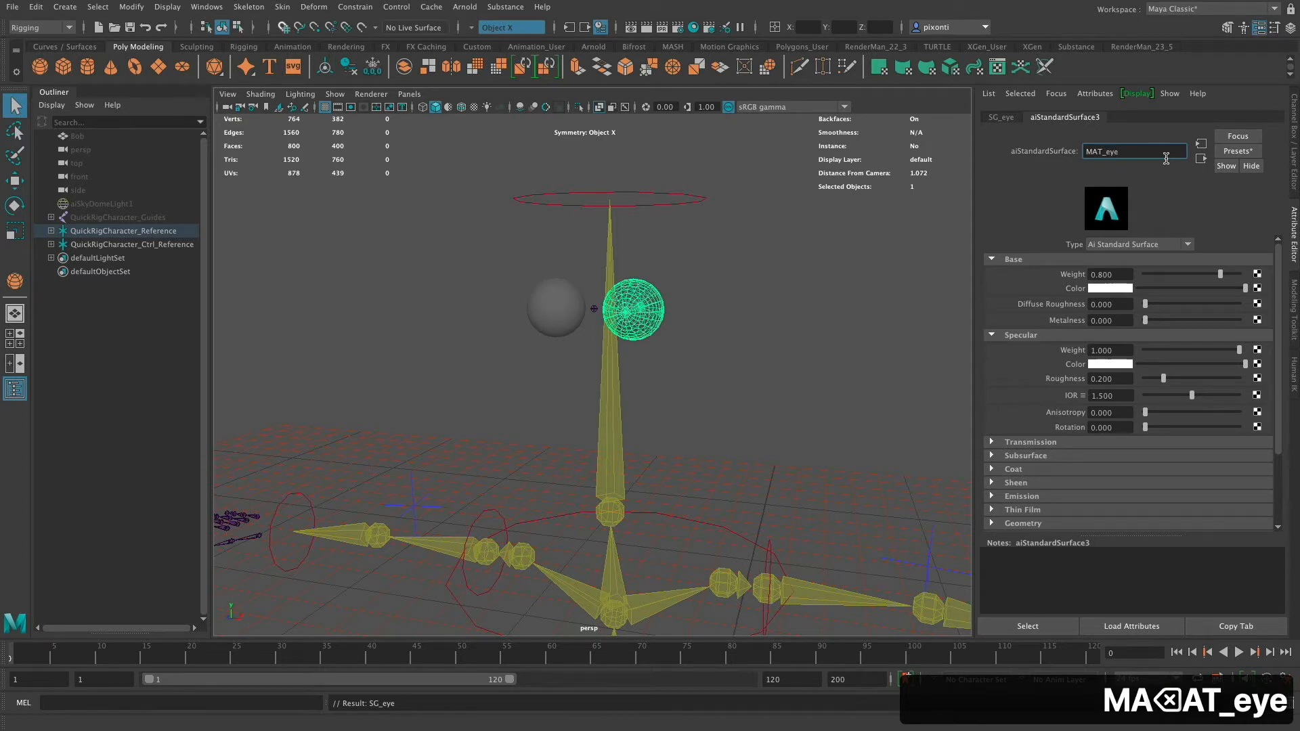
{"action": "left_click", "coordinate": [1002, 117]}
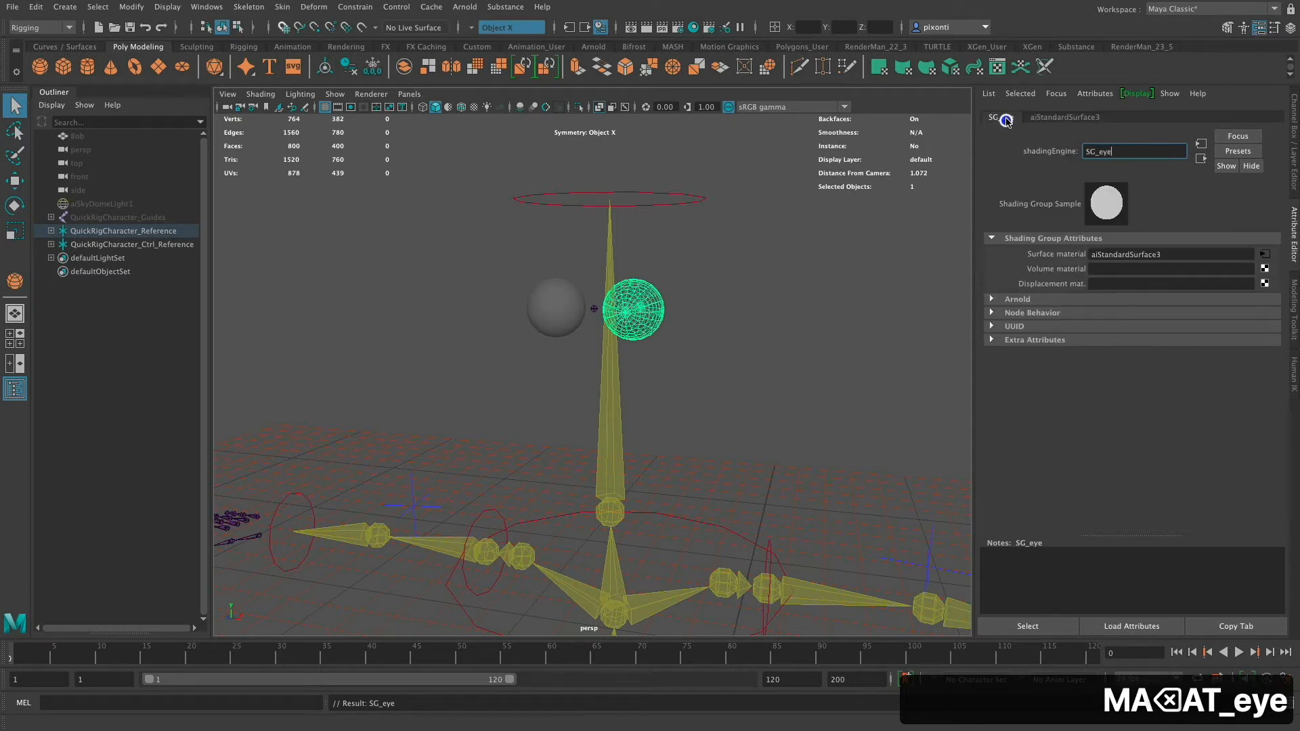
{"action": "left_click", "coordinate": [1065, 120]}
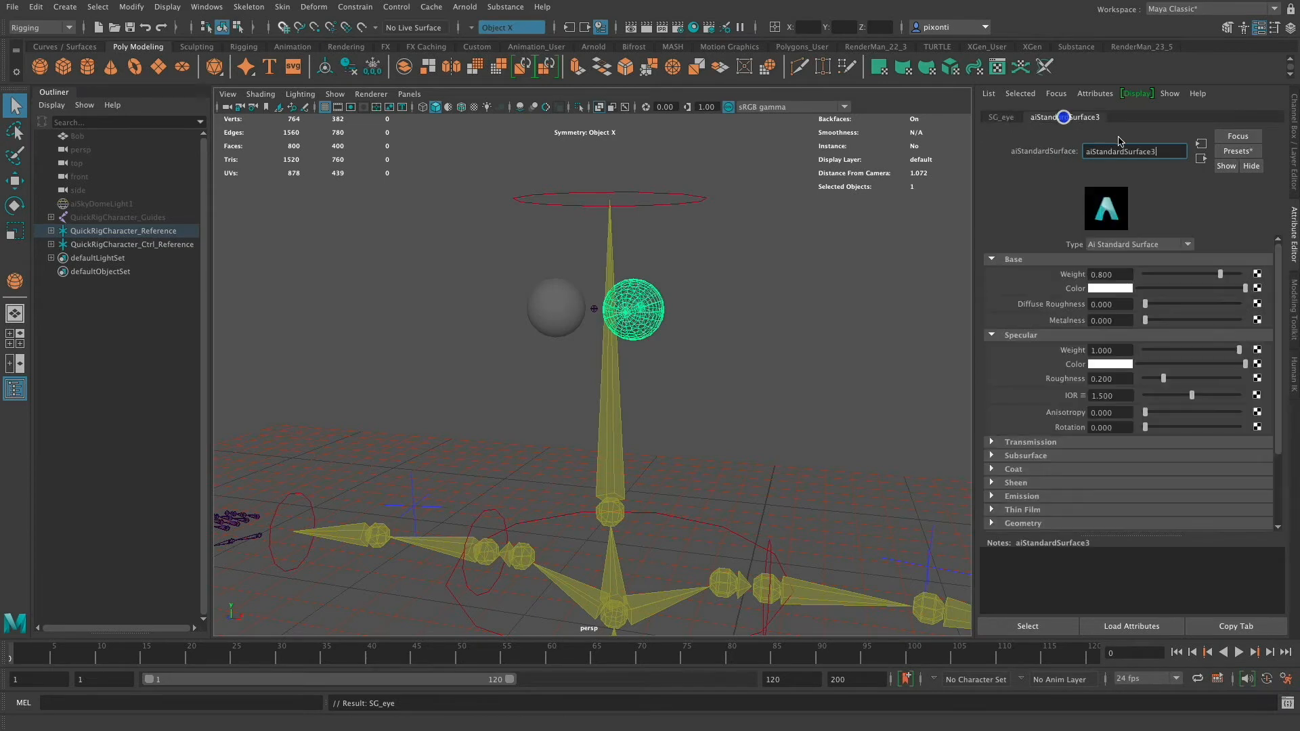
{"action": "double_click", "coordinate": [1163, 152]}
{"action": "type", "text": "T_eye"}
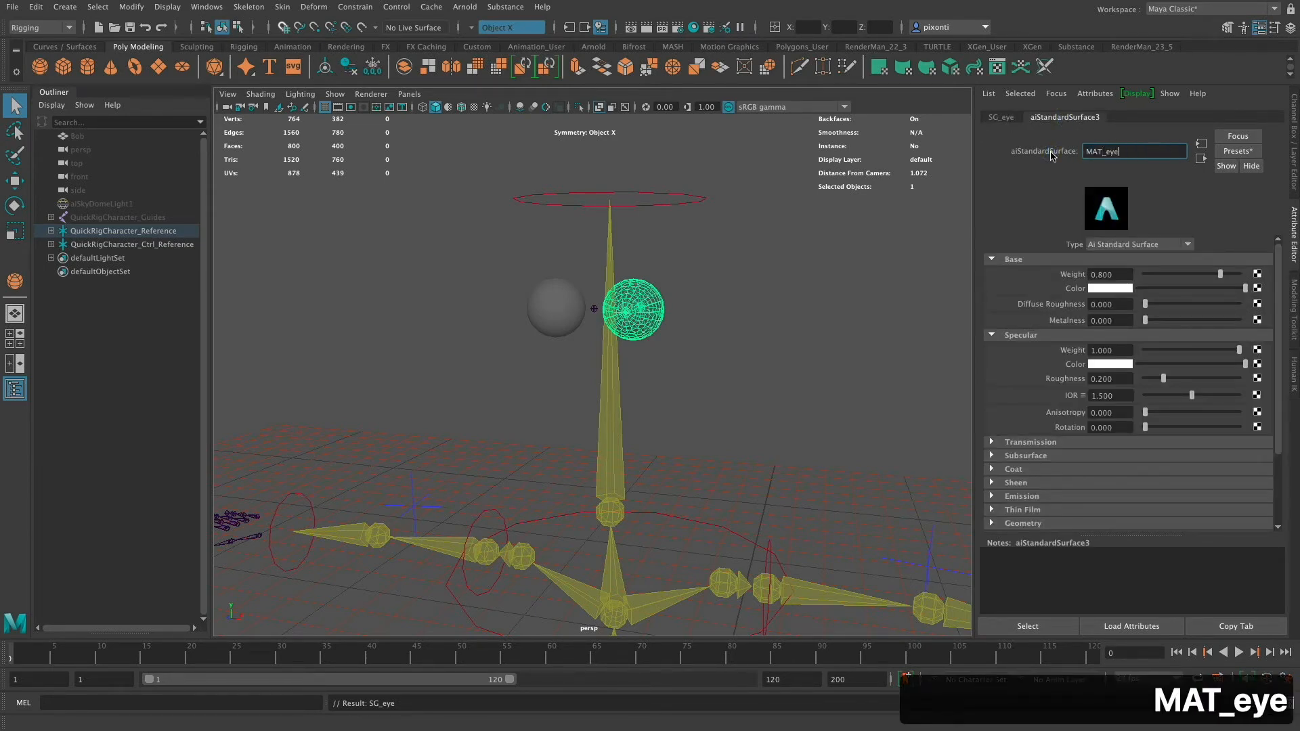
{"action": "key", "text": "Return"}
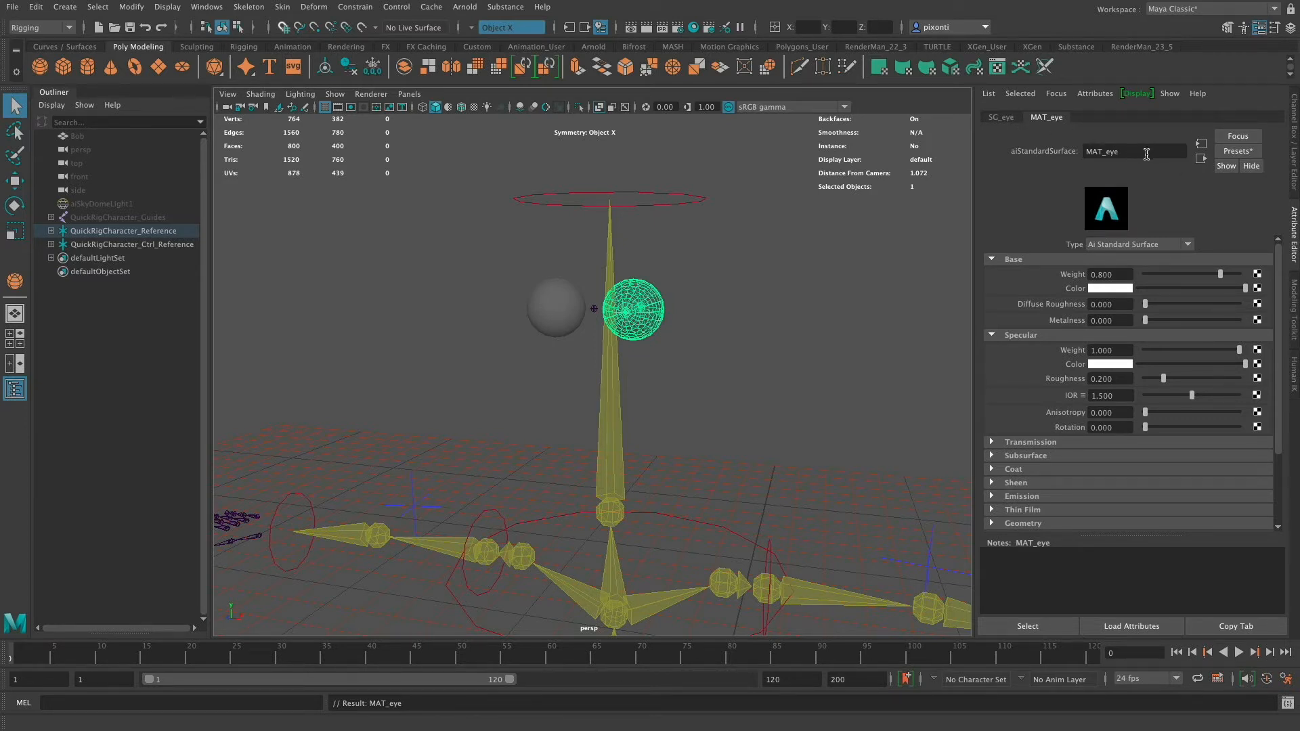
- Set the MAT_eye material's Metalness to 0.5
{"action": "left_click_drag", "start_coordinate": [1137, 151], "coordinate": [1080, 147]}
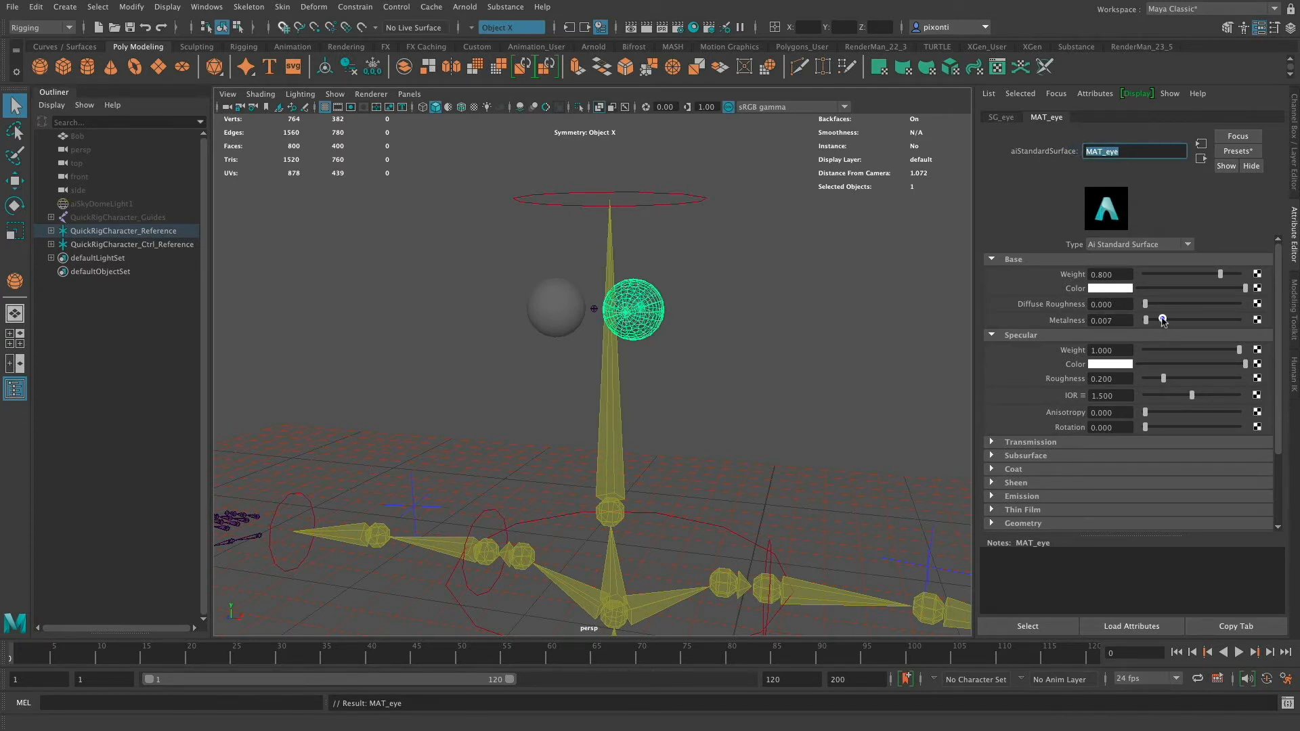
{"action": "left_click_drag", "start_coordinate": [1145, 320], "coordinate": [1187, 321]}
{"action": "double_click", "coordinate": [1103, 320]}
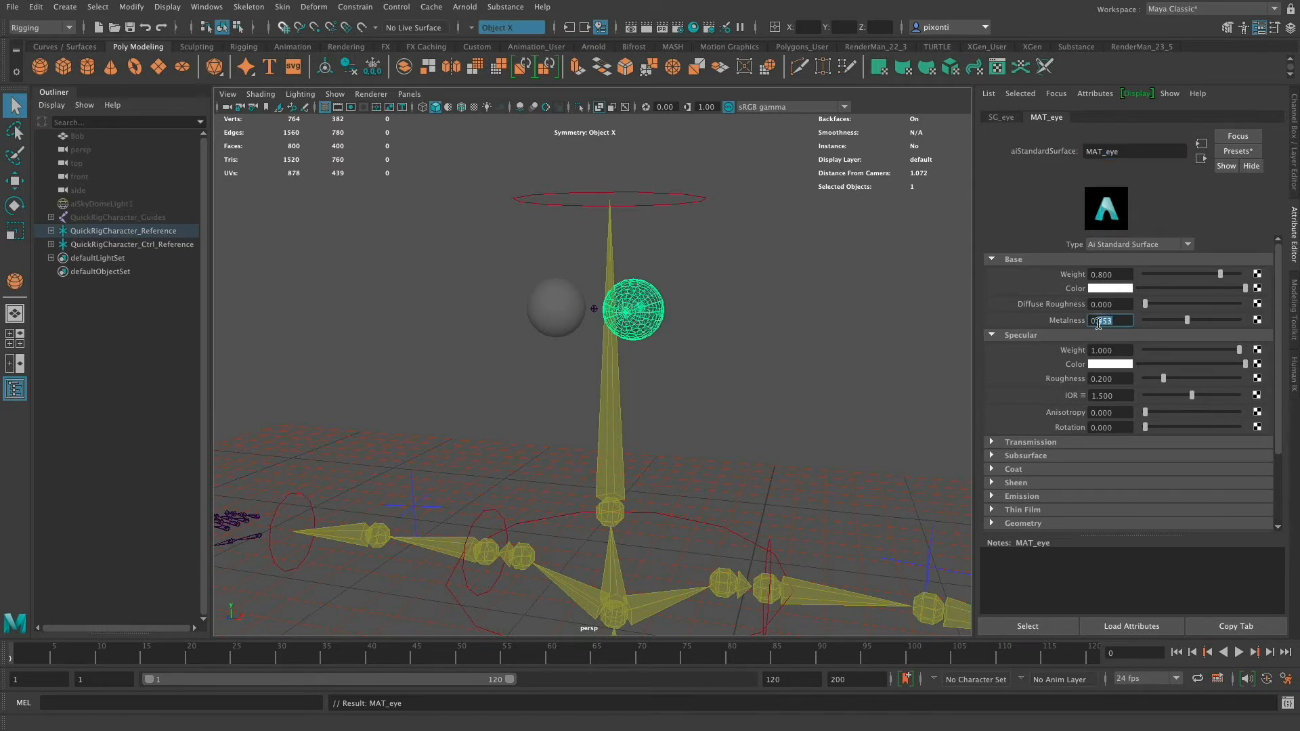
{"action": "type", "text": "5"}
{"action": "key", "text": "Tab"}
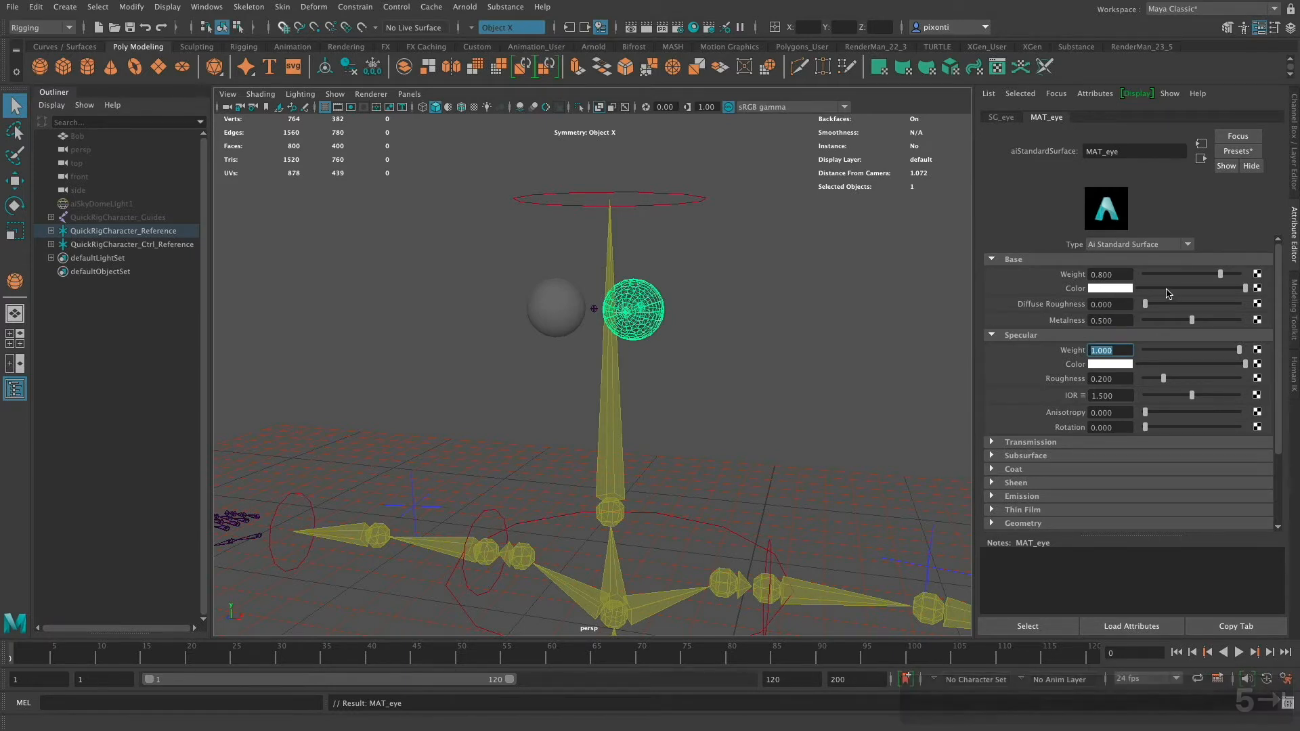
- Map a Ramp texture to the material's base Color
{"action": "left_click", "coordinate": [1257, 288]}
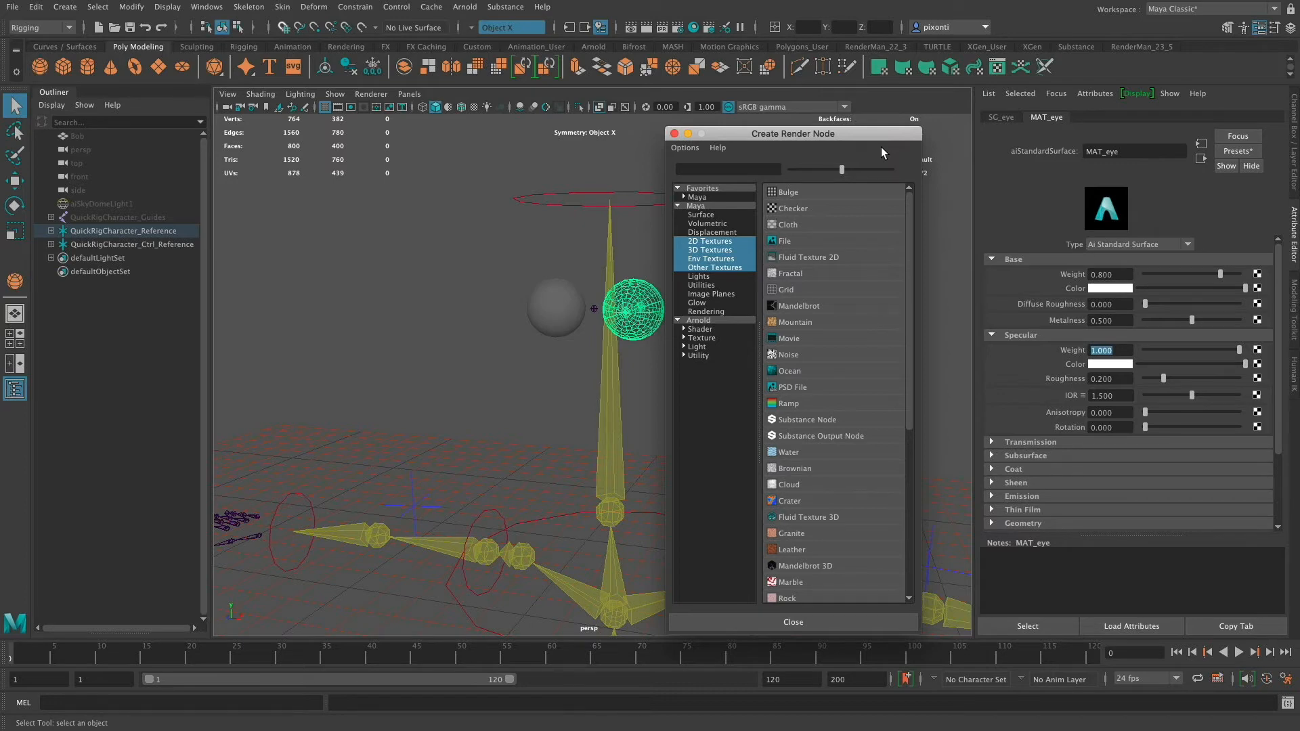
{"action": "left_click", "coordinate": [802, 403]}
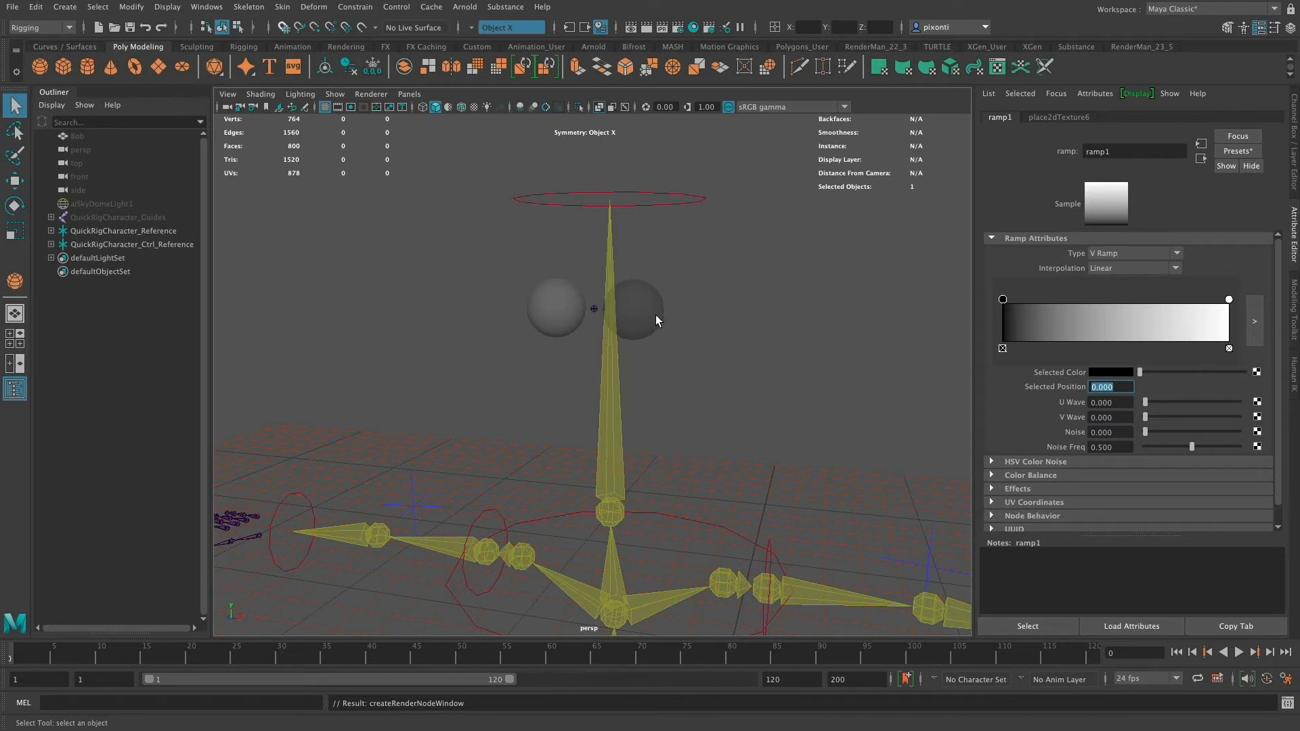
{"action": "mouse_move", "coordinate": [665, 315]}
{"action": "left_mouse_down", "text": "alt"}
{"action": "mouse_move", "coordinate": [650, 357]}
{"action": "mouse_move", "coordinate": [627, 334]}
{"action": "mouse_move", "coordinate": [644, 310]}
{"action": "left_mouse_up", "text": "alt"}
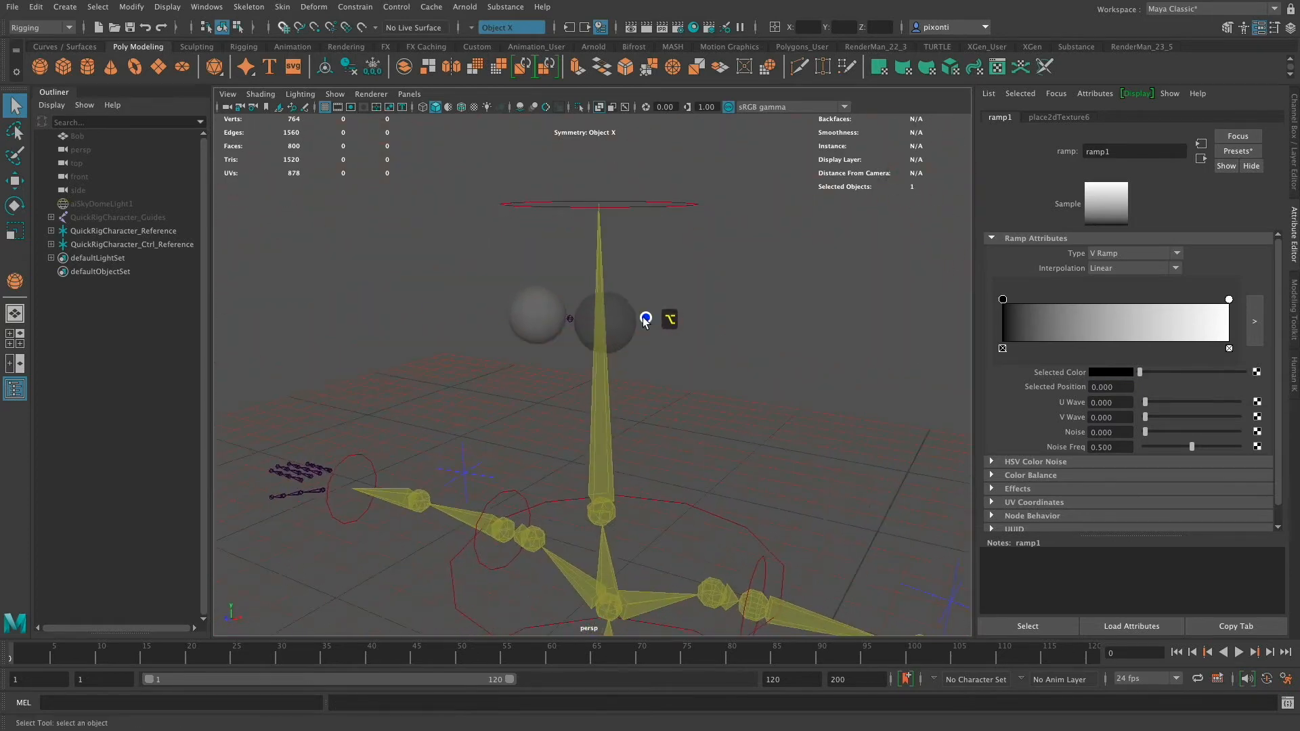
{"action": "right_click_drag", "start_coordinate": [643, 311], "coordinate": [760, 331], "text": "alt"}
{"action": "left_click_drag", "start_coordinate": [760, 331], "coordinate": [731, 377], "text": "alt"}
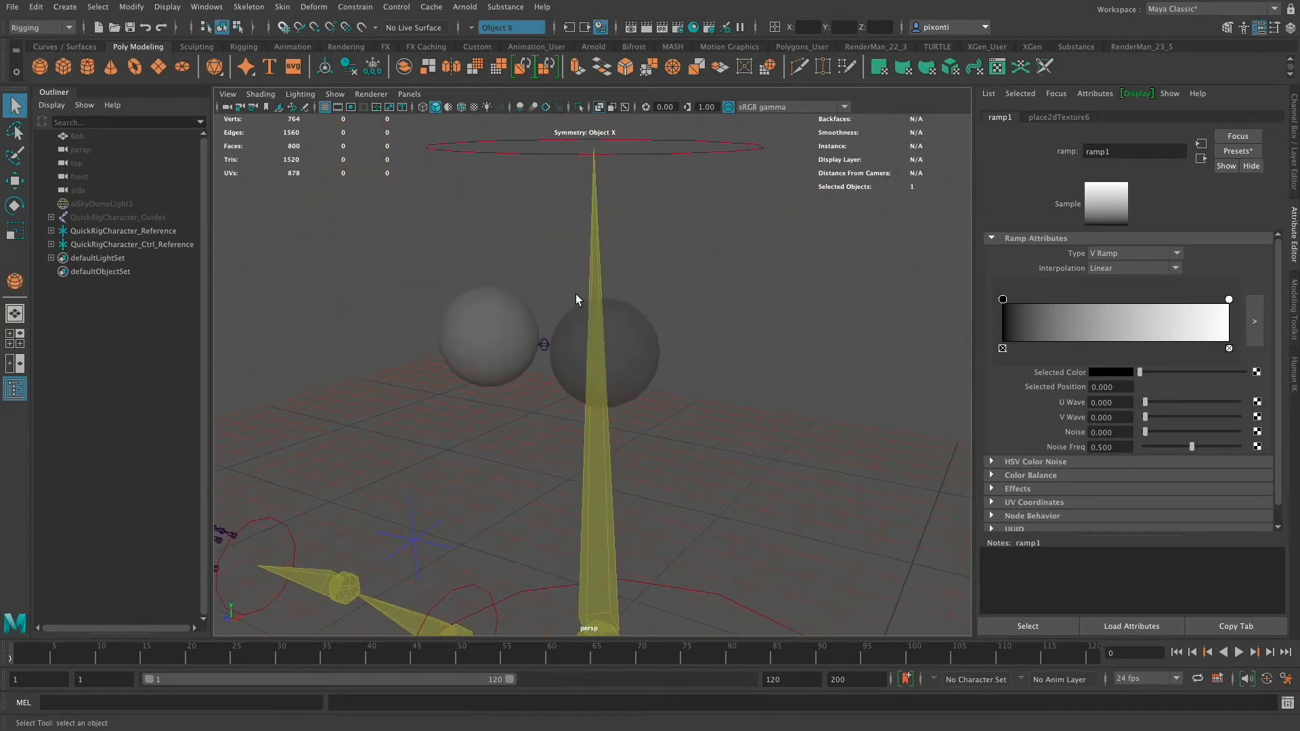
- Change the viewport shading so the ramp texture displays on the eye spheres
{"action": "left_click", "coordinate": [261, 94]}
{"action": "left_click", "coordinate": [270, 240]}
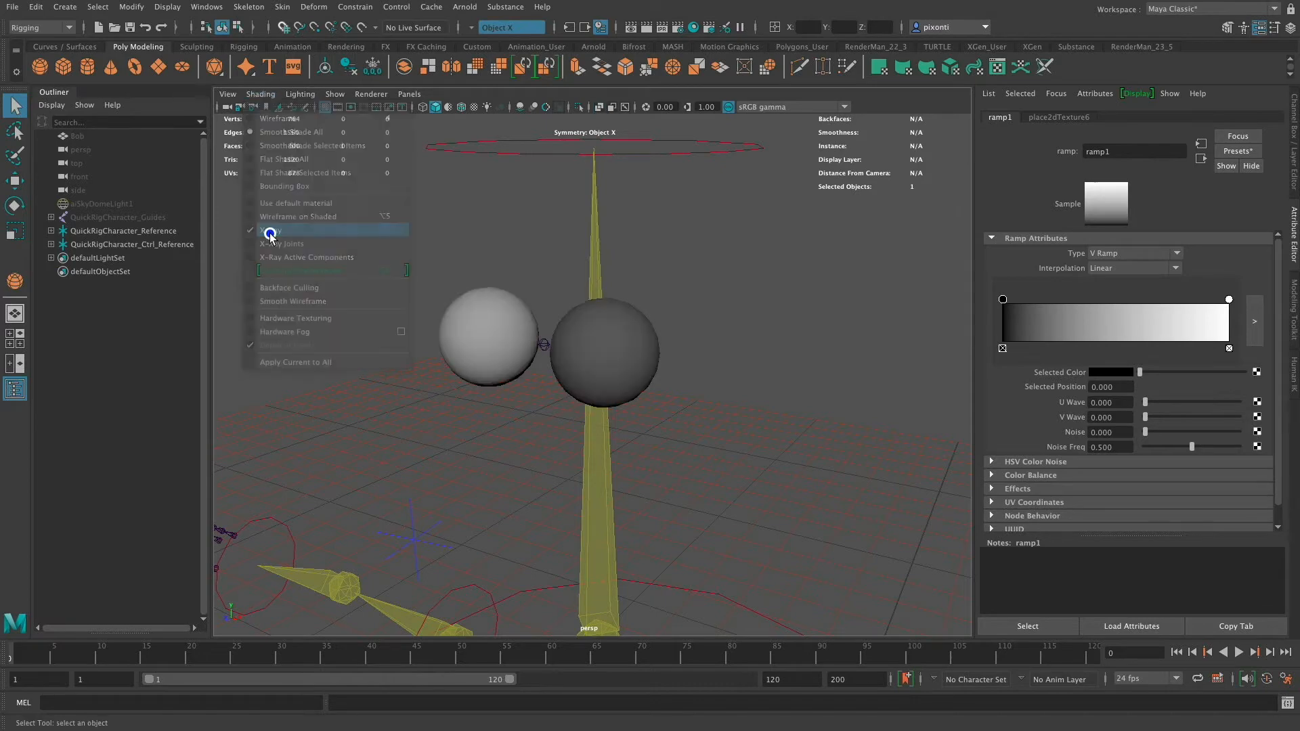
{"action": "left_click_drag", "start_coordinate": [630, 345], "coordinate": [677, 386], "text": "alt"}
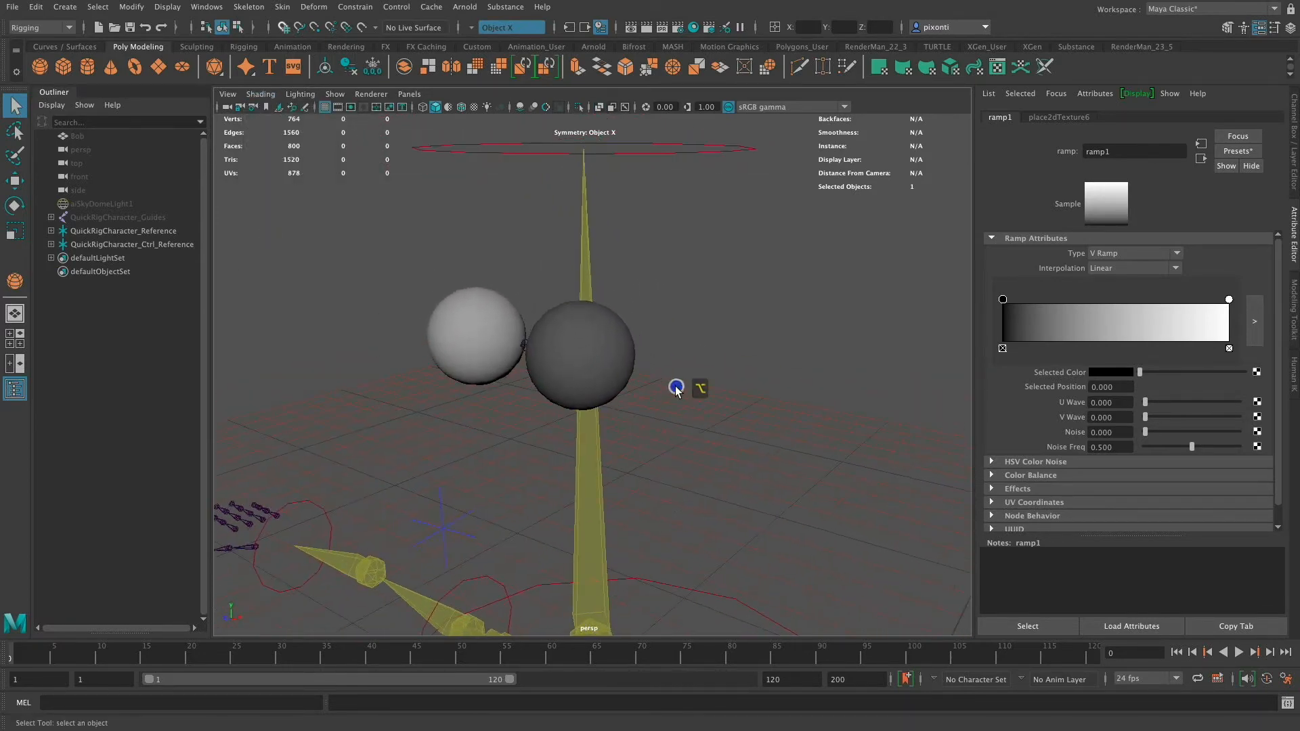
- Move the ramp's black colour marker to about position 0.415 and show textures in the viewport
{"action": "left_click_drag", "start_coordinate": [1004, 306], "coordinate": [1095, 306]}
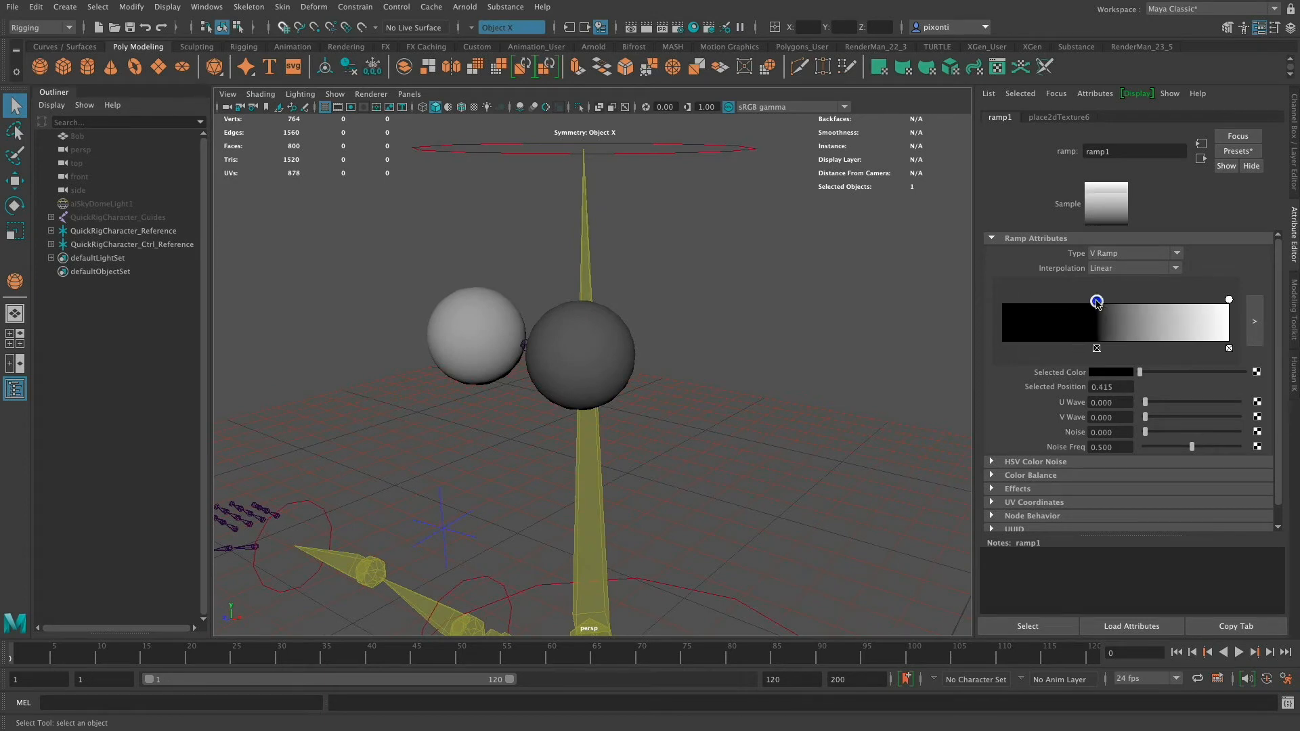
{"action": "mouse_move", "coordinate": [660, 359]}
{"action": "left_mouse_down", "text": "alt"}
{"action": "mouse_move", "coordinate": [596, 368]}
{"action": "mouse_move", "coordinate": [654, 352]}
{"action": "left_mouse_up", "text": "alt"}
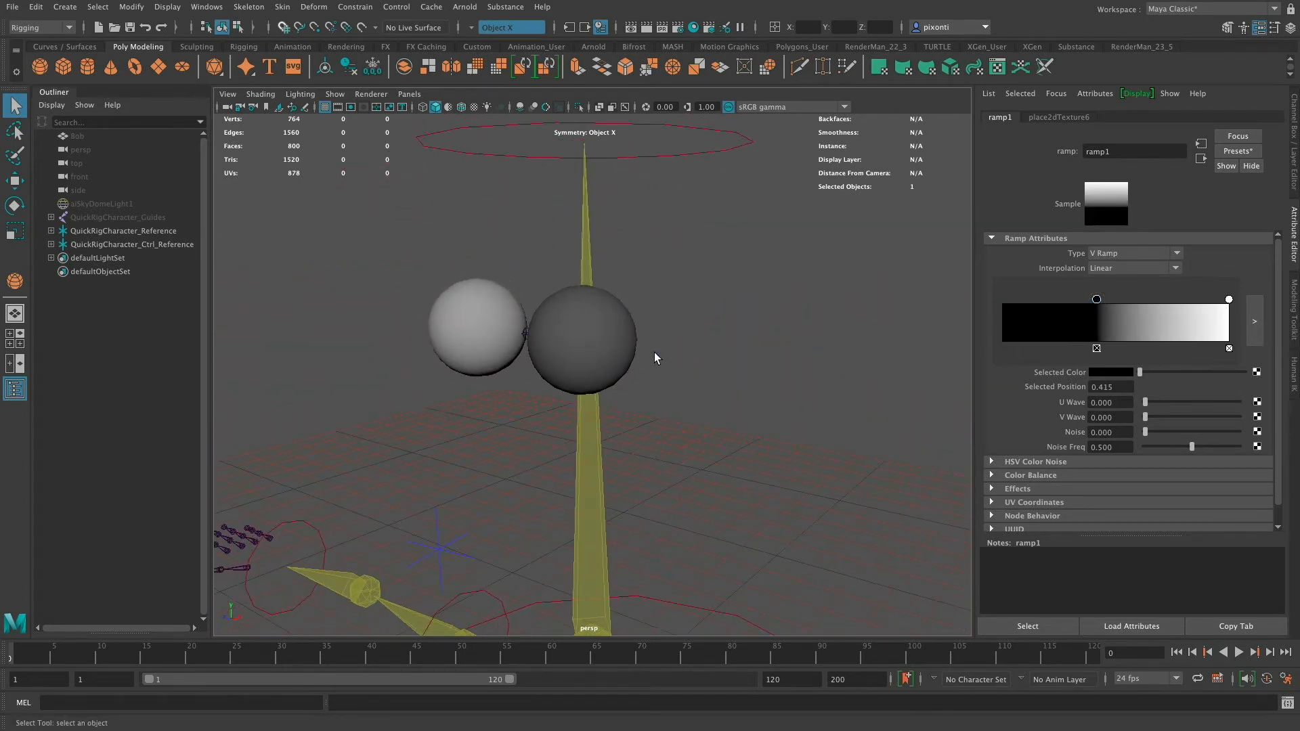
{"action": "key", "text": "6"}
{"action": "left_click_drag", "start_coordinate": [663, 312], "coordinate": [629, 377], "text": "alt"}
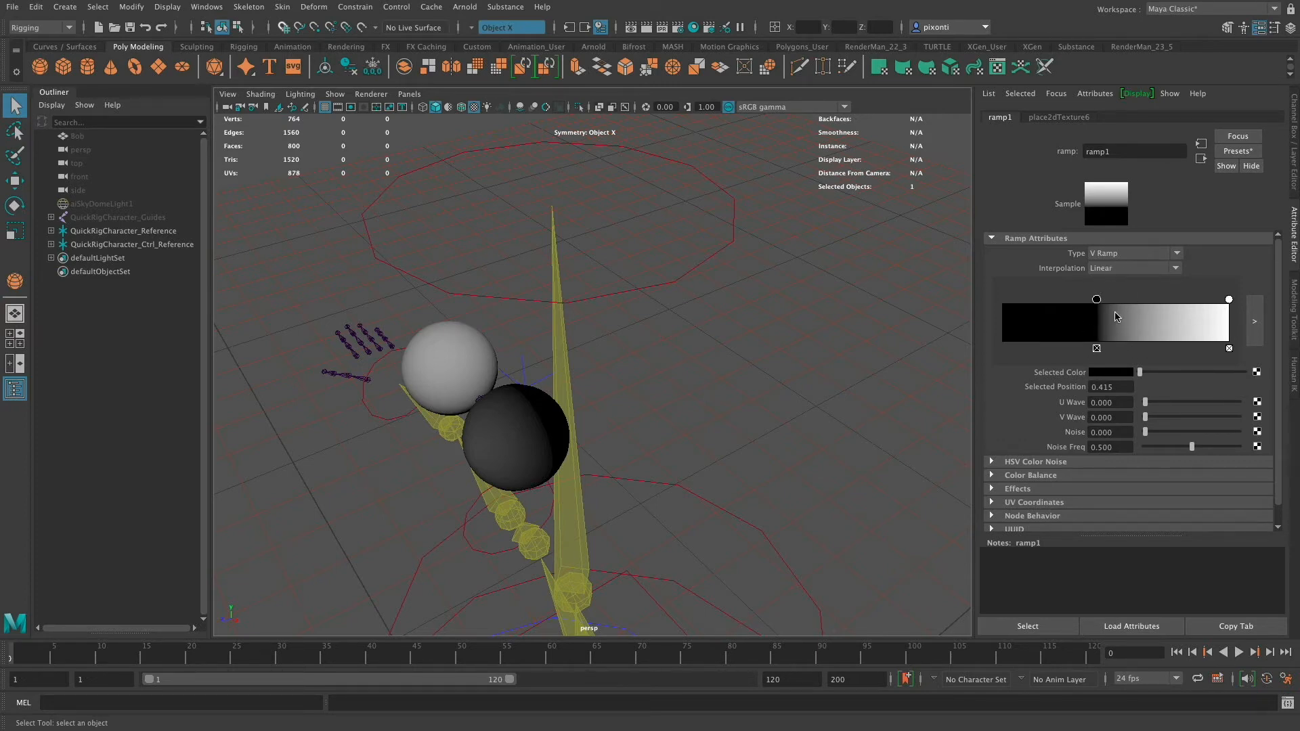
- Set the ramp's Interpolation to None and rearrange its markers so the whole ramp is white
{"action": "left_click", "coordinate": [1119, 268]}
{"action": "left_click", "coordinate": [1112, 283]}
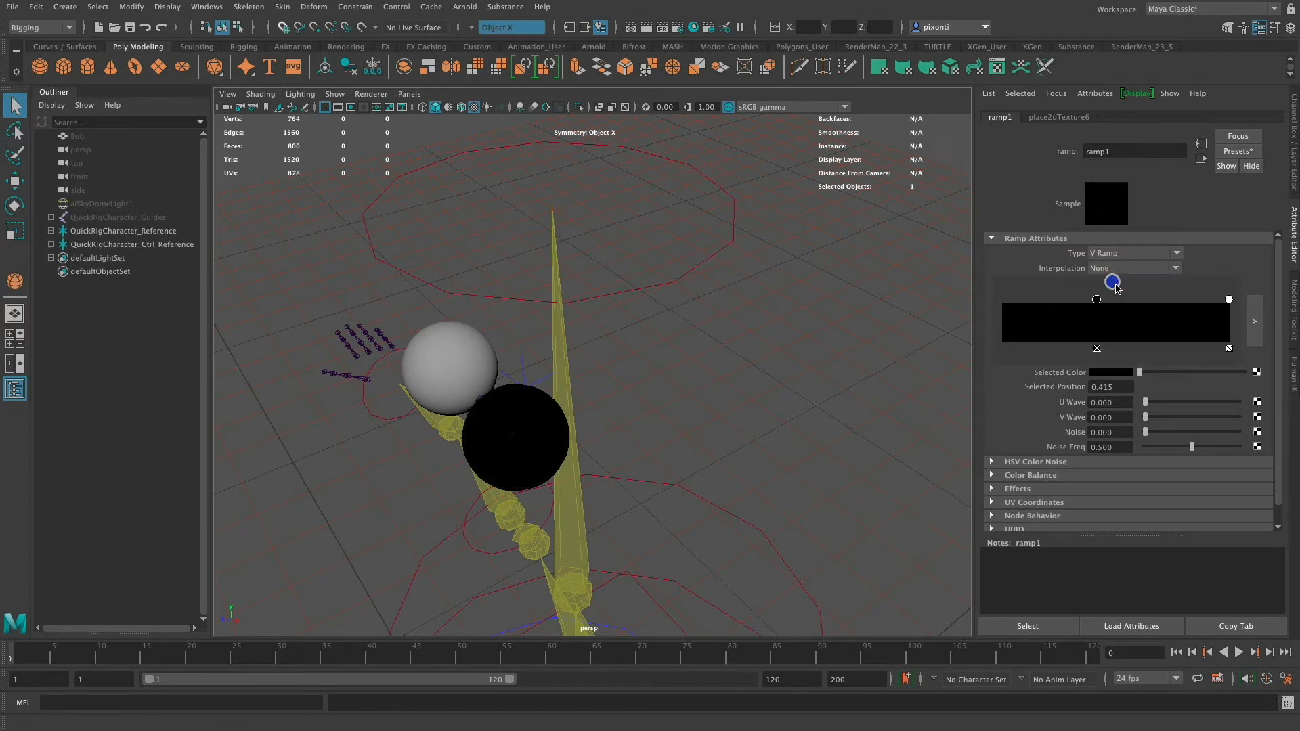
{"action": "left_click_drag", "start_coordinate": [1225, 302], "coordinate": [1008, 301]}
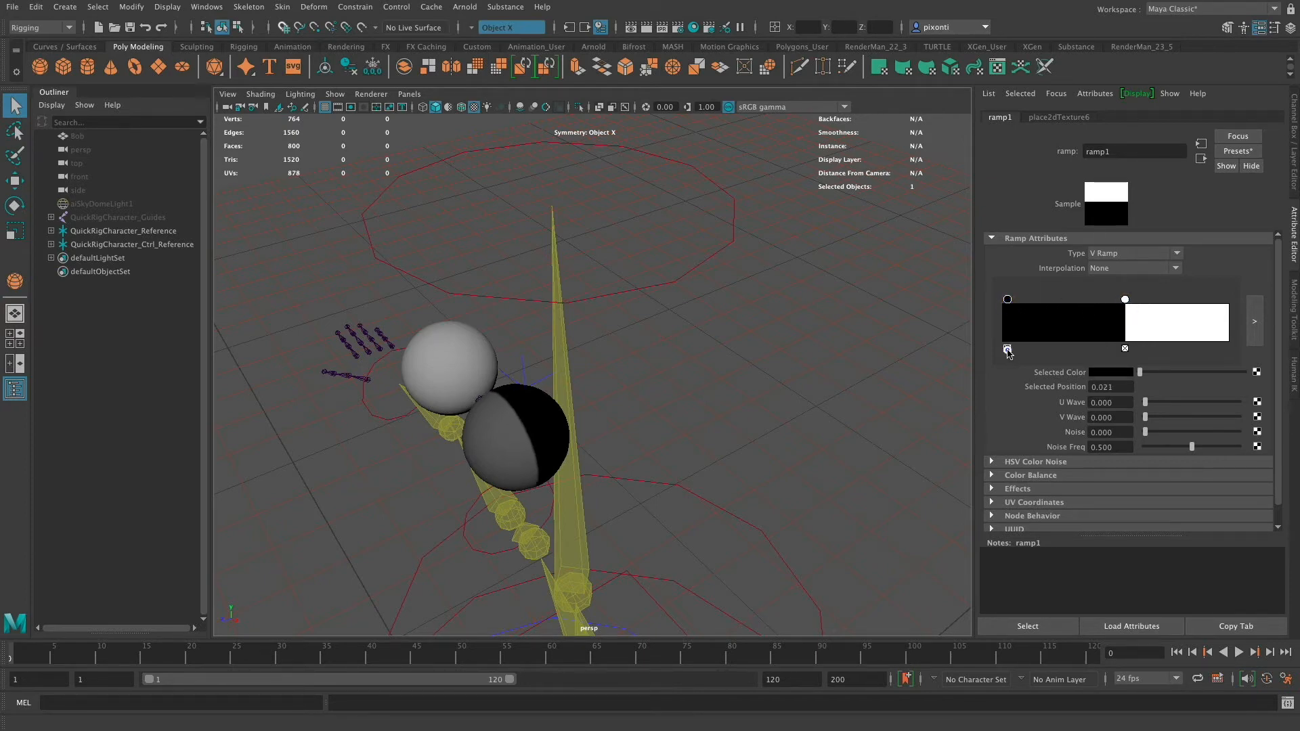
{"action": "left_click", "coordinate": [1008, 349]}
{"action": "left_click_drag", "start_coordinate": [1124, 299], "coordinate": [989, 302]}
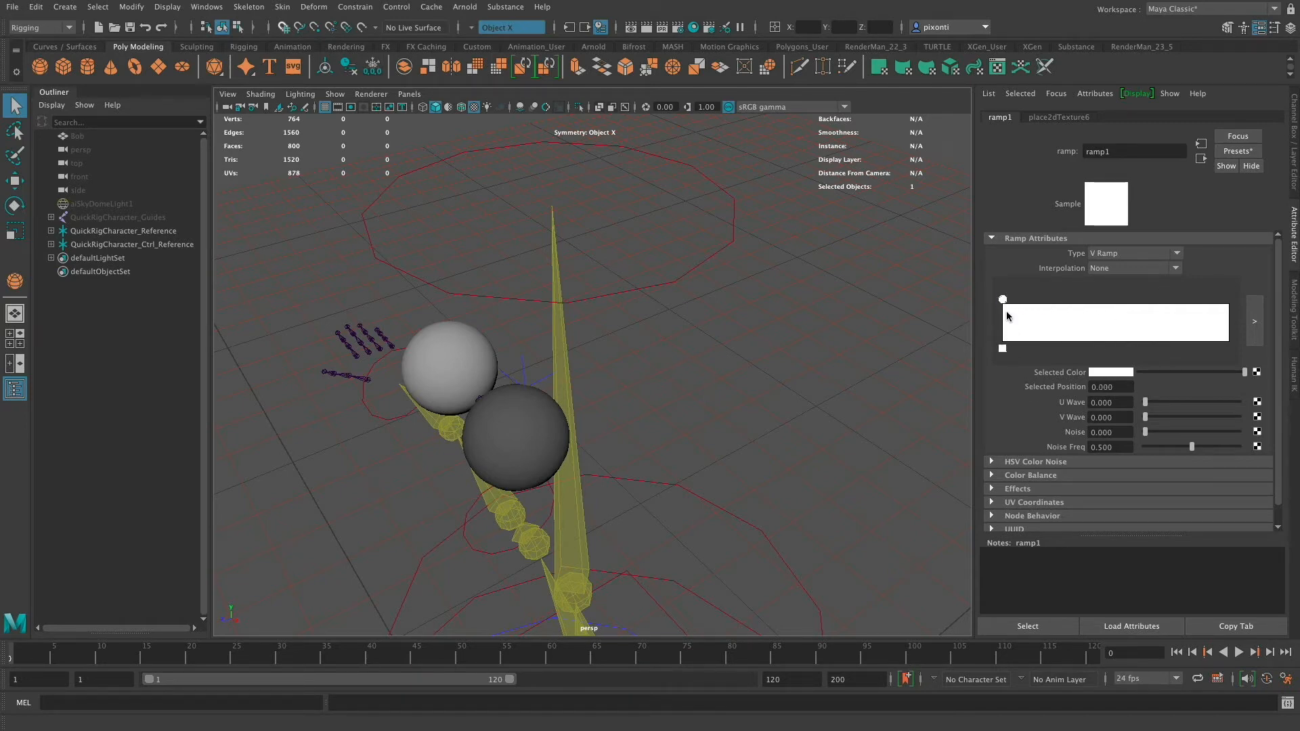
- Add a green colour entry near the ramp's end, at about position 0.758, for the iris
{"action": "left_click", "coordinate": [1188, 322]}
{"action": "left_click_drag", "start_coordinate": [1178, 302], "coordinate": [1165, 302]}
{"action": "left_click", "coordinate": [1112, 373]}
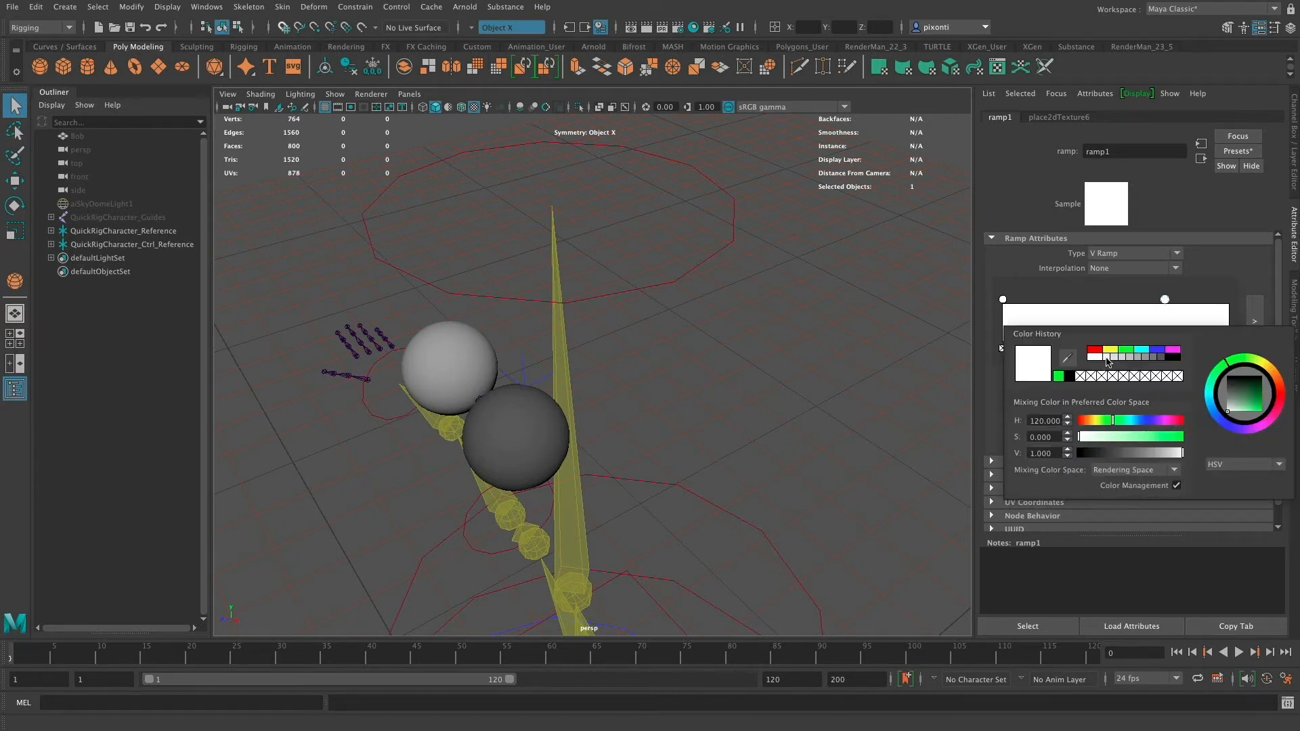
{"action": "left_click", "coordinate": [1125, 350]}
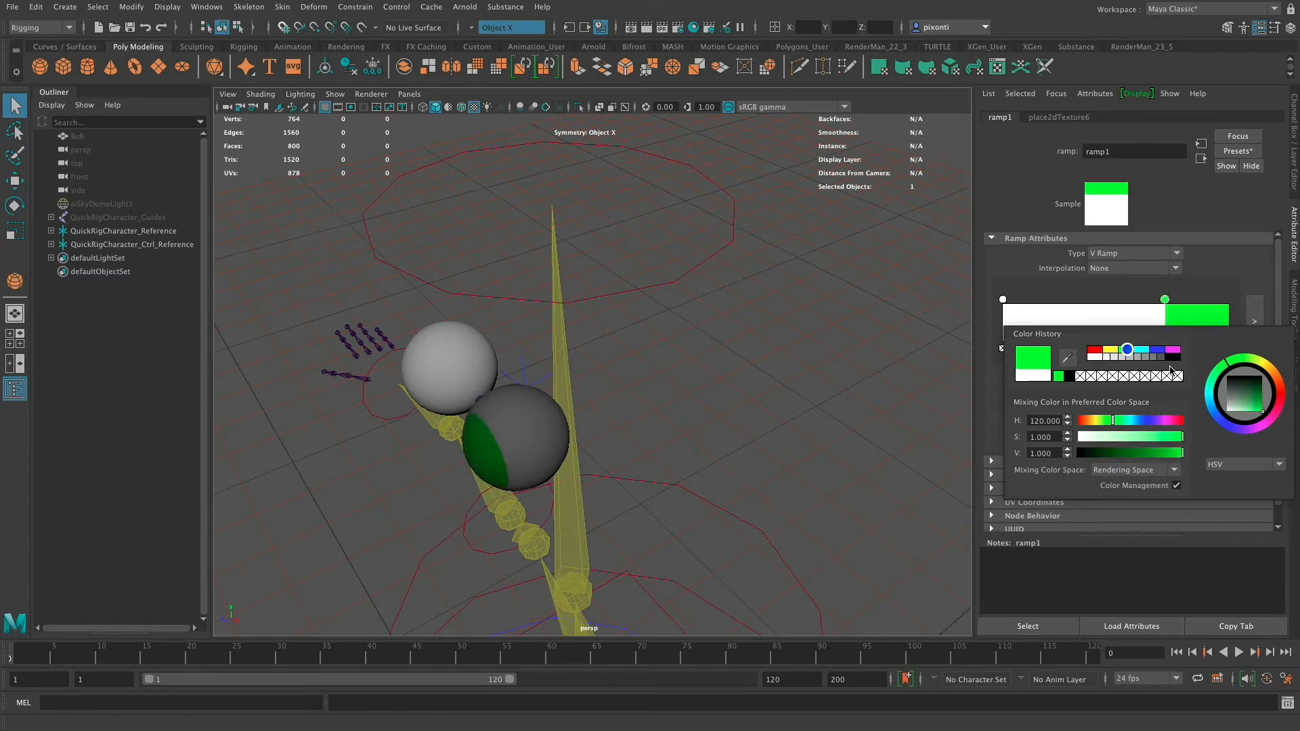
{"action": "left_click_drag", "start_coordinate": [1164, 300], "coordinate": [1175, 301]}
- Add a black colour entry at the ramp's end, at about position 0.863, for the pupil
{"action": "left_click_drag", "start_coordinate": [609, 433], "coordinate": [717, 432], "text": "alt"}
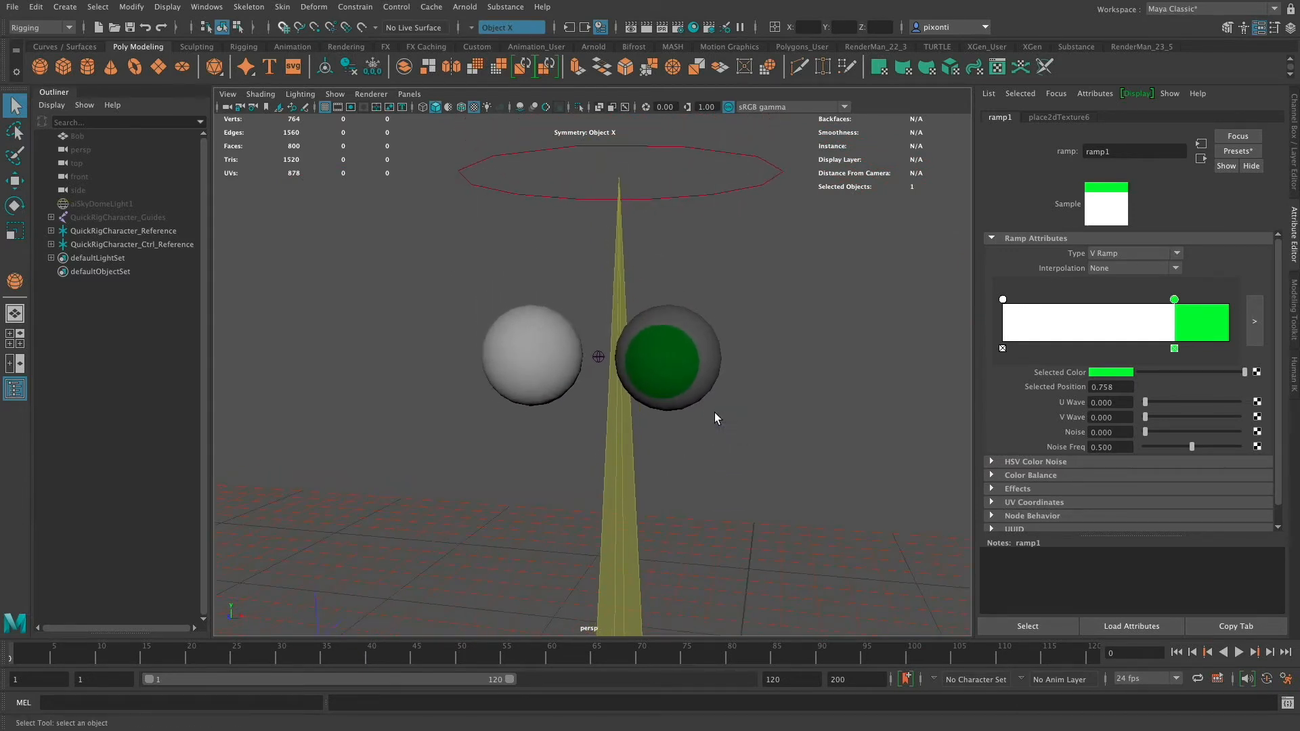
{"action": "left_click", "coordinate": [1217, 320]}
{"action": "left_click_drag", "start_coordinate": [1219, 319], "coordinate": [1212, 319]}
{"action": "left_click", "coordinate": [1115, 374]}
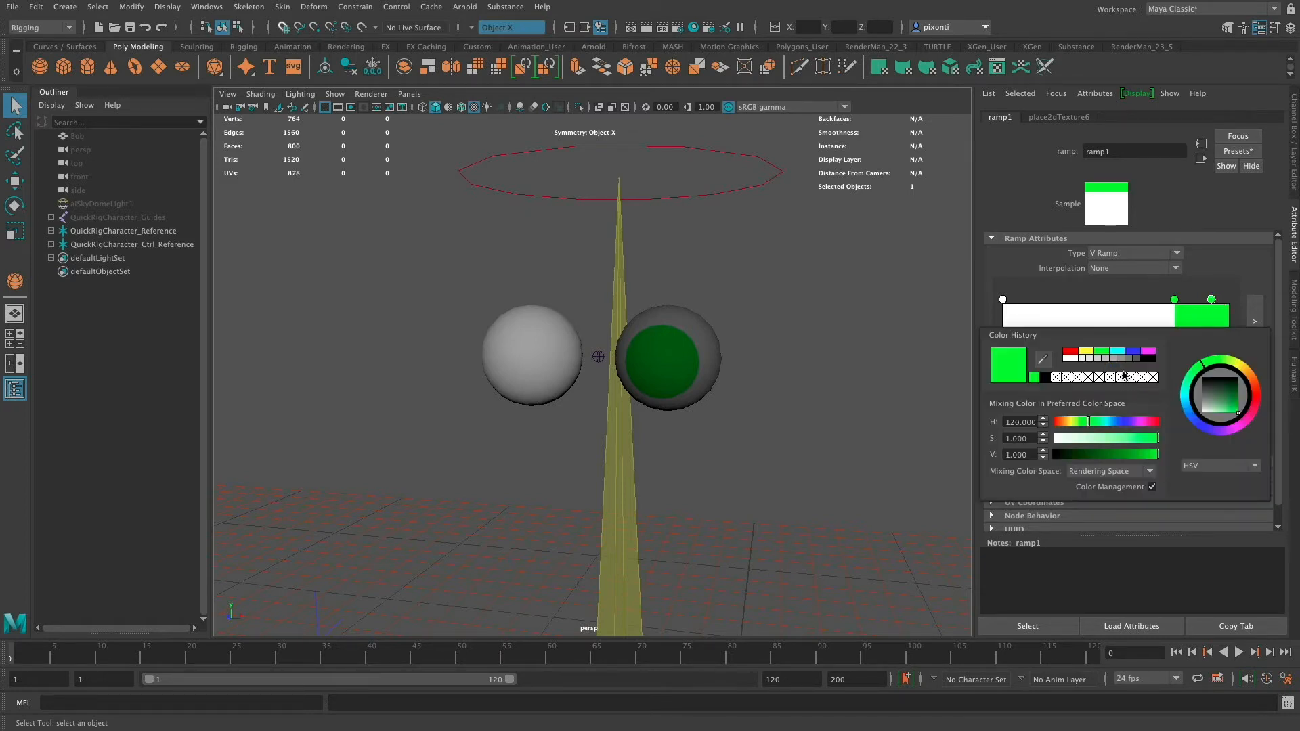
{"action": "left_click", "coordinate": [1150, 362]}
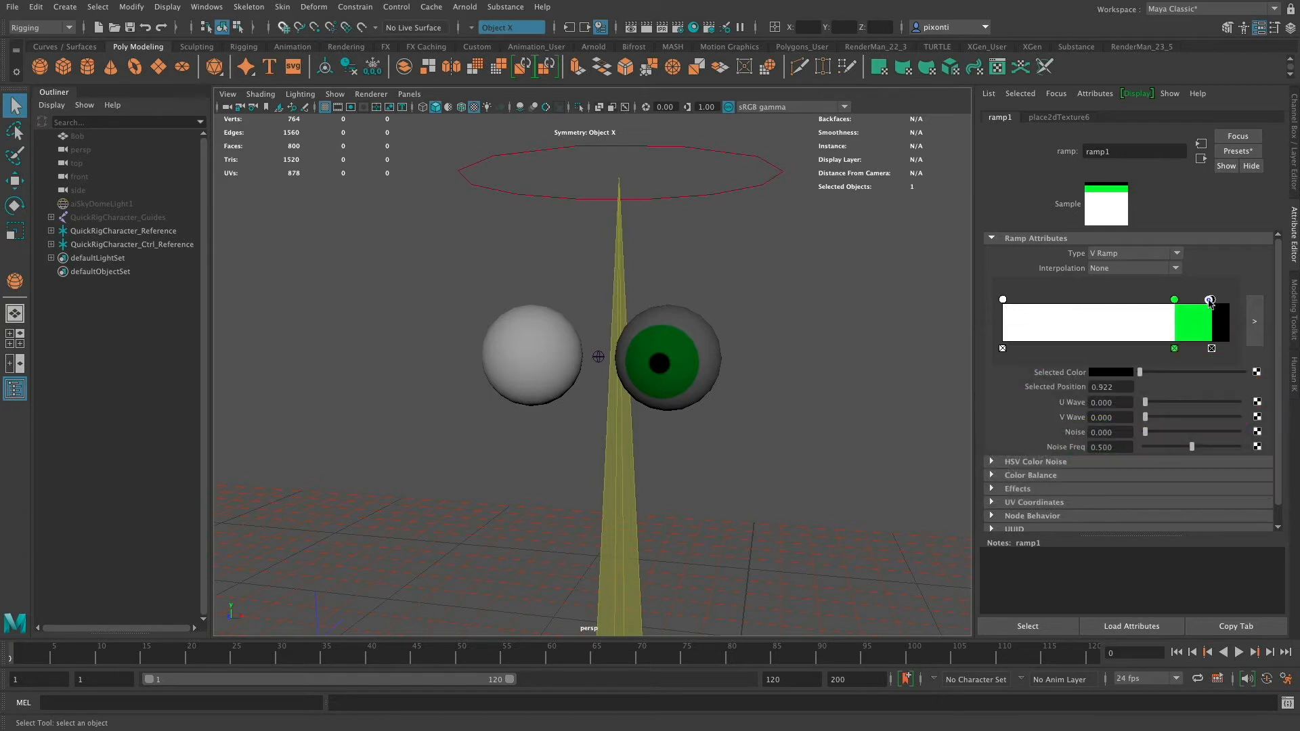
{"action": "mouse_move", "coordinate": [1206, 304]}
{"action": "left_mouse_down"}
{"action": "mouse_move", "coordinate": [1184, 305]}
{"action": "mouse_move", "coordinate": [1201, 303]}
{"action": "left_mouse_up"}
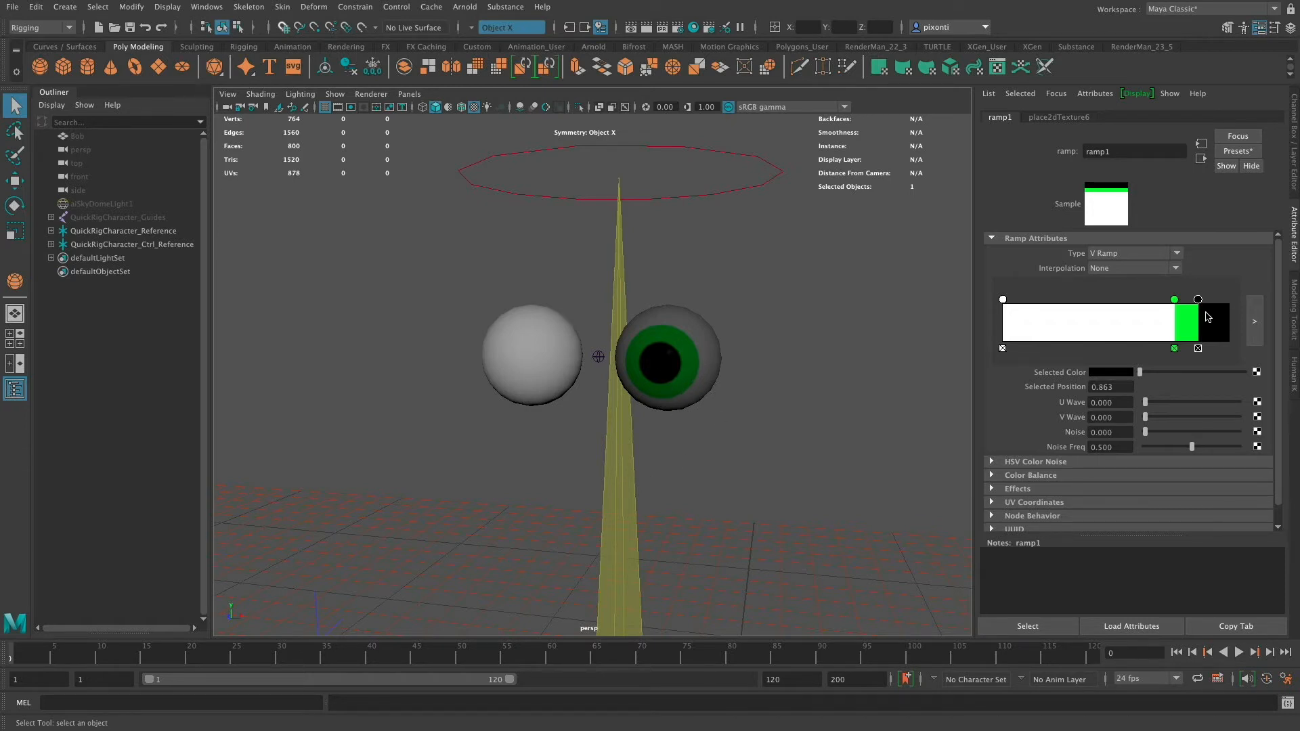
- Assign the MAT_eye material to the RightEye sphere
{"action": "left_click", "coordinate": [545, 357]}
{"action": "right_click", "coordinate": [546, 359]}
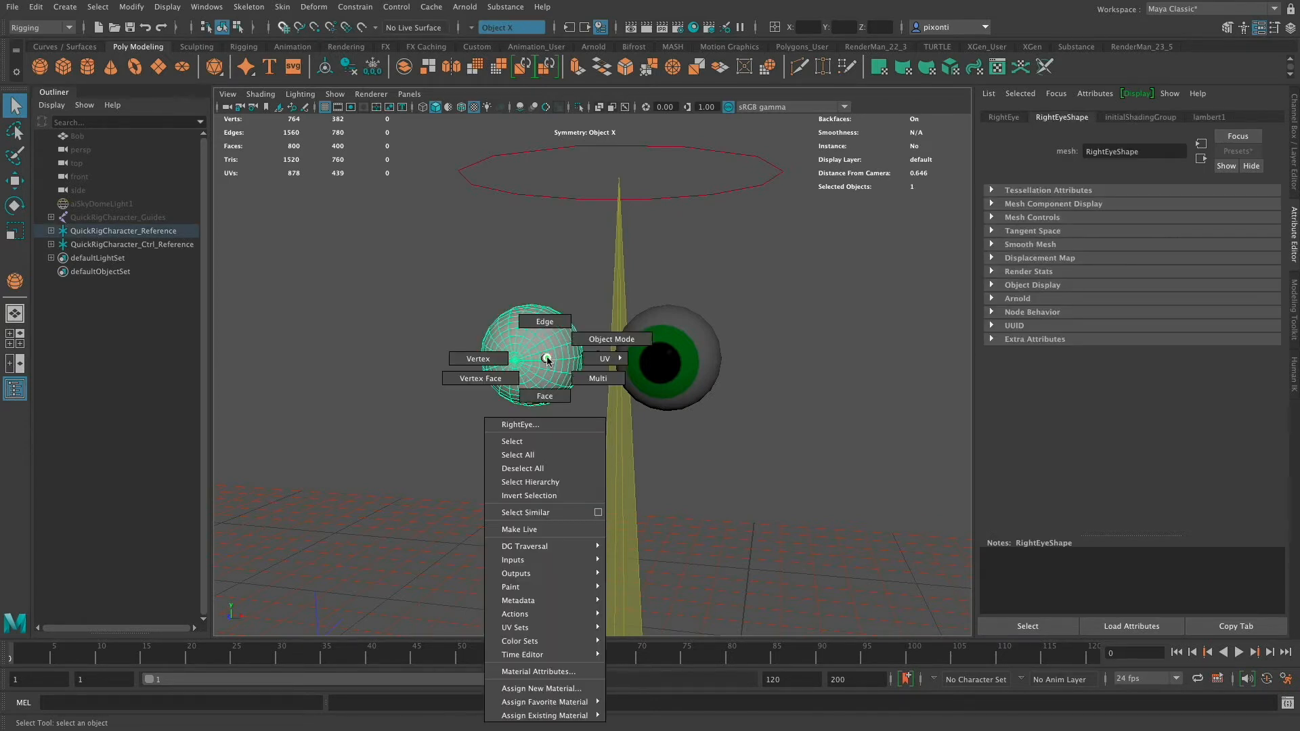
{"action": "mouse_move", "coordinate": [568, 716]}
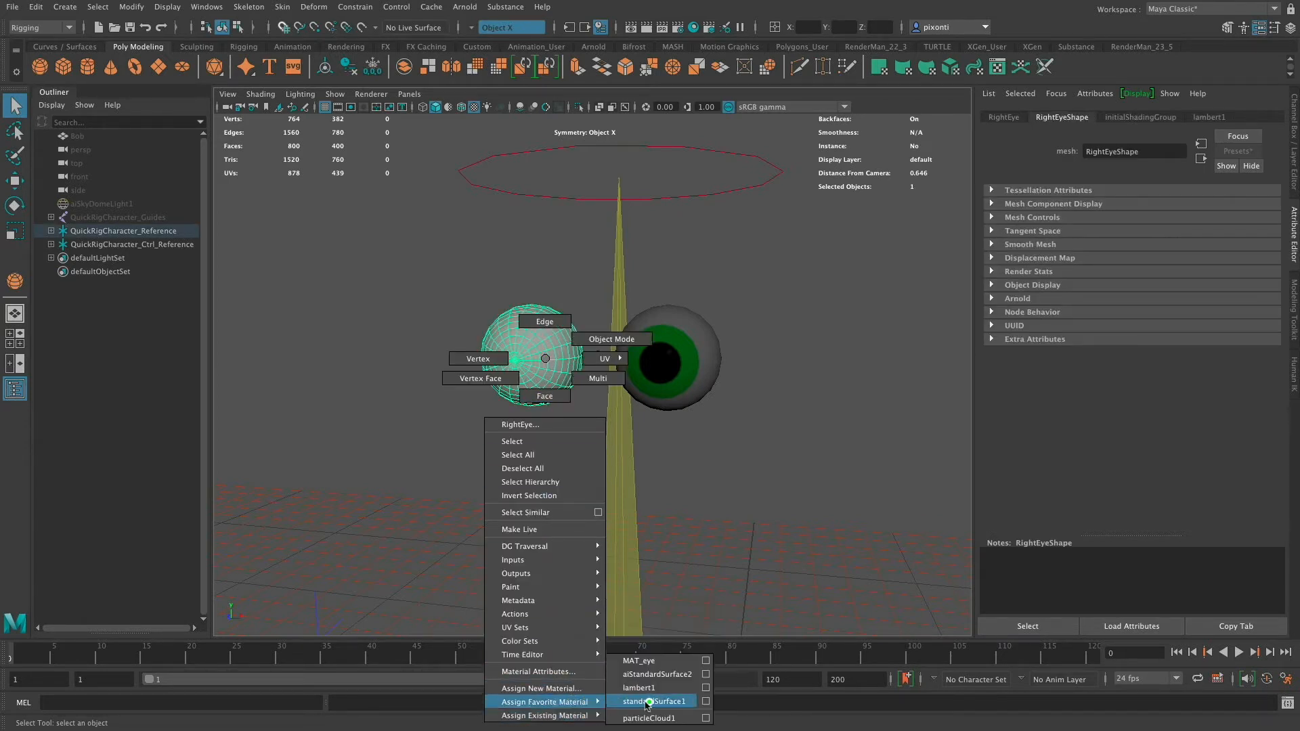
{"action": "left_click", "coordinate": [654, 661]}
- Select the LeftEye sphere and open its MAT_eye material attributes
{"action": "left_click", "coordinate": [757, 395]}
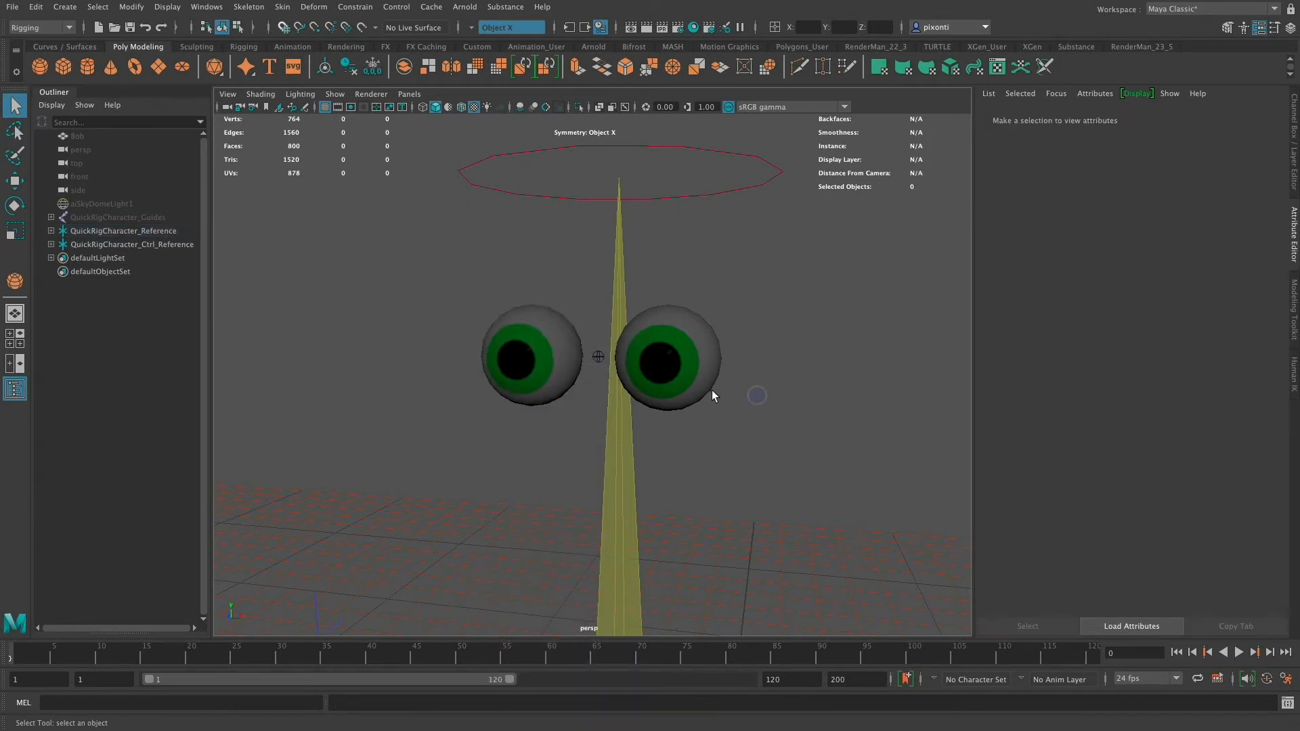
{"action": "left_click_drag", "start_coordinate": [750, 394], "coordinate": [755, 406], "text": "alt"}
{"action": "left_click", "coordinate": [737, 350]}
{"action": "left_click", "coordinate": [794, 365]}
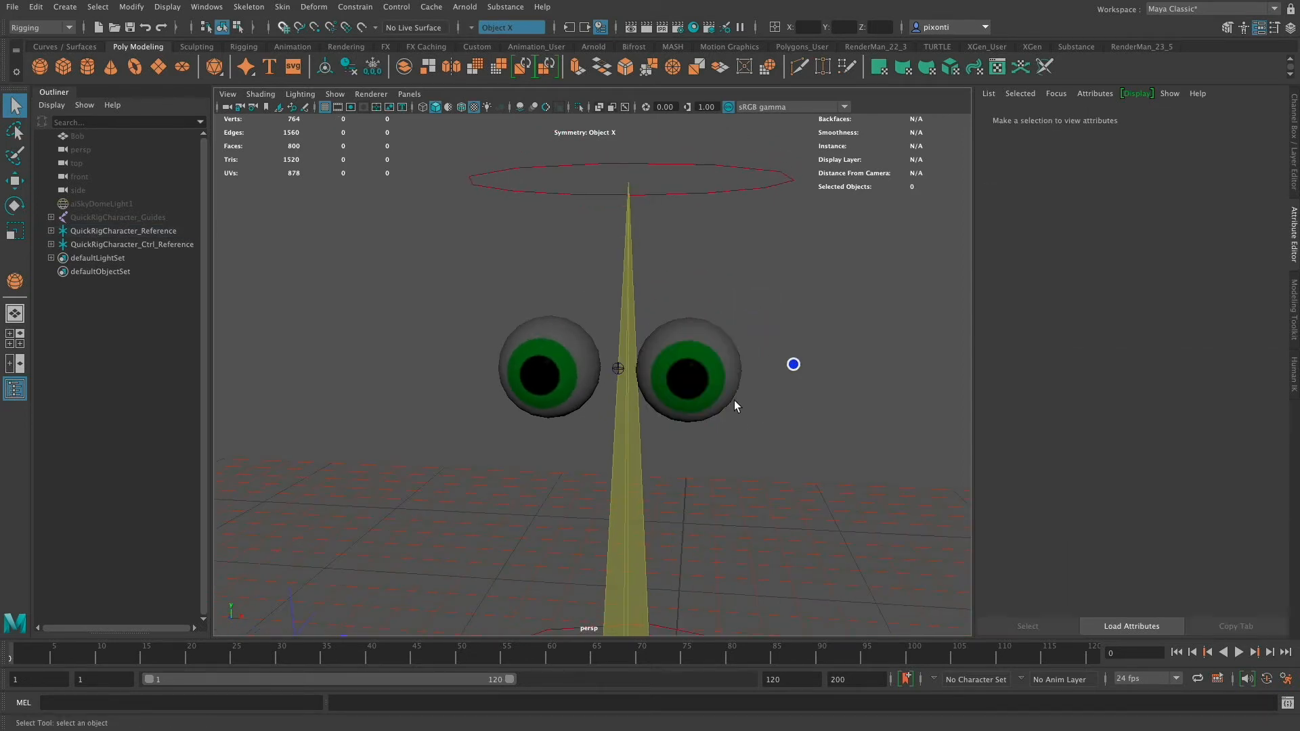
{"action": "left_click_drag", "start_coordinate": [793, 365], "coordinate": [789, 360], "text": "alt"}
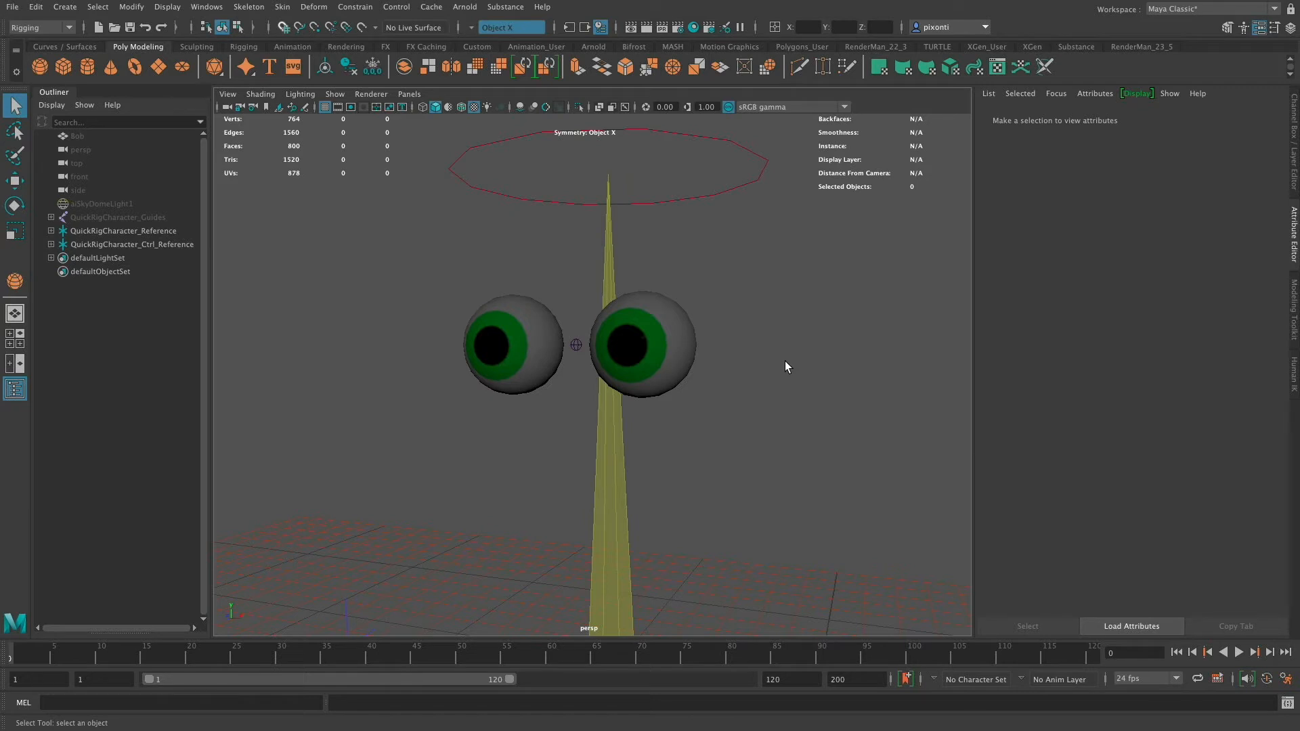
{"action": "left_click", "coordinate": [683, 349]}
{"action": "left_click", "coordinate": [1110, 117]}
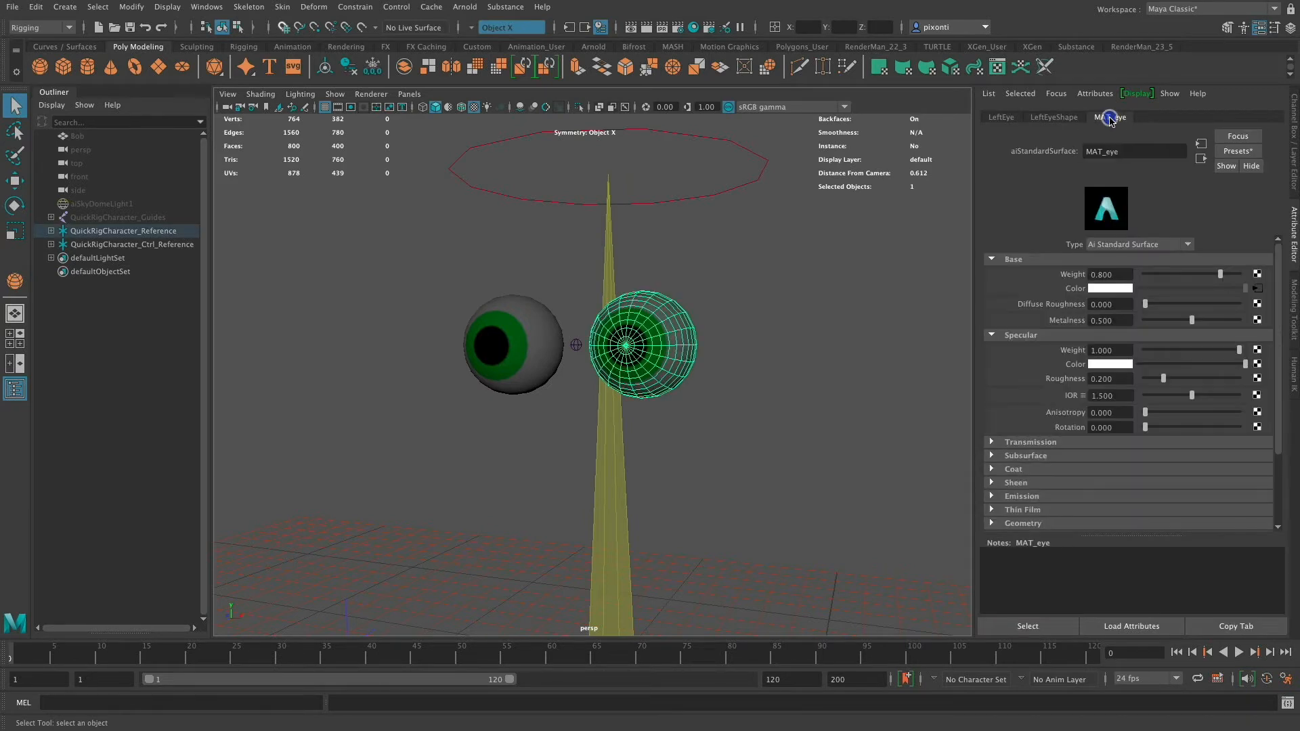
- Open the eye colour ramp and try a light blue colour for the iris entry
{"action": "left_click", "coordinate": [1258, 293]}
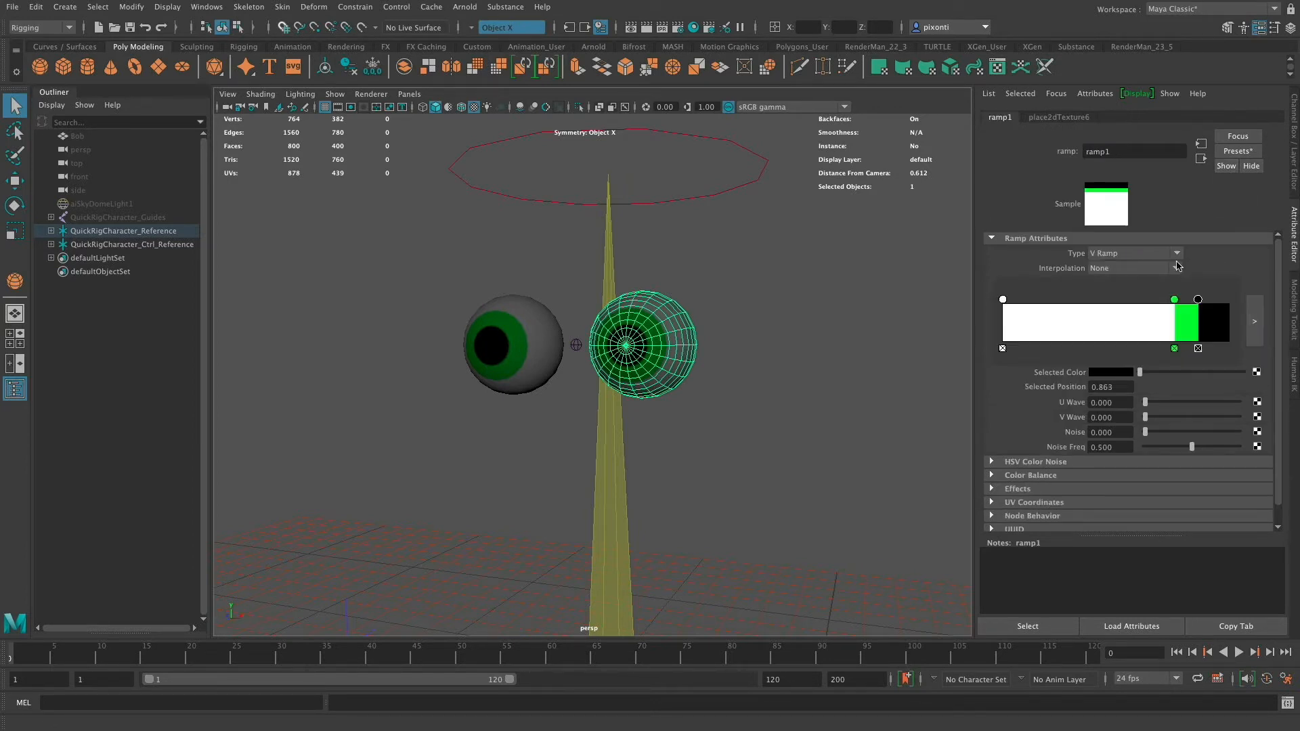
{"action": "left_click", "coordinate": [1175, 302]}
{"action": "left_click", "coordinate": [1108, 373]}
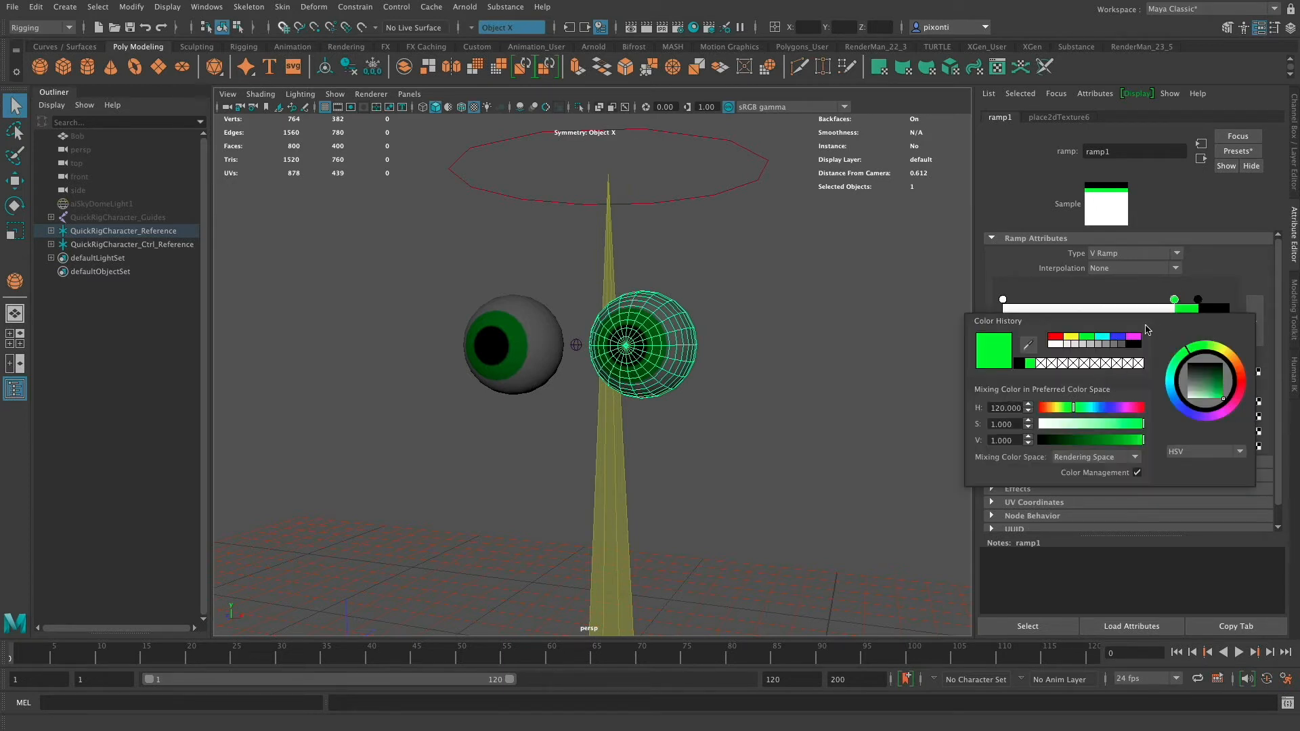
{"action": "left_click", "coordinate": [1118, 336]}
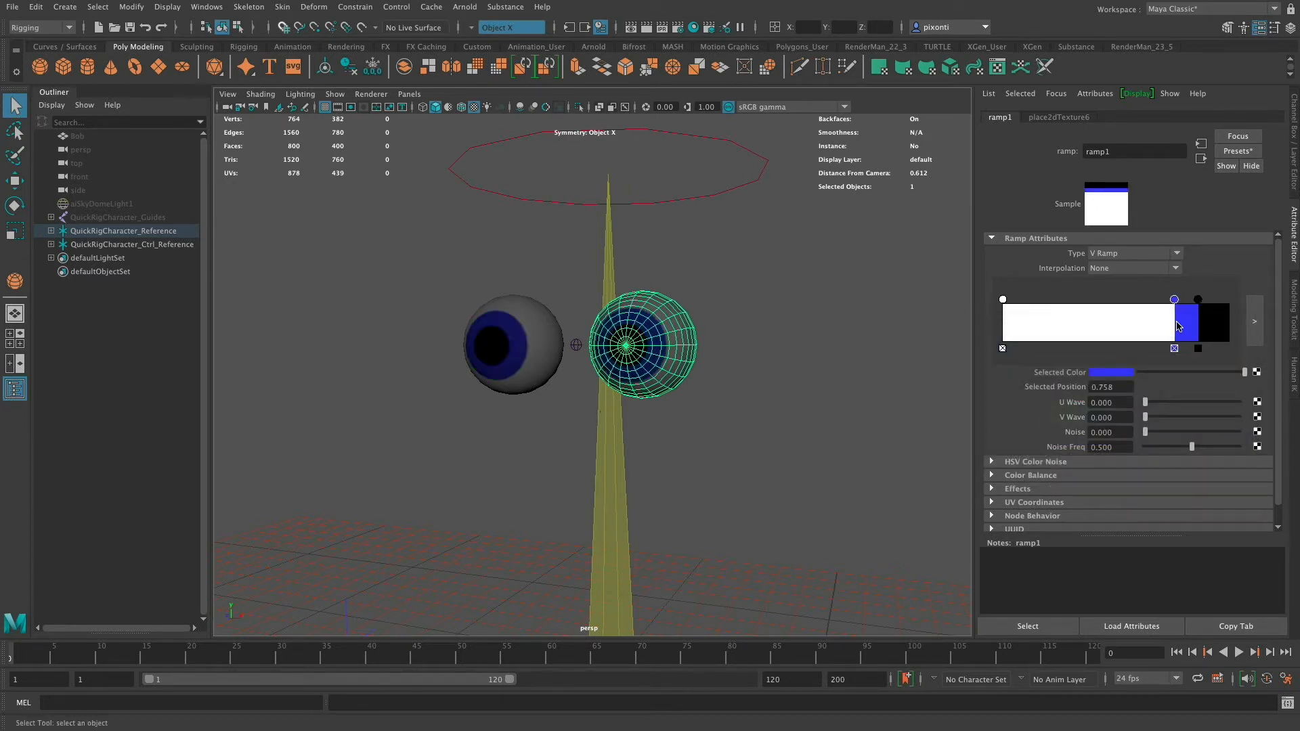
{"action": "left_click", "coordinate": [1120, 374]}
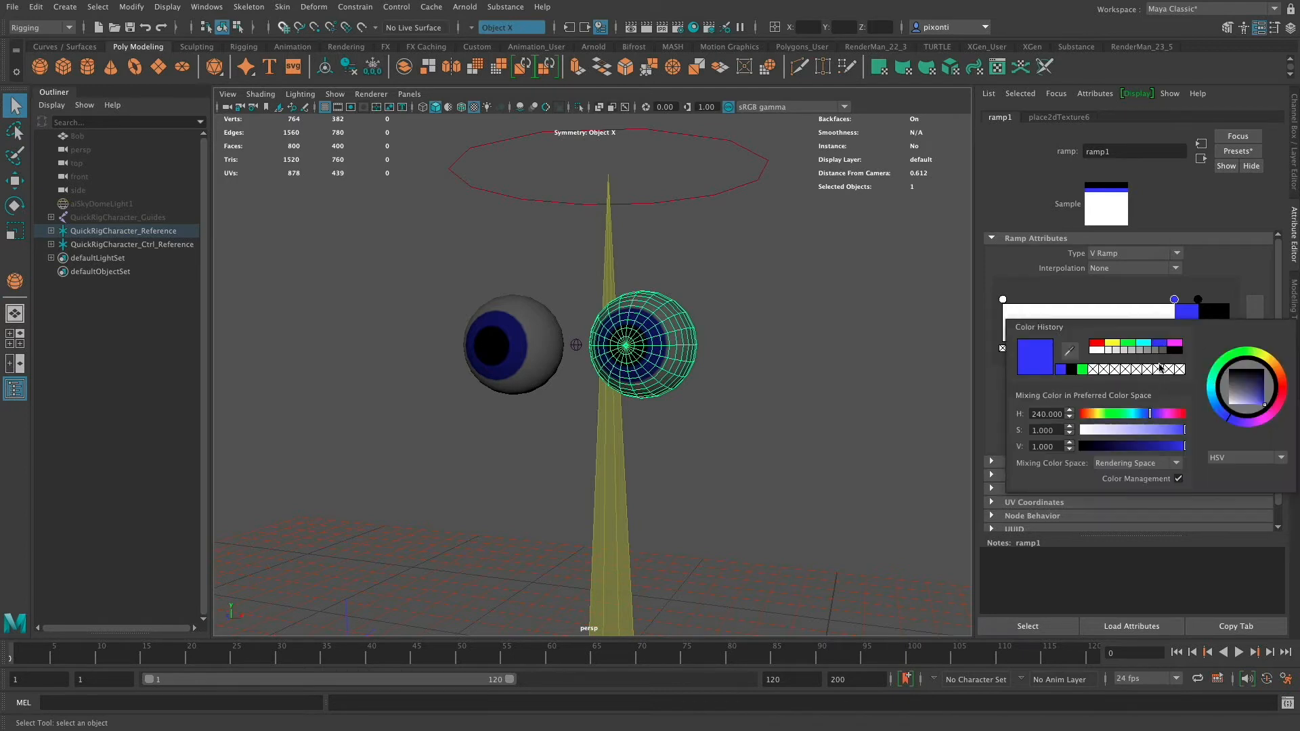
{"action": "left_click_drag", "start_coordinate": [1257, 386], "coordinate": [1248, 407]}
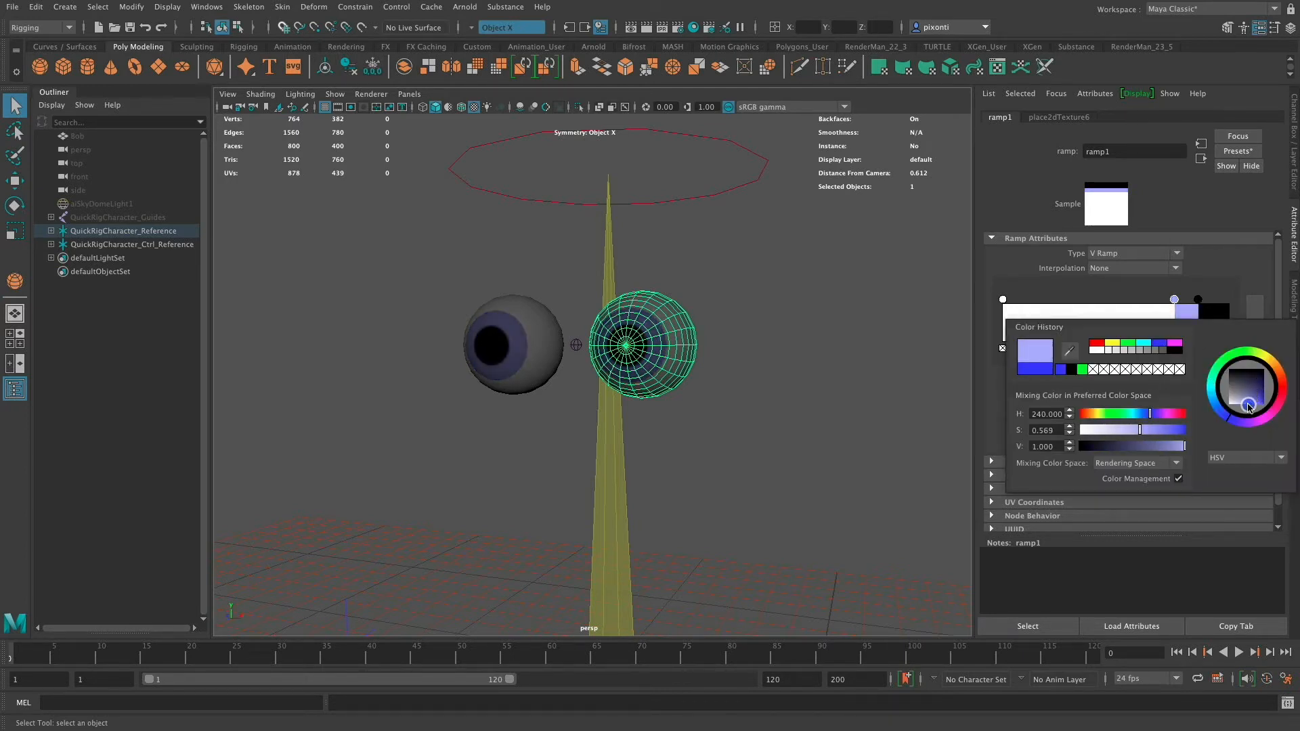
- Nudge the iris entry to about position 0.767 and set its colour back to green
{"action": "left_click_drag", "start_coordinate": [1174, 300], "coordinate": [1177, 300]}
{"action": "left_click", "coordinate": [1106, 373]}
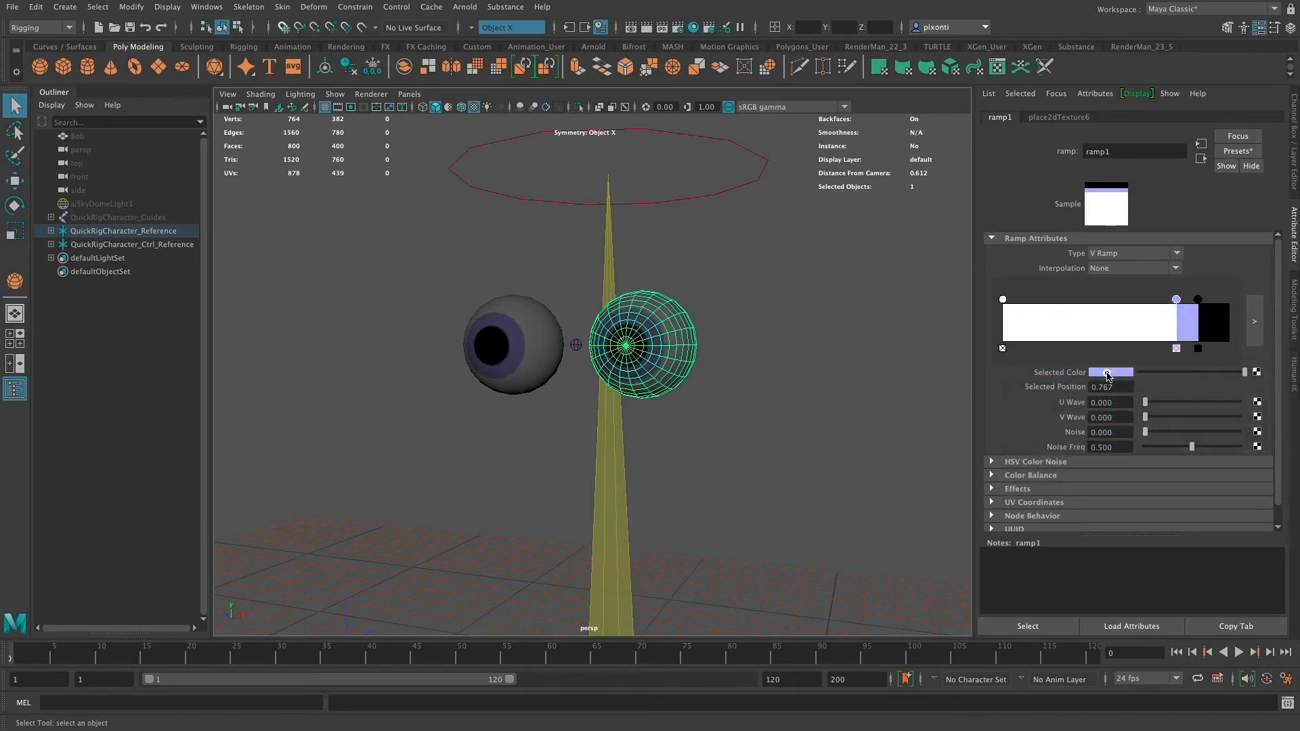
{"action": "left_click_drag", "start_coordinate": [1199, 351], "coordinate": [1184, 351]}
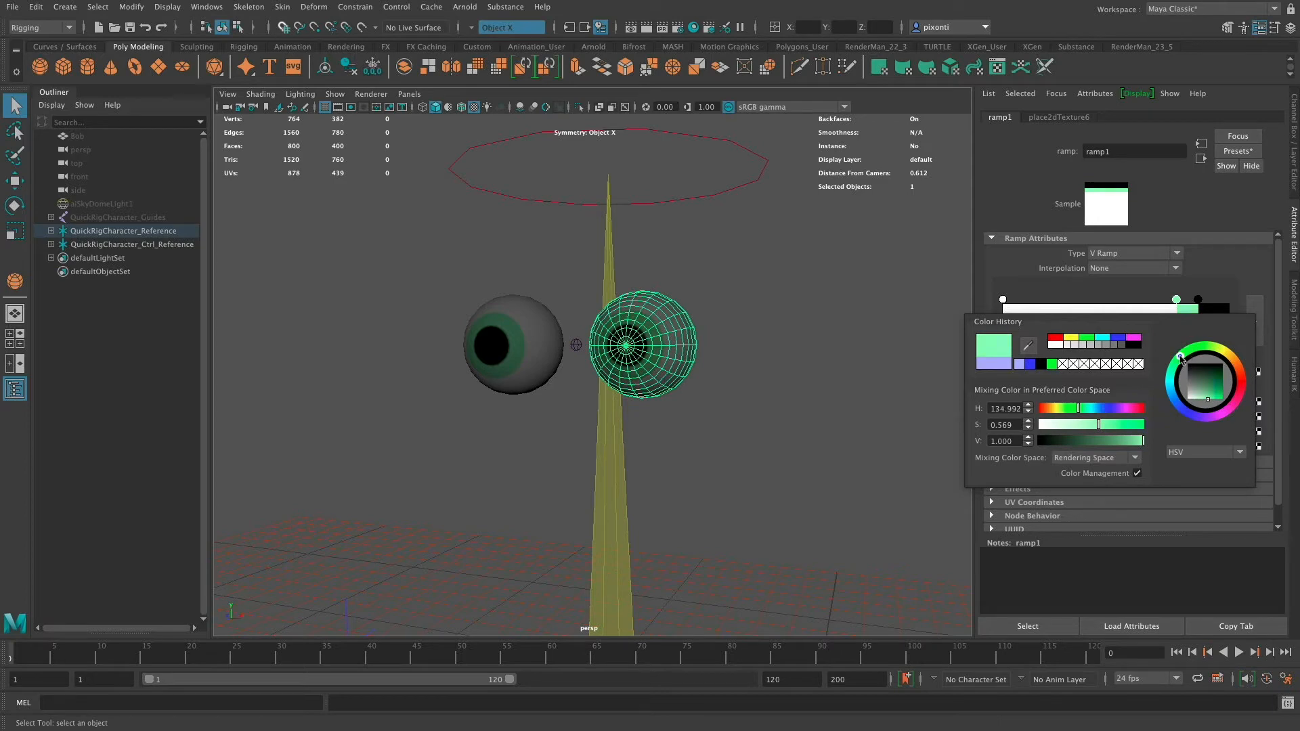
{"action": "left_click", "coordinate": [1088, 337]}
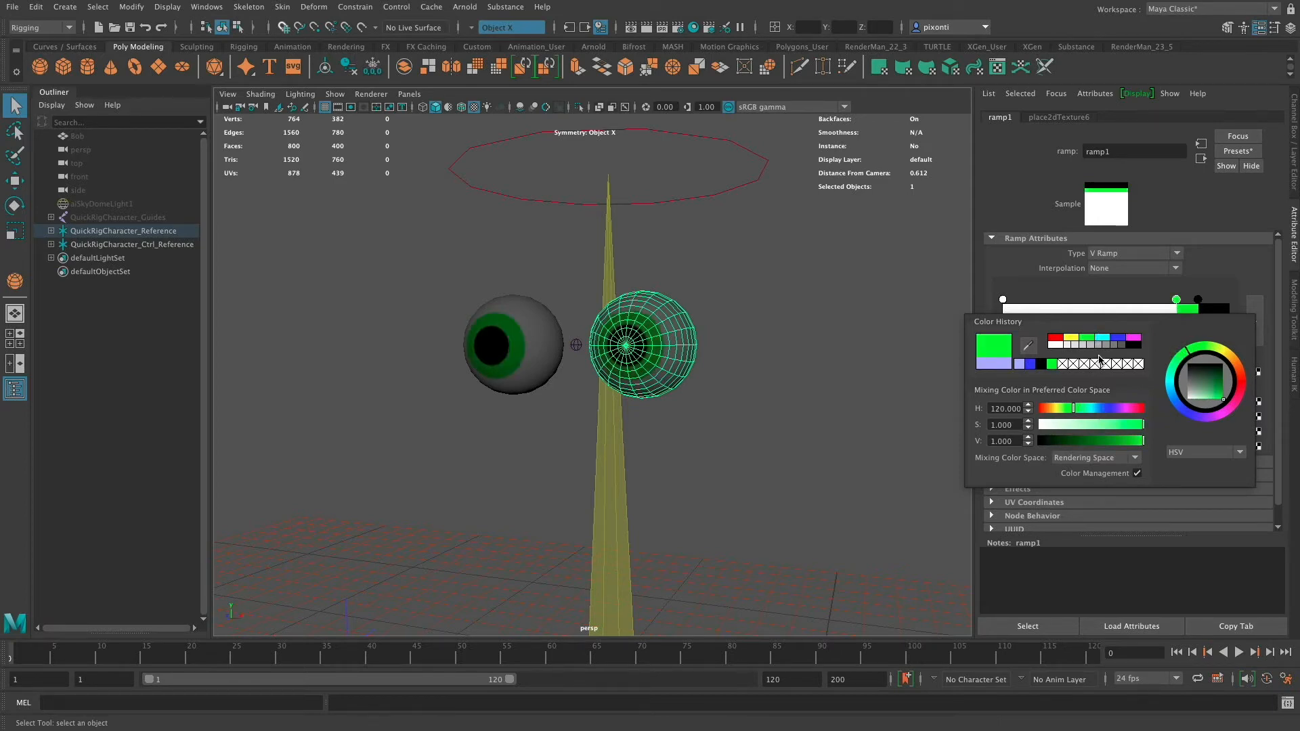
- Try moving the head effector and undo the move
{"action": "left_click", "coordinate": [772, 369]}
{"action": "right_click_drag", "start_coordinate": [887, 413], "coordinate": [955, 425], "text": "alt"}
{"action": "left_click", "coordinate": [632, 331]}
{"action": "key", "text": "w"}
{"action": "left_click_drag", "start_coordinate": [623, 284], "coordinate": [629, 342]}
{"action": "key", "text": "super+z"}
{"action": "left_click_drag", "start_coordinate": [777, 381], "coordinate": [803, 374], "text": "alt"}
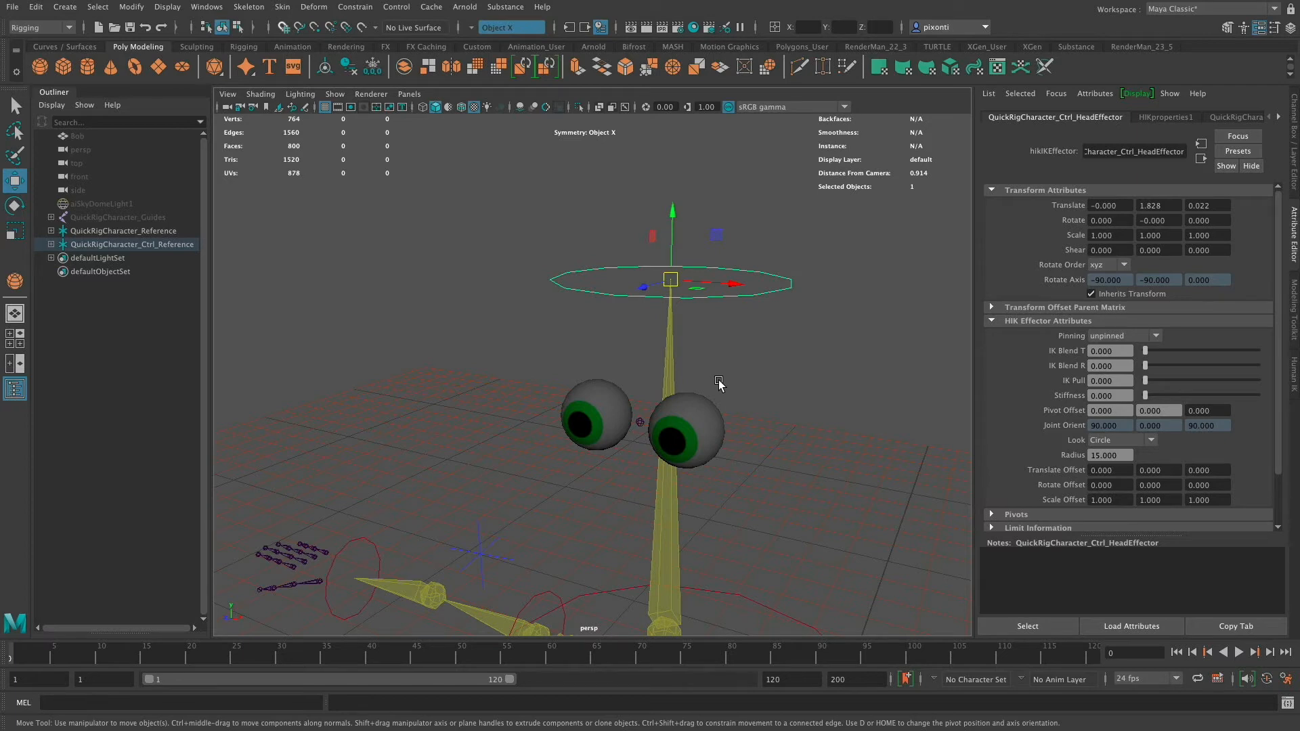
- Create a locator at the origin
{"action": "left_click", "coordinate": [244, 47]}
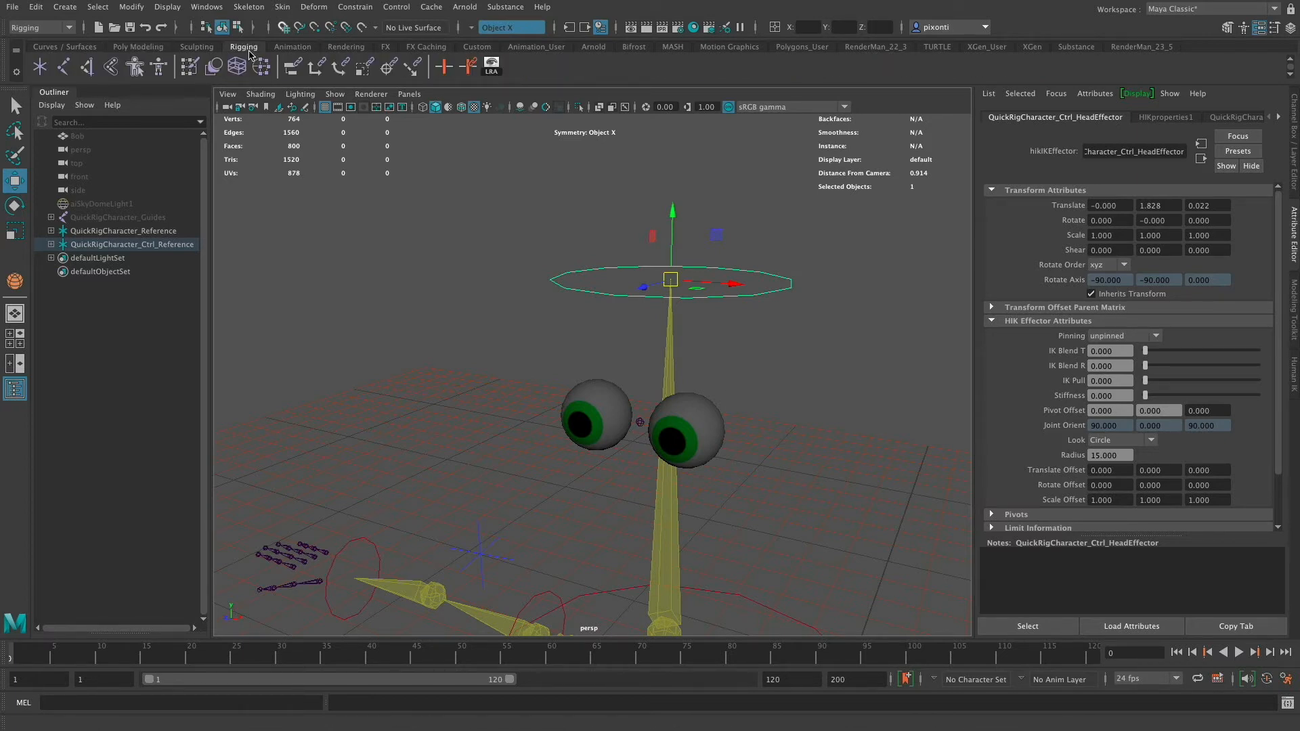
{"action": "left_click", "coordinate": [40, 72]}
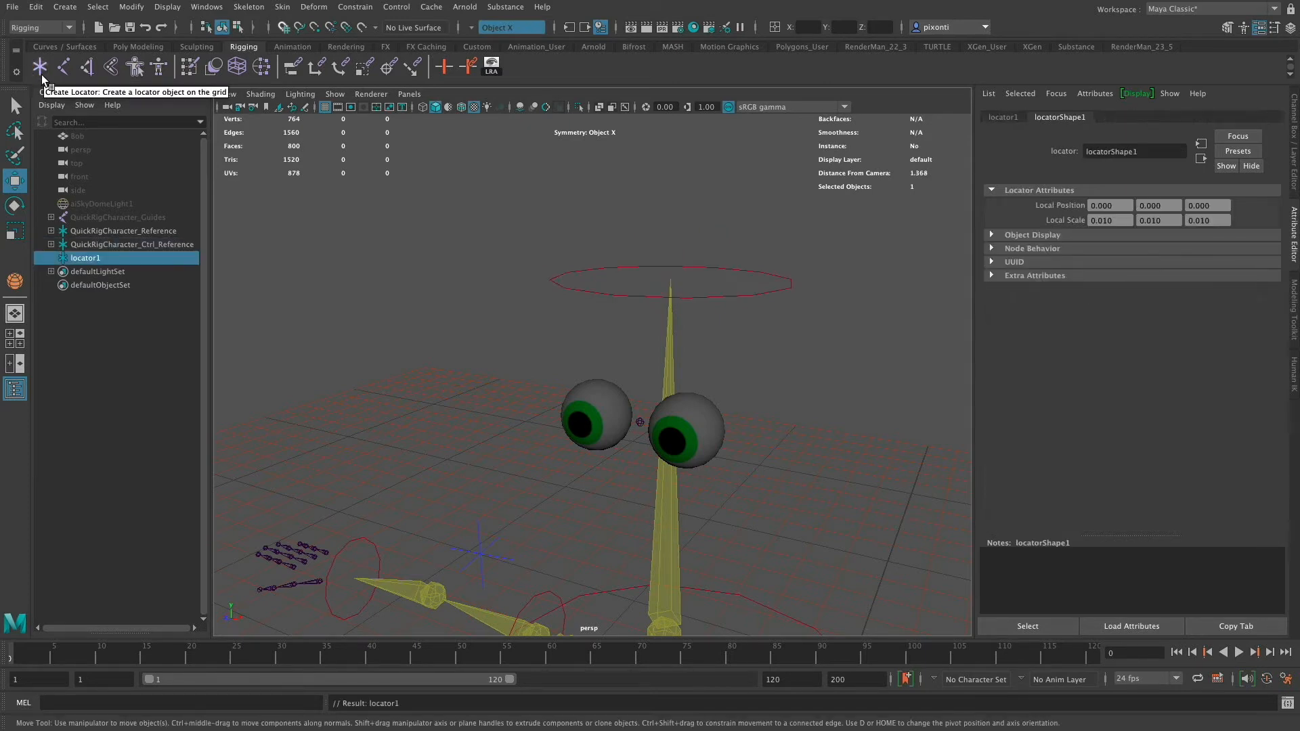
{"action": "key", "text": "space"}
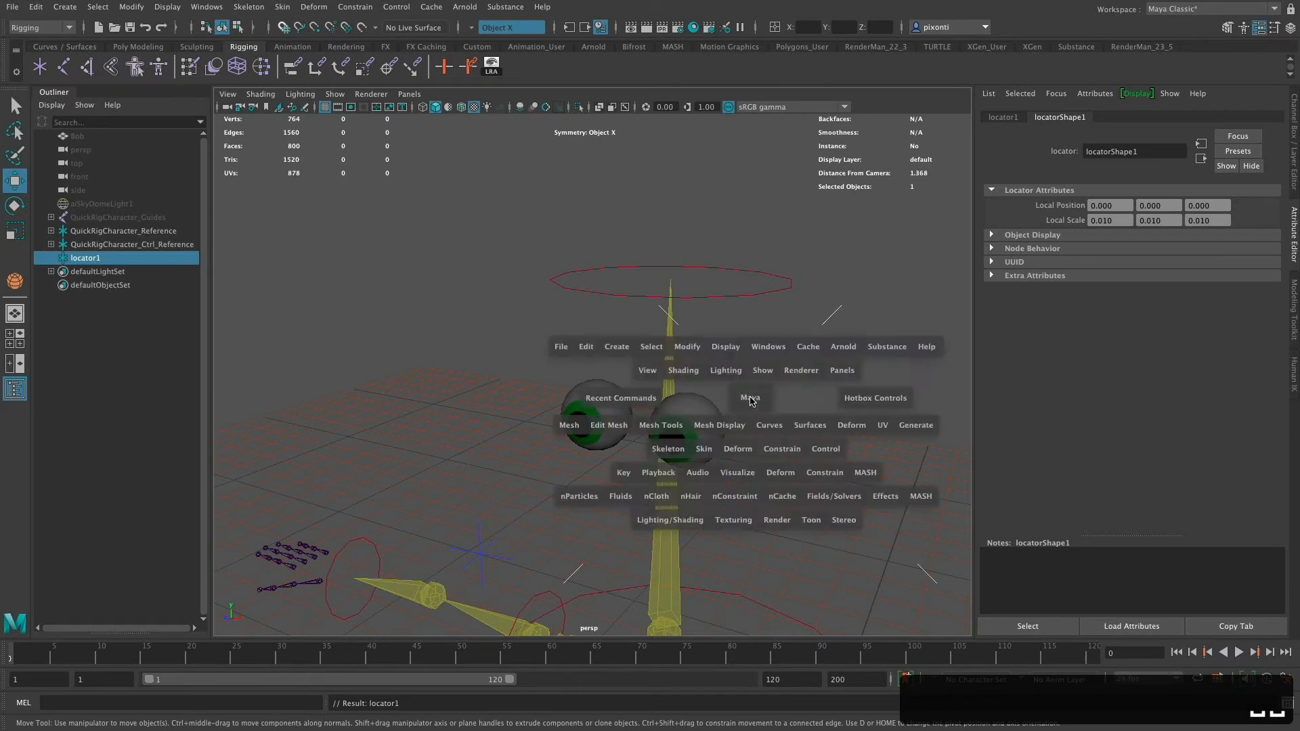
{"action": "key", "text": "space"}
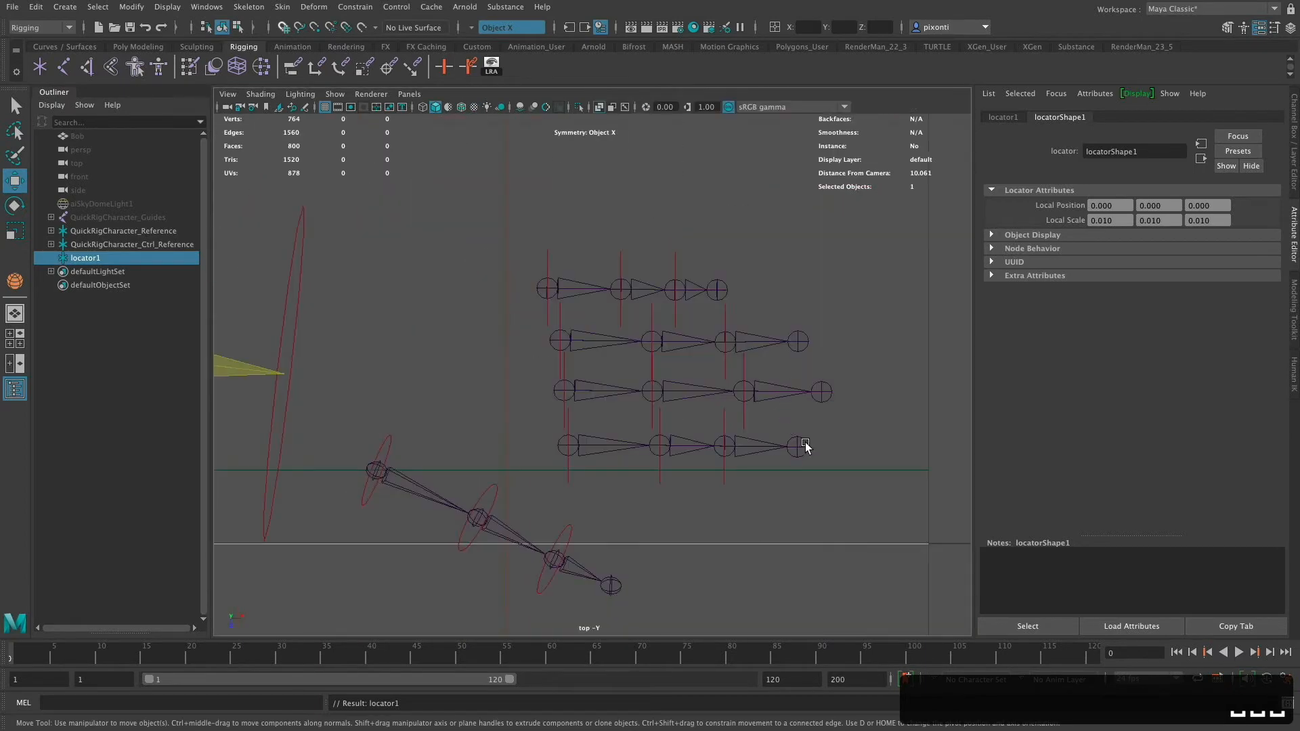
{"action": "right_click_drag", "start_coordinate": [806, 446], "coordinate": [414, 421], "text": "alt"}
{"action": "right_click_drag", "start_coordinate": [724, 434], "coordinate": [420, 430], "text": "alt"}
{"action": "right_click_drag", "start_coordinate": [758, 434], "coordinate": [311, 427], "text": "alt"}
{"action": "right_click_drag", "start_coordinate": [649, 423], "coordinate": [258, 453], "text": "alt"}
{"action": "middle_click_drag", "start_coordinate": [633, 436], "coordinate": [844, 450], "text": "alt"}
{"action": "right_click_drag", "start_coordinate": [697, 427], "coordinate": [470, 400], "text": "alt"}
{"action": "middle_click_drag", "start_coordinate": [714, 393], "coordinate": [745, 360], "text": "alt"}
{"action": "right_click_drag", "start_coordinate": [776, 401], "coordinate": [746, 403], "text": "alt"}
{"action": "middle_click_drag", "start_coordinate": [778, 409], "coordinate": [823, 427], "text": "alt"}
{"action": "right_click_drag", "start_coordinate": [715, 440], "coordinate": [878, 438], "text": "alt"}
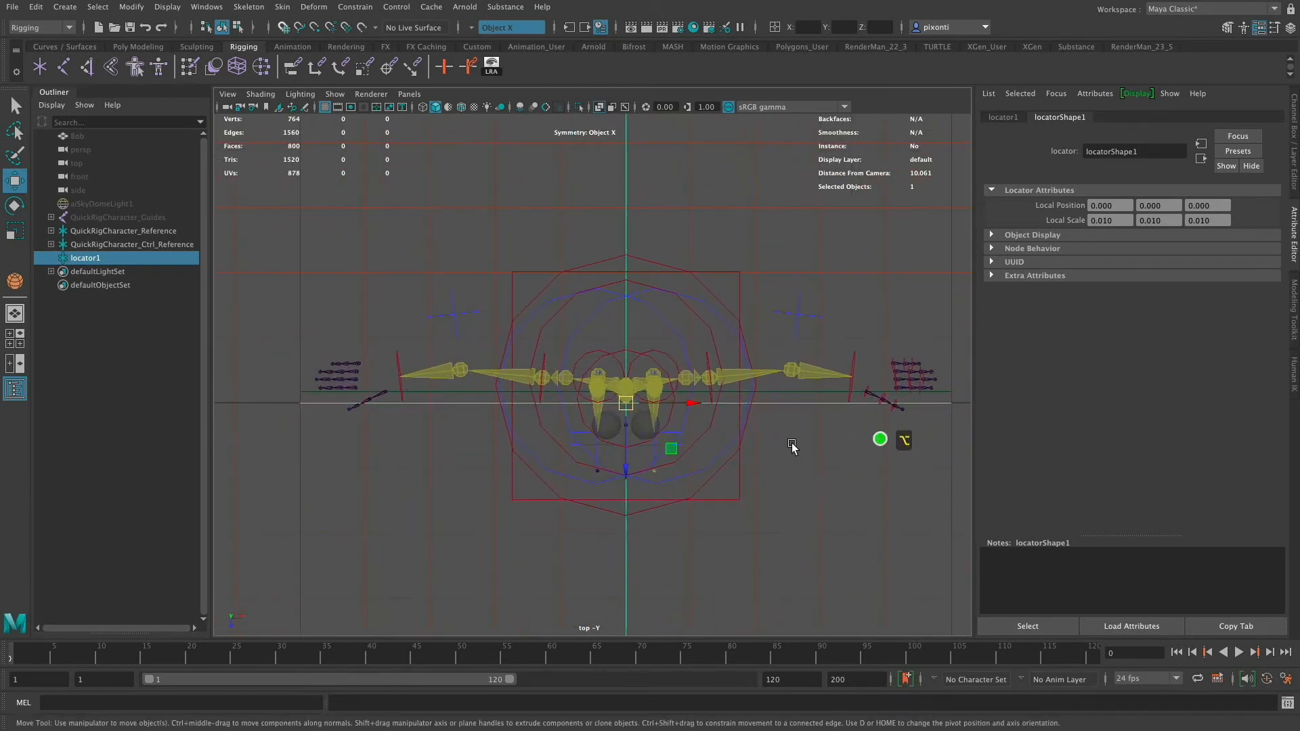
{"action": "middle_click_drag", "start_coordinate": [789, 444], "coordinate": [746, 421], "text": "alt"}
- Set the locator's local scale to 0.001 on all three axes
{"action": "left_click", "coordinate": [1294, 188]}
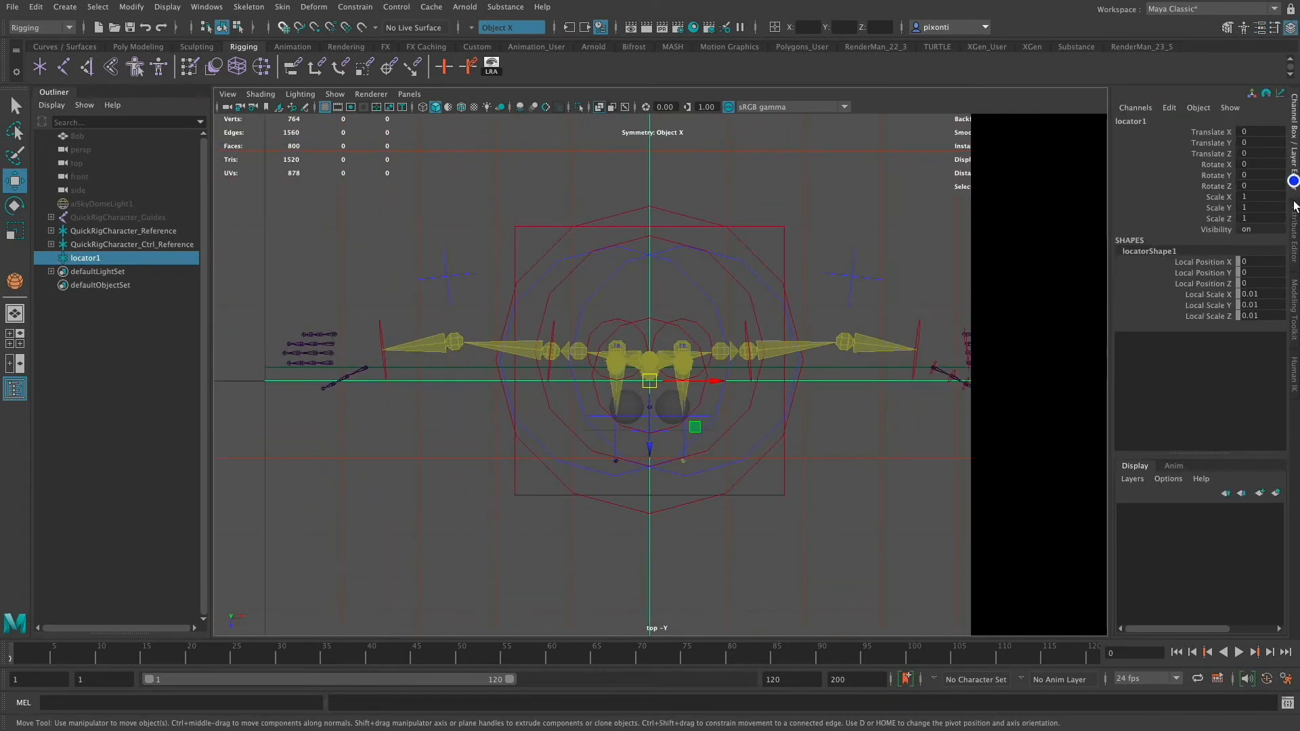
{"action": "left_click", "coordinate": [1295, 238]}
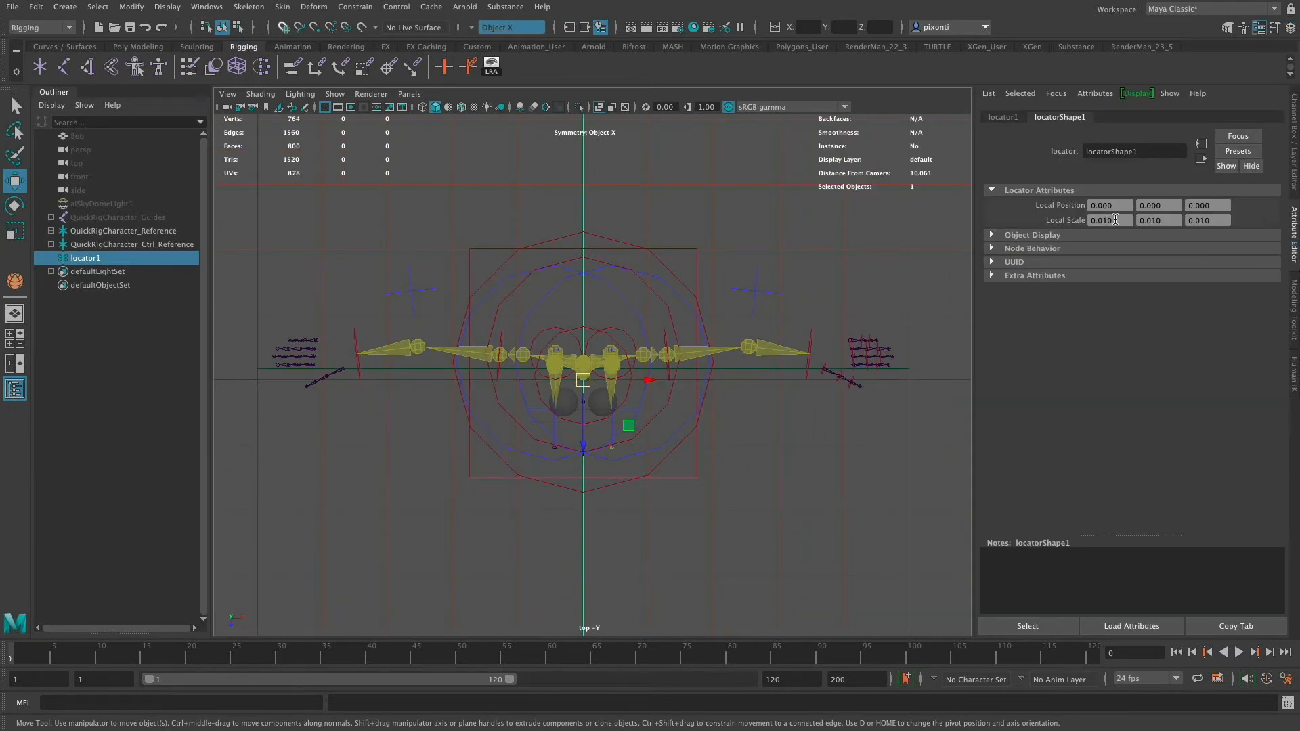
{"action": "mouse_move", "coordinate": [1122, 218]}
{"action": "left_mouse_down"}
{"action": "mouse_move", "coordinate": [1071, 218]}
{"action": "mouse_move", "coordinate": [1117, 218]}
{"action": "mouse_move", "coordinate": [1104, 219]}
{"action": "left_mouse_up"}
{"action": "type", "text": "01"}
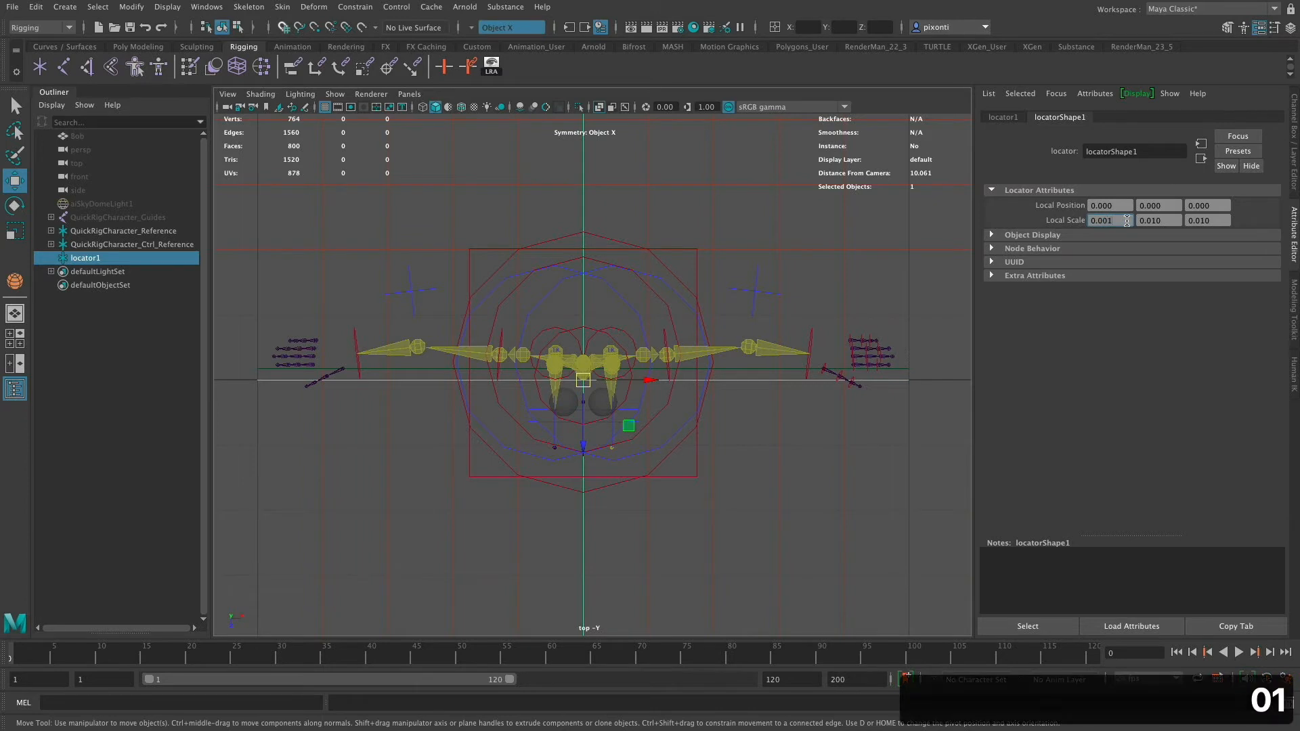
{"action": "key", "text": "Tab"}
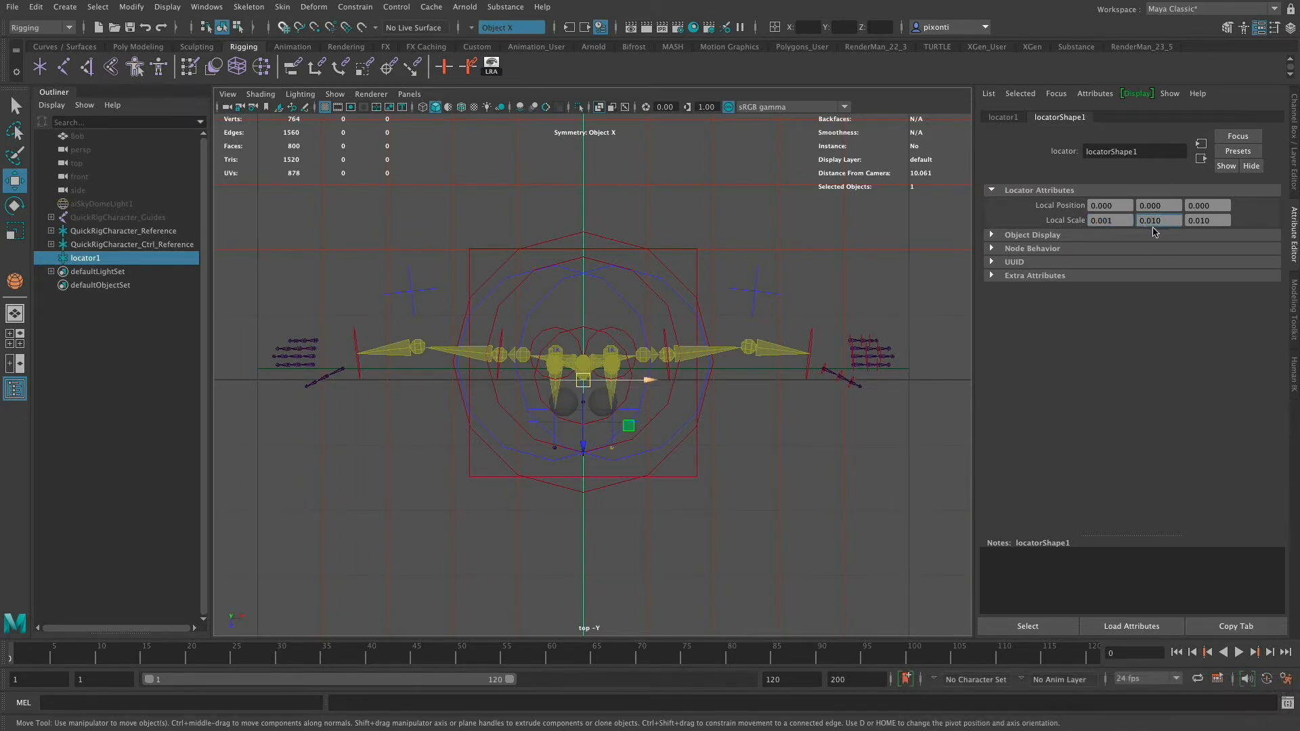
{"action": "left_click_drag", "start_coordinate": [1152, 219], "coordinate": [1176, 222]}
{"action": "type", "text": "01"}
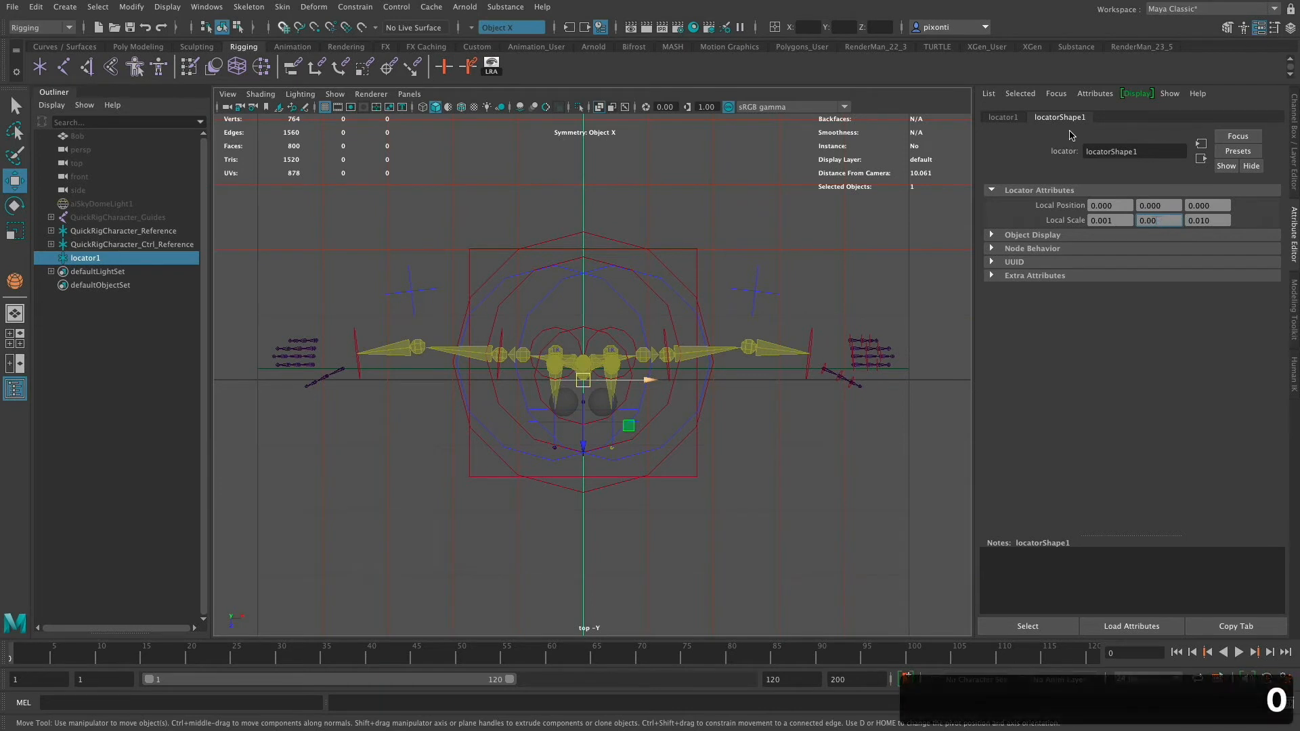
{"action": "key", "text": "Tab"}
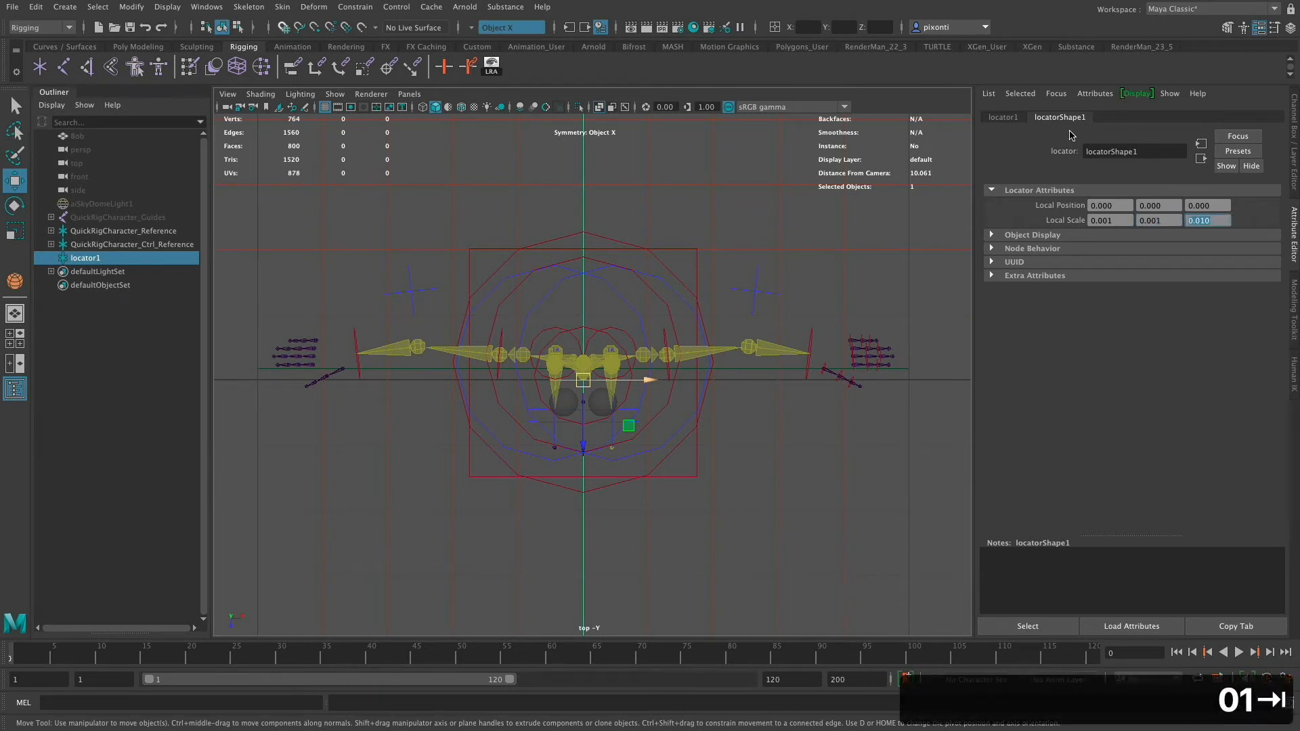
{"action": "type", "text": ".001"}
{"action": "key", "text": "Tab"}
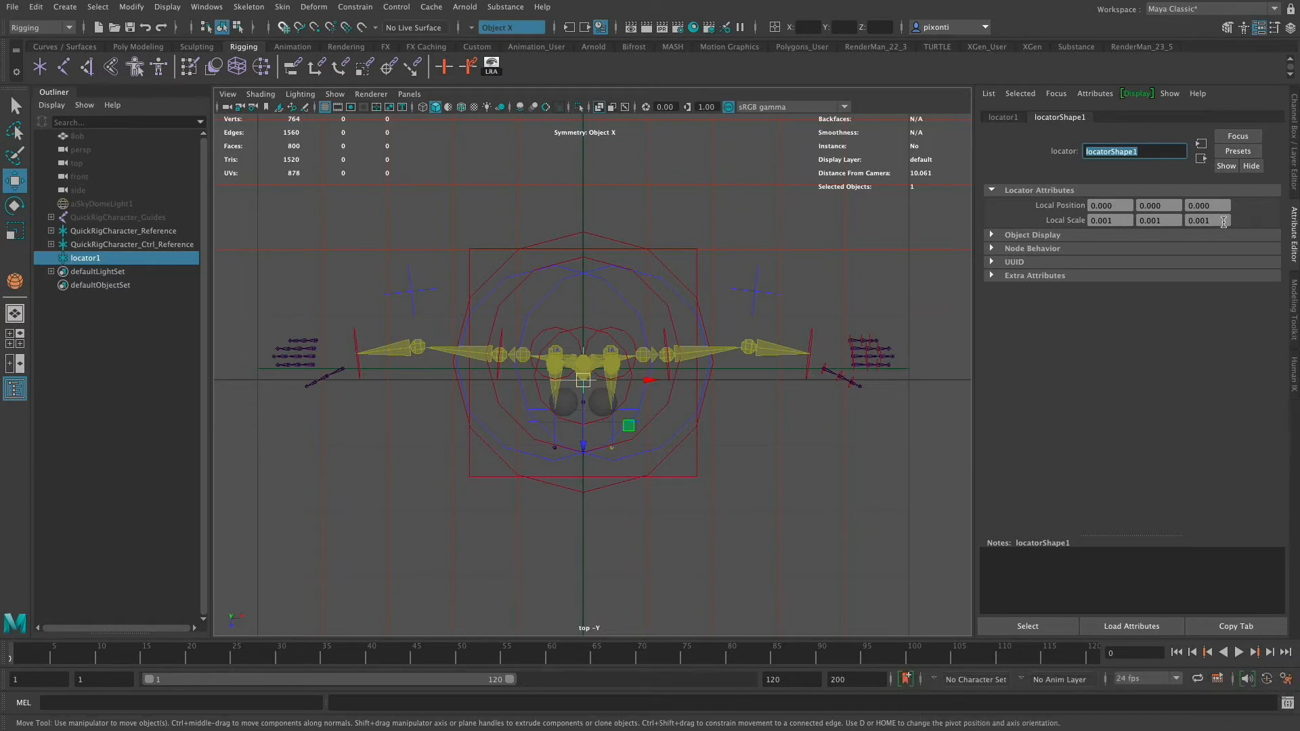
- Rename the locator LeftEyeLook
{"action": "left_click", "coordinate": [1007, 118]}
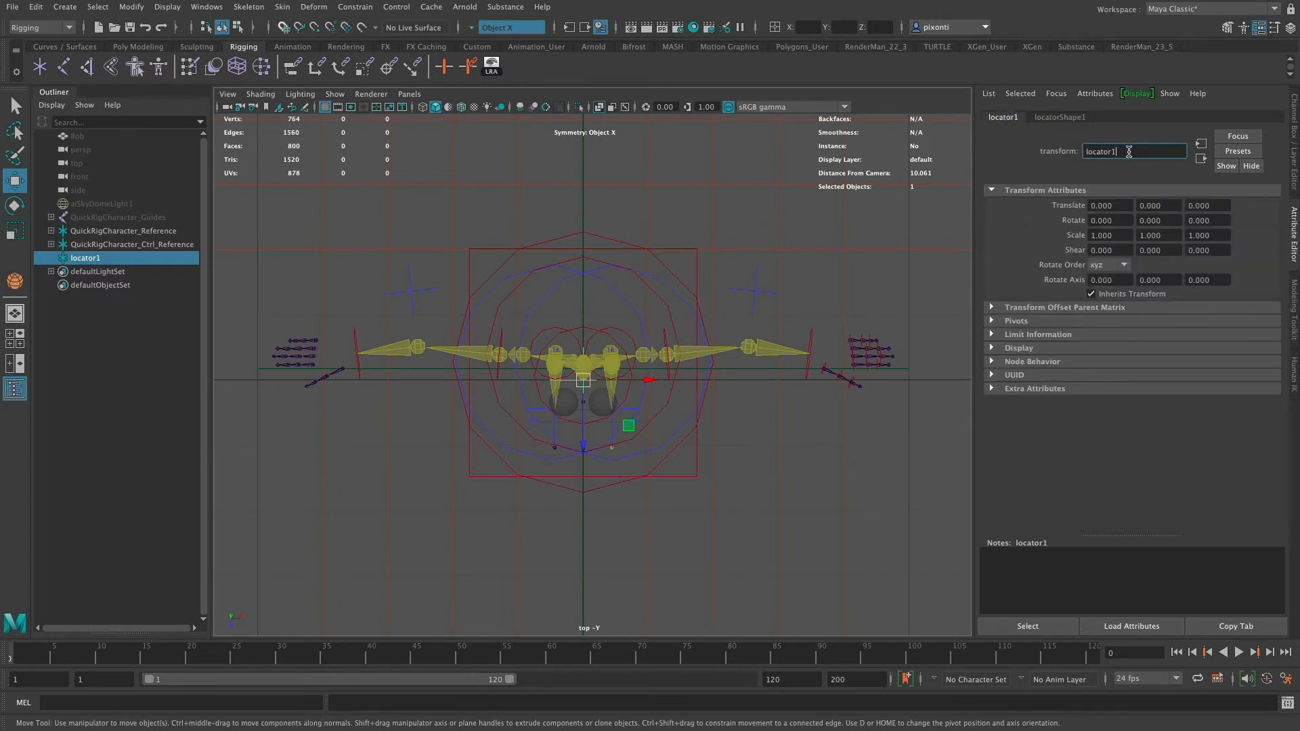
{"action": "left_click_drag", "start_coordinate": [1128, 152], "coordinate": [1076, 152]}
{"action": "type", "text": "Le"}
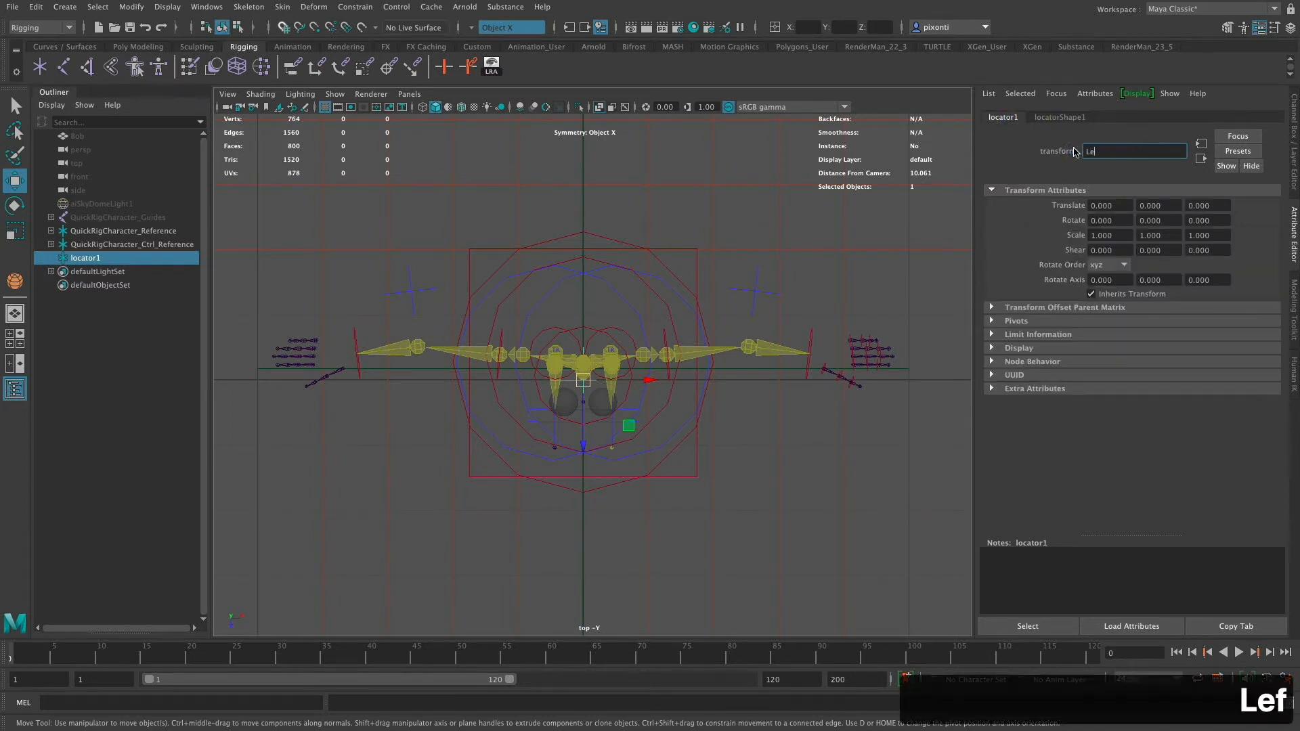
{"action": "type", "text": "ftEyeLook"}
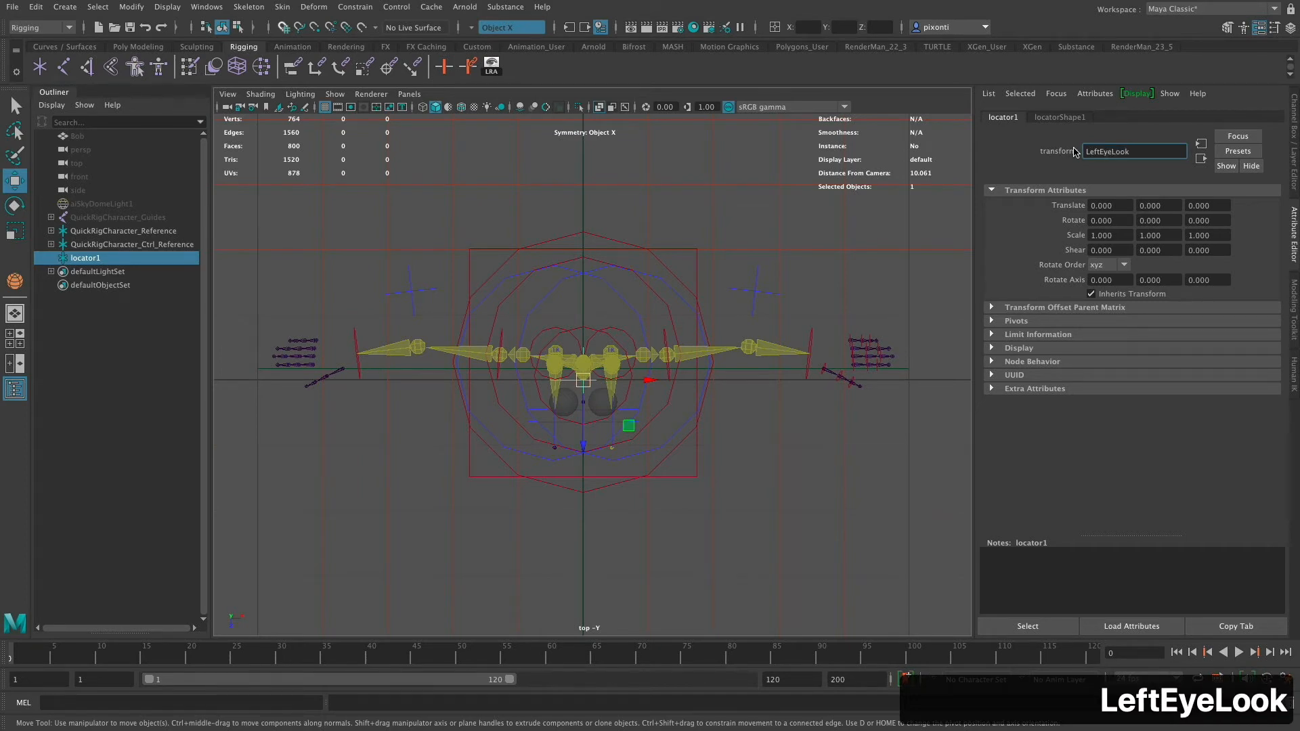
{"action": "key", "text": "Return"}
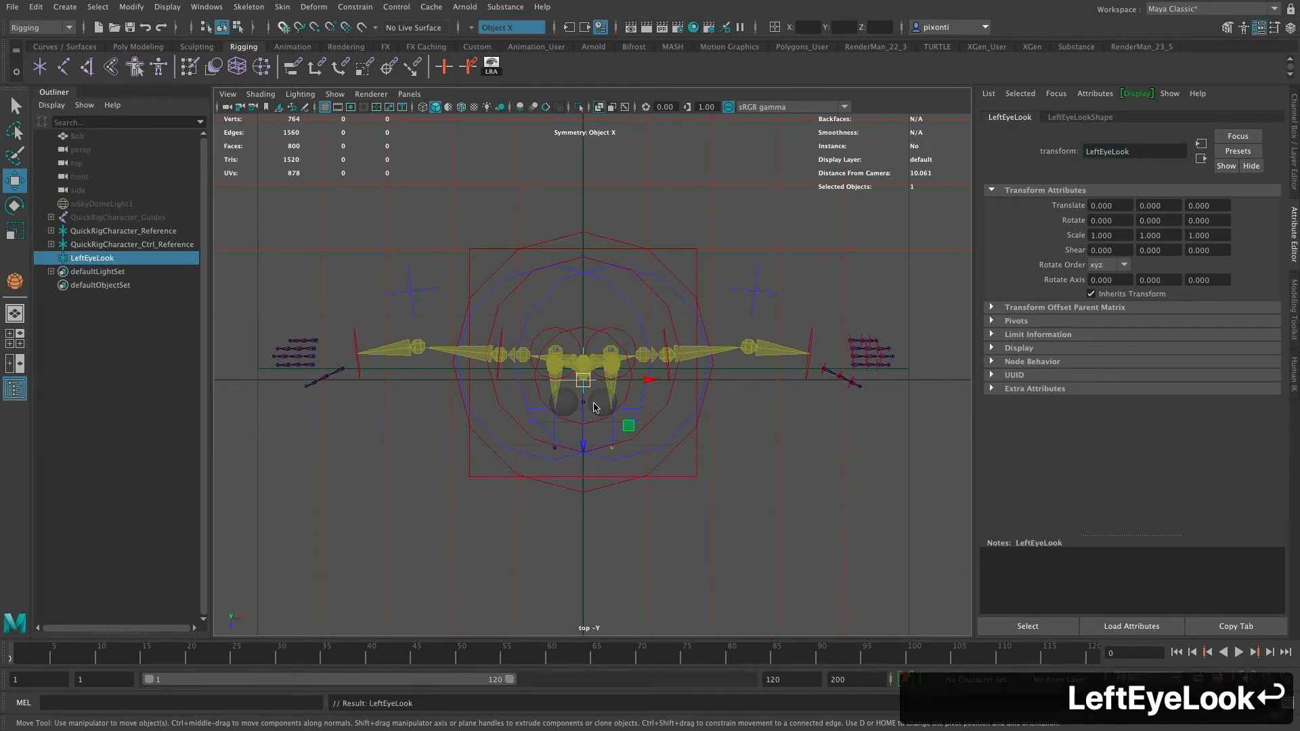
- Parent the LeftEyeLook locator under the LeftEye sphere
{"action": "key", "text": "space"}
{"action": "key", "text": "space"}
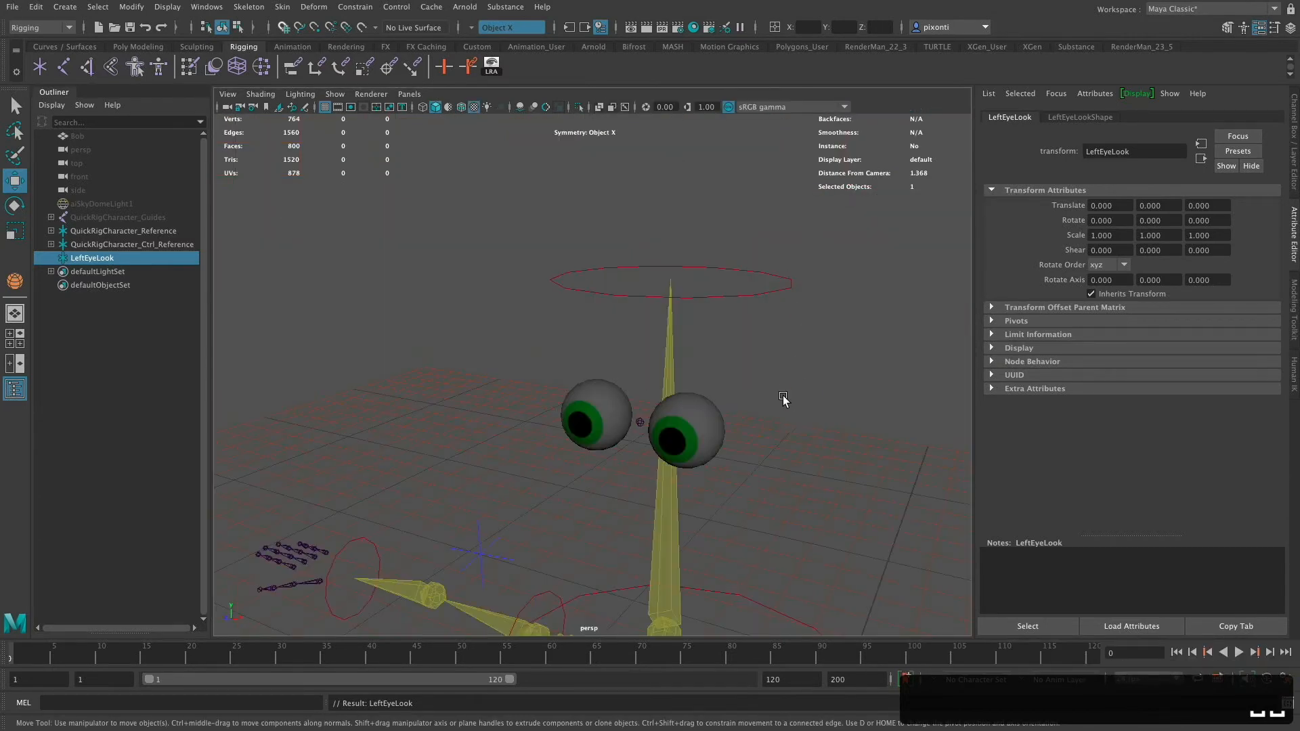
{"action": "left_click_drag", "start_coordinate": [783, 404], "coordinate": [790, 372], "text": "alt"}
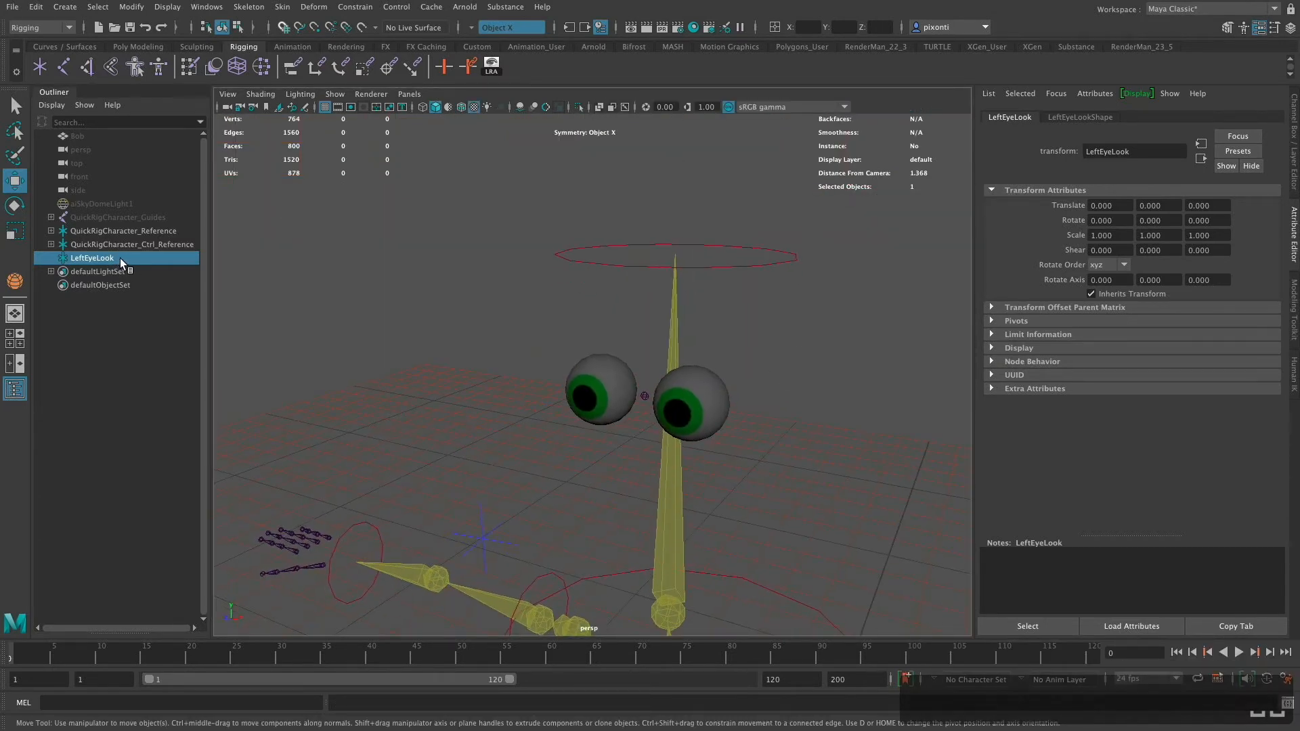
{"action": "left_click", "coordinate": [717, 396], "text": "shift"}
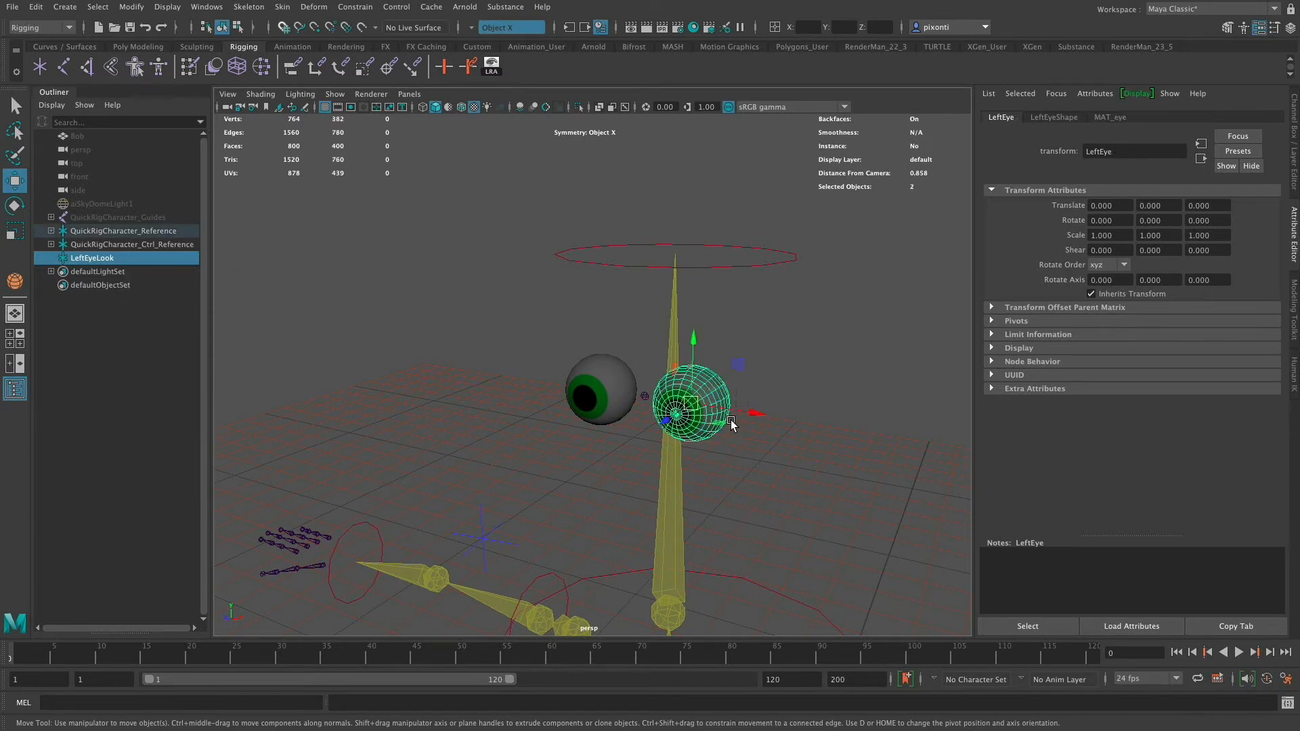
{"action": "key", "text": "p"}
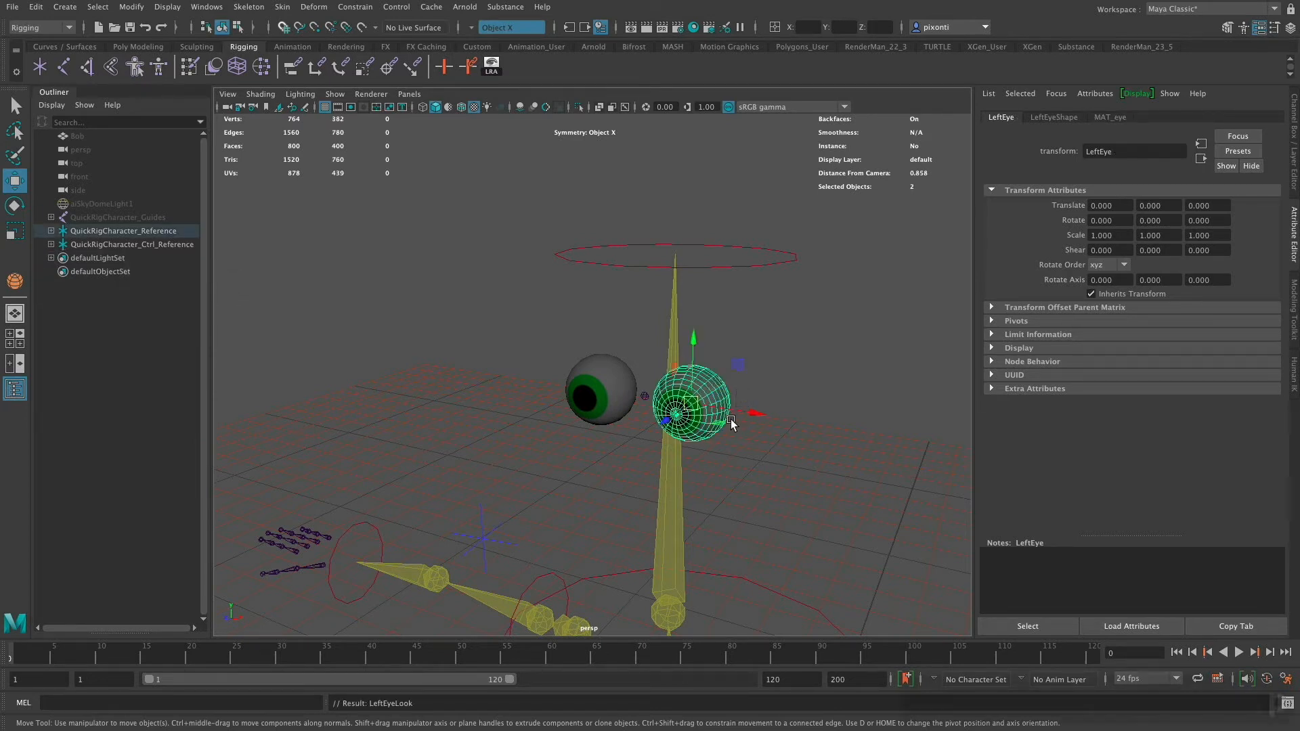
- Parent the LeftEyeLook locator to the extra facial joint between the eyes
{"action": "left_click", "coordinate": [1293, 175]}
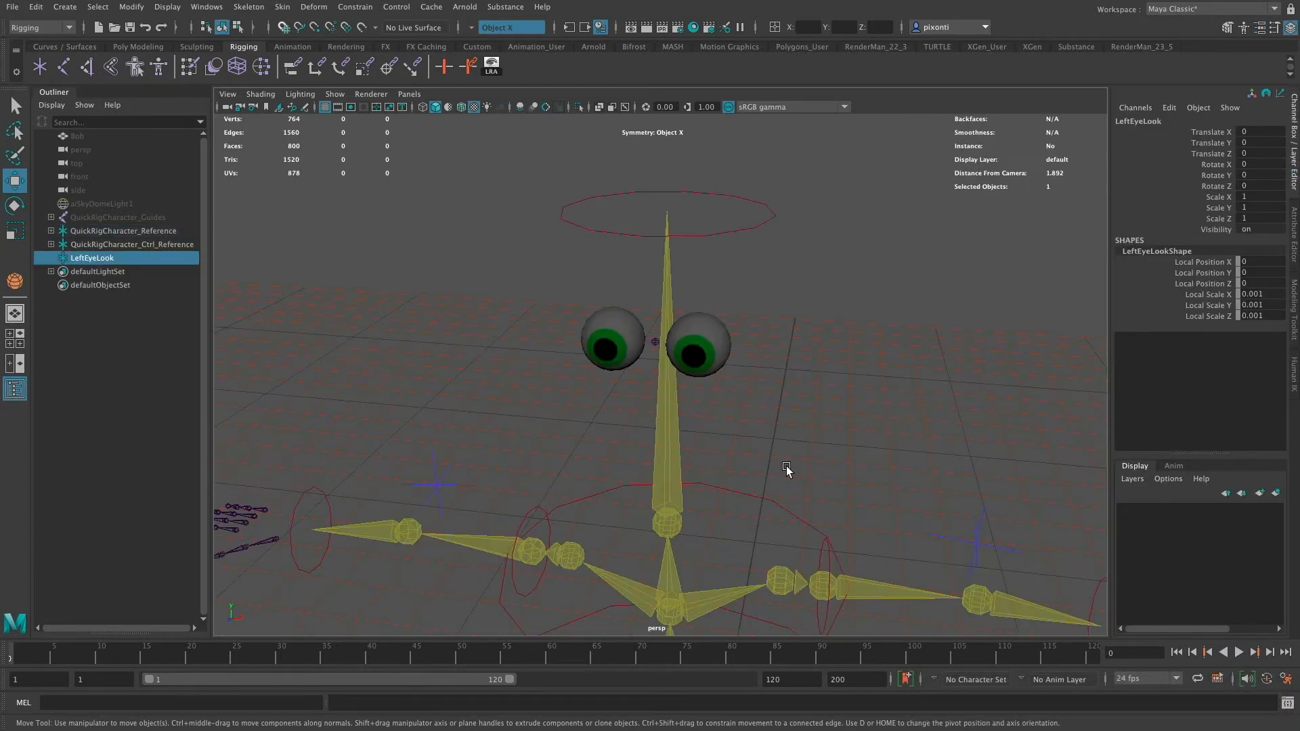
{"action": "left_click", "coordinate": [664, 355], "text": "shift"}
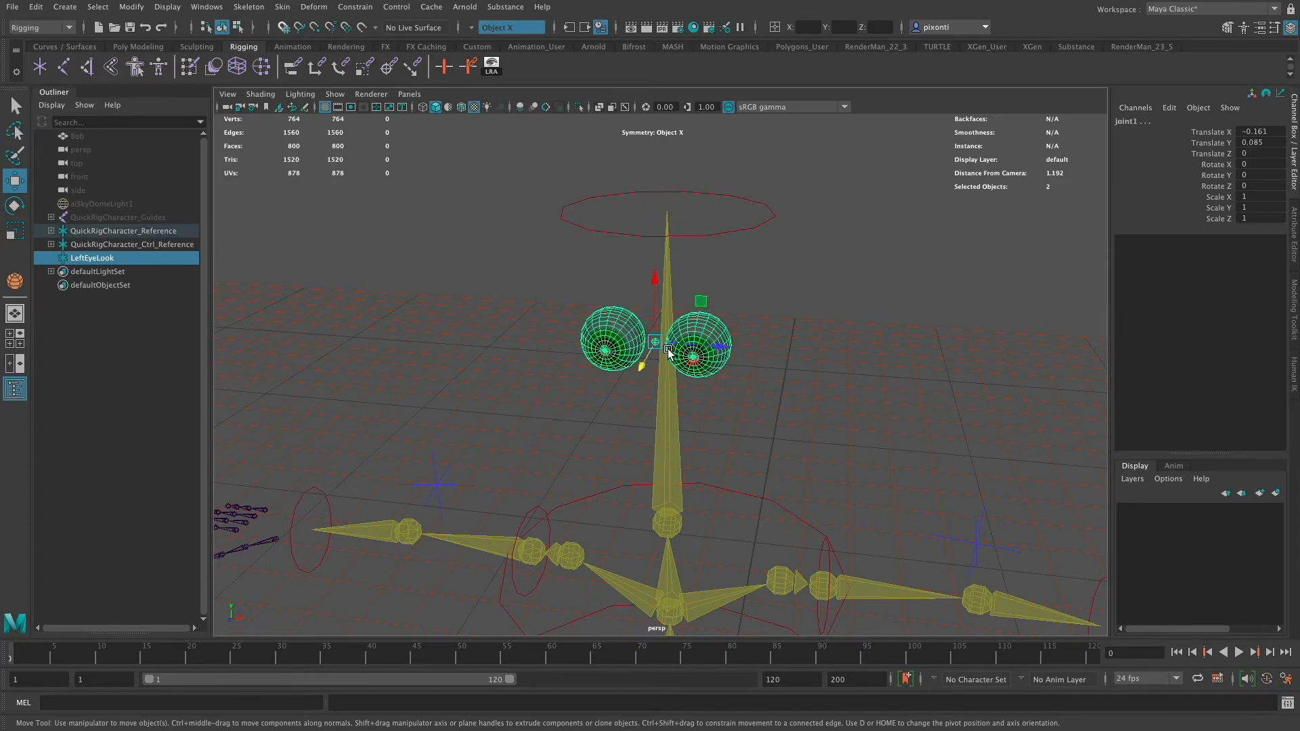
{"action": "key", "text": "p"}
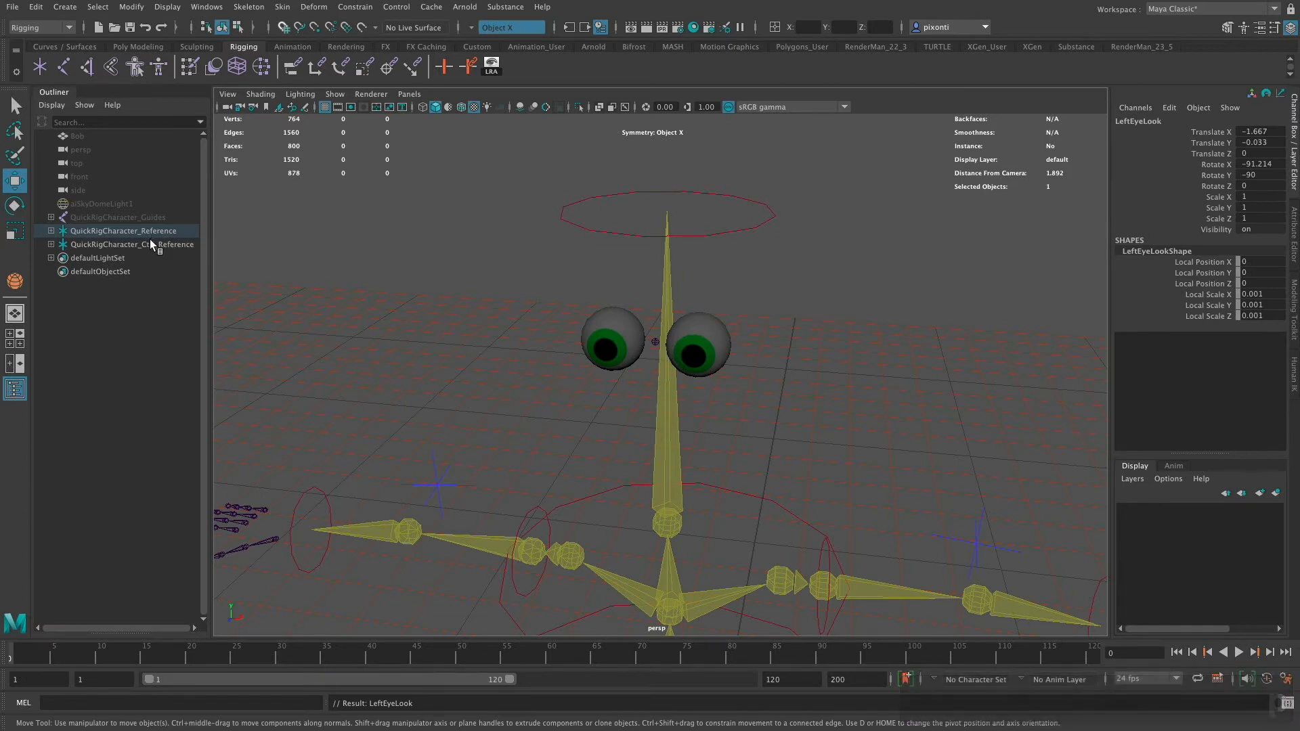
- Zero the LeftEyeLook locator's translate and rotate values
{"action": "middle_click_drag", "start_coordinate": [746, 454], "coordinate": [742, 249], "text": "alt"}
{"action": "middle_click_drag", "start_coordinate": [735, 596], "coordinate": [733, 285], "text": "alt"}
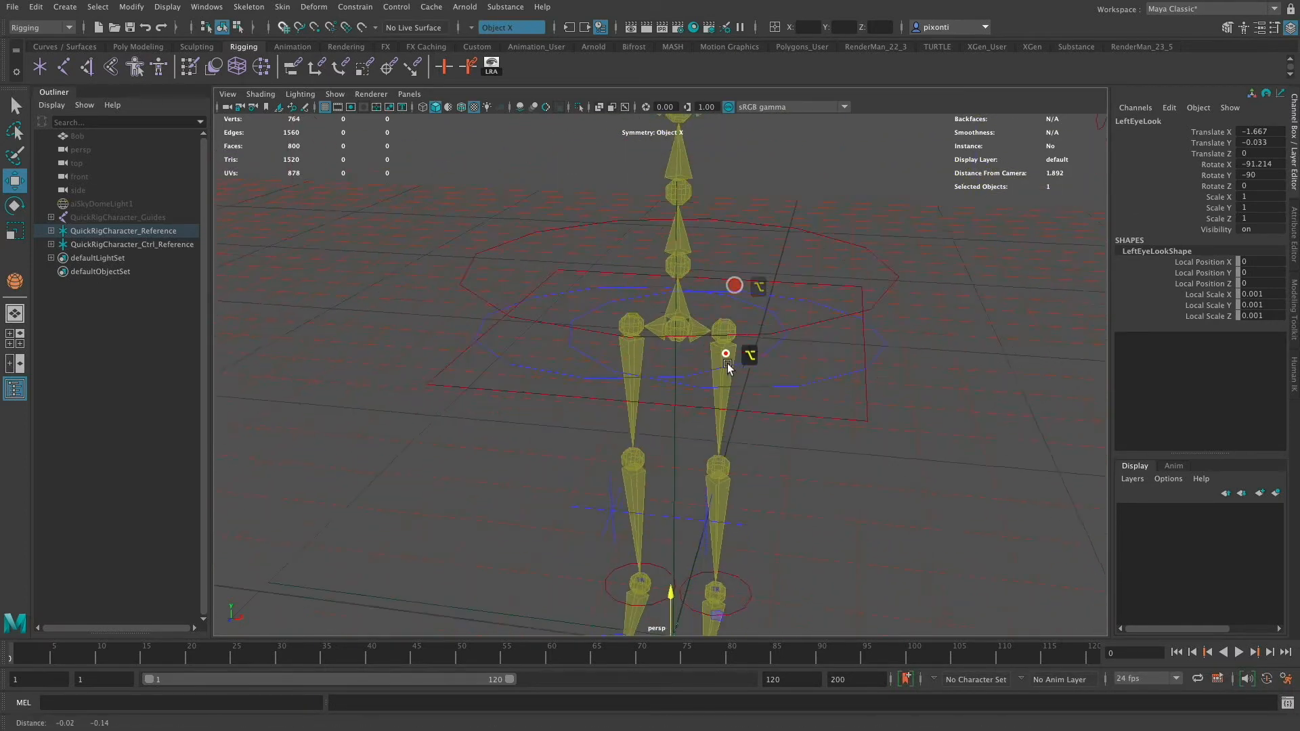
{"action": "middle_click_drag", "start_coordinate": [720, 575], "coordinate": [717, 420], "text": "alt"}
{"action": "middle_click_drag", "start_coordinate": [782, 293], "coordinate": [783, 580], "text": "alt"}
{"action": "middle_click_drag", "start_coordinate": [766, 342], "coordinate": [766, 539], "text": "alt"}
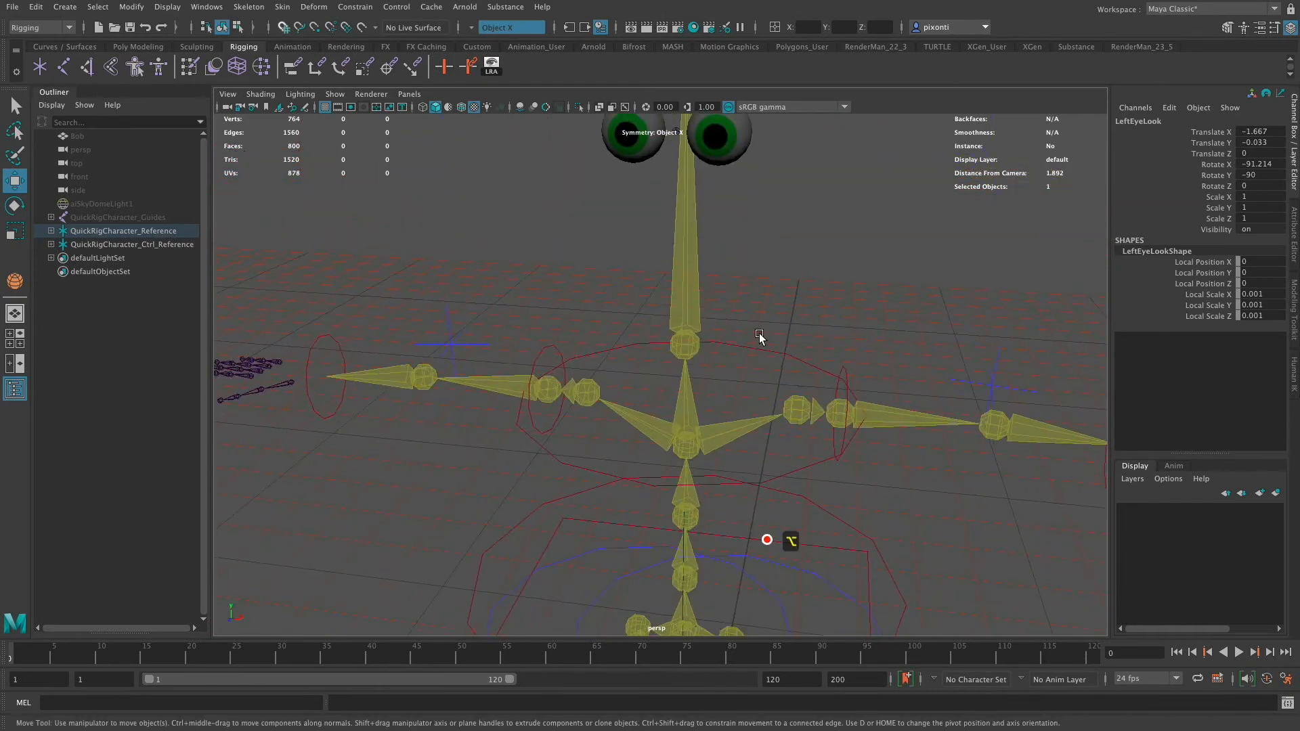
{"action": "middle_click_drag", "start_coordinate": [760, 319], "coordinate": [738, 498], "text": "alt"}
{"action": "middle_click_drag", "start_coordinate": [767, 350], "coordinate": [770, 408], "text": "alt"}
{"action": "right_click_drag", "start_coordinate": [771, 453], "coordinate": [939, 311], "text": "alt"}
{"action": "left_click_drag", "start_coordinate": [1259, 132], "coordinate": [1261, 176]}
{"action": "type", "text": "0"}
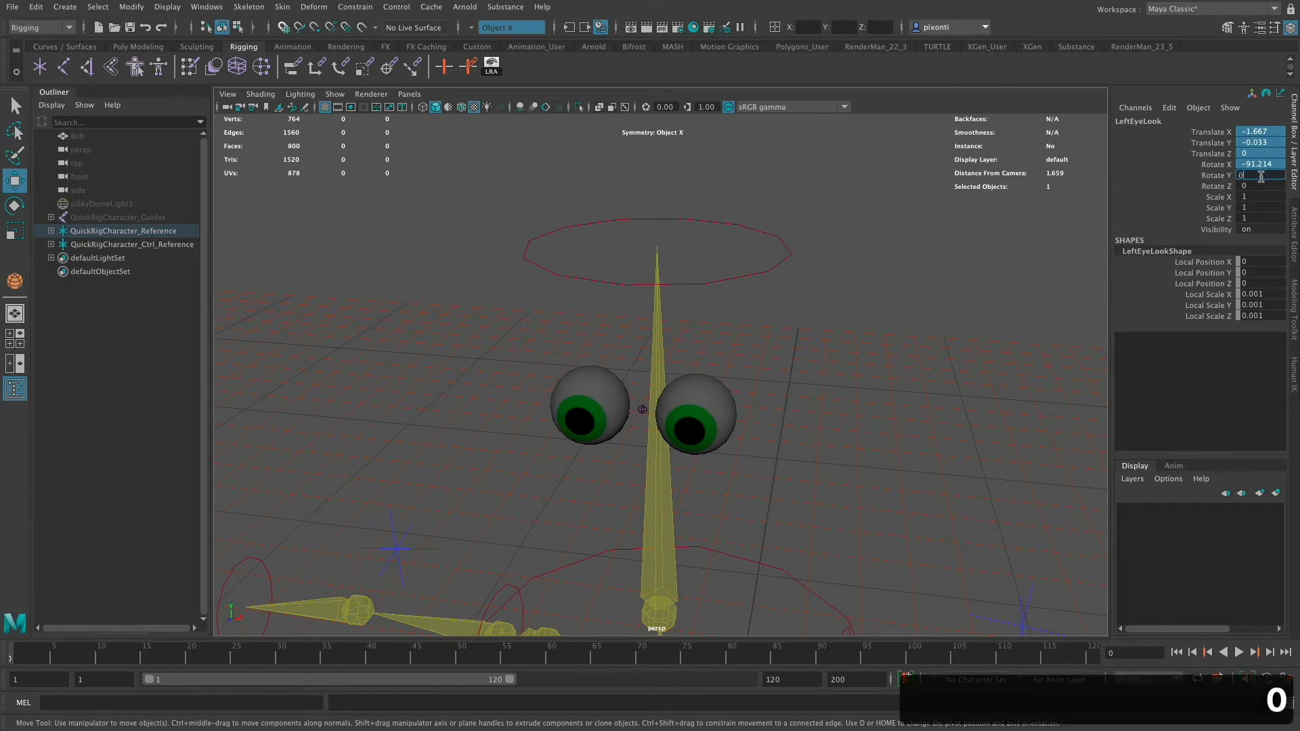
{"action": "key", "text": "Return"}
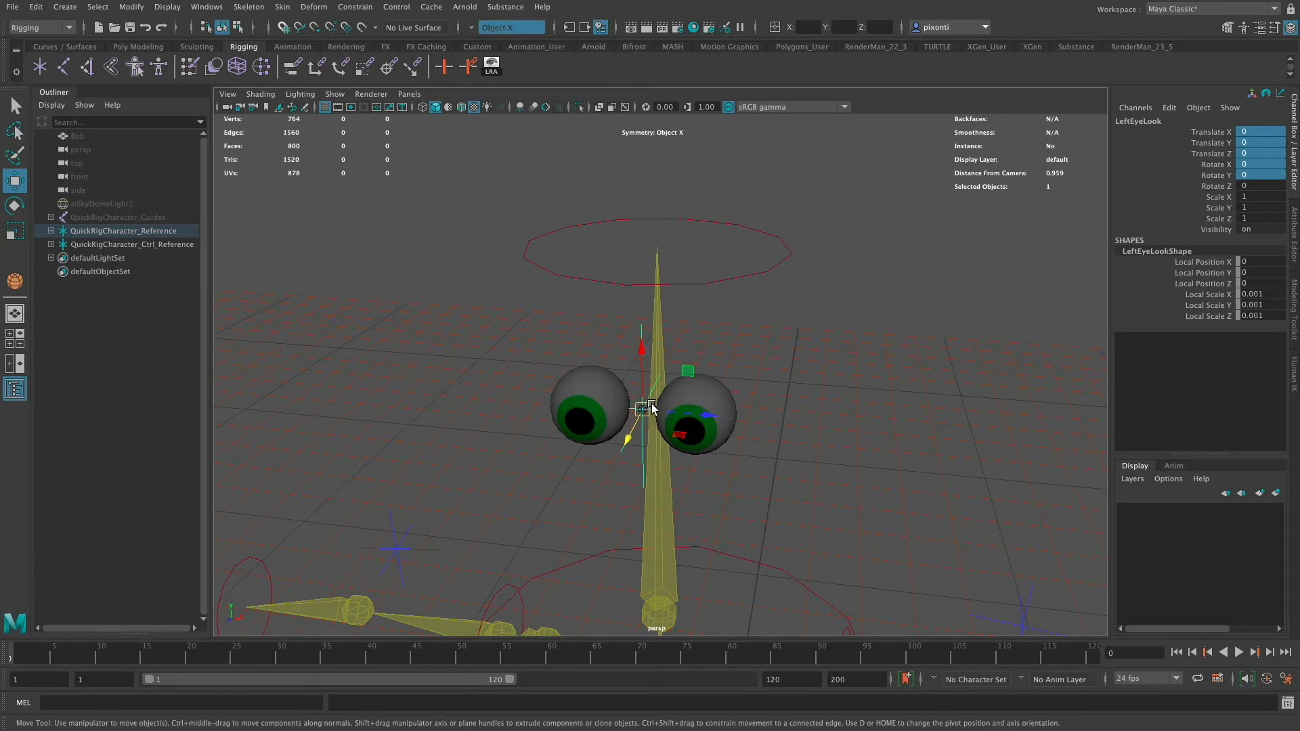
- Unparent the LeftEyeLook locator and match all its transforms to the LeftEye sphere
{"action": "key", "text": "shift+p"}
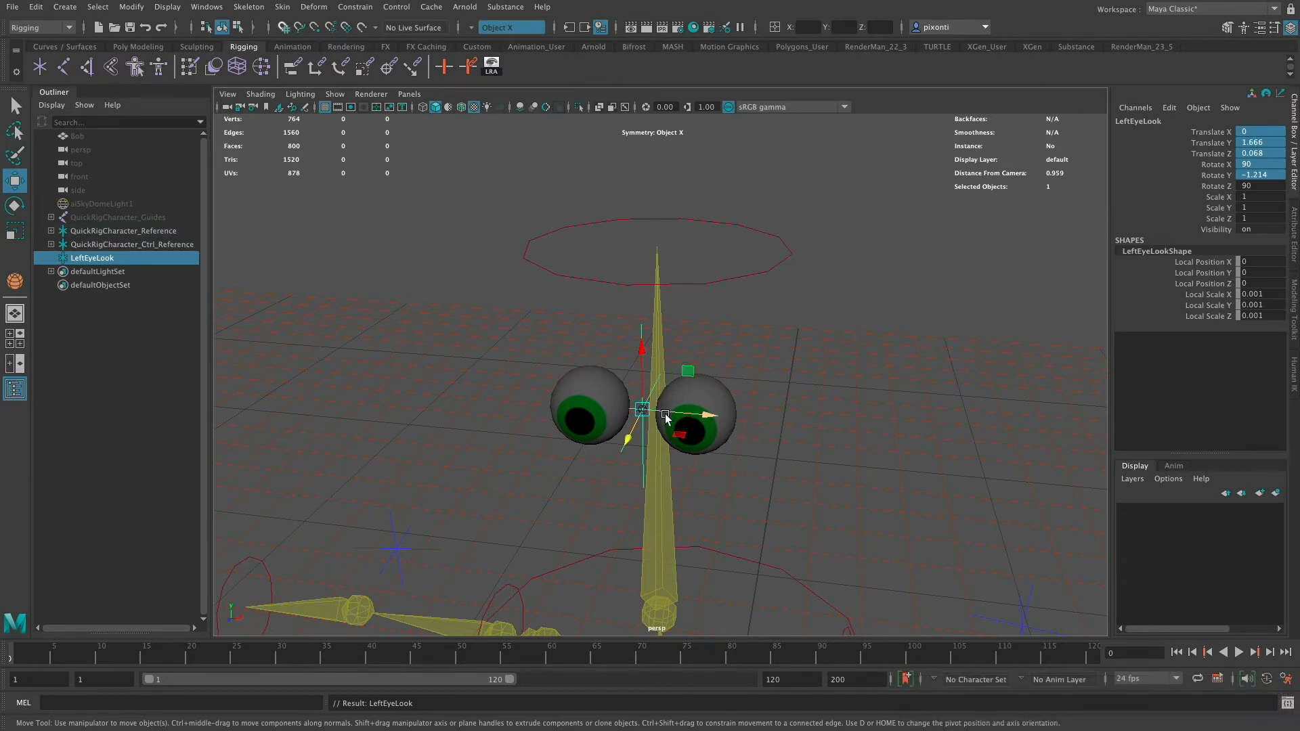
{"action": "left_click", "coordinate": [709, 394], "text": "shift"}
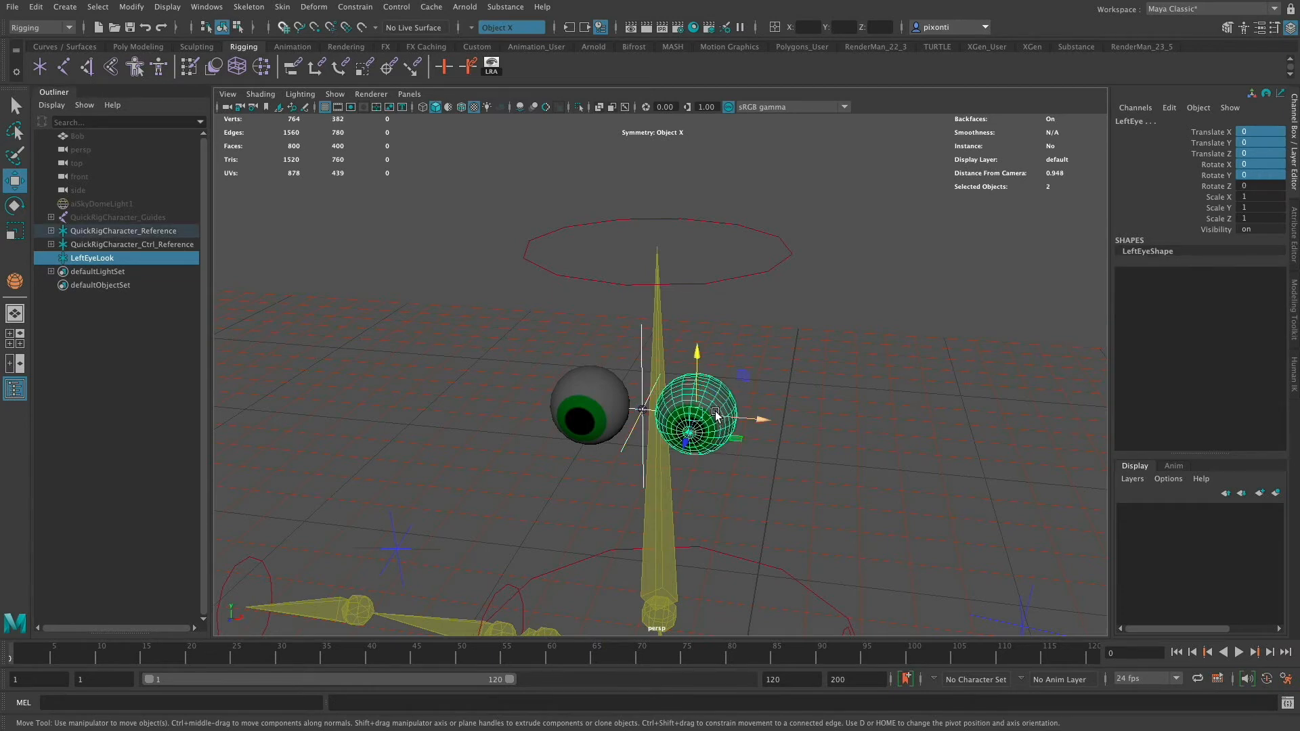
{"action": "left_click", "coordinate": [131, 7]}
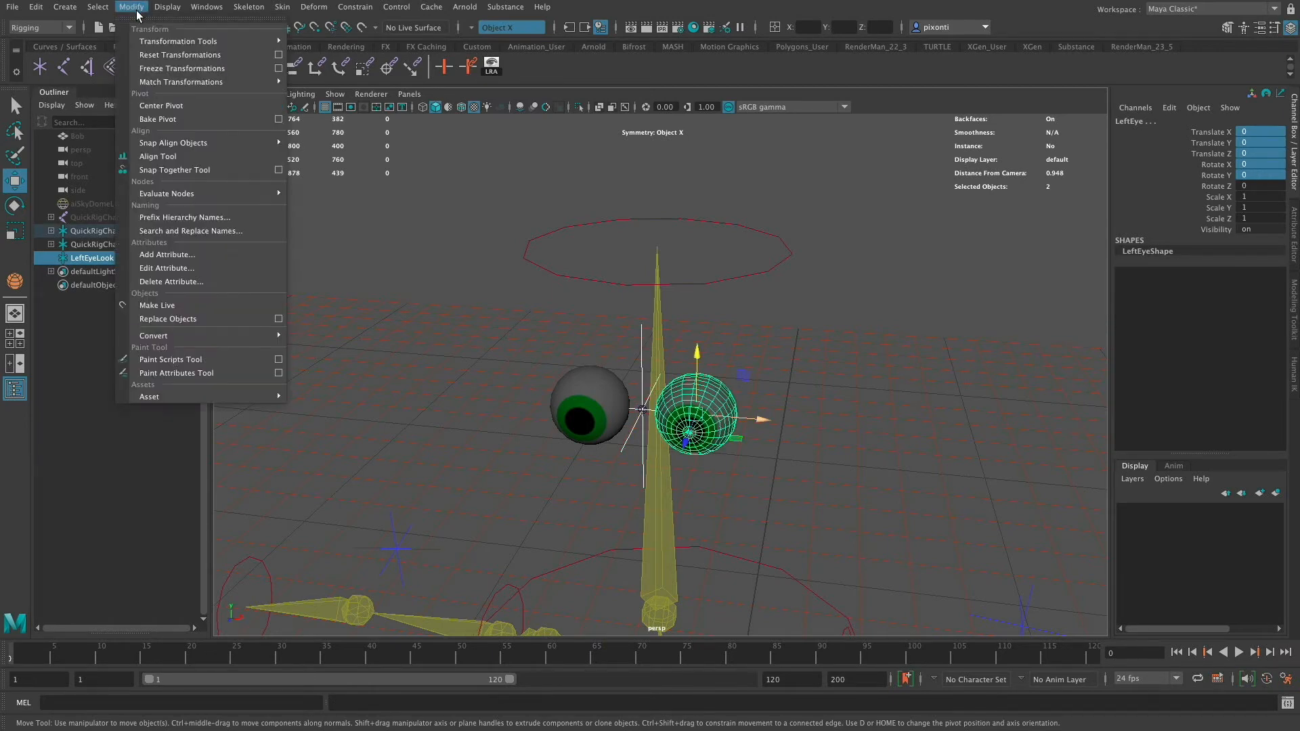
{"action": "mouse_move", "coordinate": [240, 87]}
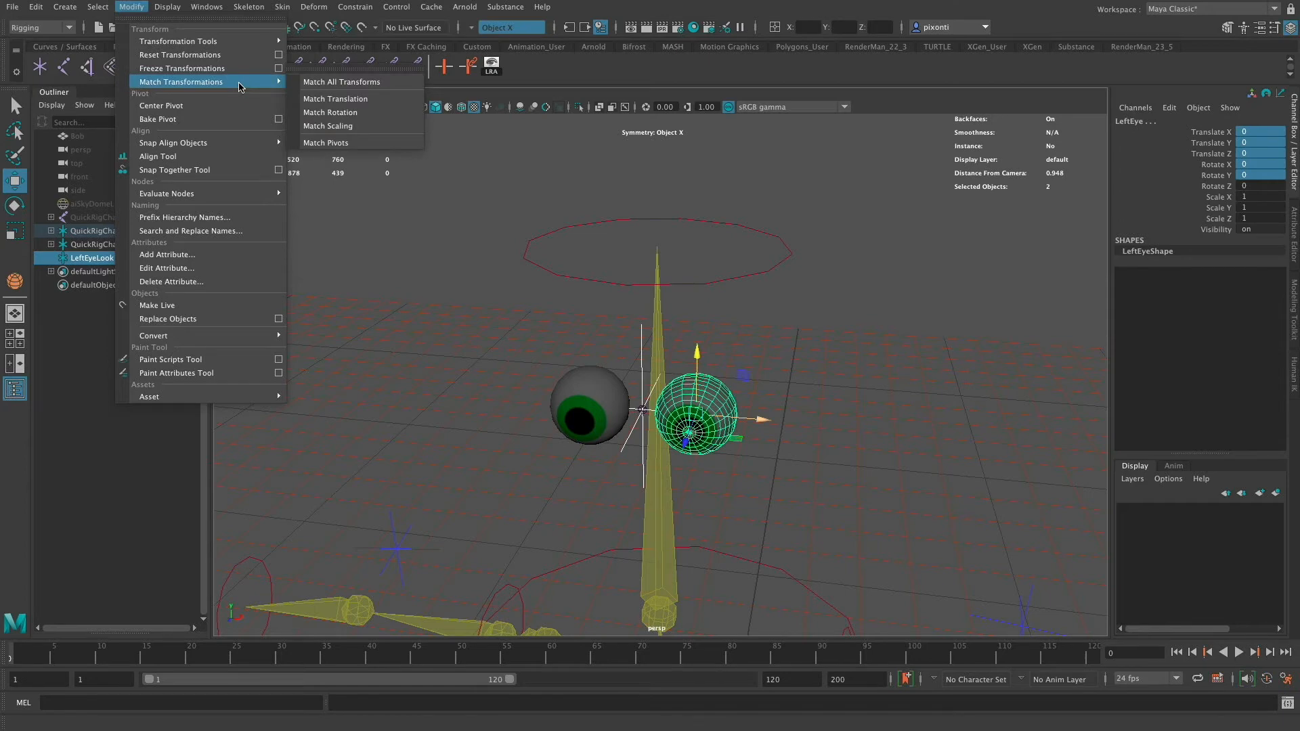
{"action": "left_click", "coordinate": [369, 83]}
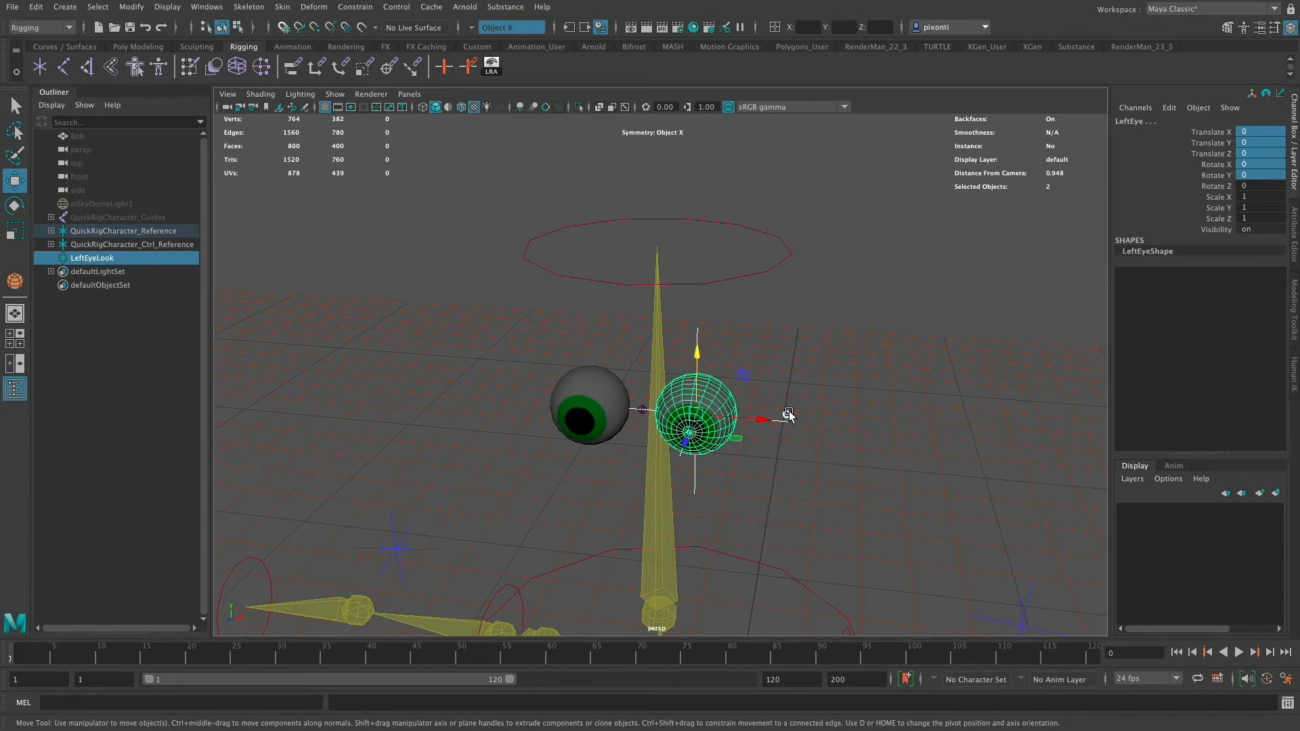
- Duplicate the LeftEyeLook locator and rename the copy RightEyeLook
{"action": "left_click_drag", "start_coordinate": [789, 412], "coordinate": [778, 434]}
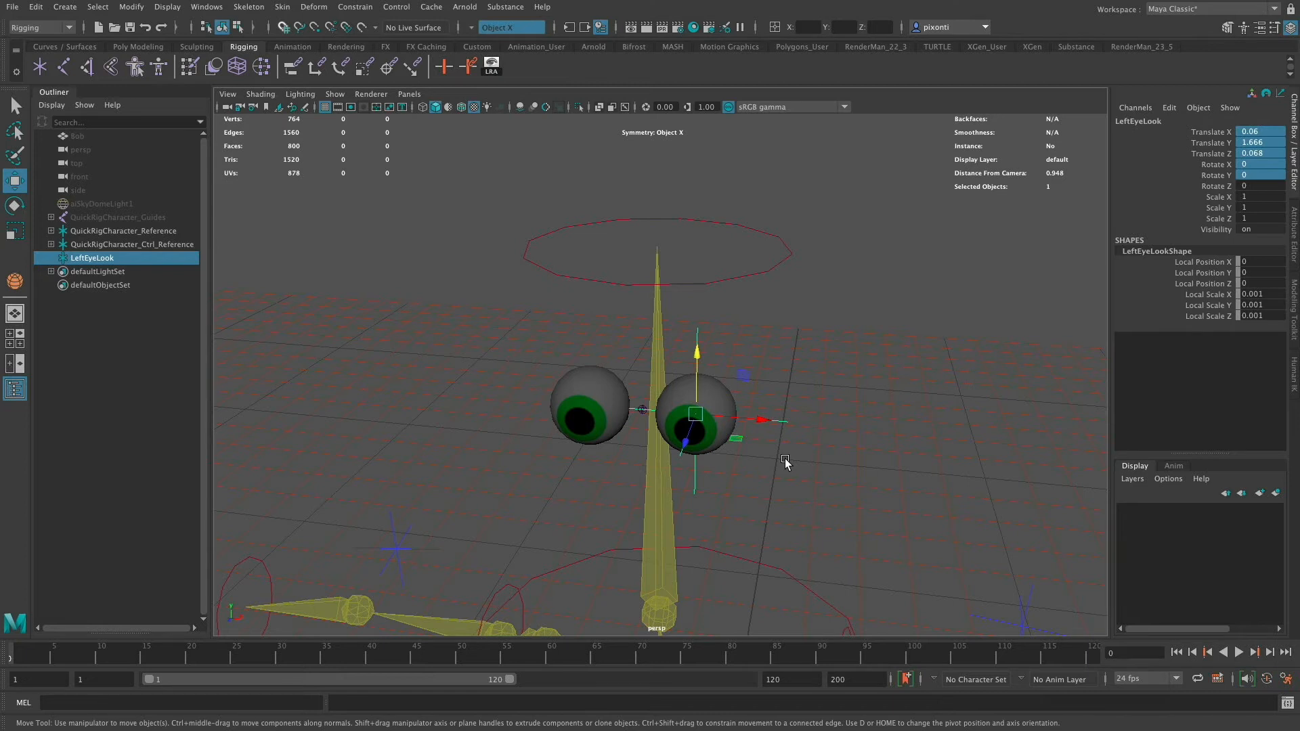
{"action": "key", "text": "ctrl+d"}
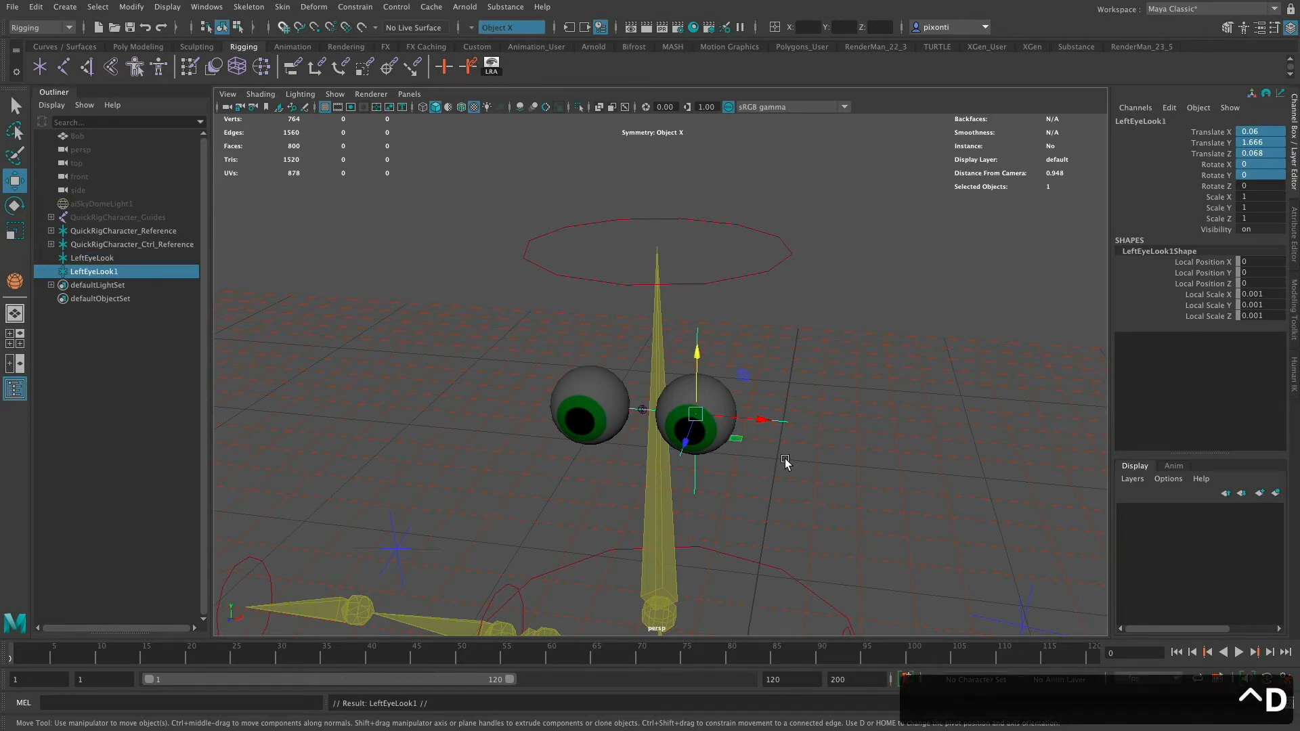
{"action": "double_click", "coordinate": [1156, 122]}
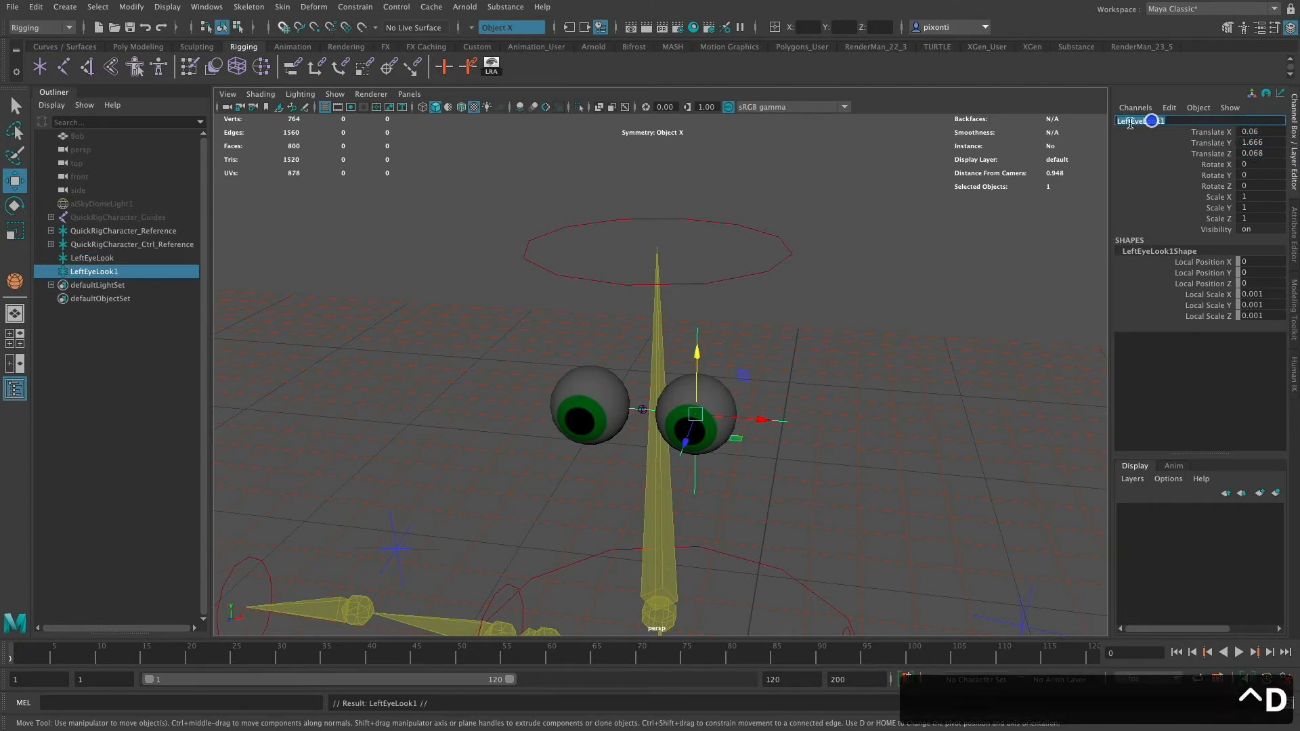
{"action": "left_click_drag", "start_coordinate": [1131, 122], "coordinate": [1102, 125]}
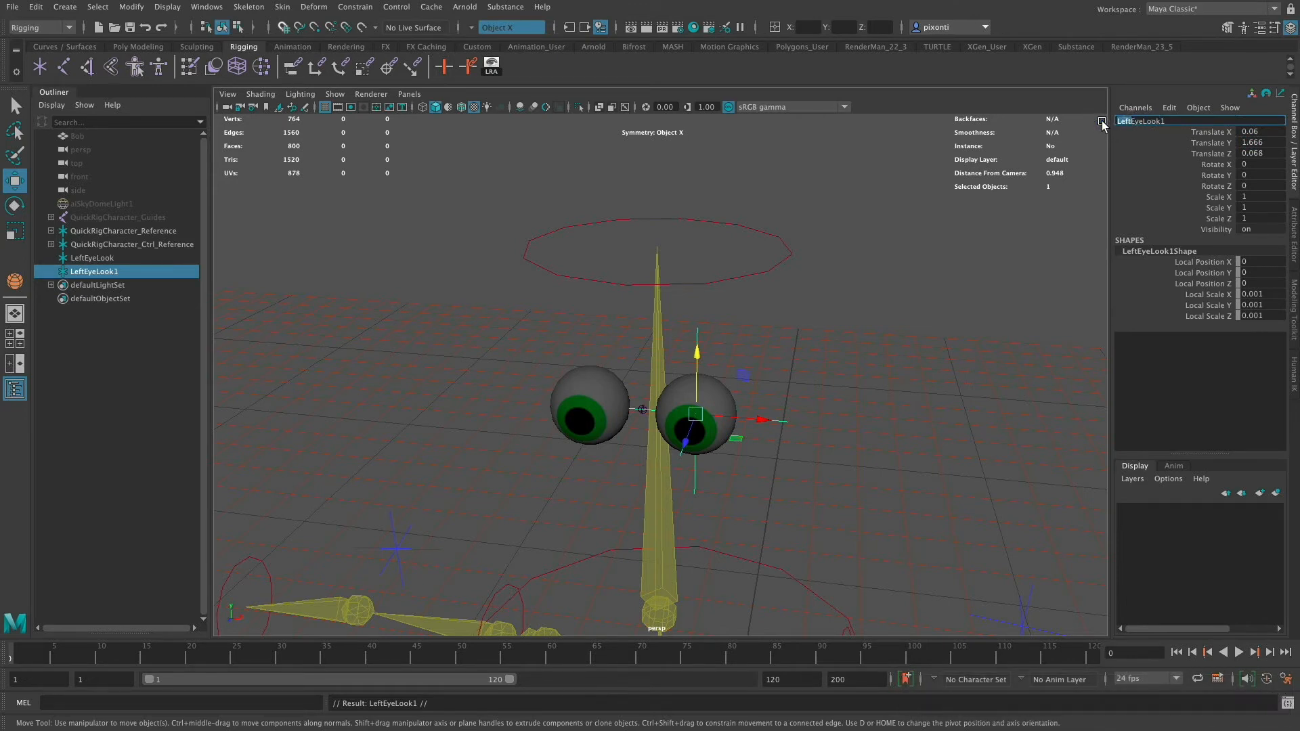
{"action": "type", "text": "Right"}
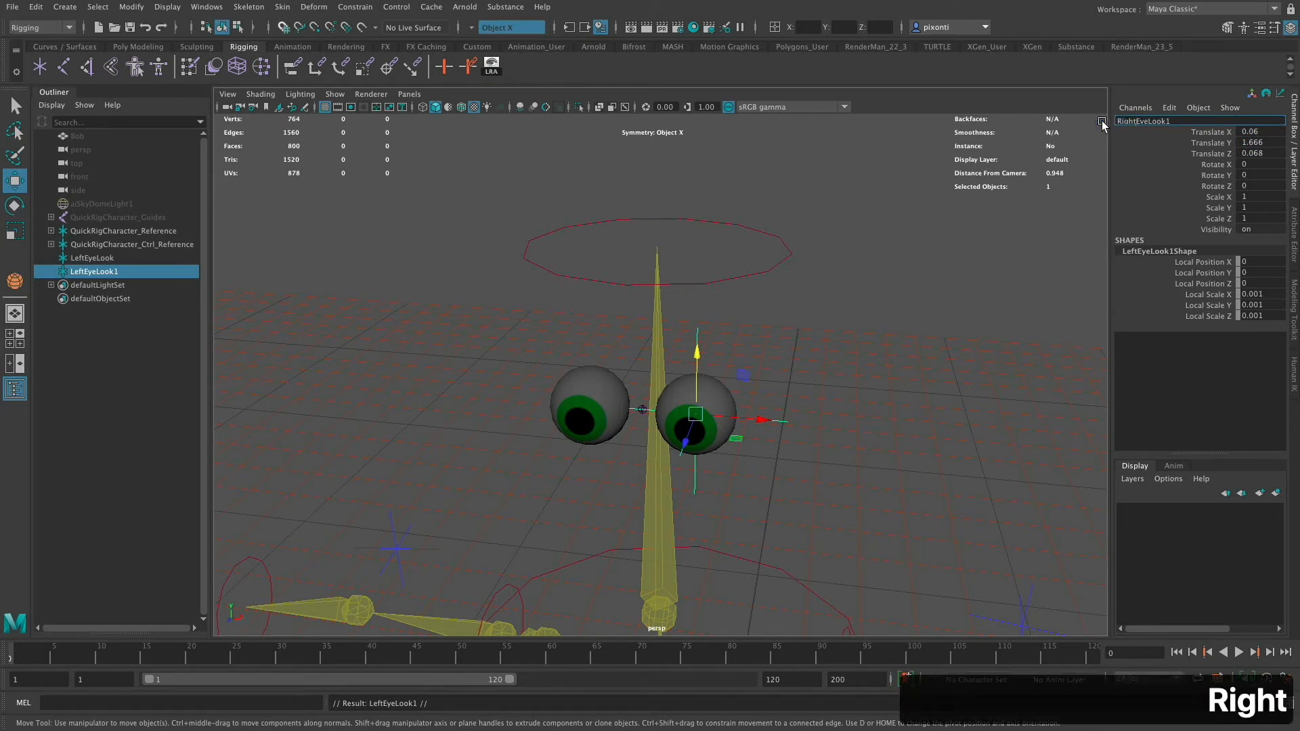
{"action": "left_click", "coordinate": [1197, 123]}
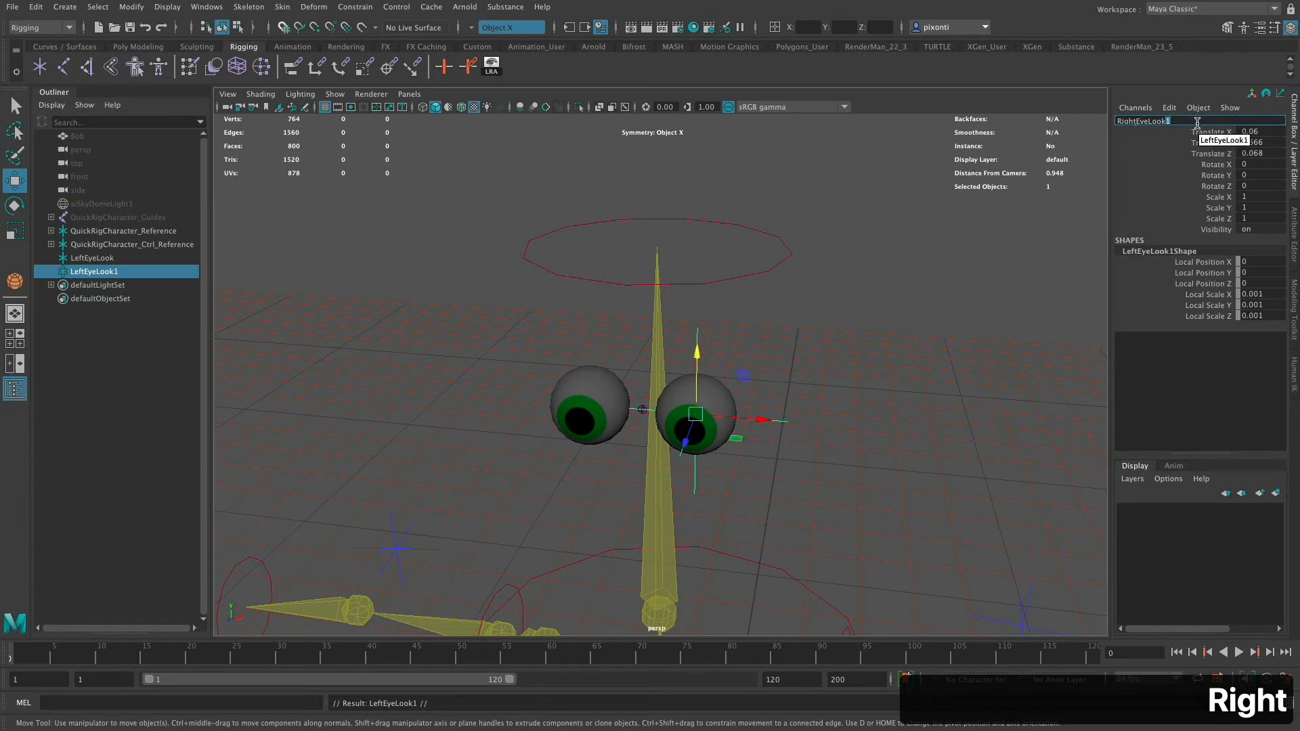
{"action": "key", "text": "BackSpace"}
{"action": "key", "text": "Return"}
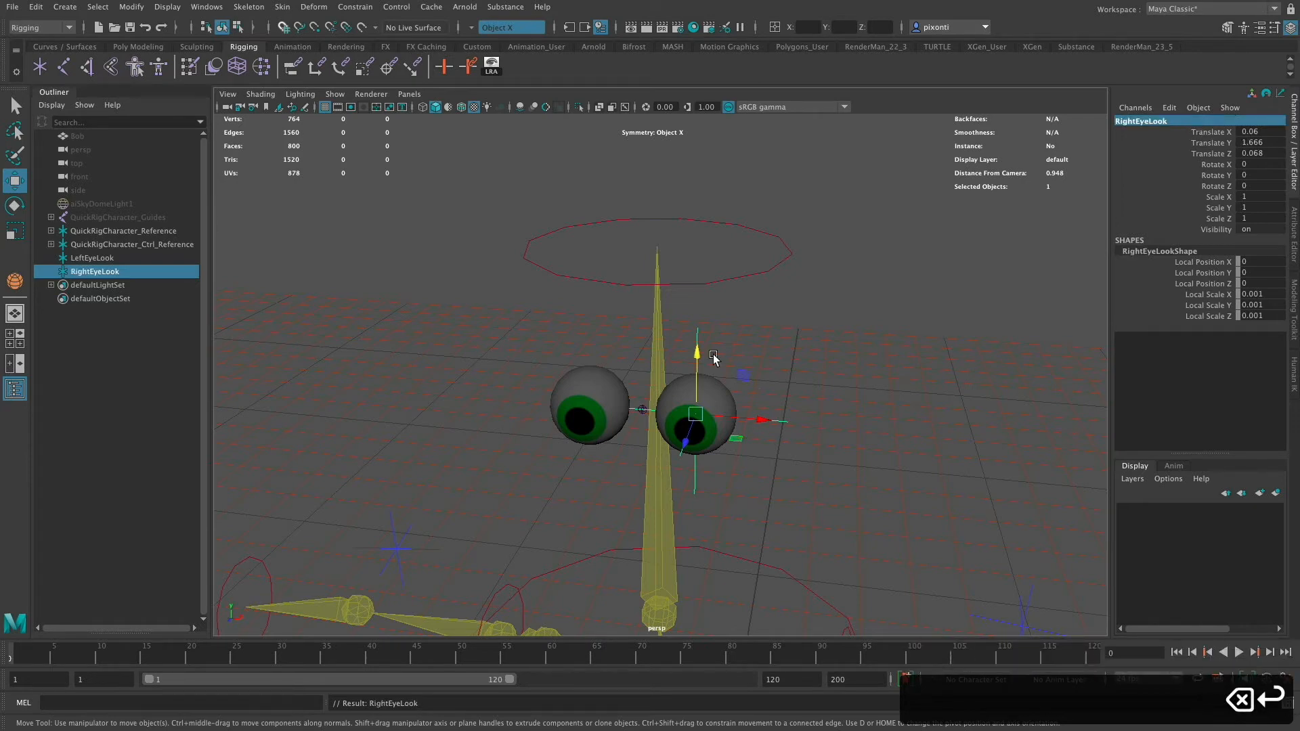
- Match all transforms of the RightEyeLook locator to the RightEye sphere
{"action": "left_click", "coordinate": [607, 388], "text": "shift"}
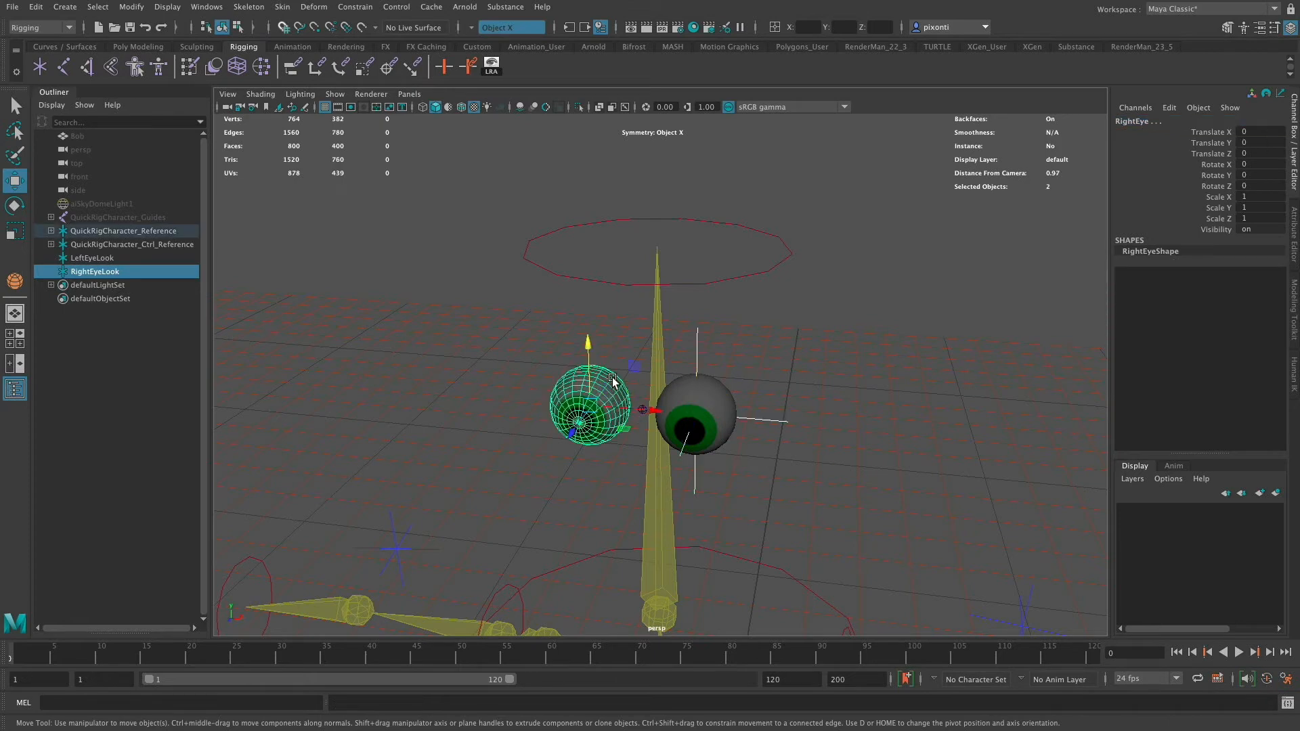
{"action": "left_click", "coordinate": [132, 8]}
{"action": "mouse_move", "coordinate": [237, 84]}
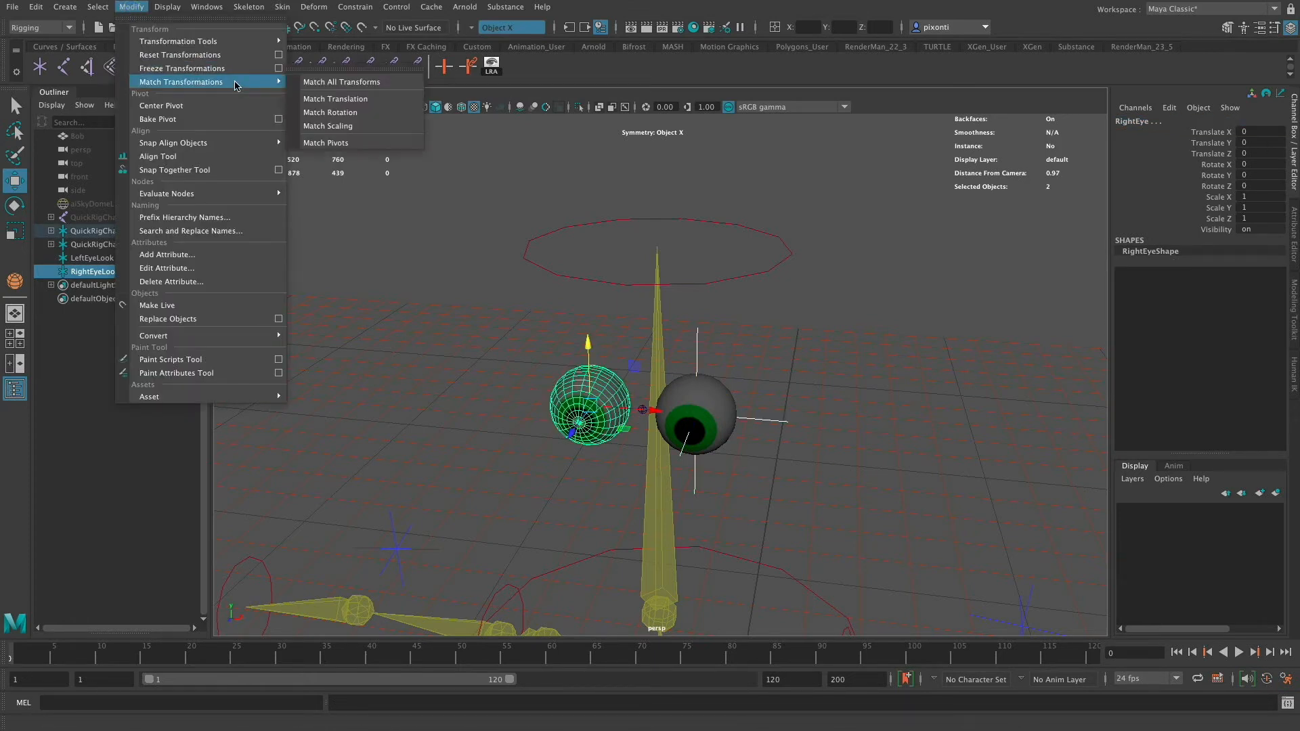
{"action": "left_click", "coordinate": [352, 82]}
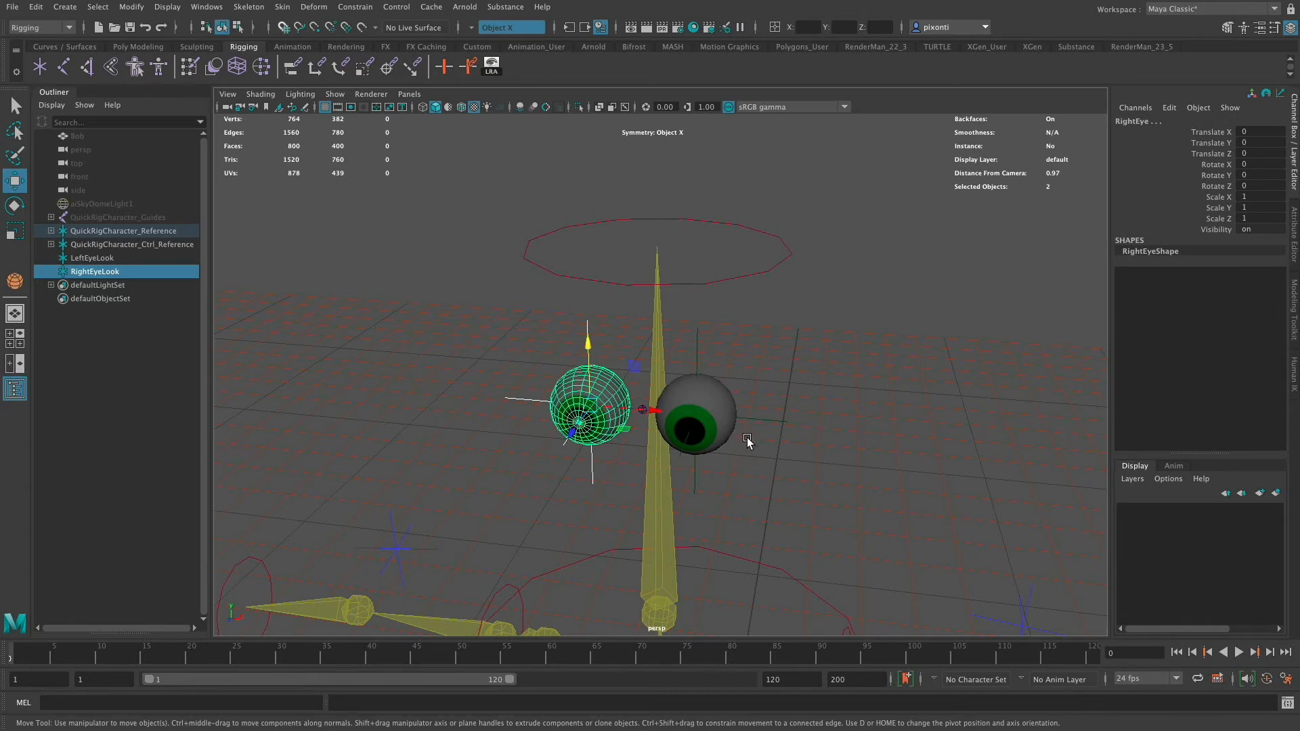
- Move both eye look locators forward in front of the eyes to about 0.35 in Z
{"action": "mouse_move", "coordinate": [743, 450]}
{"action": "left_mouse_down", "text": "alt"}
{"action": "mouse_move", "coordinate": [775, 473]}
{"action": "mouse_move", "coordinate": [767, 429]}
{"action": "mouse_move", "coordinate": [750, 425]}
{"action": "left_mouse_up", "text": "alt"}
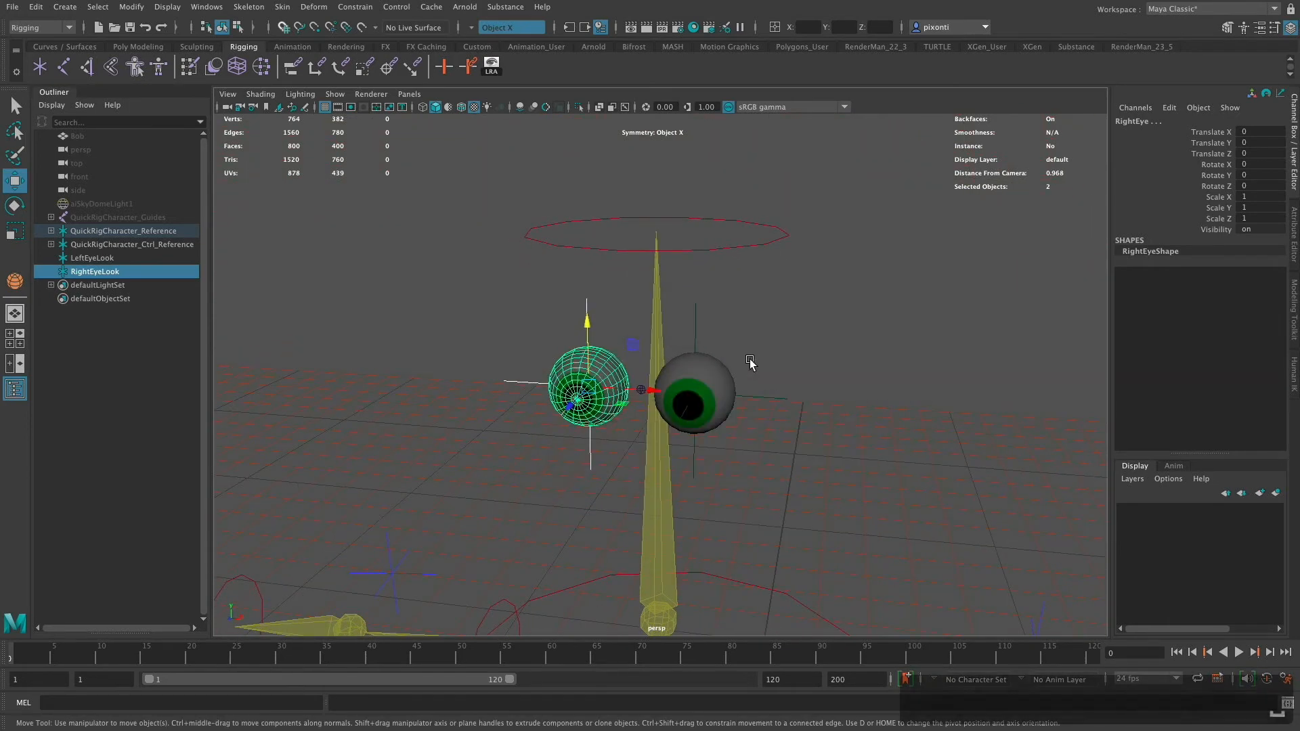
{"action": "key", "text": "space"}
{"action": "key", "text": "space"}
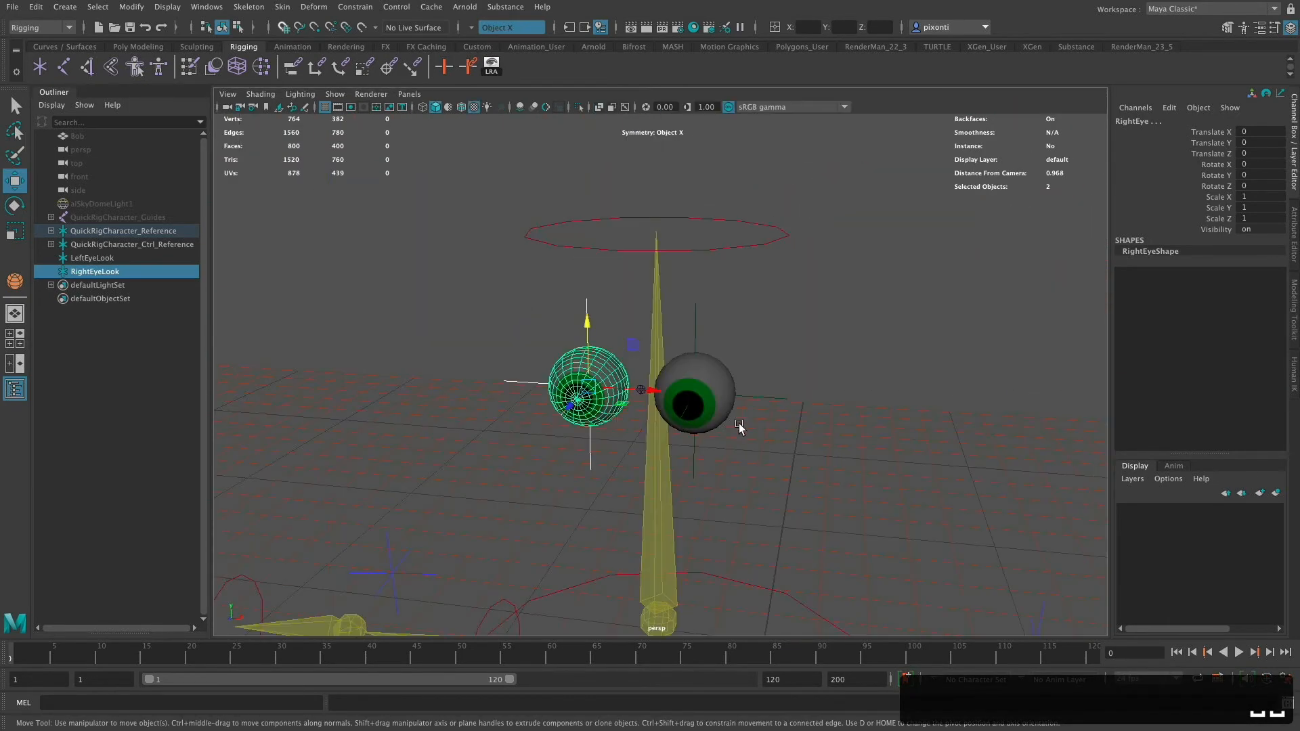
{"action": "key", "text": "space"}
{"action": "key", "text": "space"}
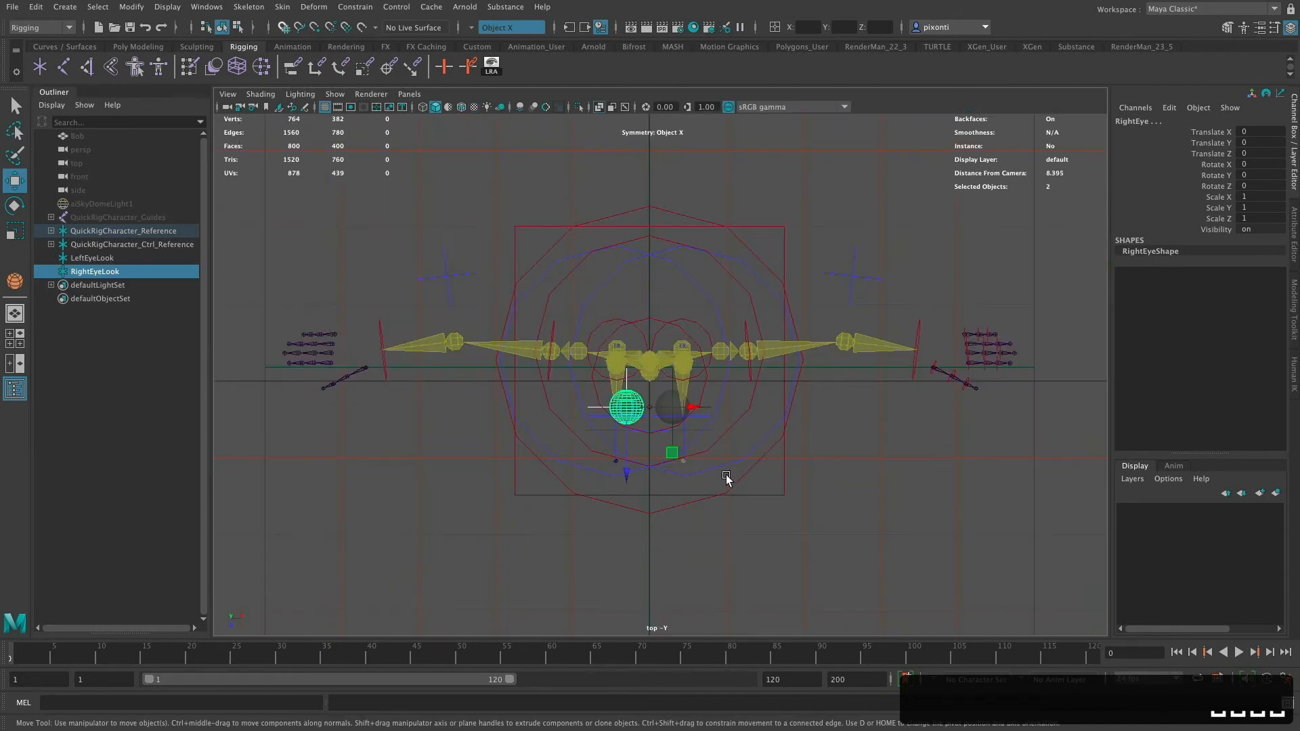
{"action": "left_click", "coordinate": [116, 259], "text": "ctrl"}
{"action": "left_click_drag", "start_coordinate": [675, 512], "coordinate": [676, 549]}
{"action": "key", "text": "space"}
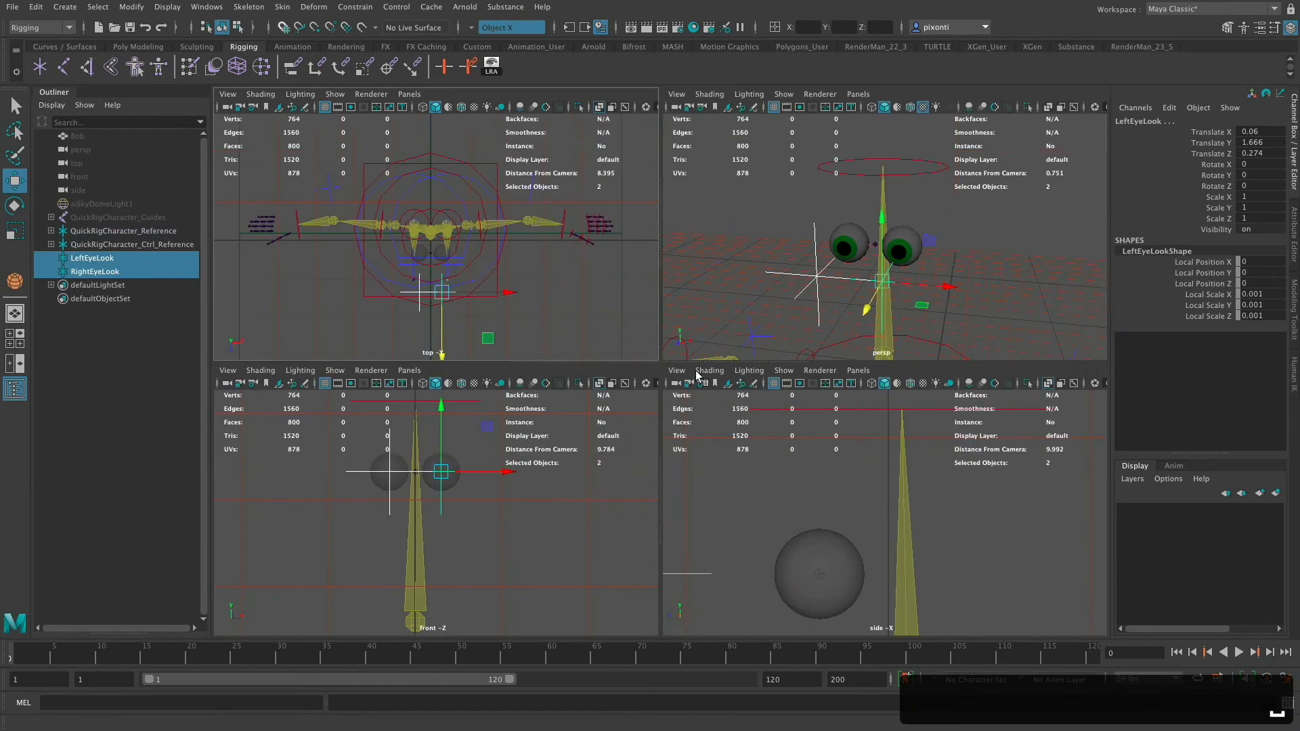
{"action": "left_click_drag", "start_coordinate": [907, 289], "coordinate": [858, 285], "text": "alt"}
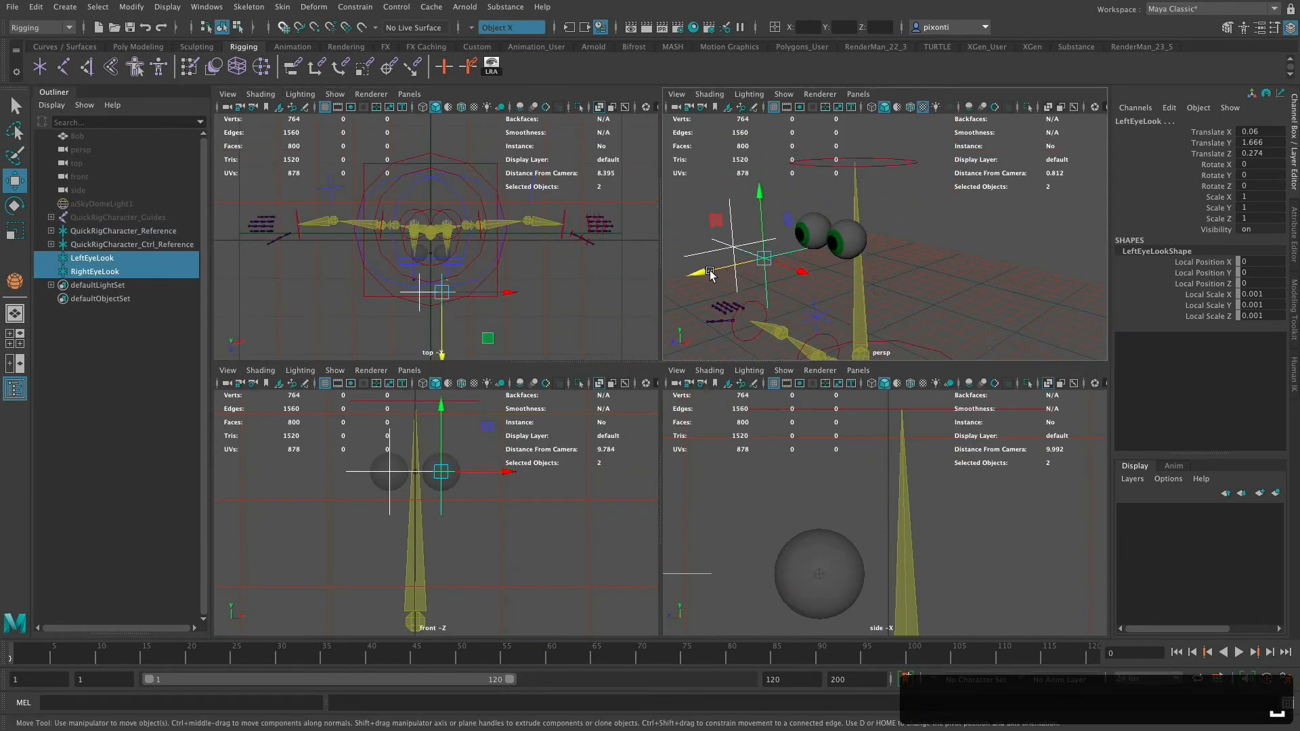
{"action": "left_click_drag", "start_coordinate": [702, 272], "coordinate": [673, 279]}
{"action": "left_click_drag", "start_coordinate": [893, 278], "coordinate": [897, 273], "text": "alt"}
{"action": "left_click_drag", "start_coordinate": [911, 270], "coordinate": [922, 270], "text": "alt"}
{"action": "left_click_drag", "start_coordinate": [762, 273], "coordinate": [755, 275]}
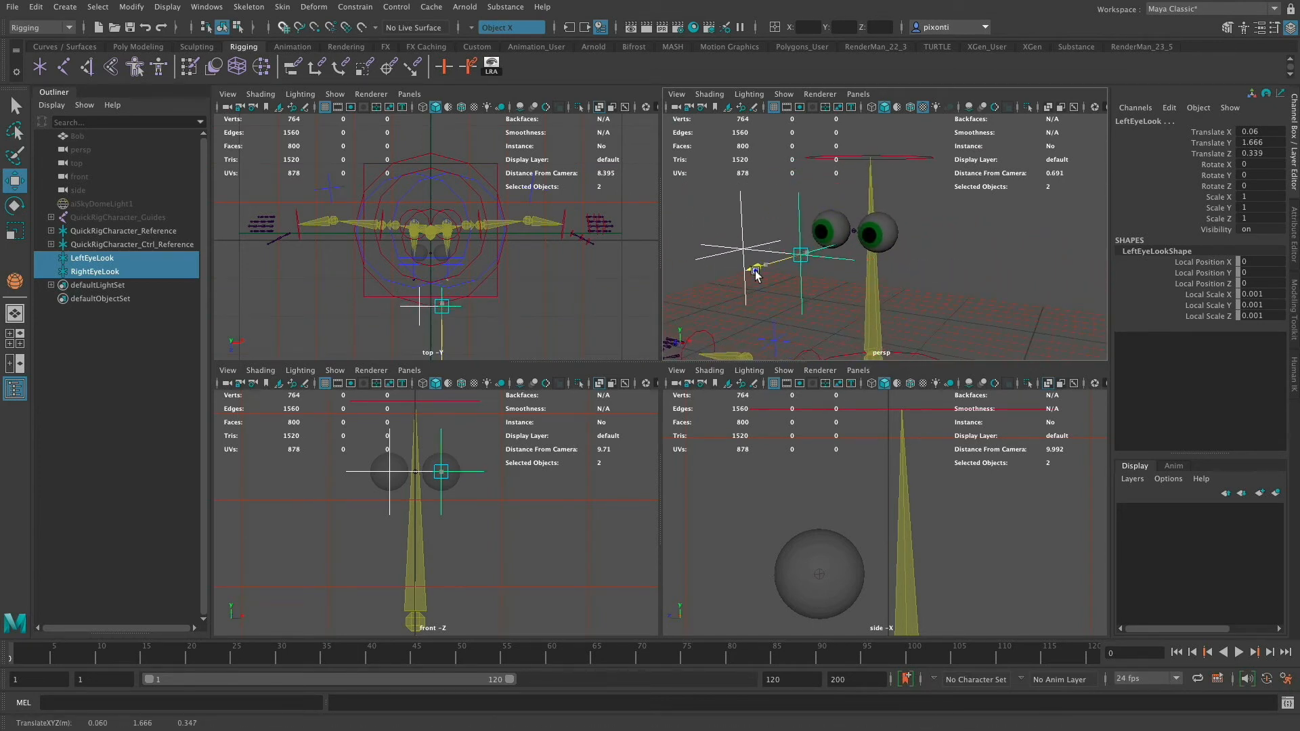
{"action": "key", "text": "space"}
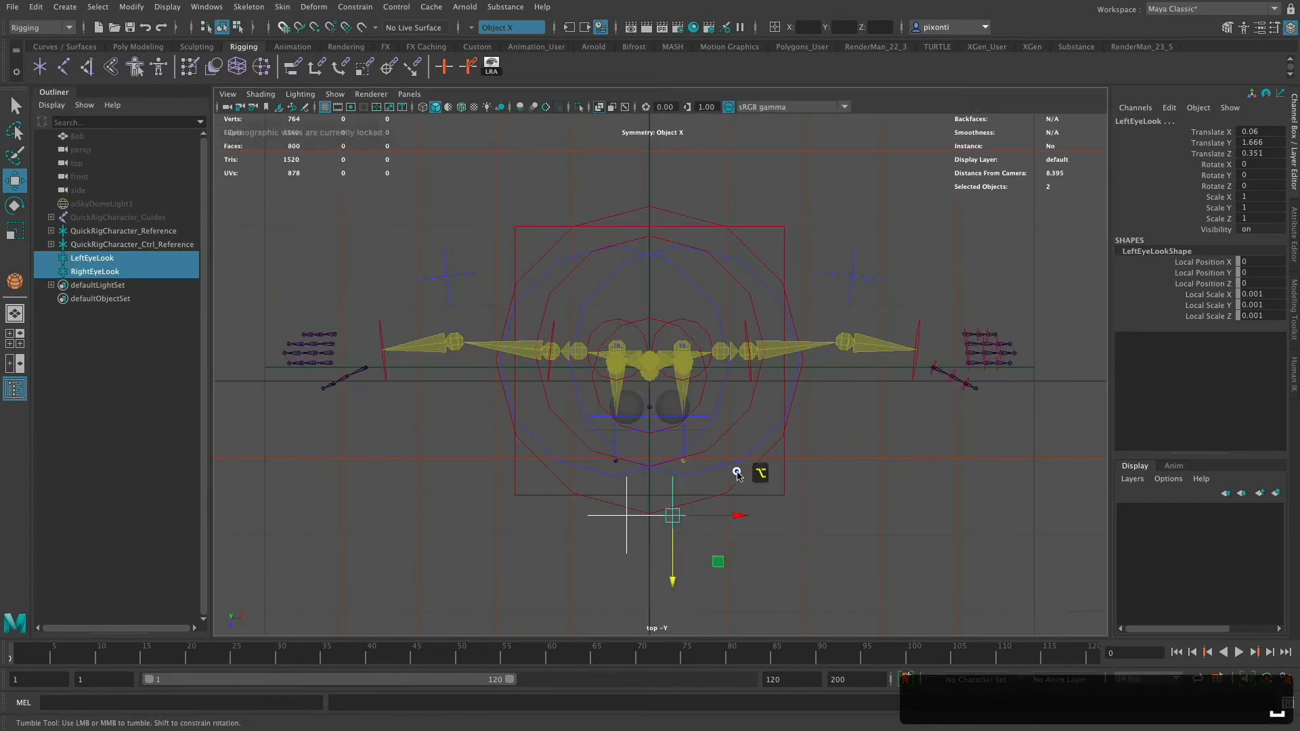
{"action": "left_click_drag", "start_coordinate": [749, 470], "coordinate": [748, 456], "text": "alt"}
{"action": "key", "text": "space"}
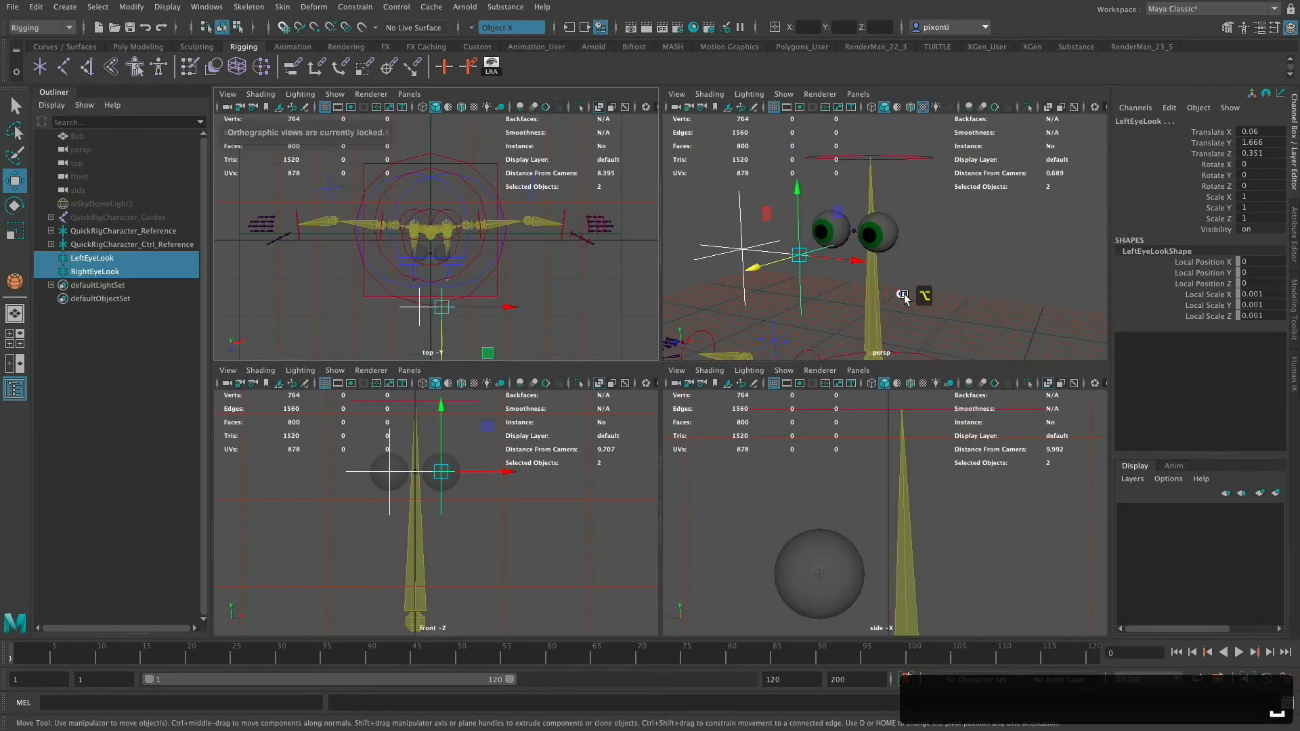
{"action": "left_click_drag", "start_coordinate": [908, 294], "coordinate": [881, 407], "text": "alt"}
{"action": "key", "text": "space"}
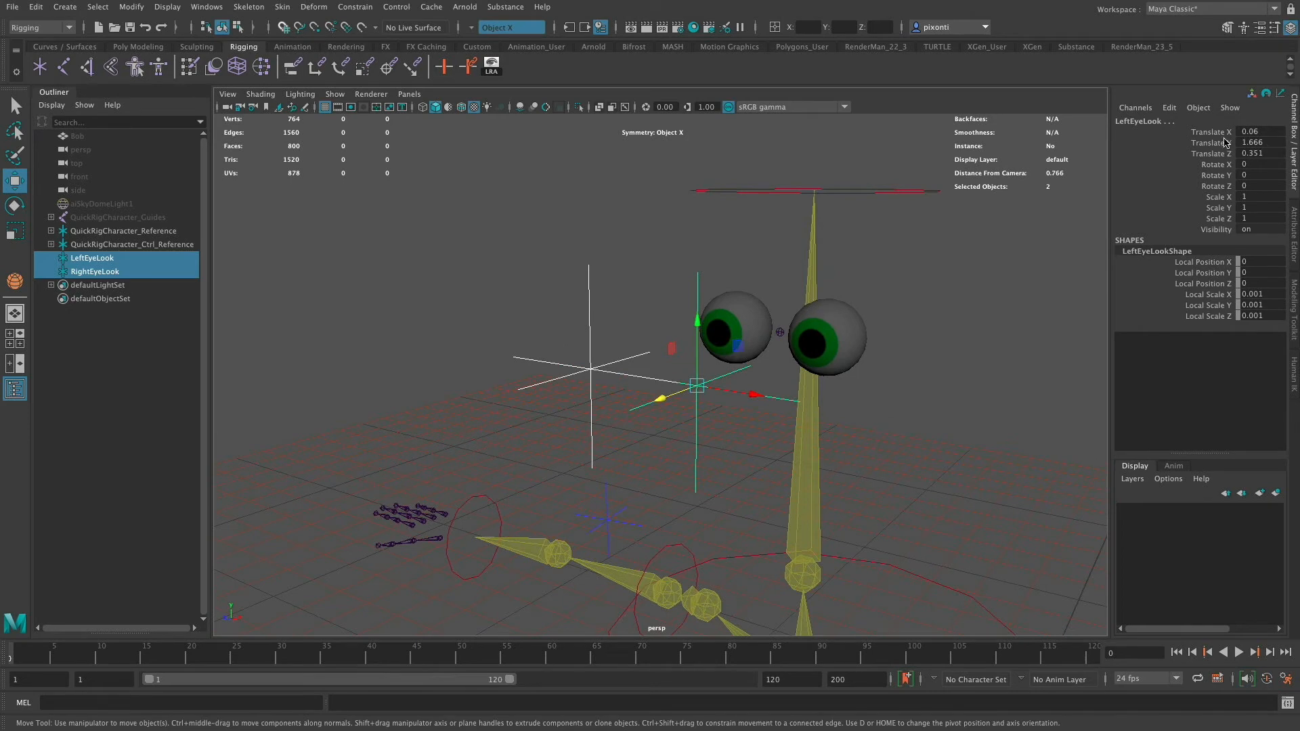
- Freeze the translation of both eye look locators
{"action": "left_click_drag", "start_coordinate": [1218, 132], "coordinate": [1211, 161]}
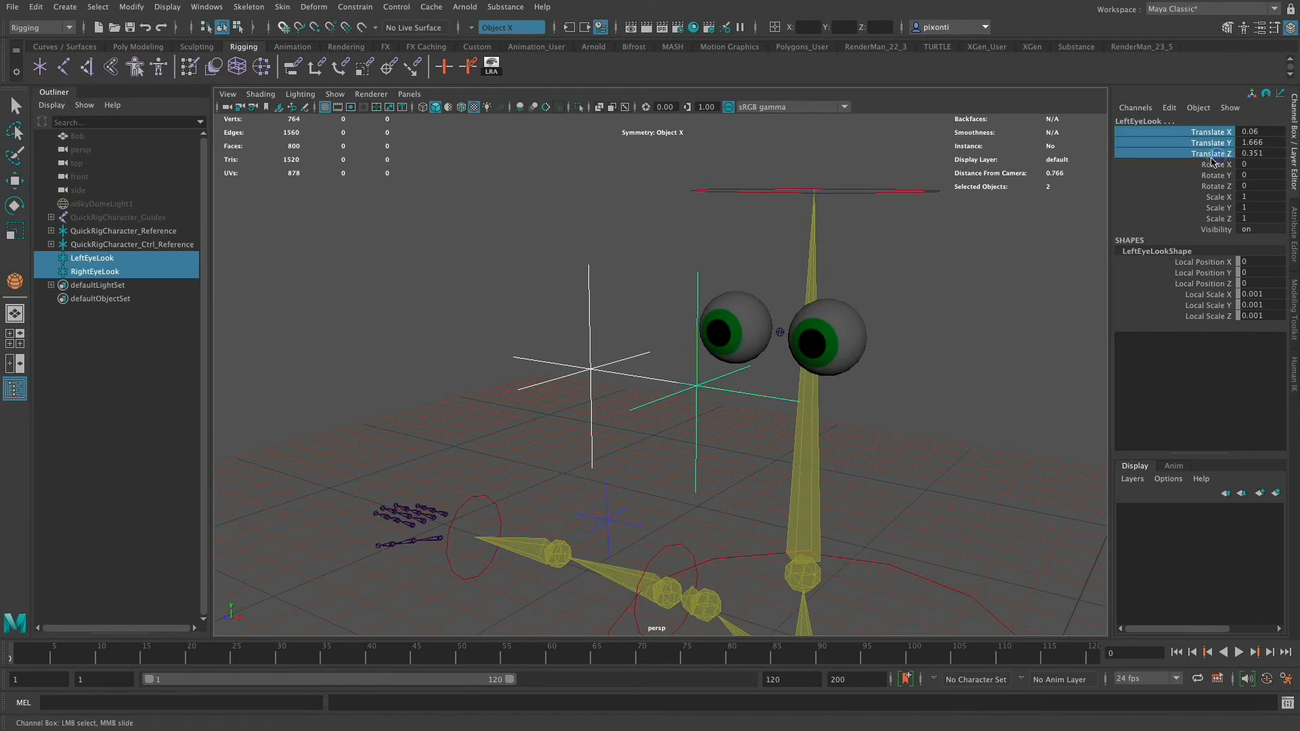
{"action": "right_click", "coordinate": [1220, 143]}
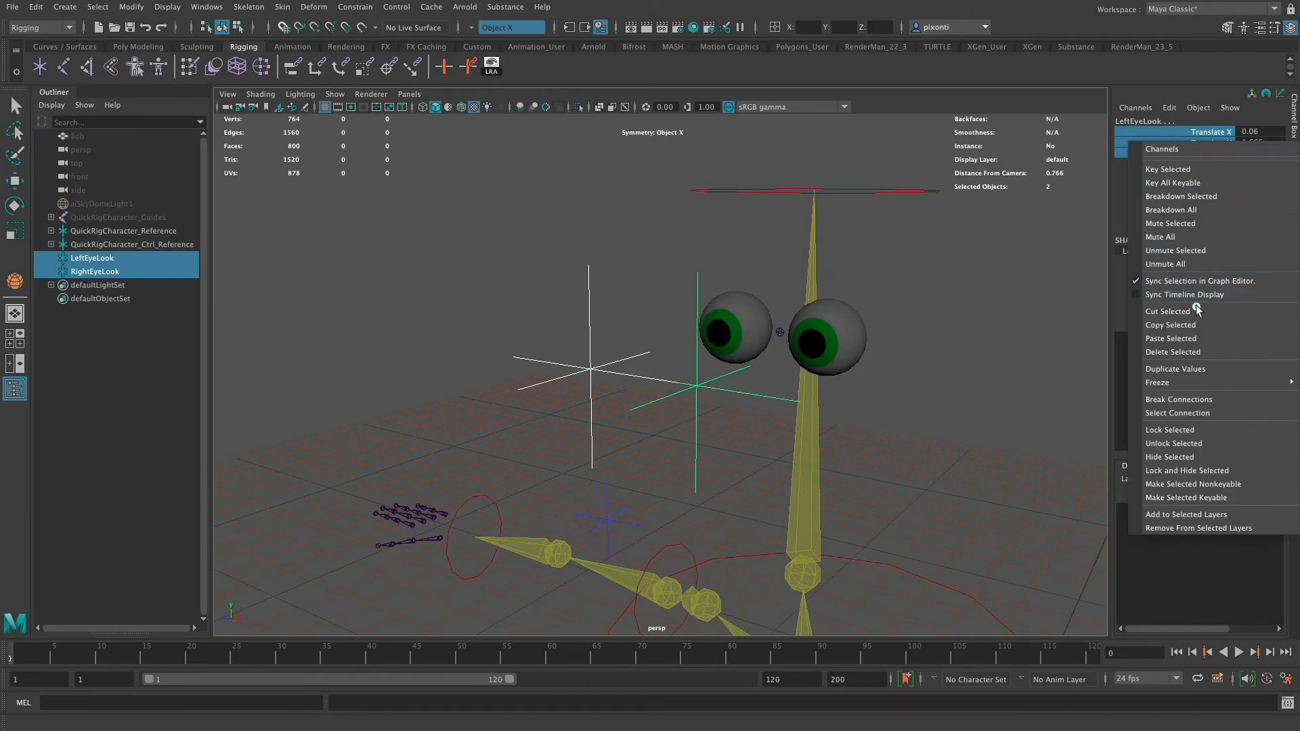
{"action": "mouse_move", "coordinate": [1188, 385]}
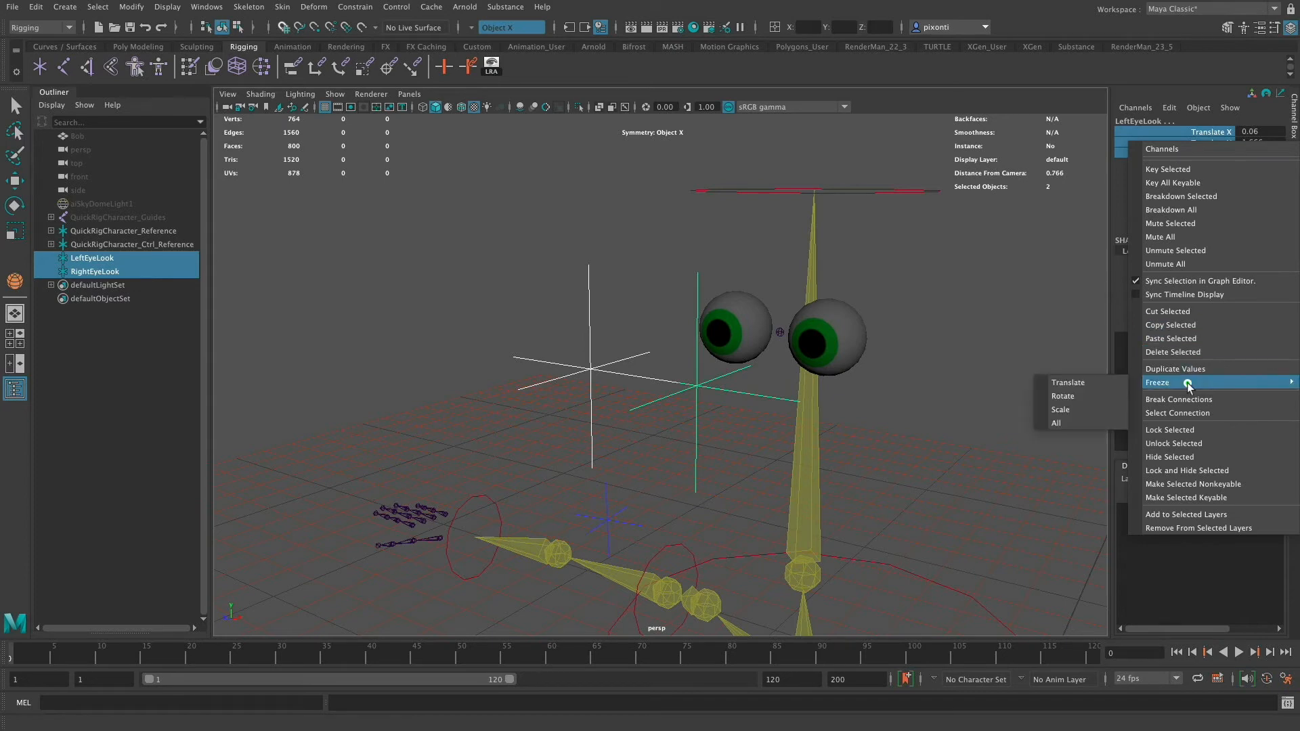
{"action": "left_click", "coordinate": [1076, 383]}
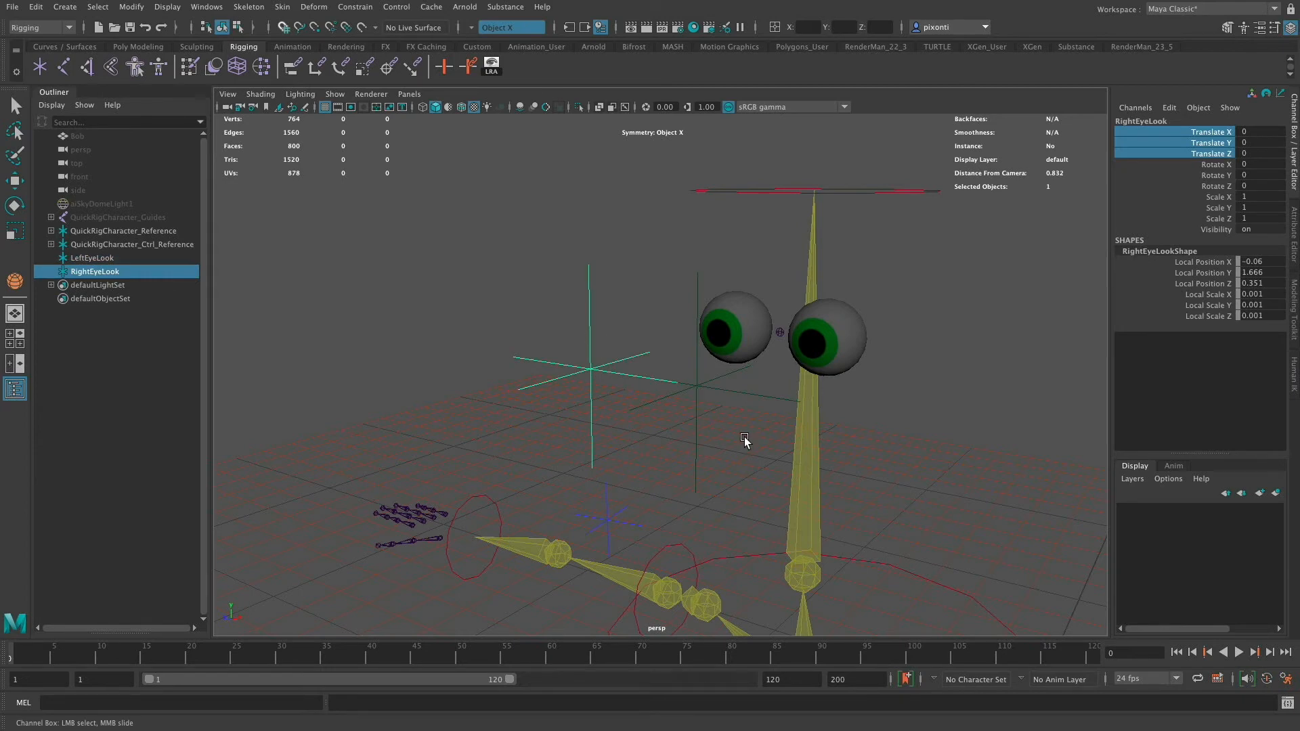
- Try setting the RightEyeLook locator's local scale Y to 0 and undo the change
{"action": "left_click", "coordinate": [701, 410]}
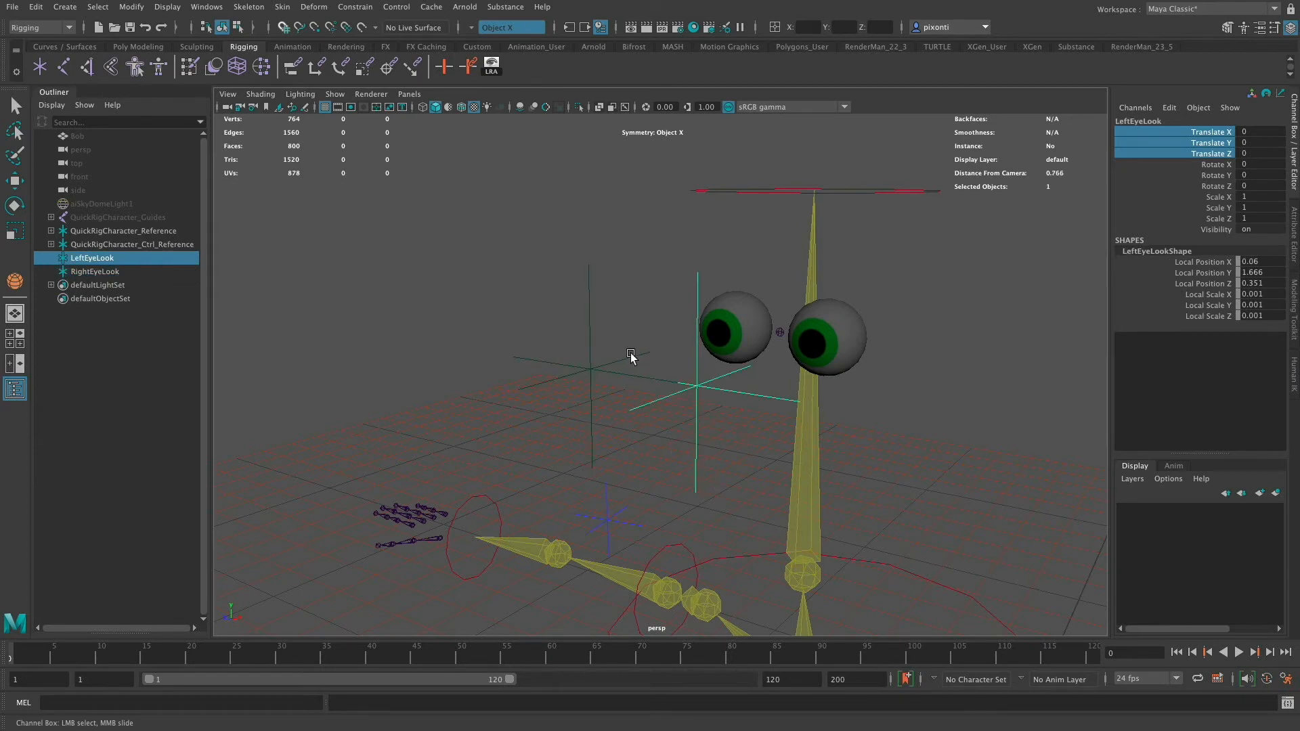
{"action": "left_click", "coordinate": [583, 388], "text": "shift"}
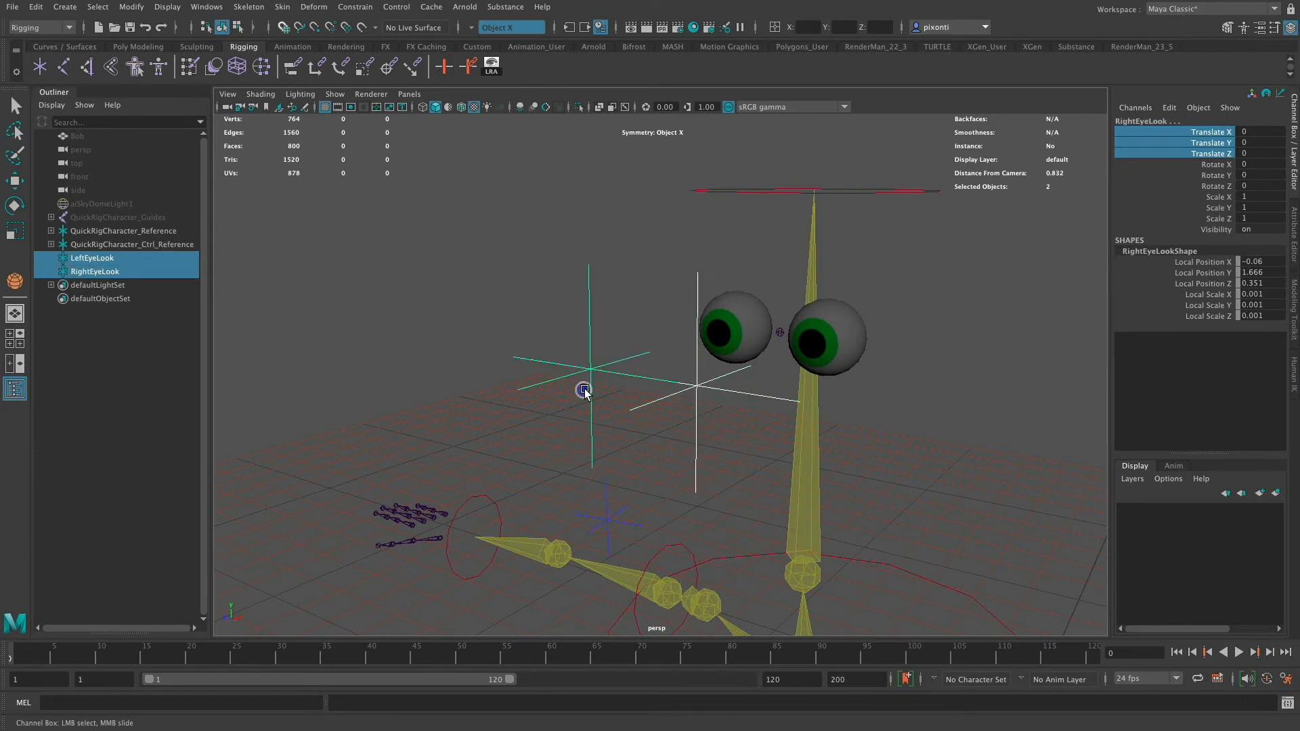
{"action": "left_click", "coordinate": [1293, 254]}
{"action": "key", "text": "w"}
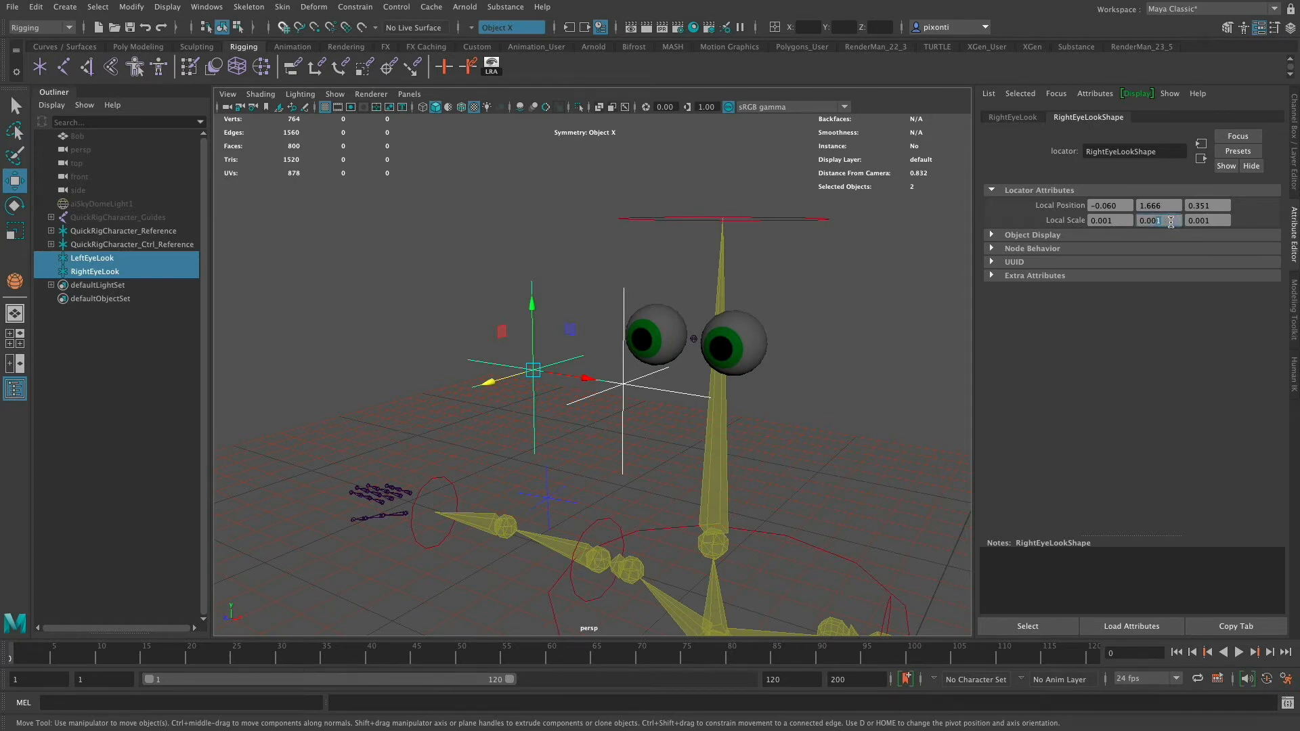
{"action": "type", "text": "0"}
{"action": "key", "text": "Tab"}
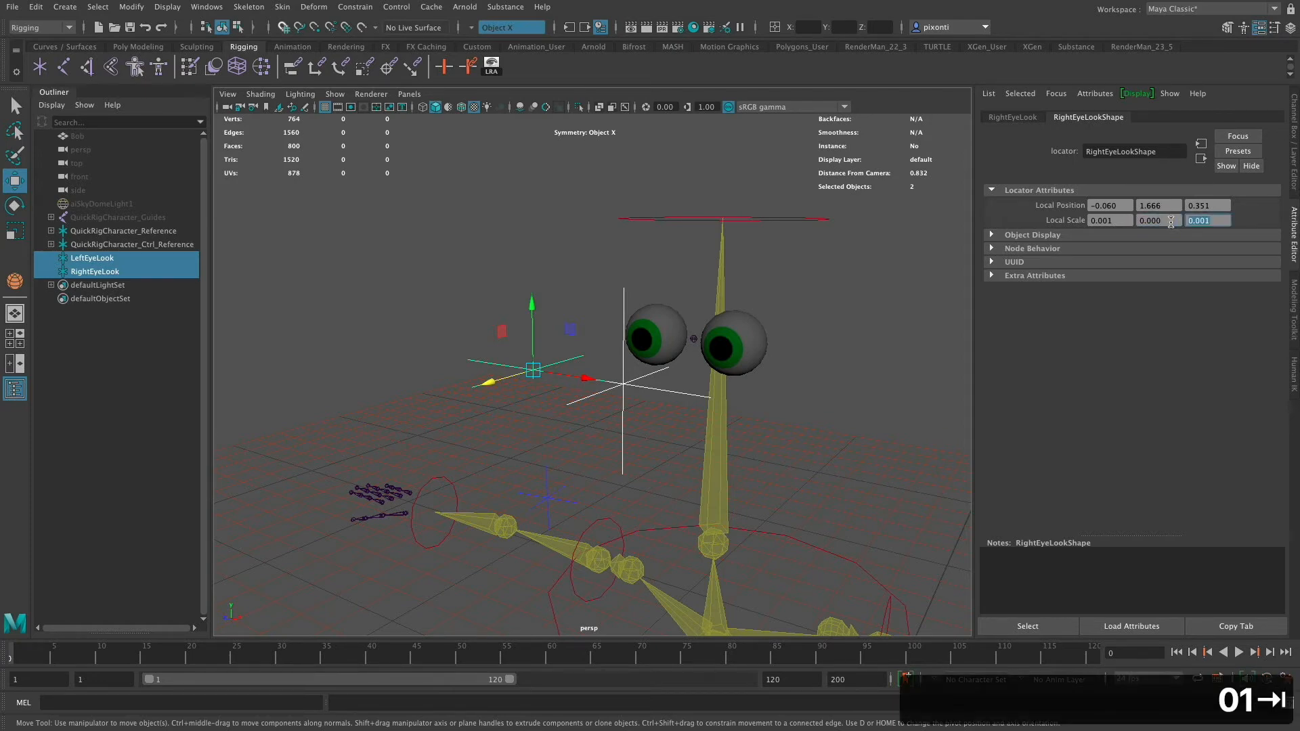
{"action": "left_click", "coordinate": [557, 383]}
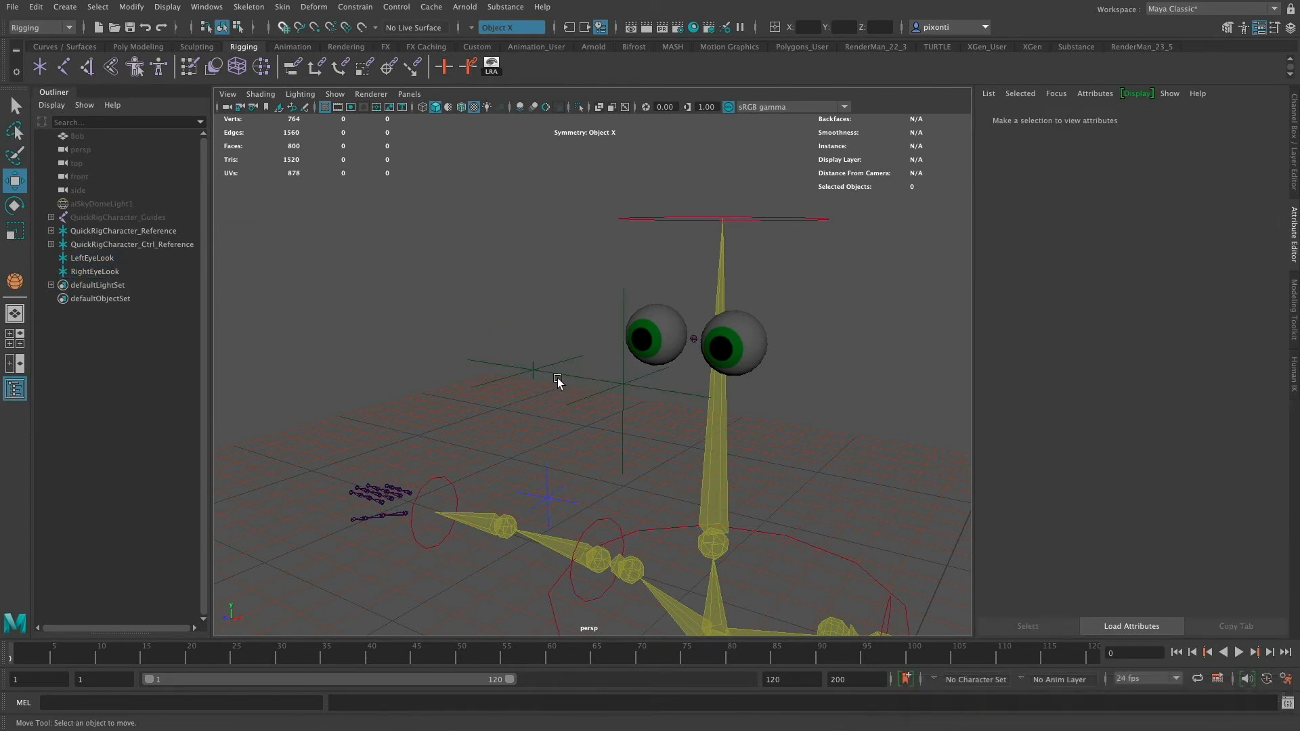
{"action": "key", "text": "super+z"}
{"action": "key", "text": "super+z"}
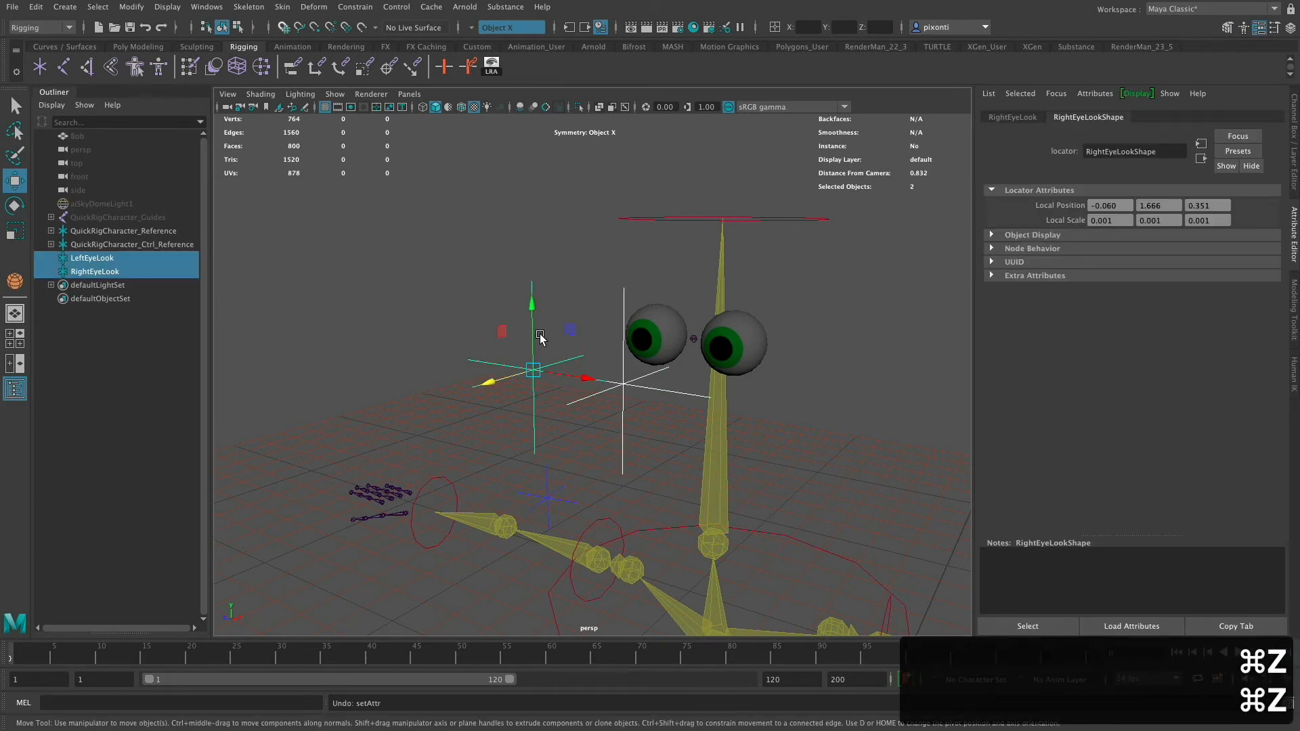
{"action": "key", "text": "space"}
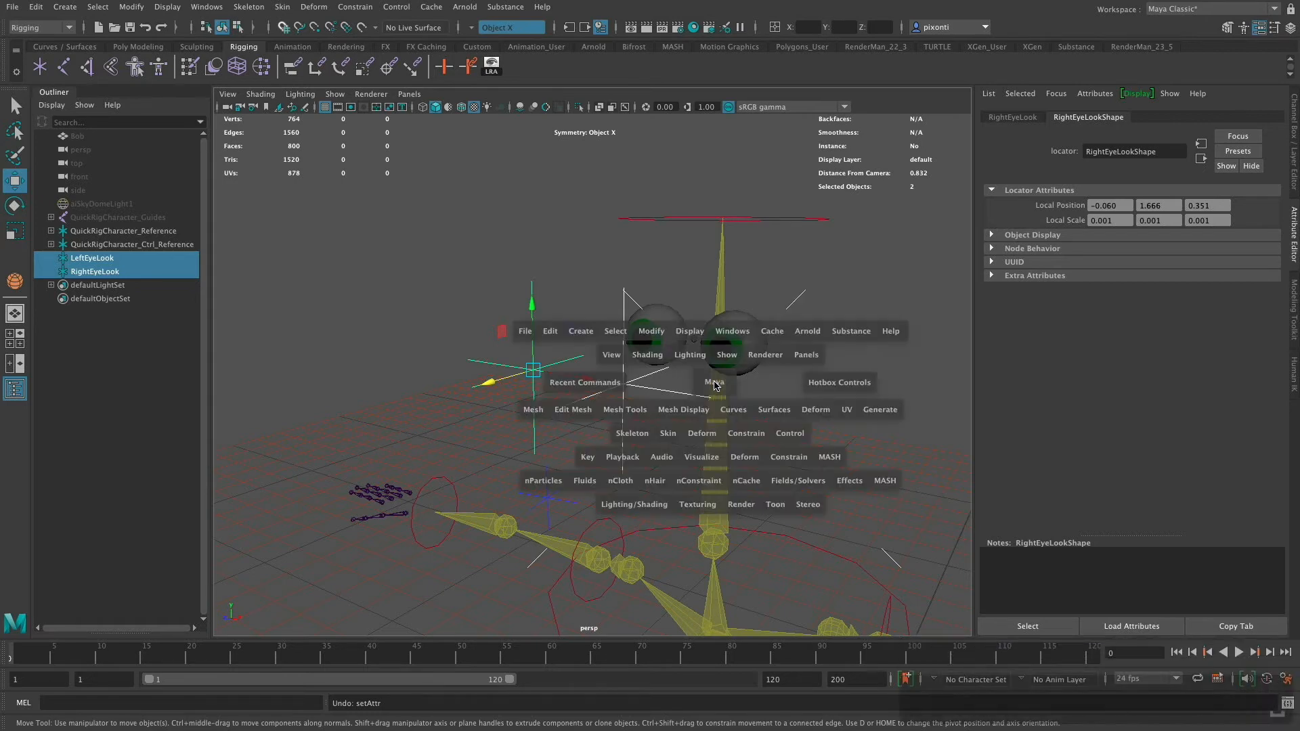
{"action": "key", "text": "space"}
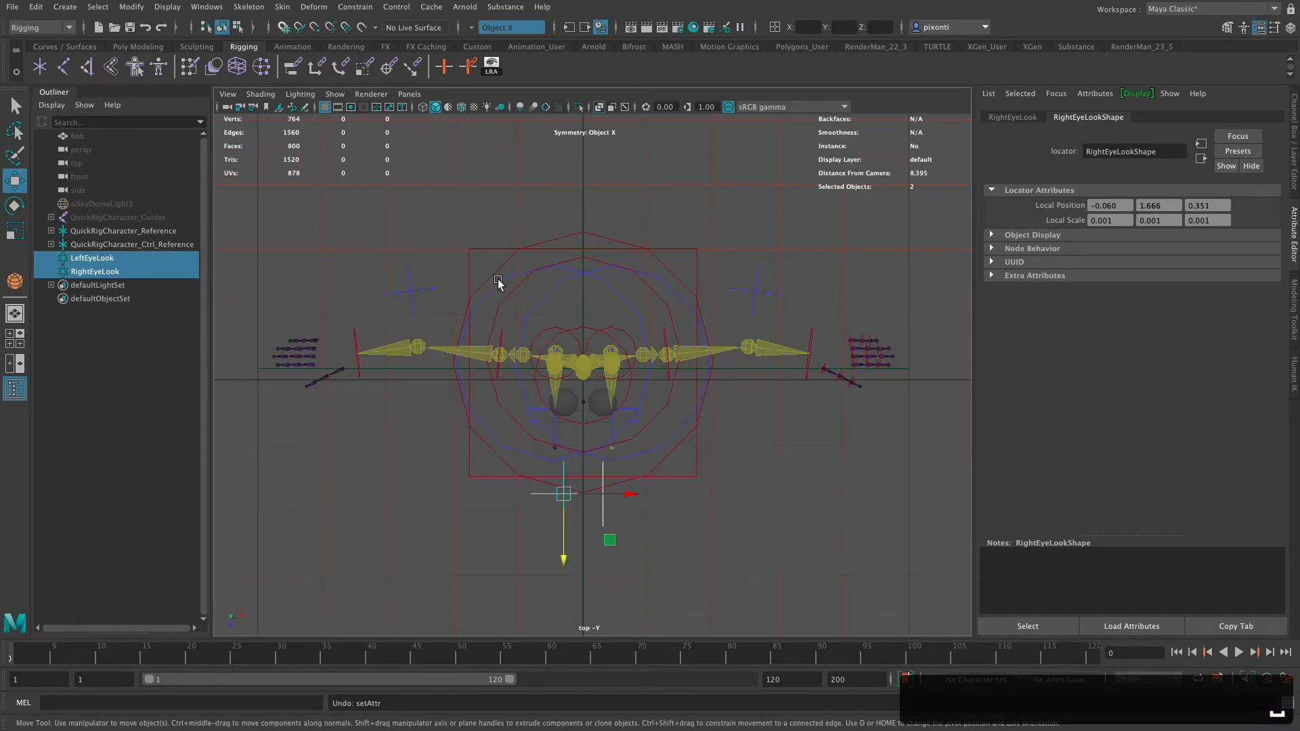
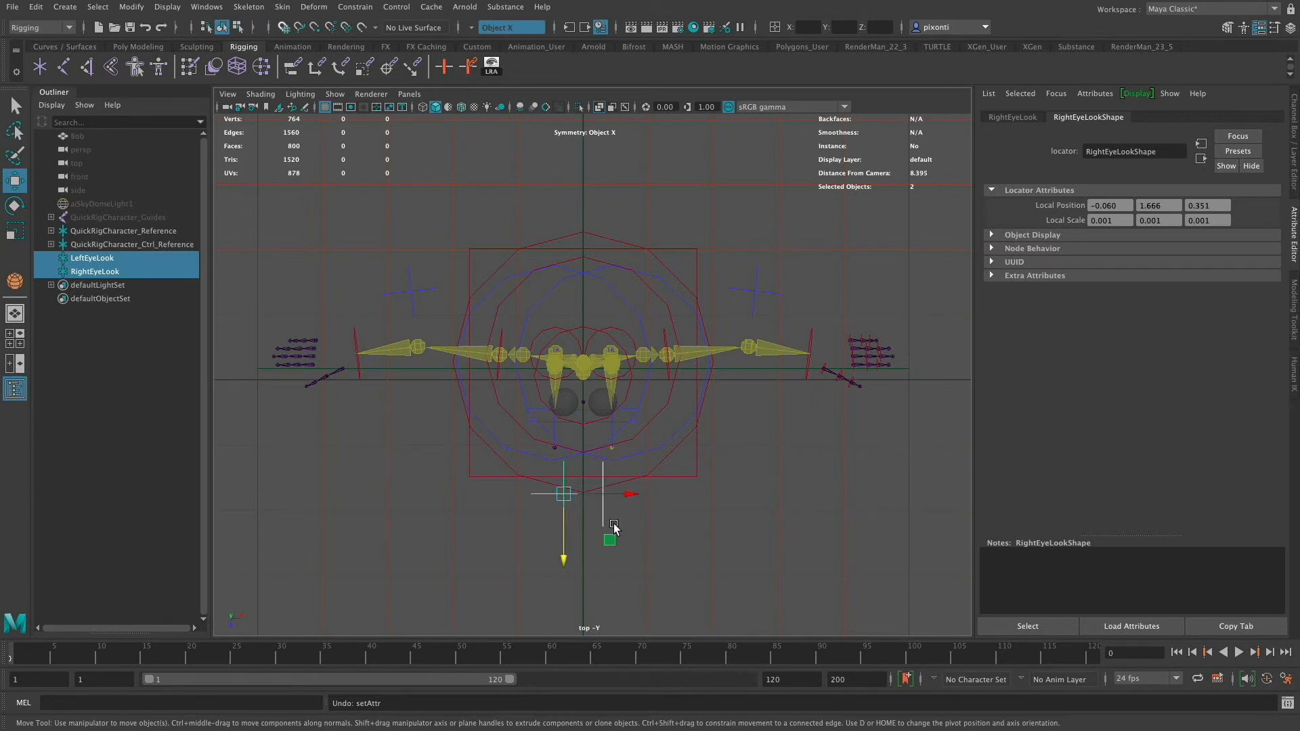
- Create a NURBS circle and set its radius to 0.169
{"action": "left_click", "coordinate": [87, 46]}
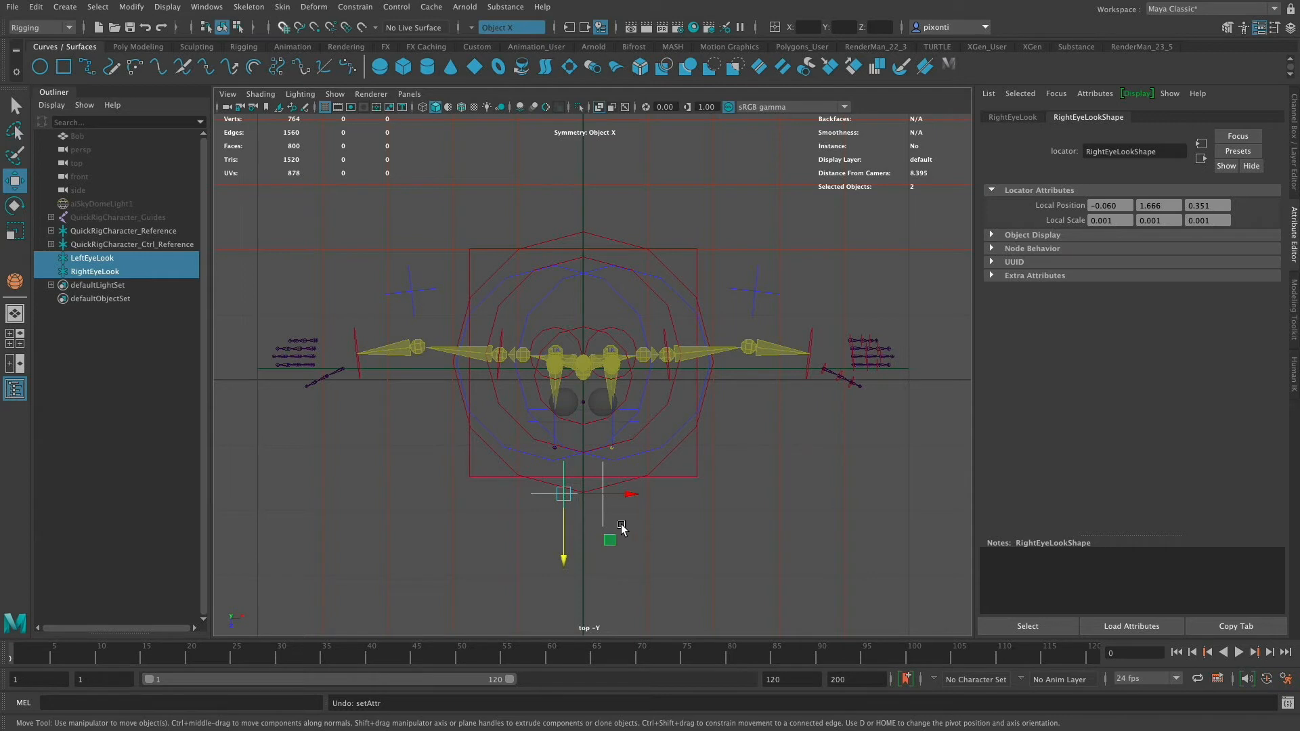
{"action": "left_click", "coordinate": [40, 67]}
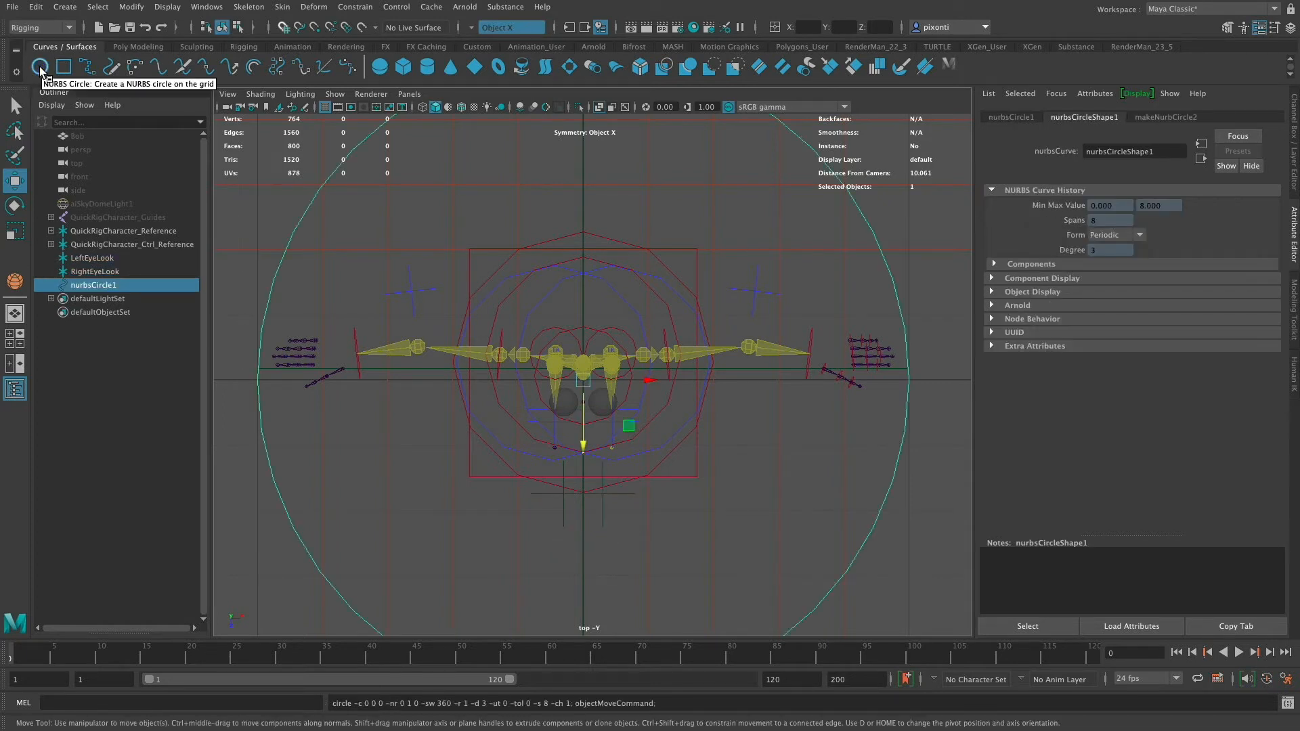
{"action": "left_click", "coordinate": [1178, 117]}
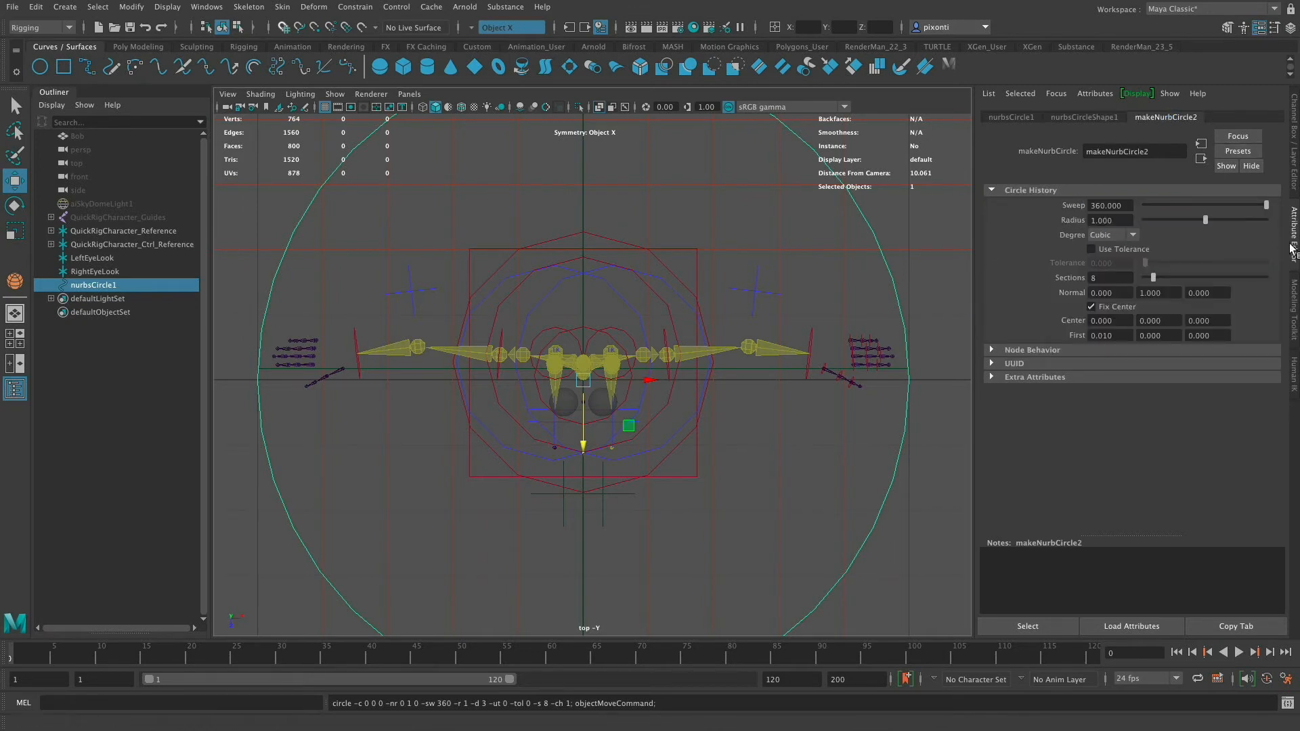
{"action": "left_click_drag", "start_coordinate": [1206, 220], "coordinate": [1154, 225]}
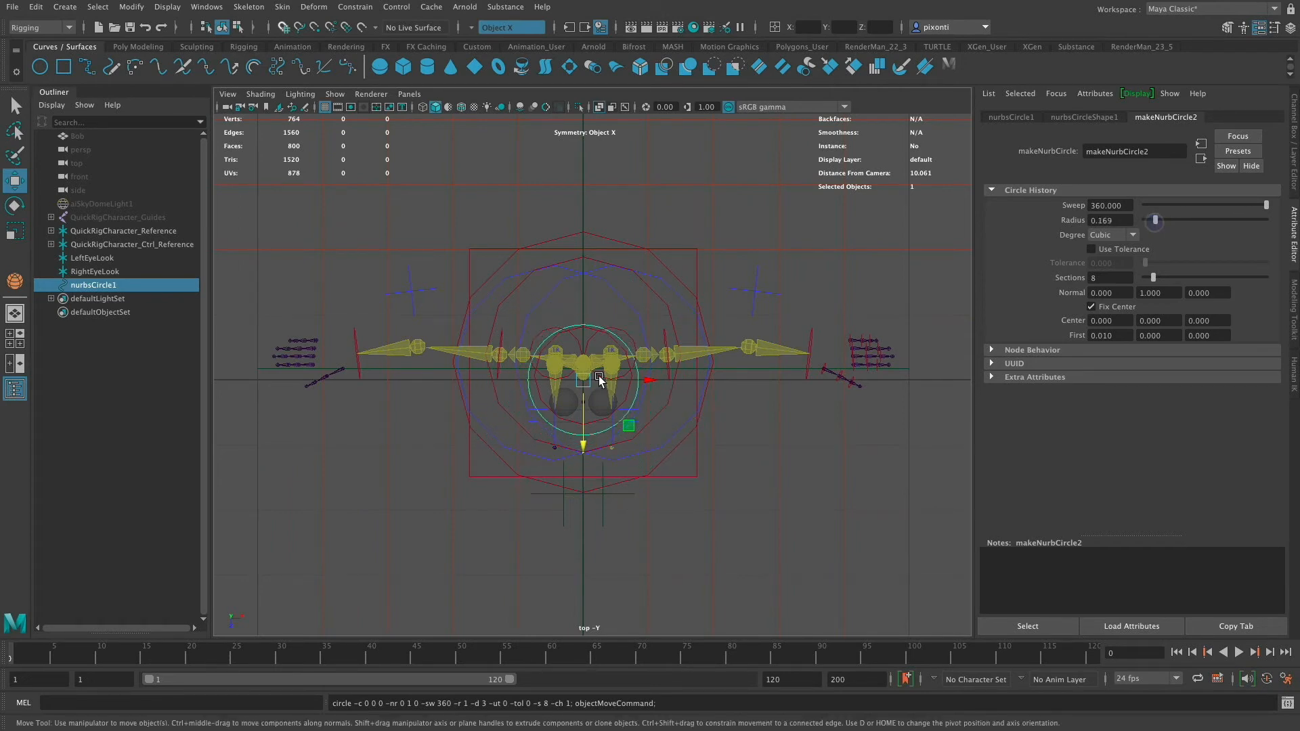
- Move the circle forward in front of the character's head
{"action": "left_click_drag", "start_coordinate": [580, 443], "coordinate": [574, 560]}
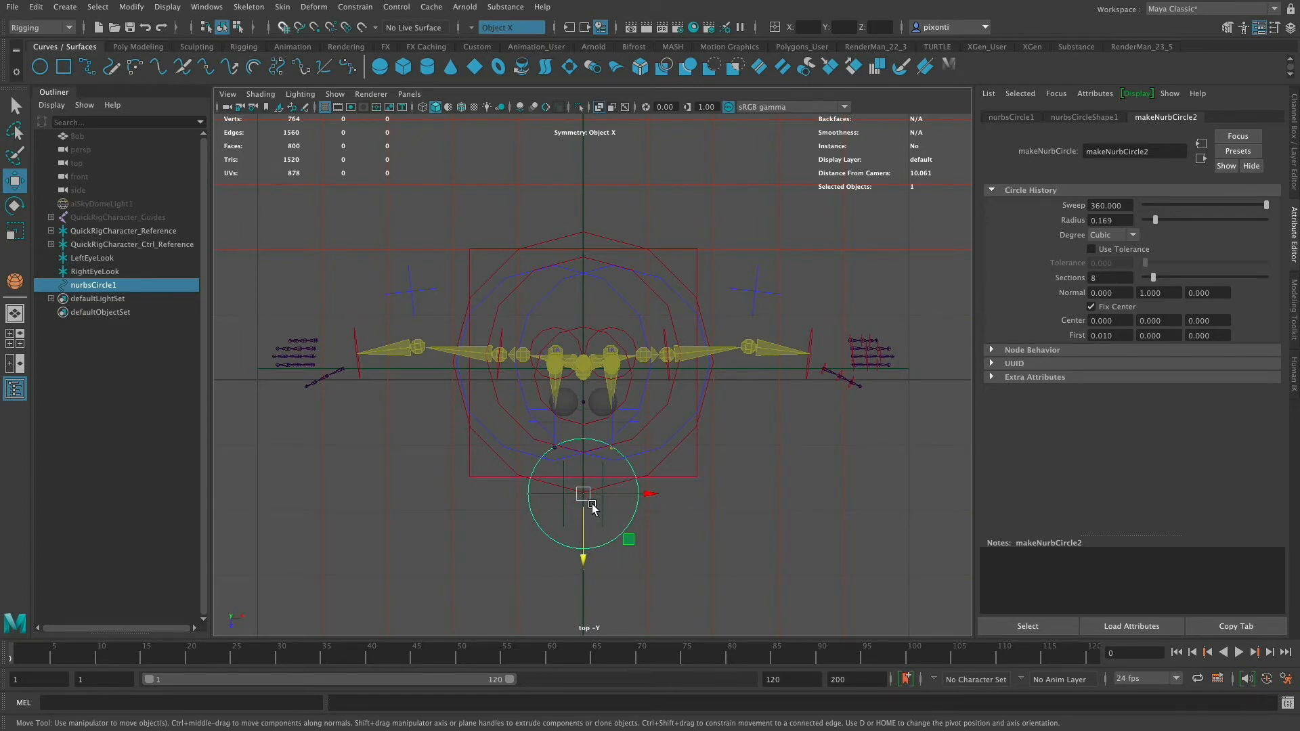
{"action": "key", "text": "v"}
{"action": "left_click_drag", "start_coordinate": [582, 557], "coordinate": [584, 561]}
- Set the circle's normal to 0, 0, 1 so it faces forward
{"action": "left_click_drag", "start_coordinate": [1164, 293], "coordinate": [1122, 292]}
{"action": "left_click_drag", "start_coordinate": [1214, 292], "coordinate": [1174, 293]}
{"action": "type", "text": "1"}
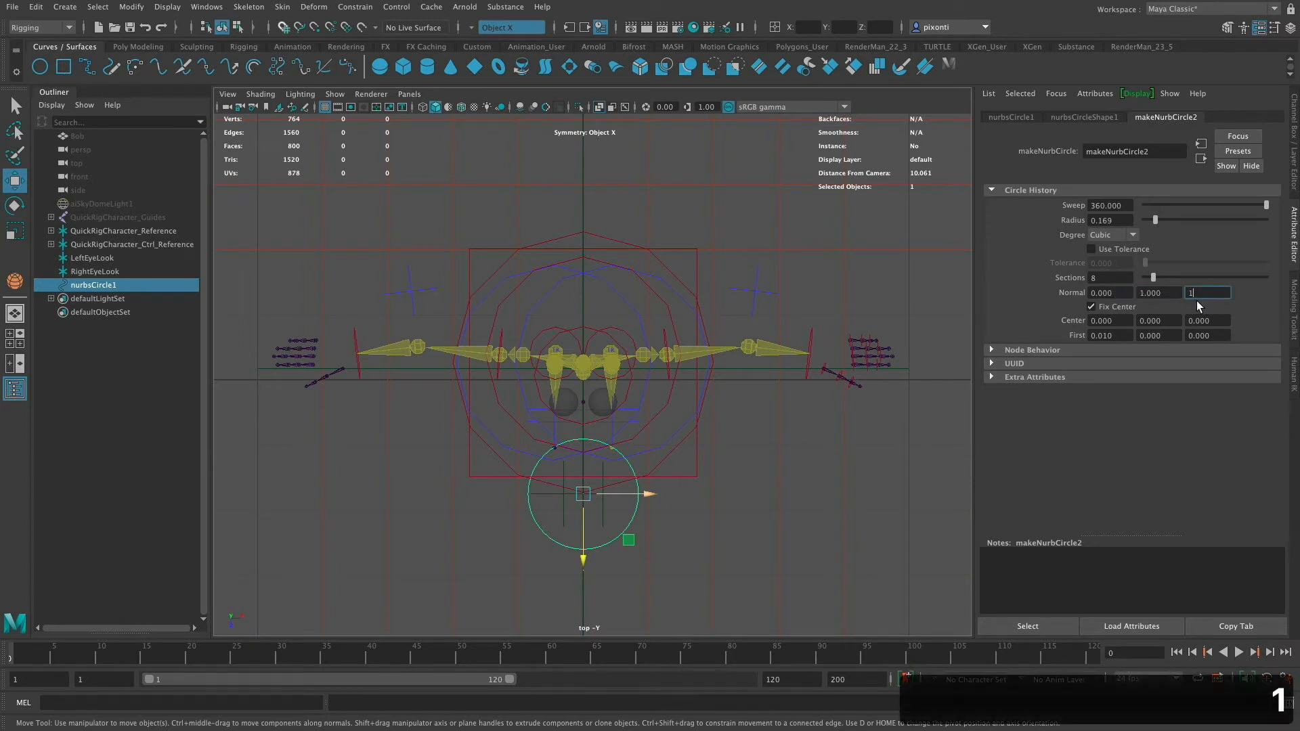
{"action": "key", "text": "Tab"}
{"action": "type", "text": "0"}
{"action": "key", "text": "Tab"}
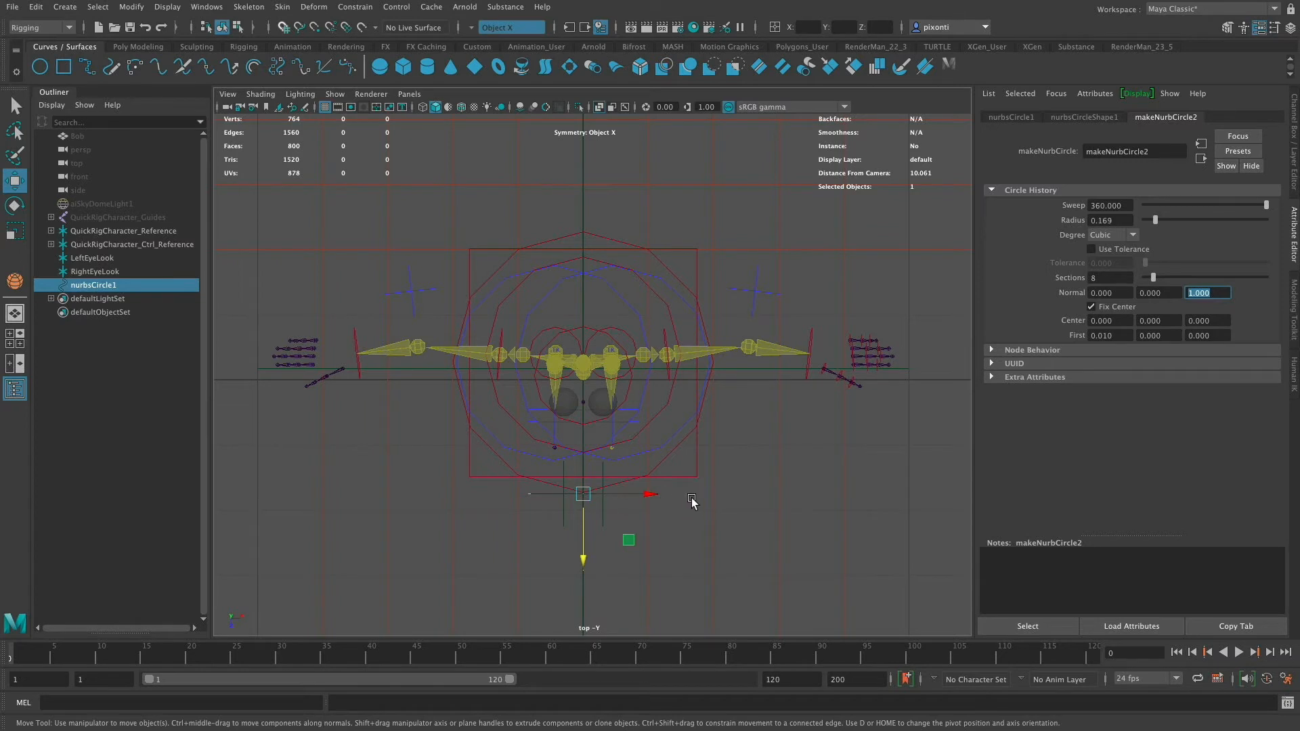
- Raise the circle and snap it centered in front of the eyes at 0, 1.666, 0.351
{"action": "key", "text": "space"}
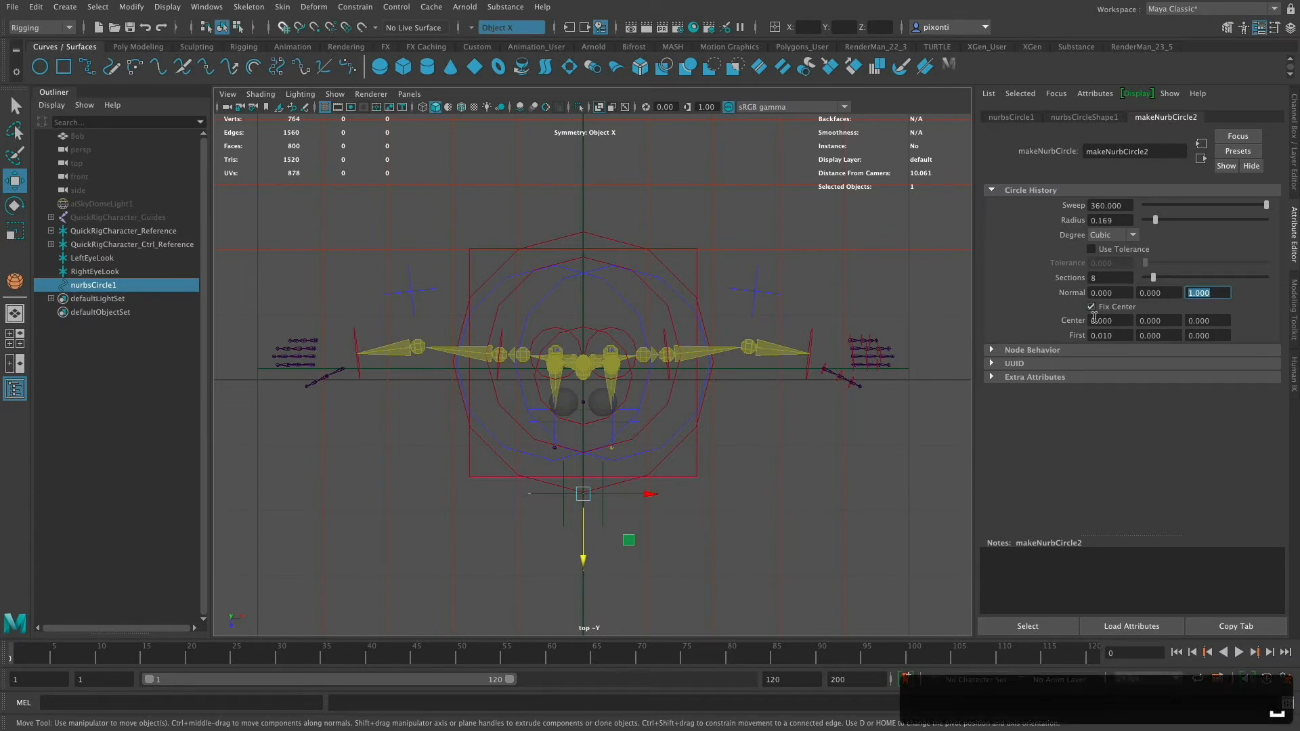
{"action": "key", "text": "space"}
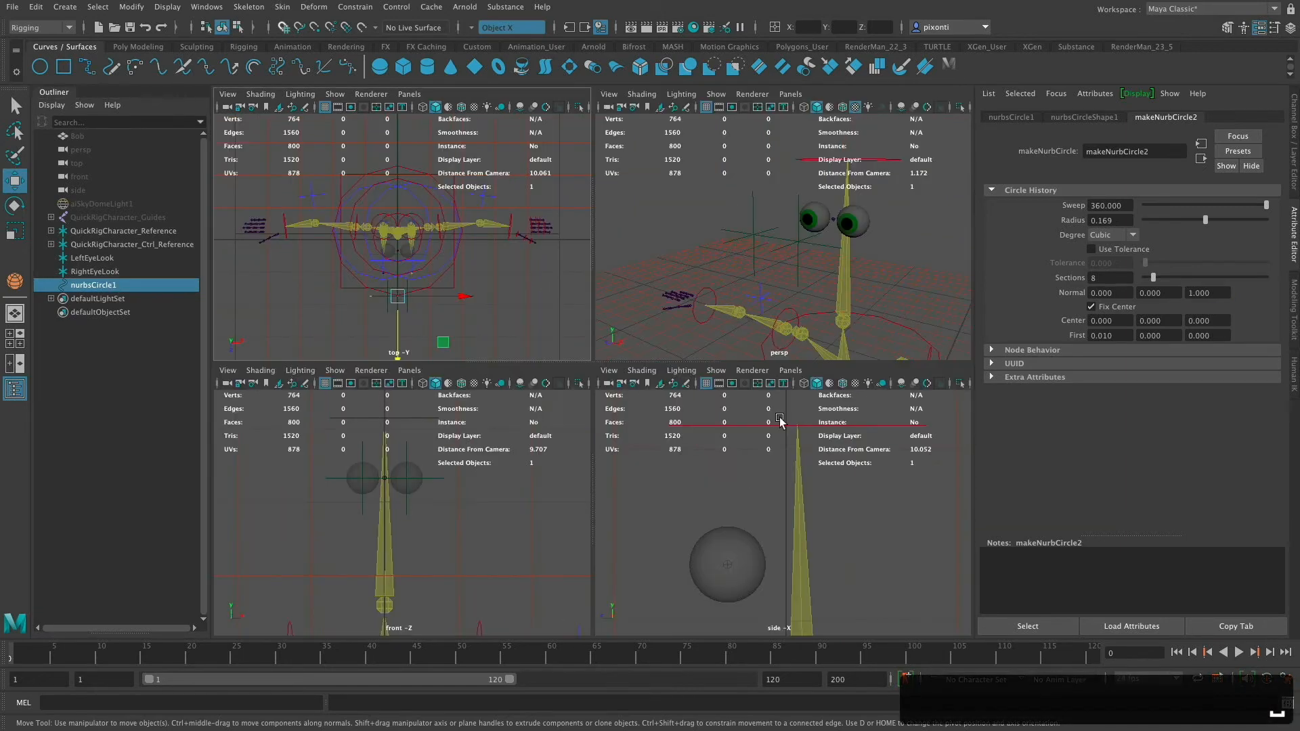
{"action": "key", "text": "space"}
{"action": "middle_click_drag", "start_coordinate": [750, 478], "coordinate": [769, 403], "text": "alt"}
{"action": "right_click_drag", "start_coordinate": [769, 404], "coordinate": [552, 408], "text": "alt"}
{"action": "middle_click_drag", "start_coordinate": [750, 426], "coordinate": [783, 338], "text": "alt"}
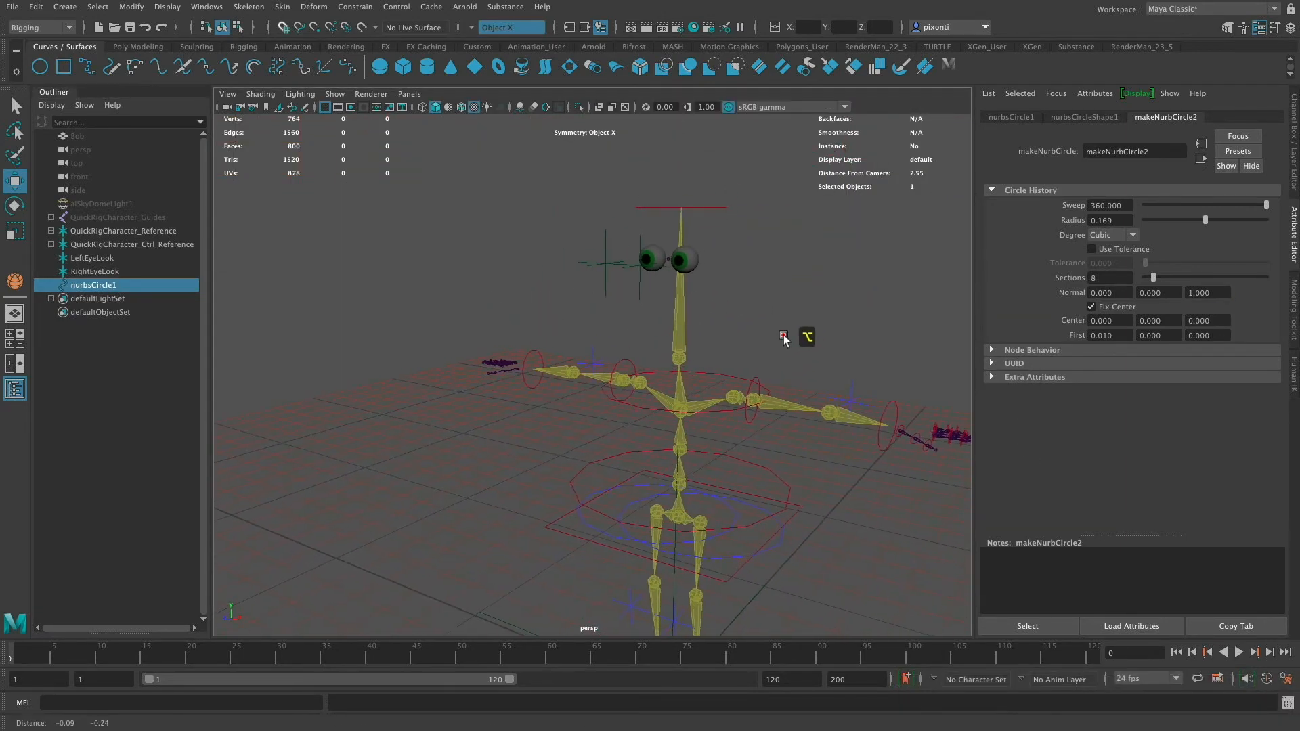
{"action": "key", "text": "space"}
{"action": "key", "text": "space"}
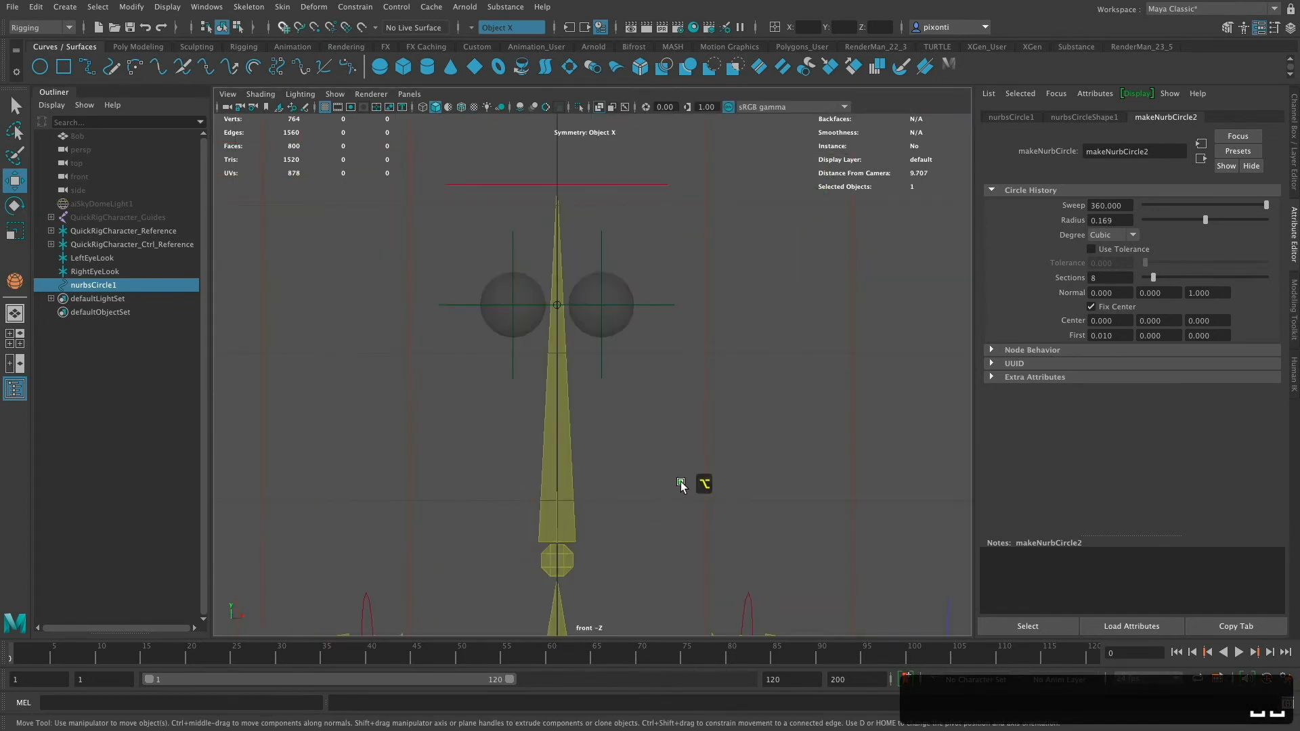
{"action": "right_click_drag", "start_coordinate": [680, 482], "coordinate": [365, 487], "text": "alt"}
{"action": "right_click_drag", "start_coordinate": [724, 457], "coordinate": [455, 476], "text": "alt"}
{"action": "middle_click_drag", "start_coordinate": [706, 423], "coordinate": [664, 247], "text": "alt"}
{"action": "right_click_drag", "start_coordinate": [759, 450], "coordinate": [467, 450], "text": "alt"}
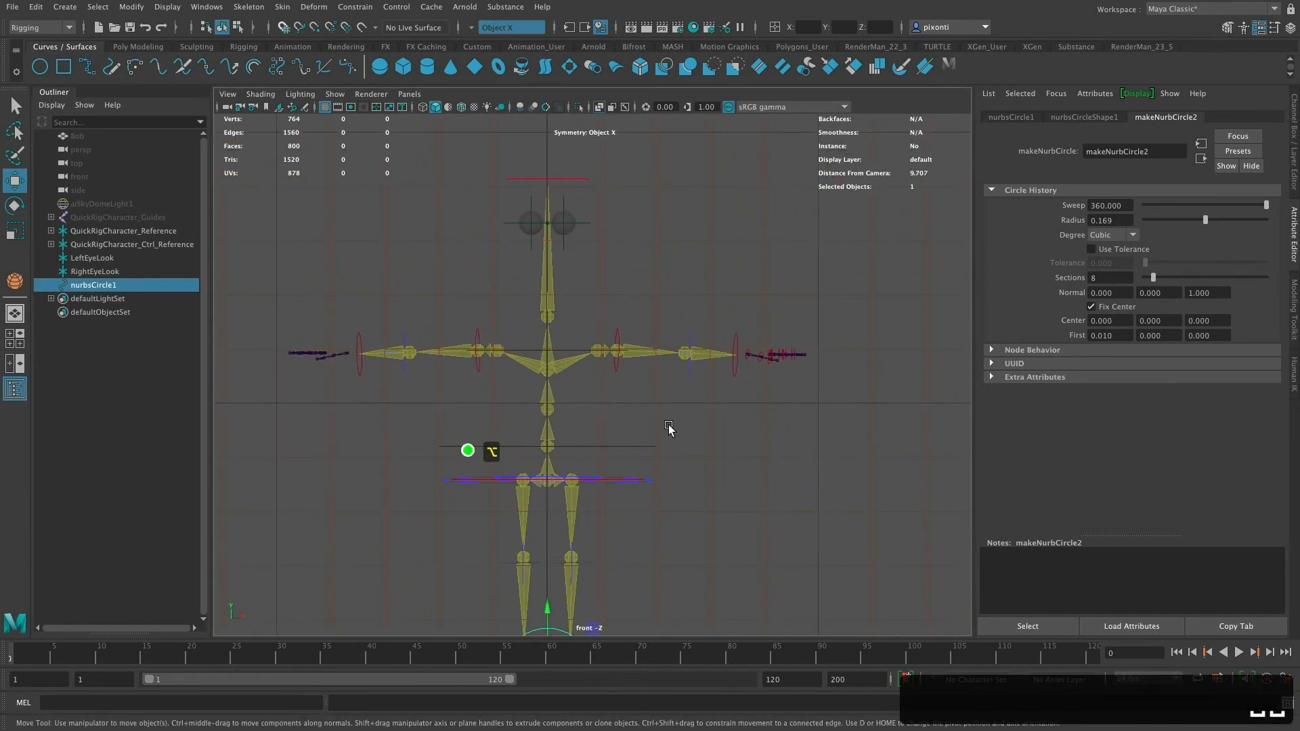
{"action": "middle_click_drag", "start_coordinate": [720, 418], "coordinate": [612, 412], "text": "alt"}
{"action": "middle_click_drag", "start_coordinate": [730, 414], "coordinate": [798, 388], "text": "alt"}
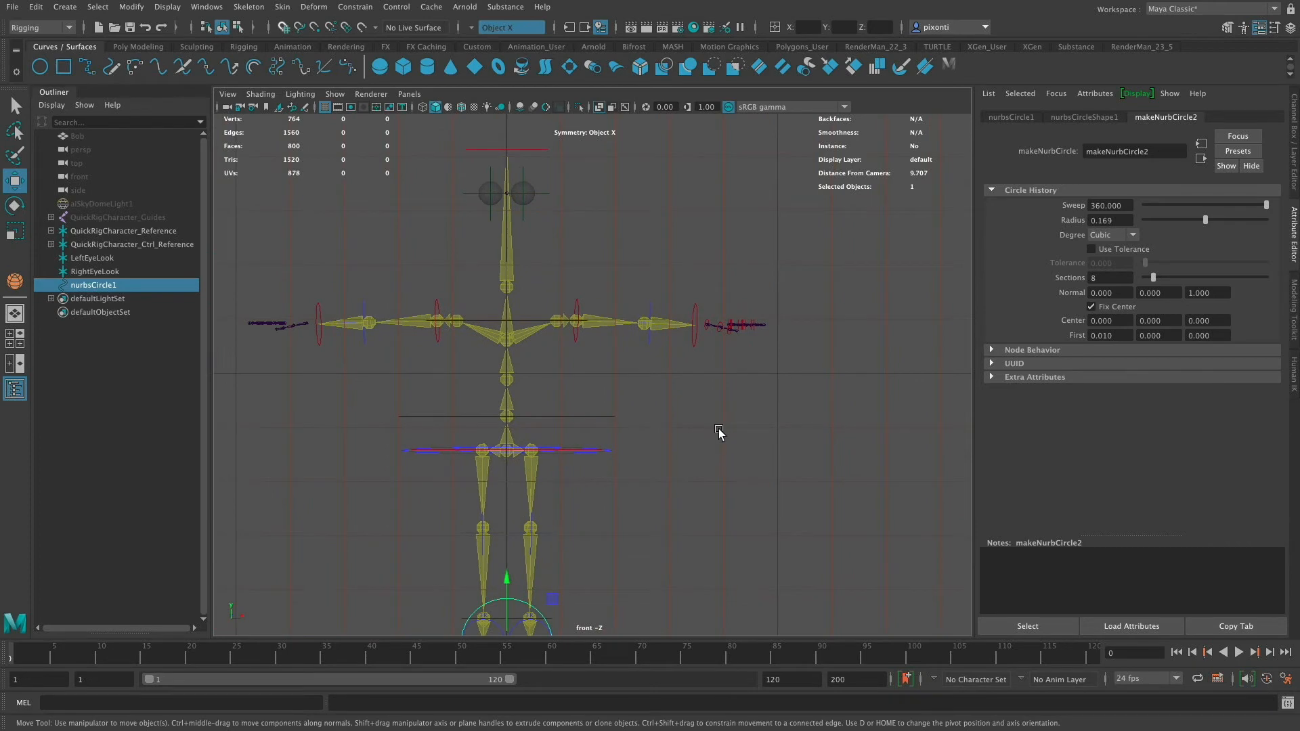
{"action": "key", "text": "f"}
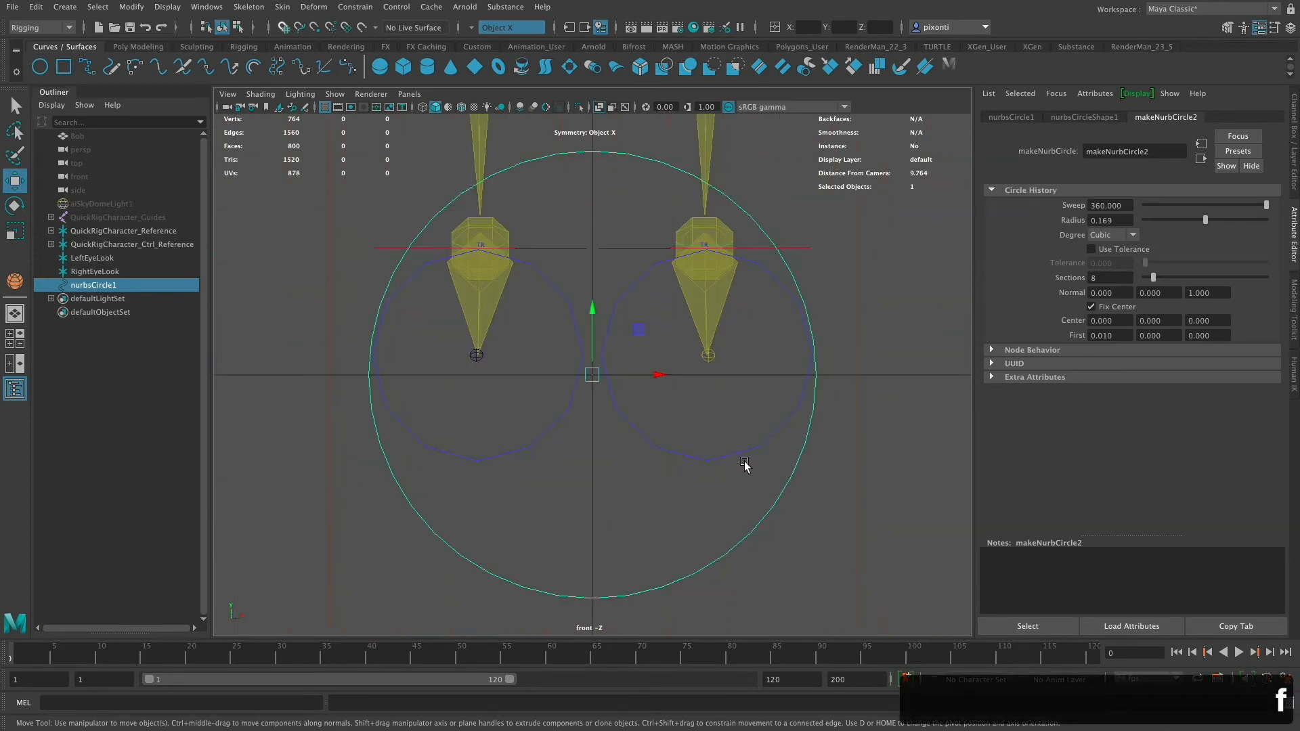
{"action": "right_click_drag", "start_coordinate": [785, 435], "coordinate": [379, 479], "text": "alt"}
{"action": "right_click_drag", "start_coordinate": [717, 414], "coordinate": [339, 444], "text": "alt"}
{"action": "middle_click_drag", "start_coordinate": [735, 379], "coordinate": [728, 543], "text": "alt"}
{"action": "right_click_drag", "start_coordinate": [748, 372], "coordinate": [505, 426], "text": "alt"}
{"action": "middle_click_drag", "start_coordinate": [758, 402], "coordinate": [753, 547], "text": "alt"}
{"action": "middle_click_drag", "start_coordinate": [776, 342], "coordinate": [763, 210], "text": "alt"}
{"action": "mouse_move", "coordinate": [644, 410]}
{"action": "middle_mouse_down", "text": "alt"}
{"action": "mouse_move", "coordinate": [651, 482]}
{"action": "mouse_move", "coordinate": [646, 422]}
{"action": "middle_mouse_up", "text": "alt"}
{"action": "left_click_drag", "start_coordinate": [570, 581], "coordinate": [586, 150]}
{"action": "left_click_drag", "start_coordinate": [567, 589], "coordinate": [588, 120]}
{"action": "middle_click_drag", "start_coordinate": [647, 302], "coordinate": [651, 598], "text": "alt"}
{"action": "middle_click_drag", "start_coordinate": [672, 452], "coordinate": [670, 463], "text": "alt"}
{"action": "left_click_drag", "start_coordinate": [569, 426], "coordinate": [588, 146]}
{"action": "key", "text": "space"}
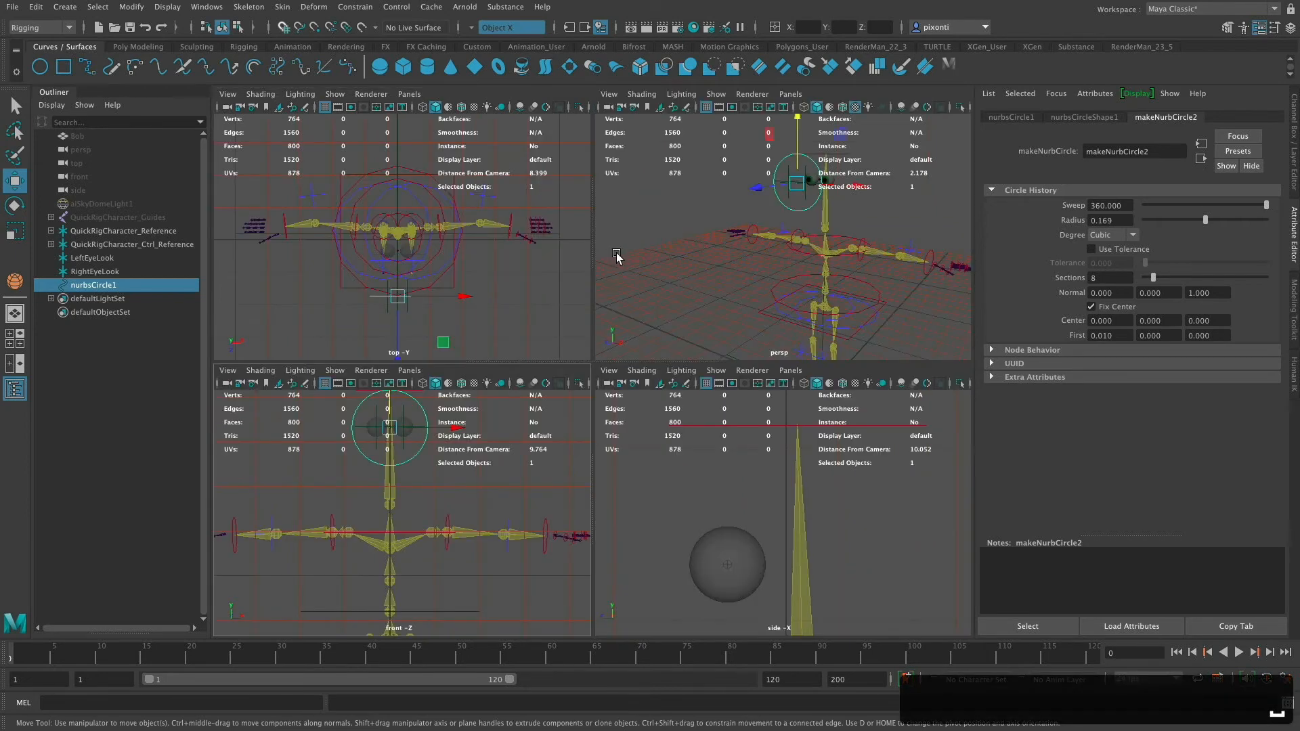
{"action": "key", "text": "space"}
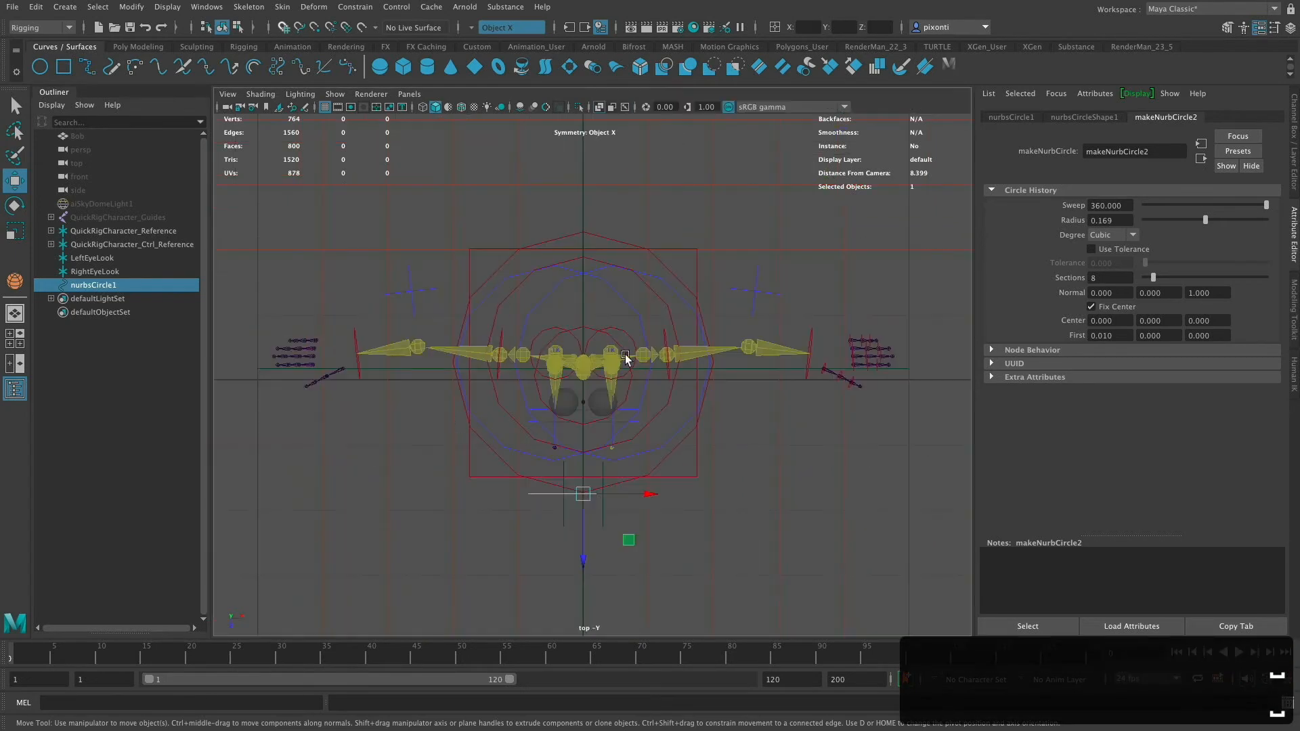
{"action": "key", "text": "space"}
{"action": "key", "text": "space"}
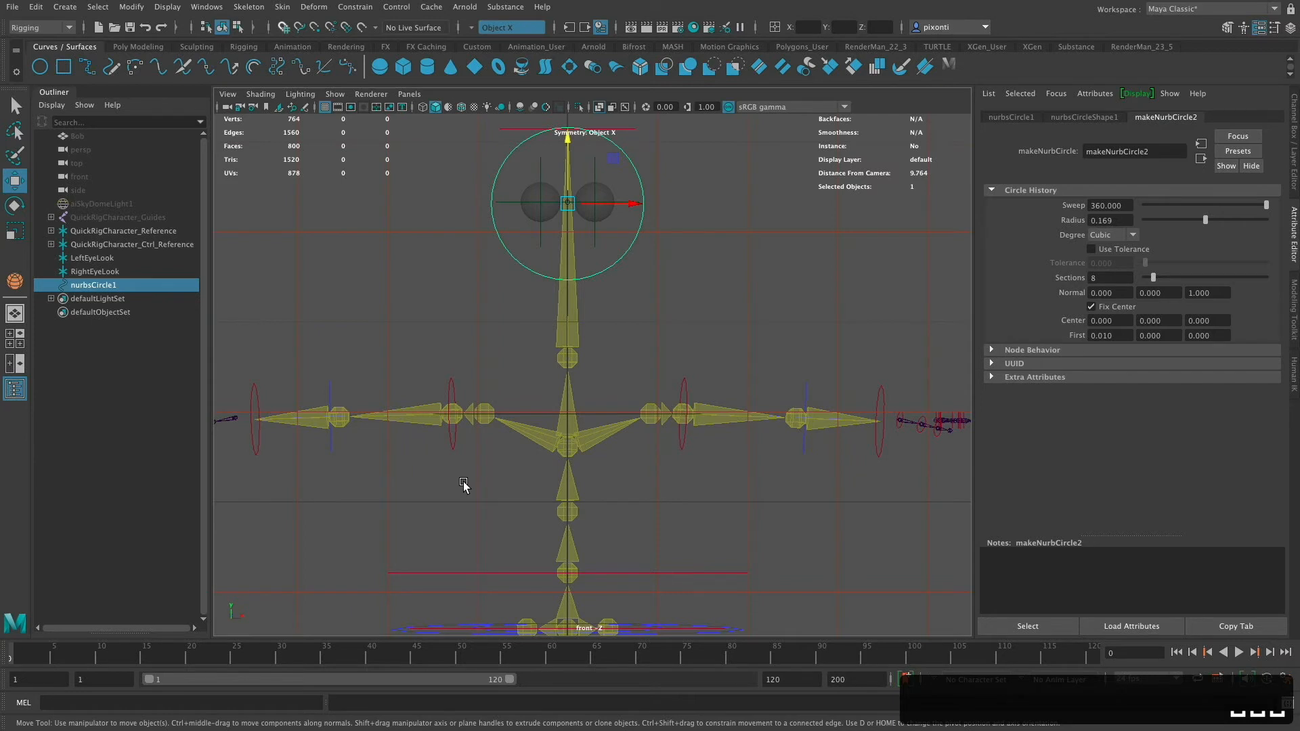
{"action": "key", "text": "f"}
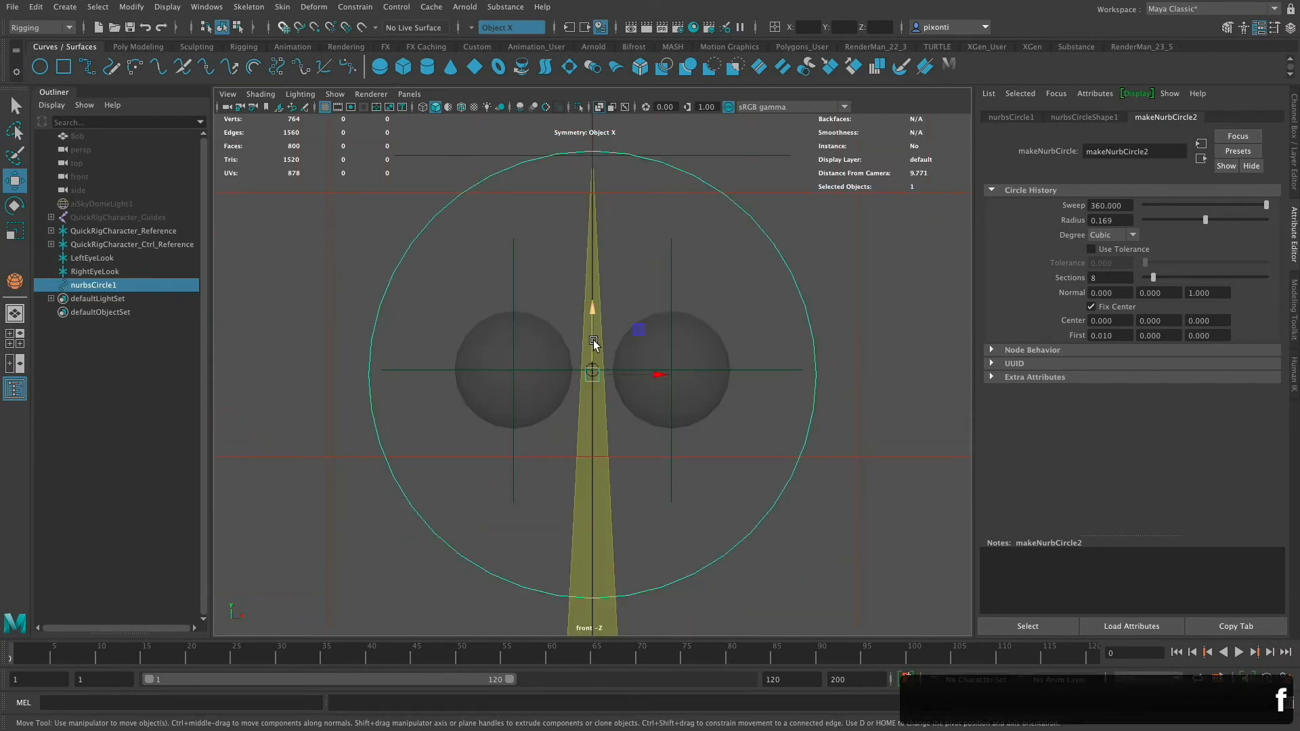
{"action": "mouse_move", "coordinate": [592, 331]}
{"action": "left_mouse_down"}
{"action": "mouse_move", "coordinate": [591, 298]}
{"action": "mouse_move", "coordinate": [591, 326]}
{"action": "left_mouse_up"}
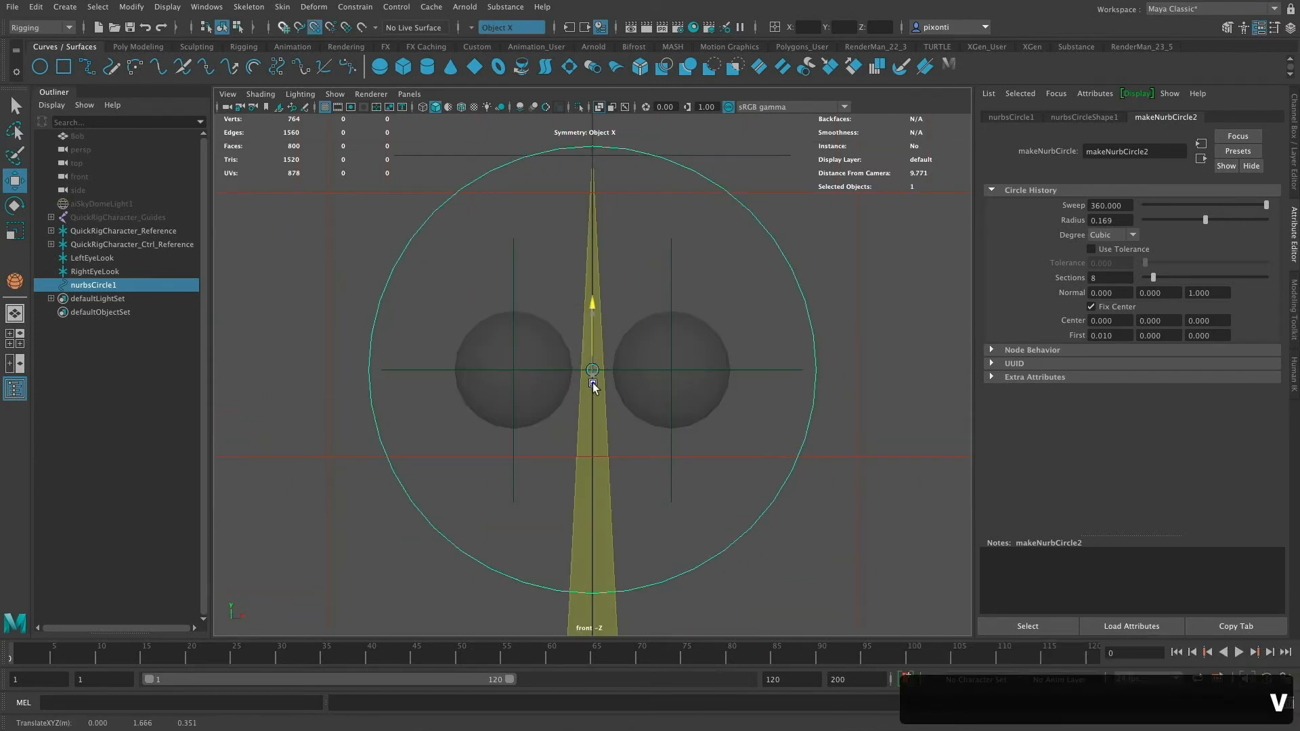
{"action": "left_click_drag", "start_coordinate": [592, 384], "coordinate": [592, 383]}
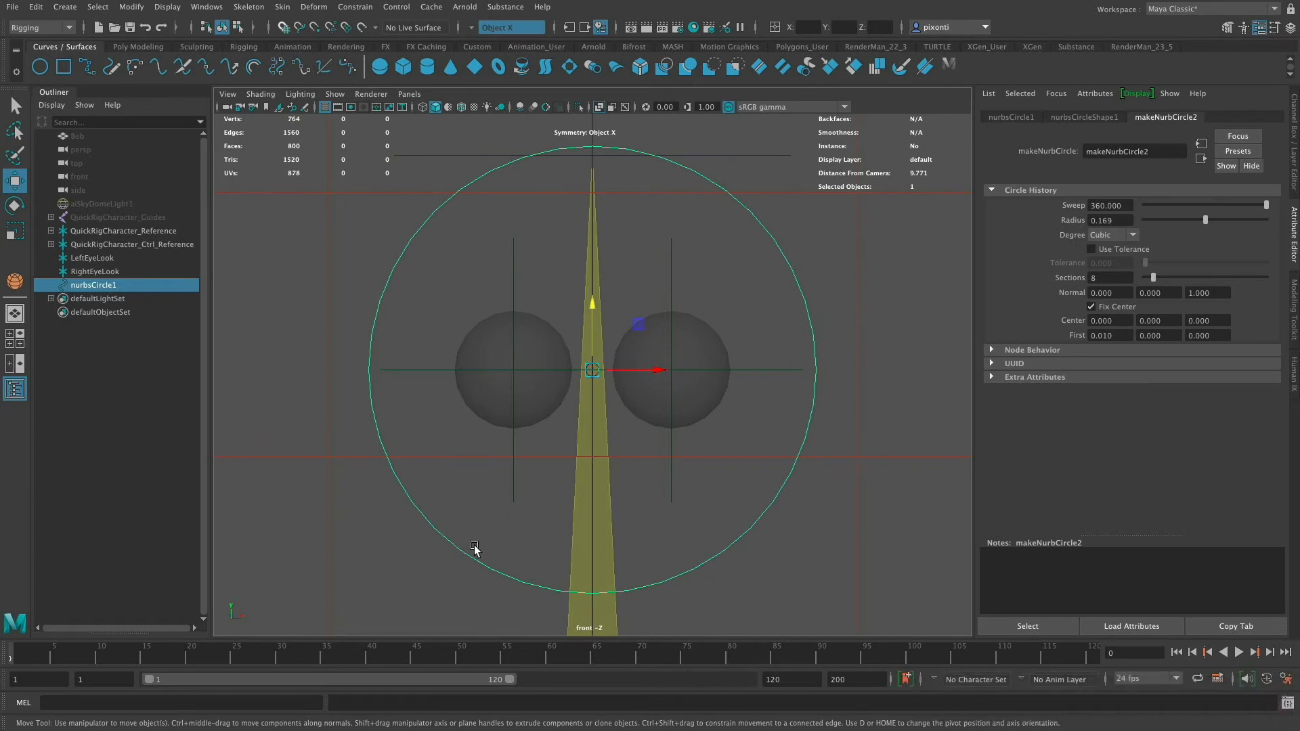
- Select the circle's top and bottom center CVs and scale them inward in Y to pinch the shape
{"action": "right_click_drag", "start_coordinate": [747, 212], "coordinate": [683, 213]}
{"action": "left_click", "coordinate": [841, 370]}
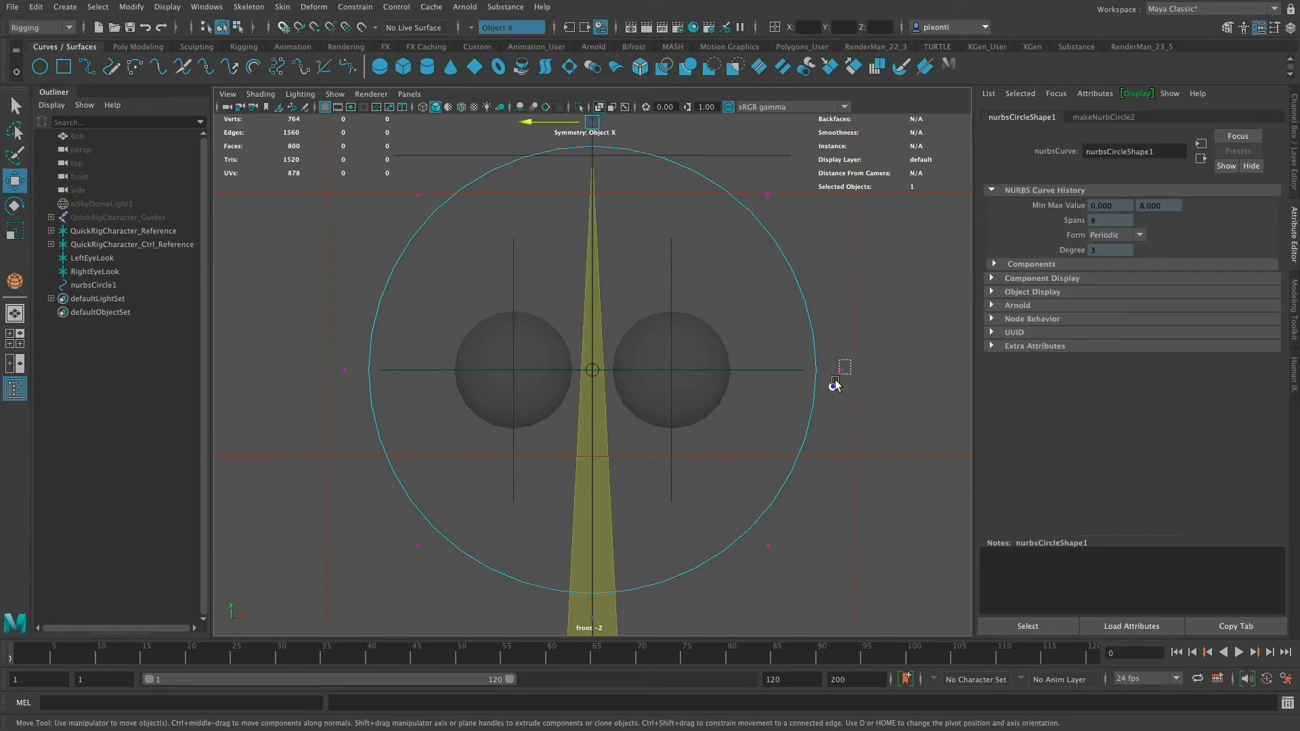
{"action": "left_click", "coordinate": [343, 369]}
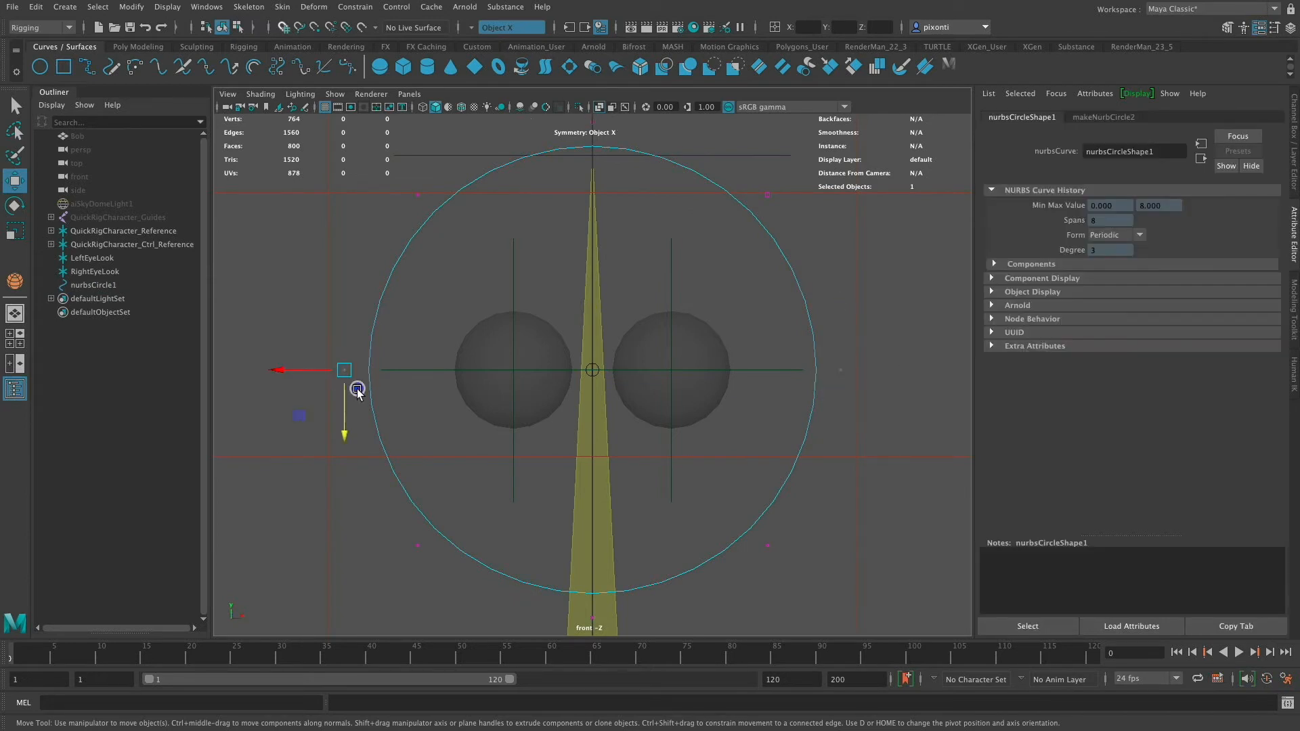
{"action": "left_click", "coordinate": [840, 370]}
{"action": "left_click", "coordinate": [586, 617]}
{"action": "middle_click_drag", "start_coordinate": [703, 234], "coordinate": [705, 287], "text": "alt"}
{"action": "left_click", "coordinate": [597, 166]}
{"action": "middle_click_drag", "start_coordinate": [709, 397], "coordinate": [726, 372], "text": "alt"}
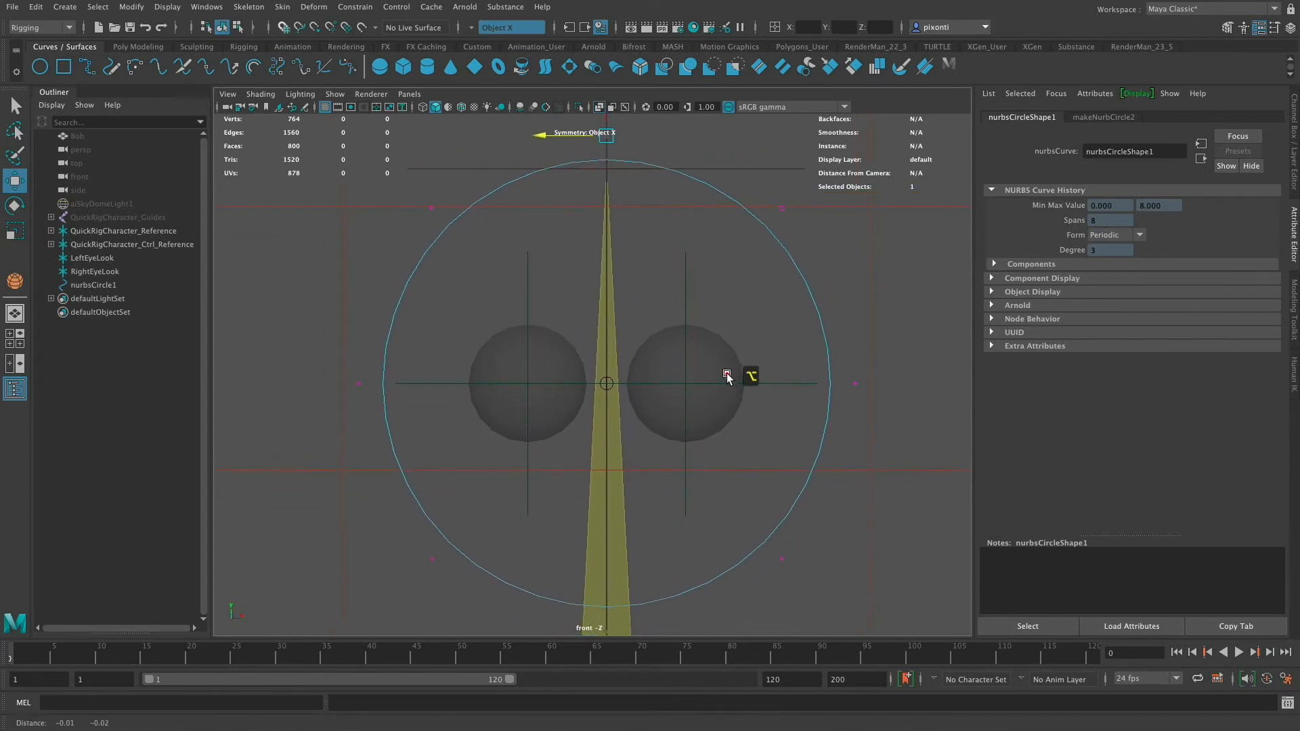
{"action": "key", "text": "r"}
{"action": "left_click_drag", "start_coordinate": [605, 324], "coordinate": [605, 361]}
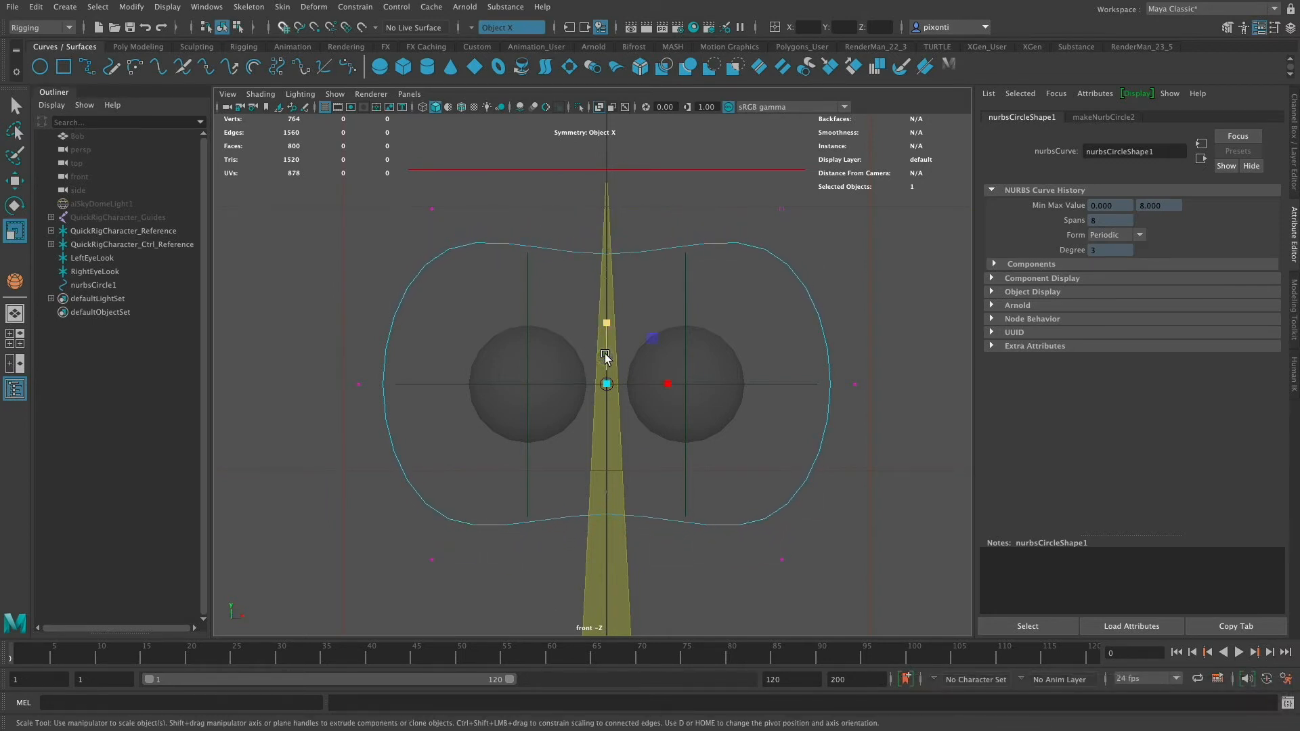
- With X symmetry on, move the circle's side CVs outward to widen the shape around both eyes
{"action": "left_click", "coordinate": [854, 384]}
{"action": "key", "text": "r"}
{"action": "left_click", "coordinate": [498, 27]}
{"action": "left_click", "coordinate": [492, 36]}
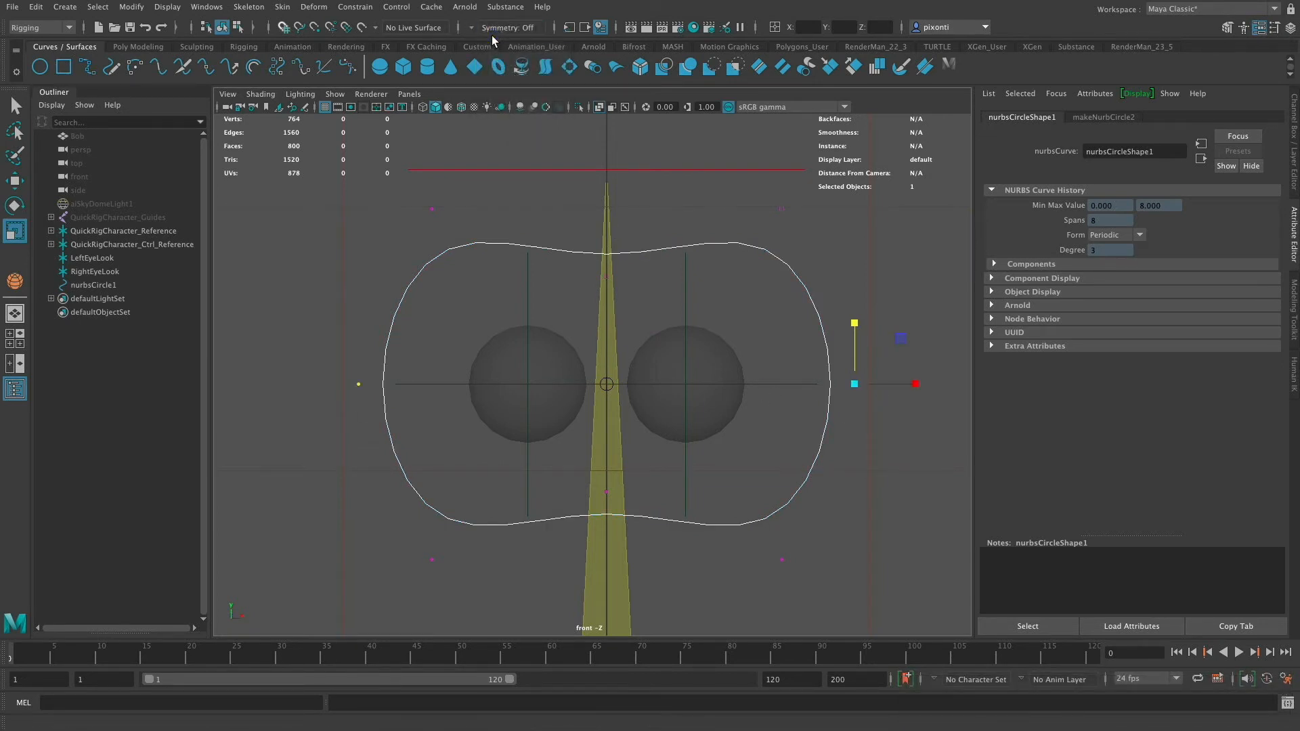
{"action": "left_click", "coordinate": [496, 28]}
{"action": "left_click", "coordinate": [504, 45]}
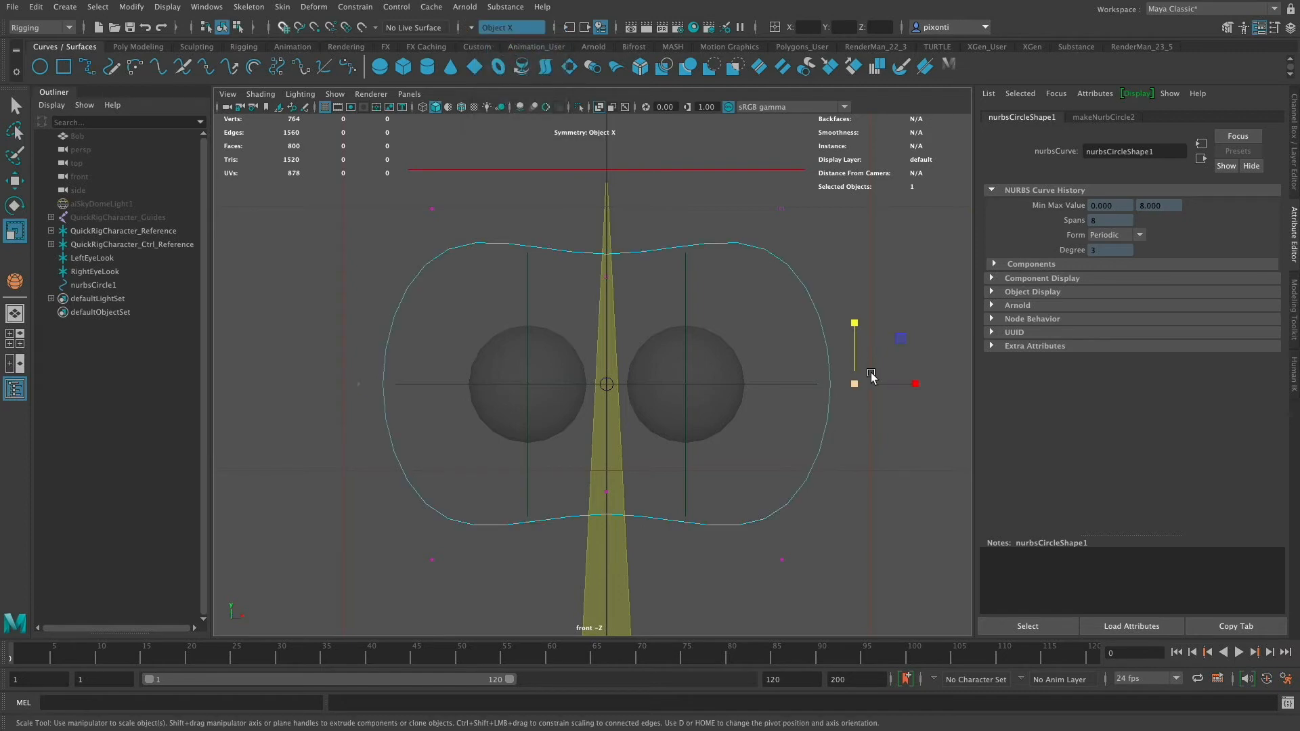
{"action": "key", "text": "w"}
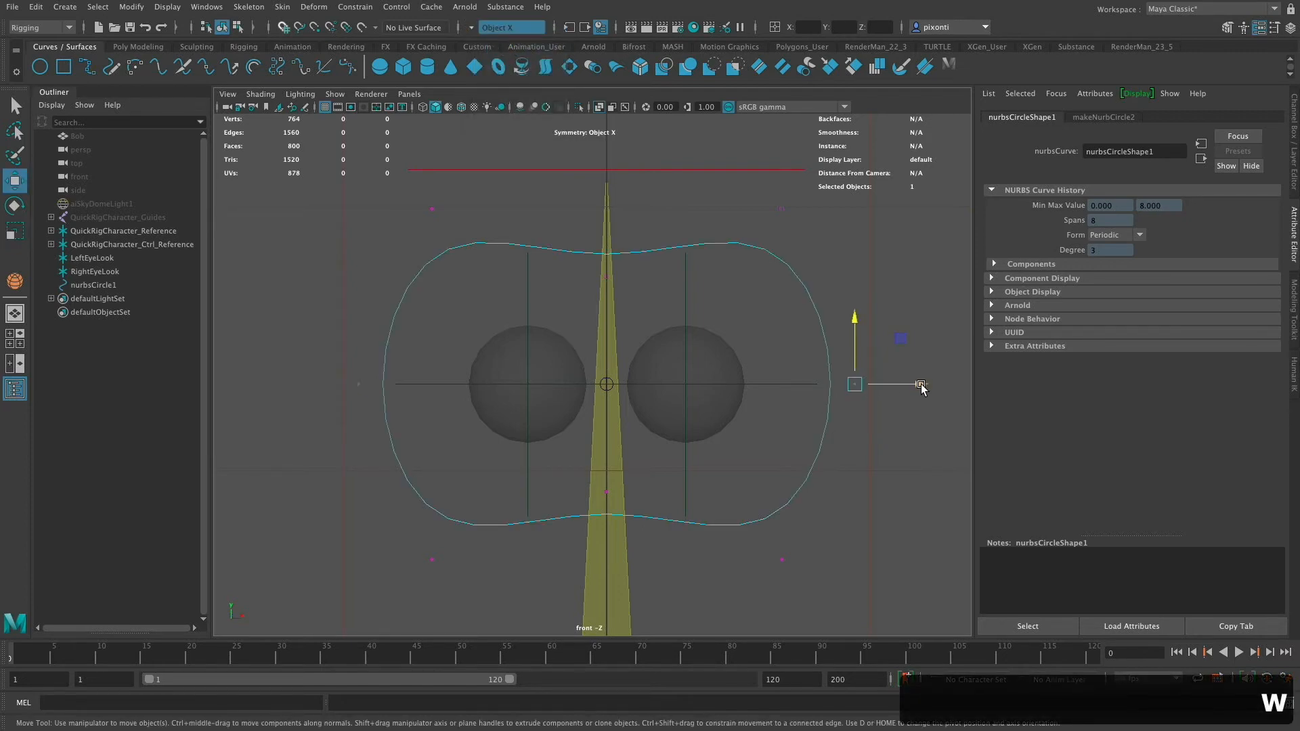
{"action": "left_click_drag", "start_coordinate": [920, 386], "coordinate": [966, 391]}
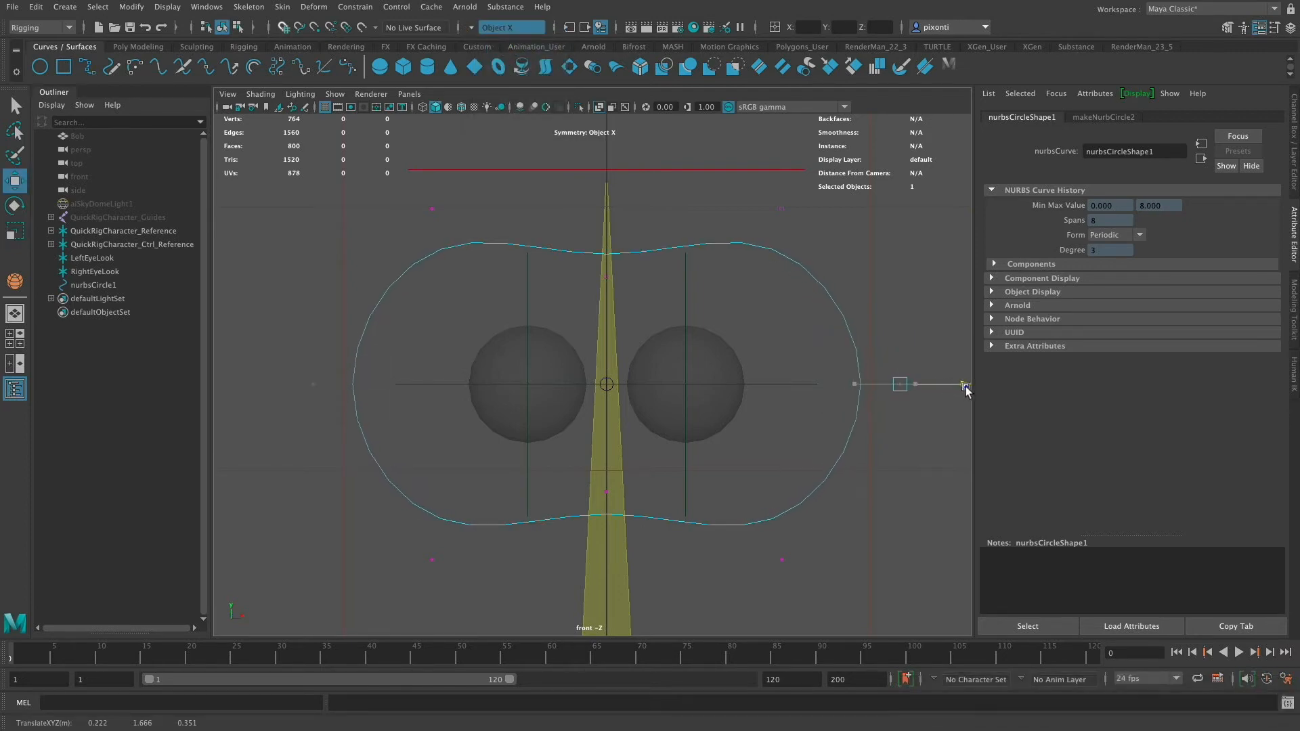
- Nudge the circle's top center CV slightly upward
{"action": "left_click", "coordinate": [613, 281]}
{"action": "left_click", "coordinate": [642, 520]}
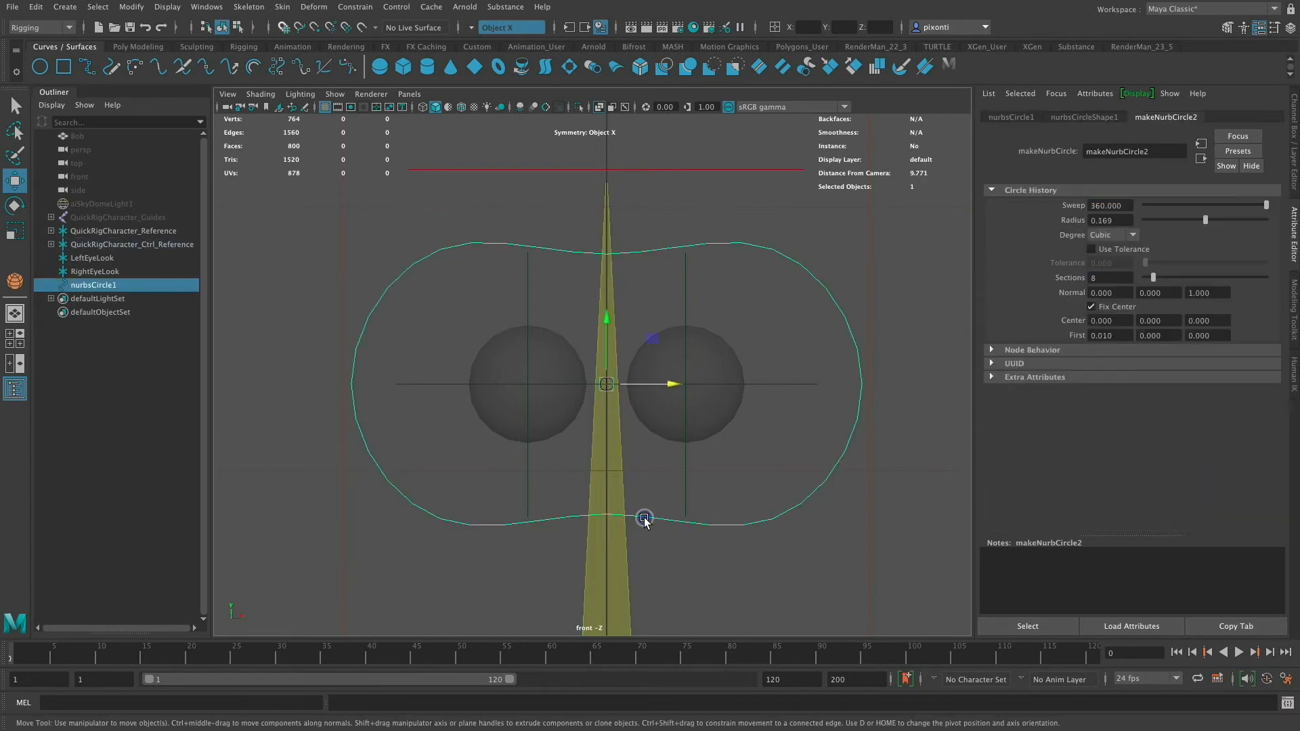
{"action": "right_click_drag", "start_coordinate": [629, 252], "coordinate": [607, 250]}
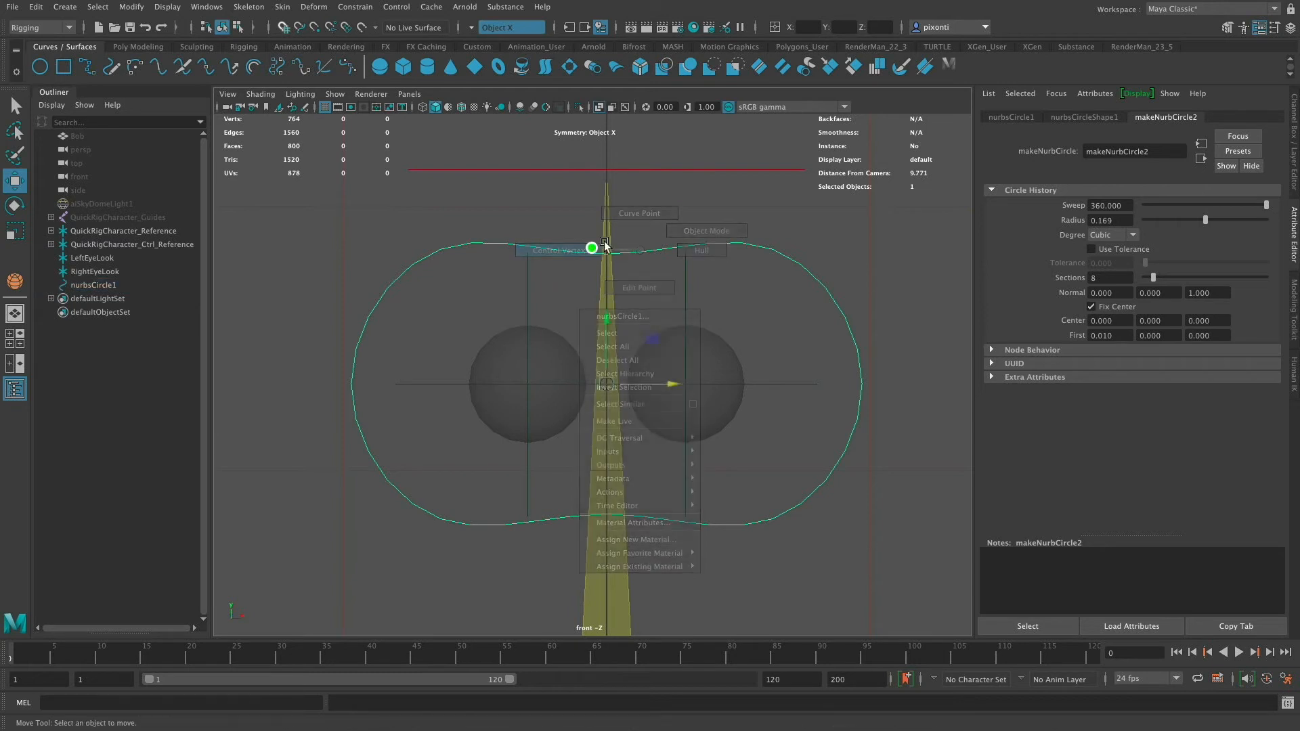
{"action": "left_click", "coordinate": [606, 276]}
{"action": "mouse_move", "coordinate": [610, 232]}
{"action": "left_mouse_down"}
{"action": "mouse_move", "coordinate": [609, 276]}
{"action": "mouse_move", "coordinate": [610, 219]}
{"action": "left_mouse_up"}
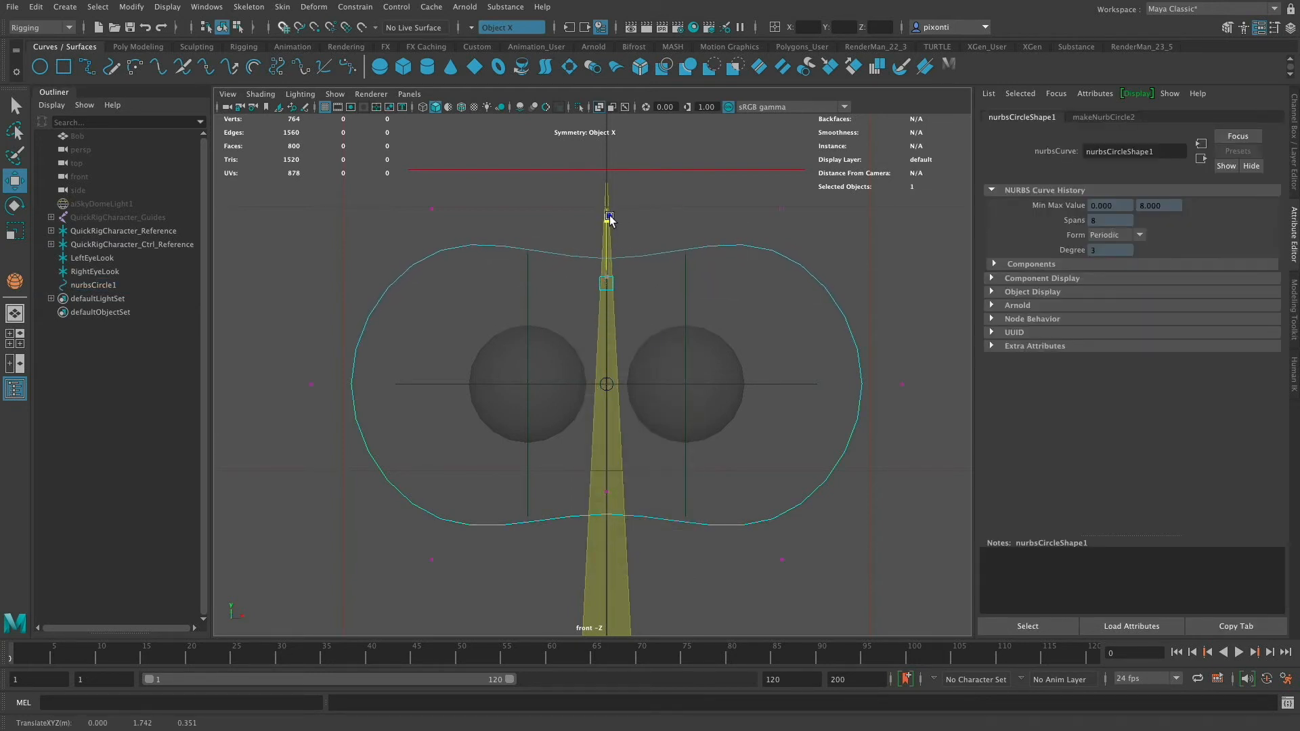
{"action": "left_click", "coordinate": [606, 493]}
{"action": "left_click", "coordinate": [770, 549]}
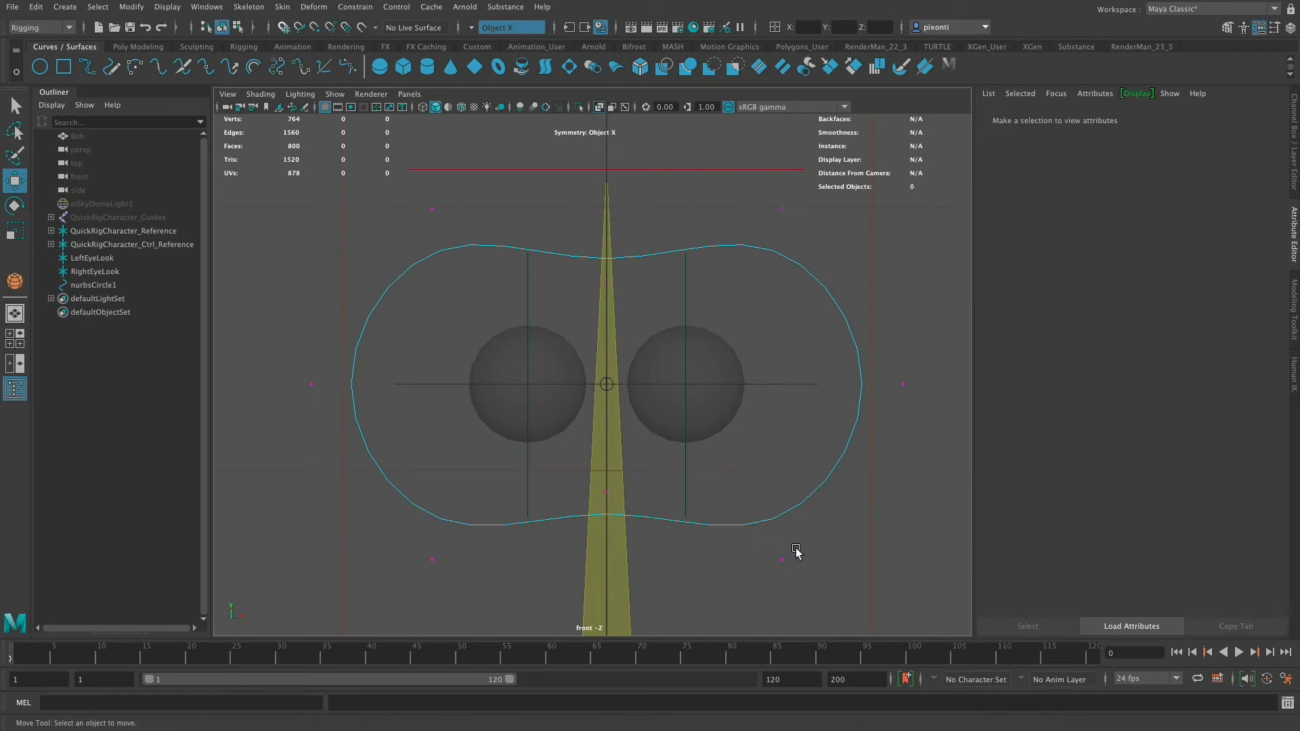
{"action": "left_click", "coordinate": [781, 209]}
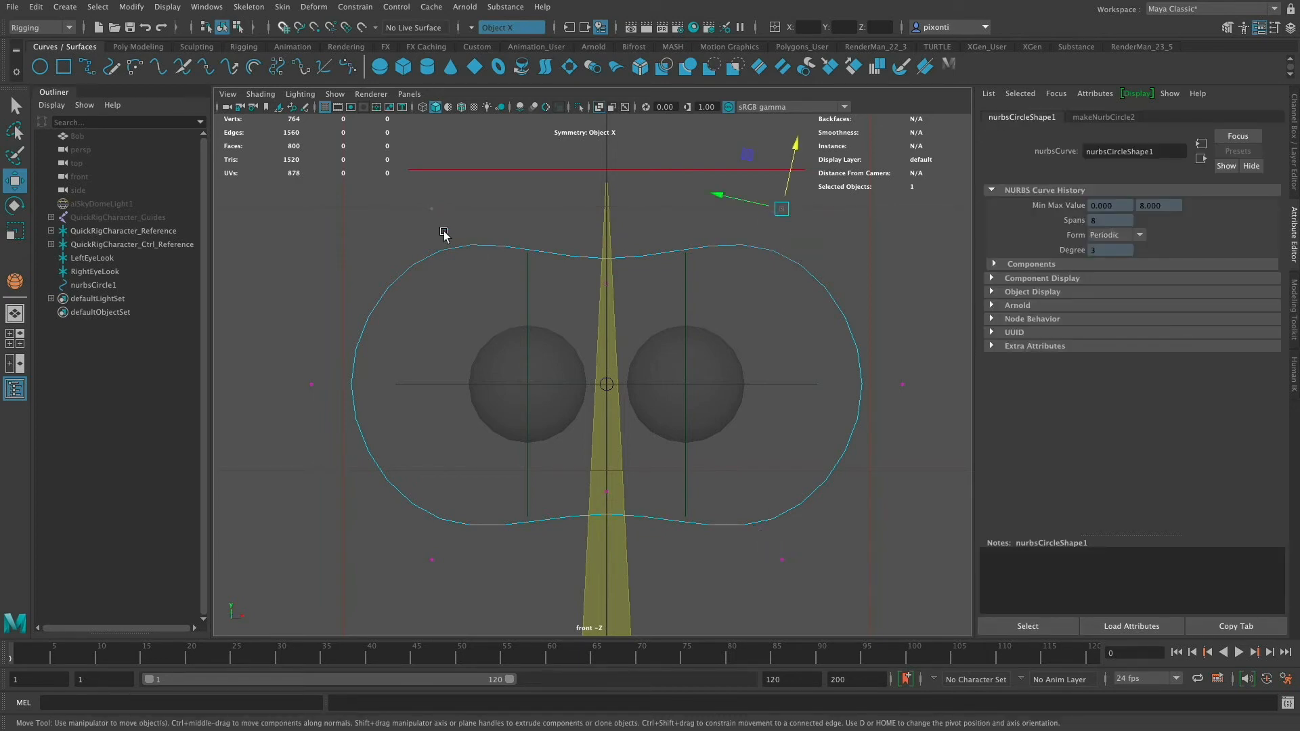
{"action": "left_click_drag", "start_coordinate": [416, 201], "coordinate": [445, 234]}
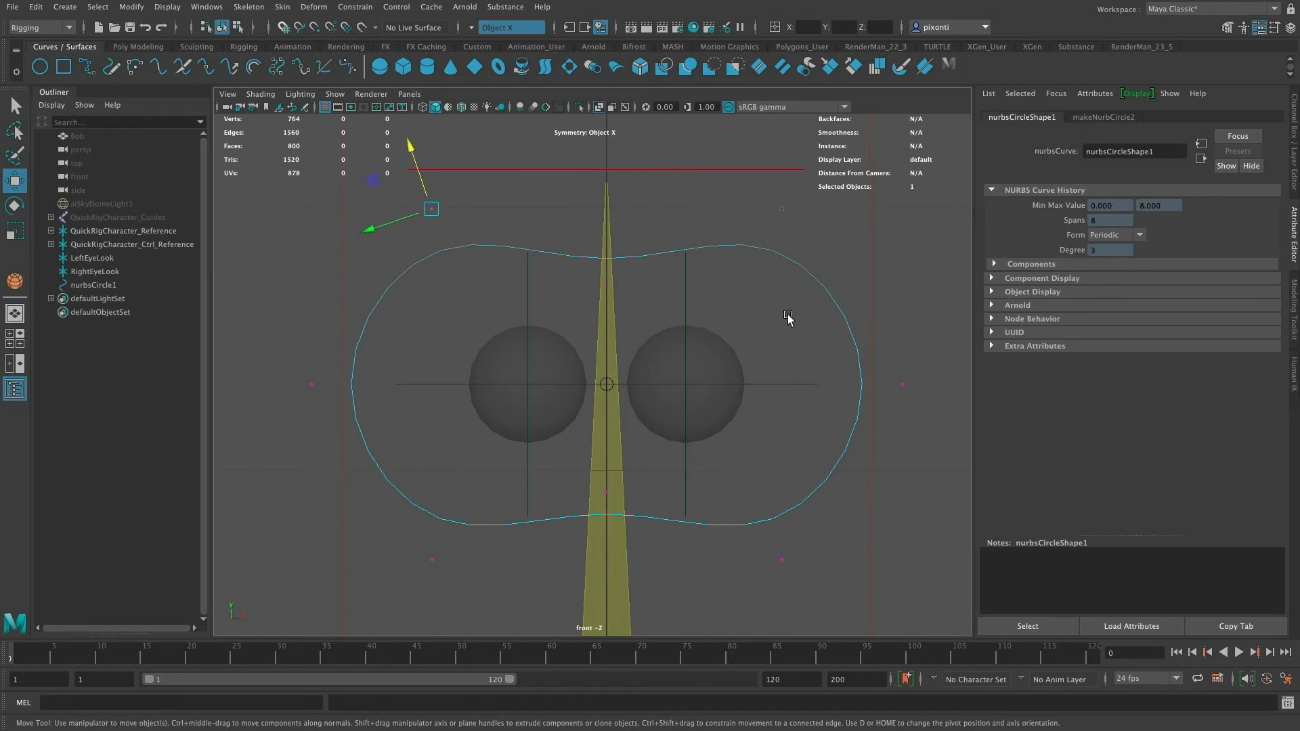
- Return to object mode and rename the eye control curve Ctrl_EyeLook
{"action": "right_click", "coordinate": [740, 246]}
{"action": "right_click_drag", "start_coordinate": [741, 246], "coordinate": [827, 226]}
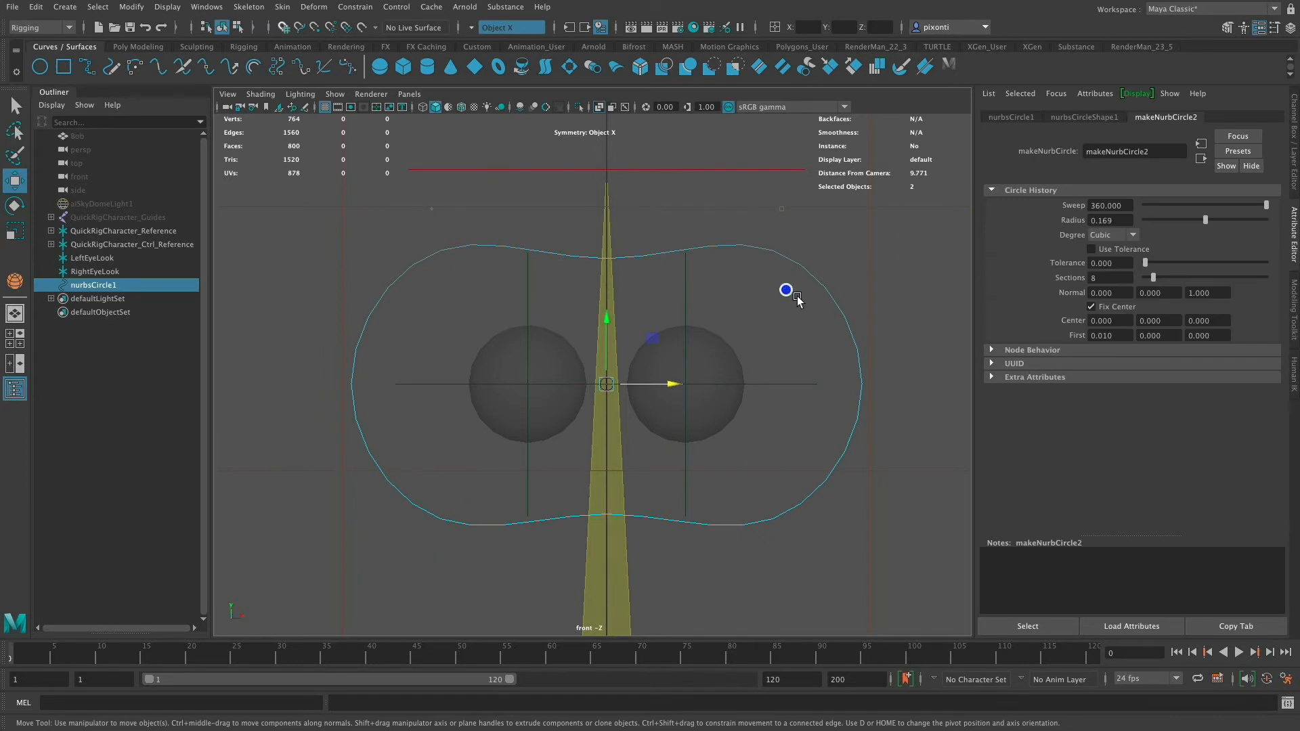
{"action": "left_click", "coordinate": [1017, 117]}
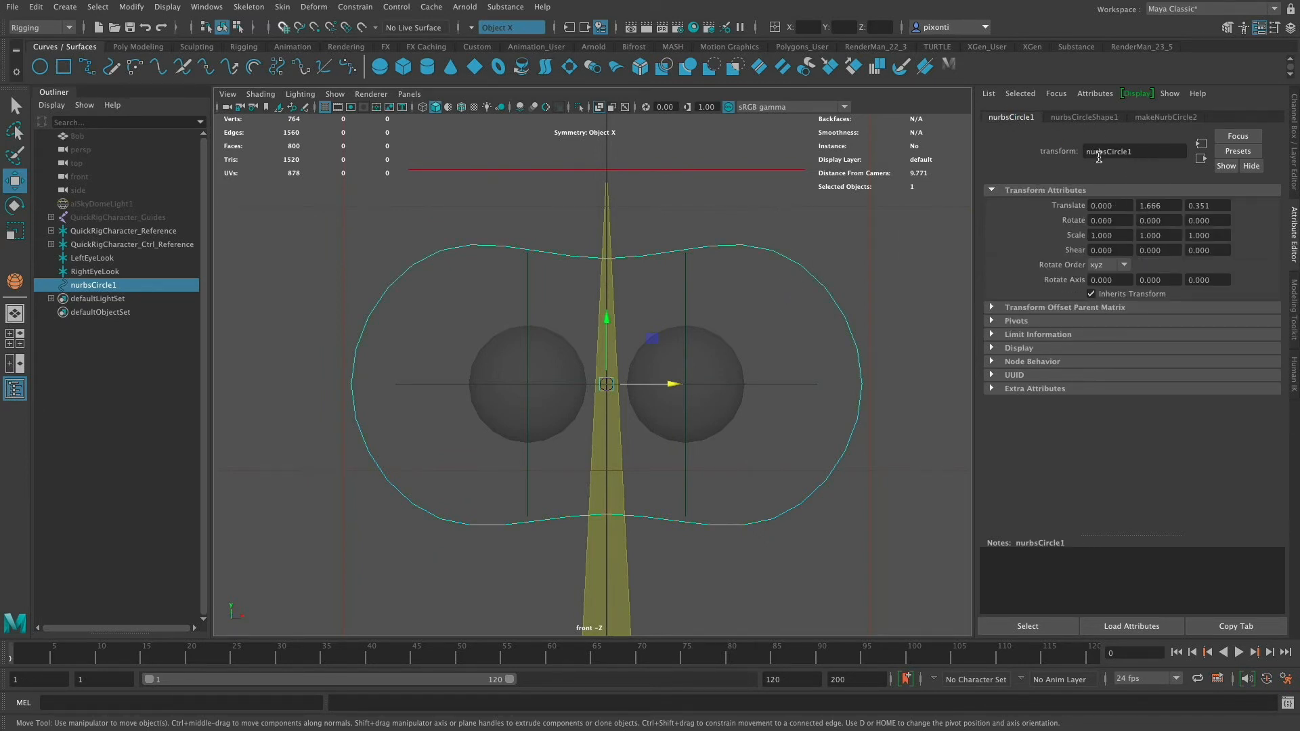
{"action": "left_click_drag", "start_coordinate": [1141, 152], "coordinate": [1079, 150]}
{"action": "type", "text": "EyeLoo"}
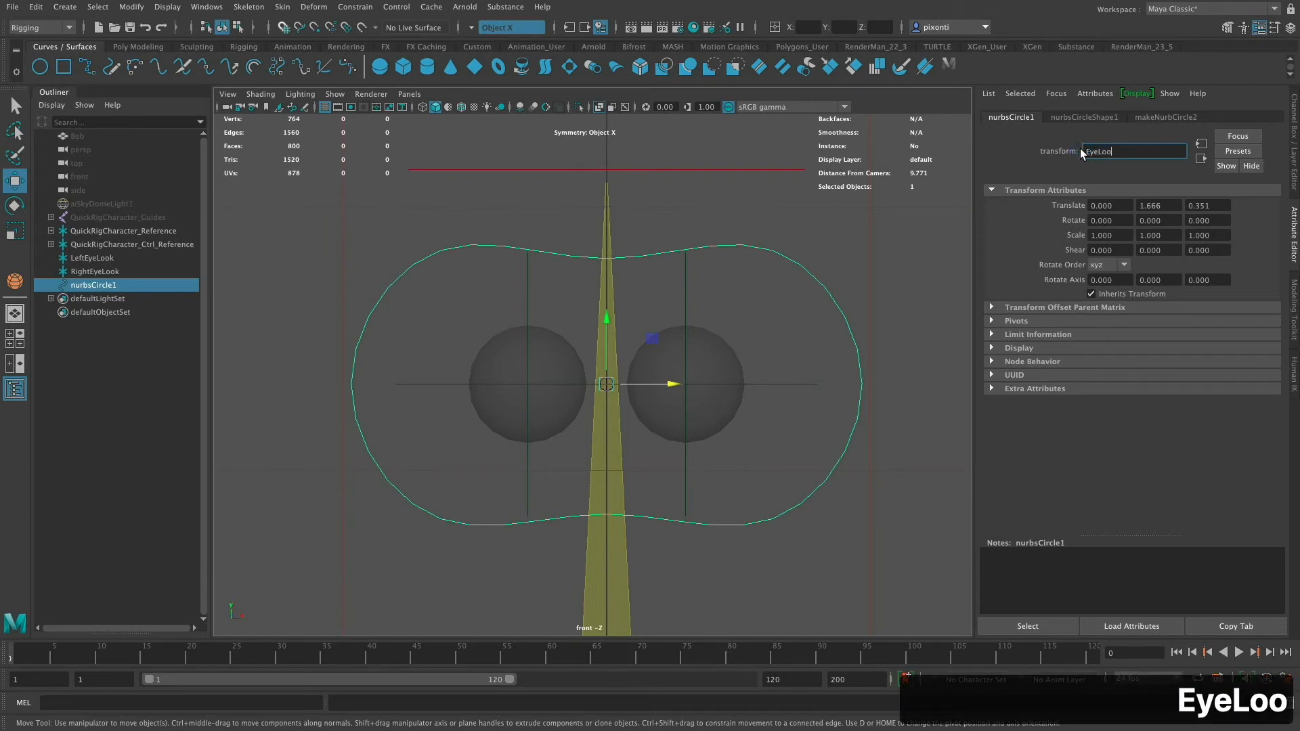
{"action": "type", "text": "kContr"}
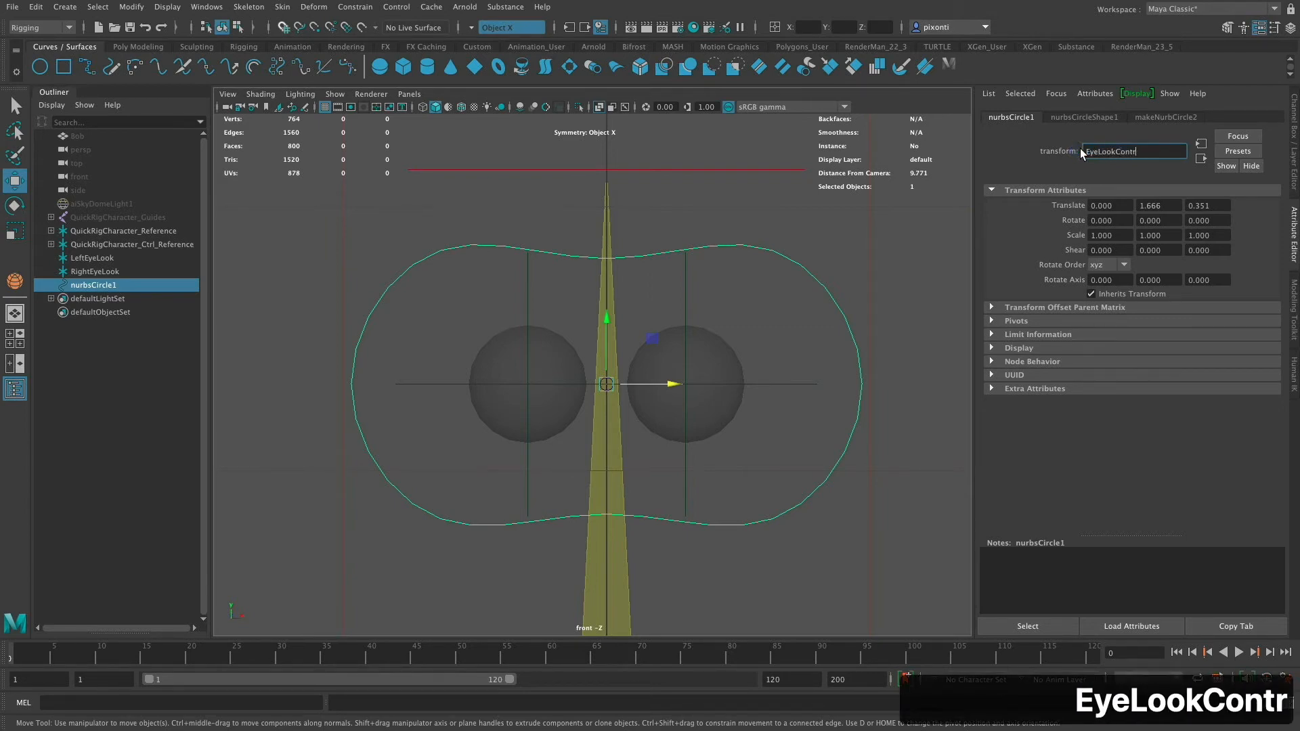
{"action": "key", "text": "BackSpace"}
{"action": "key", "text": "BackSpace"}
{"action": "key", "text": "BackSpace"}
{"action": "key", "text": "BackSpace"}
{"action": "key", "text": "BackSpace"}
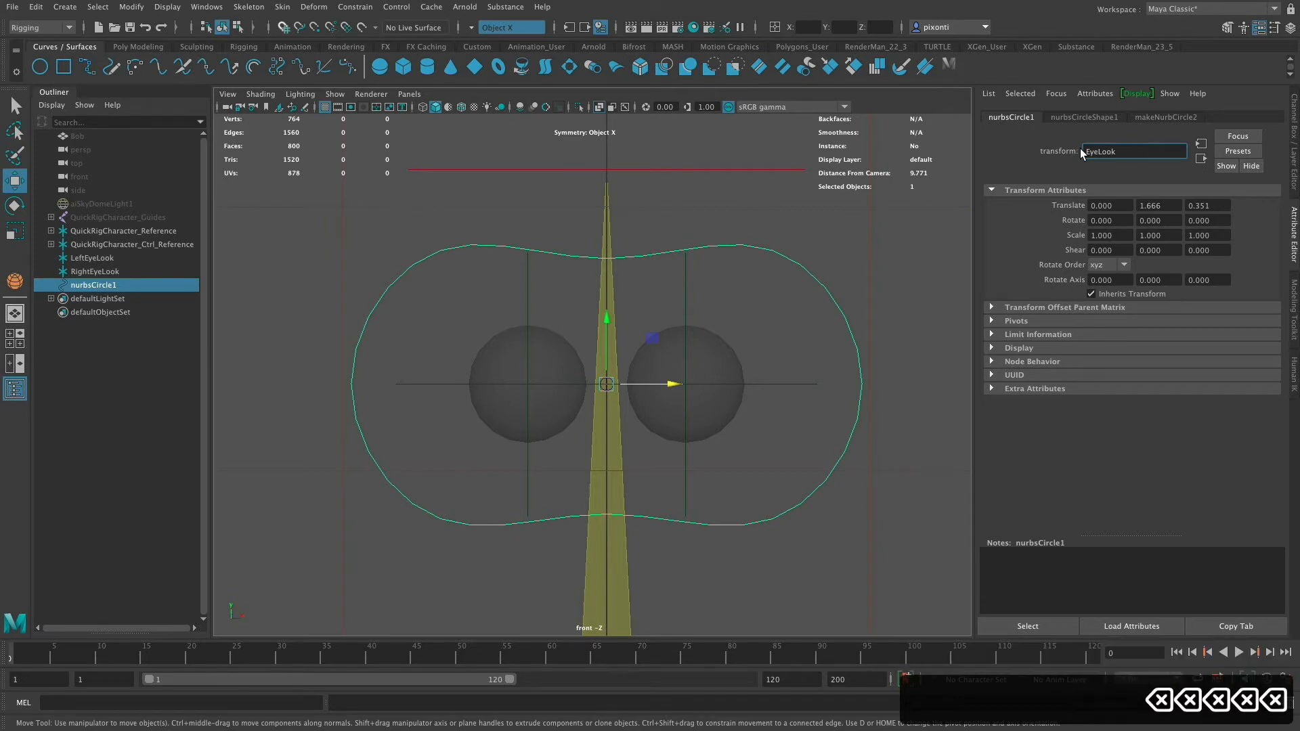
{"action": "key", "text": "Left"}
{"action": "key", "text": "Left"}
{"action": "key", "text": "Left"}
{"action": "key", "text": "Left"}
{"action": "key", "text": "Left"}
{"action": "key", "text": "Left"}
{"action": "key", "text": "Left"}
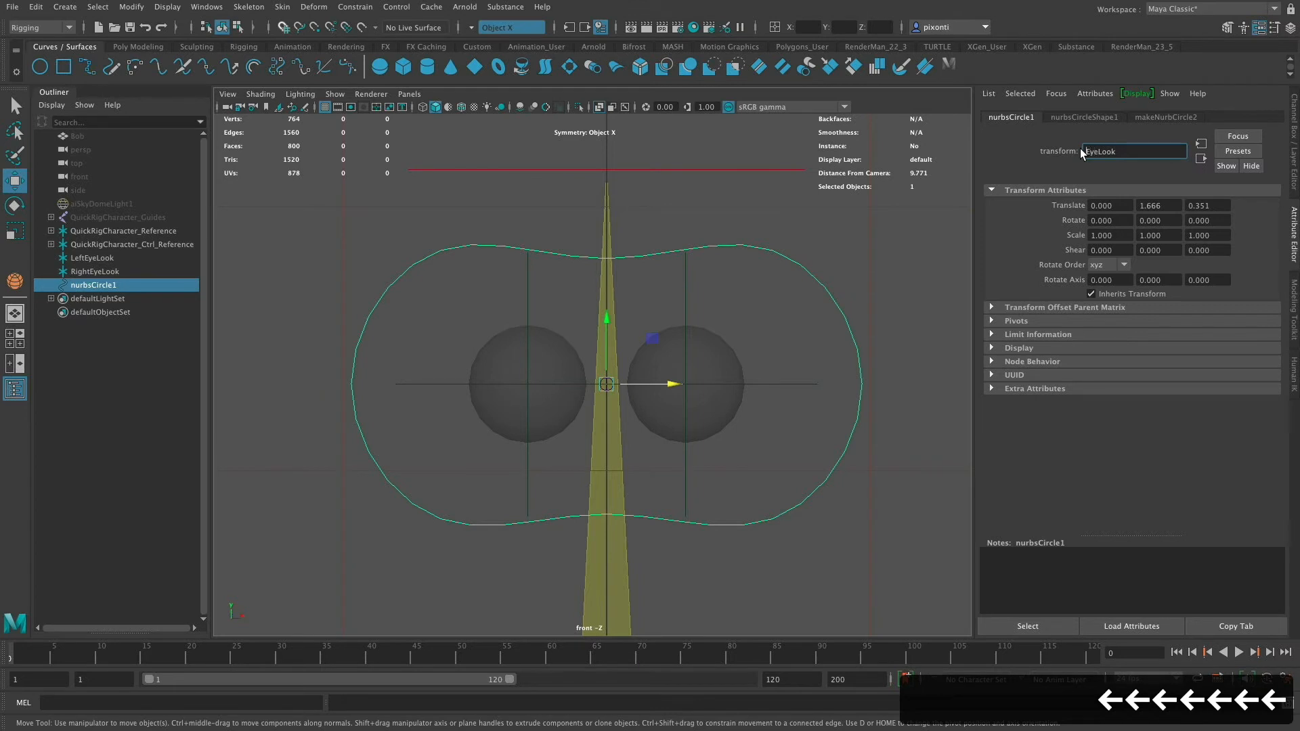
{"action": "type", "text": "Ctrl_"}
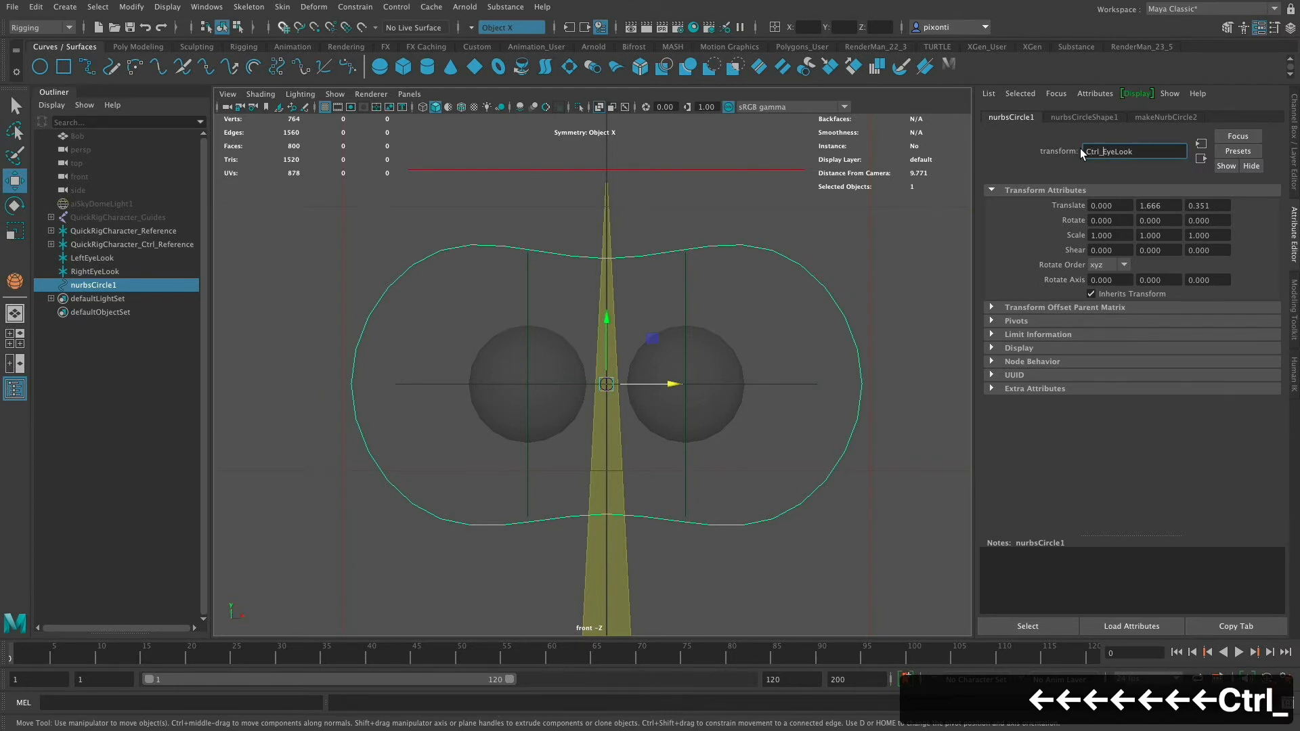
{"action": "key", "text": "Return"}
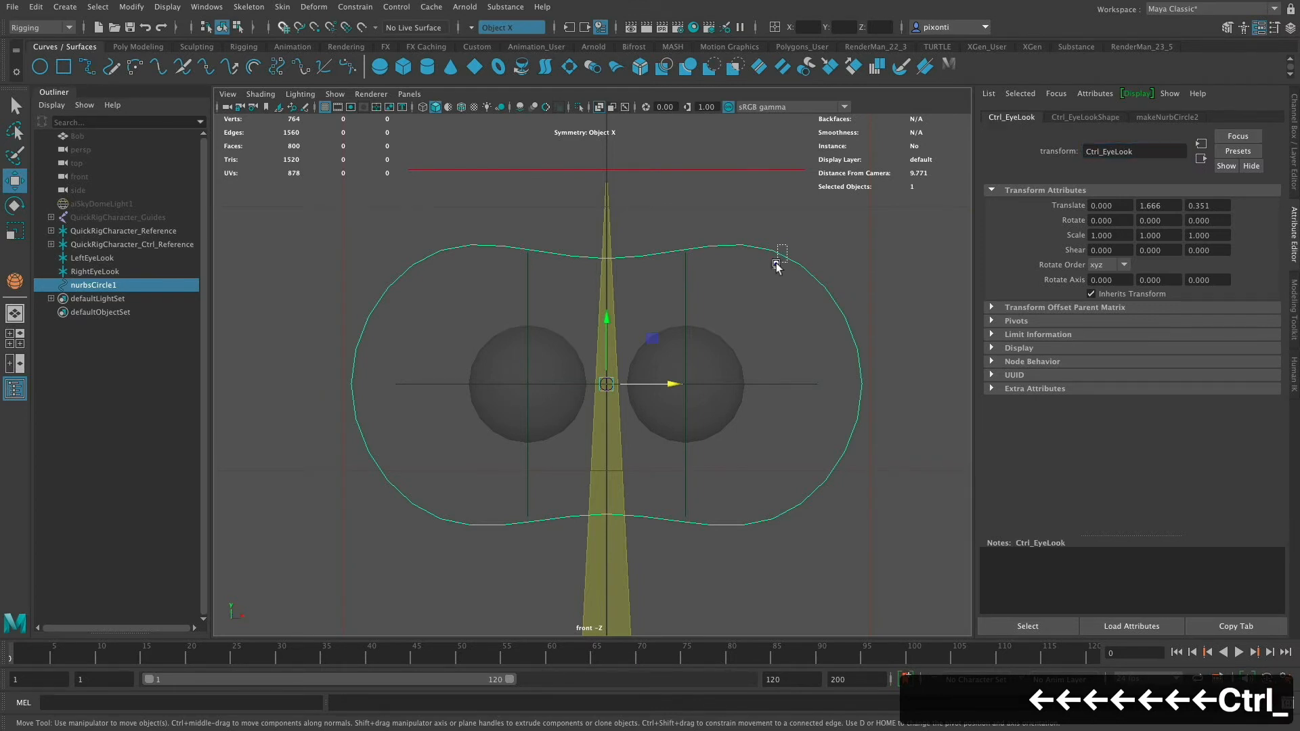
- Rename the left eye look locator Ctrl_LeftEyeLook and copy the Ctrl_ prefix
{"action": "left_click_drag", "start_coordinate": [778, 369], "coordinate": [785, 403]}
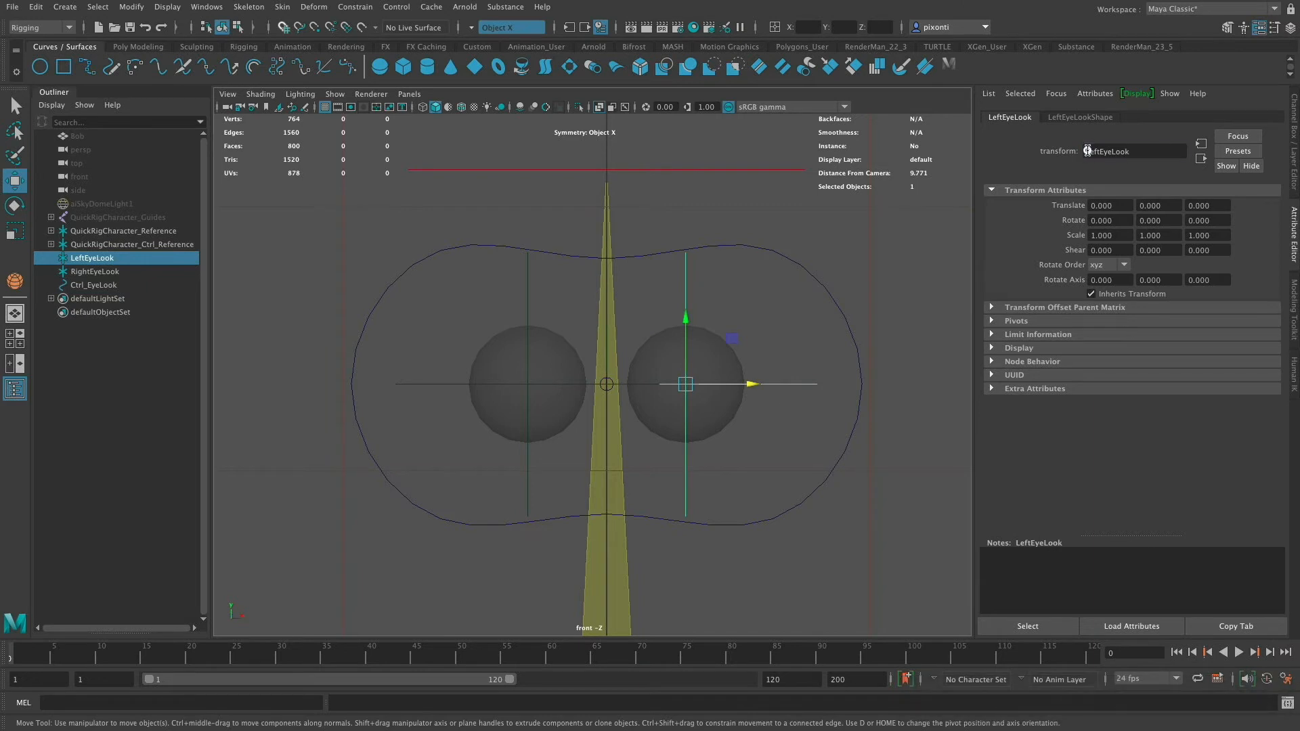
{"action": "left_click", "coordinate": [1086, 151]}
{"action": "type", "text": "Ctrl_"}
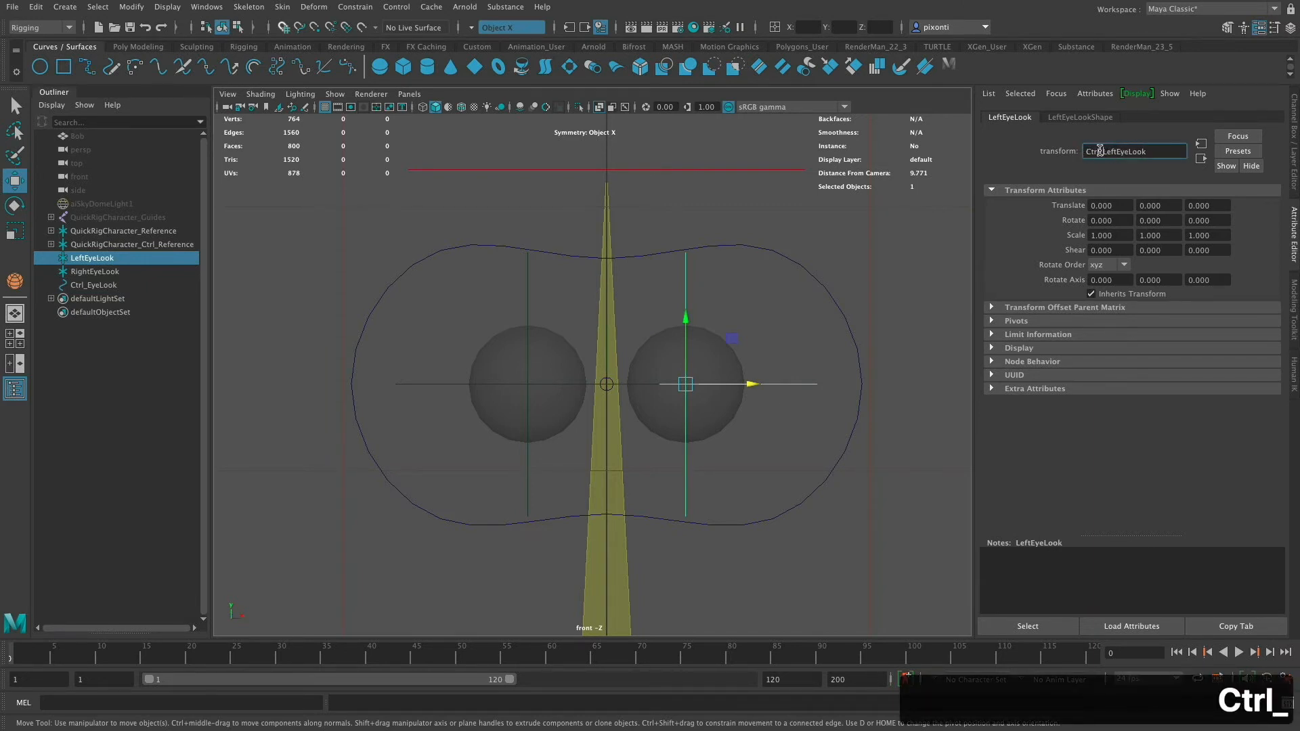
{"action": "left_click_drag", "start_coordinate": [1101, 151], "coordinate": [1063, 155]}
{"action": "key", "text": "super+c"}
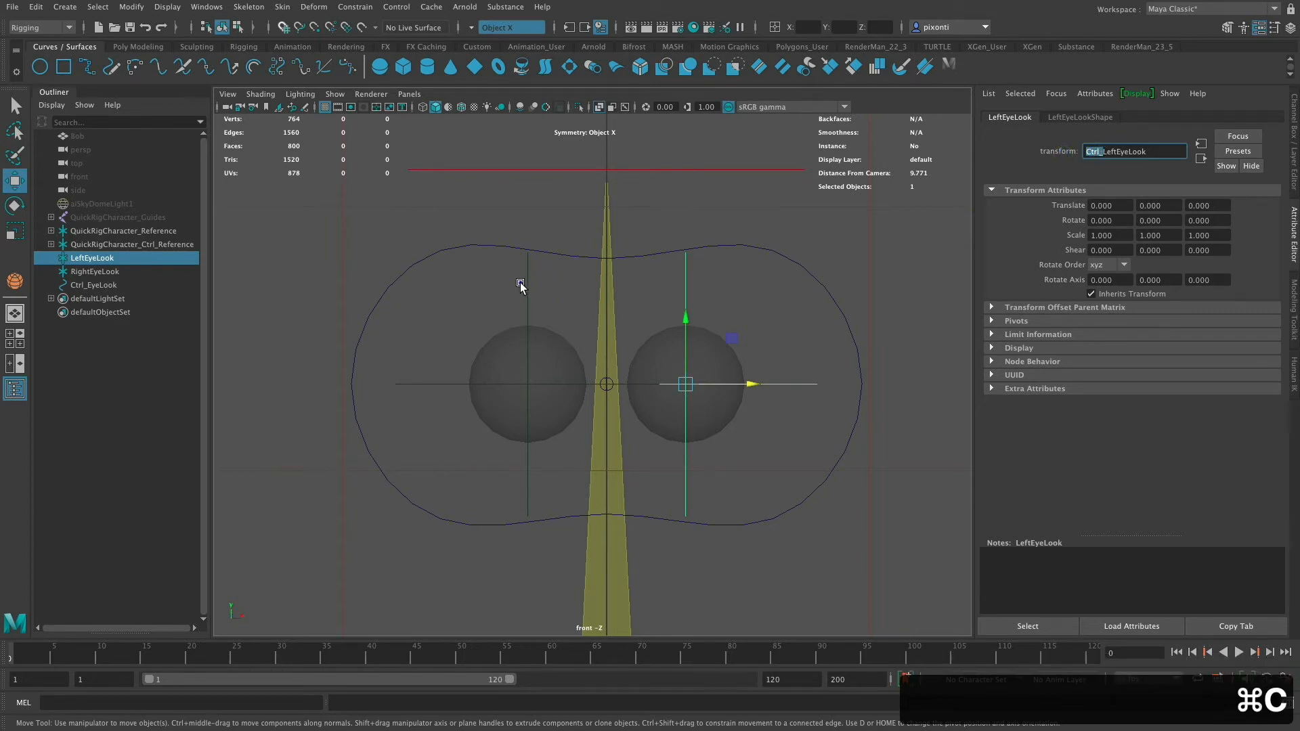
- Rename the right eye look locator Ctrl_RightEyeLook by pasting the Ctrl_ prefix
{"action": "left_click", "coordinate": [525, 283]}
{"action": "left_click", "coordinate": [1086, 152]}
{"action": "key", "text": "super+v"}
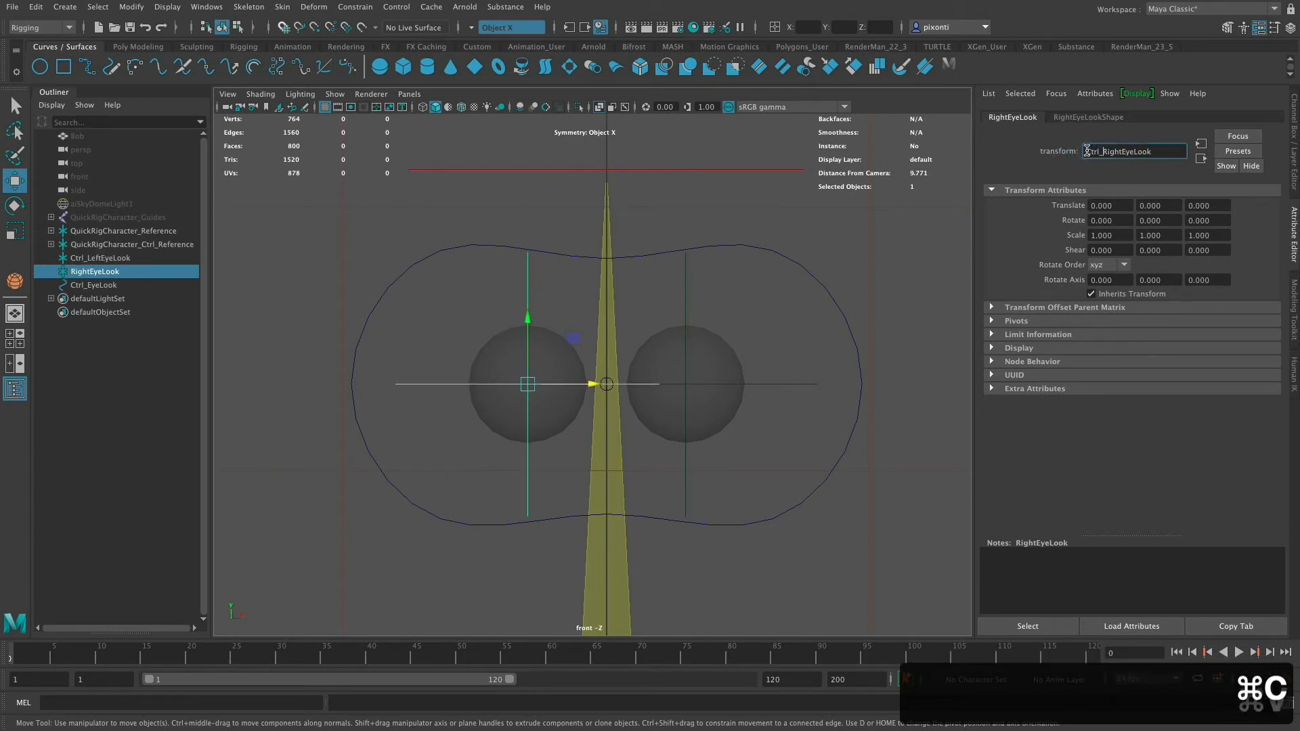
{"action": "key", "text": "Return"}
{"action": "key", "text": "Tab"}
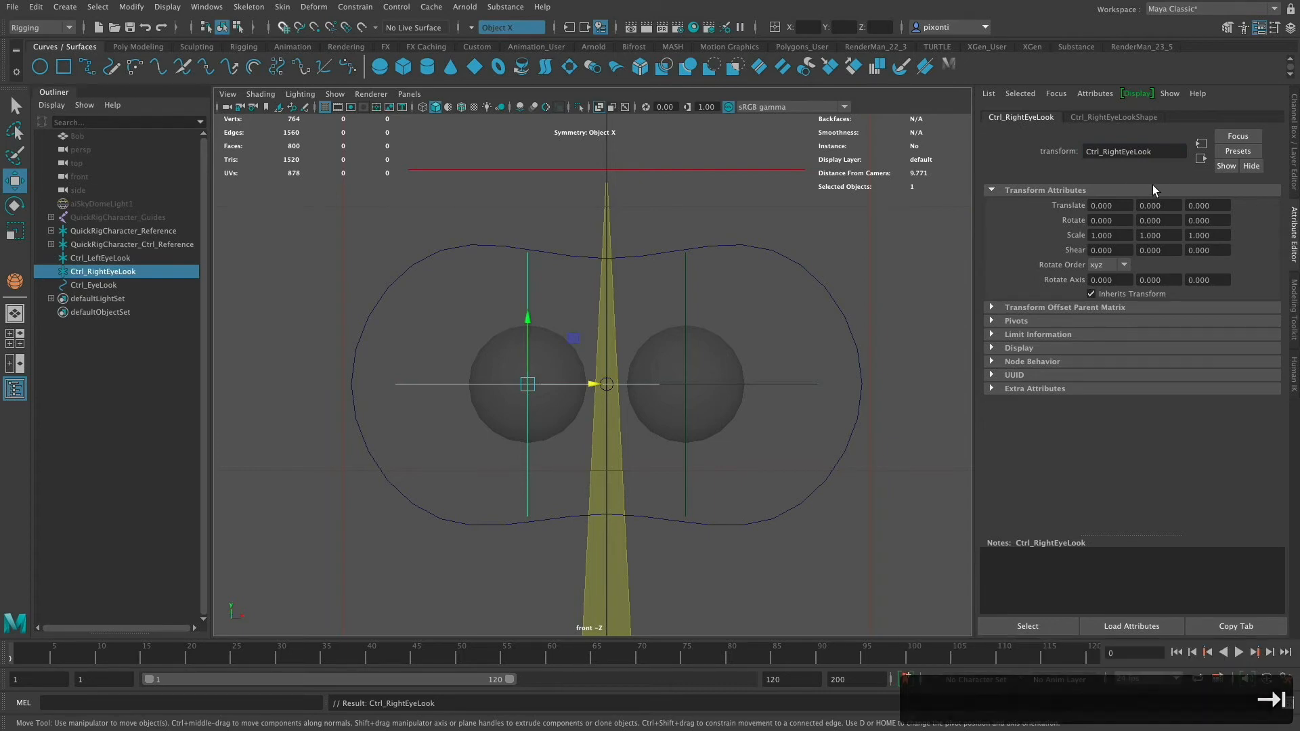
- In the perspective view, aim-constrain the right eye sphere to Ctrl_RightEyeLook with Maintain offset on, aim vector 1 0 0, up vector 0 1 0
{"action": "left_click", "coordinate": [779, 253]}
{"action": "key", "text": "space"}
{"action": "key", "text": "space"}
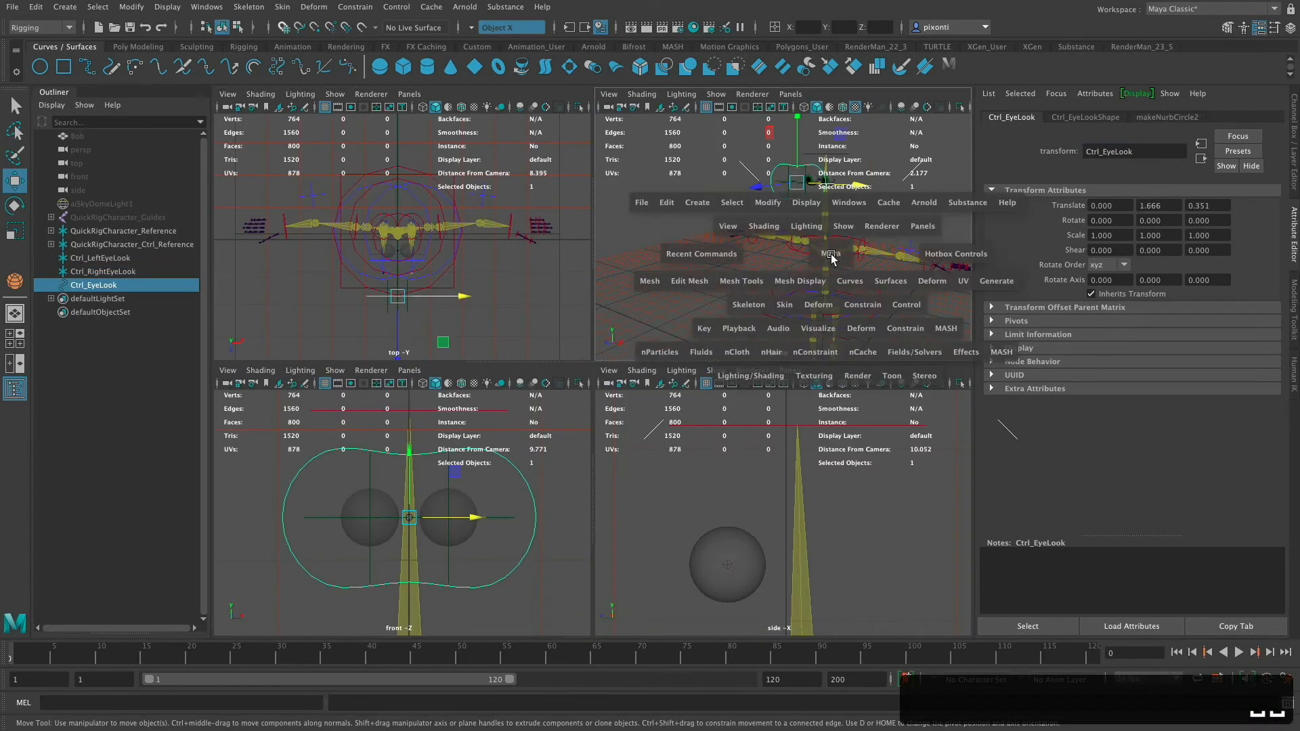
{"action": "left_click_drag", "start_coordinate": [765, 412], "coordinate": [773, 453], "text": "alt"}
{"action": "right_click_drag", "start_coordinate": [752, 346], "coordinate": [882, 400], "text": "alt"}
{"action": "middle_click_drag", "start_coordinate": [790, 356], "coordinate": [770, 454], "text": "alt"}
{"action": "left_click_drag", "start_coordinate": [821, 374], "coordinate": [833, 377], "text": "alt"}
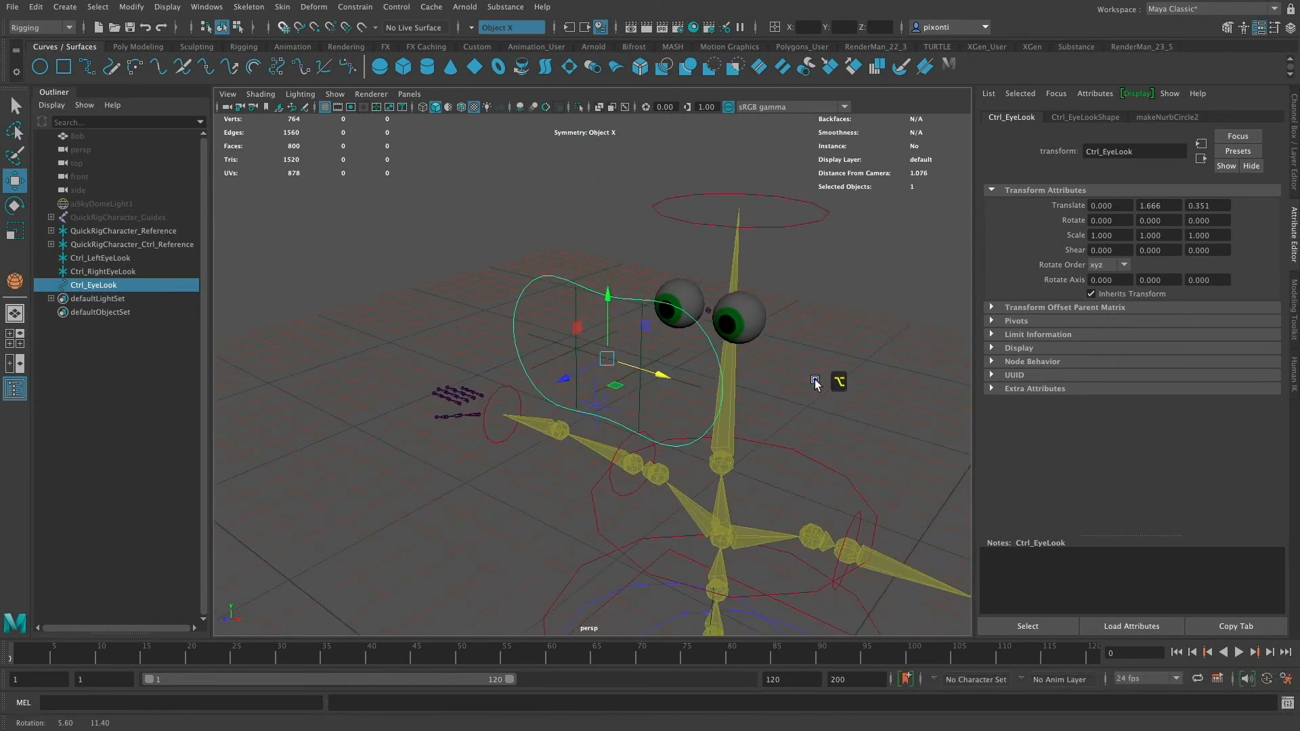
{"action": "left_click", "coordinate": [582, 308]}
{"action": "left_click", "coordinate": [642, 347]}
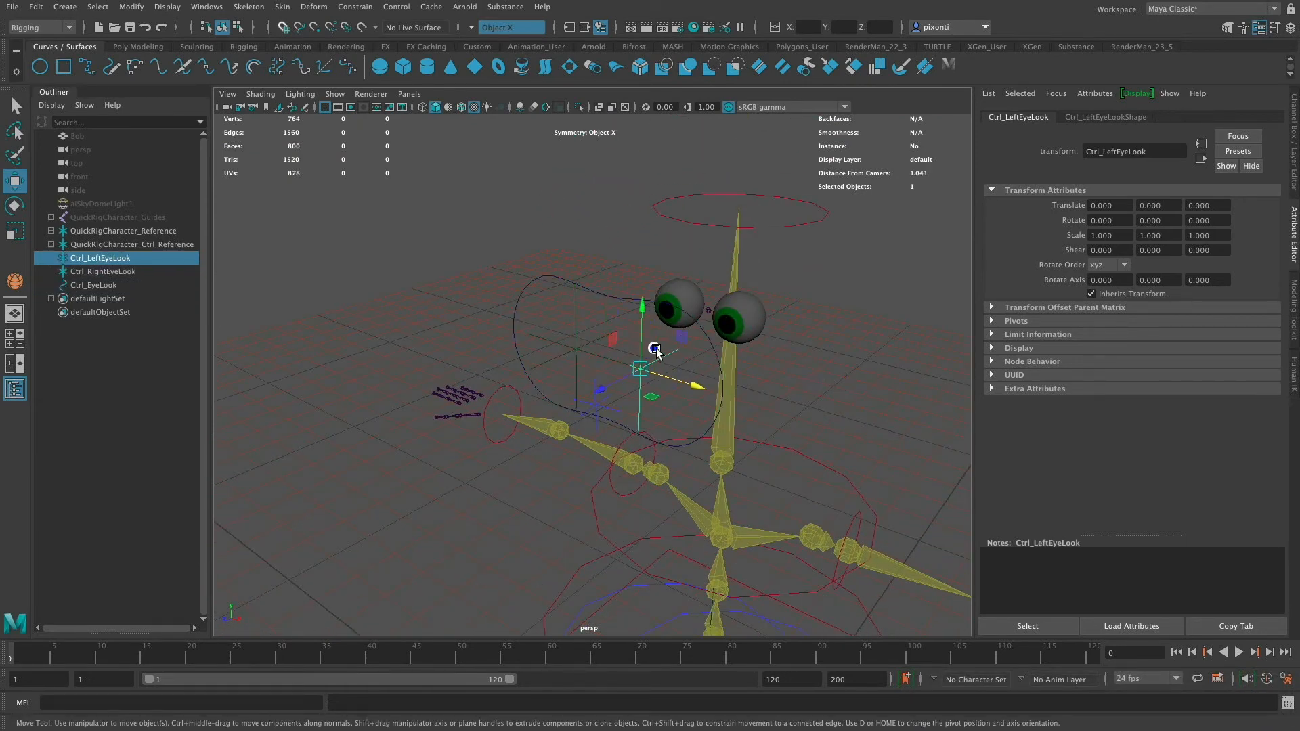
{"action": "left_click", "coordinate": [566, 310]}
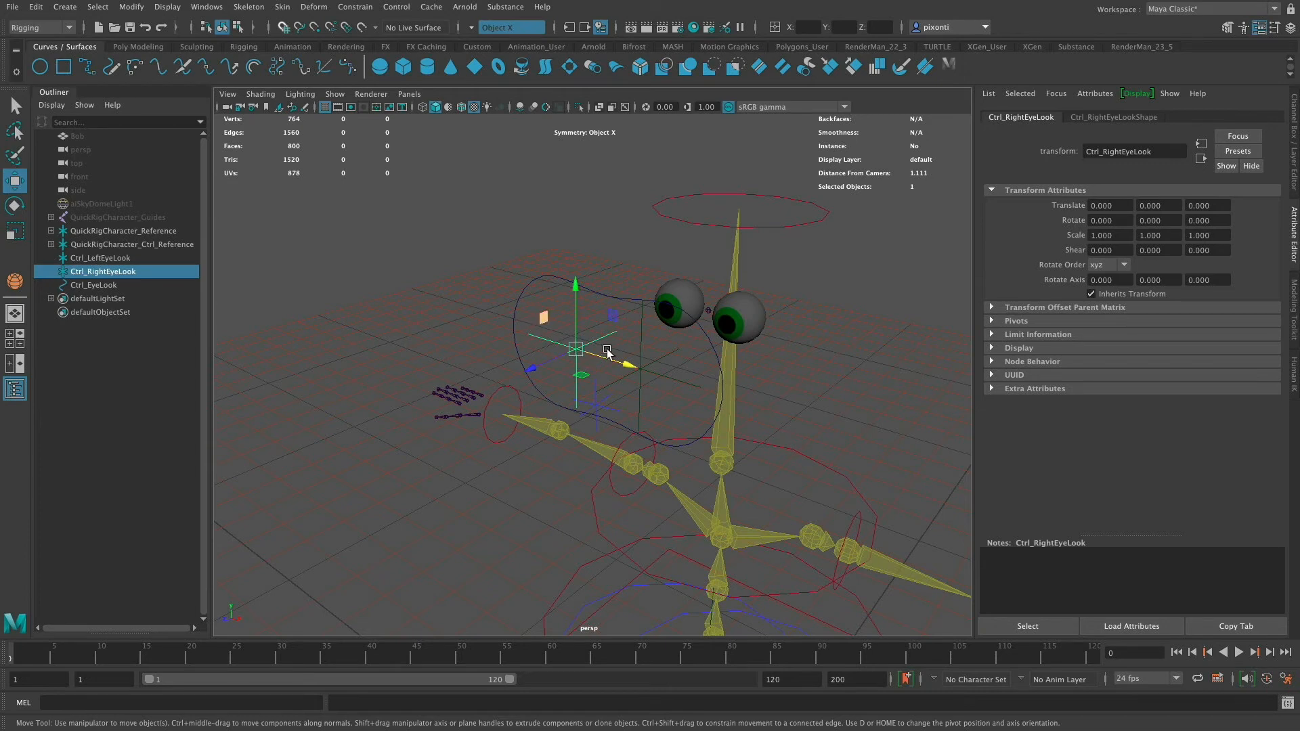
{"action": "left_click", "coordinate": [687, 290], "text": "shift"}
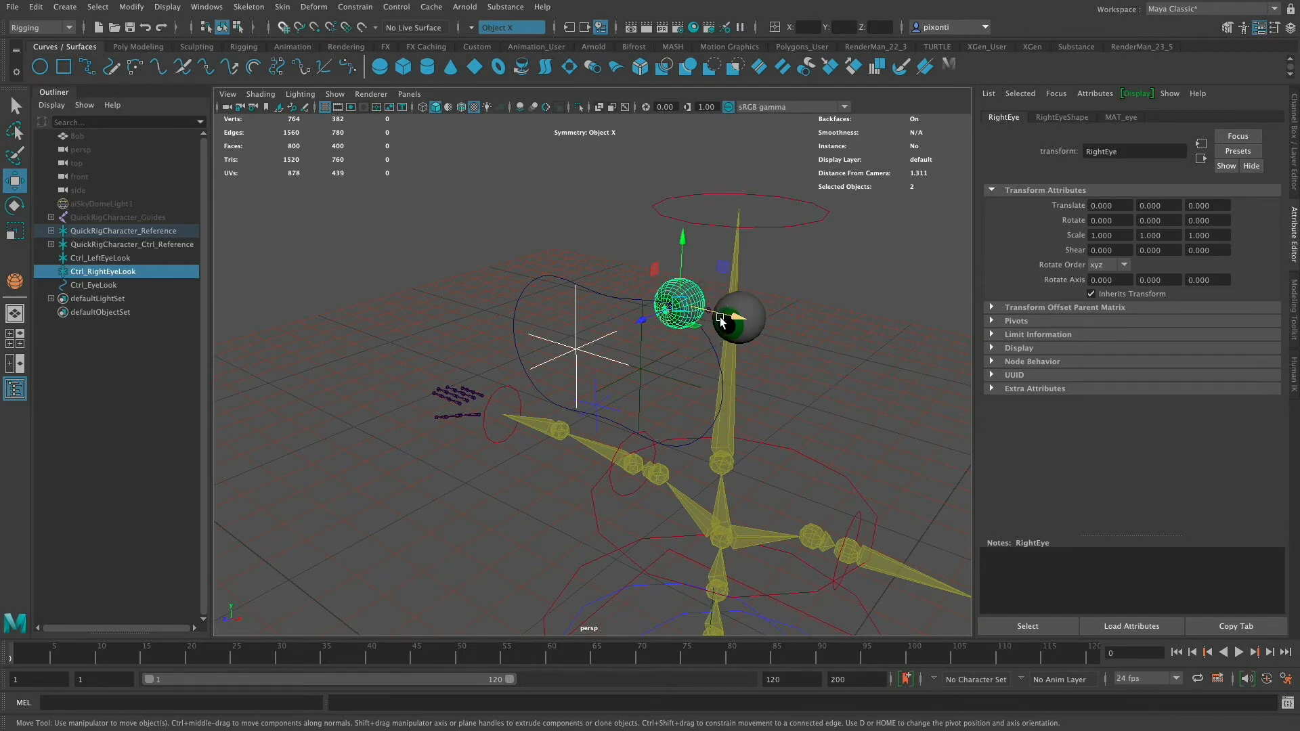
{"action": "left_click", "coordinate": [355, 7]}
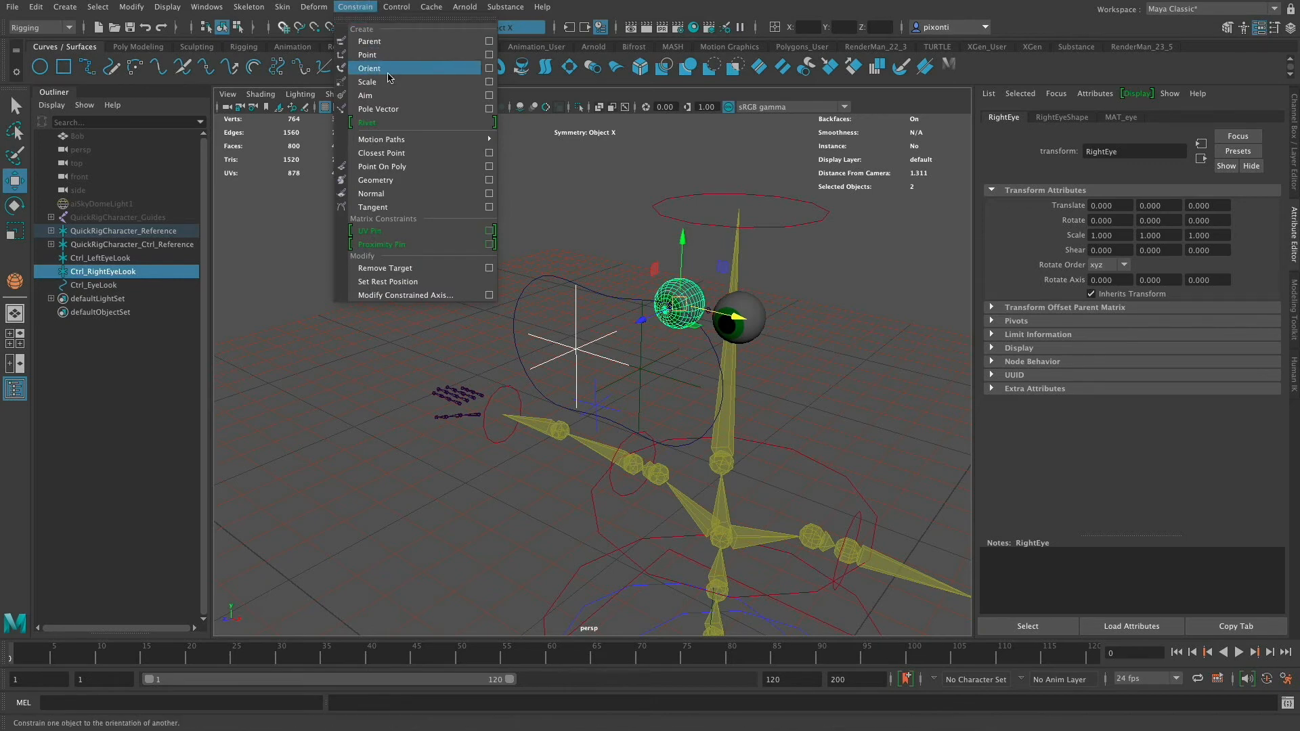
{"action": "left_click", "coordinate": [489, 96]}
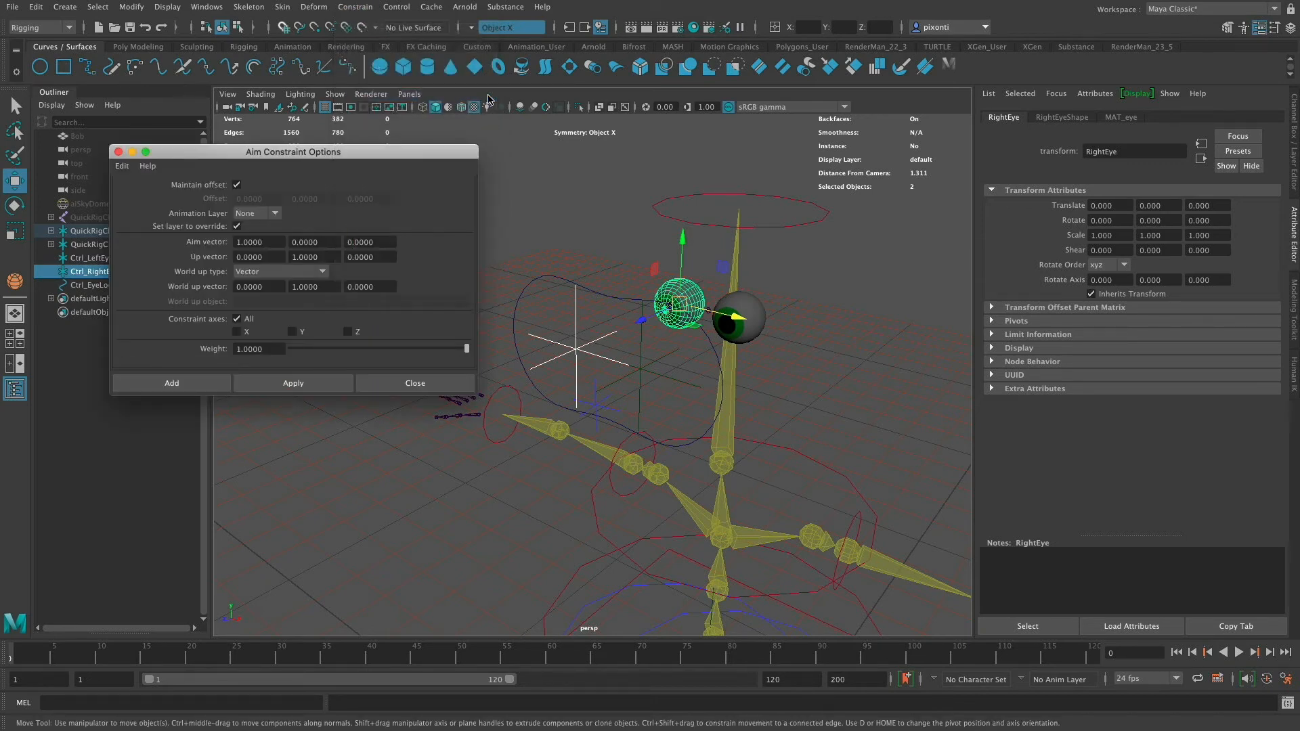
{"action": "left_click", "coordinate": [122, 166]}
{"action": "left_click", "coordinate": [159, 192]}
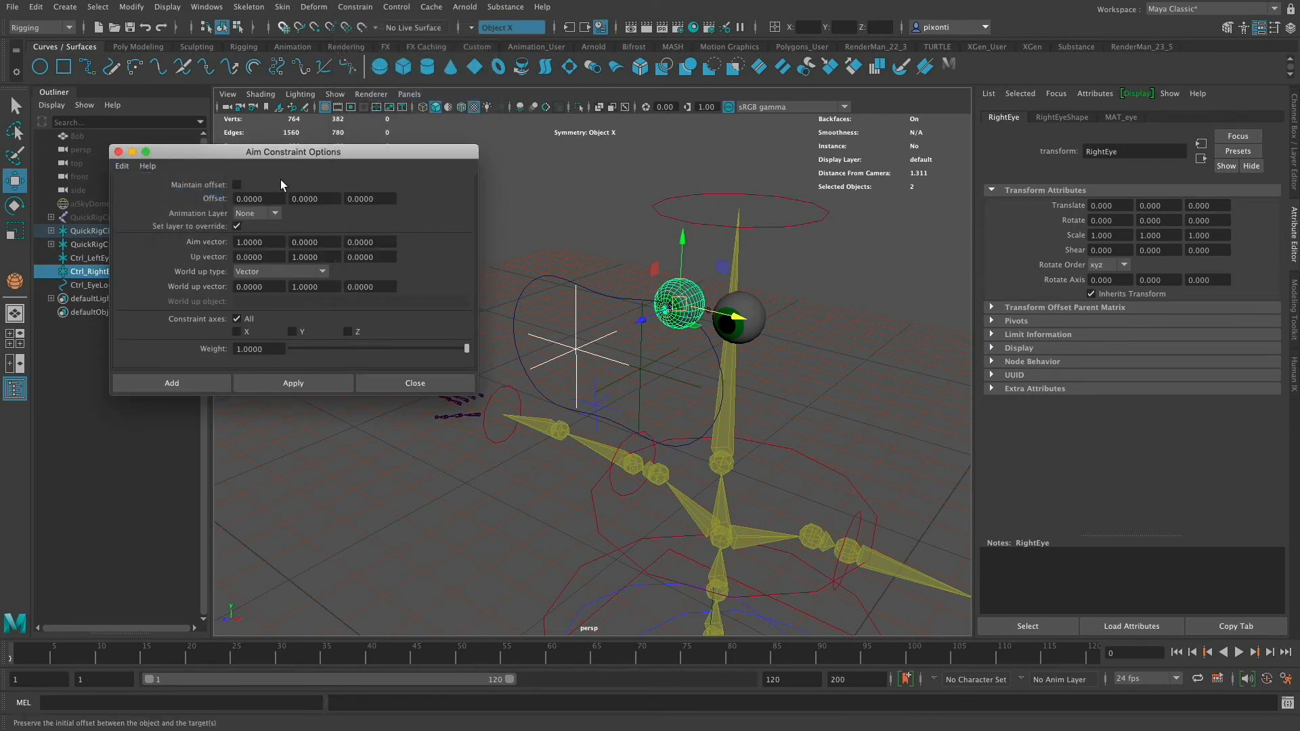
{"action": "left_click", "coordinate": [240, 184]}
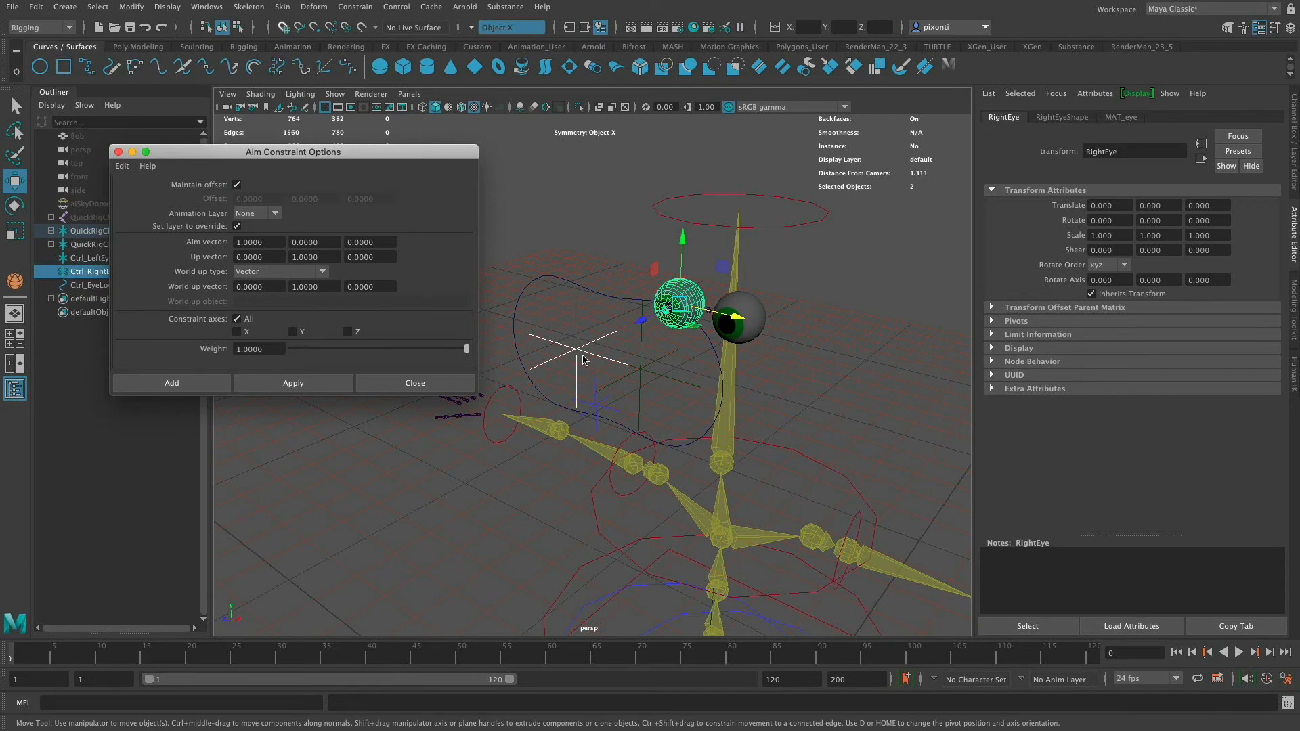
{"action": "left_click", "coordinate": [269, 242]}
{"action": "left_click", "coordinate": [271, 257]}
{"action": "left_click", "coordinate": [318, 256]}
{"action": "left_click", "coordinate": [287, 384]}
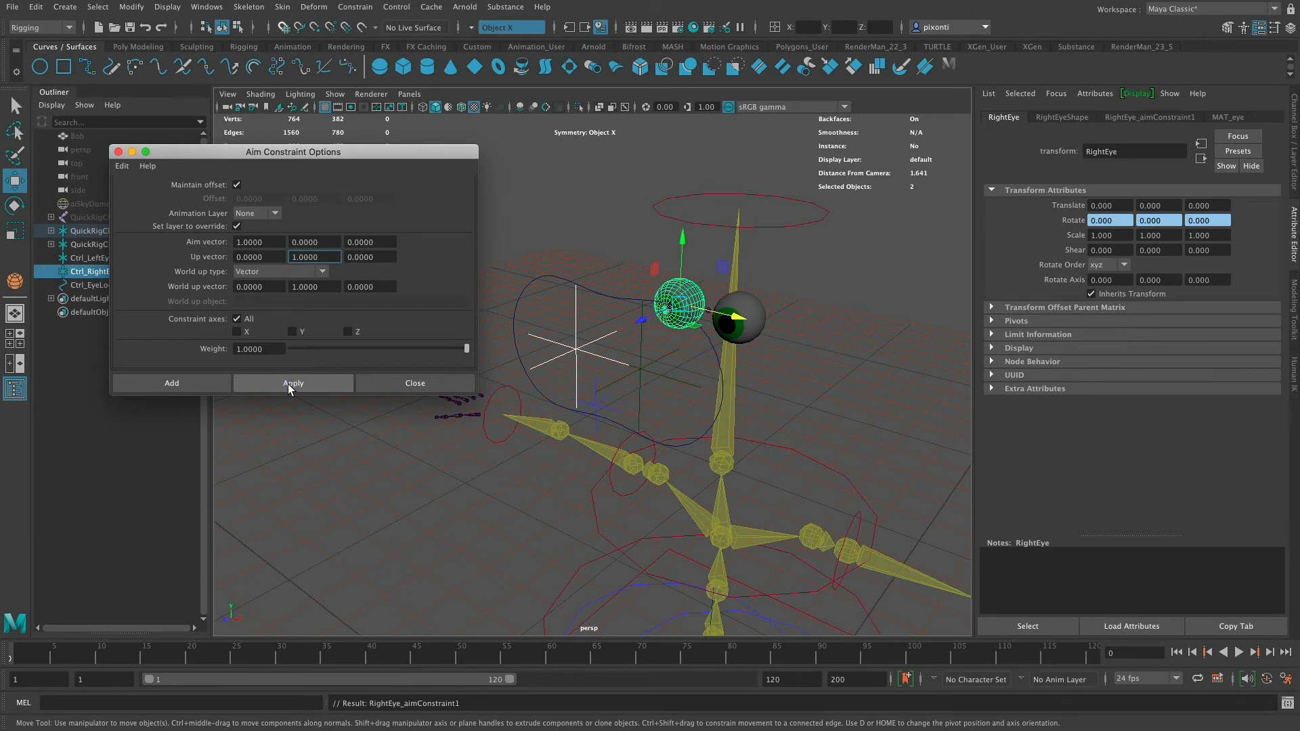
- Apply the same aim constraint from Ctrl_LeftEyeLook to the left eye sphere and close the options
{"action": "left_click", "coordinate": [665, 380]}
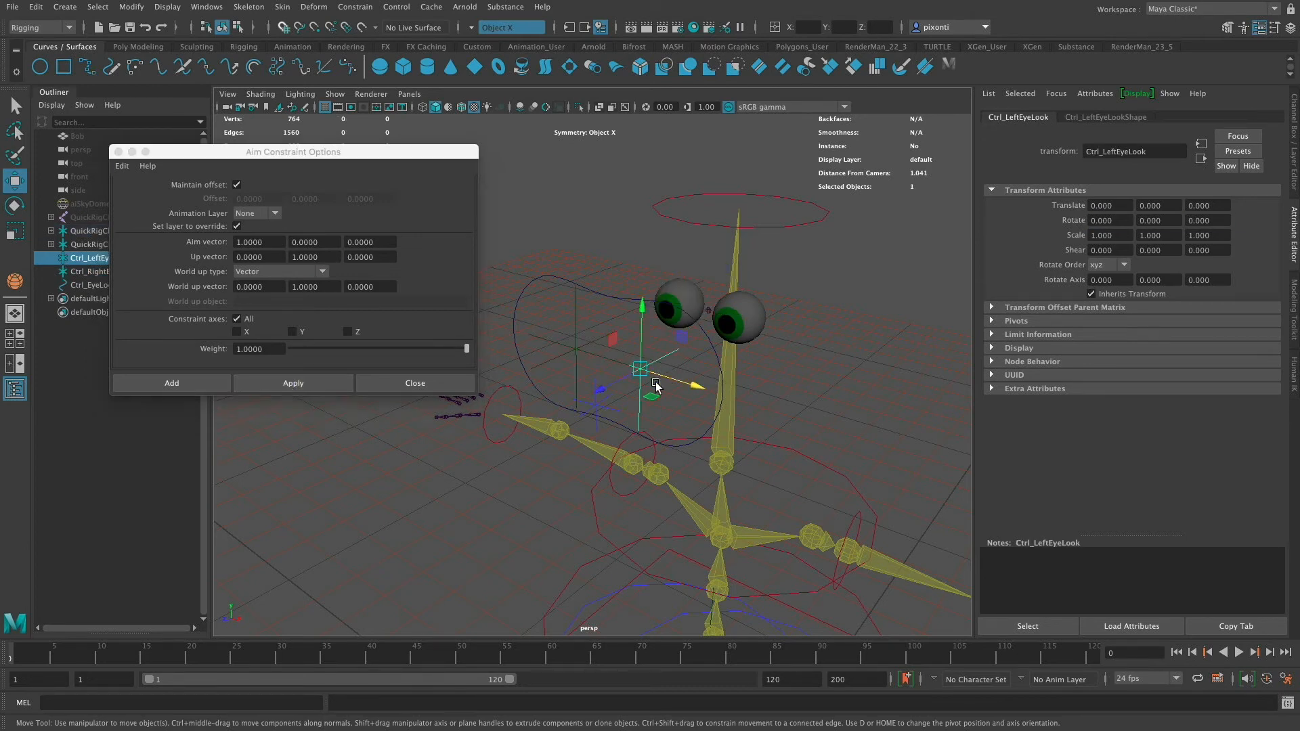
{"action": "left_click", "coordinate": [758, 320], "text": "shift"}
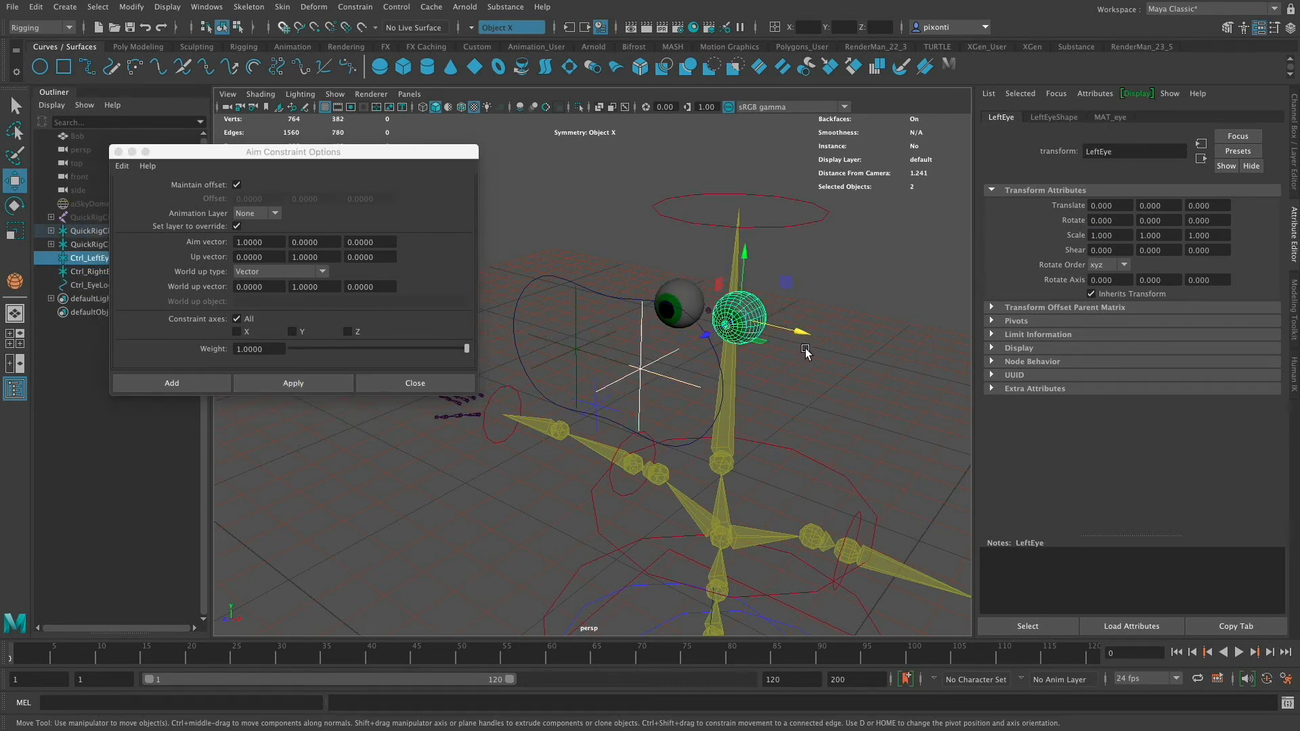
{"action": "left_click", "coordinate": [310, 386]}
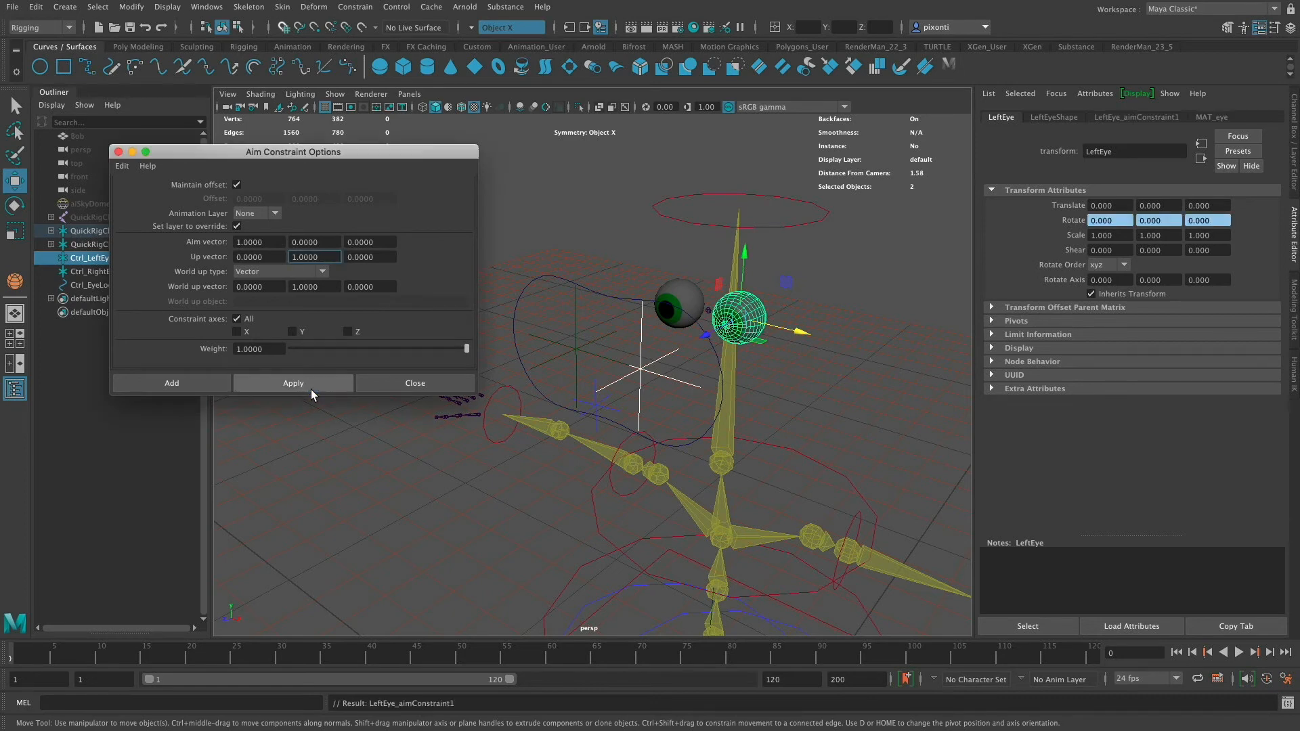
{"action": "left_click", "coordinate": [119, 152]}
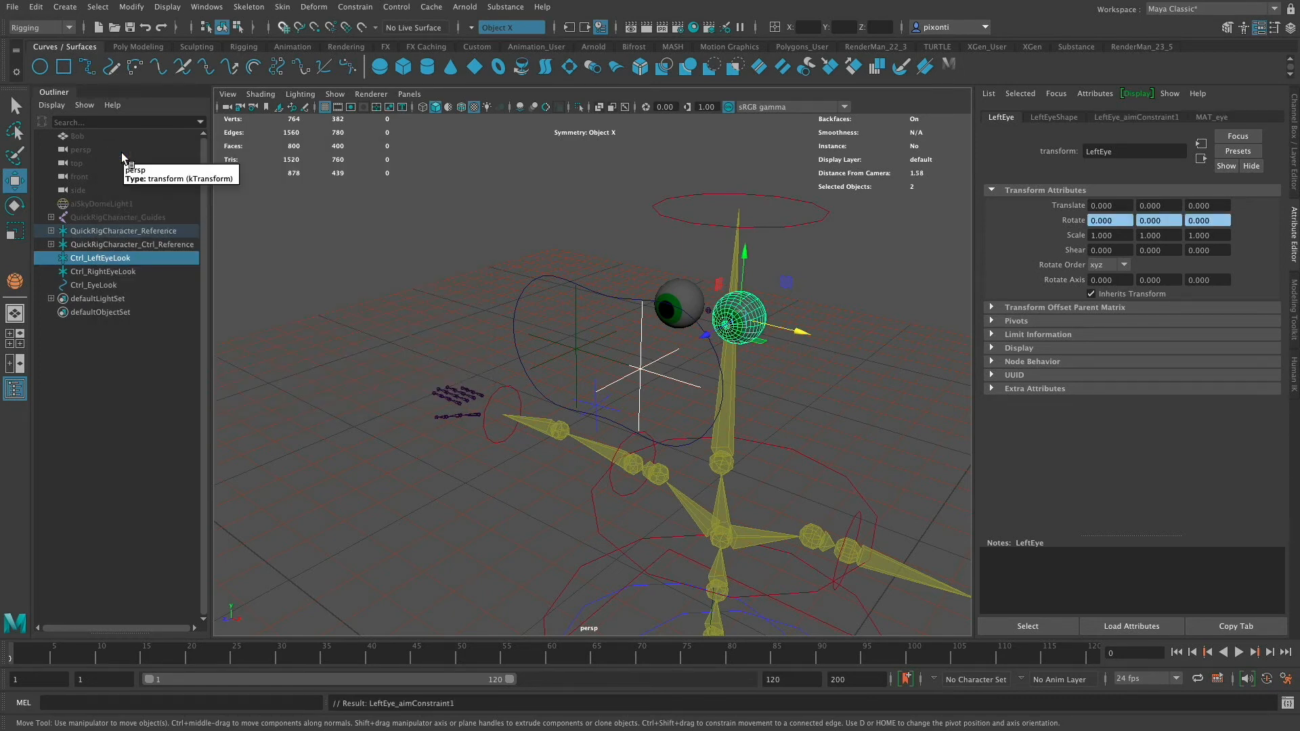
- Try moving the left eye look control to test the aim, and undo the move
{"action": "left_click", "coordinate": [696, 387]}
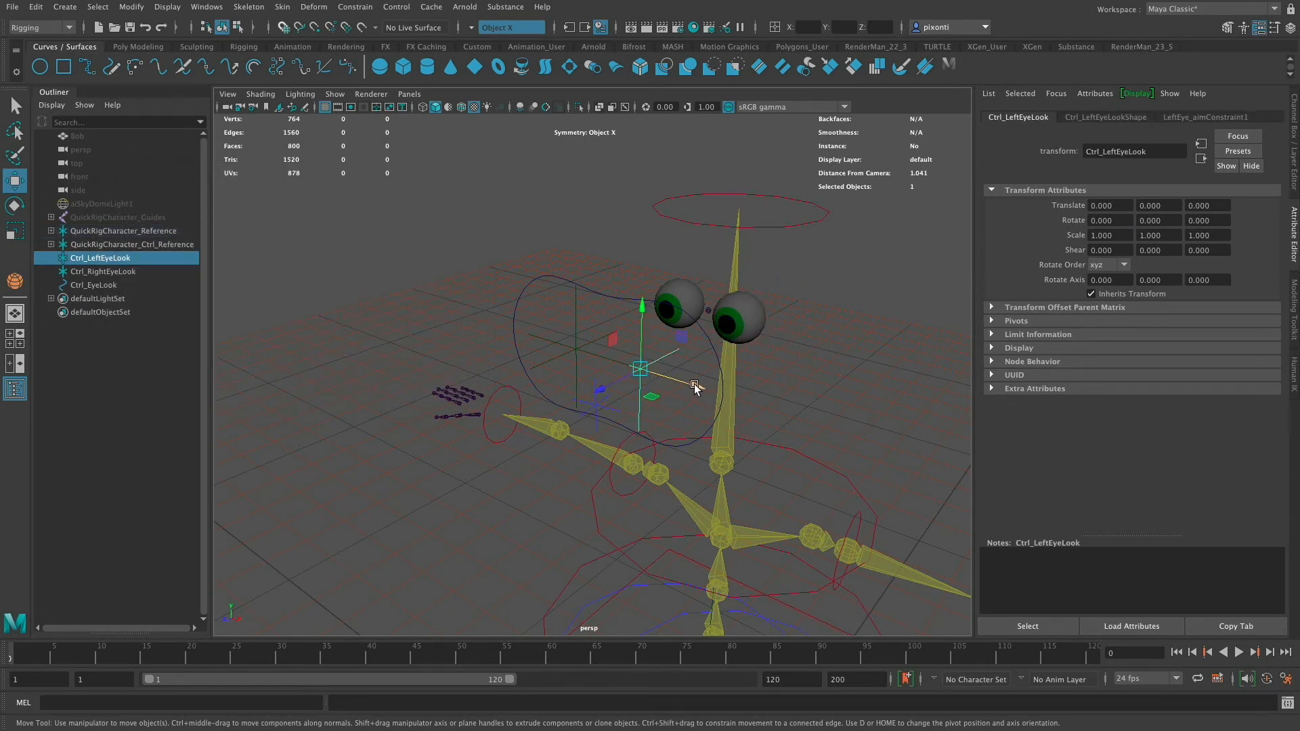
{"action": "mouse_move", "coordinate": [695, 388]}
{"action": "left_mouse_down"}
{"action": "mouse_move", "coordinate": [846, 447]}
{"action": "mouse_move", "coordinate": [559, 339]}
{"action": "mouse_move", "coordinate": [930, 472]}
{"action": "mouse_move", "coordinate": [708, 404]}
{"action": "left_mouse_up"}
{"action": "key", "text": "super+z"}
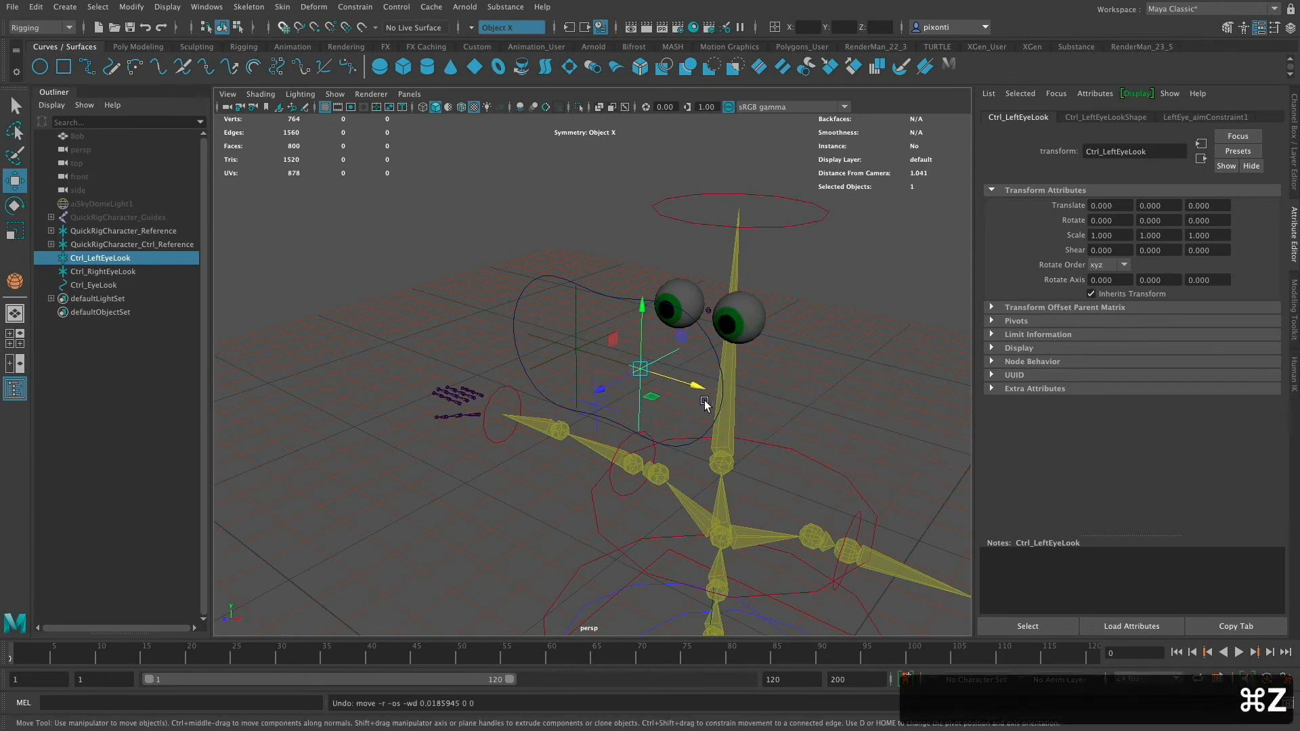
- Switch the side panel to the Channel Box
{"action": "left_click", "coordinate": [1294, 165]}
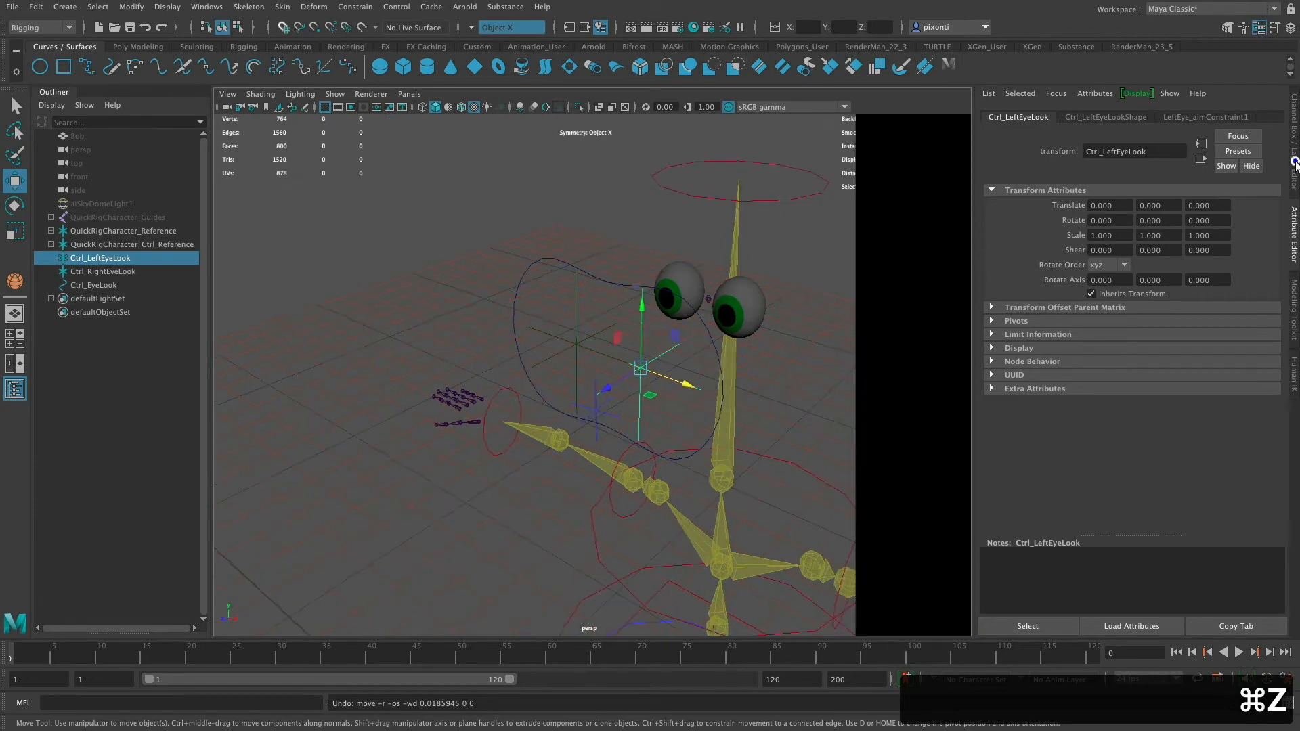
{"action": "left_click", "coordinate": [1294, 259]}
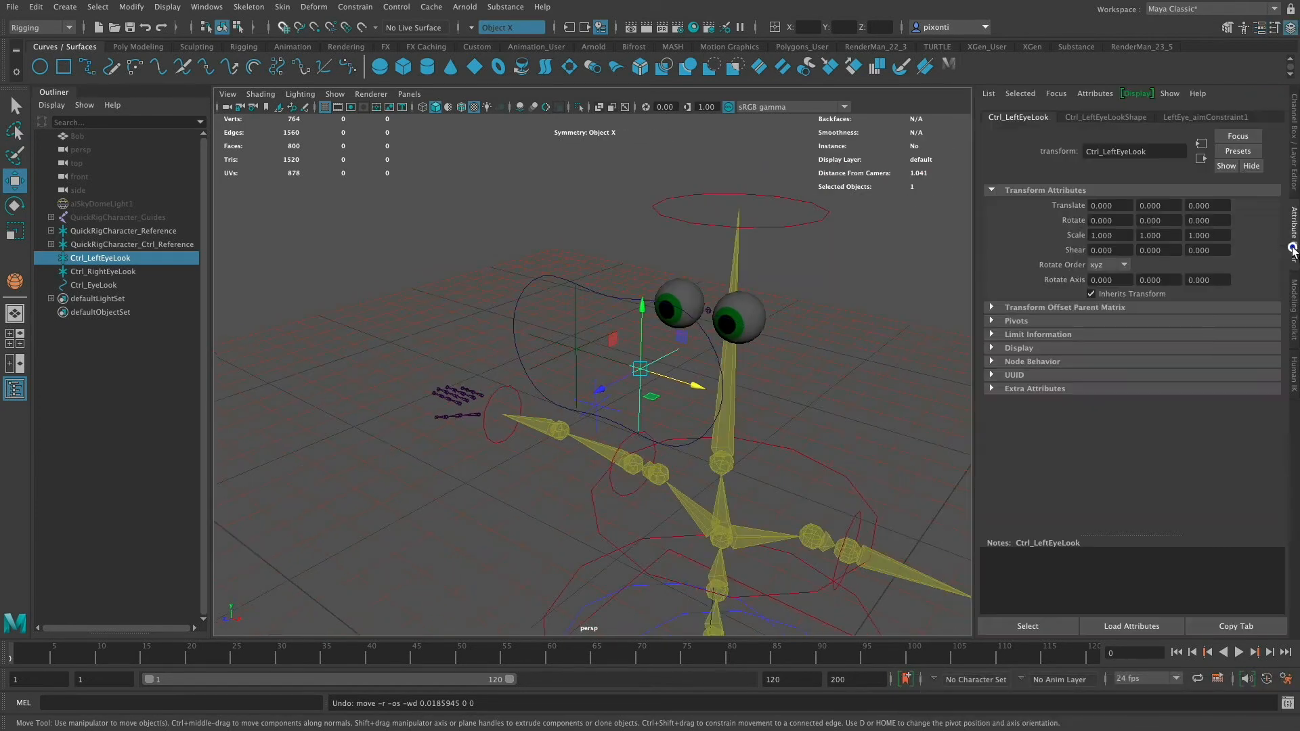
{"action": "left_click", "coordinate": [1292, 175]}
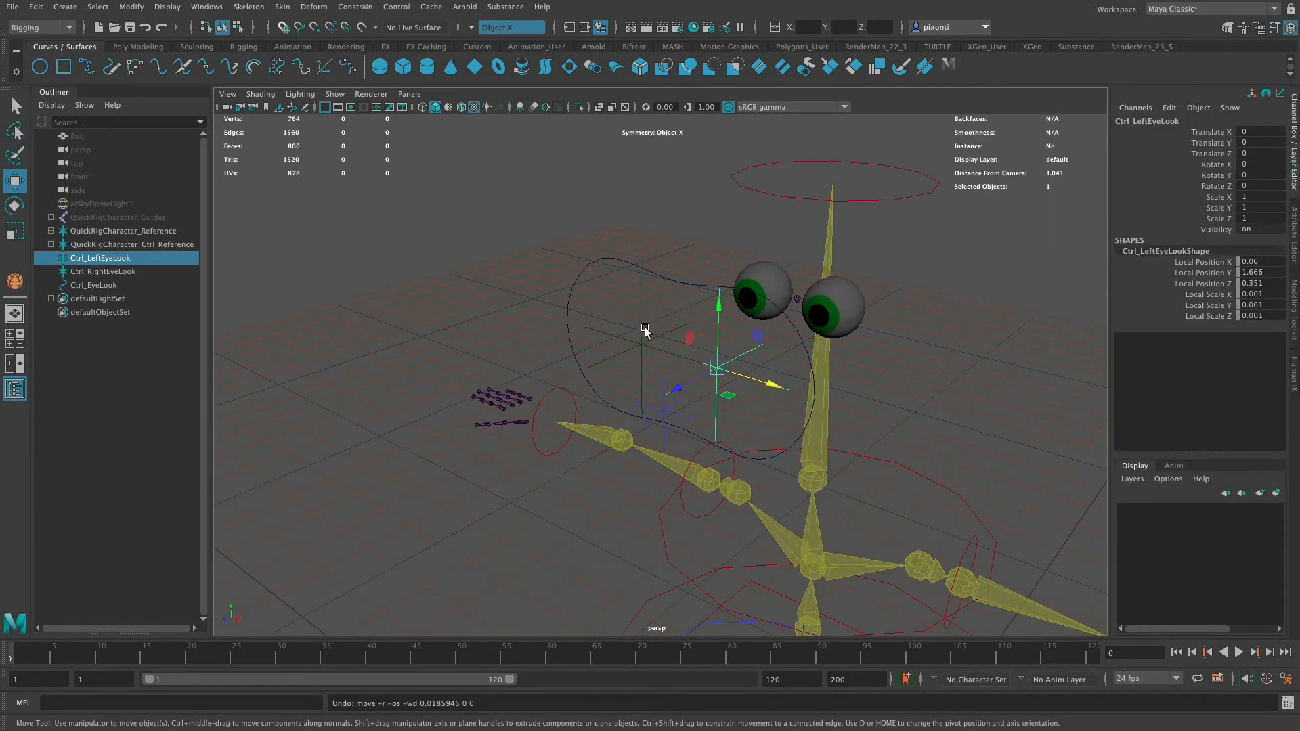
- Parent Ctrl_RightEyeLook under the Ctrl_EyeLook curve control
{"action": "left_click_drag", "start_coordinate": [634, 302], "coordinate": [685, 296], "text": "shift"}
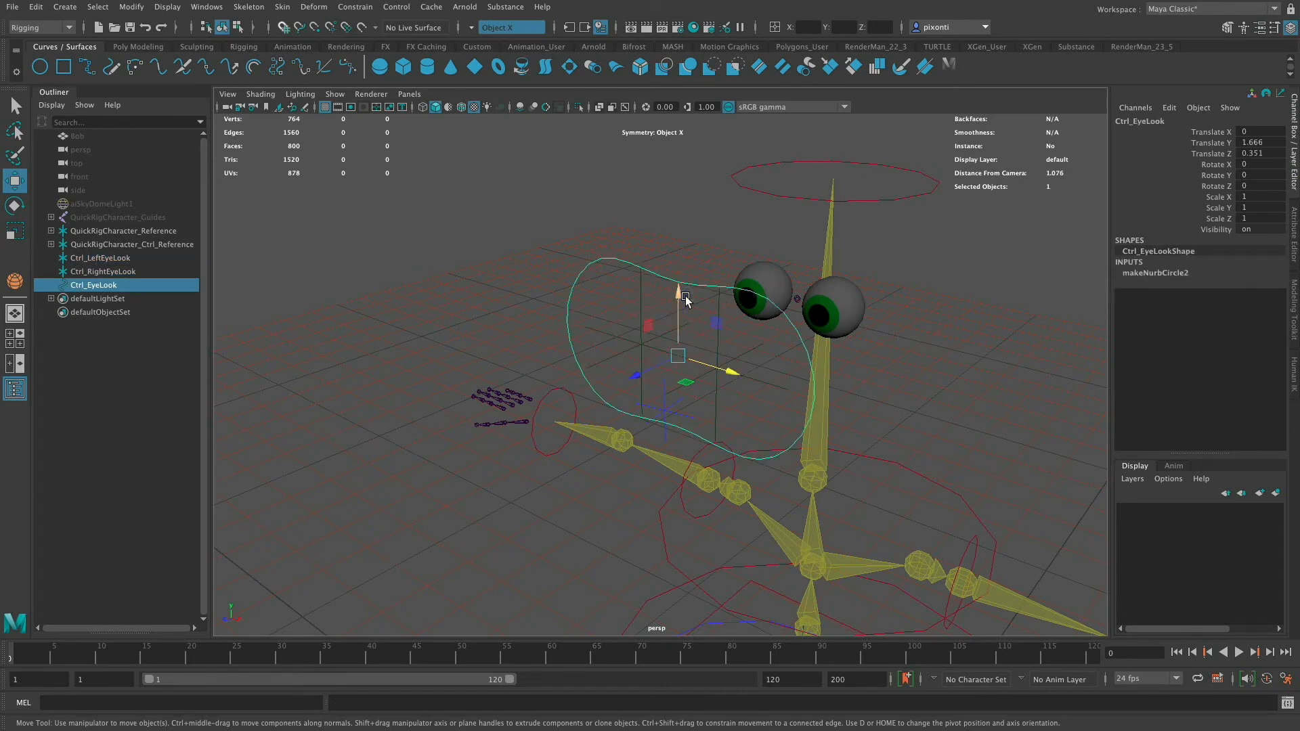
{"action": "left_click", "coordinate": [632, 298]}
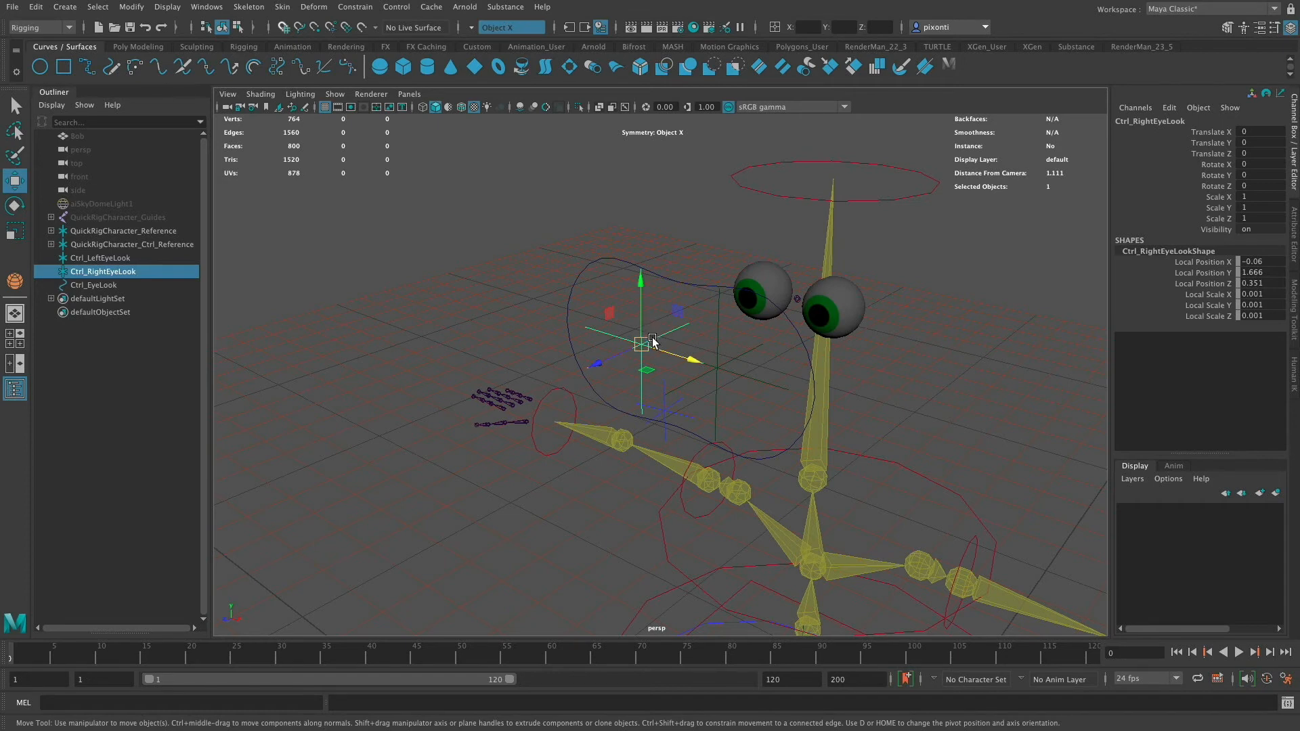
{"action": "left_click", "coordinate": [618, 268], "text": "shift"}
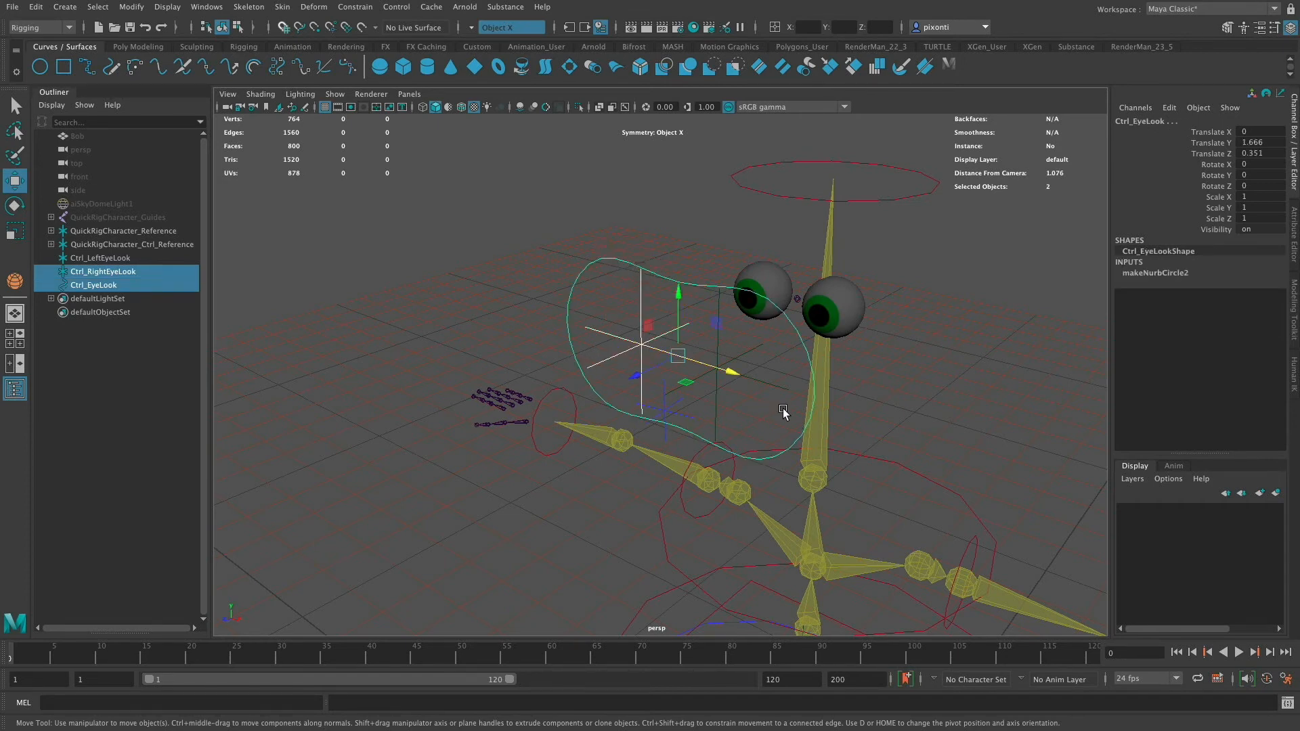
{"action": "key", "text": "p"}
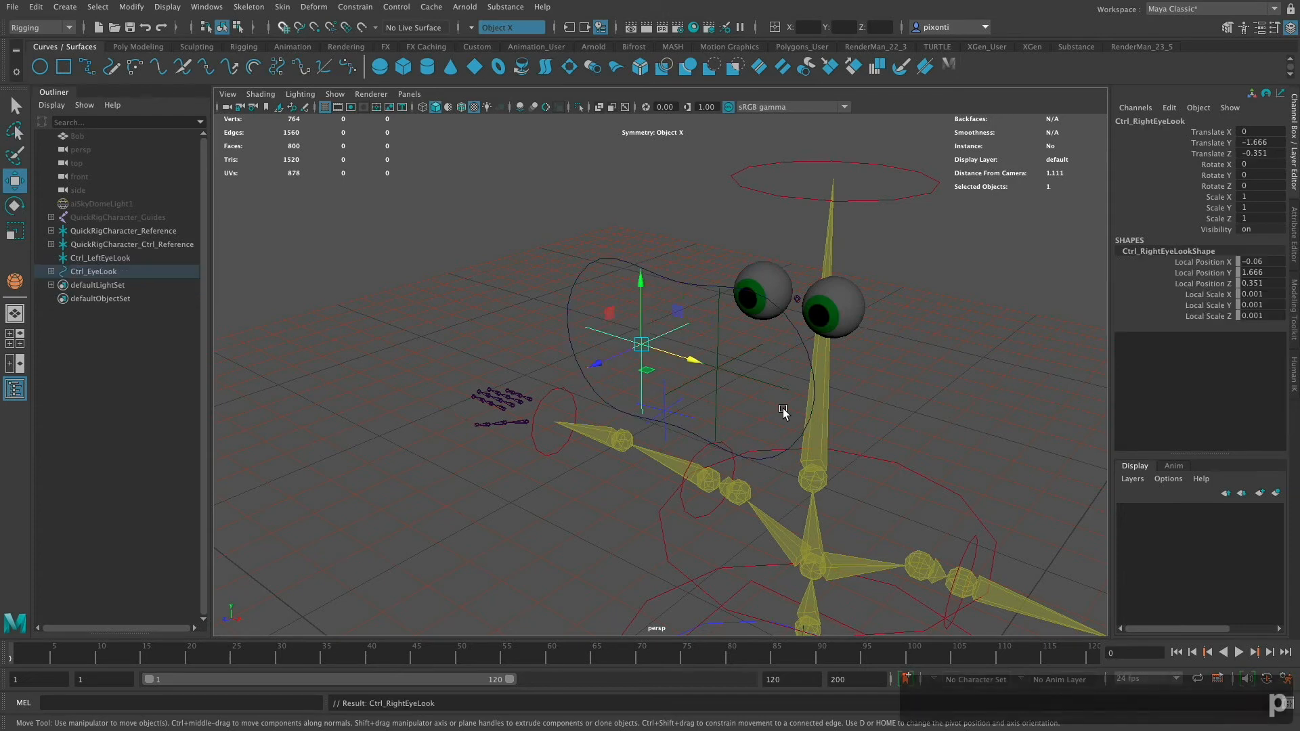
- Parent Ctrl_LeftEyeLook under the Ctrl_EyeLook curve control as well
{"action": "left_click_drag", "start_coordinate": [728, 351], "coordinate": [729, 350]}
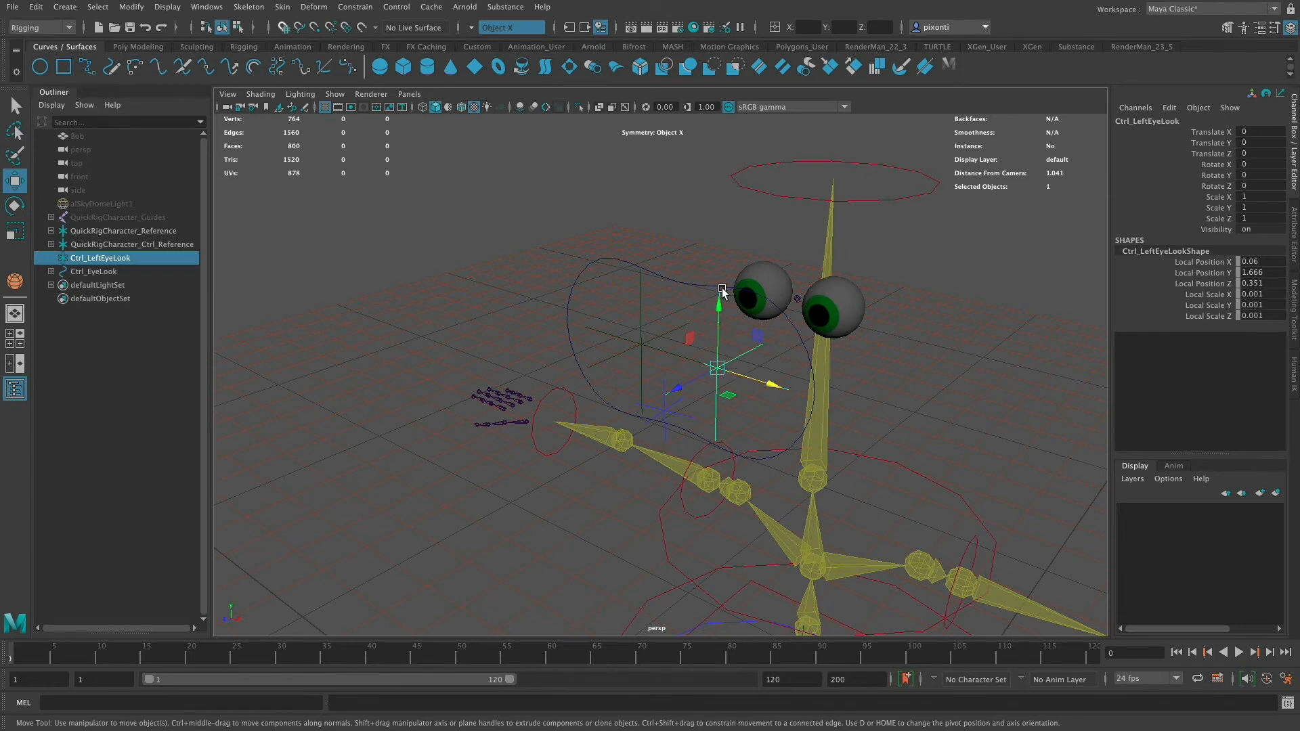
{"action": "left_click", "coordinate": [692, 292], "text": "shift"}
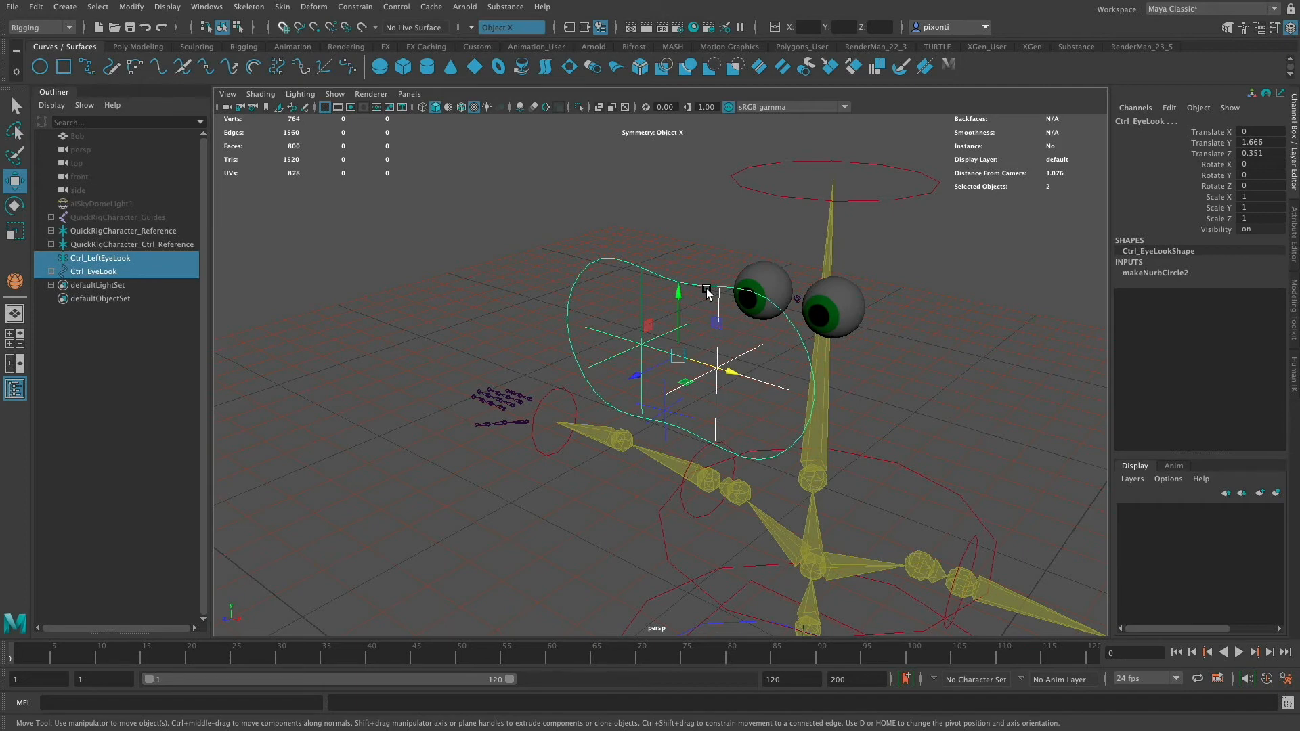
{"action": "key", "text": "p"}
- Try moving the eye look controls to test the eye aim, and undo the moves
{"action": "left_click", "coordinate": [679, 283]}
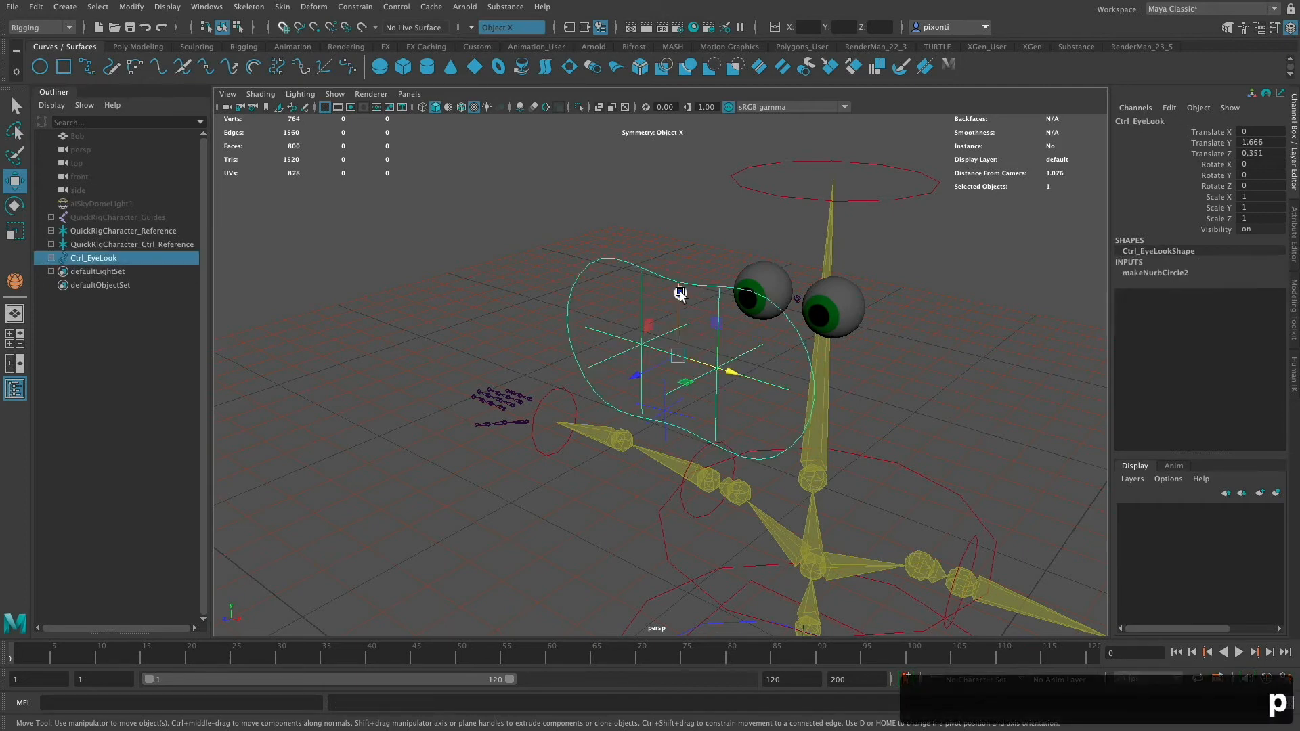
{"action": "left_click_drag", "start_coordinate": [725, 371], "coordinate": [731, 407]}
{"action": "key", "text": "super+z"}
{"action": "key", "text": "super+z"}
{"action": "key", "text": "super+z"}
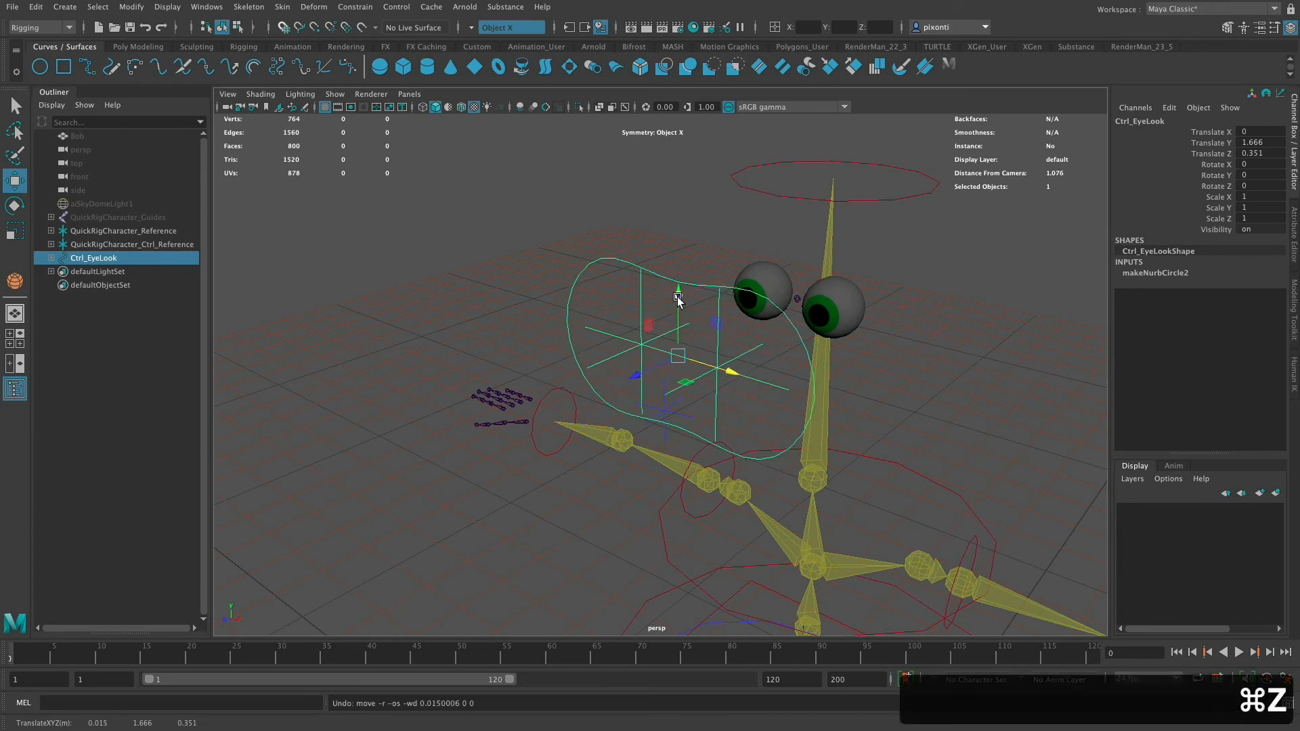
{"action": "left_click_drag", "start_coordinate": [650, 384], "coordinate": [696, 450]}
{"action": "key", "text": "super+z"}
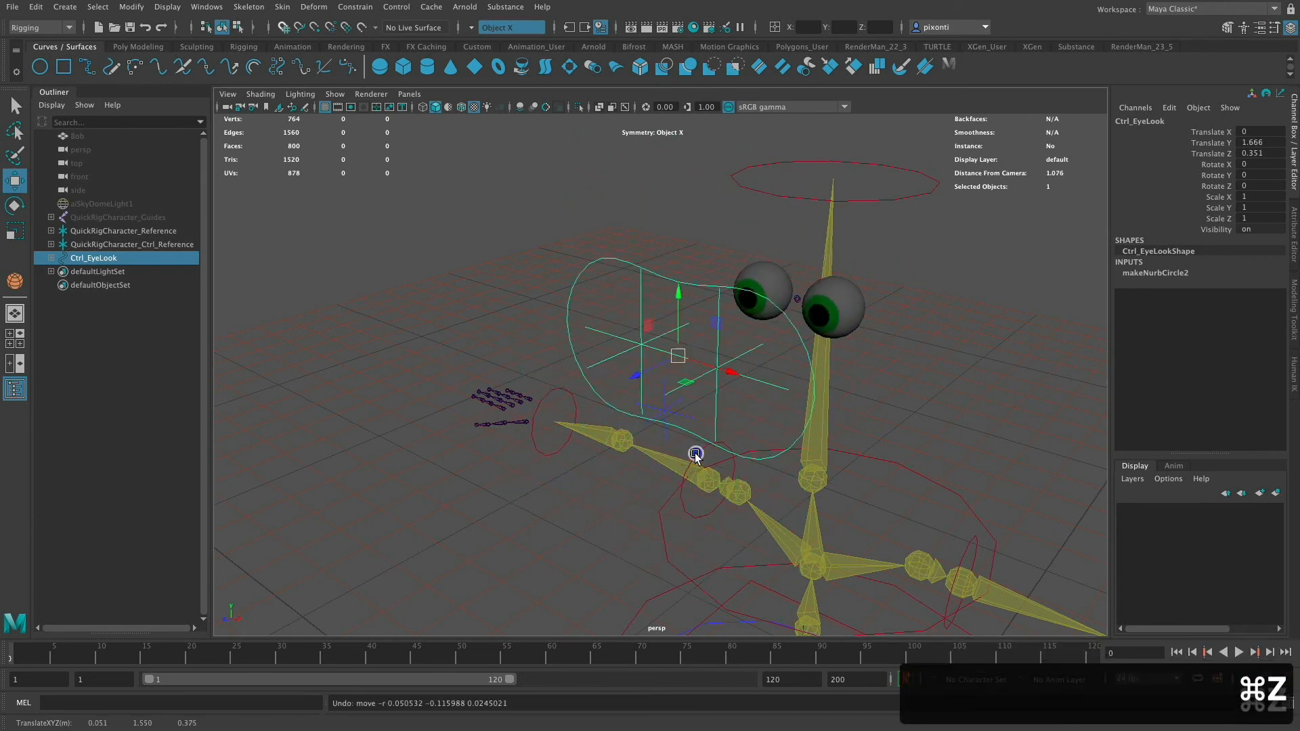
{"action": "key", "text": "super+z"}
{"action": "left_click", "coordinate": [763, 381]}
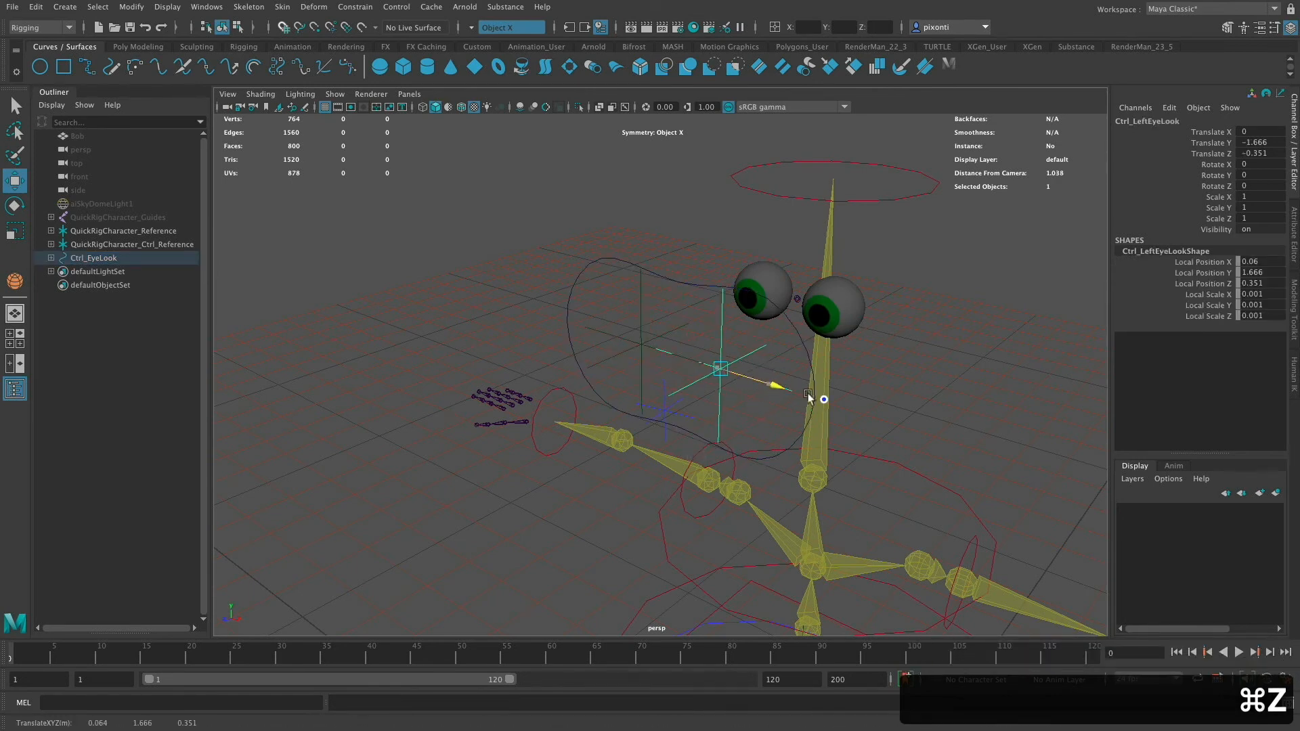
{"action": "left_click_drag", "start_coordinate": [817, 400], "coordinate": [948, 441]}
{"action": "left_click", "coordinate": [685, 279]}
{"action": "left_click_drag", "start_coordinate": [723, 371], "coordinate": [614, 383]}
{"action": "key", "text": "super+z"}
{"action": "key", "text": "super+z"}
{"action": "key", "text": "super+z"}
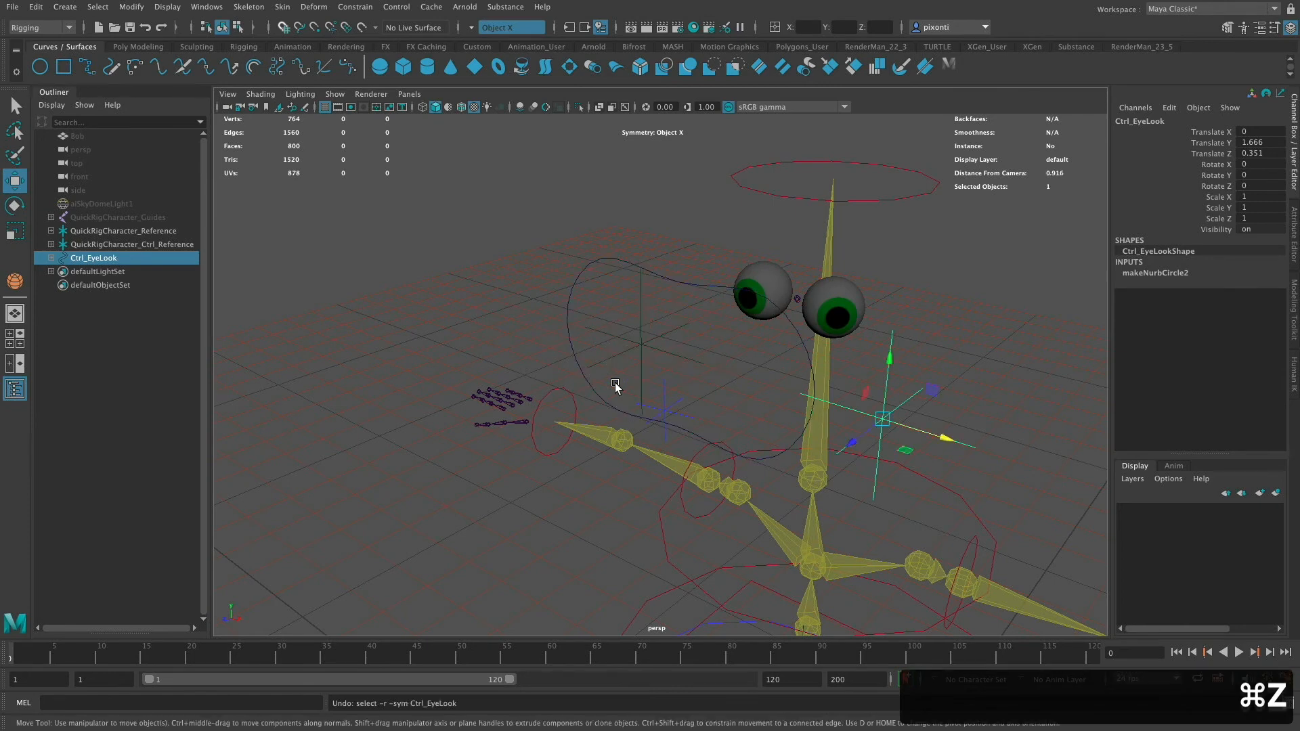
- Try moving the eye control and the head effector to test the rig, and undo the head move
{"action": "left_click_drag", "start_coordinate": [614, 386], "coordinate": [899, 394], "text": "alt"}
{"action": "left_click", "coordinate": [855, 332]}
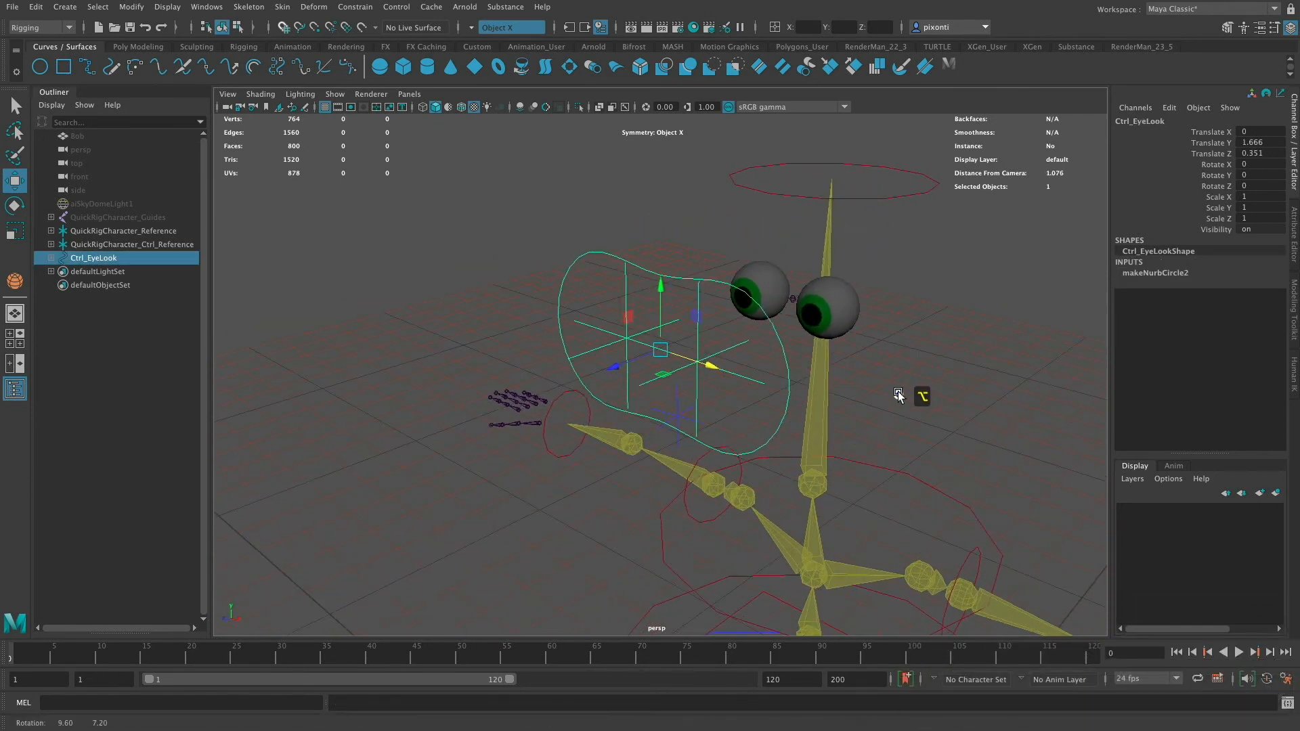
{"action": "left_click", "coordinate": [909, 198]}
{"action": "left_click_drag", "start_coordinate": [838, 183], "coordinate": [779, 223]}
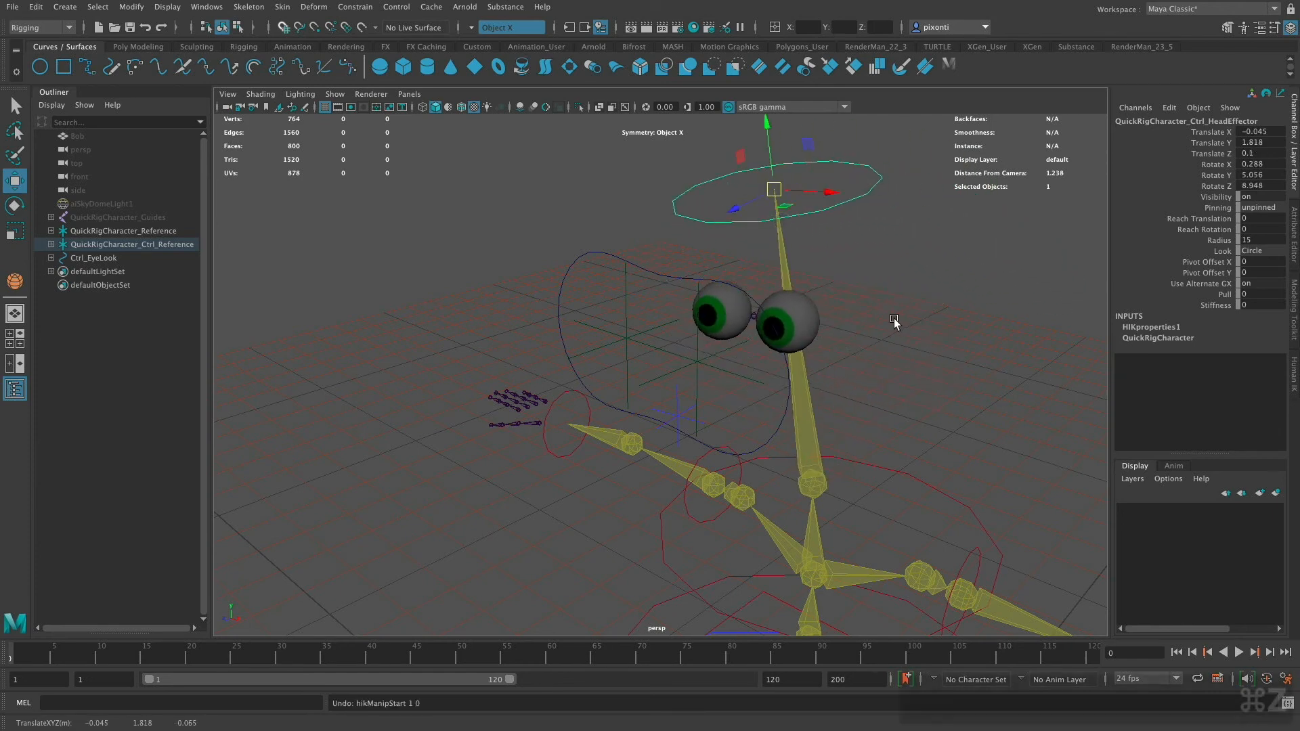
{"action": "key", "text": "super+z"}
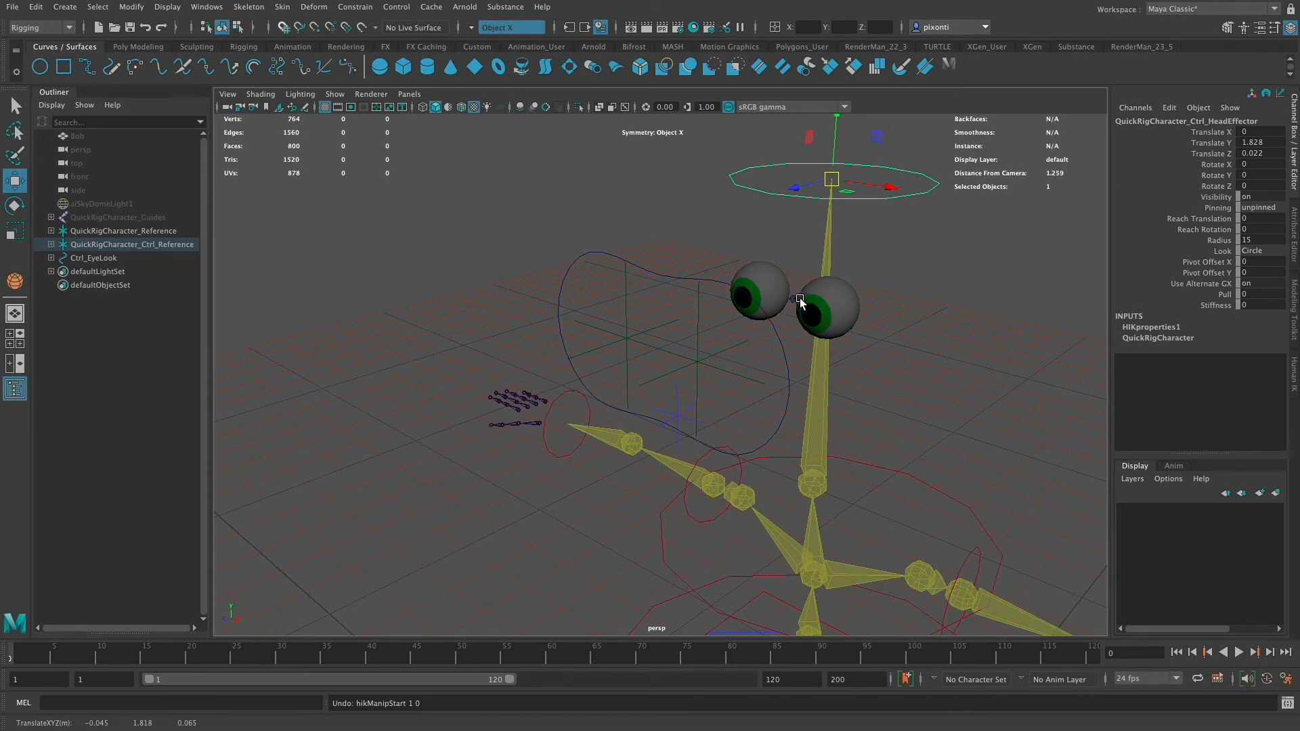
- Freeze translate, rotate and scale on Ctrl_EyeLook and close the Freeze Transformations options
{"action": "left_click", "coordinate": [666, 277]}
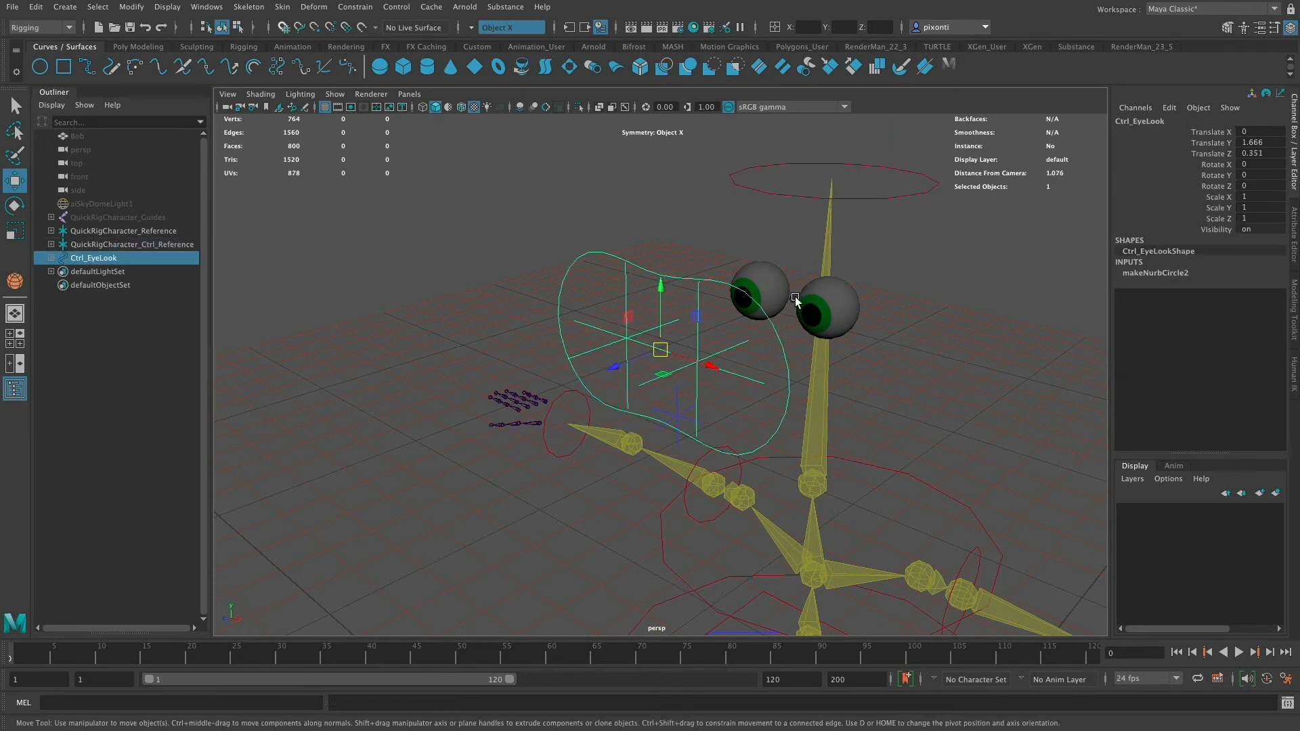
{"action": "left_click", "coordinate": [791, 298]}
{"action": "left_click", "coordinate": [667, 270]}
{"action": "left_click_drag", "start_coordinate": [818, 342], "coordinate": [807, 341], "text": "alt"}
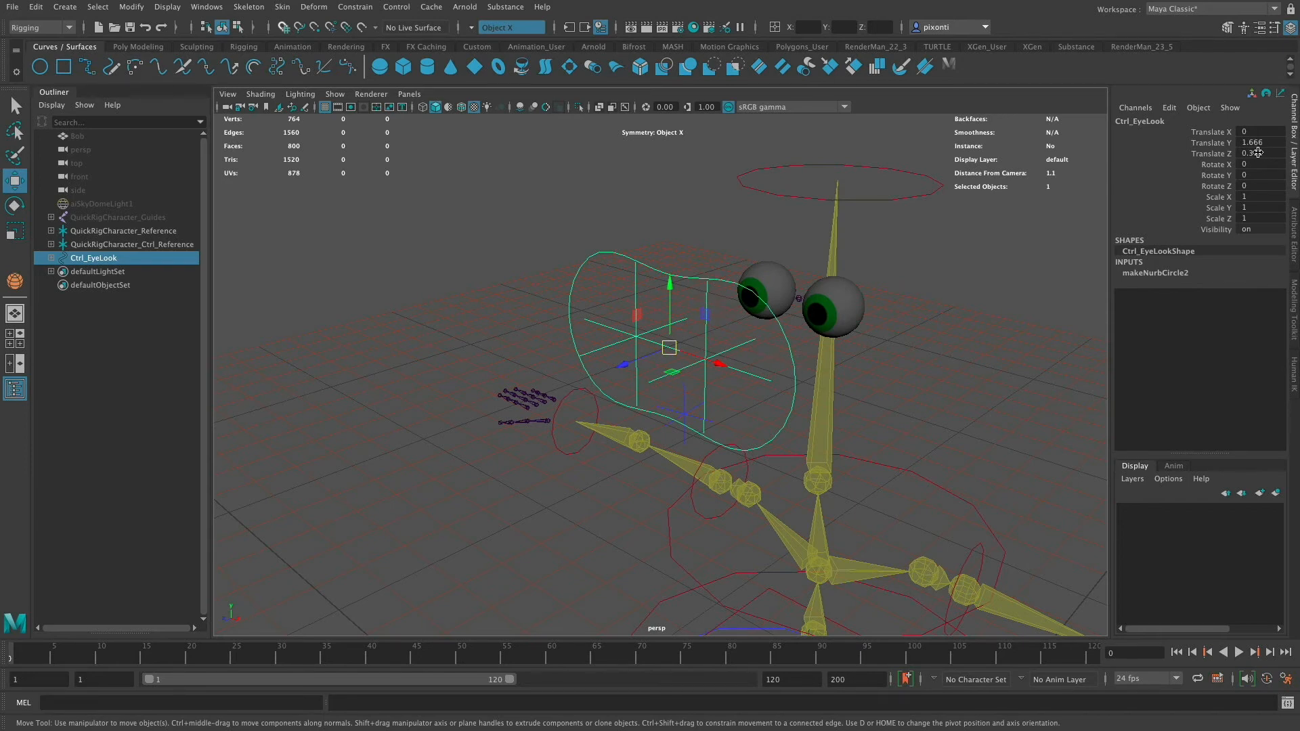
{"action": "left_click", "coordinate": [708, 391]}
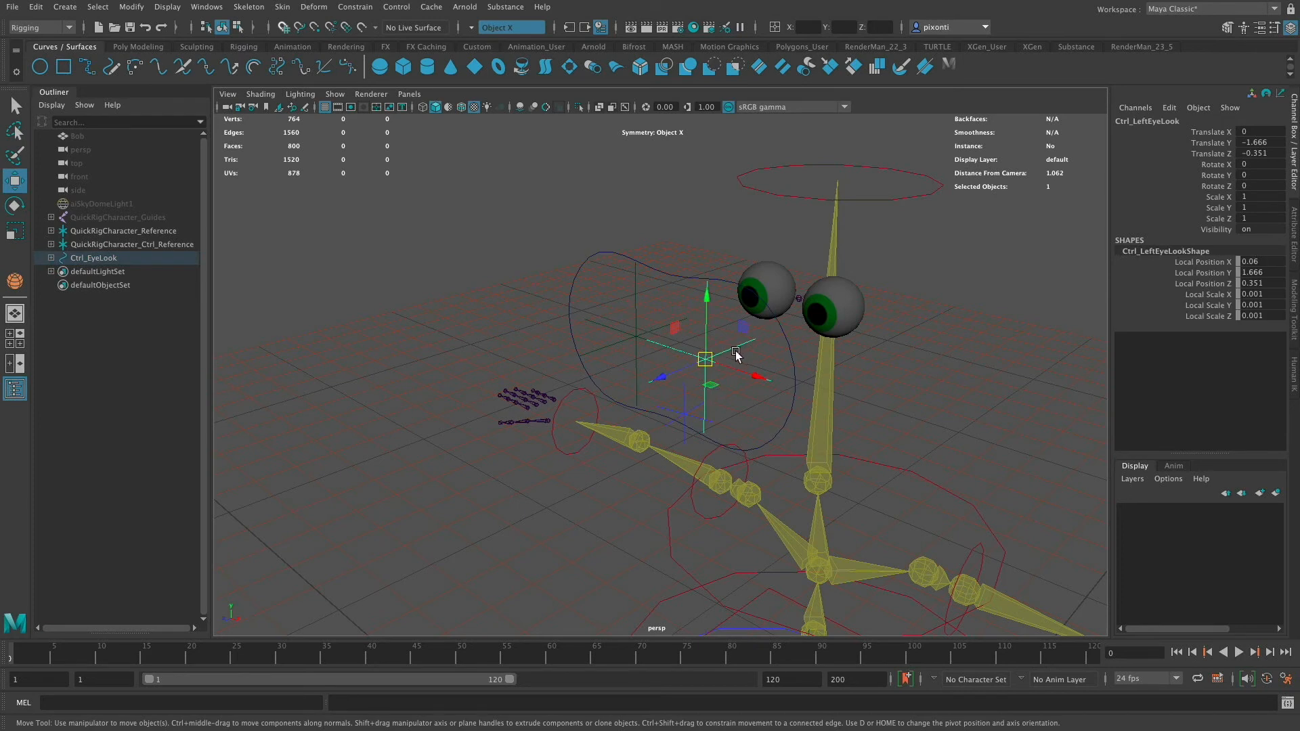
{"action": "left_click", "coordinate": [640, 291]}
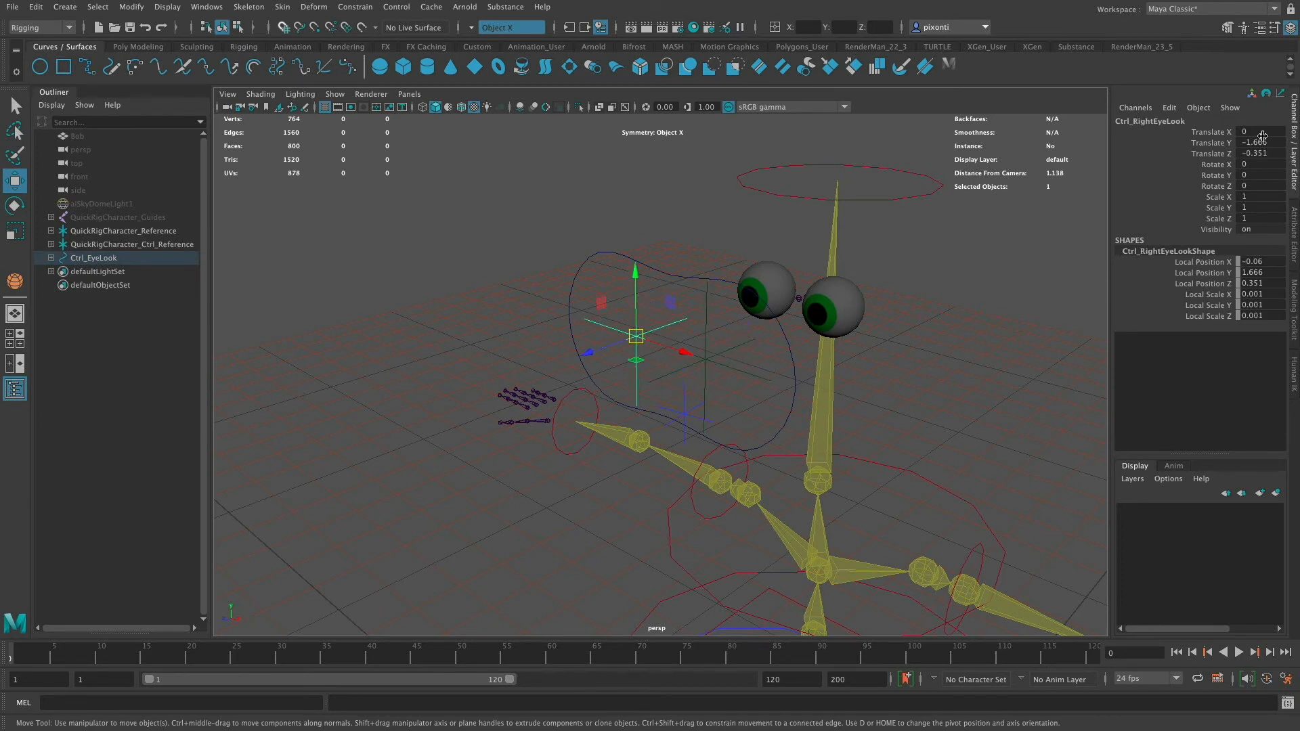
{"action": "left_click", "coordinate": [677, 272]}
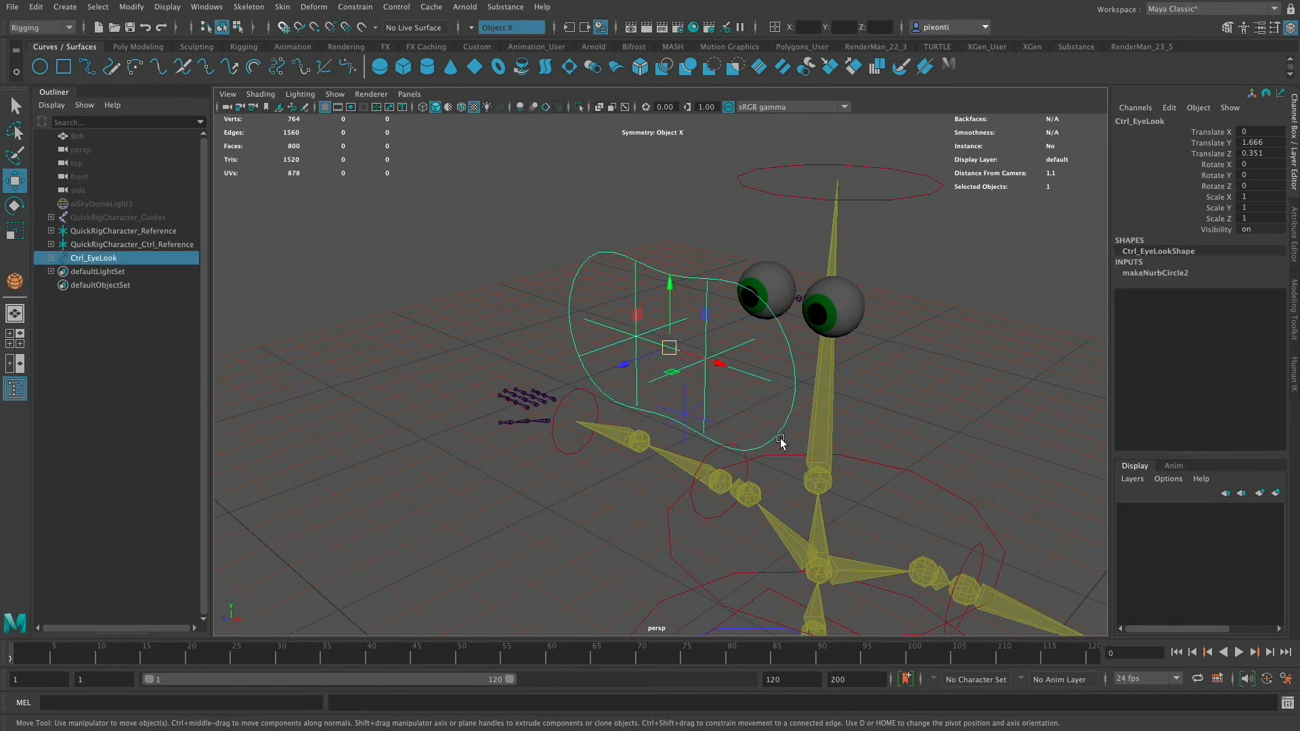
{"action": "left_click", "coordinate": [132, 7]}
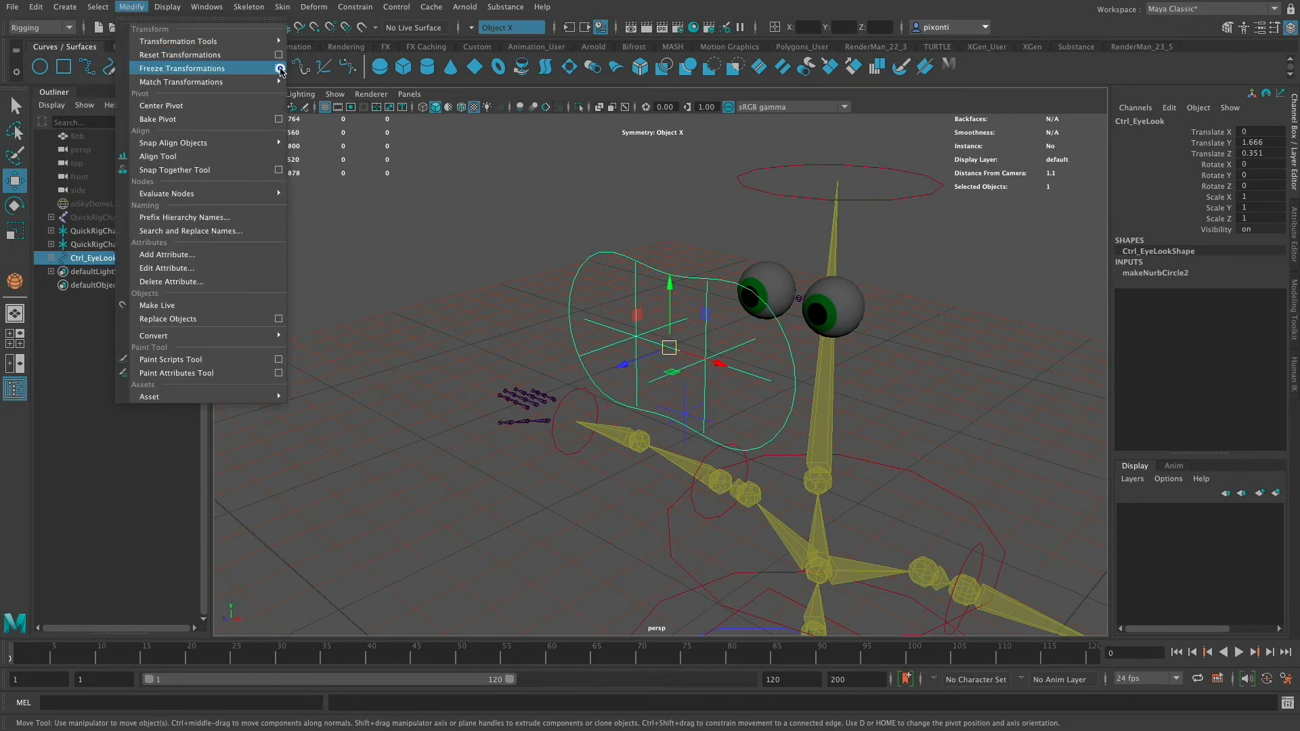
{"action": "left_click", "coordinate": [279, 68]}
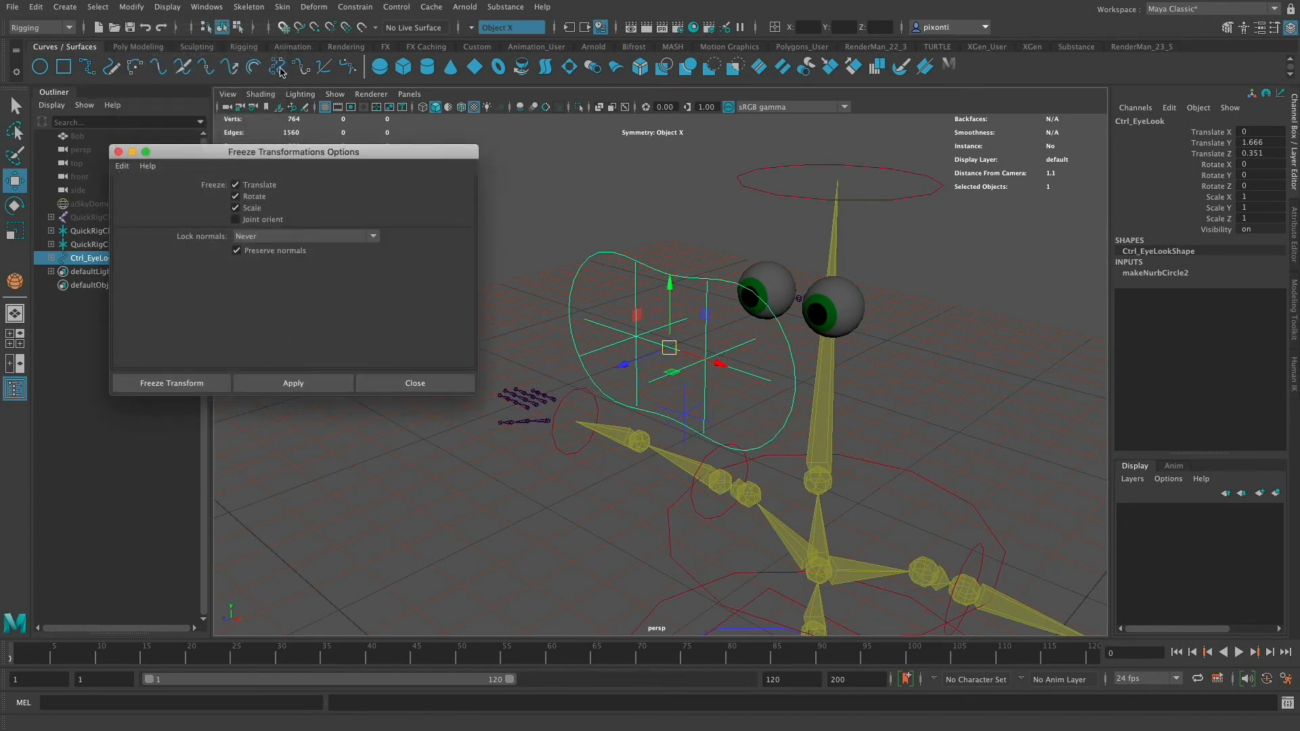
{"action": "left_click", "coordinate": [312, 387]}
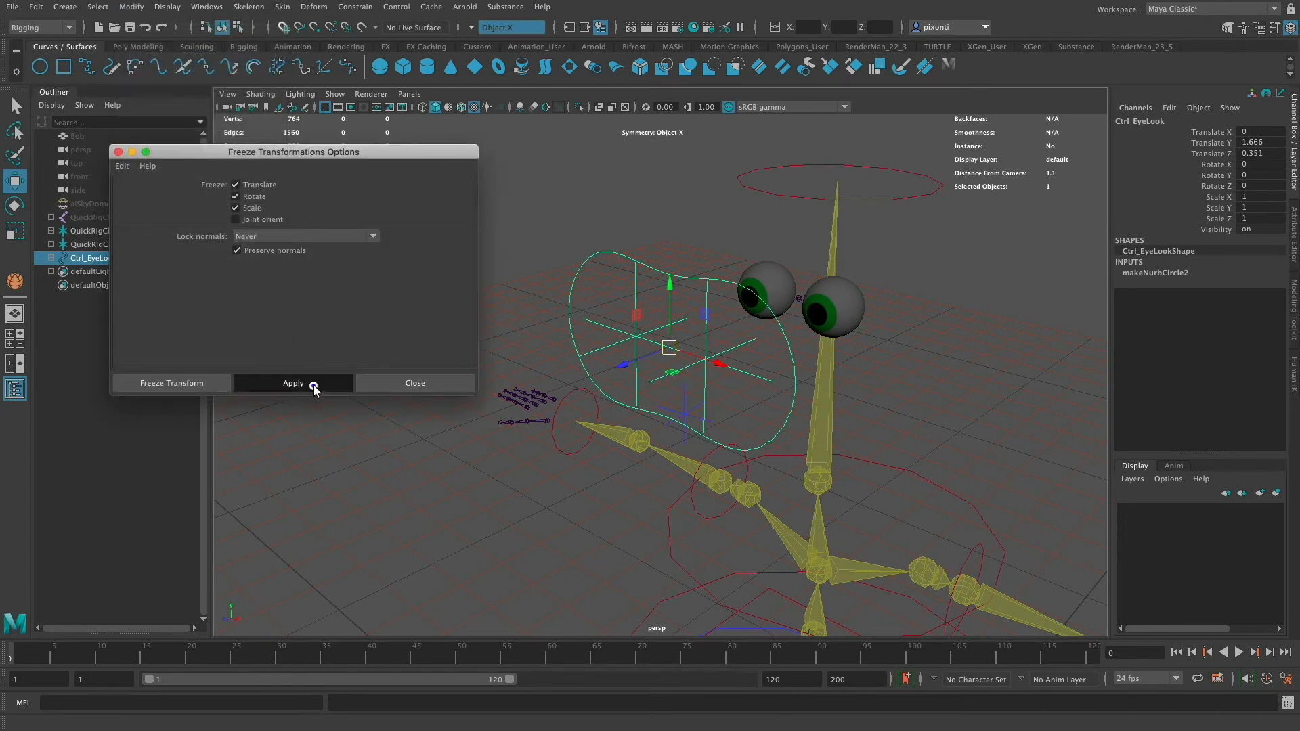
{"action": "left_click", "coordinate": [119, 152]}
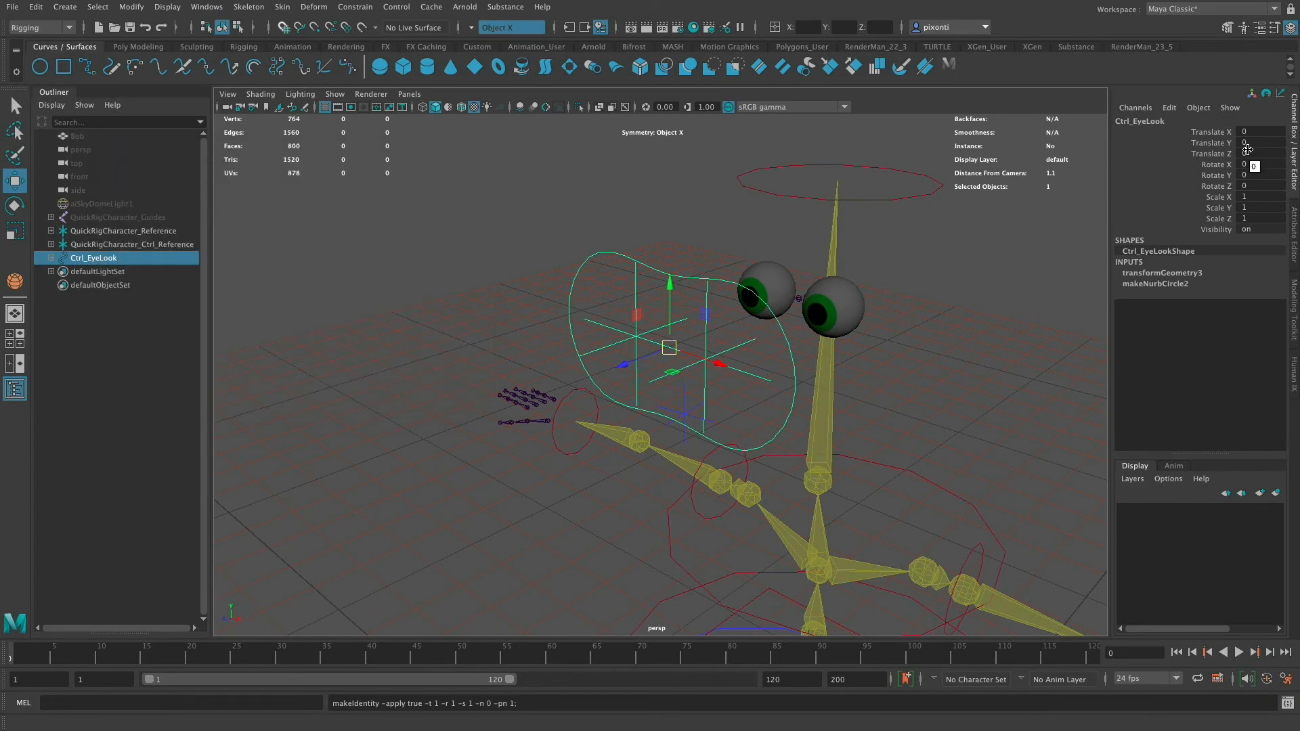
- Group the Ctrl_EyeLook control into a new group
{"action": "left_click", "coordinate": [753, 387]}
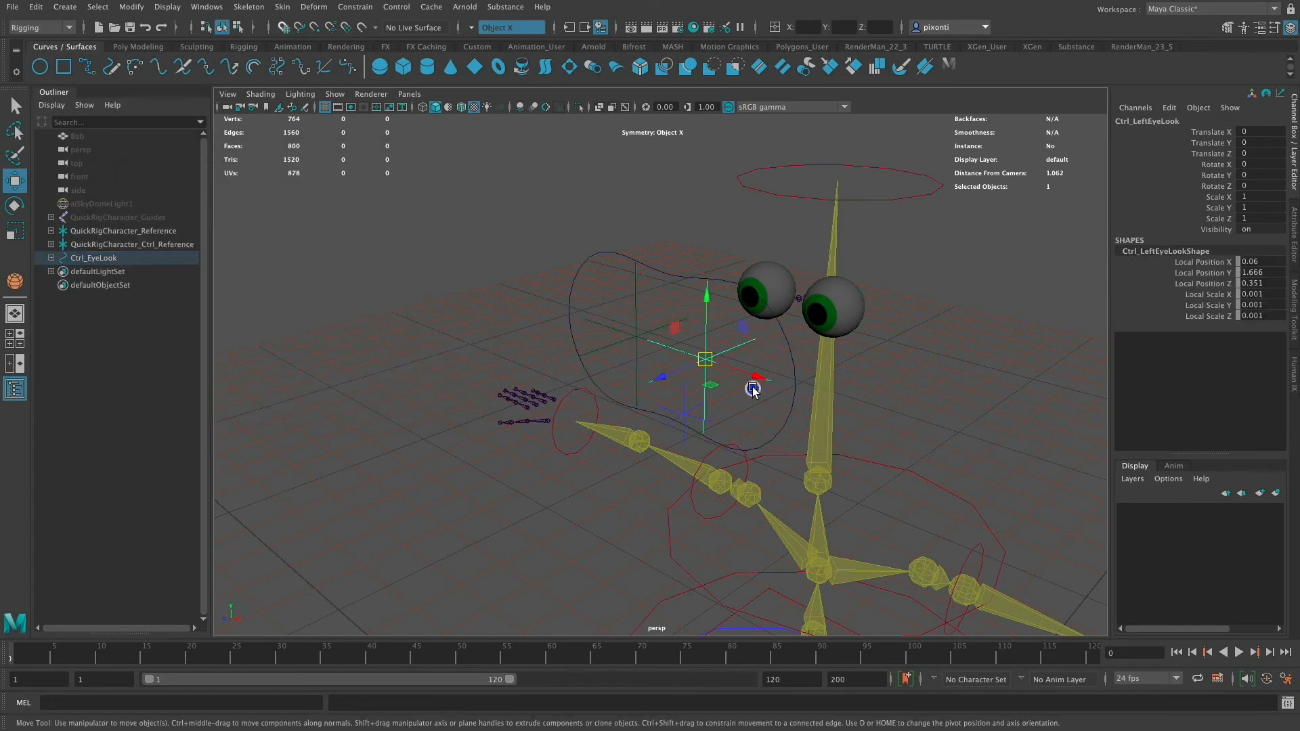
{"action": "left_click", "coordinate": [636, 303]}
{"action": "left_click", "coordinate": [680, 270]}
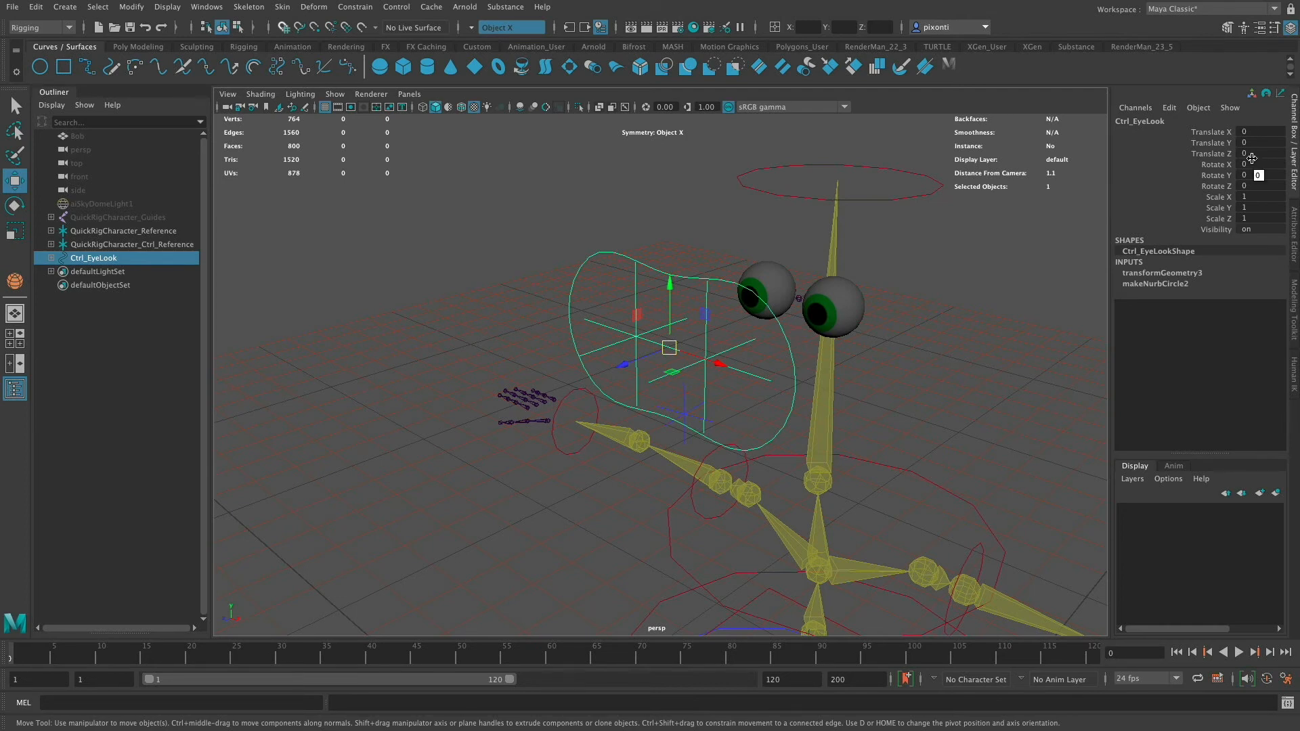
{"action": "left_click", "coordinate": [642, 298]}
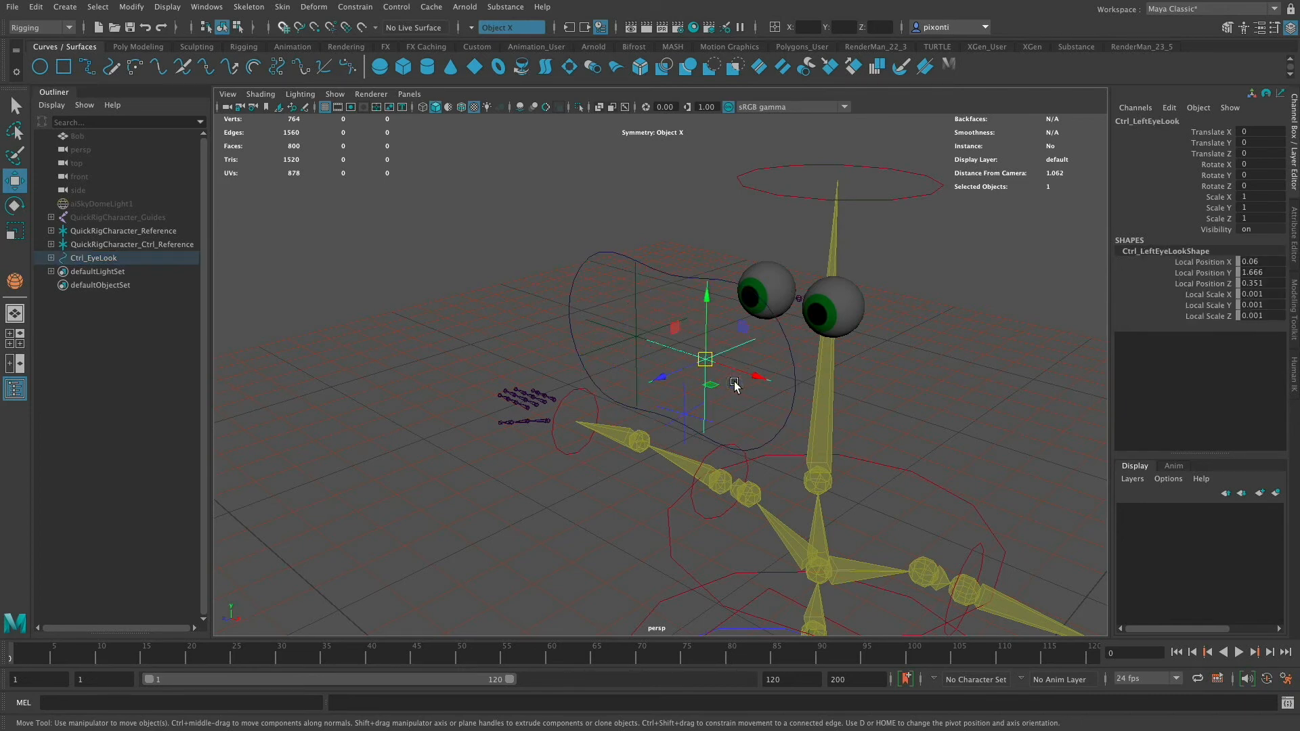
{"action": "left_click", "coordinate": [671, 284]}
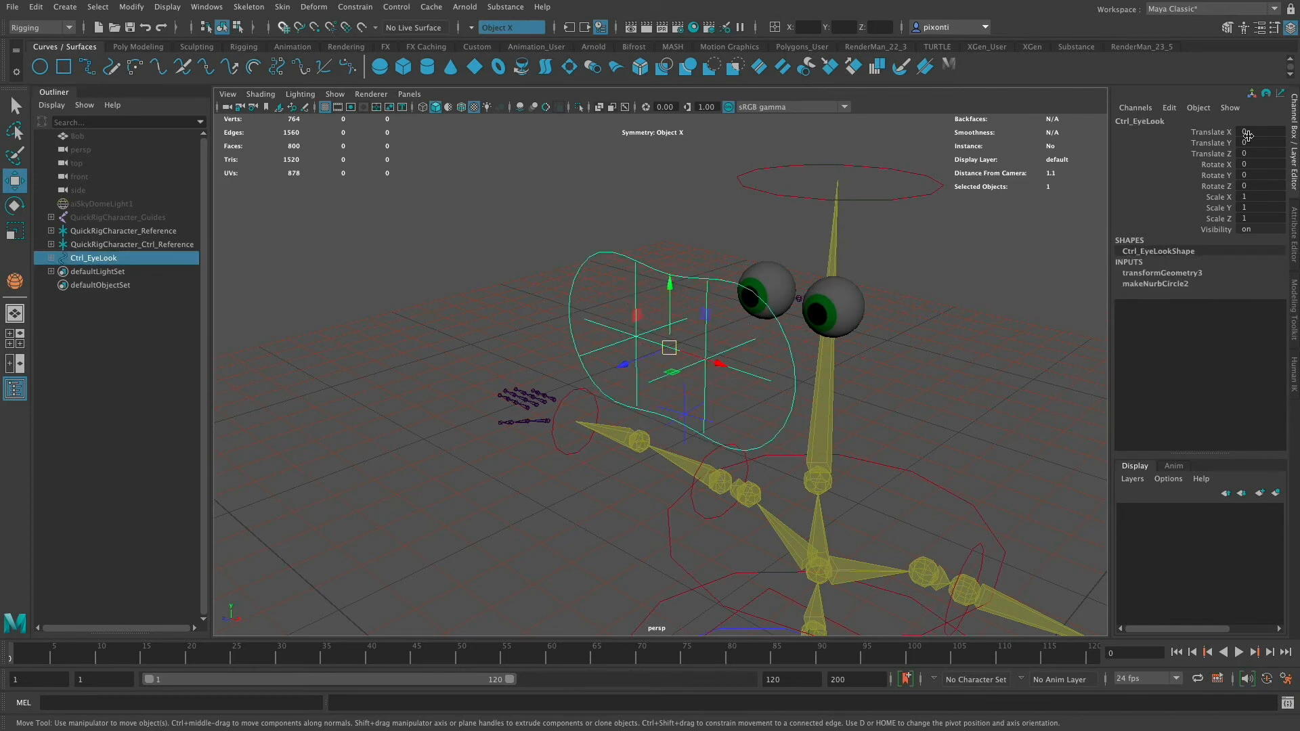
{"action": "key", "text": "ctrl+z"}
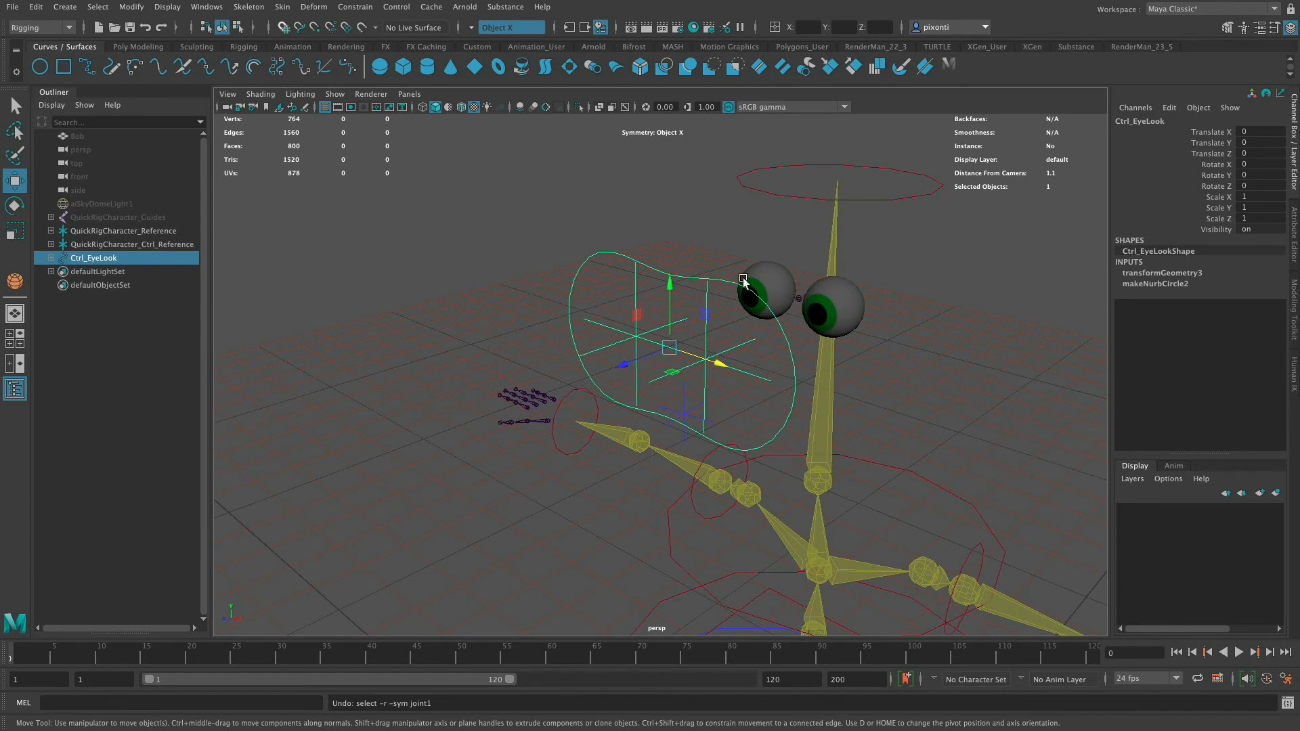
{"action": "left_click_drag", "start_coordinate": [612, 244], "coordinate": [614, 272]}
{"action": "key", "text": "ctrl+g"}
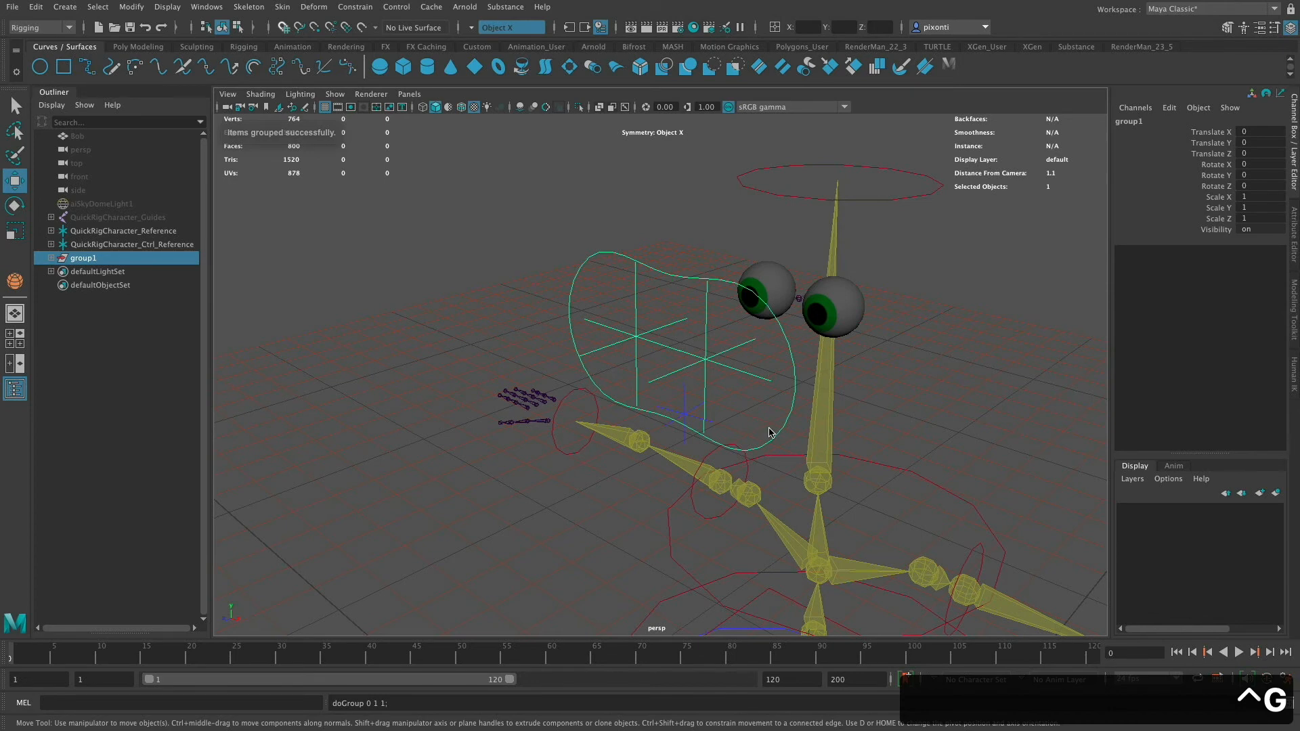
- Rename the new group by copying the control's name and appending GRP, giving Ctrl_EyeLookGRP
{"action": "left_click", "coordinate": [671, 279]}
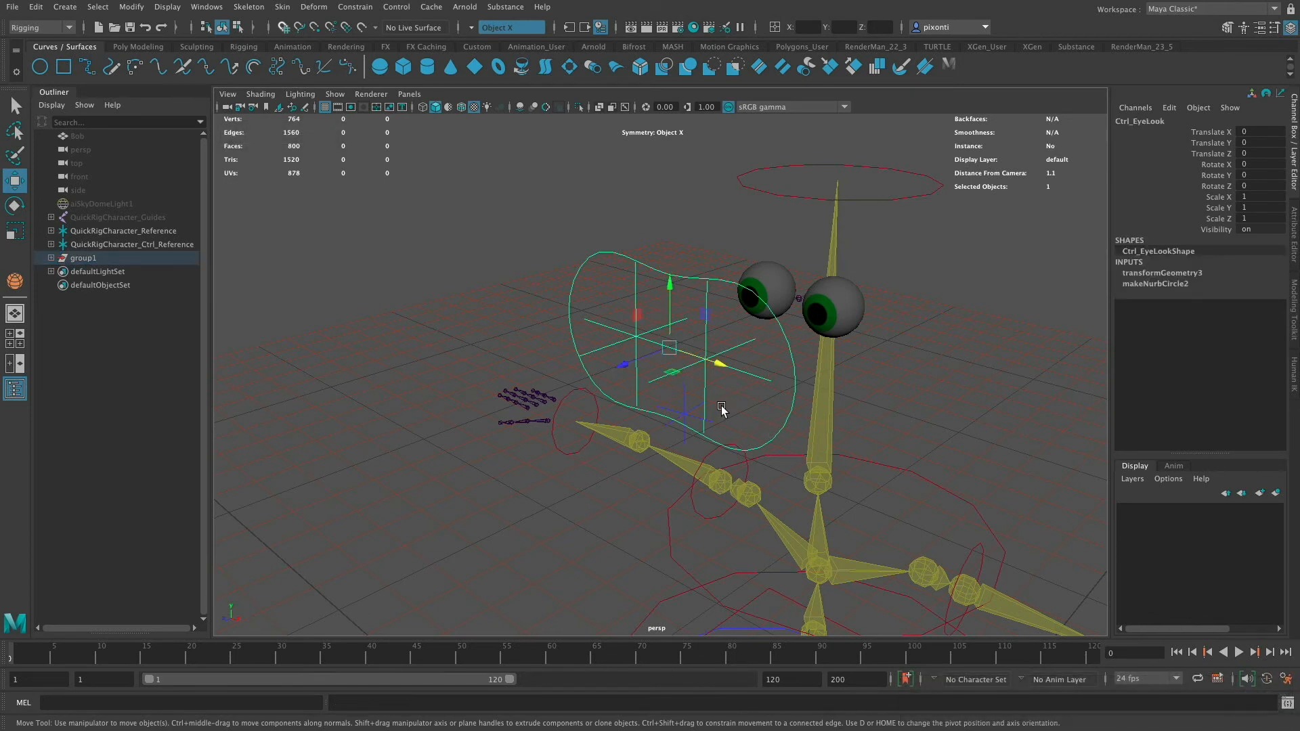
{"action": "key", "text": "Up"}
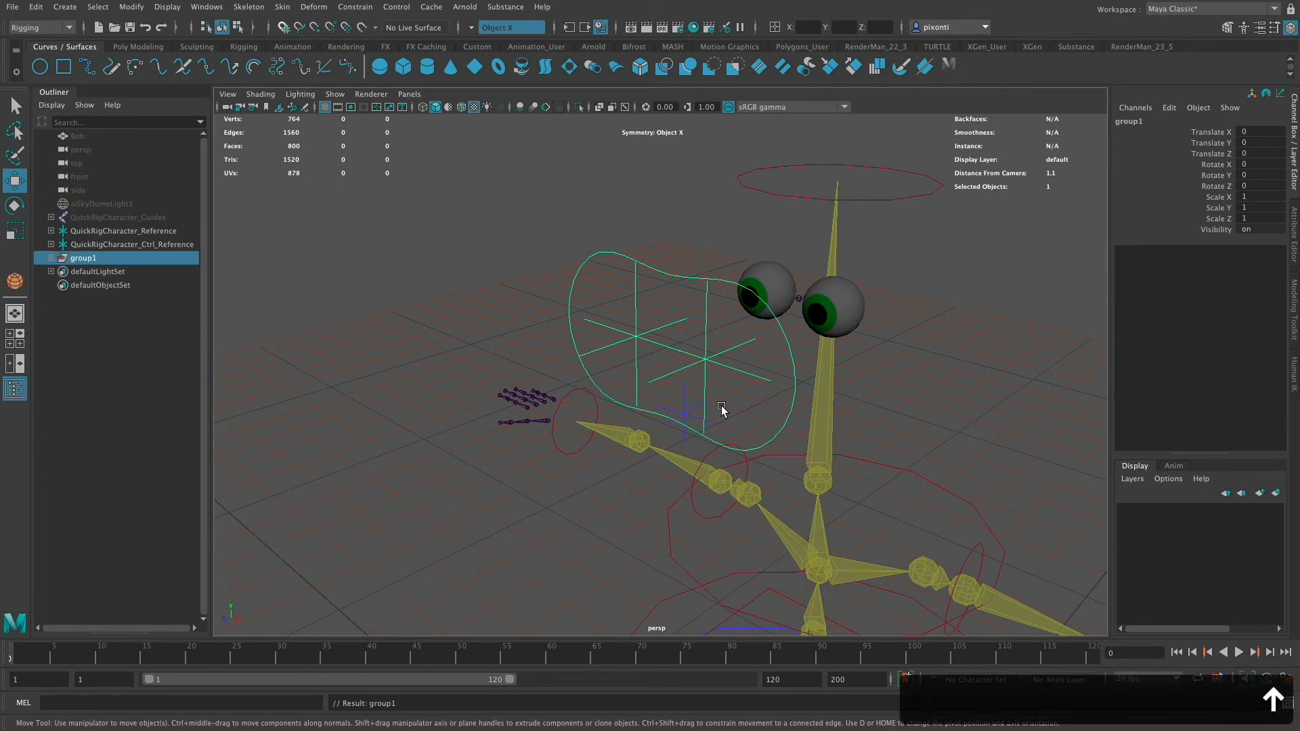
{"action": "left_click", "coordinate": [671, 279]}
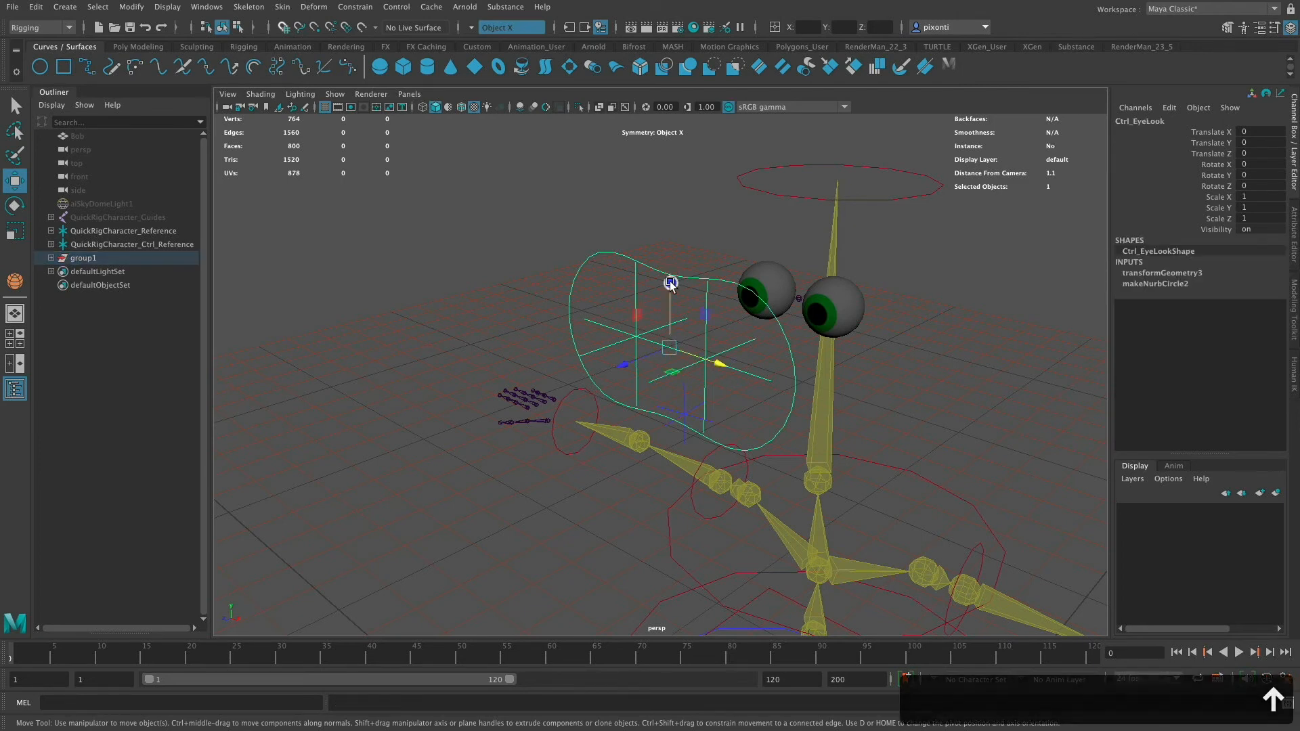
{"action": "double_click", "coordinate": [1151, 120]}
{"action": "key", "text": "super+c"}
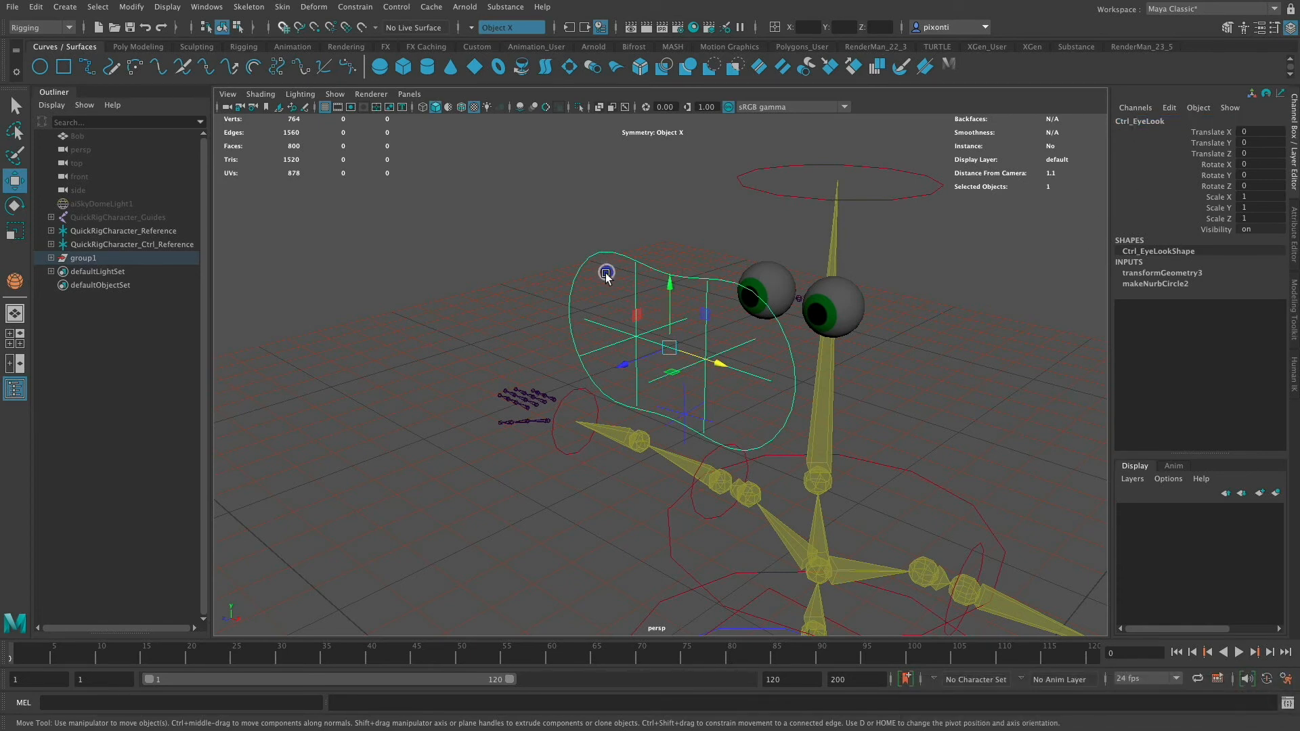
{"action": "key", "text": "Up"}
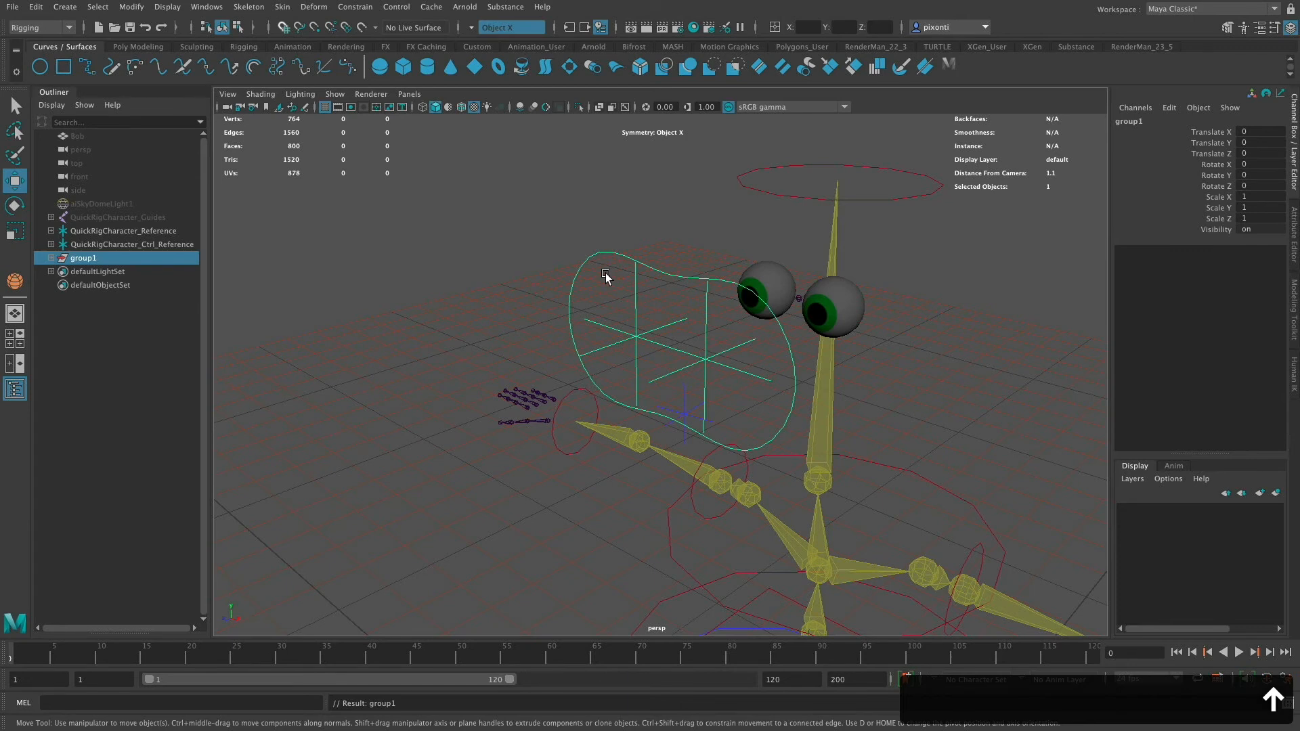
{"action": "double_click", "coordinate": [1141, 122]}
{"action": "key", "text": "super+v"}
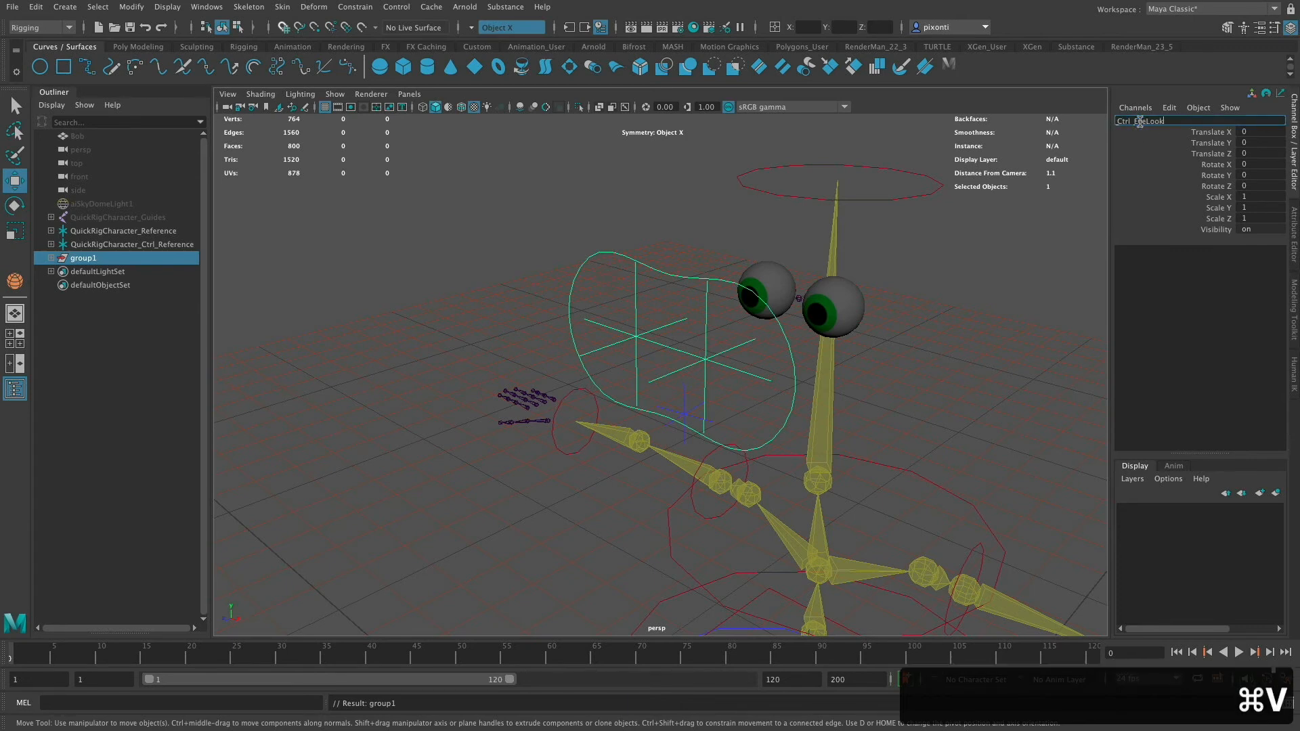
{"action": "type", "text": "GRP"}
{"action": "key", "text": "Return"}
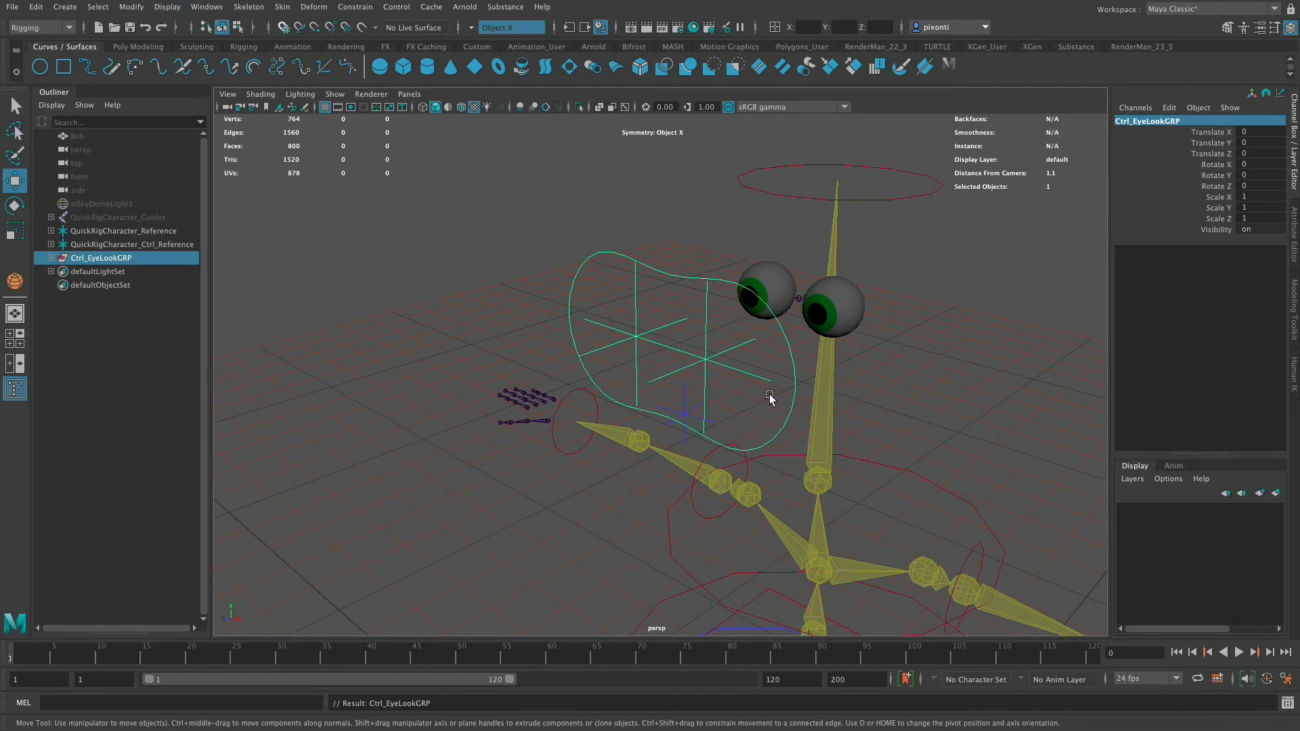
- Center the pivot of the Ctrl_EyeLookGRP group
{"action": "left_click", "coordinate": [129, 8]}
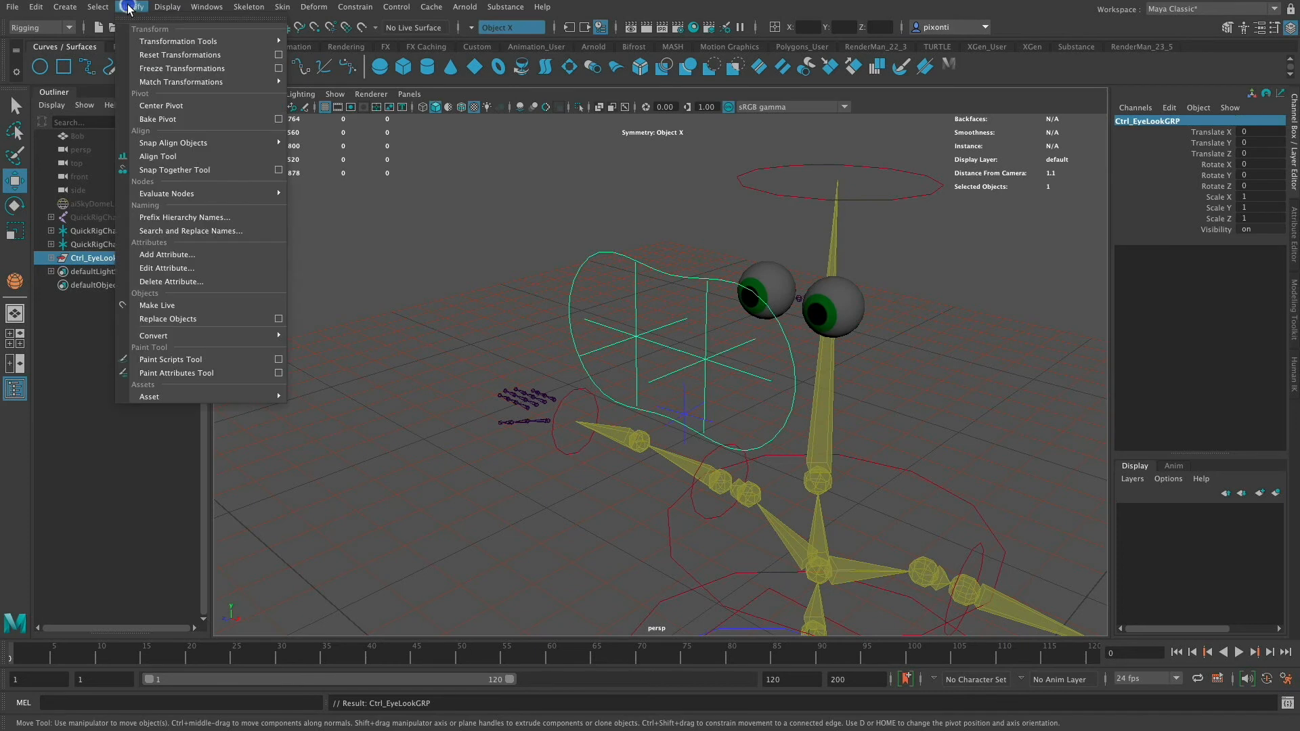
{"action": "left_click", "coordinate": [172, 106]}
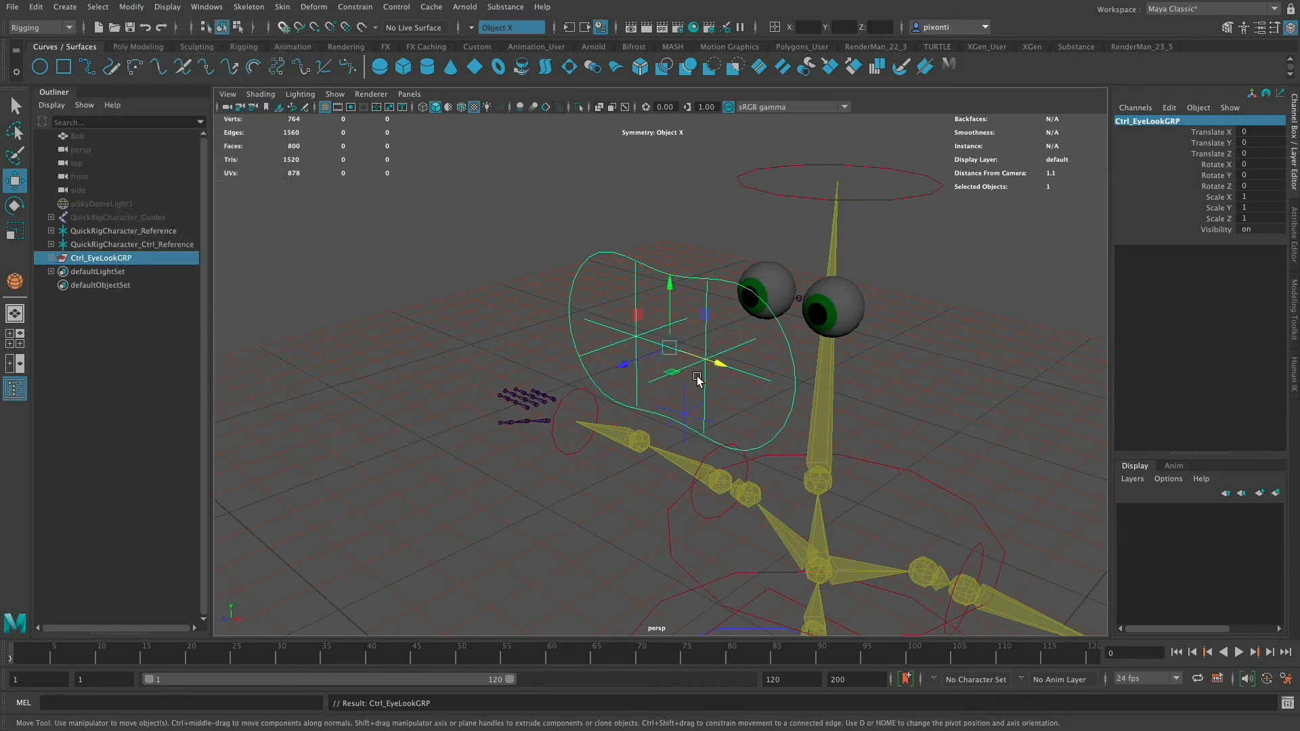
{"action": "left_click", "coordinate": [611, 273]}
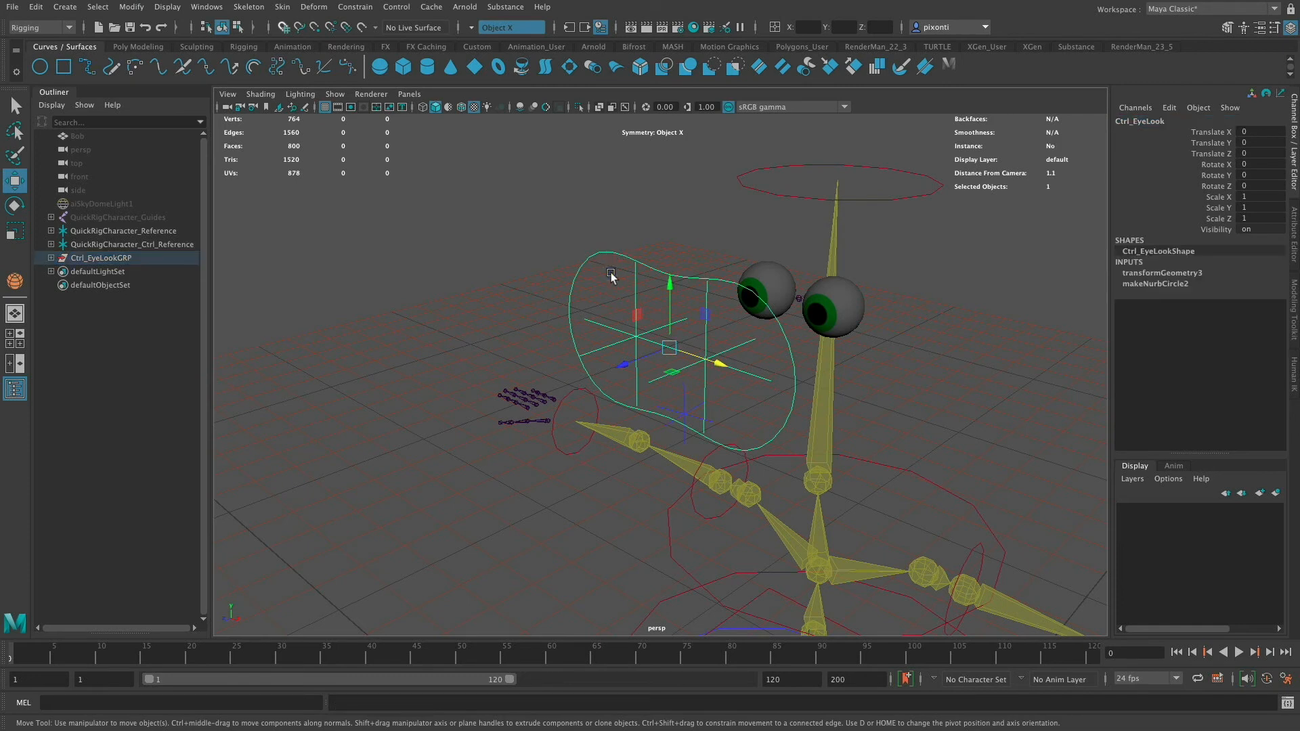
{"action": "key", "text": "Up"}
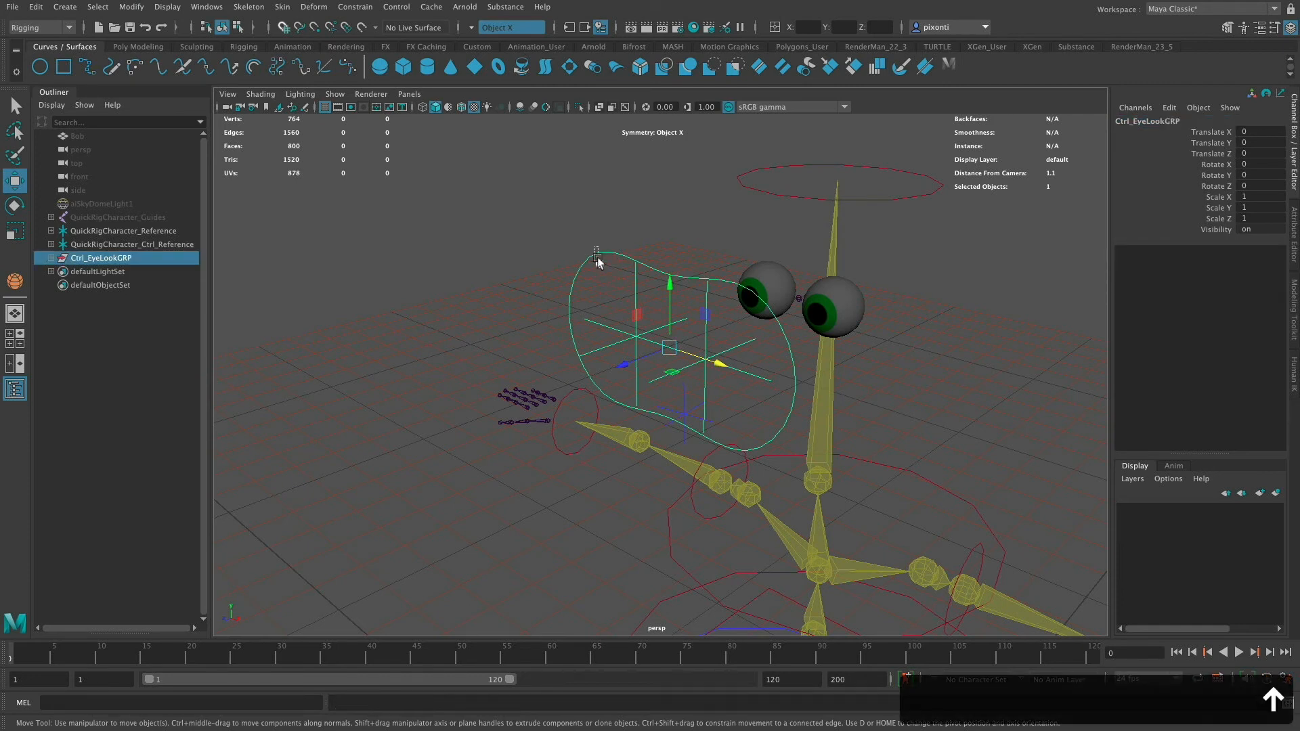
{"action": "left_click", "coordinate": [607, 279]}
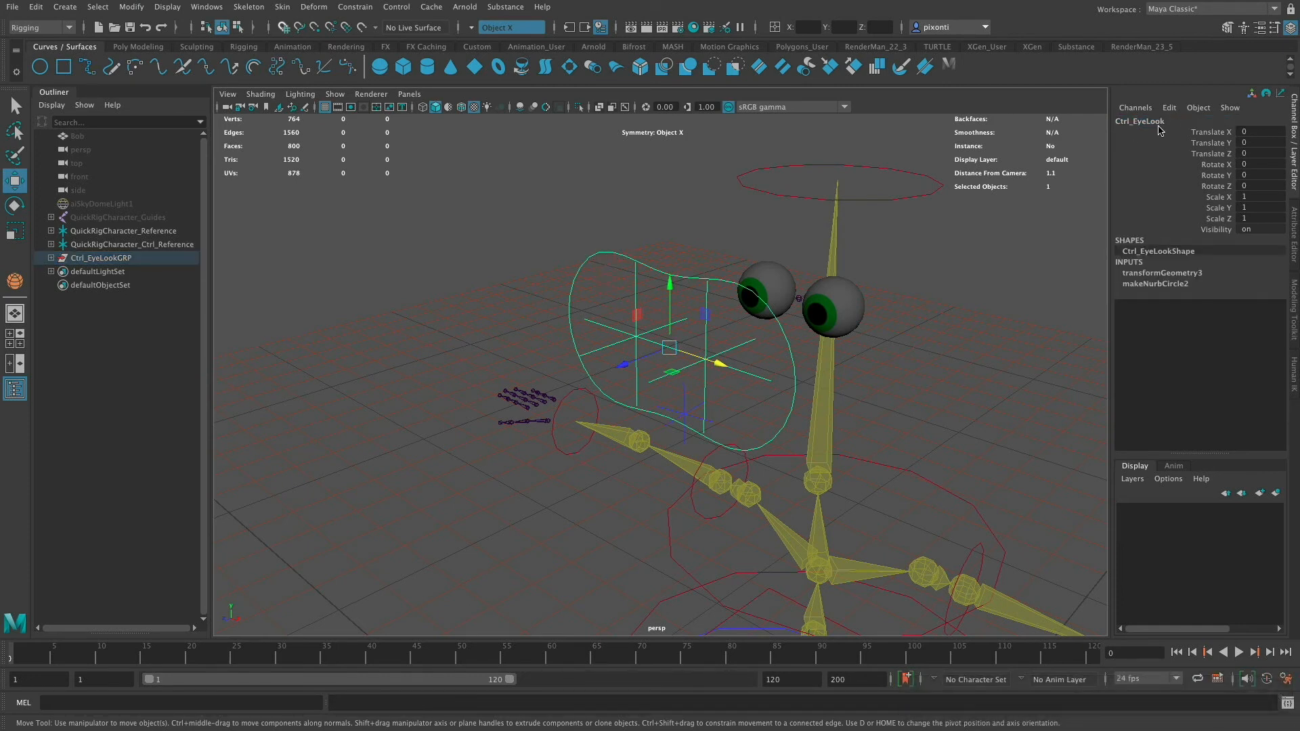
{"action": "key", "text": "Up"}
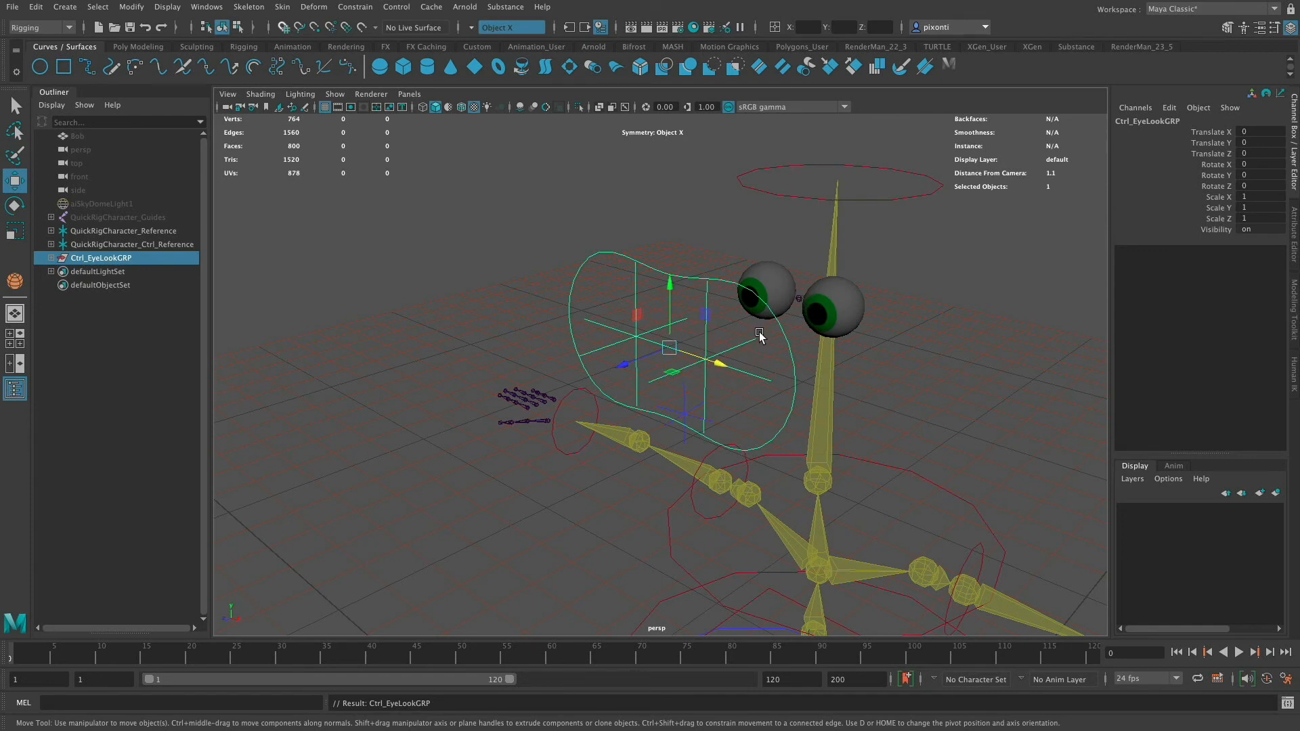
- Parent-constrain Ctrl_EyeLookGRP to the head joint with Maintain offset on and all translate and rotate axes
{"action": "left_click", "coordinate": [799, 296]}
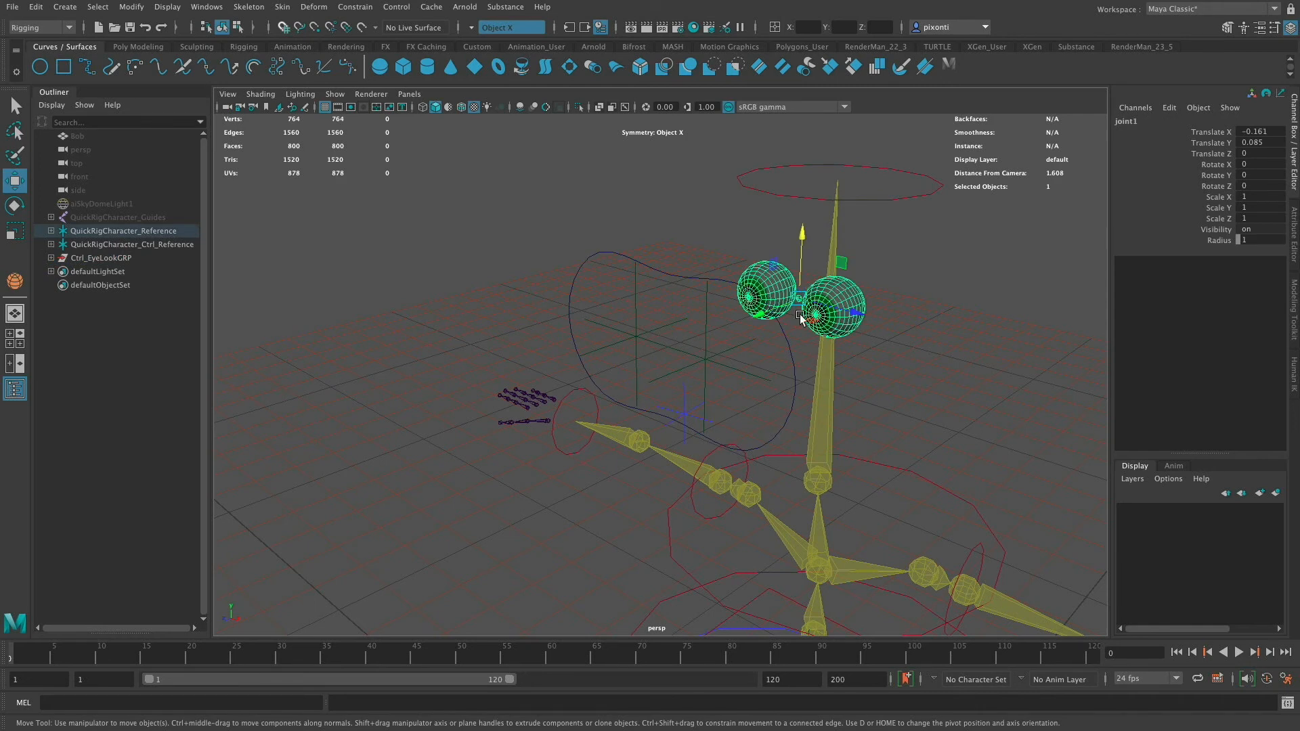
{"action": "key", "text": "super+z"}
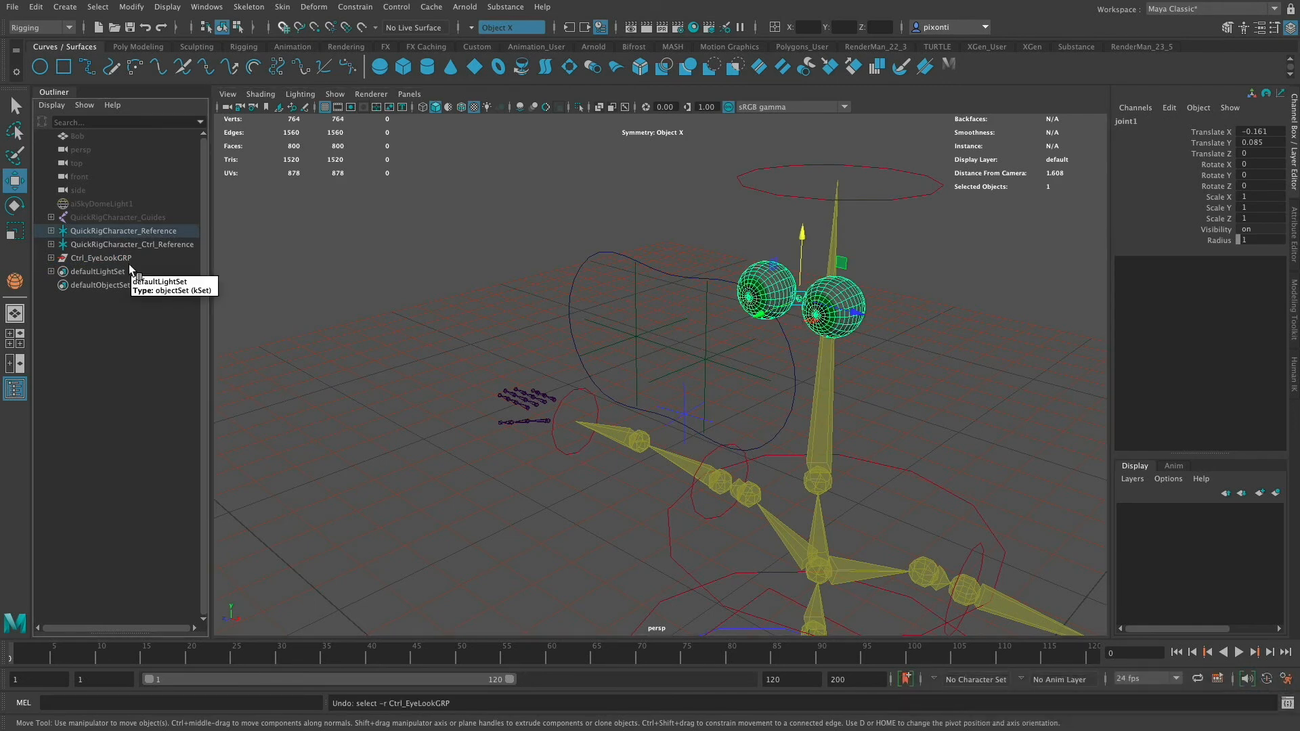
{"action": "left_click", "coordinate": [116, 258], "text": "super"}
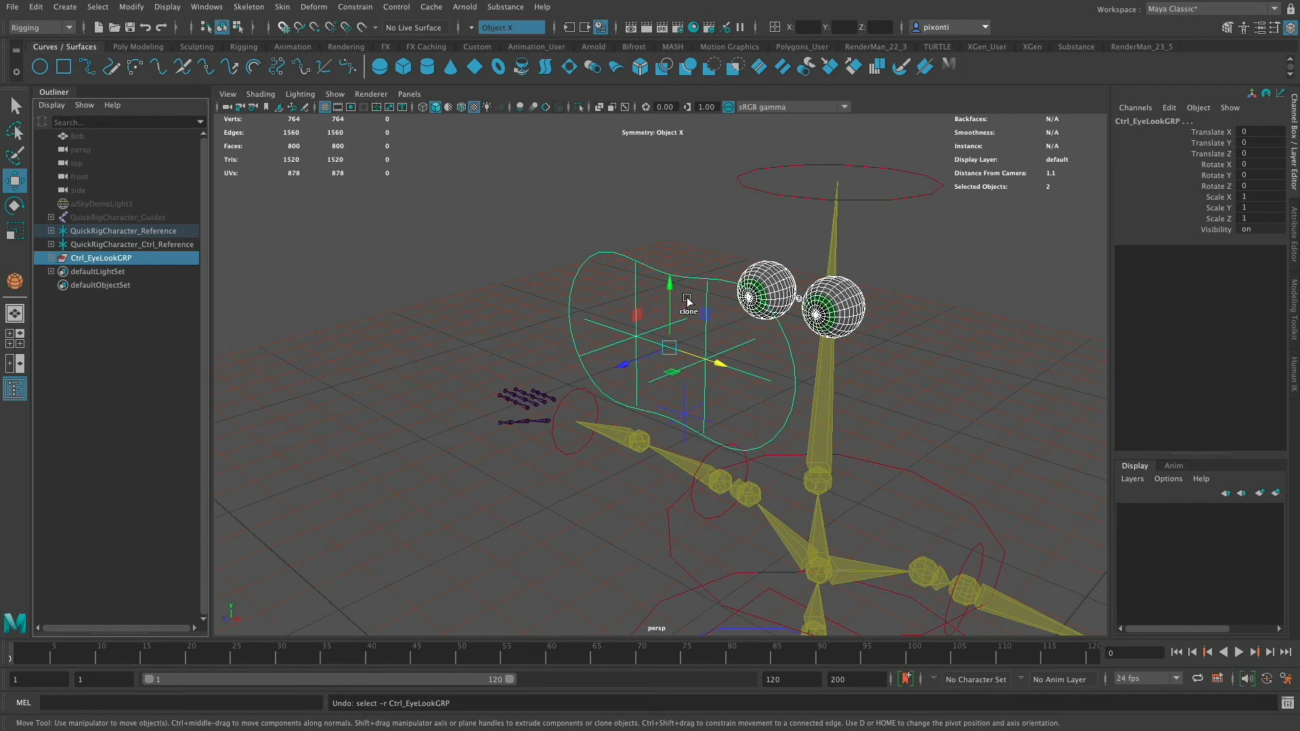
{"action": "left_click", "coordinate": [356, 7]}
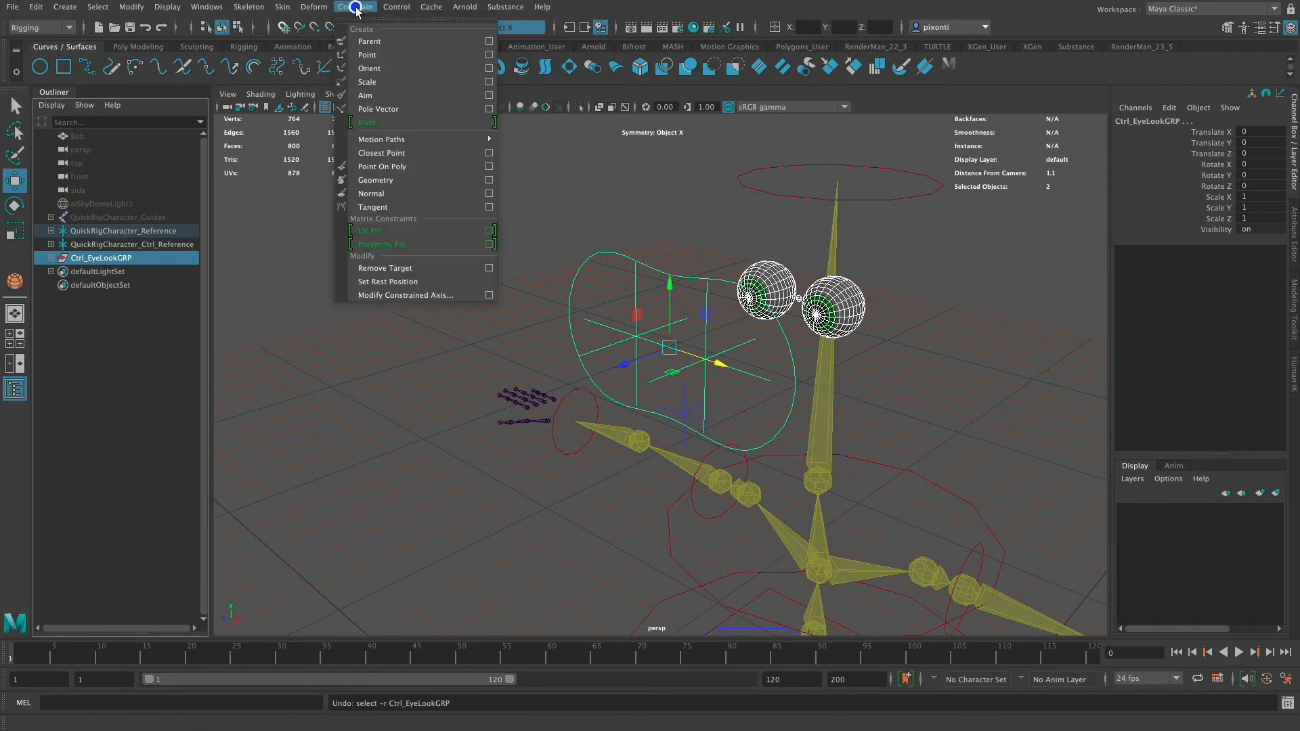
{"action": "left_click", "coordinate": [488, 42]}
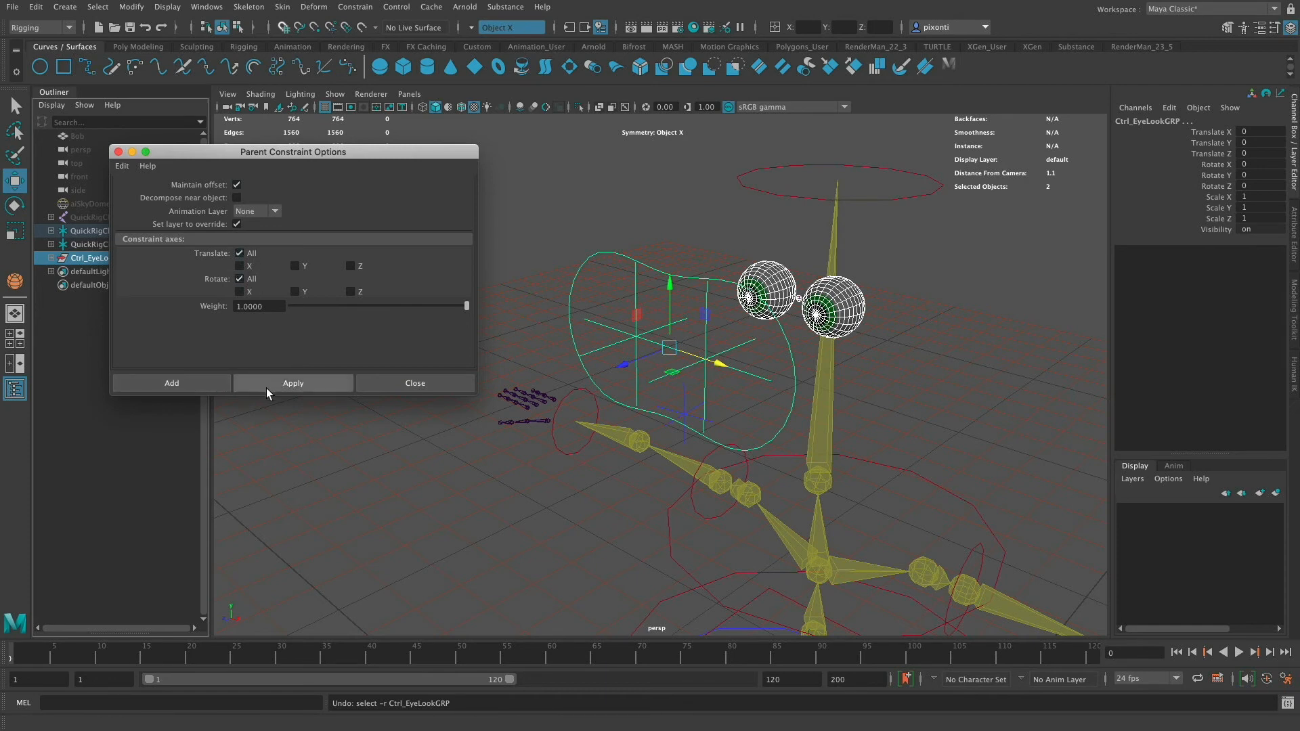
{"action": "left_click", "coordinate": [204, 381]}
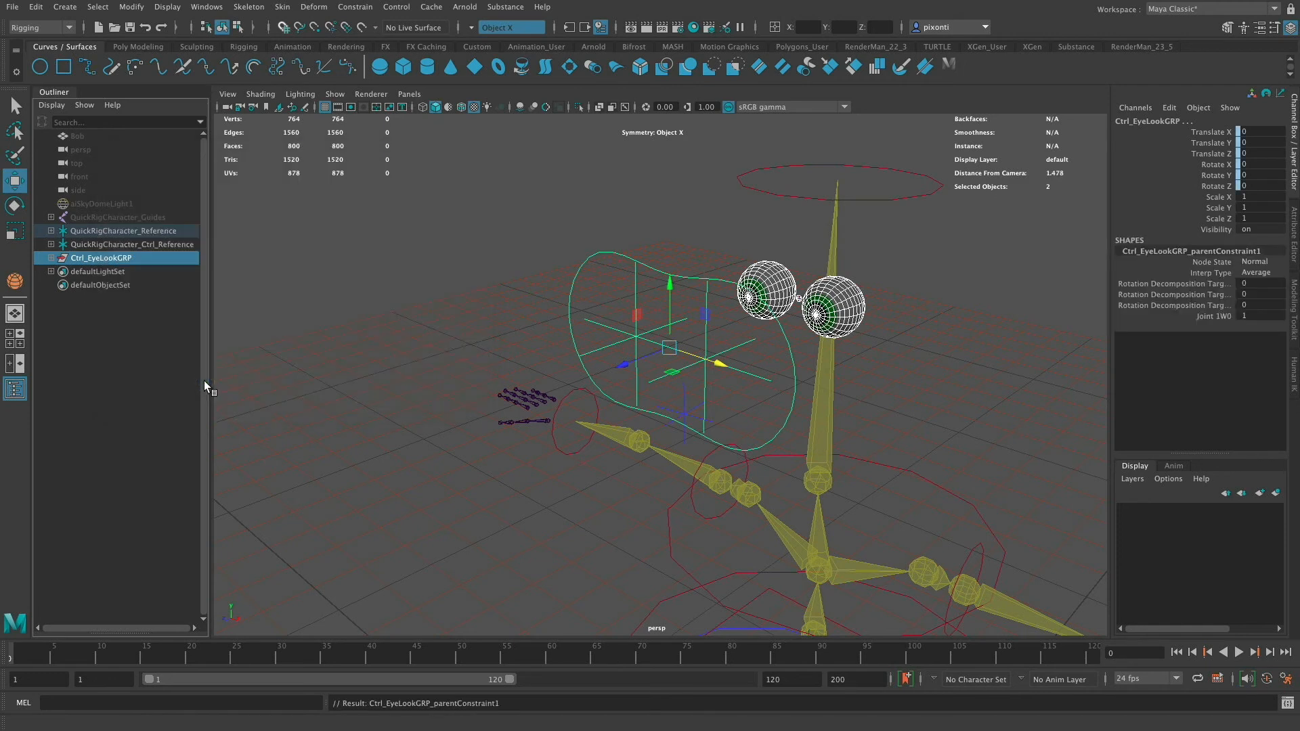
- Test the constraint by moving the eye control and the head effector, and undo all the moves
{"action": "left_click", "coordinate": [793, 353]}
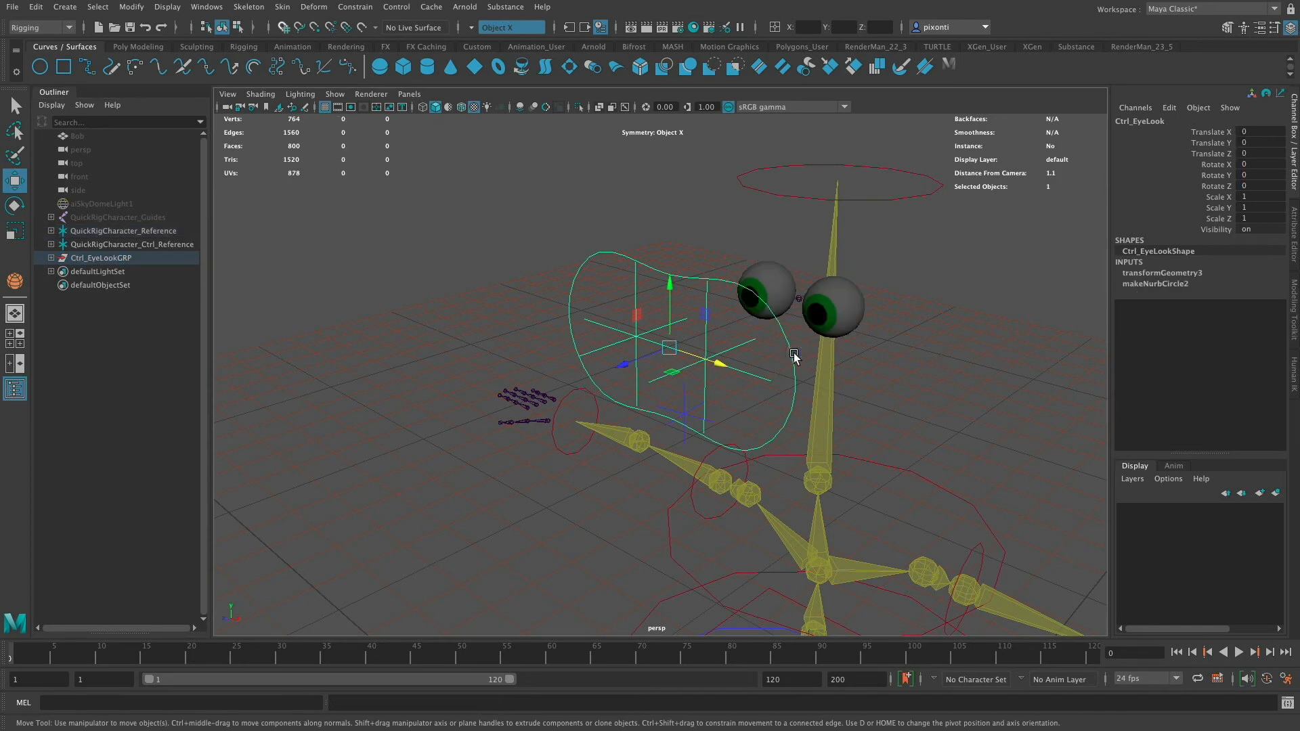
{"action": "left_click_drag", "start_coordinate": [722, 366], "coordinate": [842, 458]}
{"action": "key", "text": "super+z"}
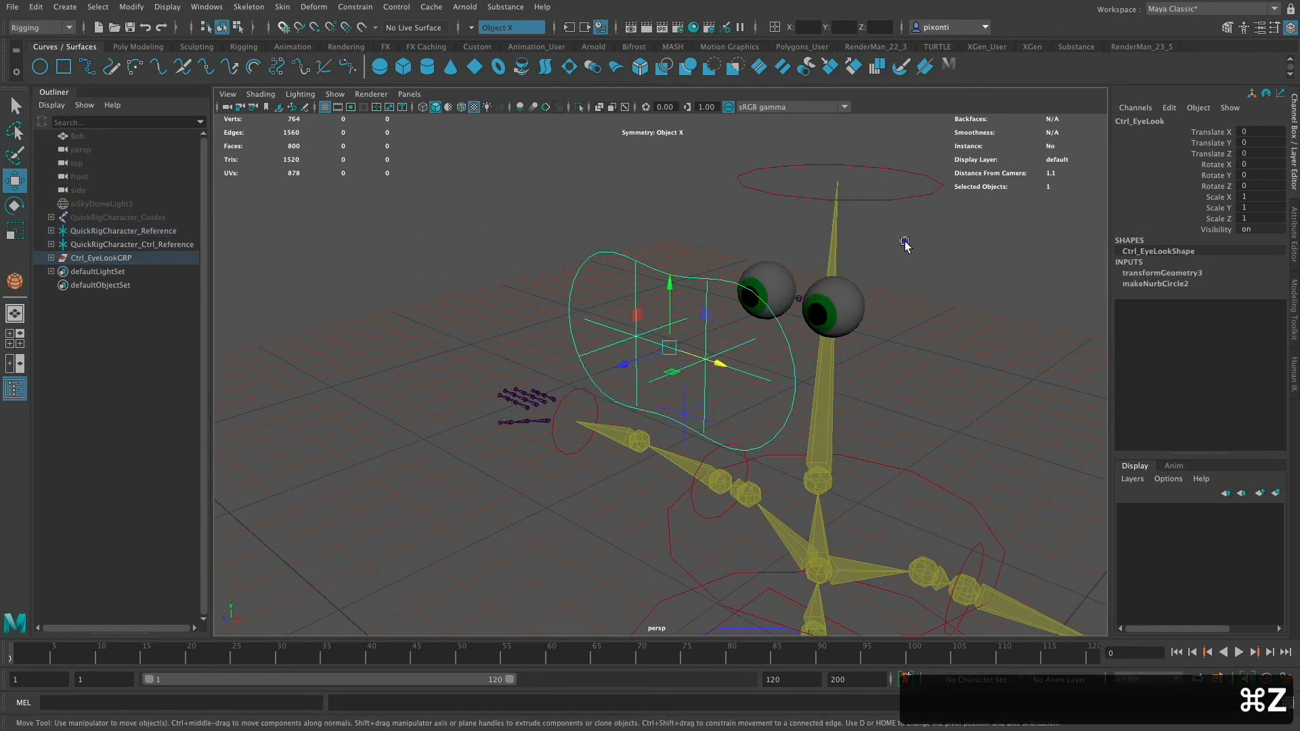
{"action": "left_click", "coordinate": [922, 195]}
{"action": "left_click_drag", "start_coordinate": [837, 181], "coordinate": [718, 289]}
{"action": "left_click", "coordinate": [501, 466]}
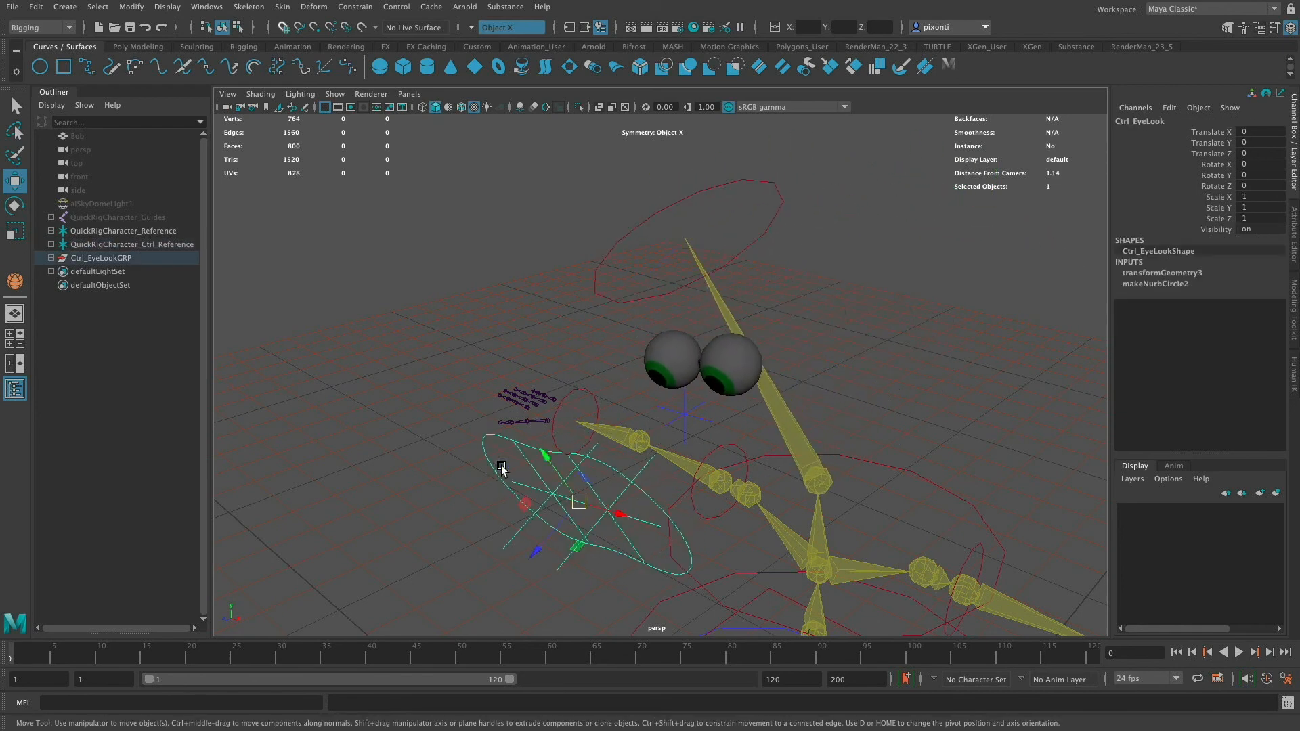
{"action": "left_click_drag", "start_coordinate": [501, 466], "coordinate": [460, 262]}
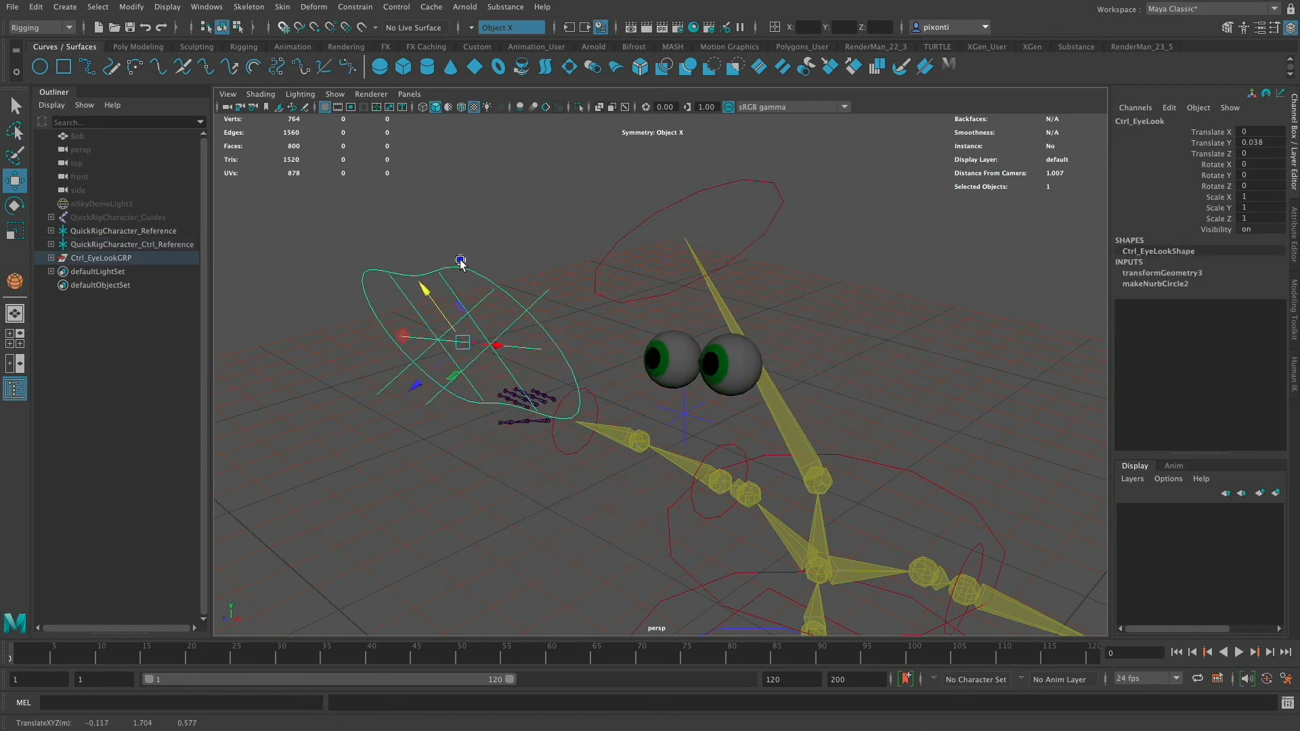
{"action": "left_click", "coordinate": [755, 234]}
{"action": "left_click_drag", "start_coordinate": [755, 233], "coordinate": [797, 260]}
{"action": "key", "text": "super+z"}
{"action": "key", "text": "super+z"}
{"action": "key", "text": "super+z"}
{"action": "key", "text": "super+z"}
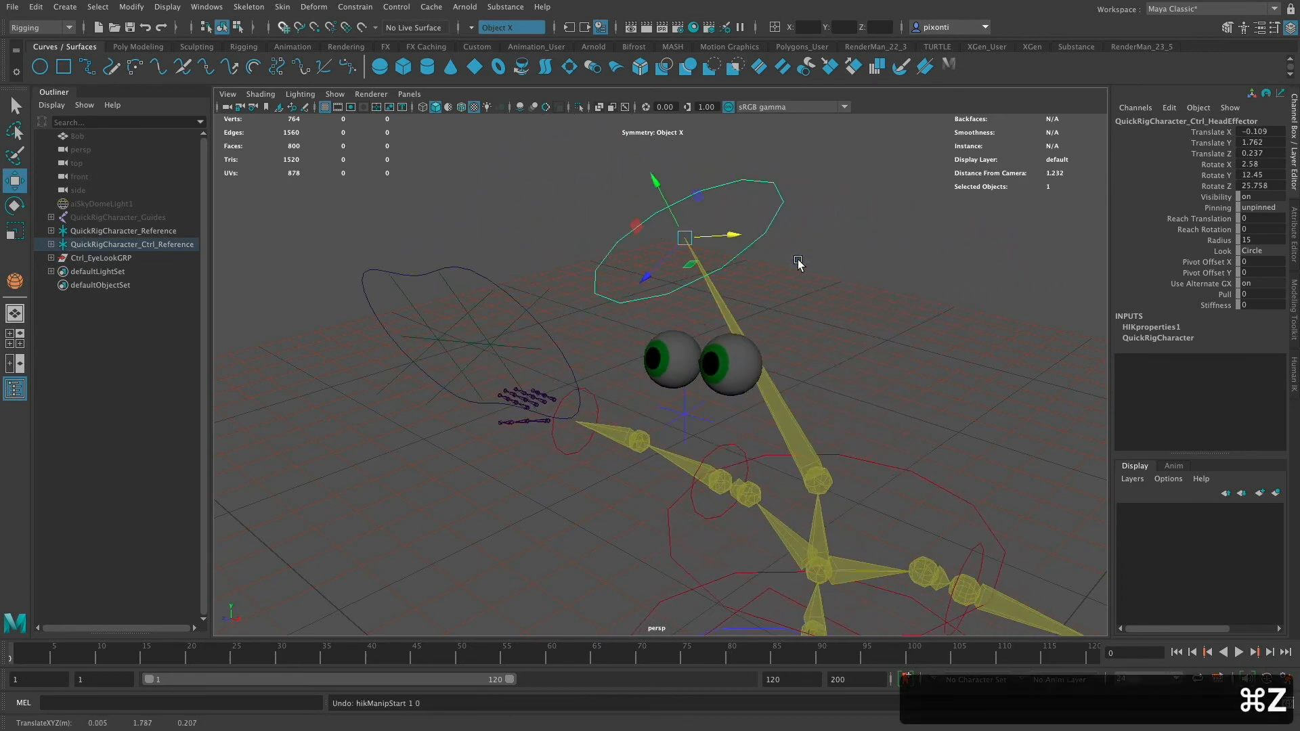
{"action": "key", "text": "super+z"}
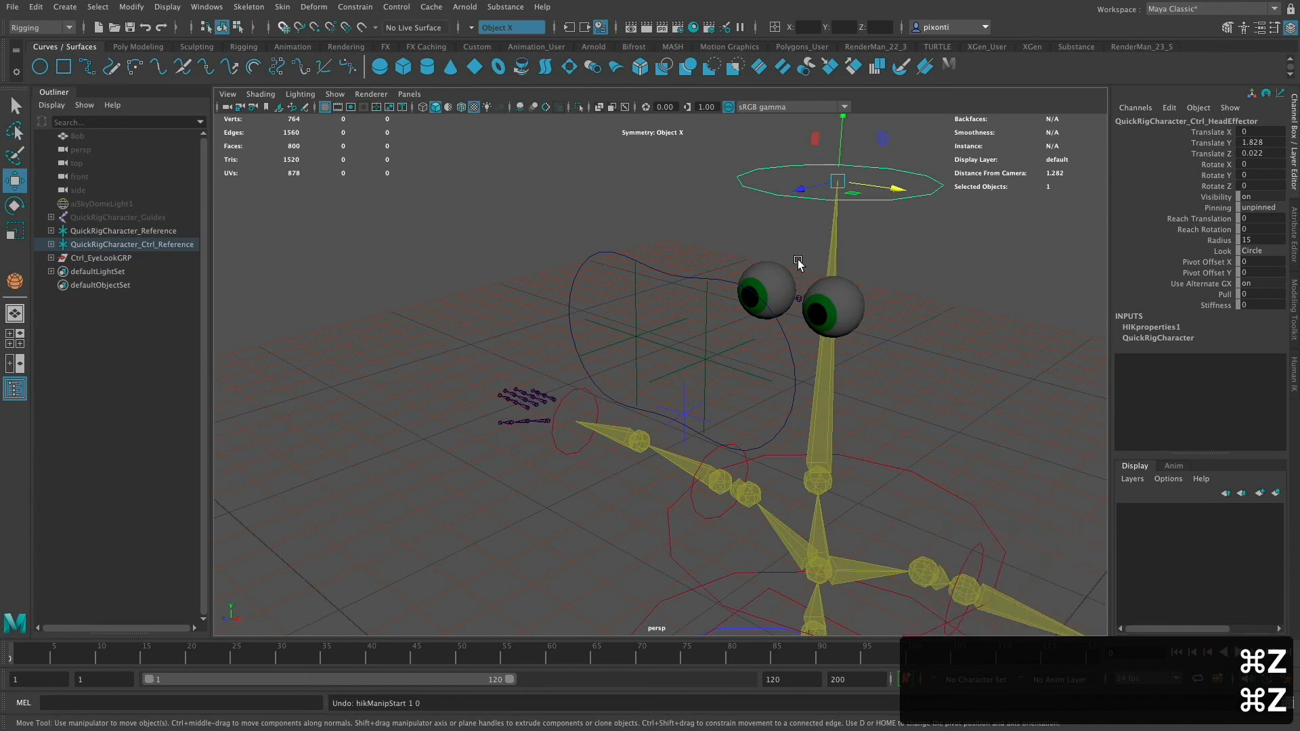
- Set the parent constraint's Joint1W0 weight to 0 and test by moving the head effector, undoing the move
{"action": "left_click", "coordinate": [605, 264]}
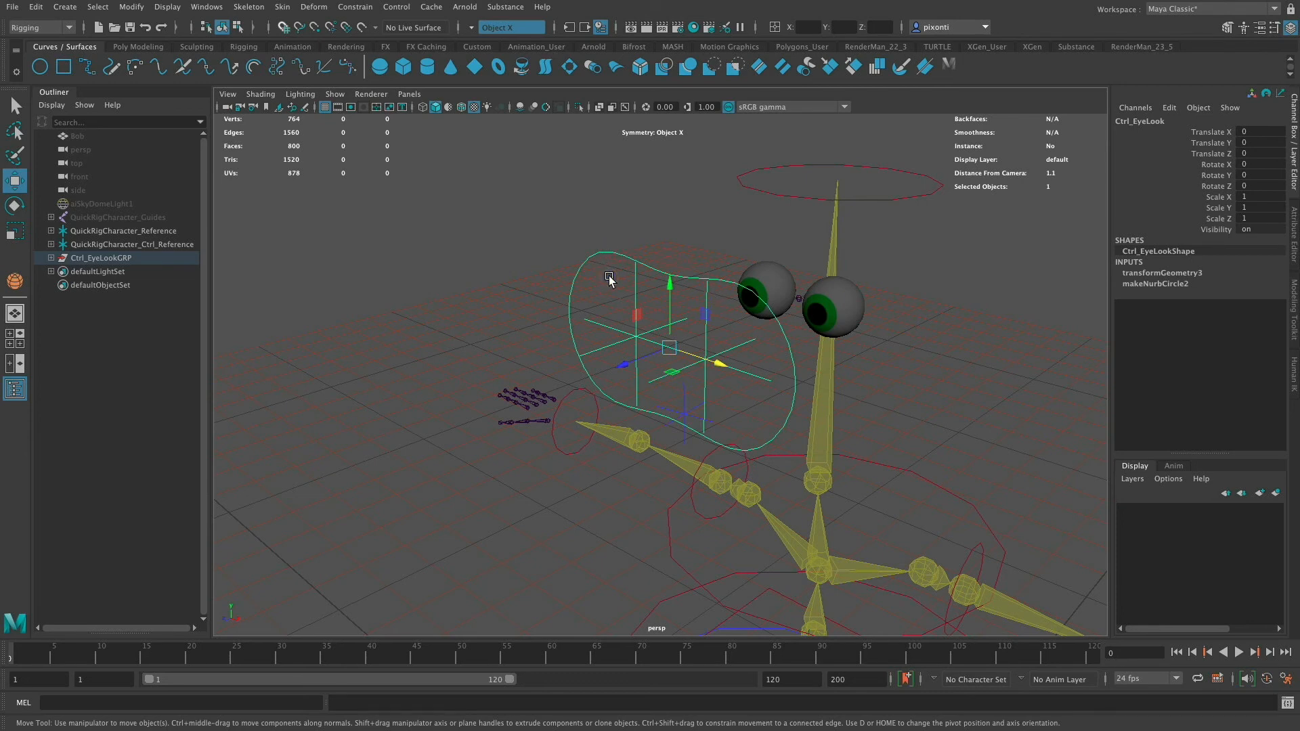
{"action": "key", "text": "Up"}
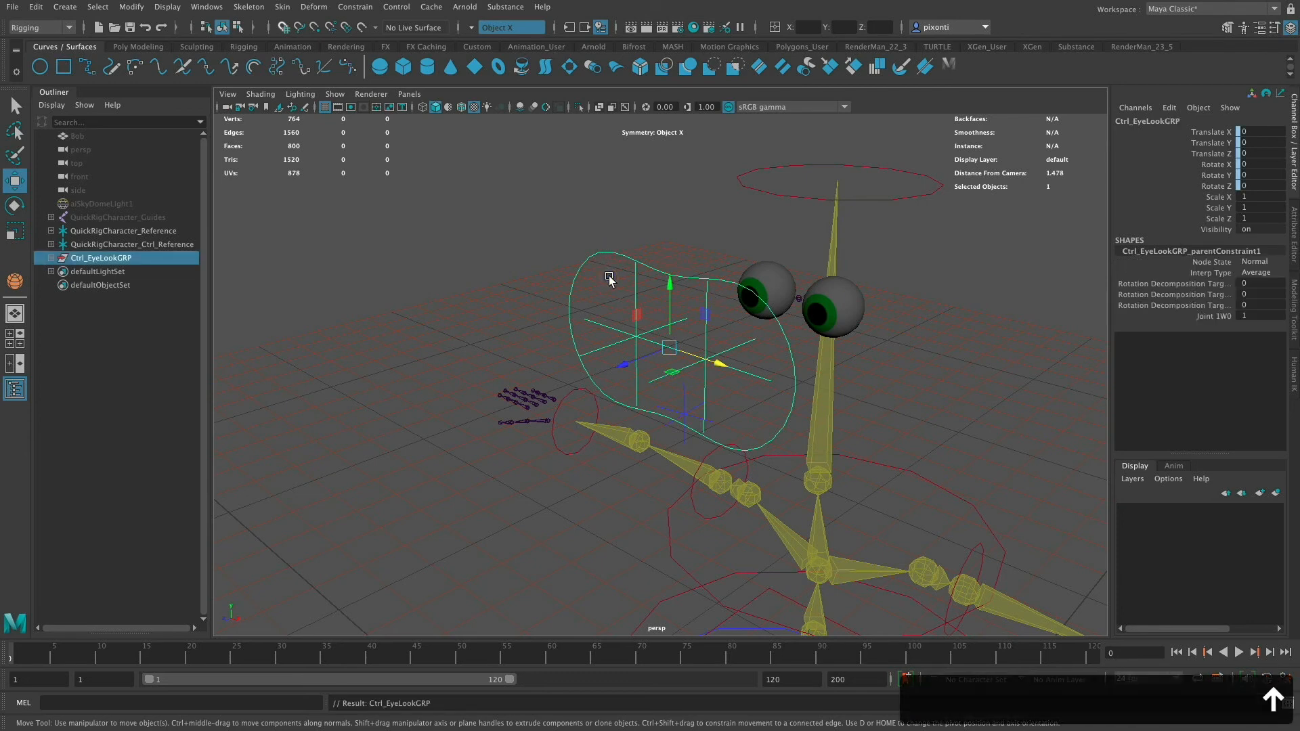
{"action": "left_click", "coordinate": [1247, 316]}
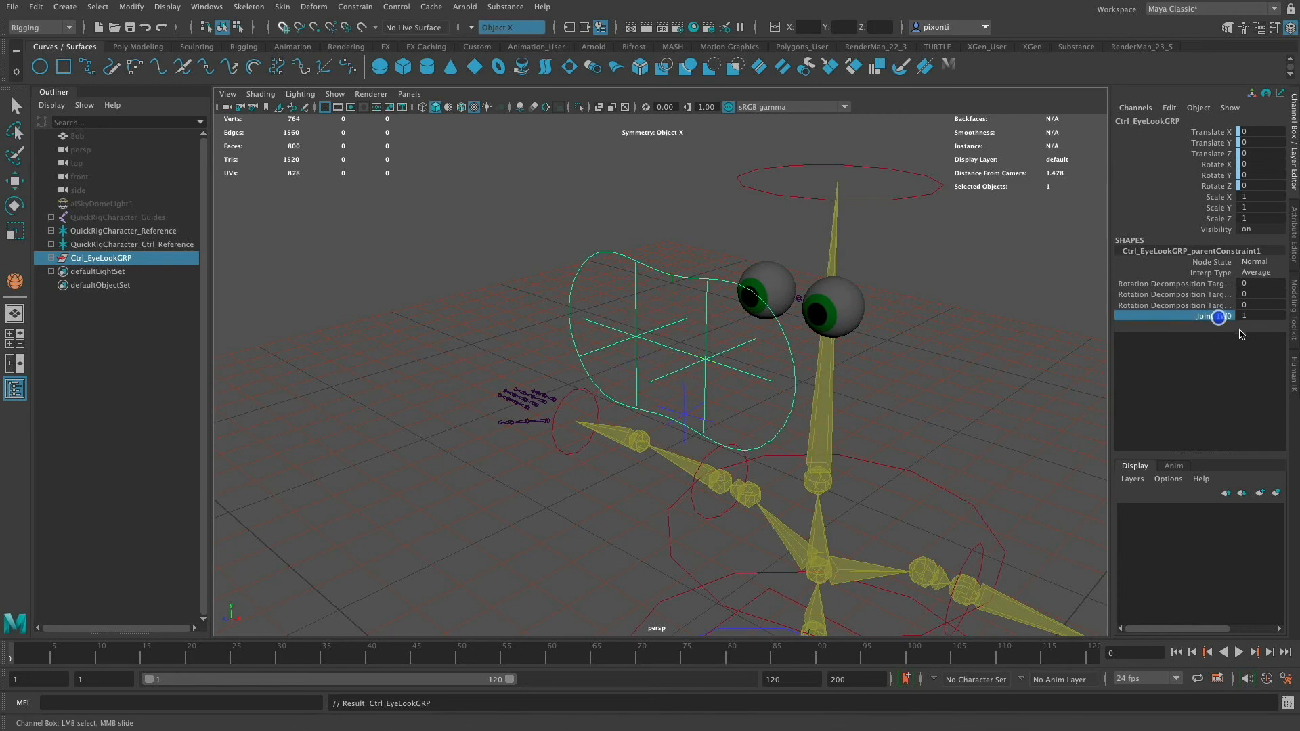
{"action": "left_click", "coordinate": [1247, 316]}
{"action": "type", "text": "0"}
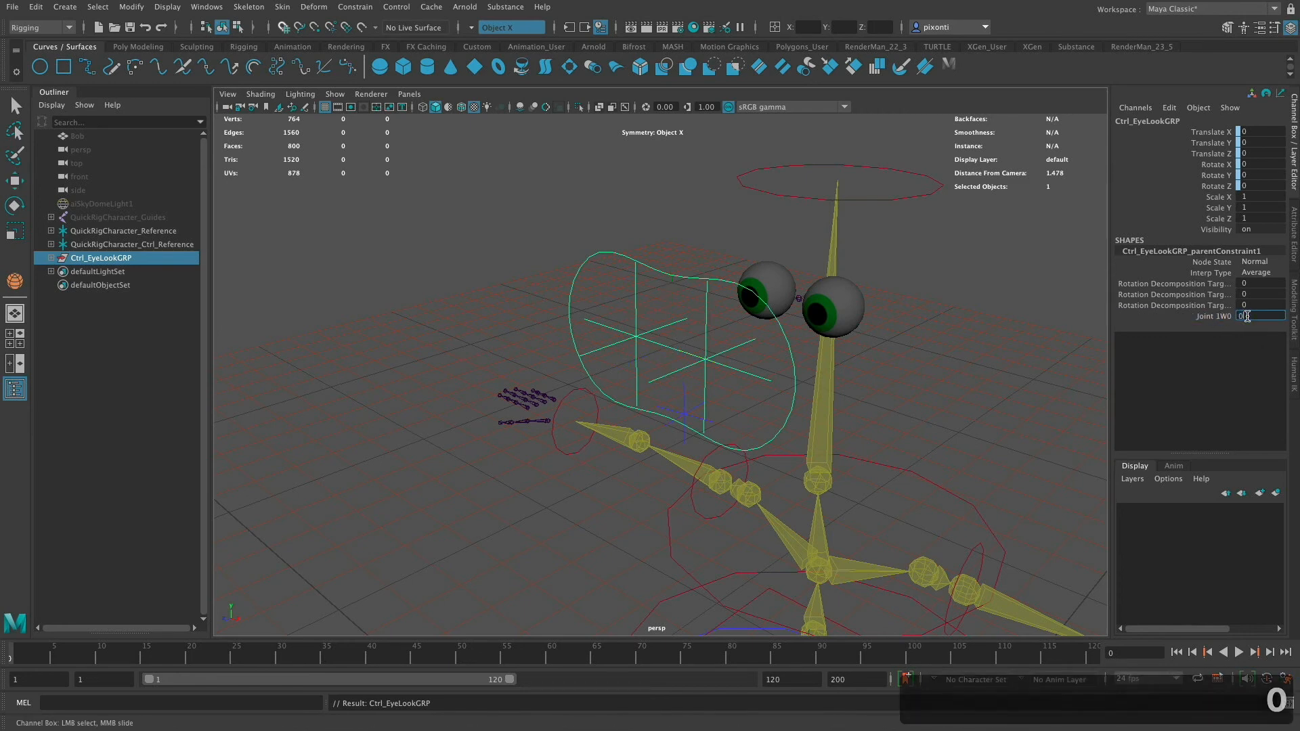
{"action": "key", "text": "Return"}
{"action": "left_click", "coordinate": [896, 196]}
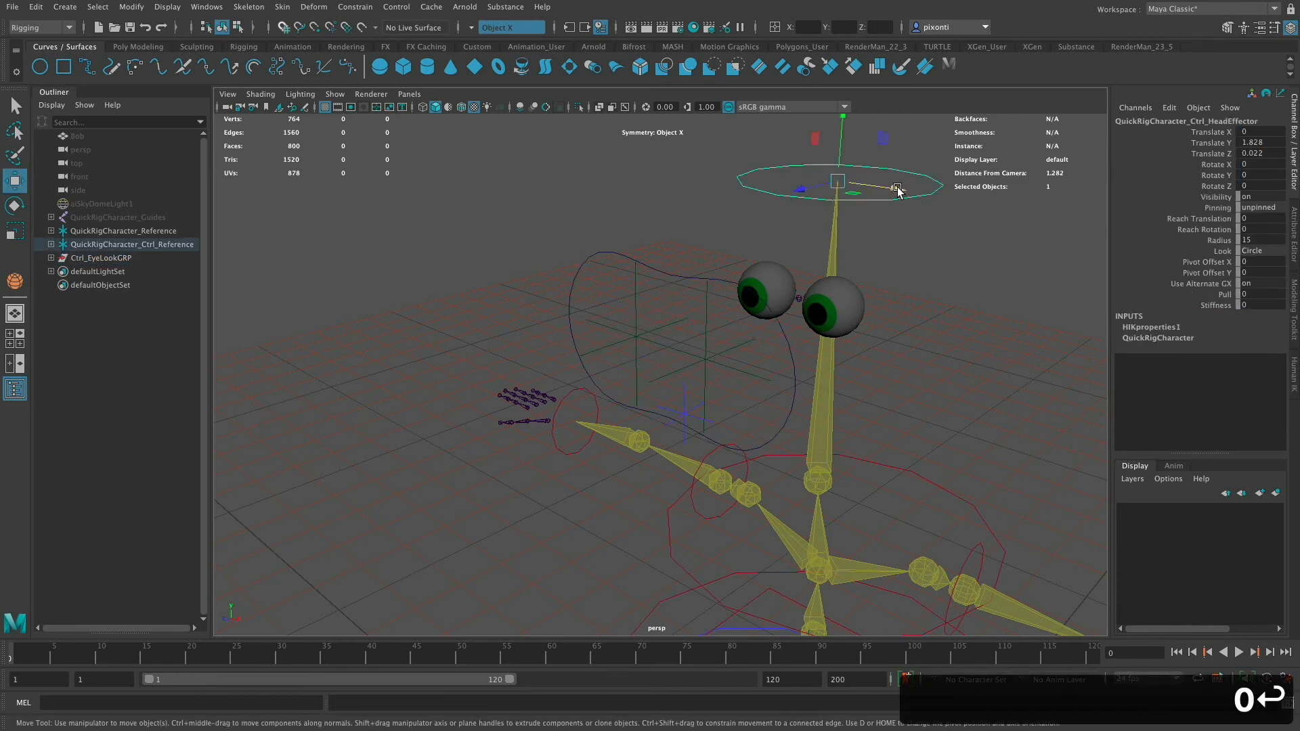
{"action": "middle_click_drag", "start_coordinate": [903, 220], "coordinate": [859, 208]}
{"action": "key", "text": "super+z"}
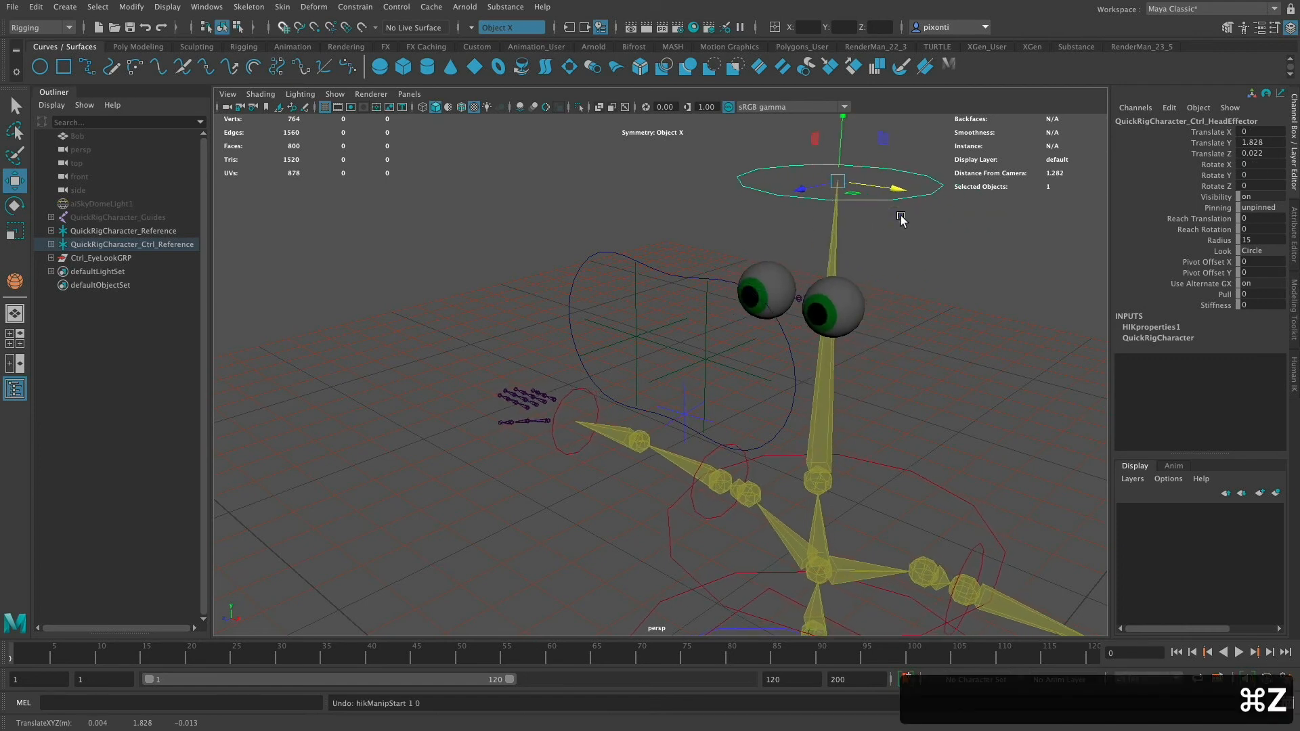
- Set the Joint1W0 weight of Ctrl_EyeLookGRP's parent constraint to 1
{"action": "left_click", "coordinate": [582, 256]}
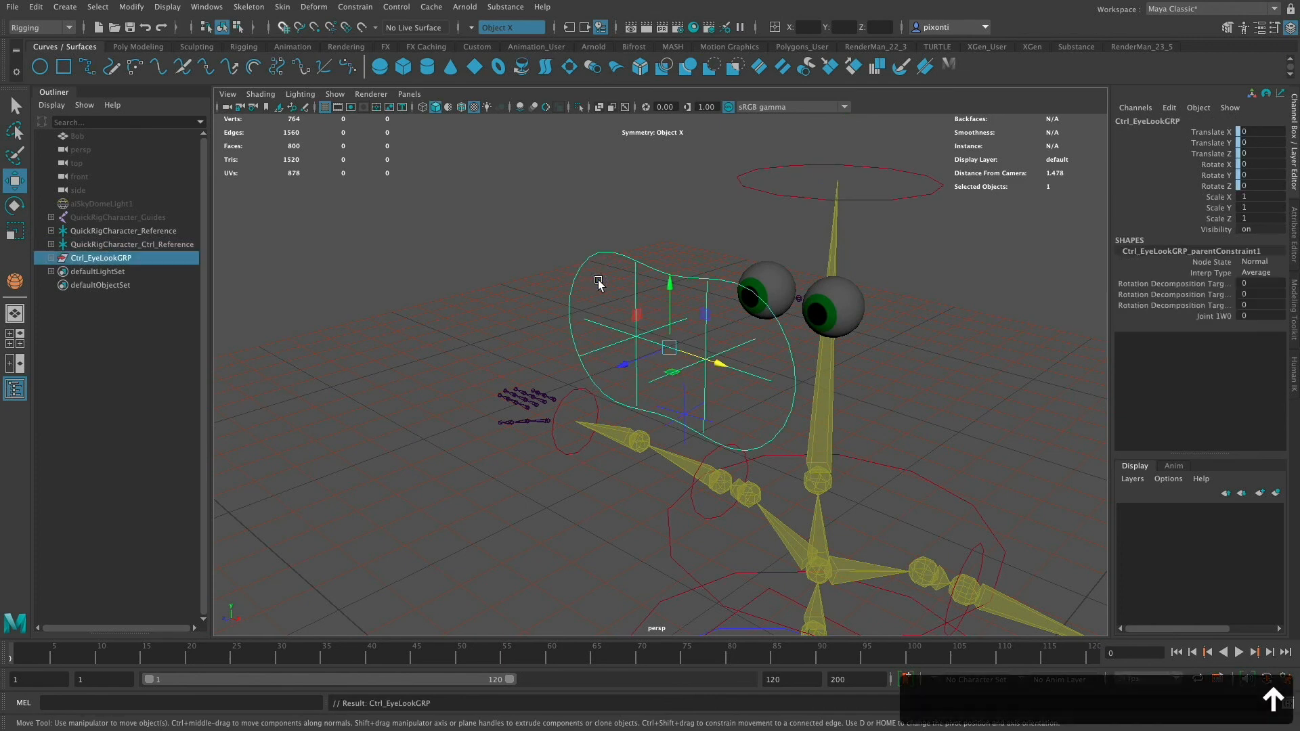
{"action": "left_click", "coordinate": [1250, 316]}
{"action": "type", "text": "1"}
{"action": "key", "text": "Return"}
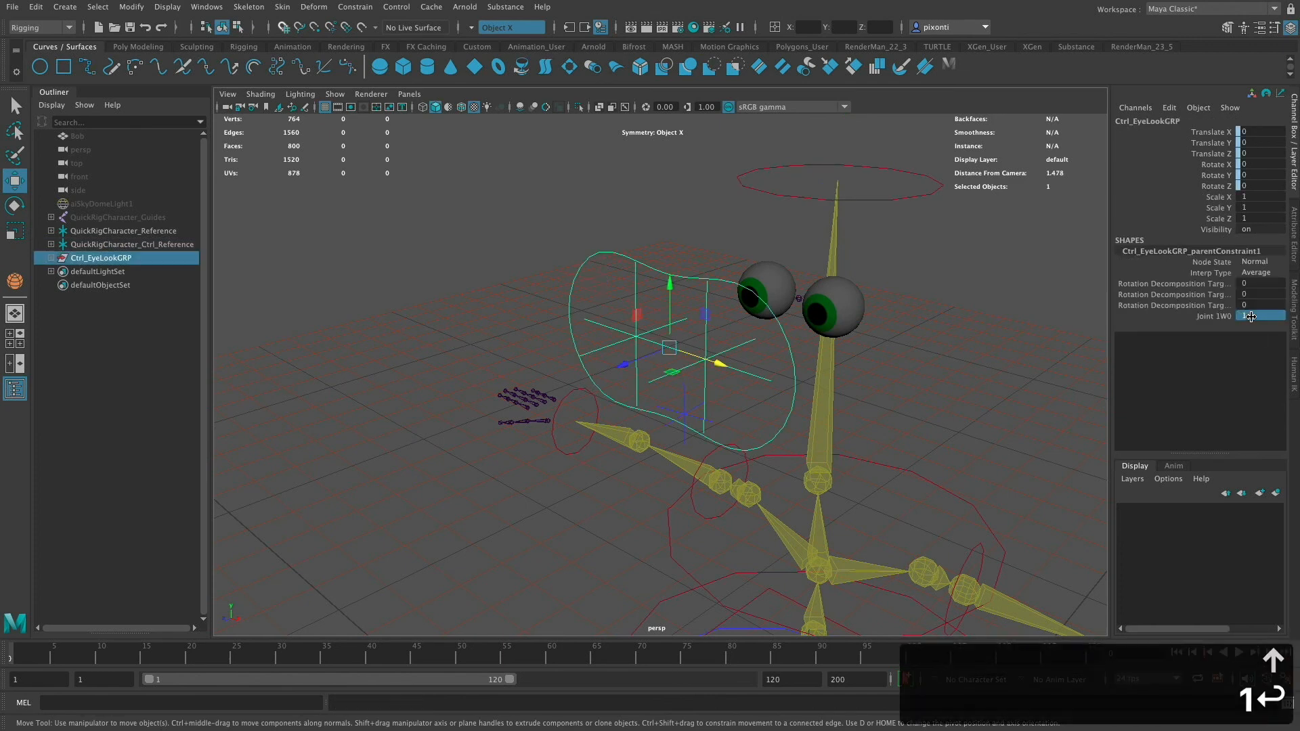
- Lock and hide the scale channels of the Ctrl_EyeLook control curve
{"action": "left_click", "coordinate": [600, 273]}
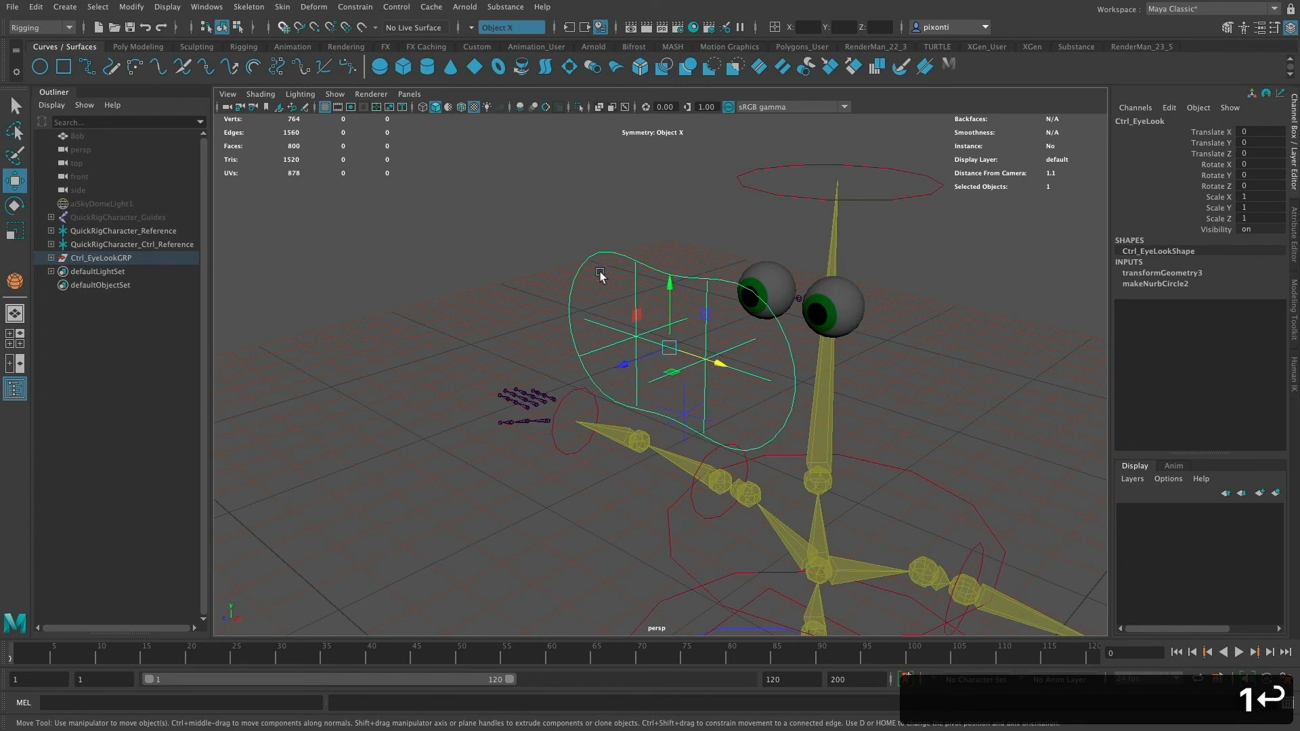
{"action": "left_click_drag", "start_coordinate": [1216, 197], "coordinate": [1217, 220]}
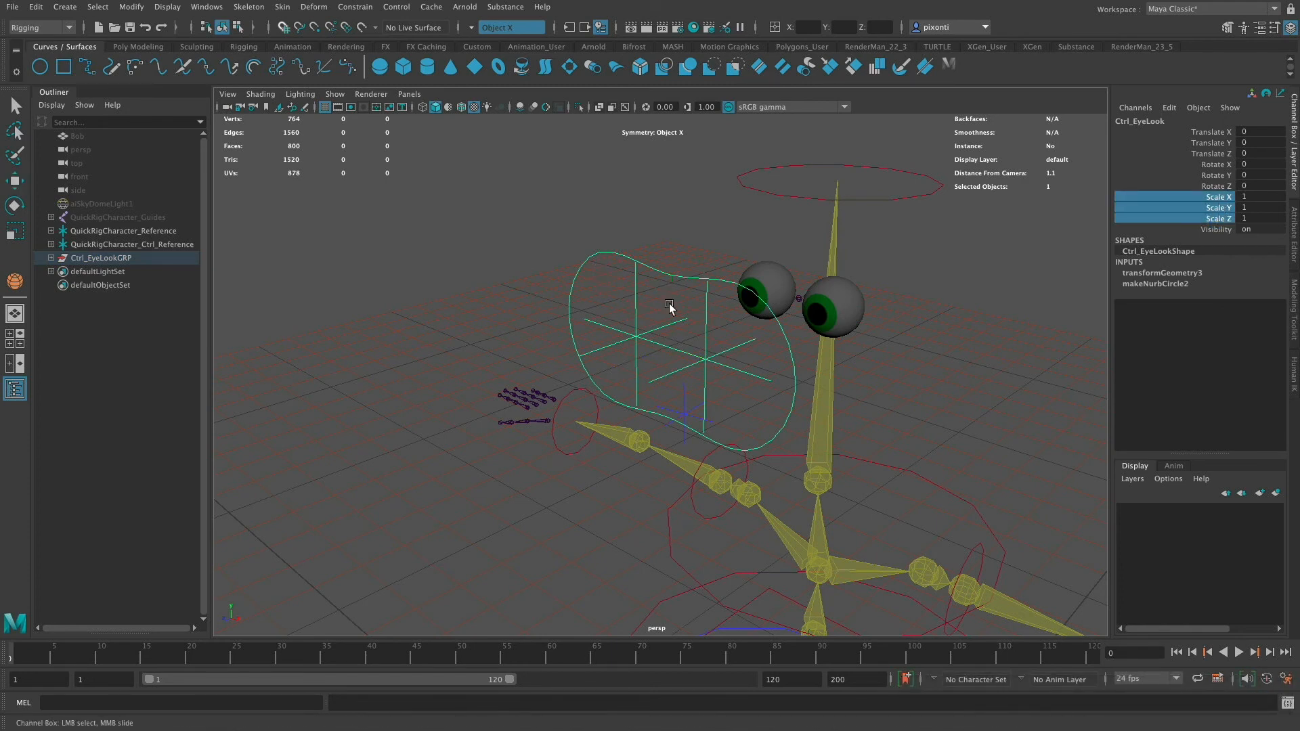
{"action": "right_click", "coordinate": [1217, 198]}
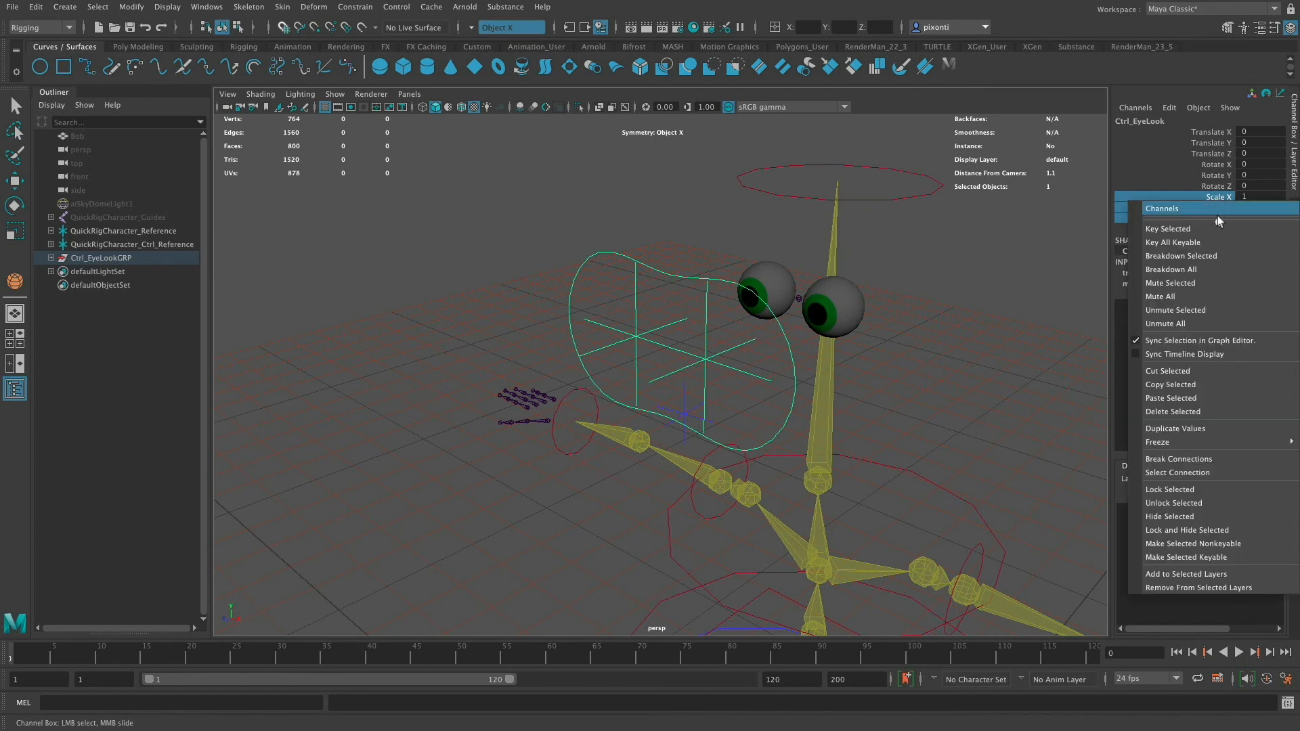
{"action": "left_click", "coordinate": [1226, 532]}
{"action": "key", "text": "w"}
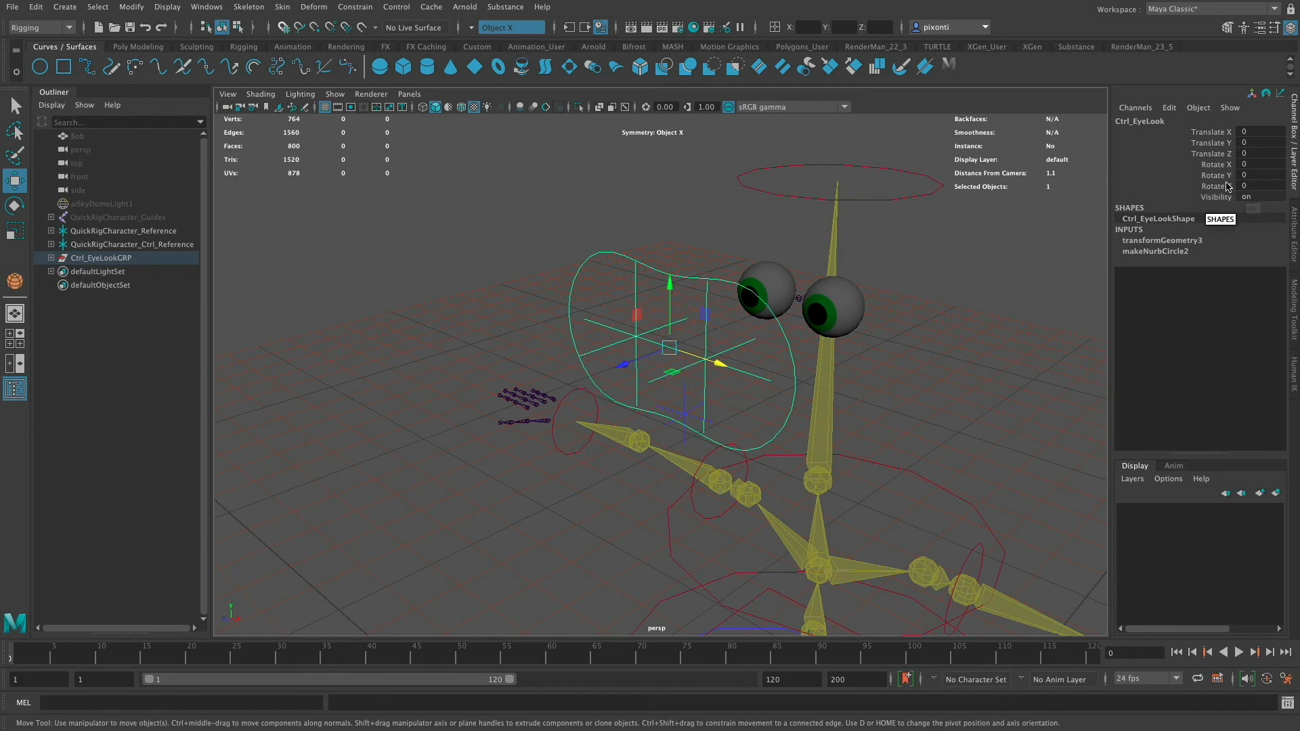
- Add a Boolean attribute named Lock_with_Head to Ctrl_EyeLook
{"action": "left_click", "coordinate": [1168, 107]}
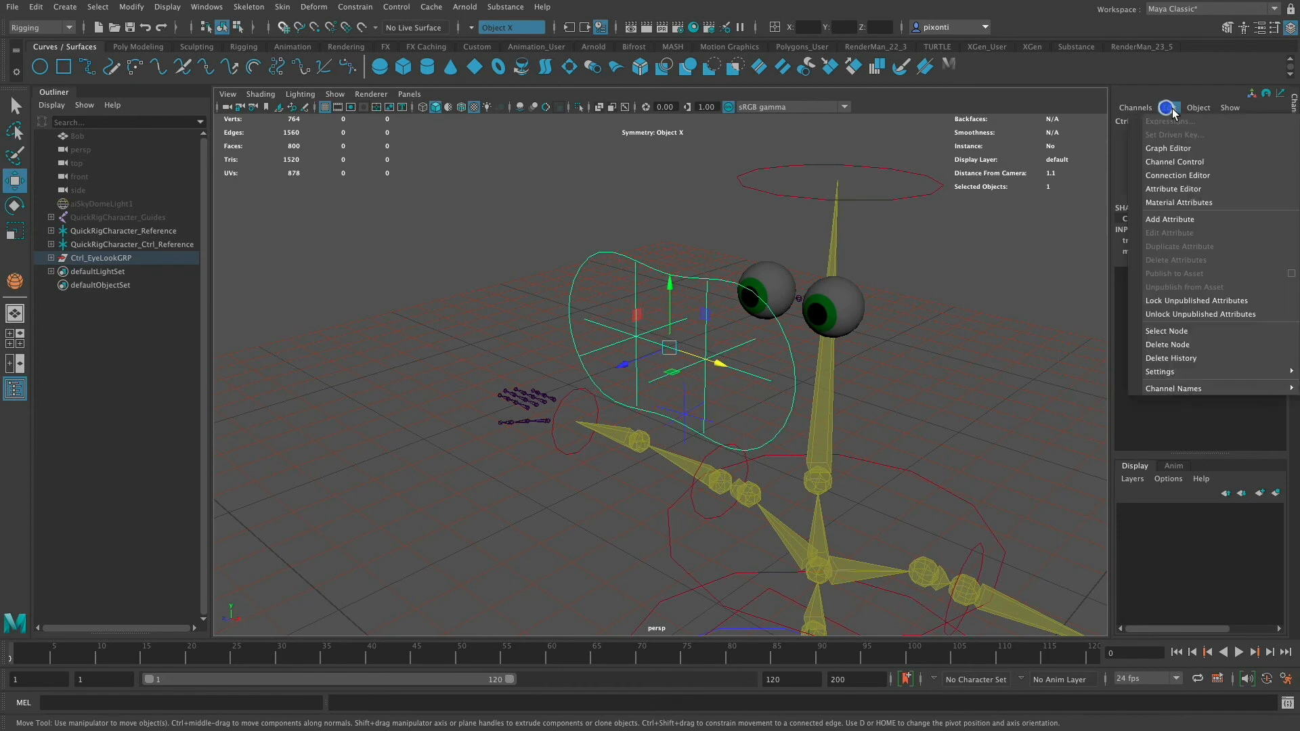
{"action": "left_click", "coordinate": [1179, 221]}
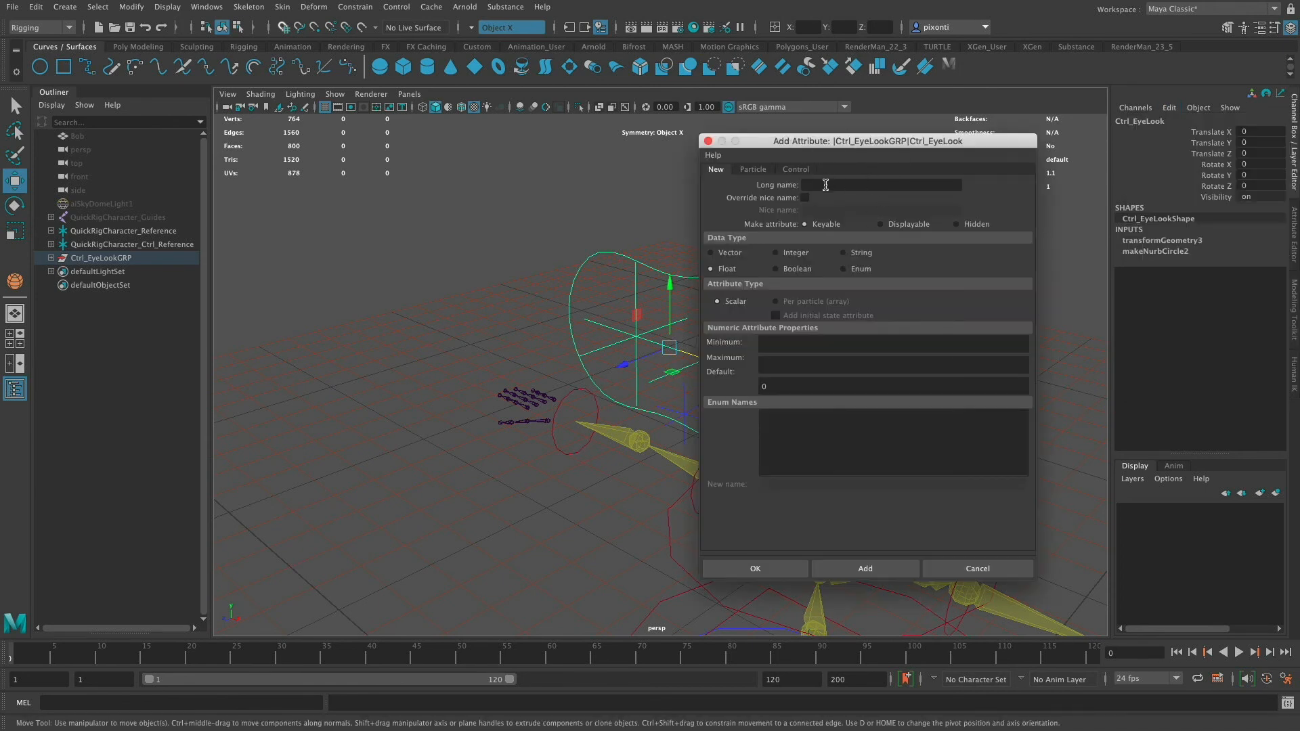
{"action": "left_click", "coordinate": [826, 184]}
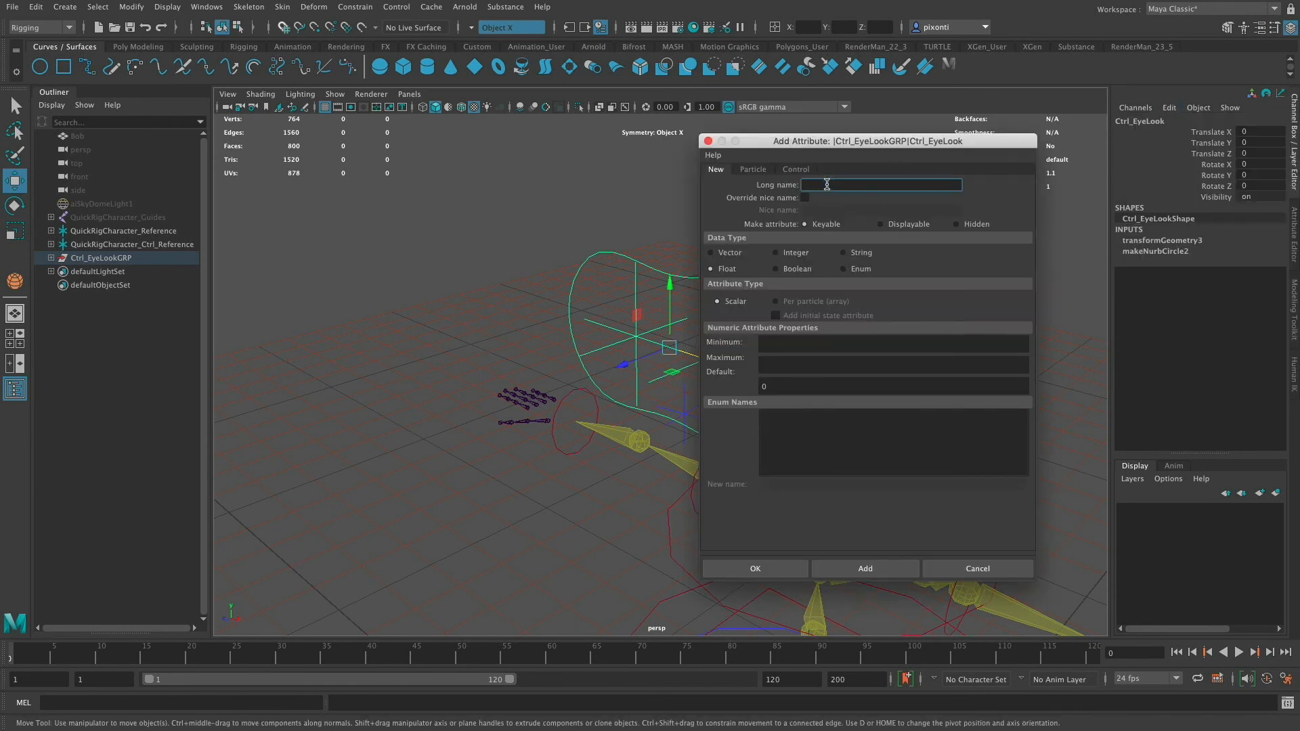
{"action": "type", "text": "Lock_with"}
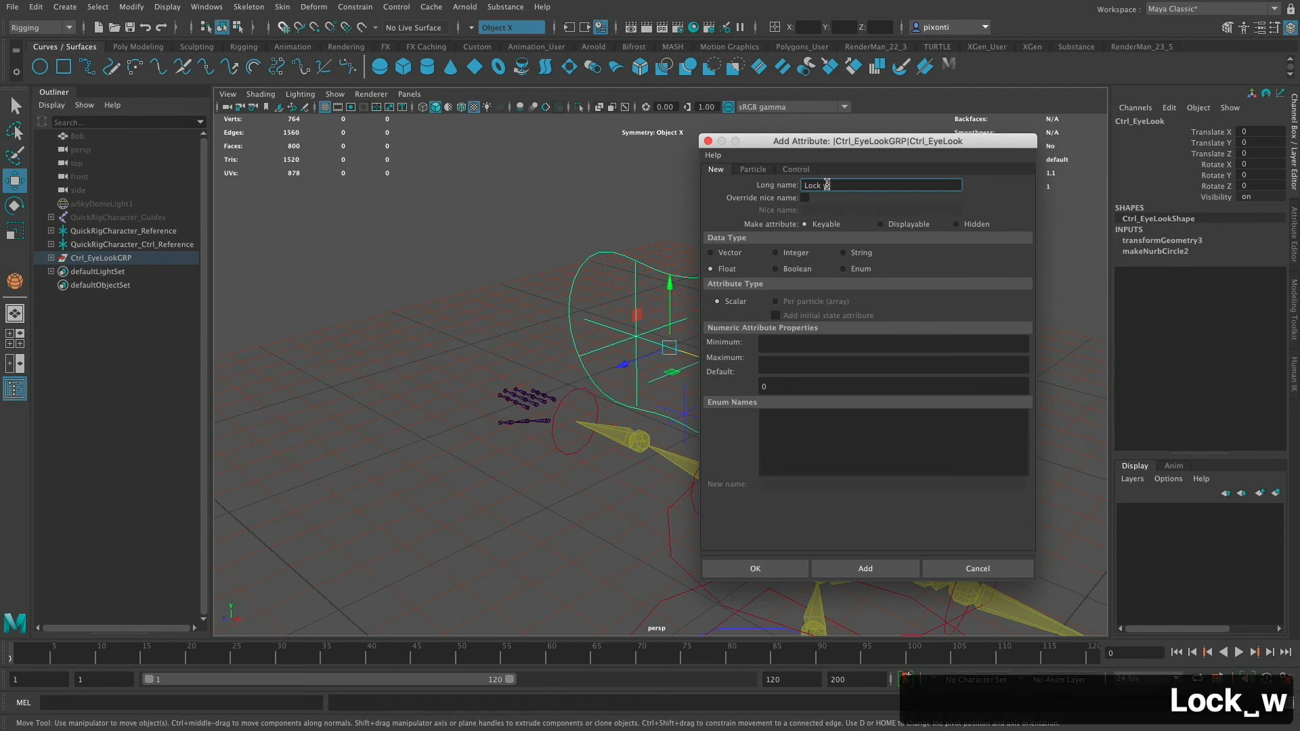
{"action": "type", "text": "_Hea"}
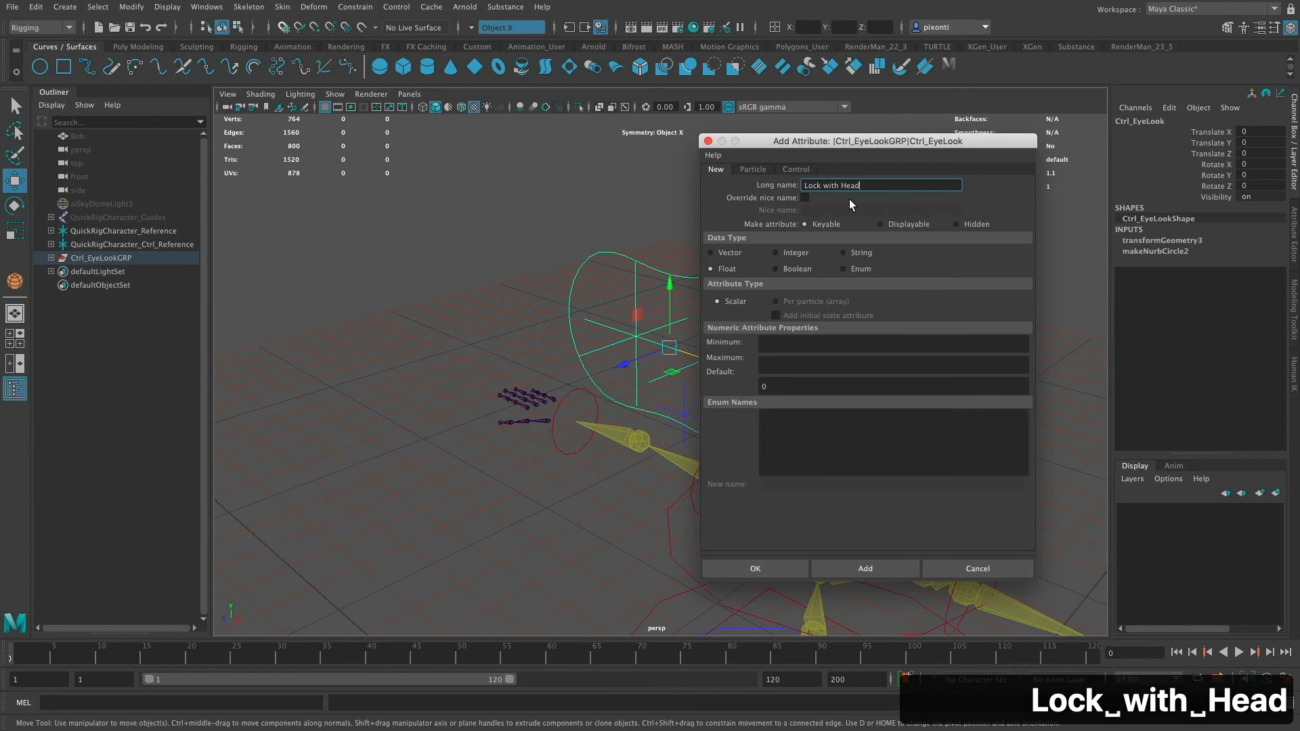
{"action": "left_click", "coordinate": [796, 269]}
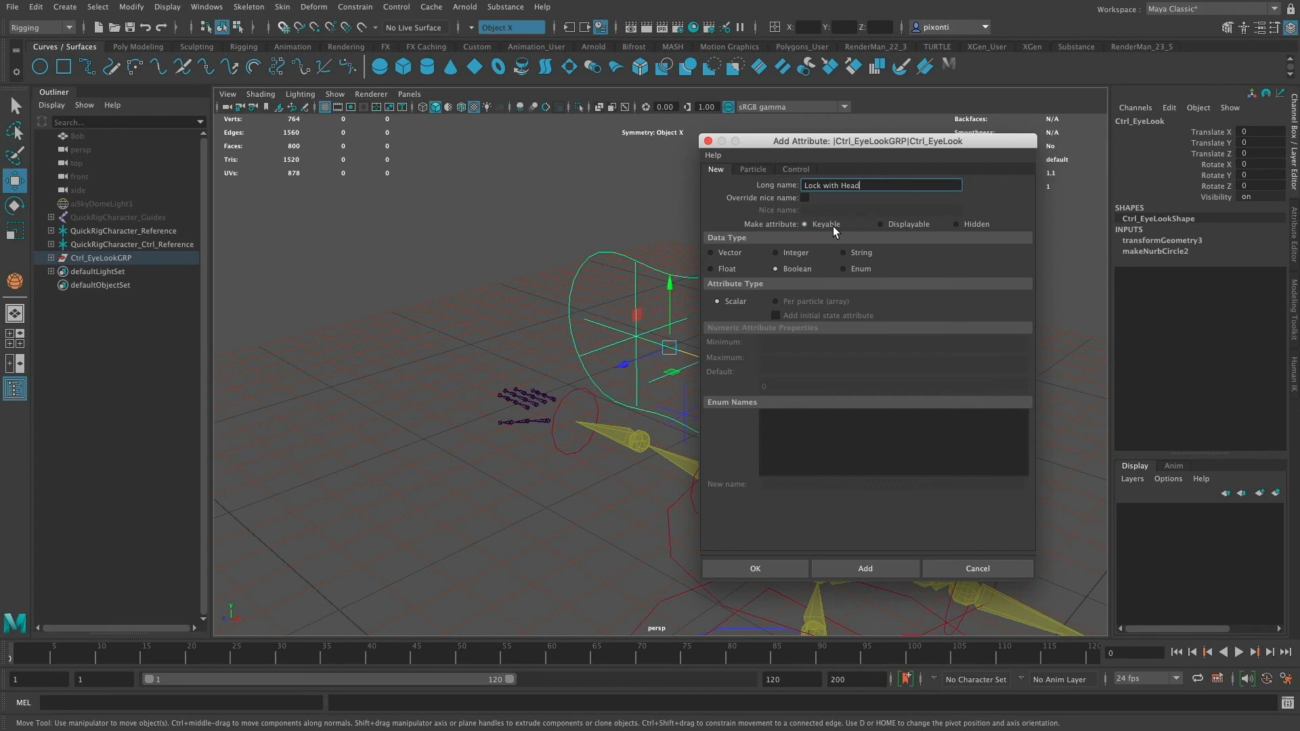
{"action": "left_click", "coordinate": [769, 567]}
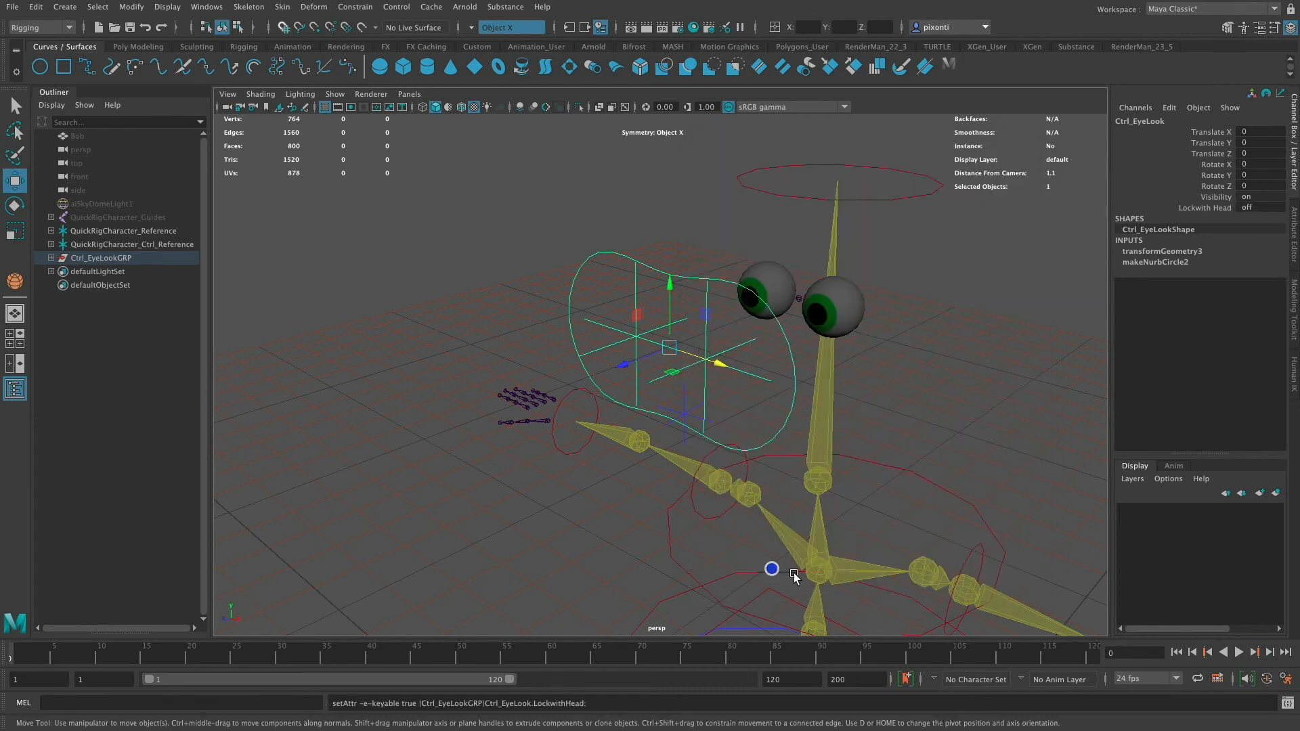
- Toggle the new Lock with Head attribute between 1 and 0, leaving it set to on
{"action": "left_click", "coordinate": [1256, 207]}
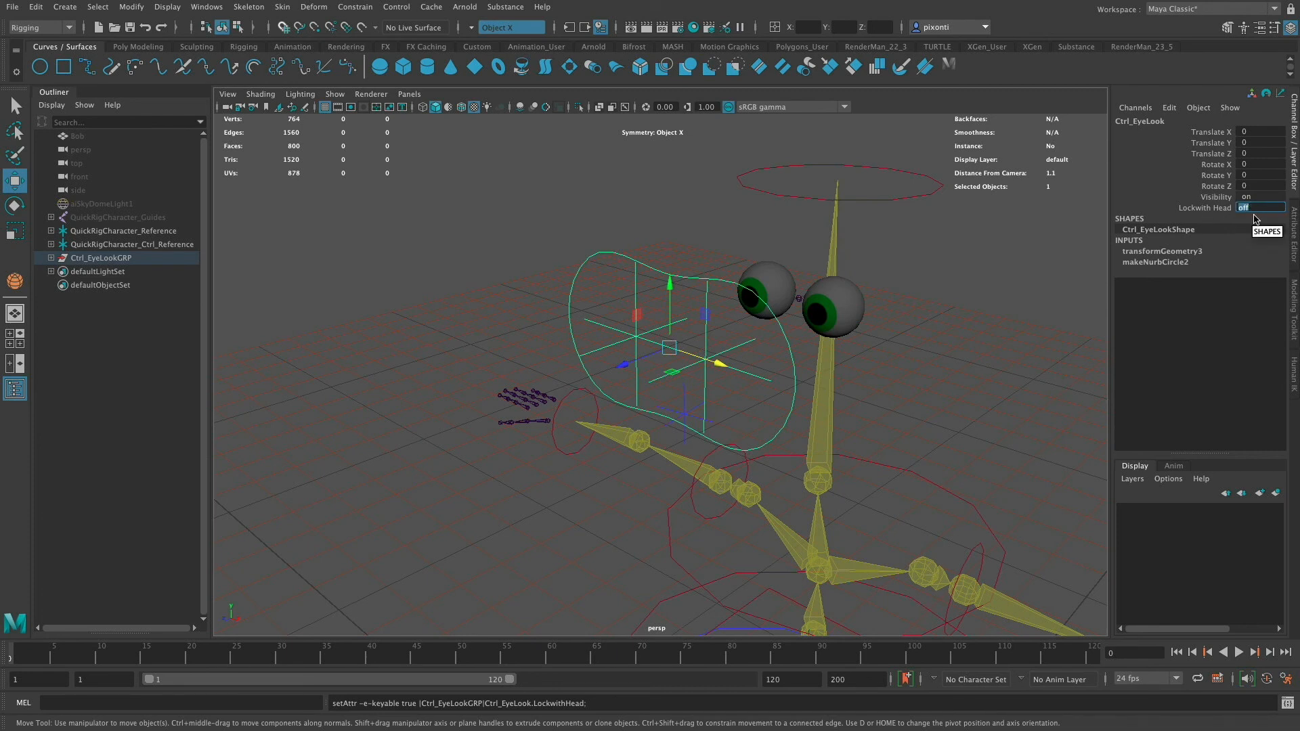
{"action": "type", "text": "1"}
{"action": "key", "text": "Return"}
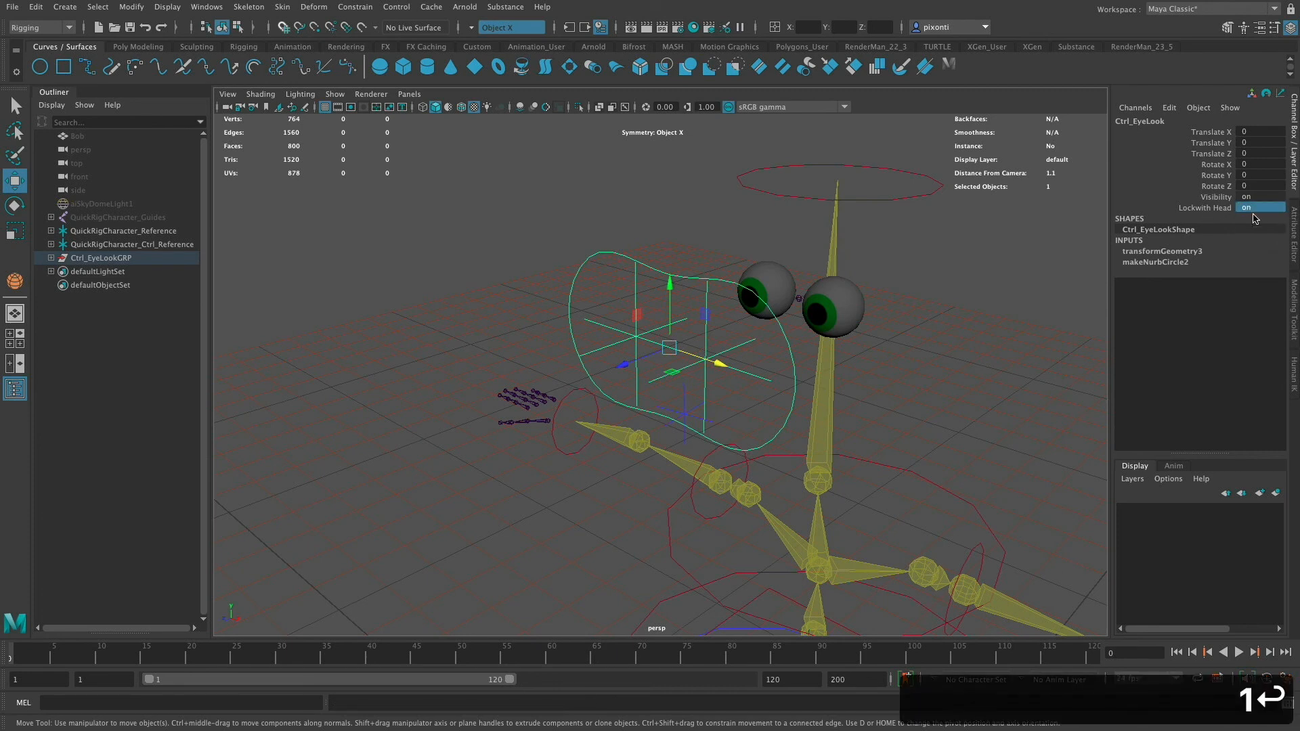
{"action": "left_click", "coordinate": [1257, 207]}
{"action": "type", "text": "0"}
{"action": "key", "text": "Return"}
{"action": "left_click", "coordinate": [1257, 208]}
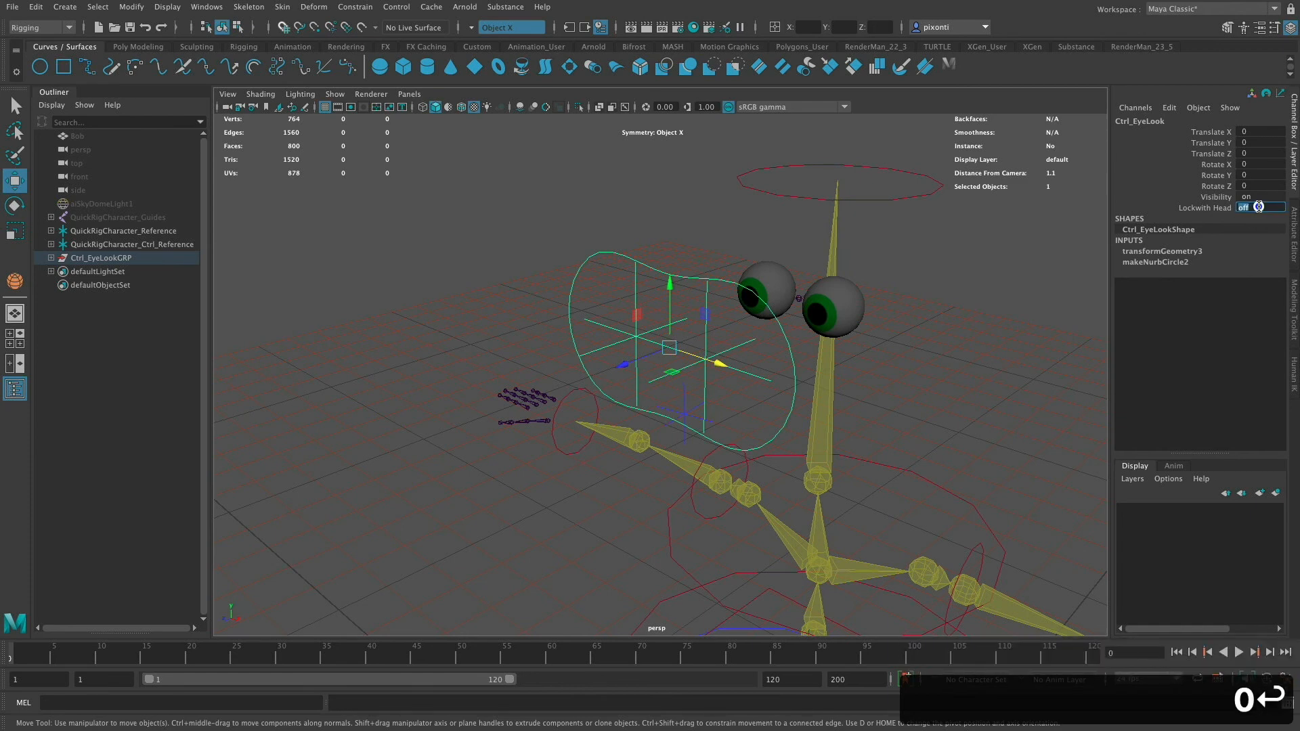
{"action": "type", "text": "on"}
{"action": "key", "text": "Return"}
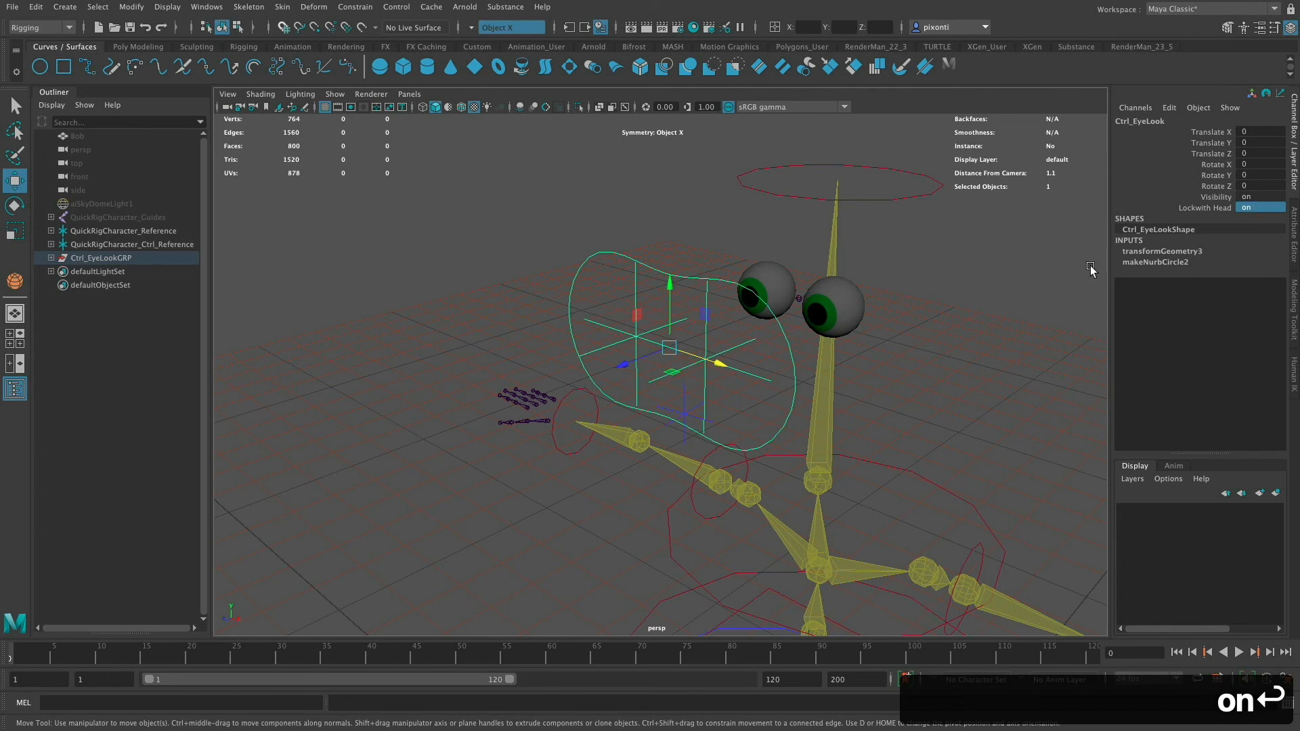
- Edit the Lock with Head attribute so its nice name reads "Lock with Head"
{"action": "left_click", "coordinate": [1217, 208]}
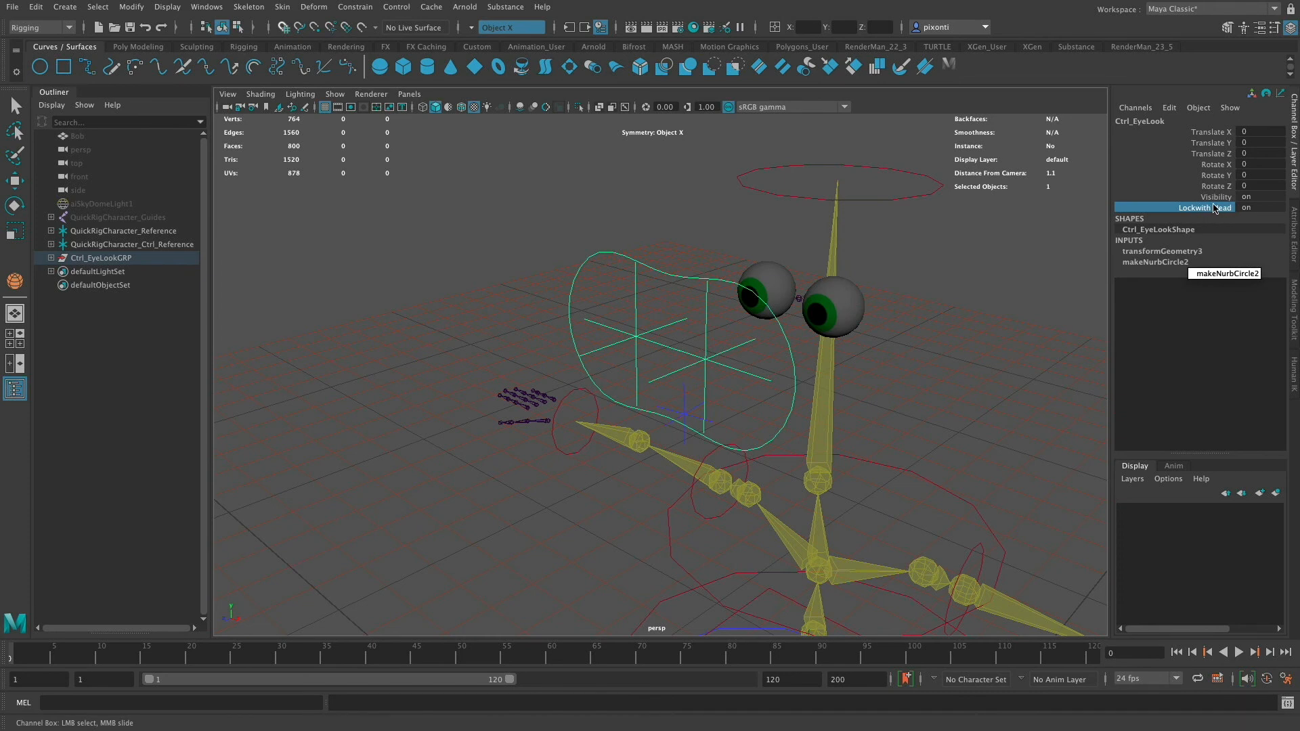
{"action": "left_click", "coordinate": [1173, 108]}
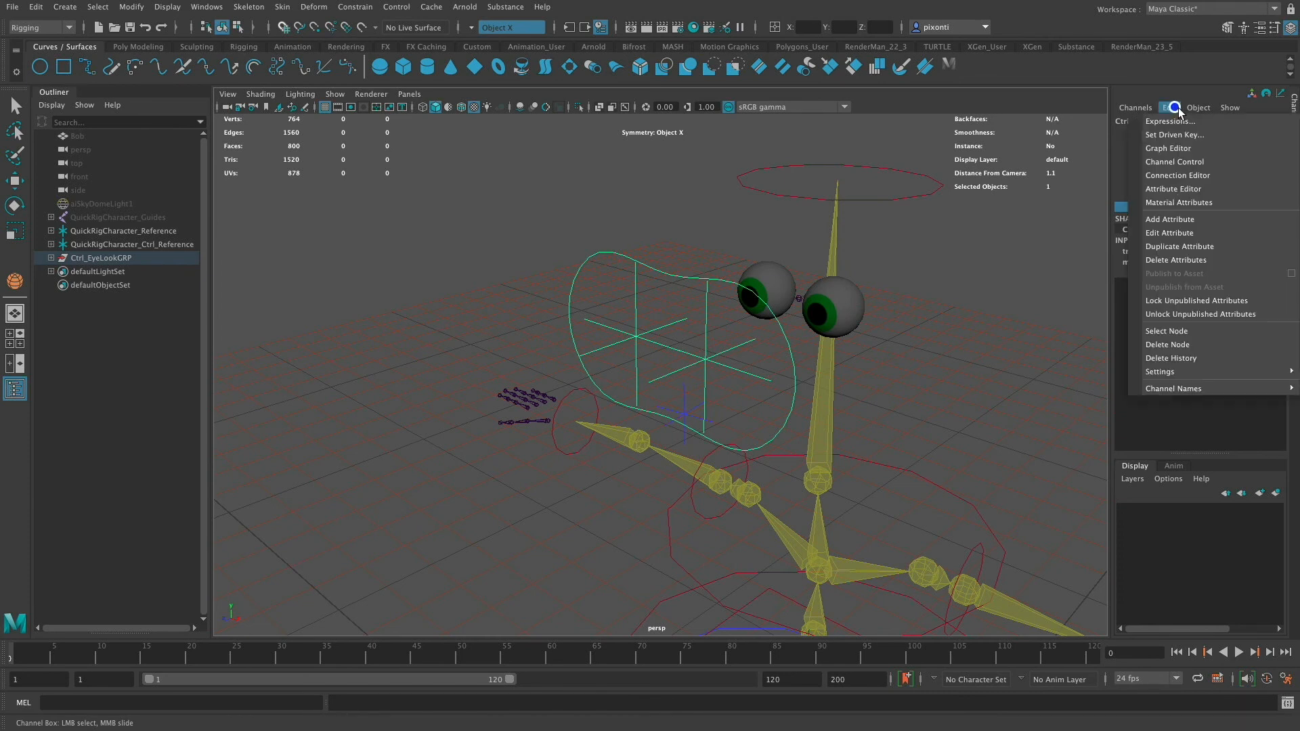
{"action": "left_click", "coordinate": [1177, 235]}
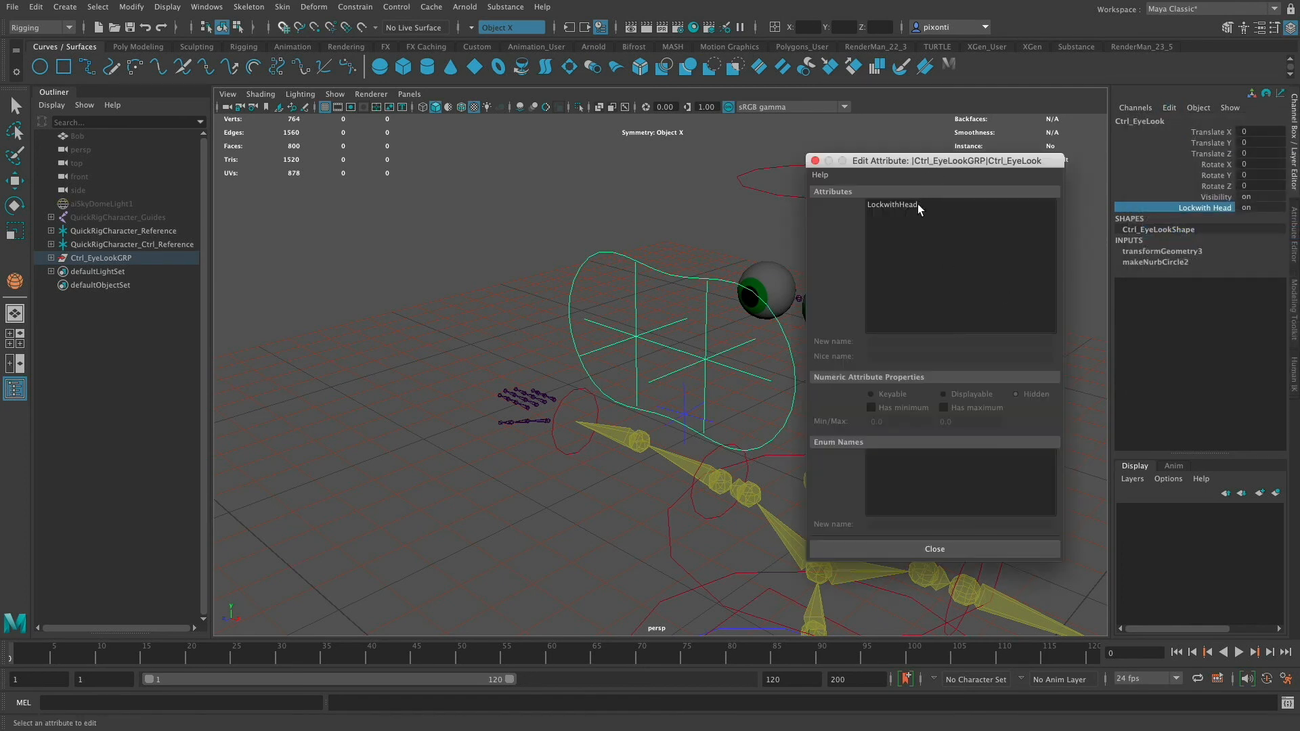
{"action": "left_click", "coordinate": [916, 204]}
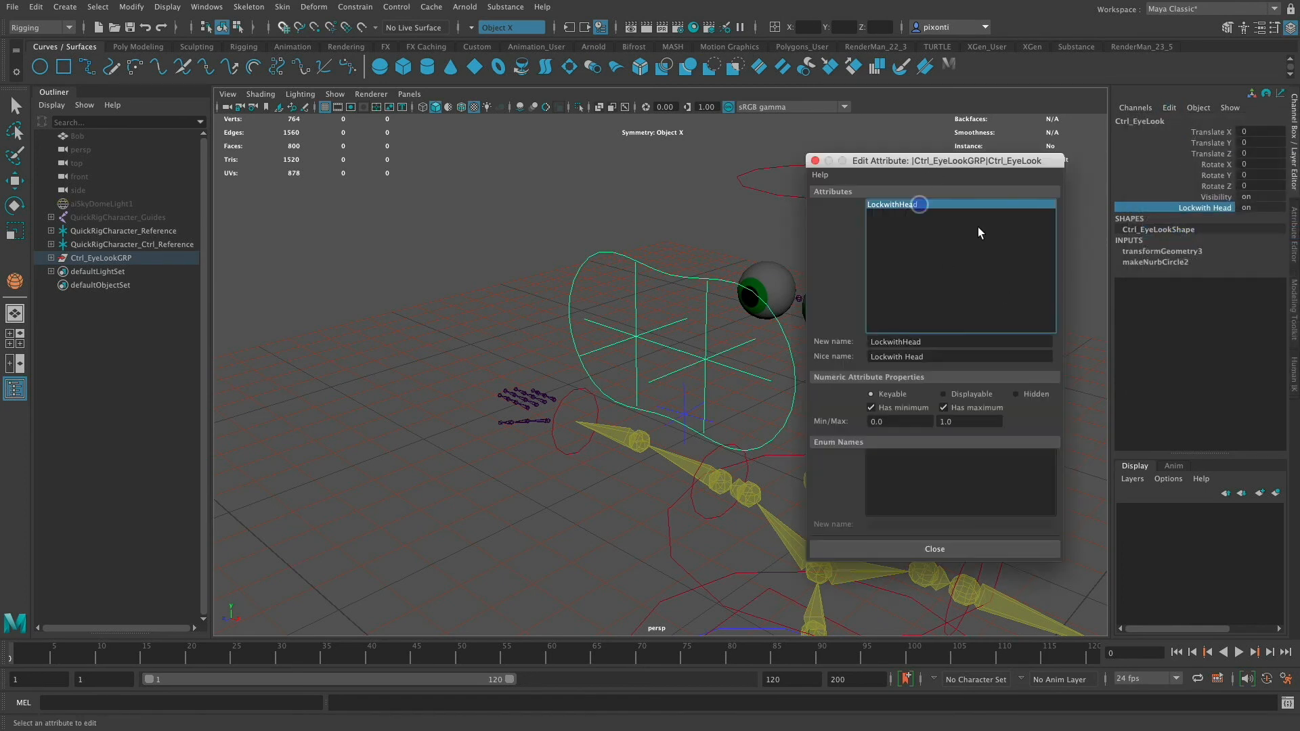
{"action": "left_click", "coordinate": [885, 356]}
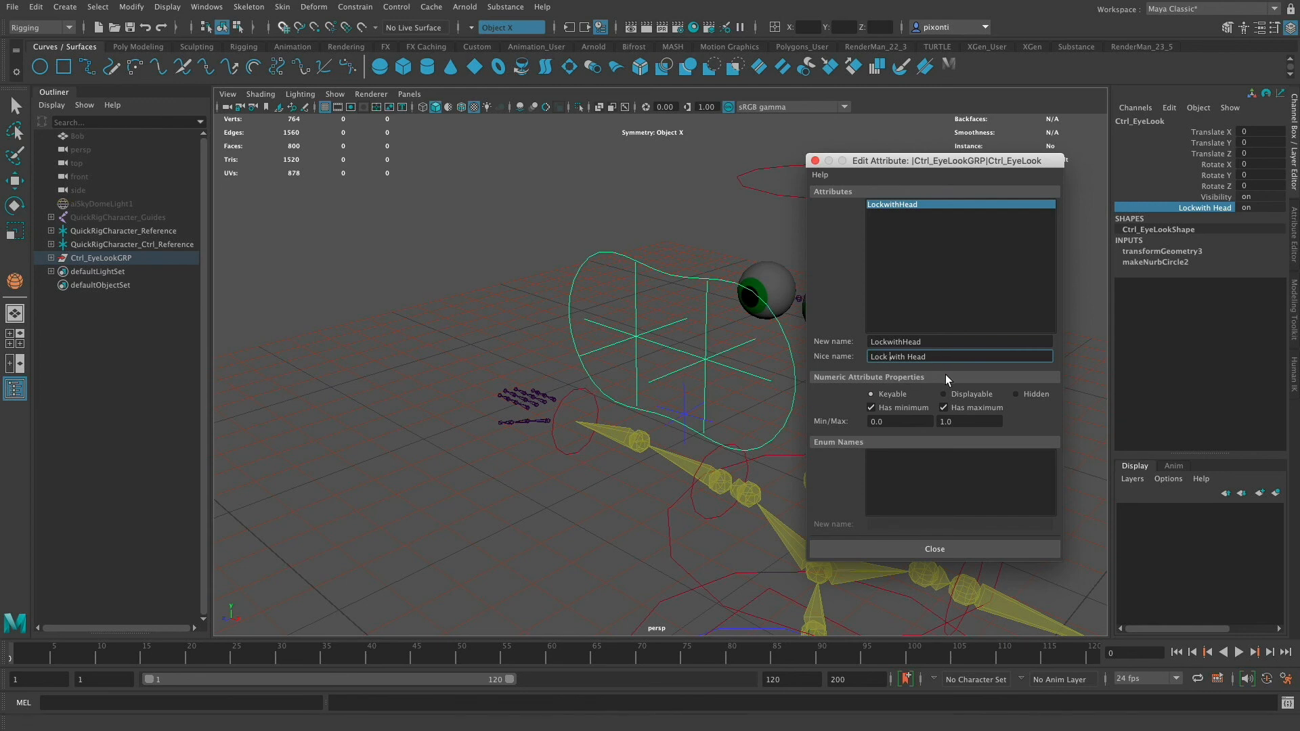
{"action": "left_click", "coordinate": [956, 547]}
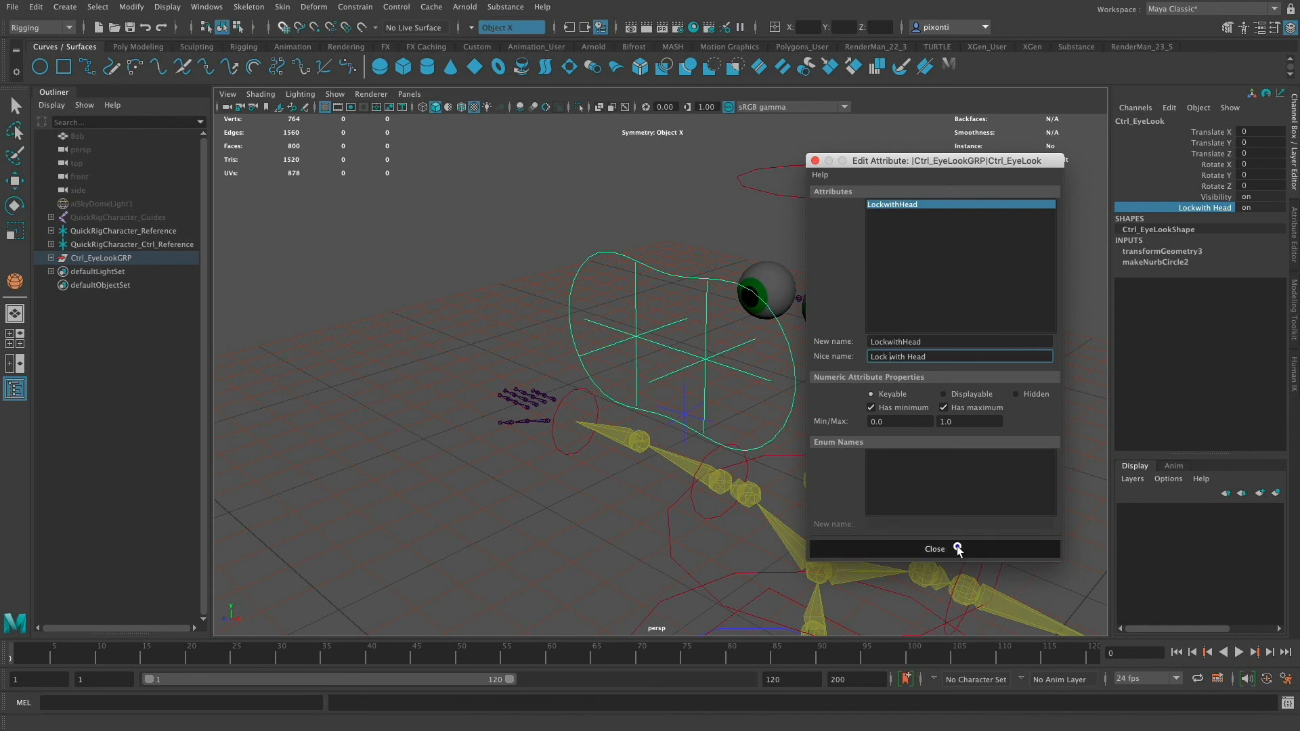
- Open Set Driven Key and load Ctrl_EyeLook's Lock with Head attribute as the driver
{"action": "left_click", "coordinate": [1170, 110]}
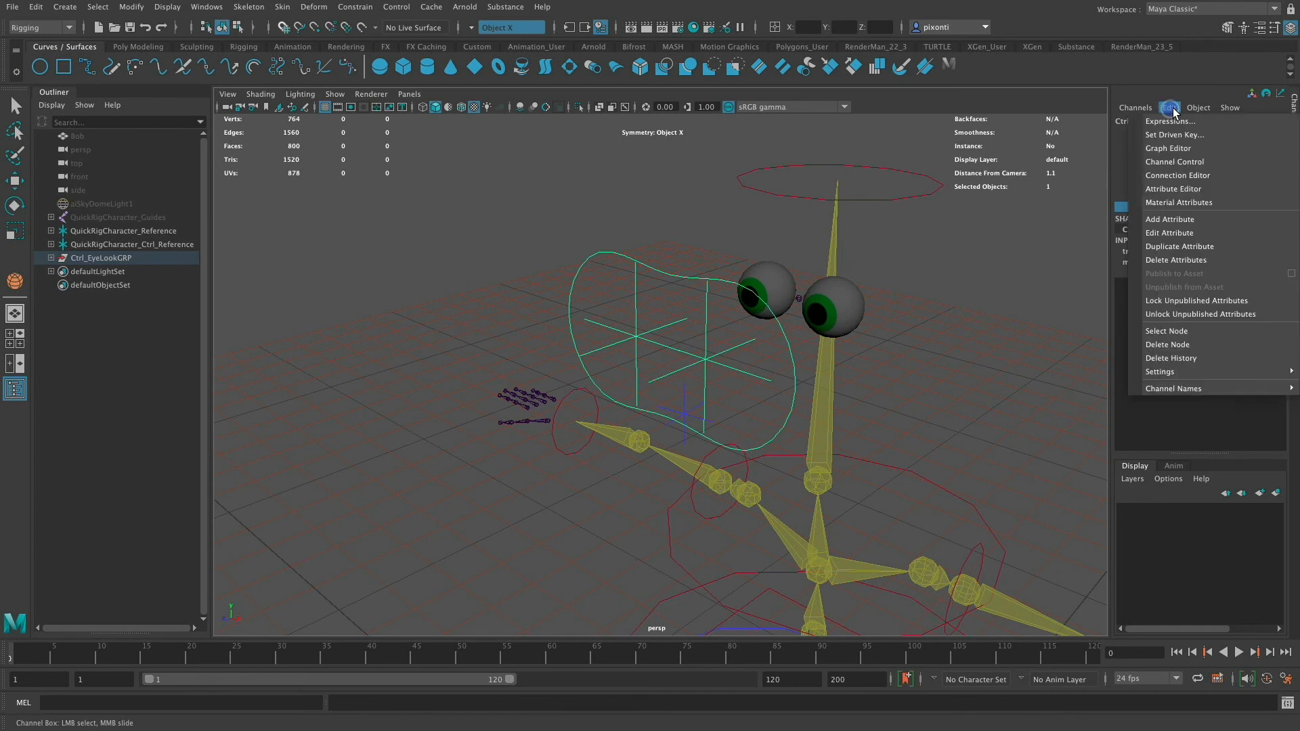
{"action": "left_click", "coordinate": [1197, 138]}
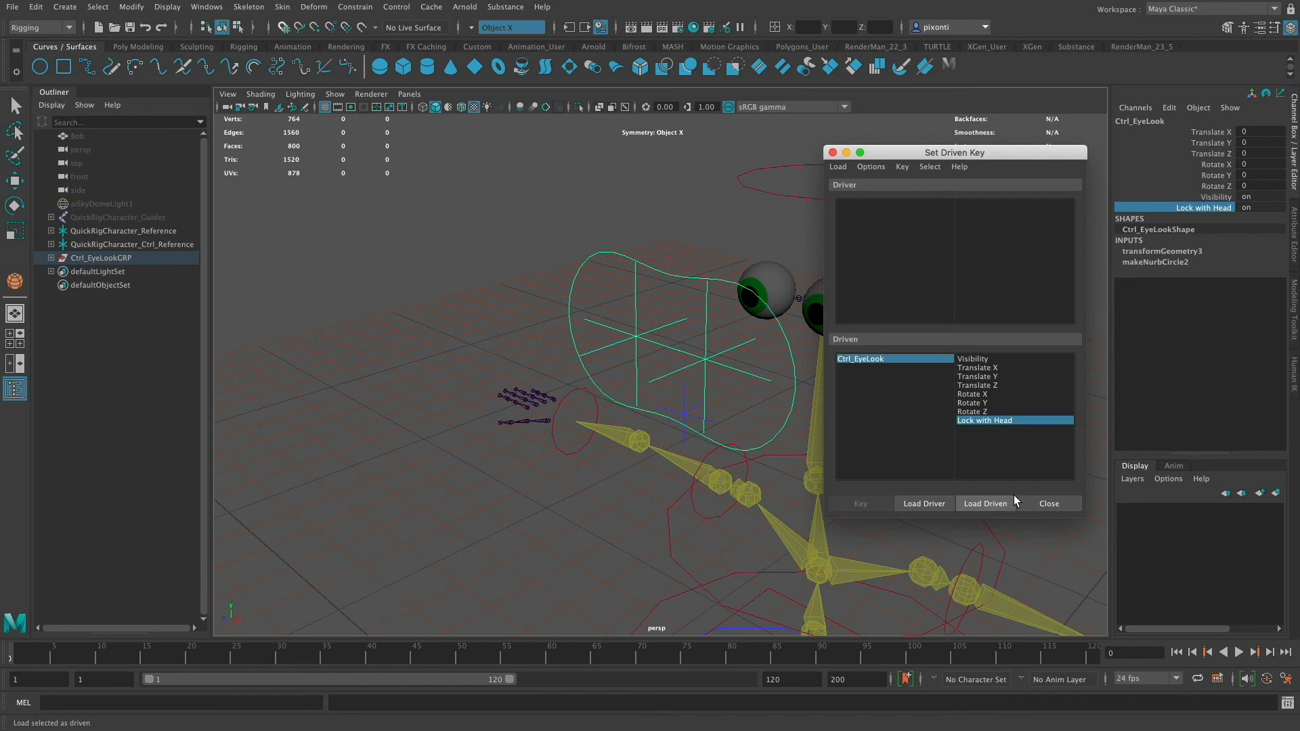
{"action": "left_click", "coordinate": [942, 505]}
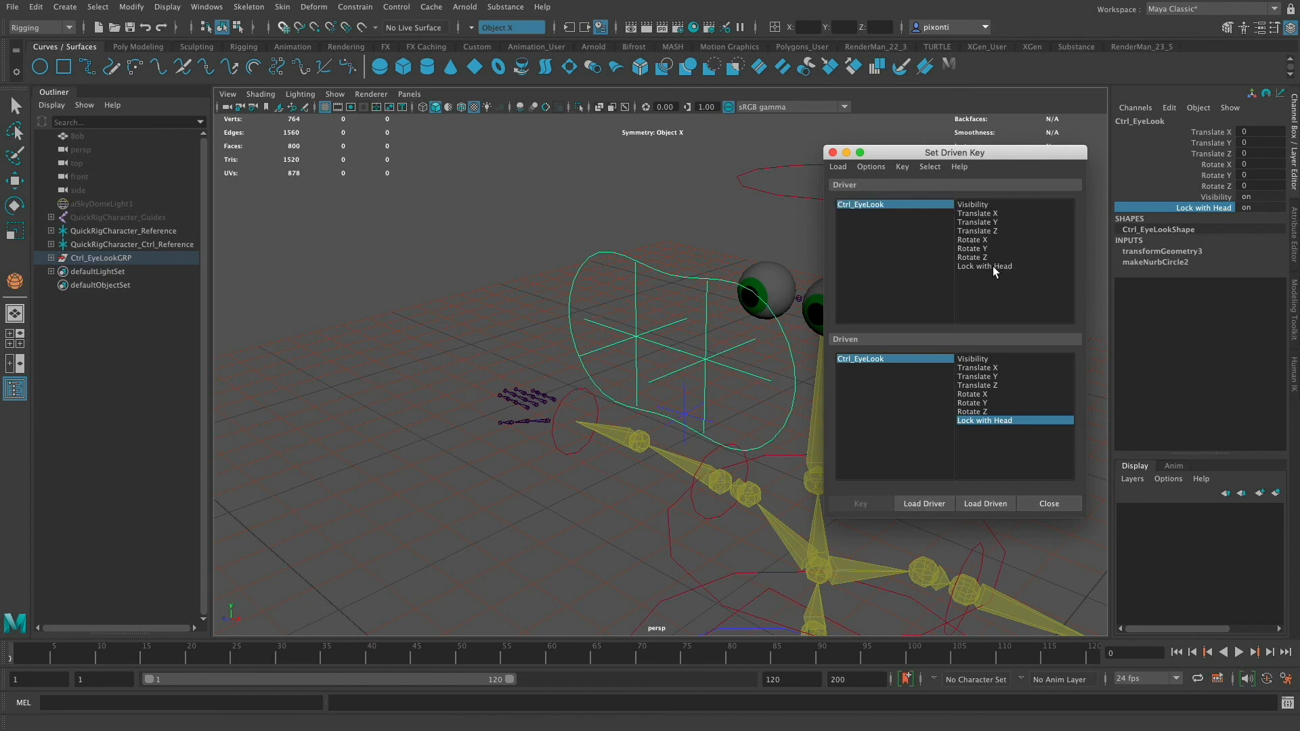
{"action": "left_click", "coordinate": [994, 267]}
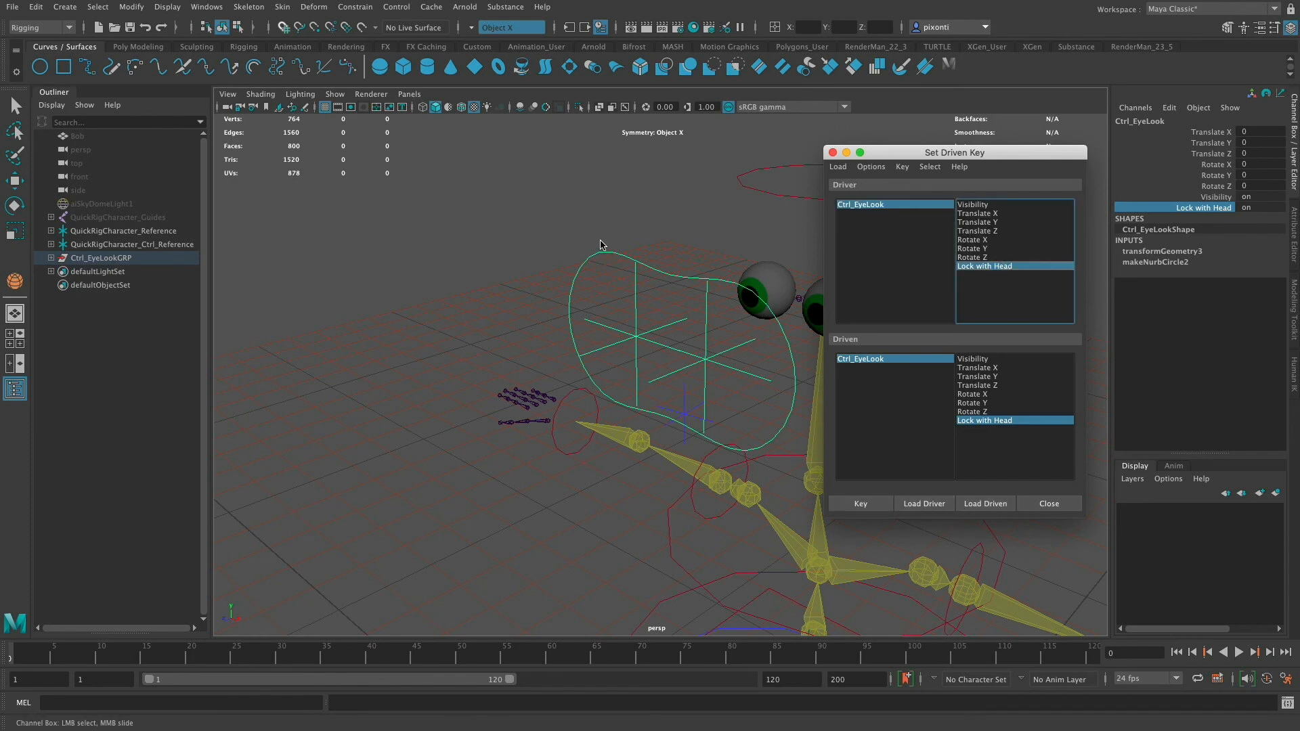
- Load Ctrl_EyeLookGRP into the Set Driven Key driven list
{"action": "left_click_drag", "start_coordinate": [591, 241], "coordinate": [600, 268]}
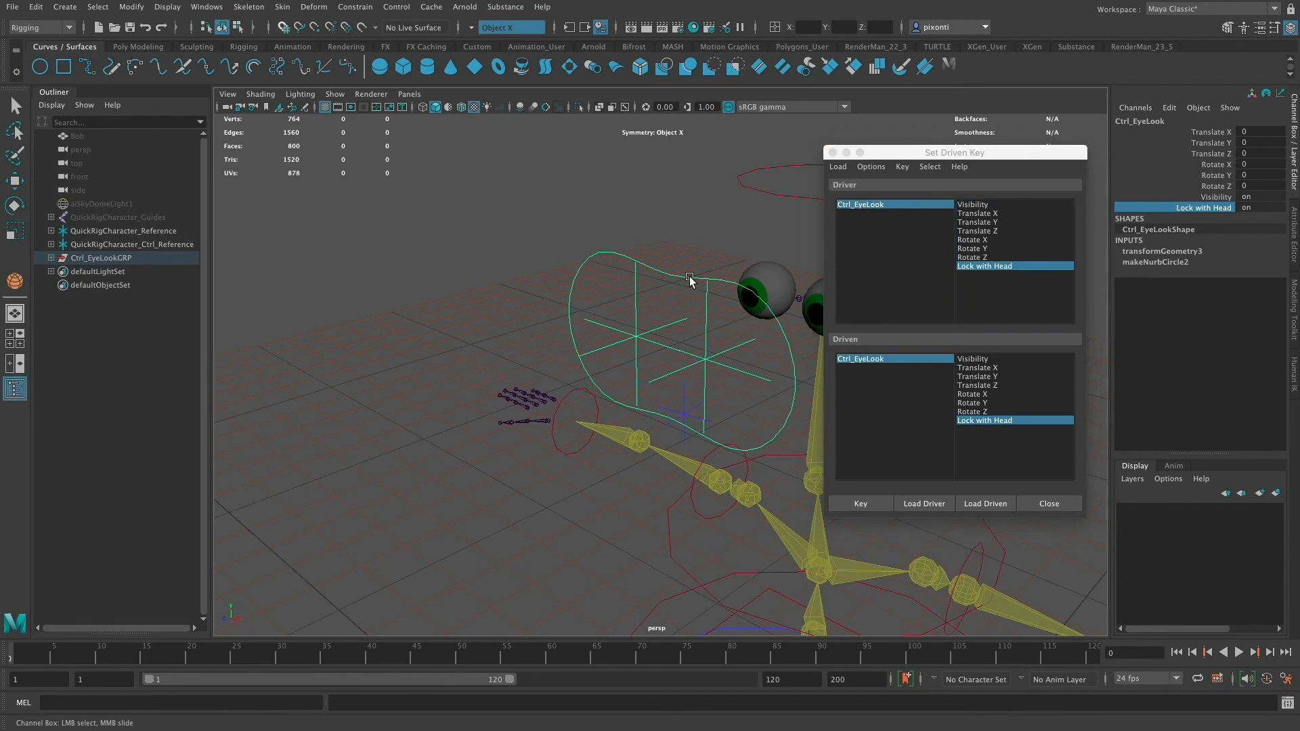
{"action": "key", "text": "w"}
{"action": "key", "text": "Up"}
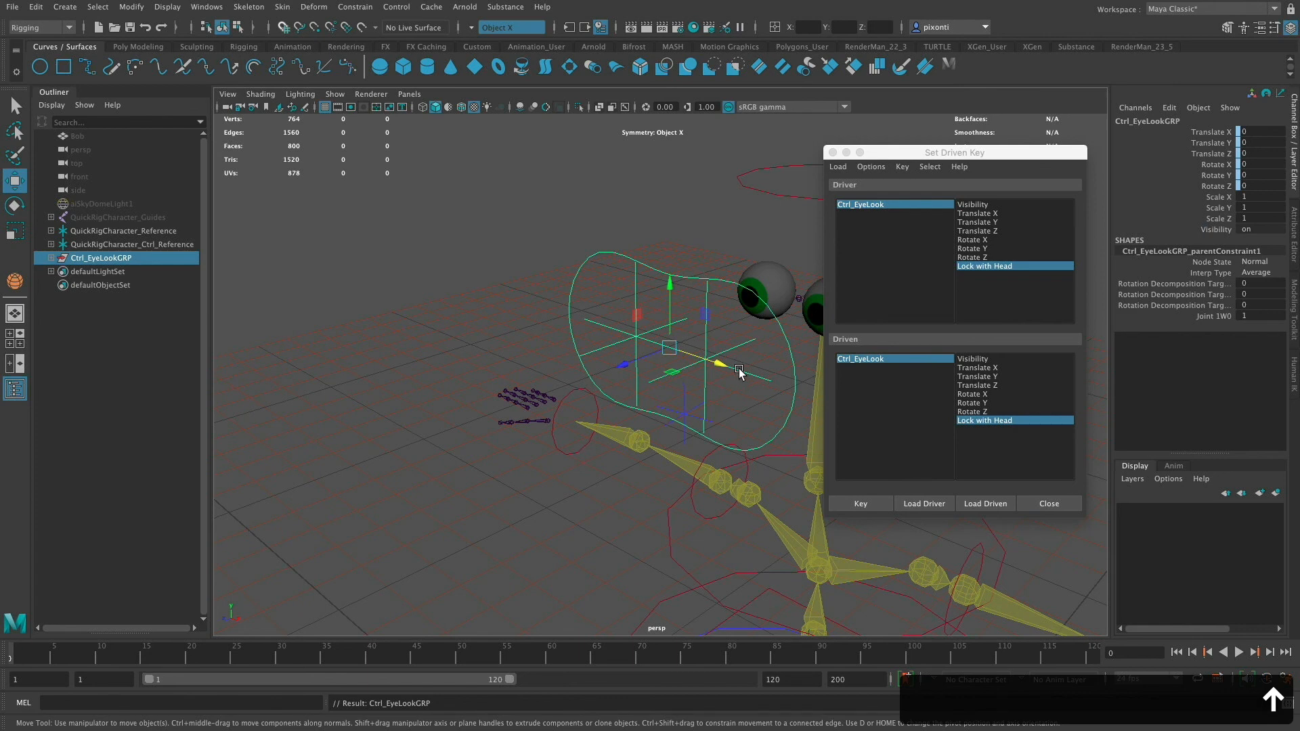
{"action": "left_click", "coordinate": [1211, 318]}
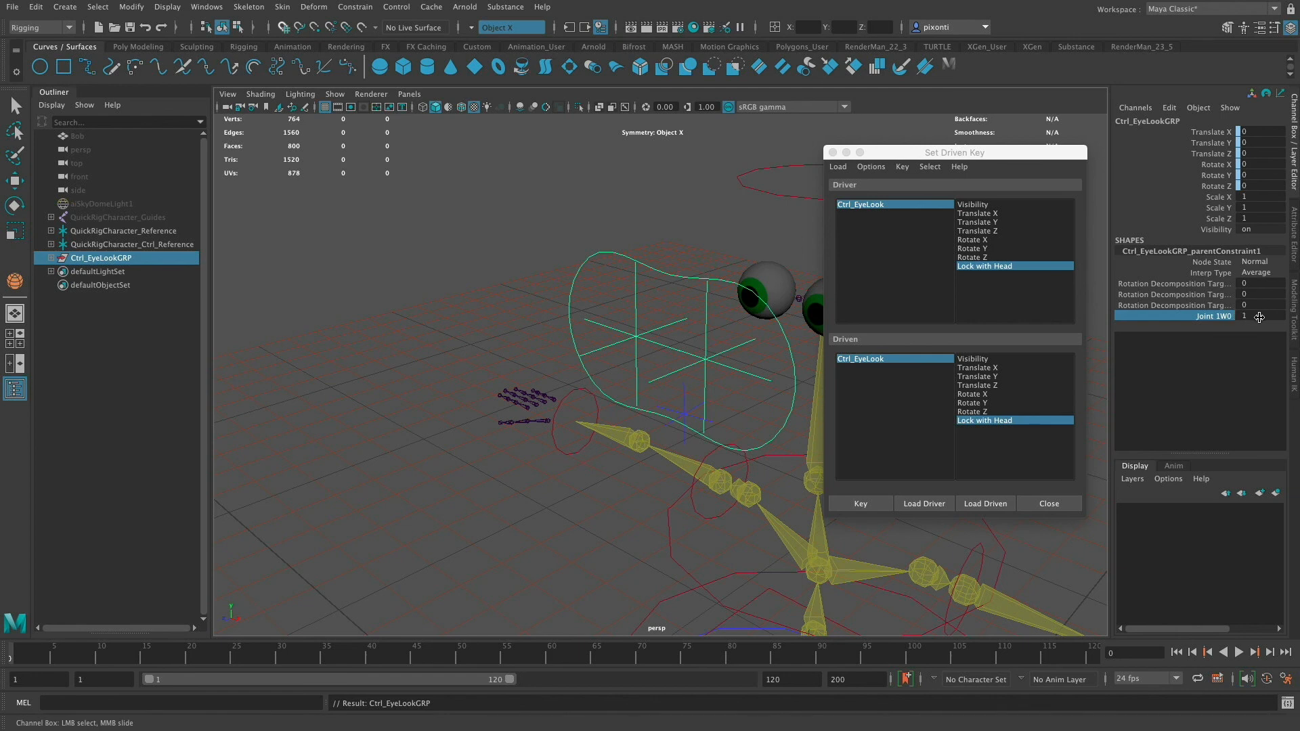
{"action": "left_click", "coordinate": [993, 503]}
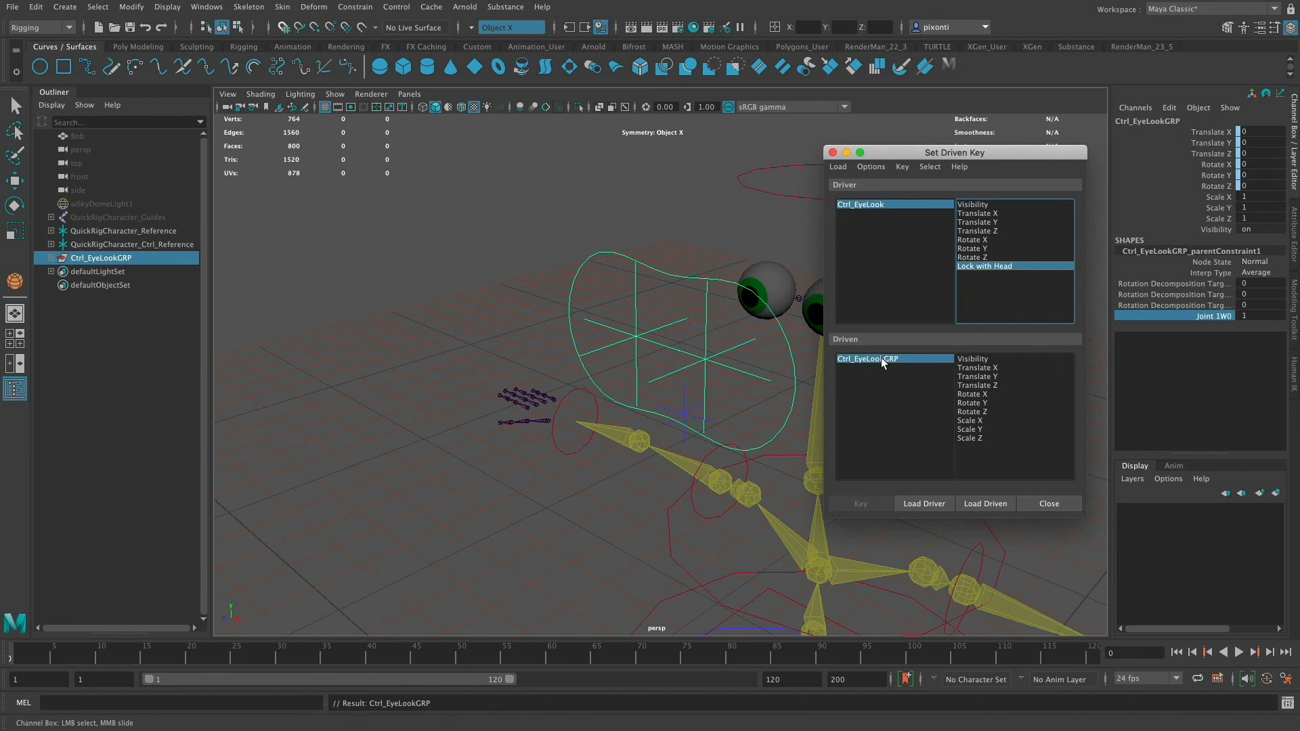
- Load Ctrl_EyeLookGRP's parent constraint as driven, choosing its Joint 1W0 attribute with Lock with Head as driver
{"action": "left_click", "coordinate": [52, 258]}
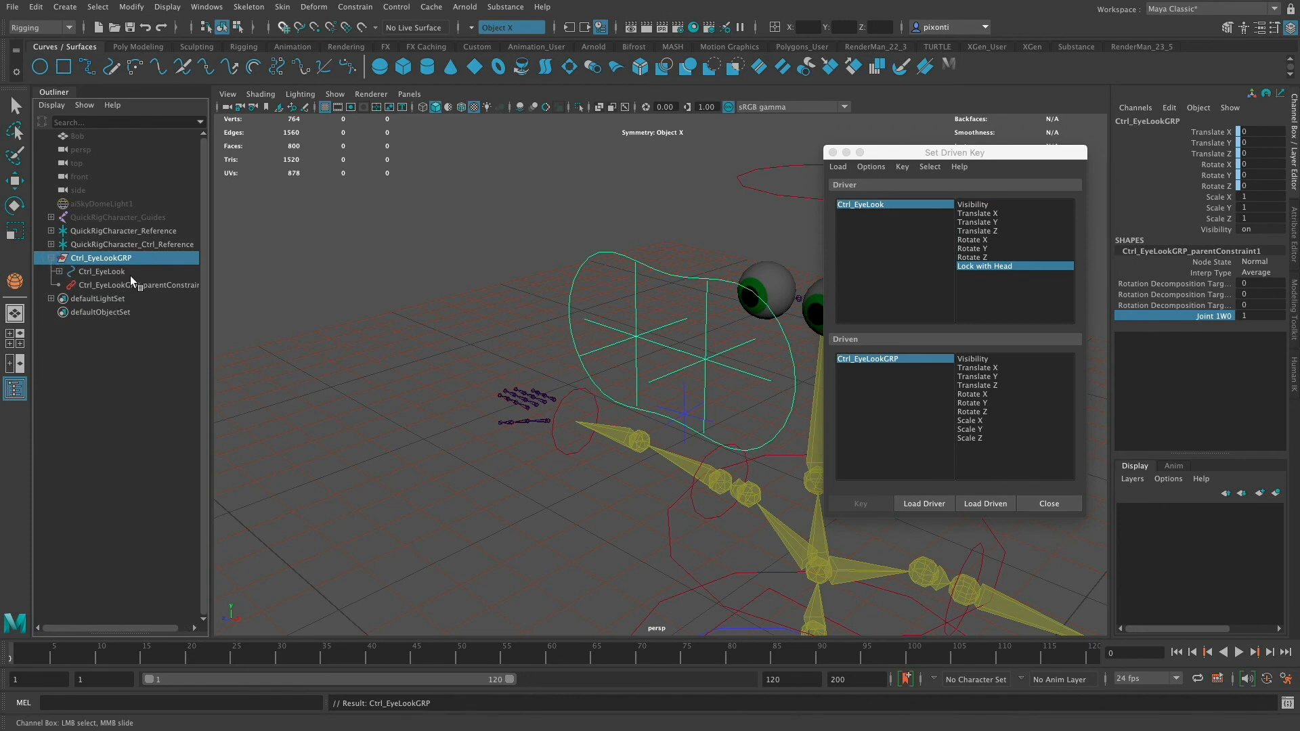
{"action": "left_click", "coordinate": [159, 284]}
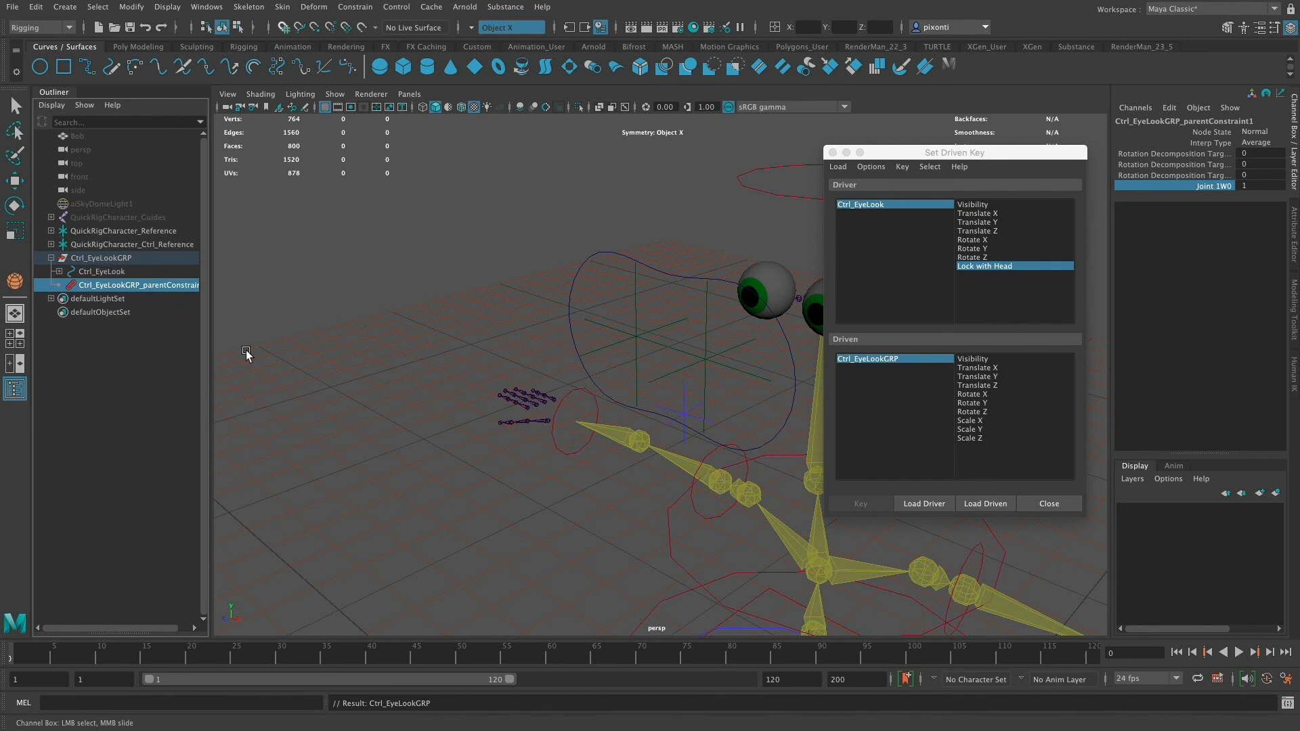
{"action": "left_click", "coordinate": [995, 509]}
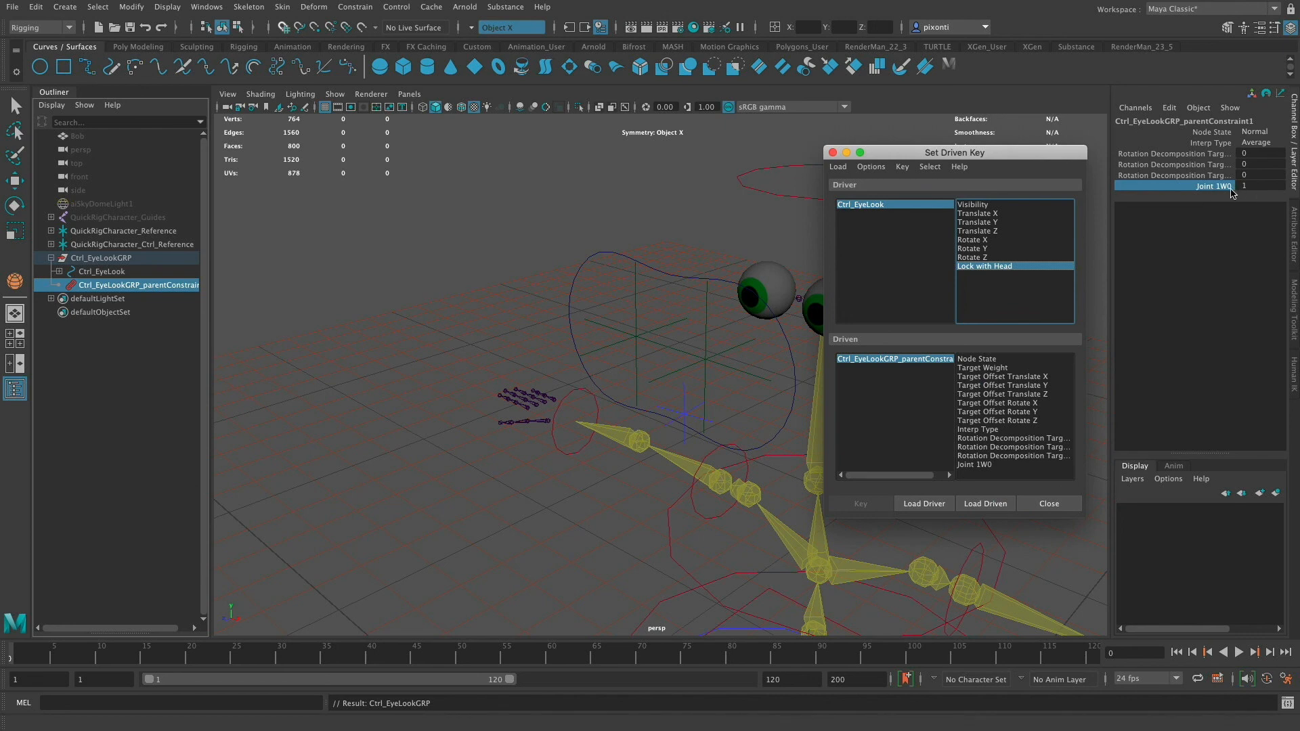
{"action": "left_click", "coordinate": [979, 466]}
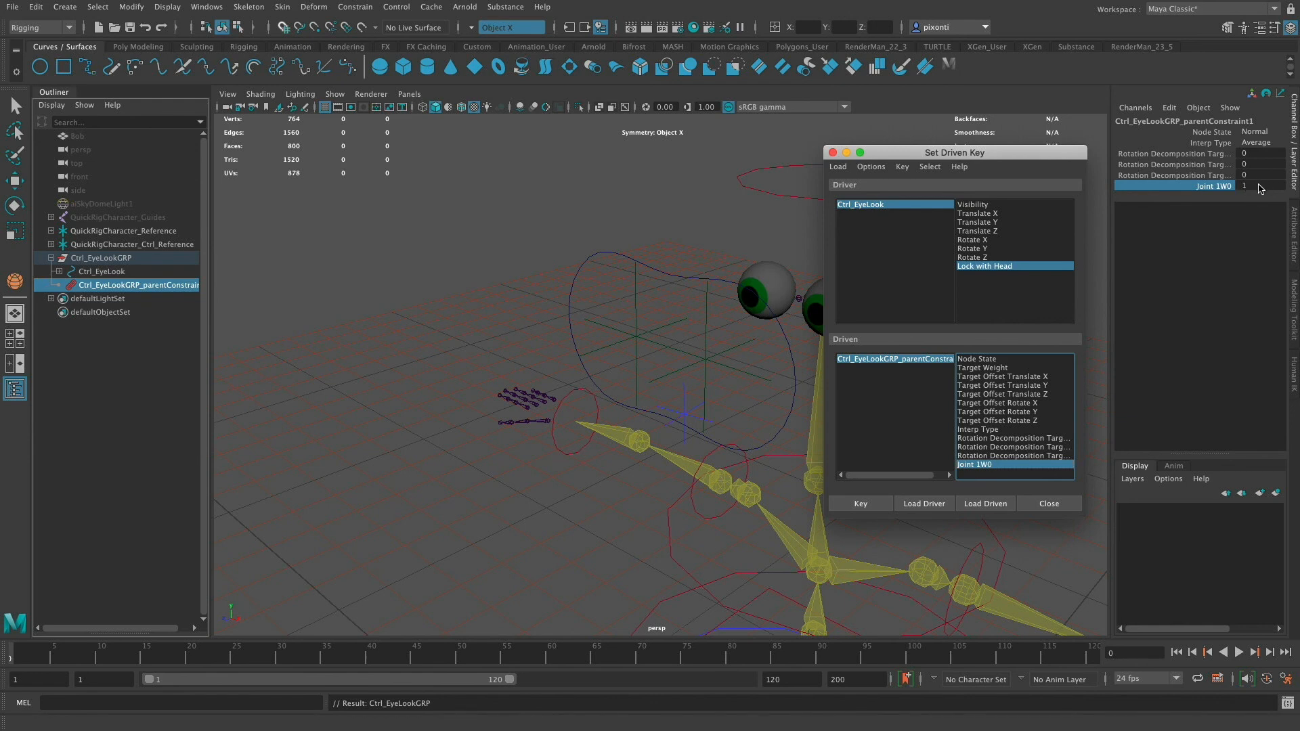
{"action": "left_click", "coordinate": [977, 266]}
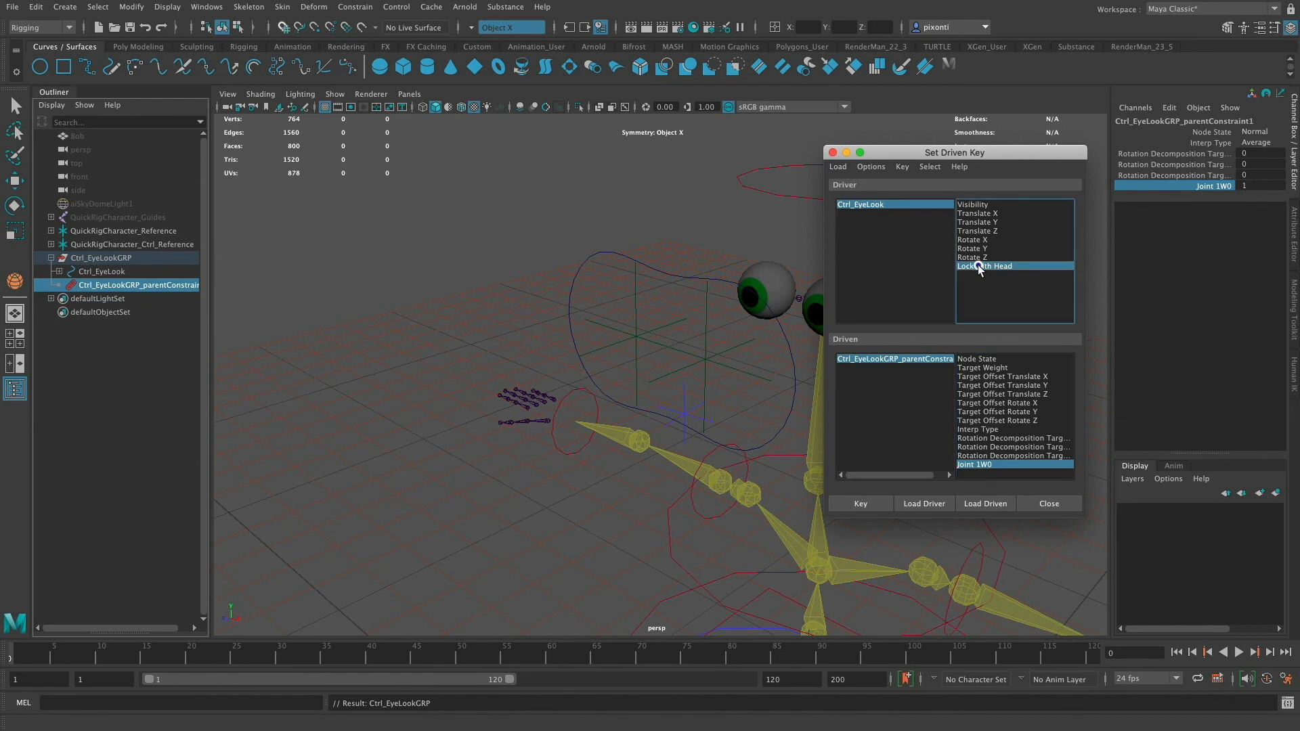
{"action": "left_click", "coordinate": [904, 205]}
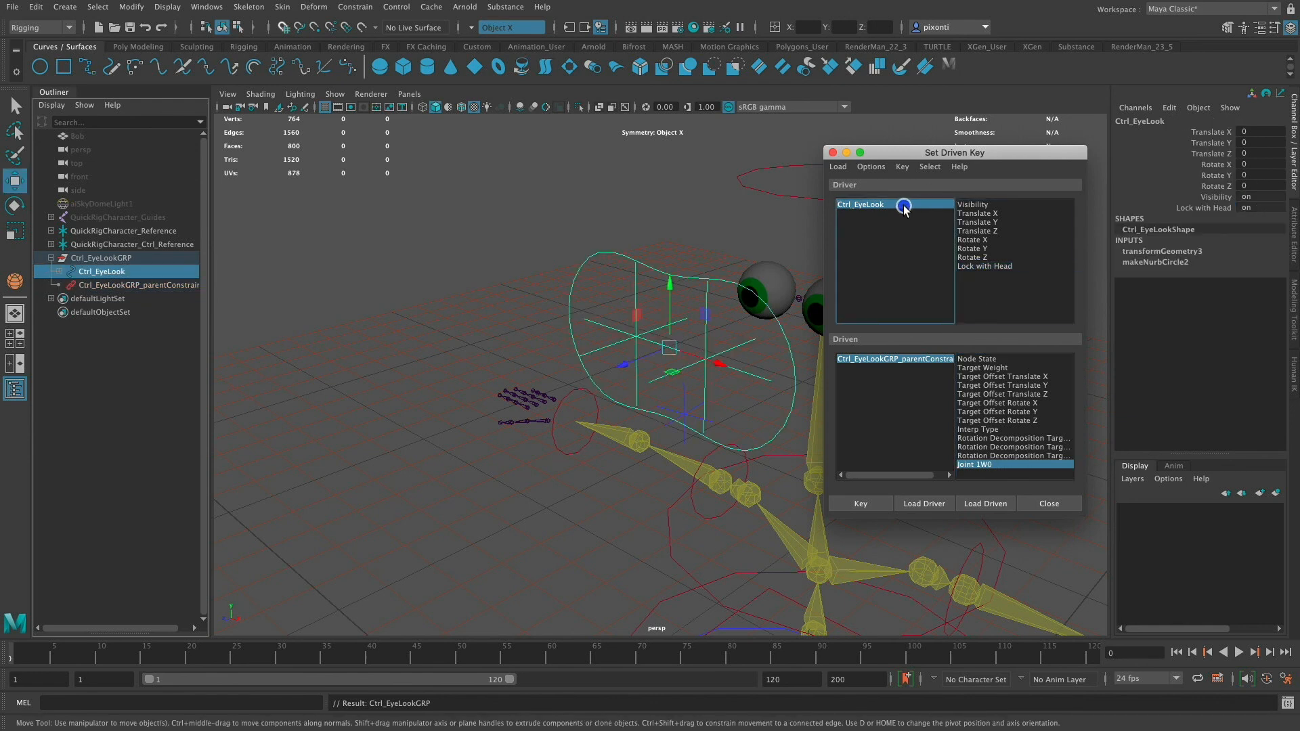
{"action": "left_click", "coordinate": [975, 266]}
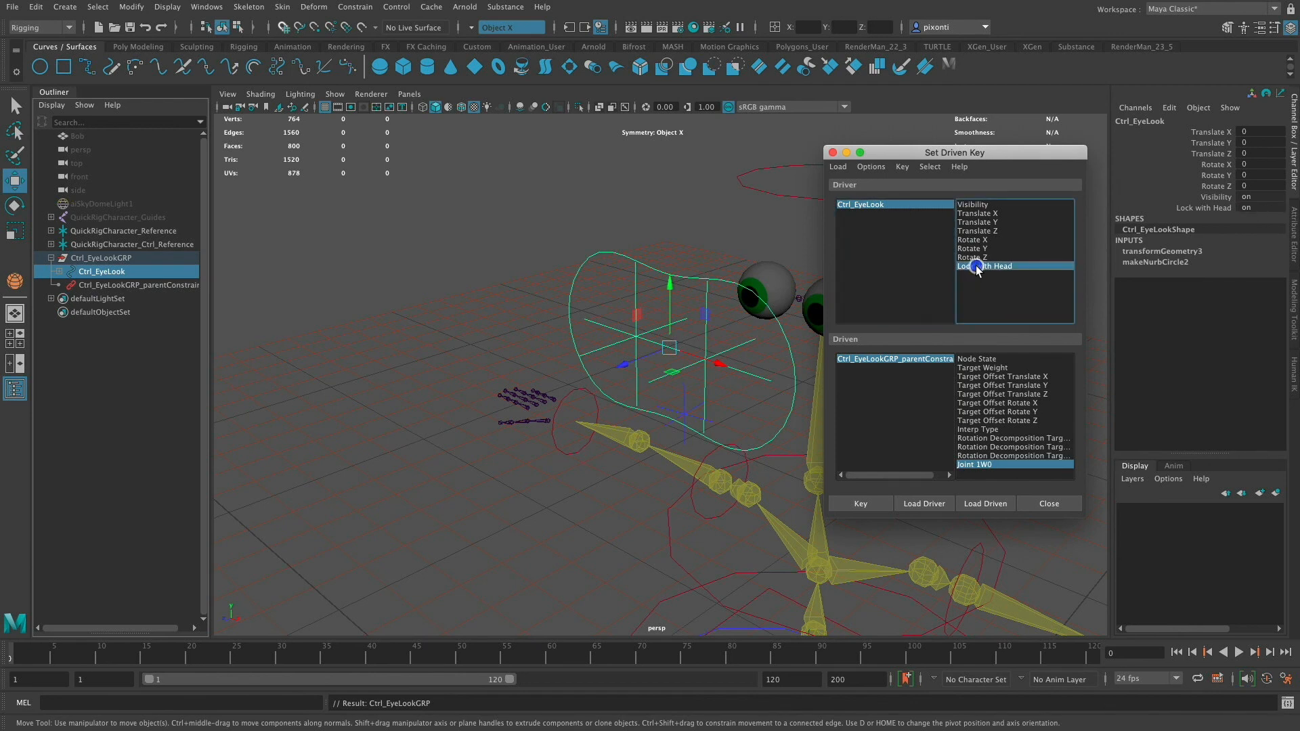
- Set a driven key with Lock with Head on and the parent constraint's Joint 1W0 weight at 1
{"action": "left_click", "coordinate": [899, 360]}
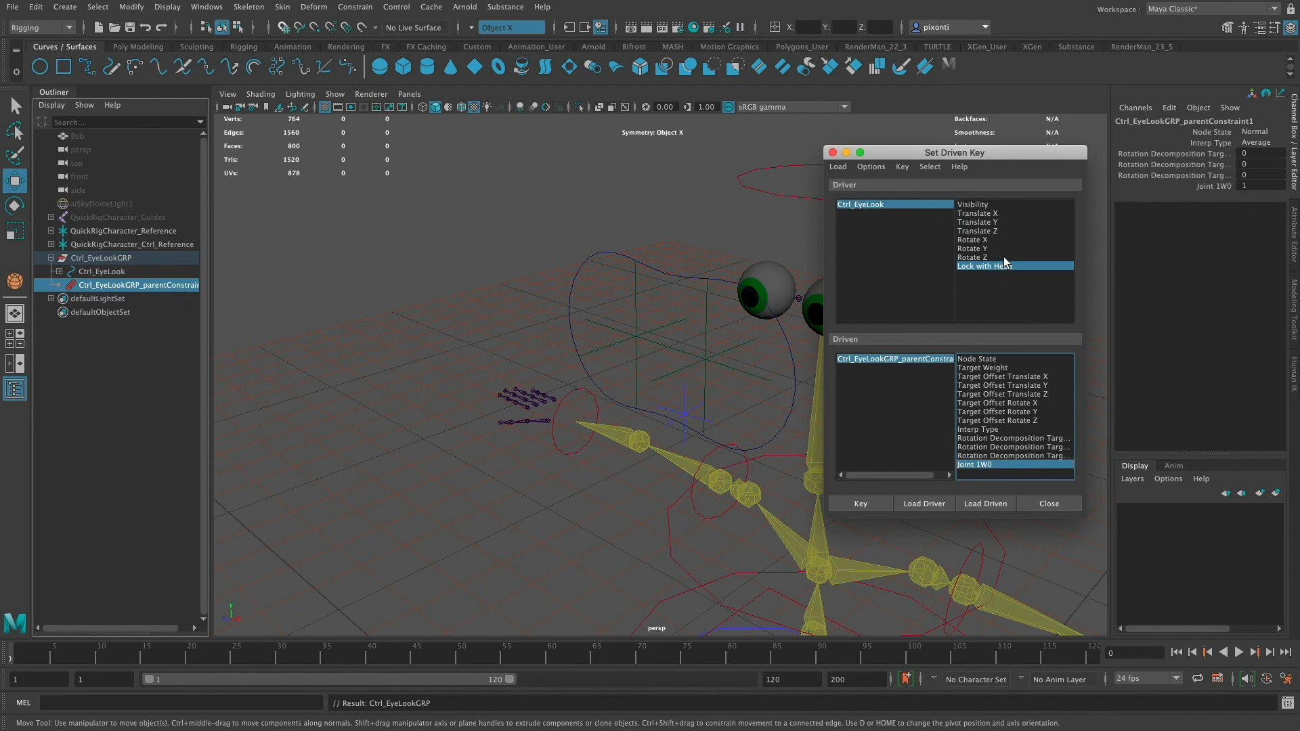
{"action": "left_click", "coordinate": [872, 503]}
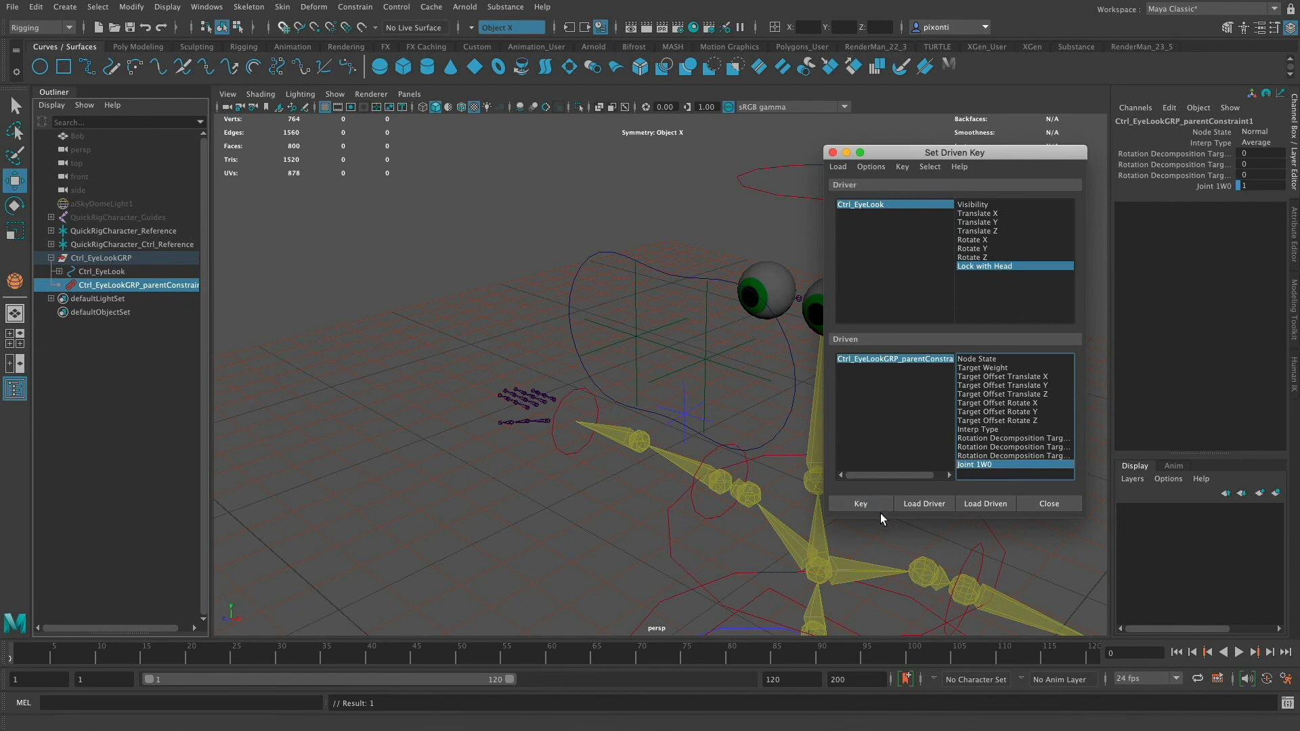
- Turn Lock with Head off on Ctrl_EyeLook and set the constraint's Joint 1W0 weight to 0
{"action": "left_click", "coordinate": [1256, 185]}
{"action": "type", "text": "0"}
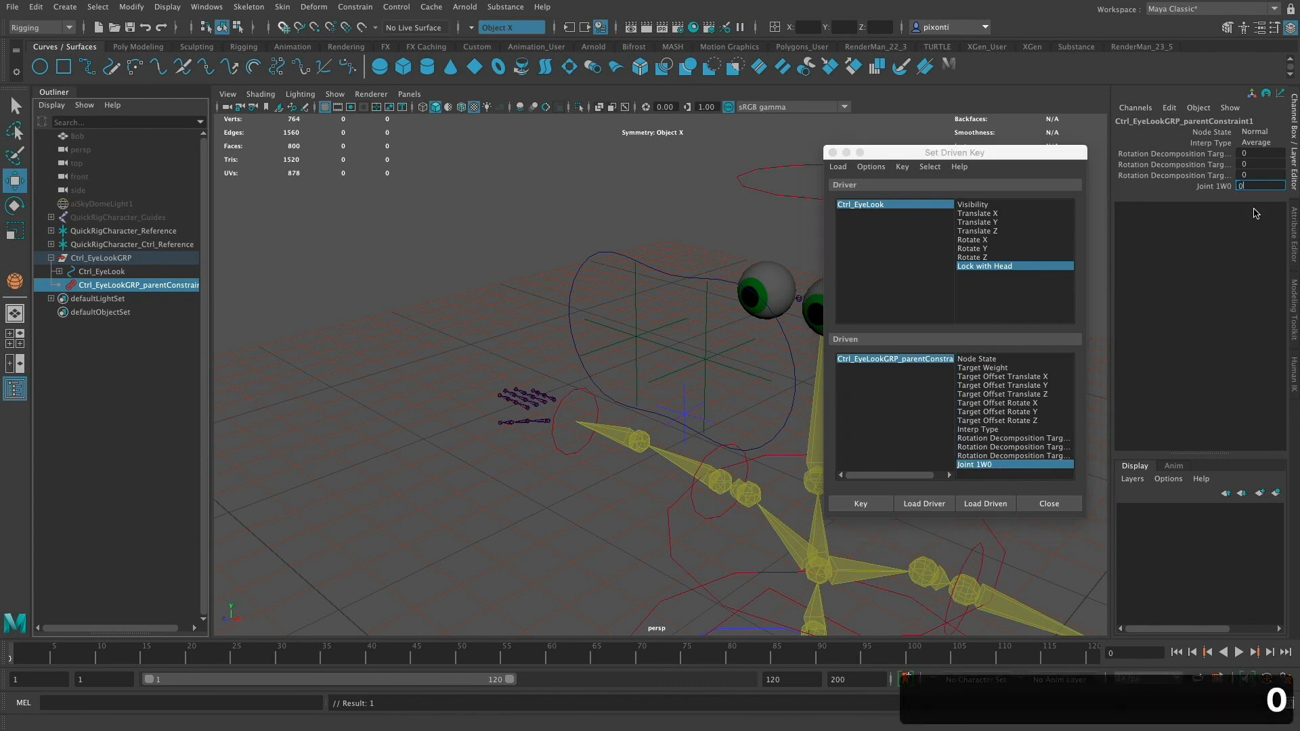
{"action": "key", "text": "Return"}
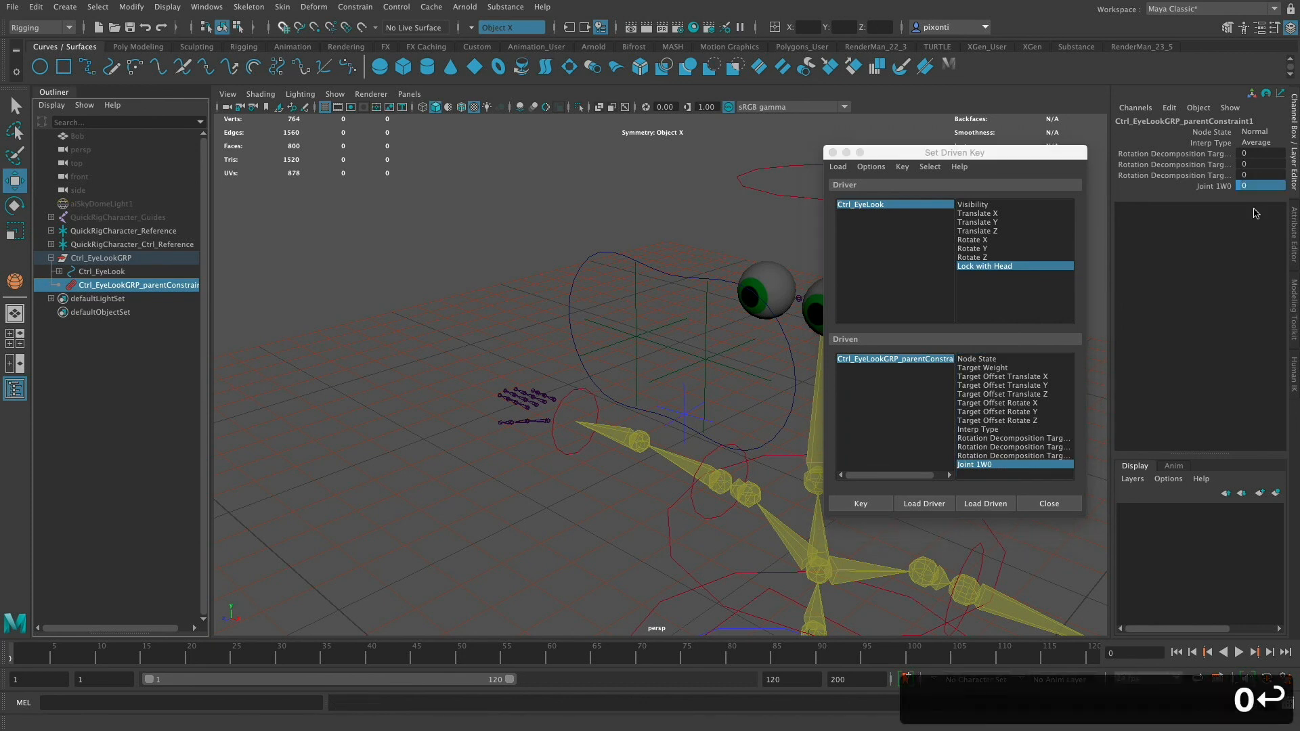
{"action": "left_click", "coordinate": [908, 205]}
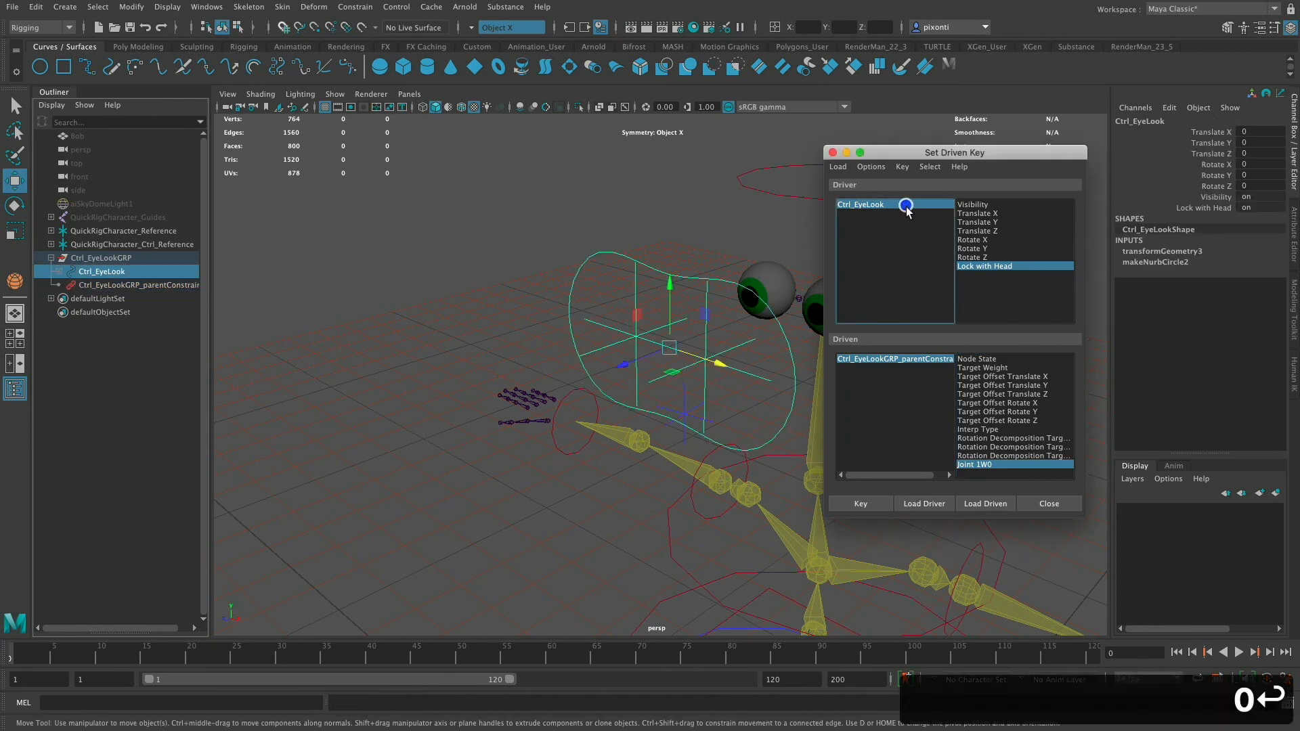
{"action": "double_click", "coordinate": [1254, 209]}
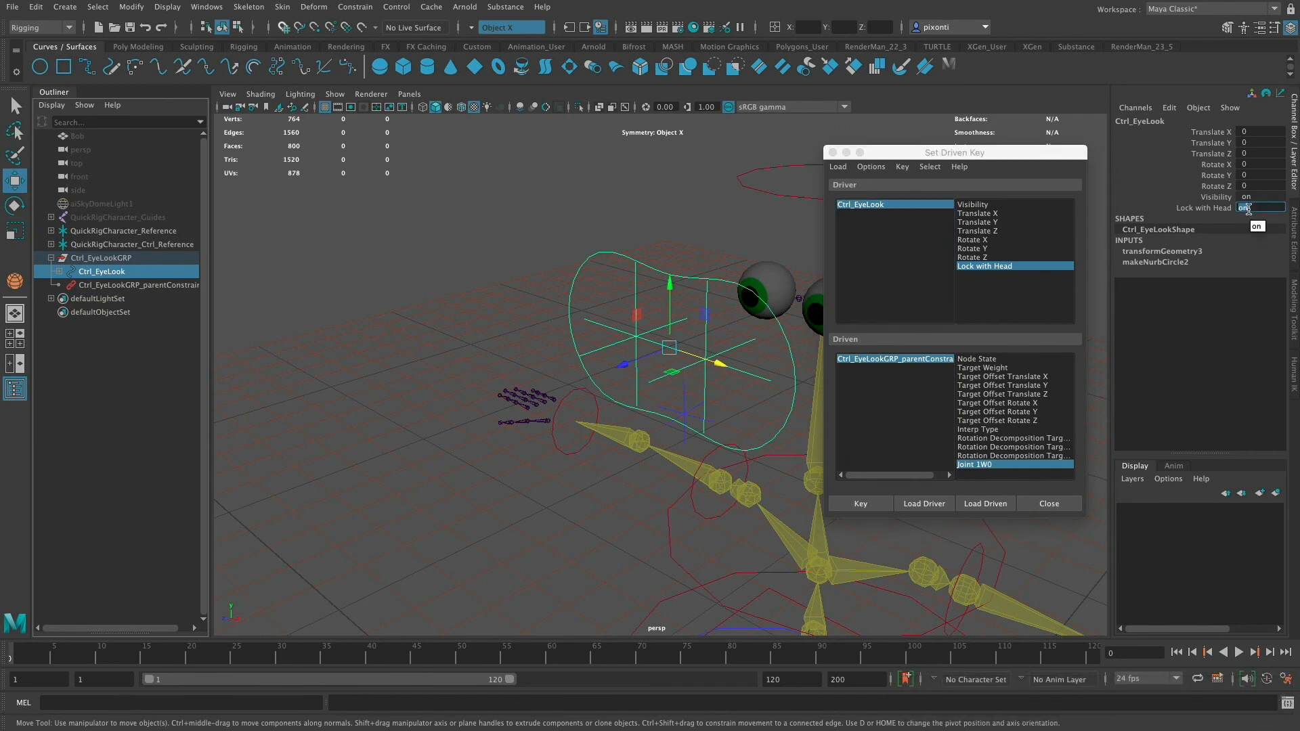
{"action": "type", "text": "0"}
{"action": "key", "text": "Return"}
{"action": "left_click", "coordinate": [911, 359]}
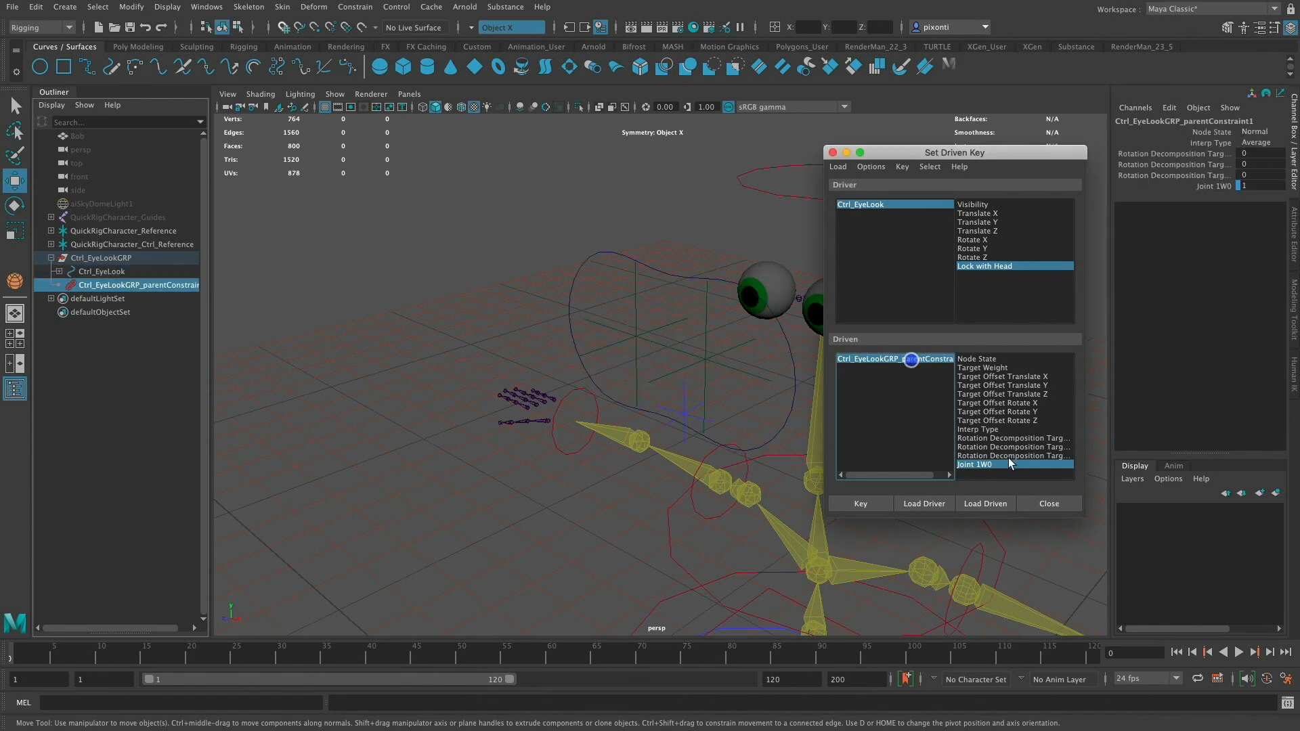
{"action": "left_click", "coordinate": [990, 466]}
{"action": "double_click", "coordinate": [1250, 186]}
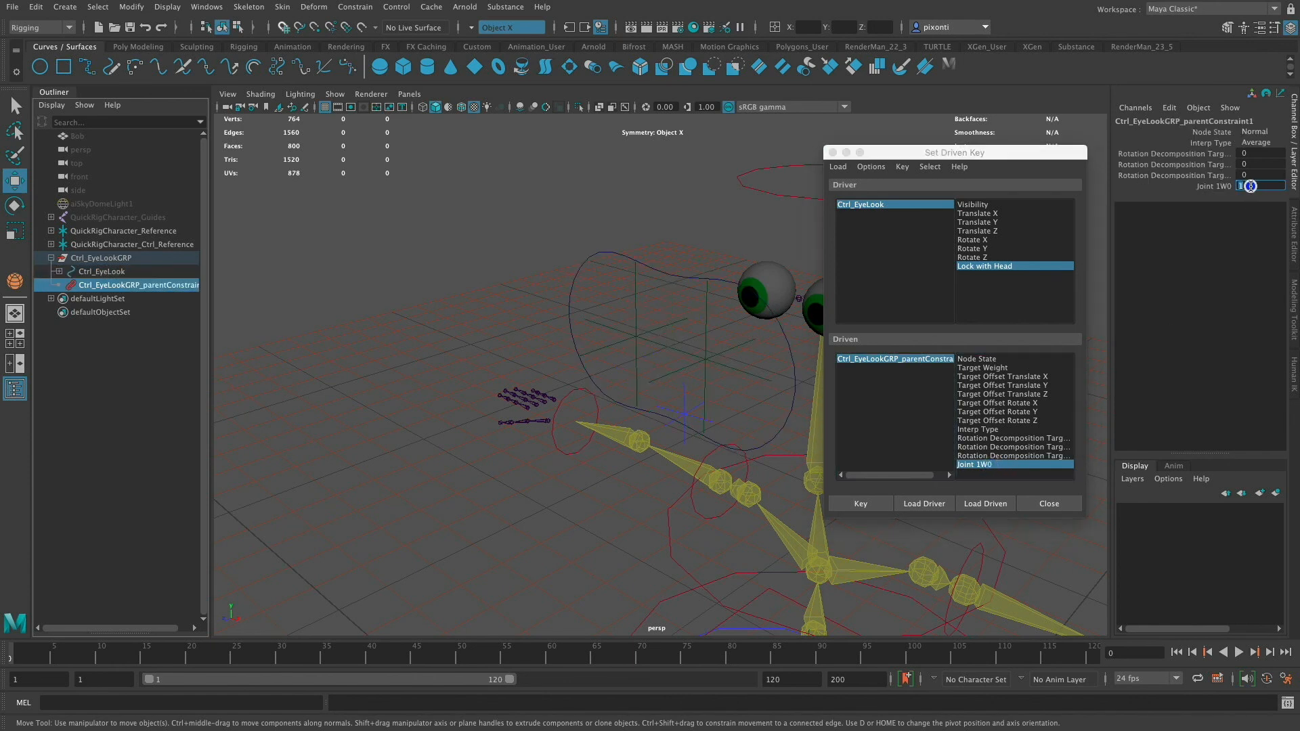
{"action": "type", "text": "0"}
{"action": "key", "text": "Return"}
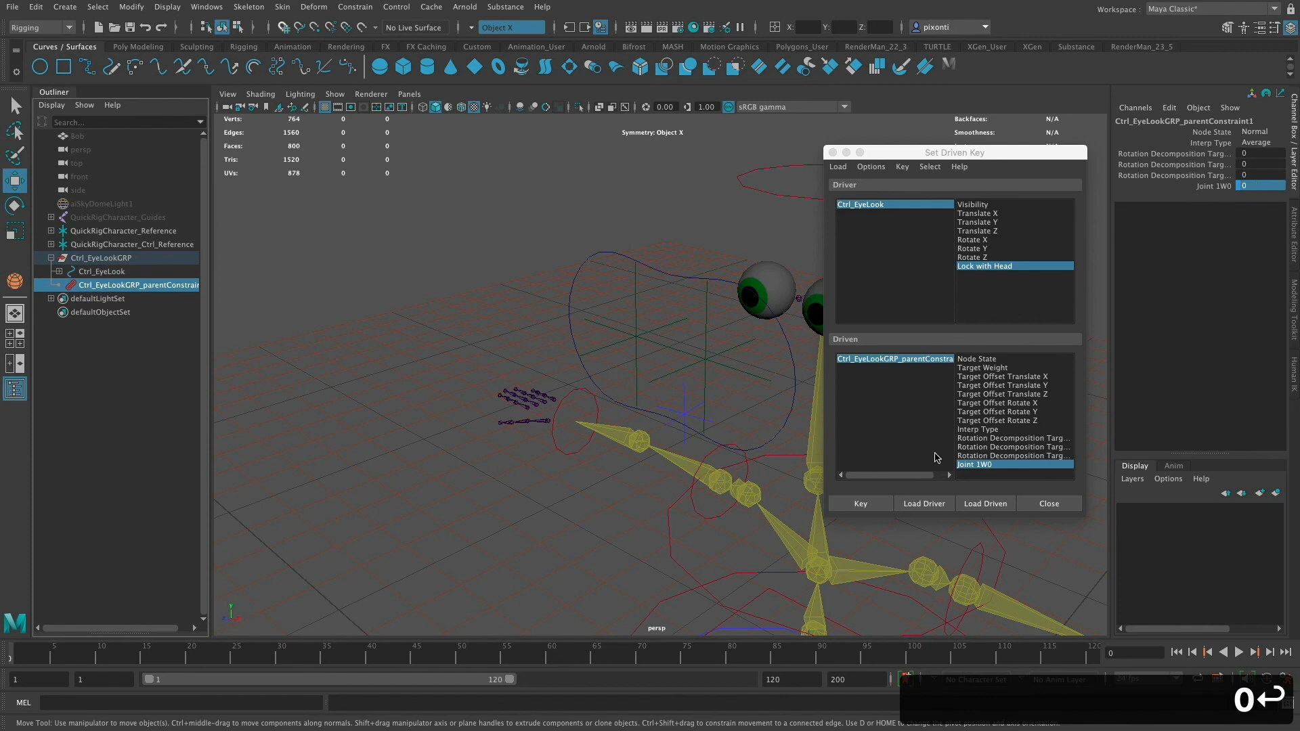
- Set a second driven key for the Lock with Head off state with Joint 1W0 at 0
{"action": "left_click", "coordinate": [911, 205]}
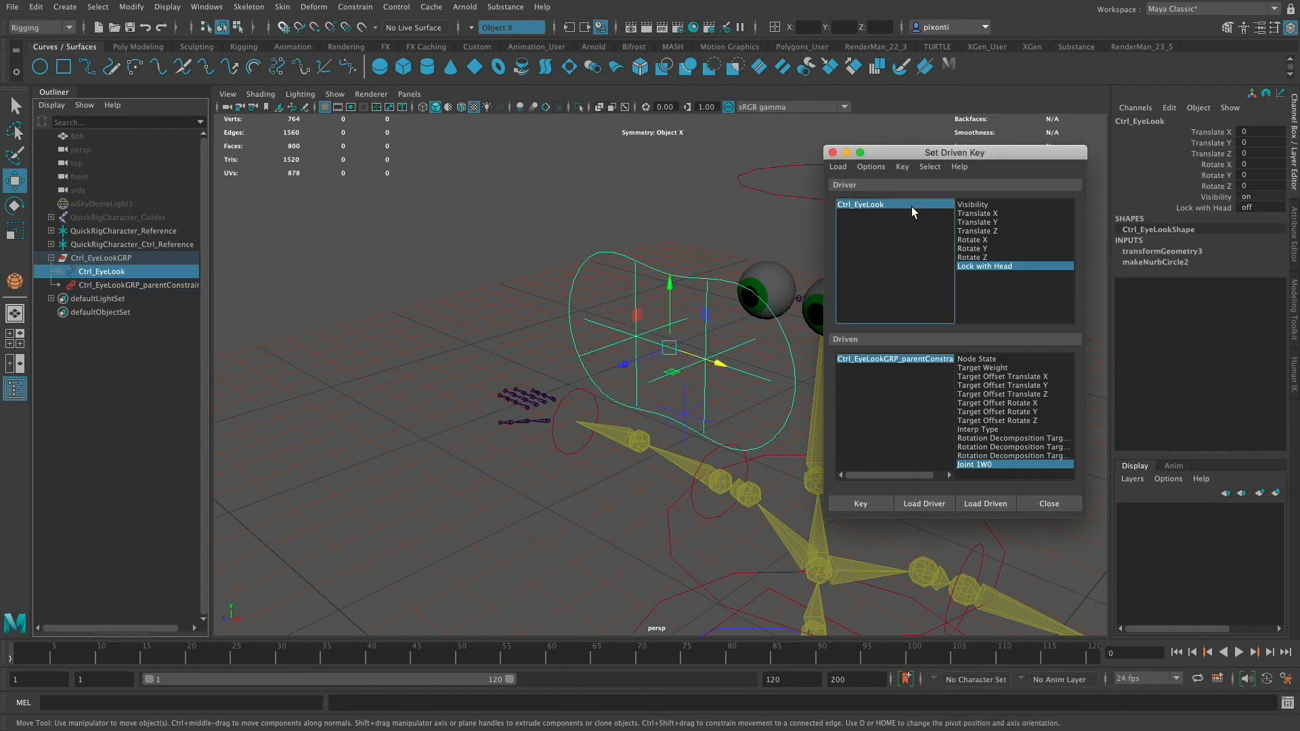
{"action": "left_click", "coordinate": [997, 266]}
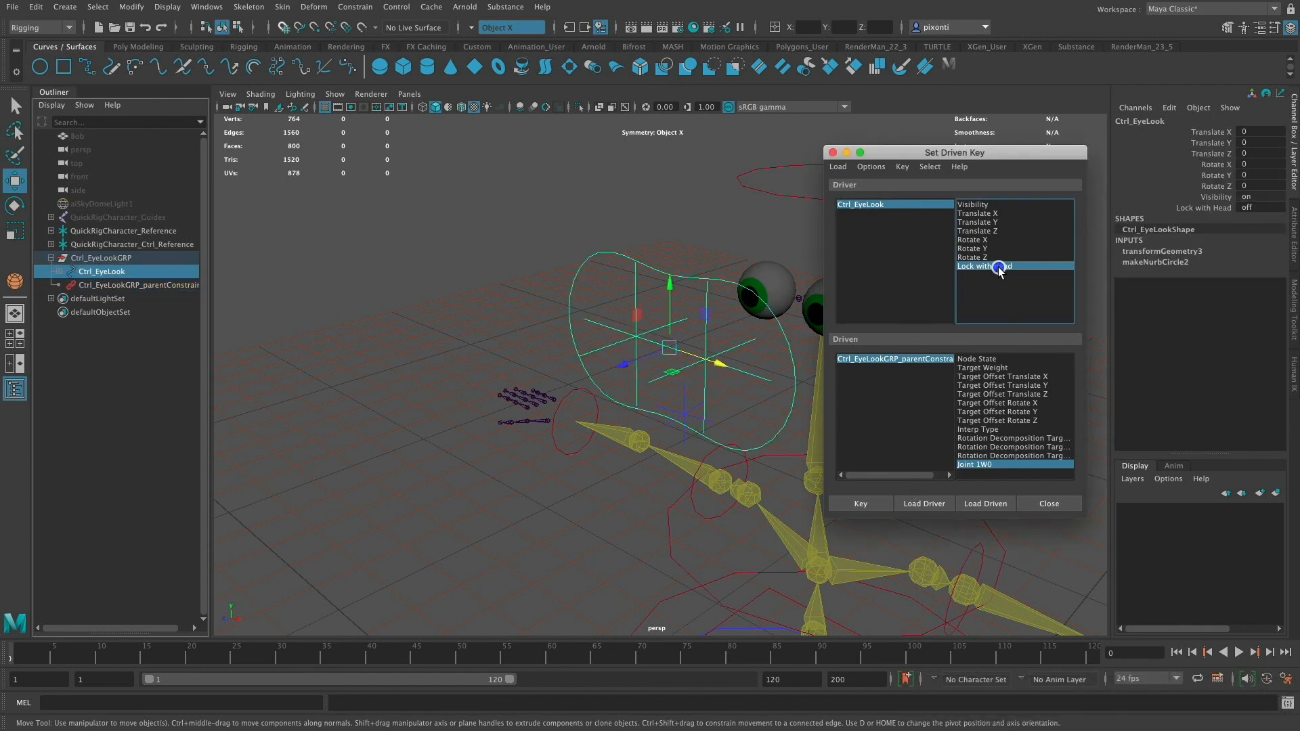
{"action": "left_click", "coordinate": [909, 359]}
{"action": "left_click", "coordinate": [990, 465]}
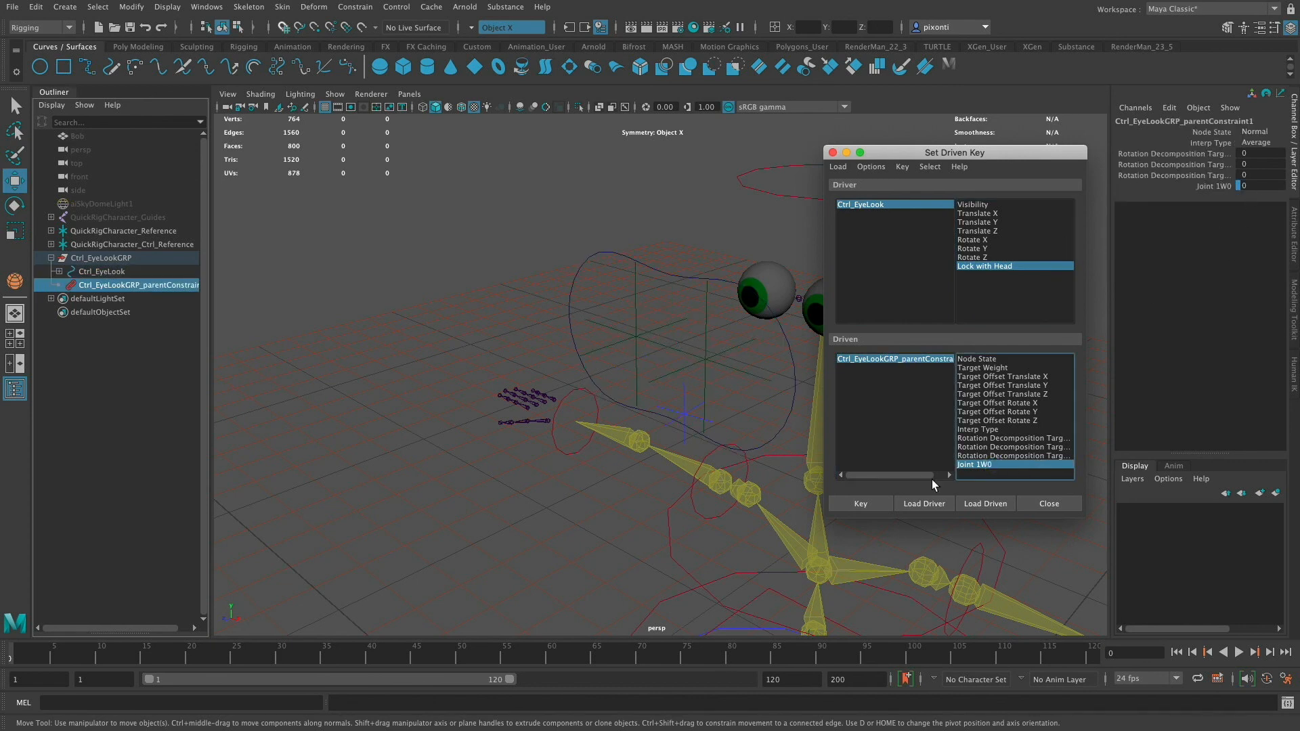
{"action": "left_click", "coordinate": [867, 505]}
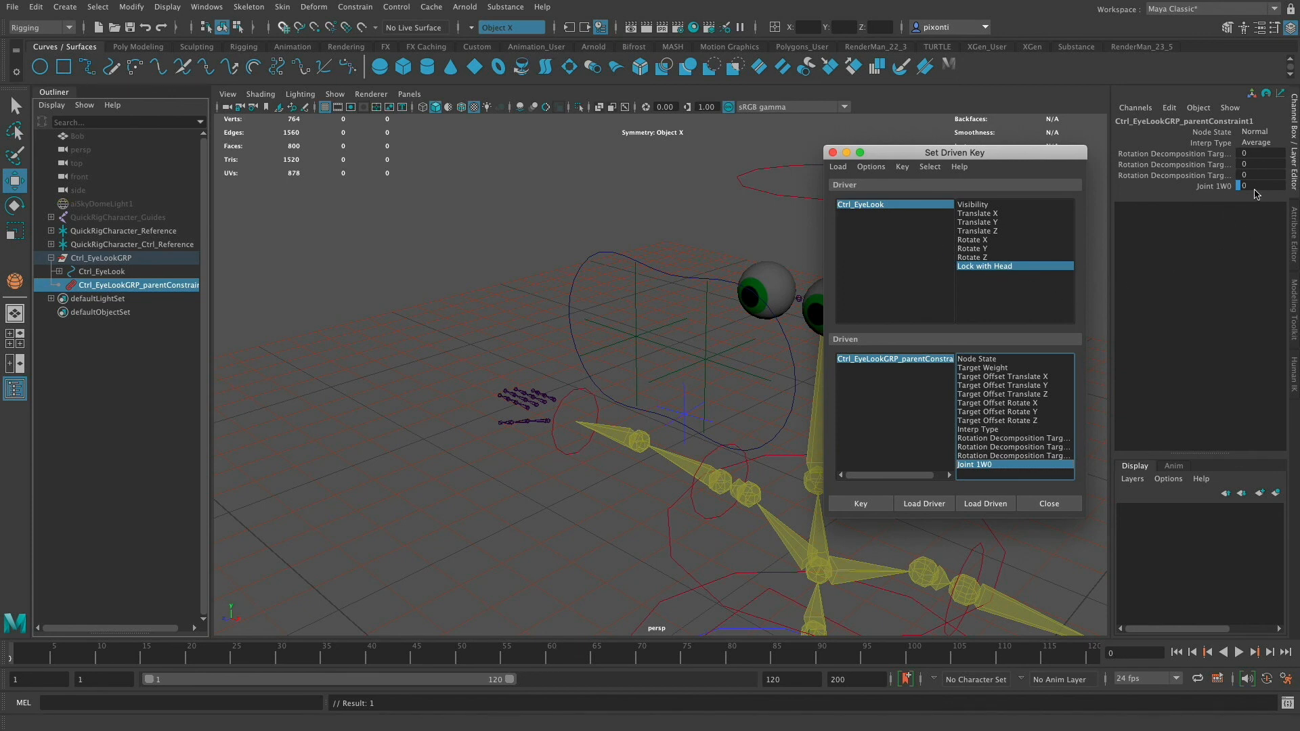
- Review the driver and driven values, then close the Set Driven Key window
{"action": "left_click", "coordinate": [912, 205]}
{"action": "left_click", "coordinate": [1252, 208]}
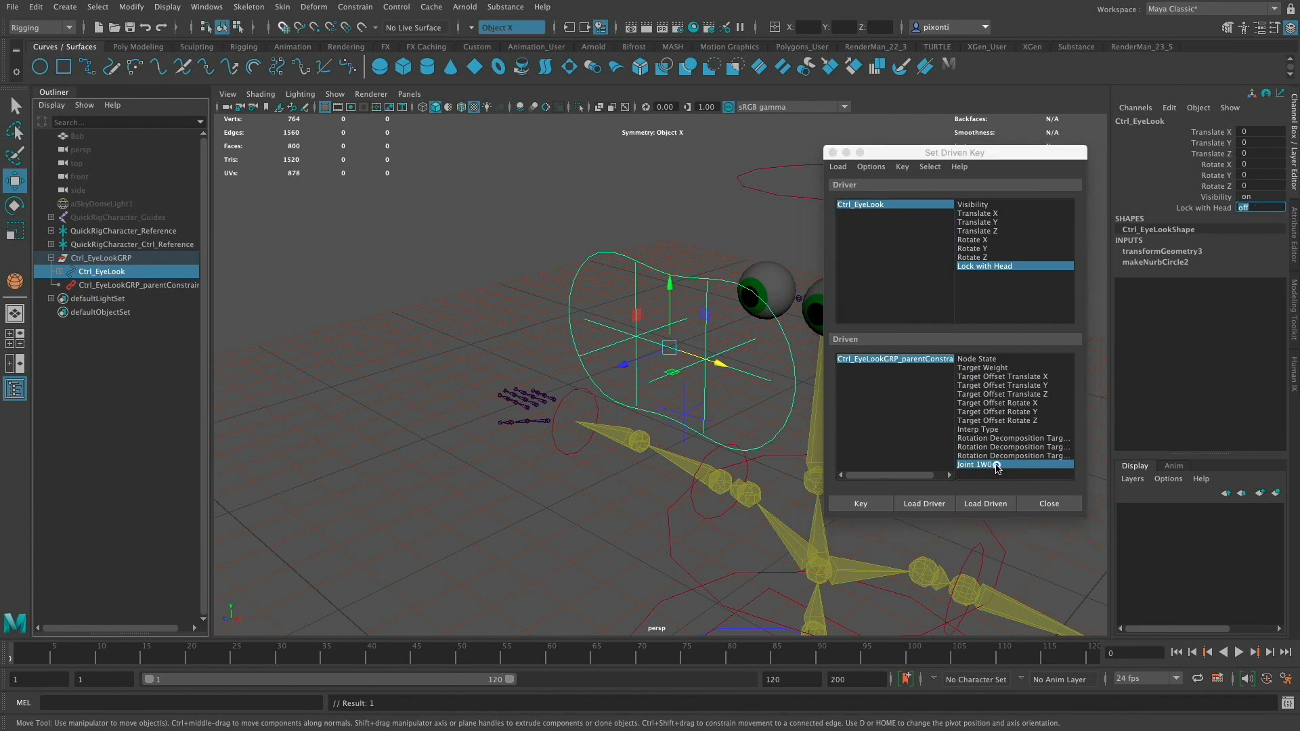
{"action": "left_click", "coordinate": [996, 467]}
{"action": "left_click", "coordinate": [917, 359]}
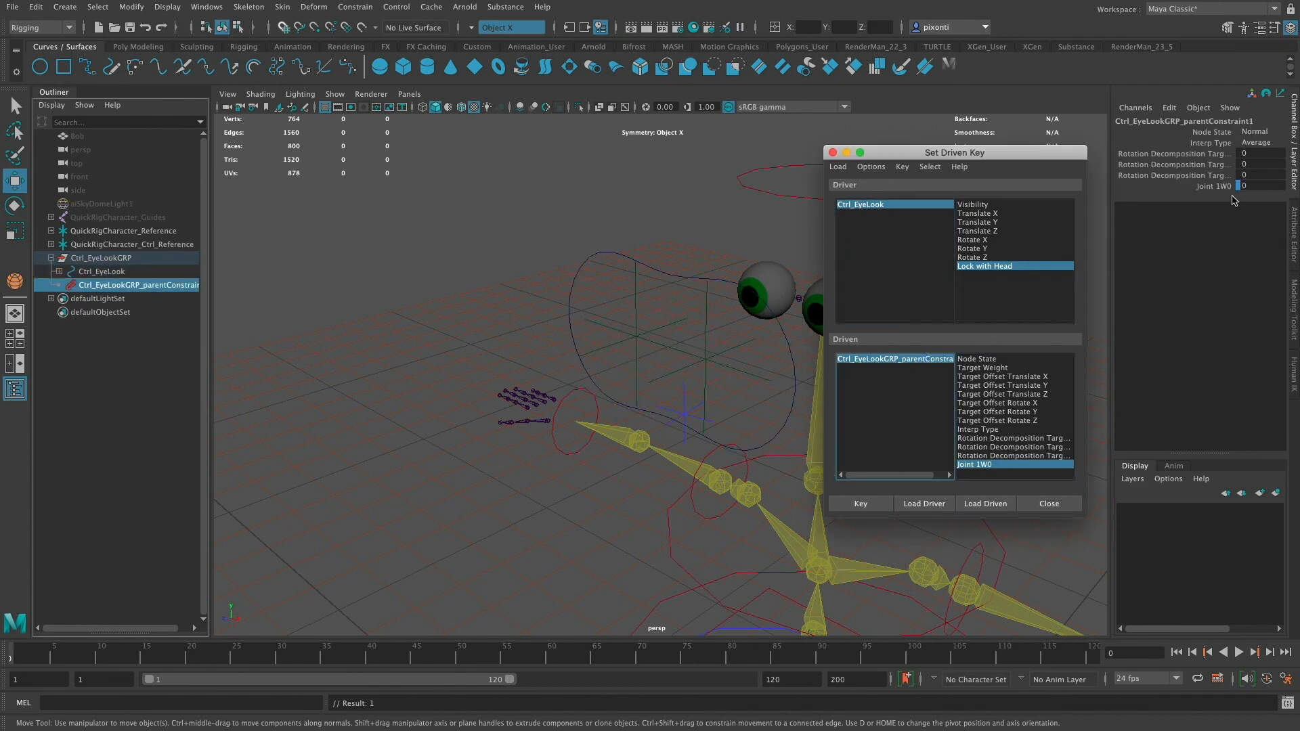
{"action": "left_click", "coordinate": [834, 153]}
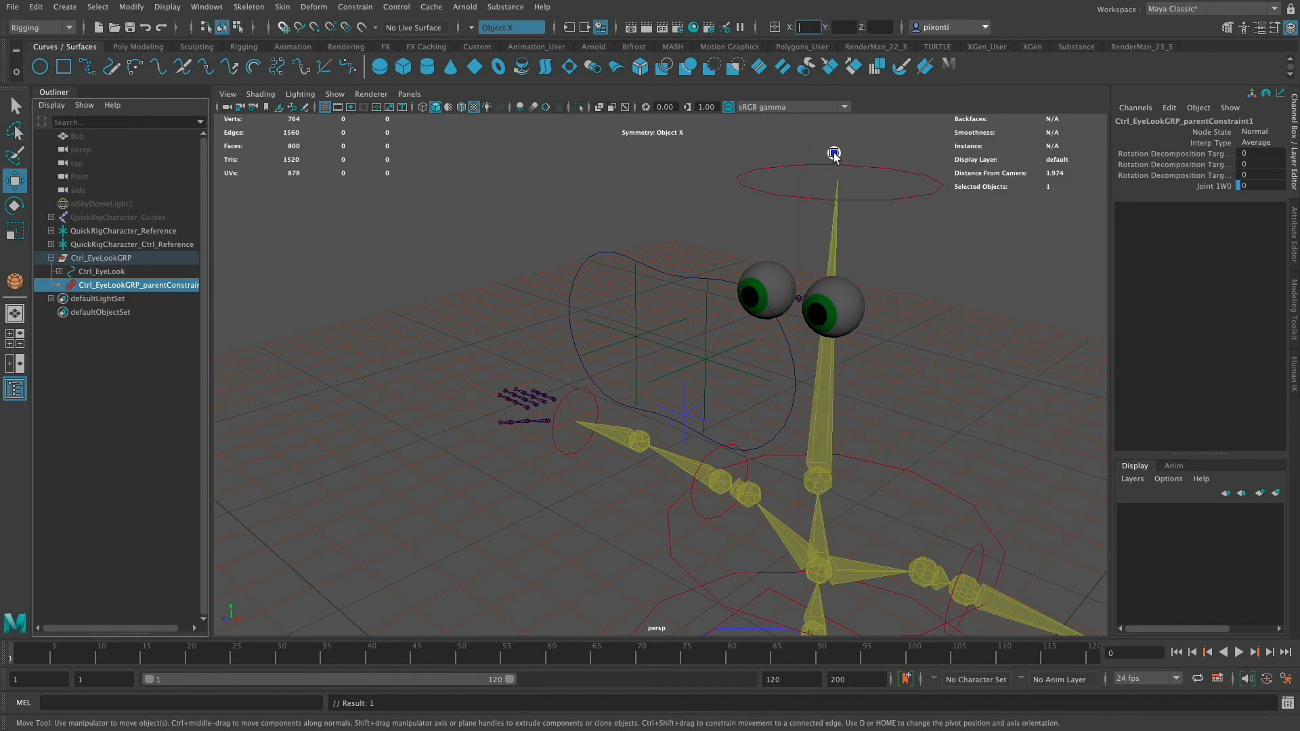
- Test moving the head effector with Lock with Head off, then undo the move
{"action": "left_click", "coordinate": [680, 278]}
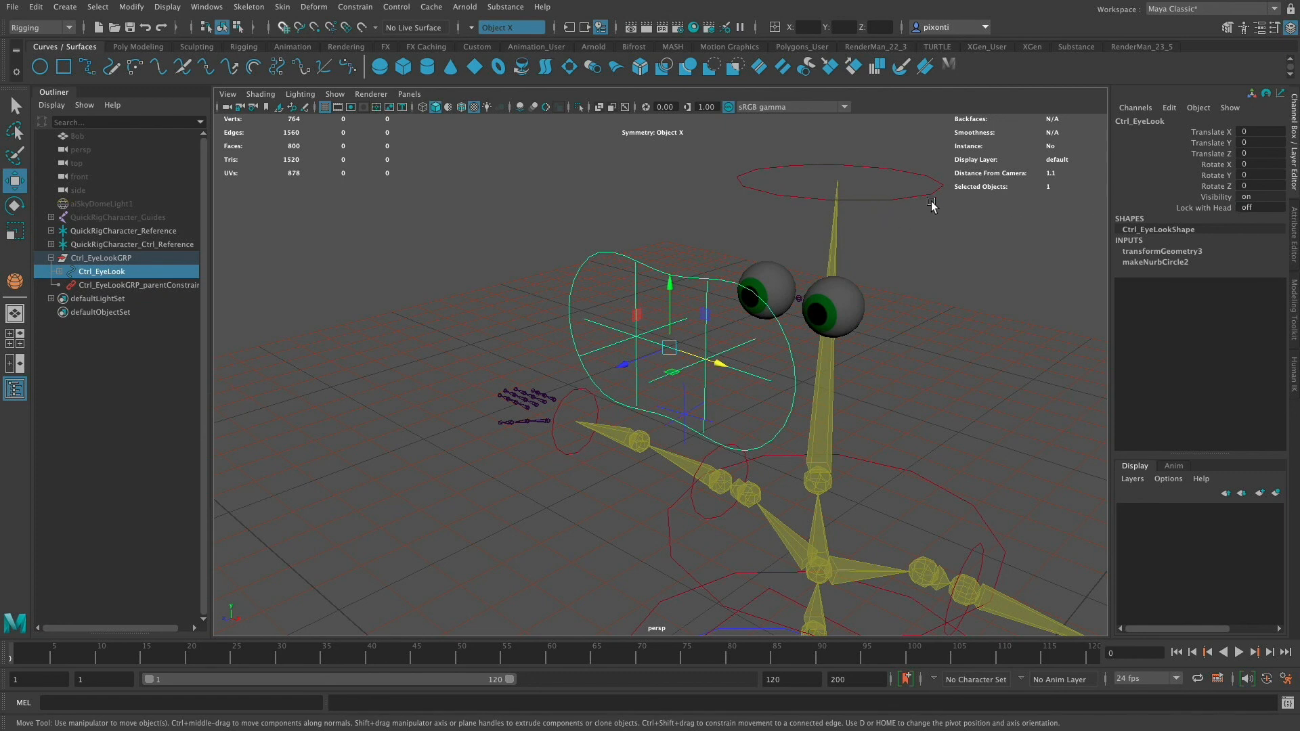
{"action": "left_click", "coordinate": [887, 196]}
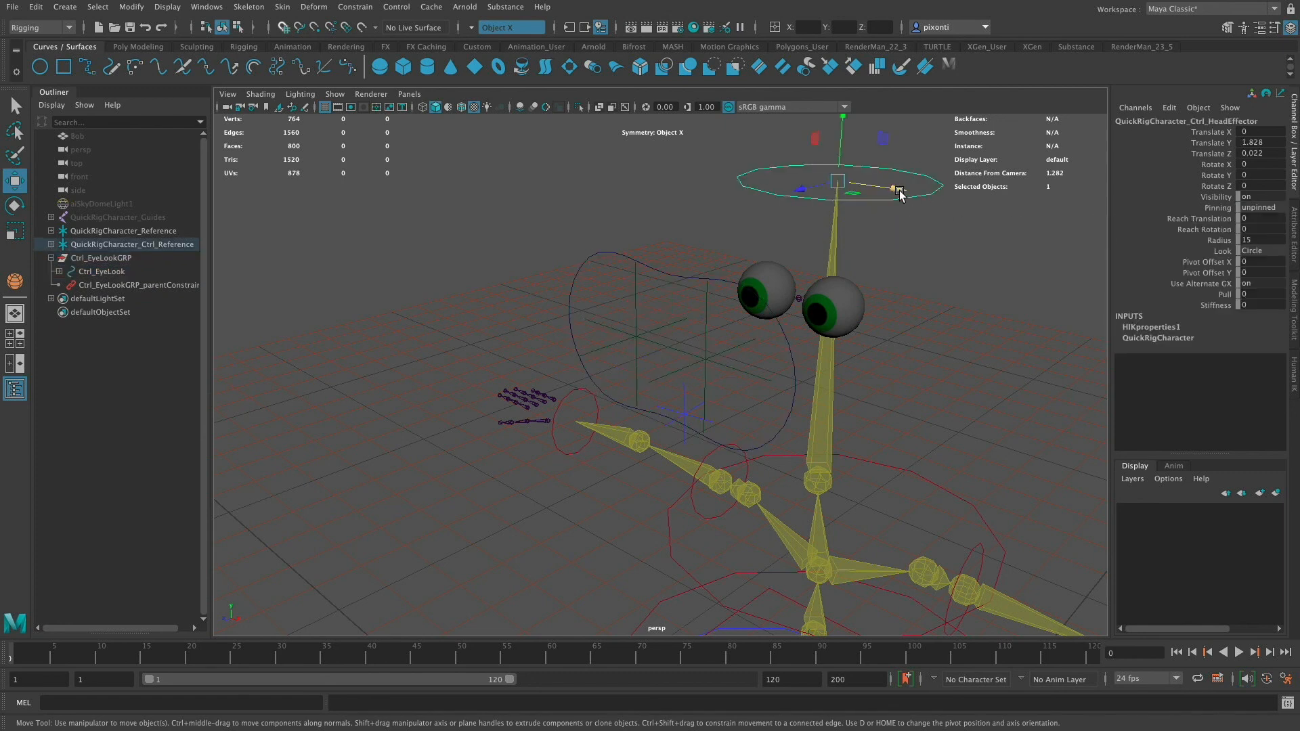
{"action": "left_click_drag", "start_coordinate": [897, 193], "coordinate": [765, 206]}
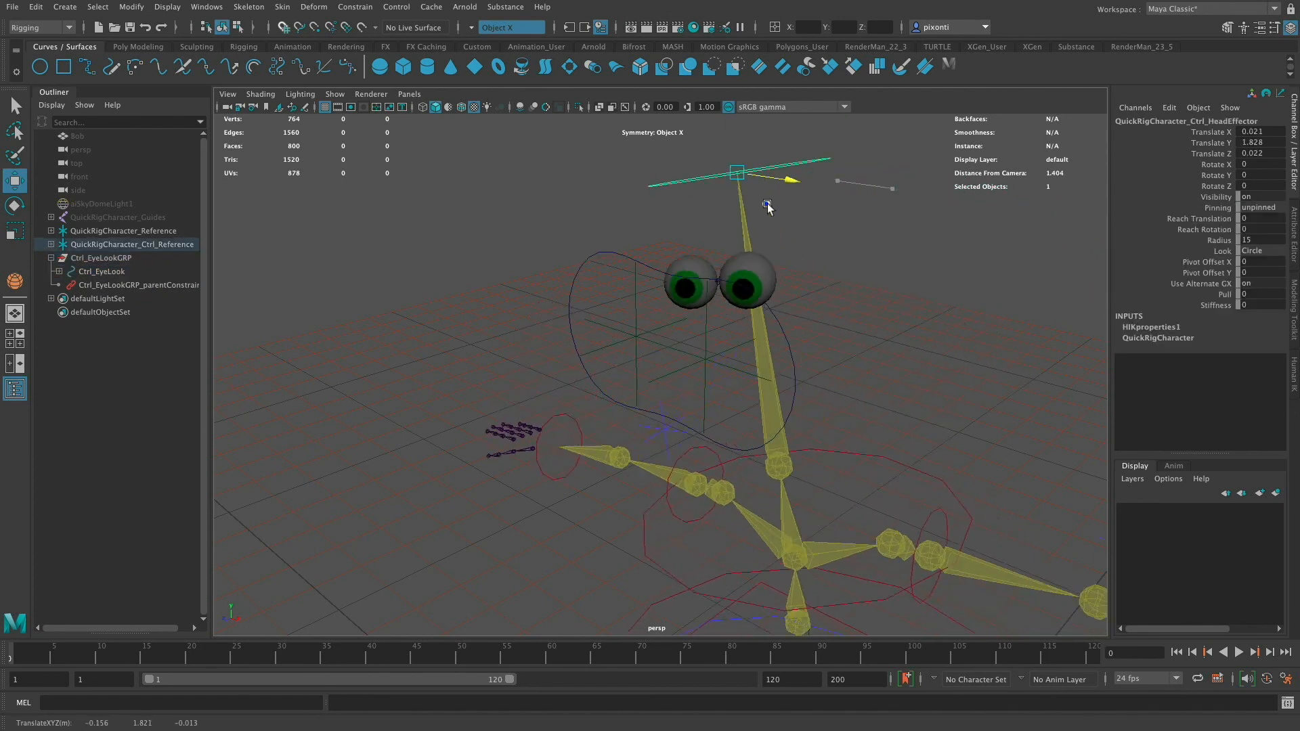
{"action": "key", "text": "super+z"}
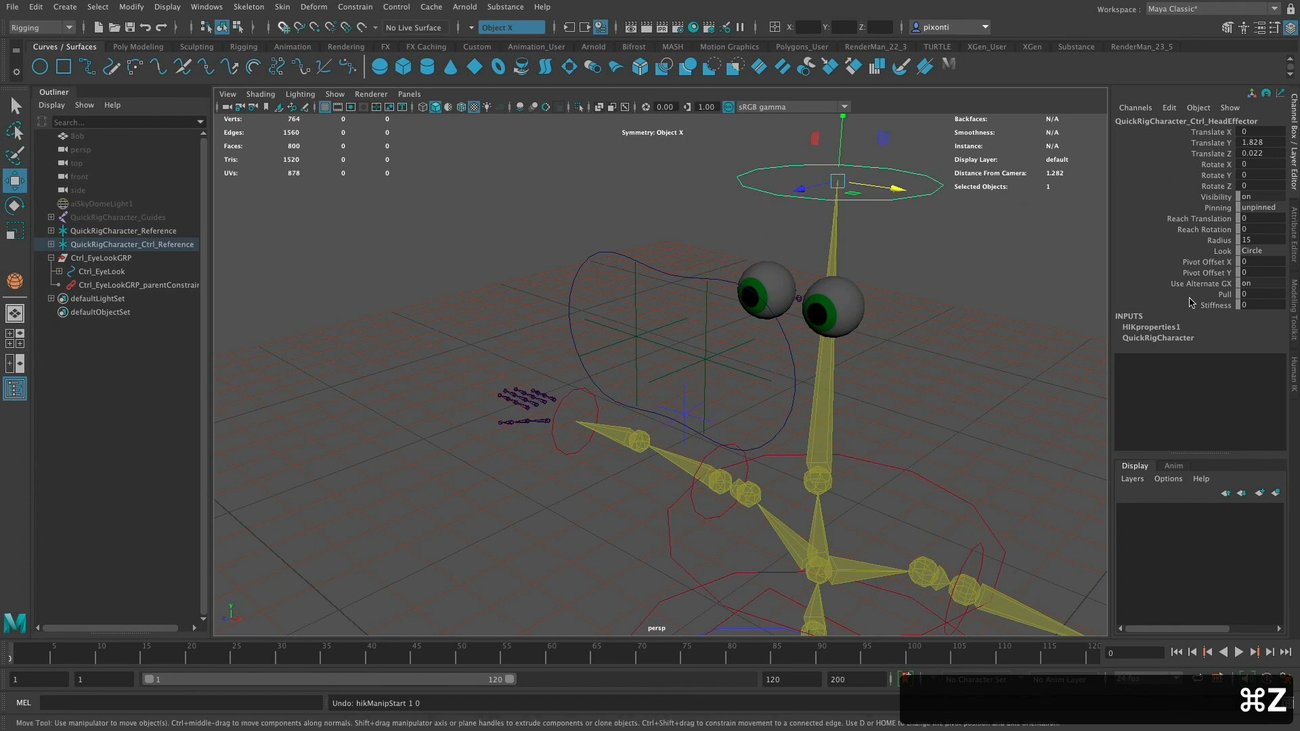
- Switch Ctrl_EyeLook's Lock with Head attribute on
{"action": "left_click", "coordinate": [671, 281]}
{"action": "left_click", "coordinate": [1253, 207]}
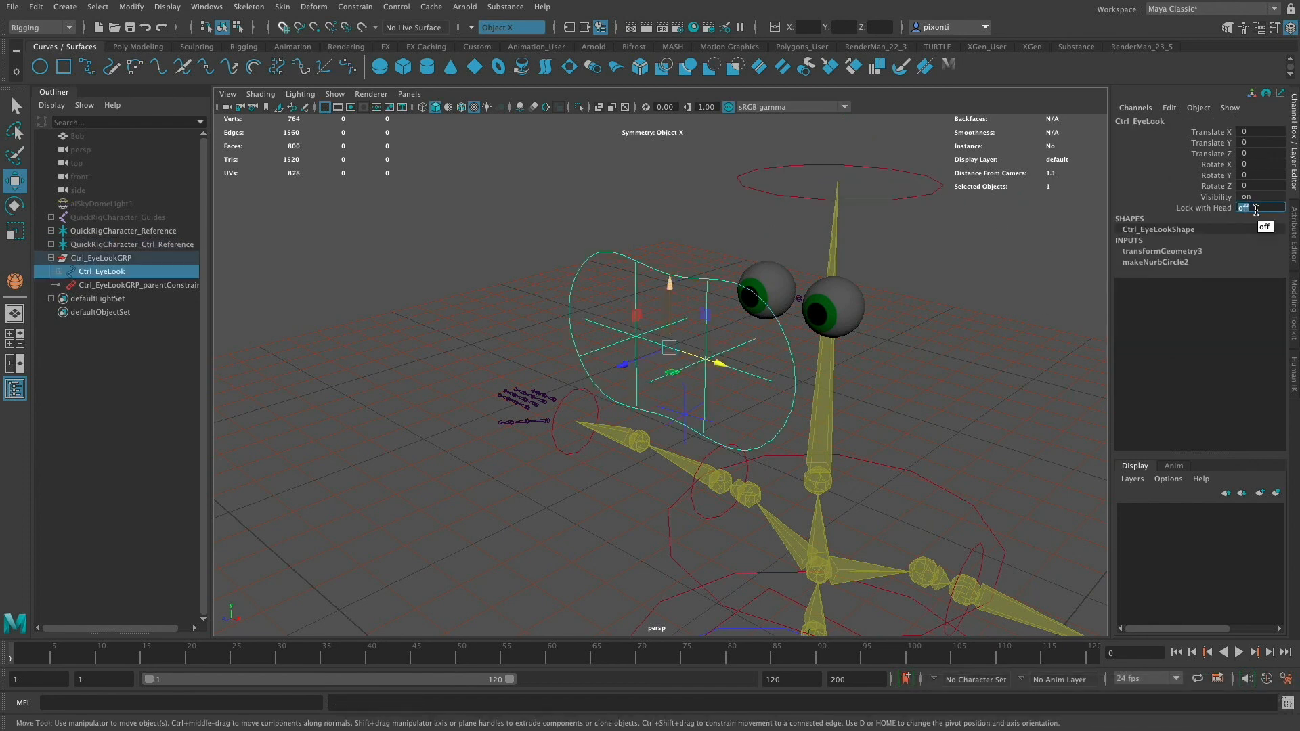
{"action": "type", "text": "on"}
{"action": "key", "text": "Return"}
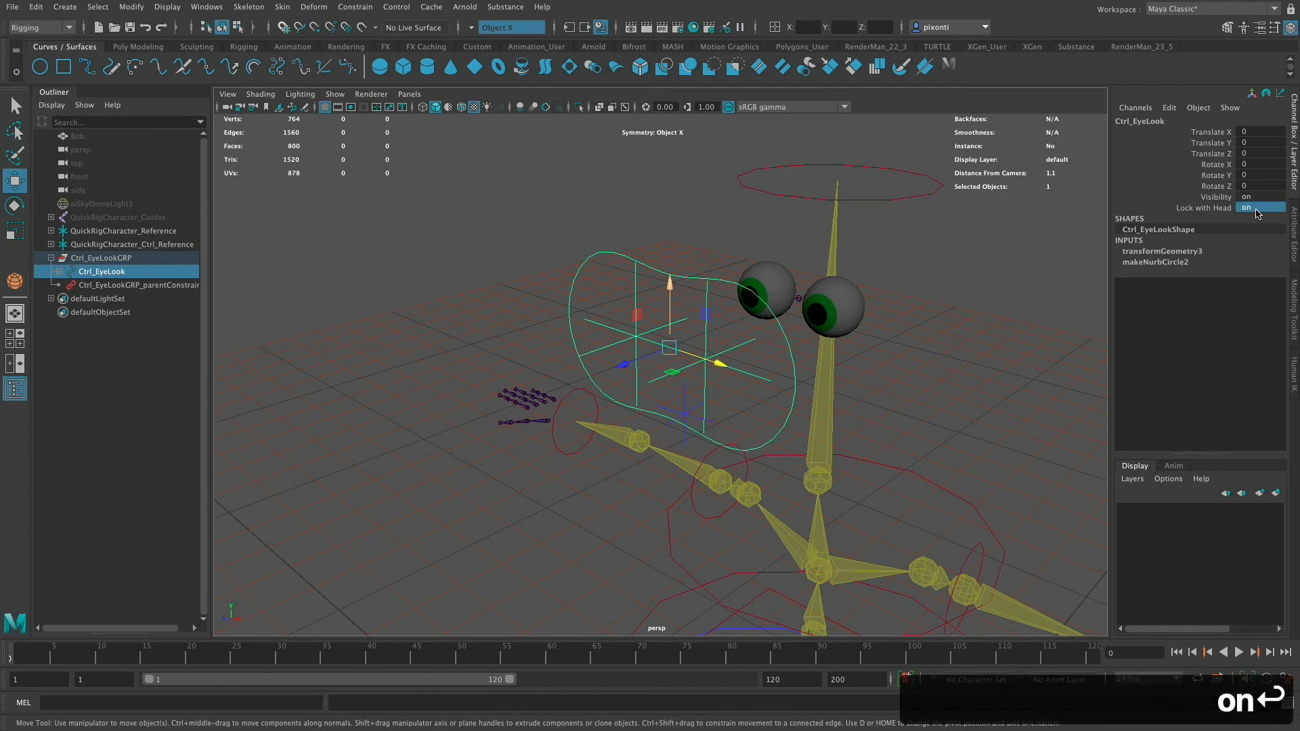
- Test moving the head effector with Lock with Head on, undoing each move
{"action": "left_click", "coordinate": [902, 194]}
{"action": "left_click_drag", "start_coordinate": [894, 194], "coordinate": [675, 197], "text": "alt"}
{"action": "key", "text": "super+z"}
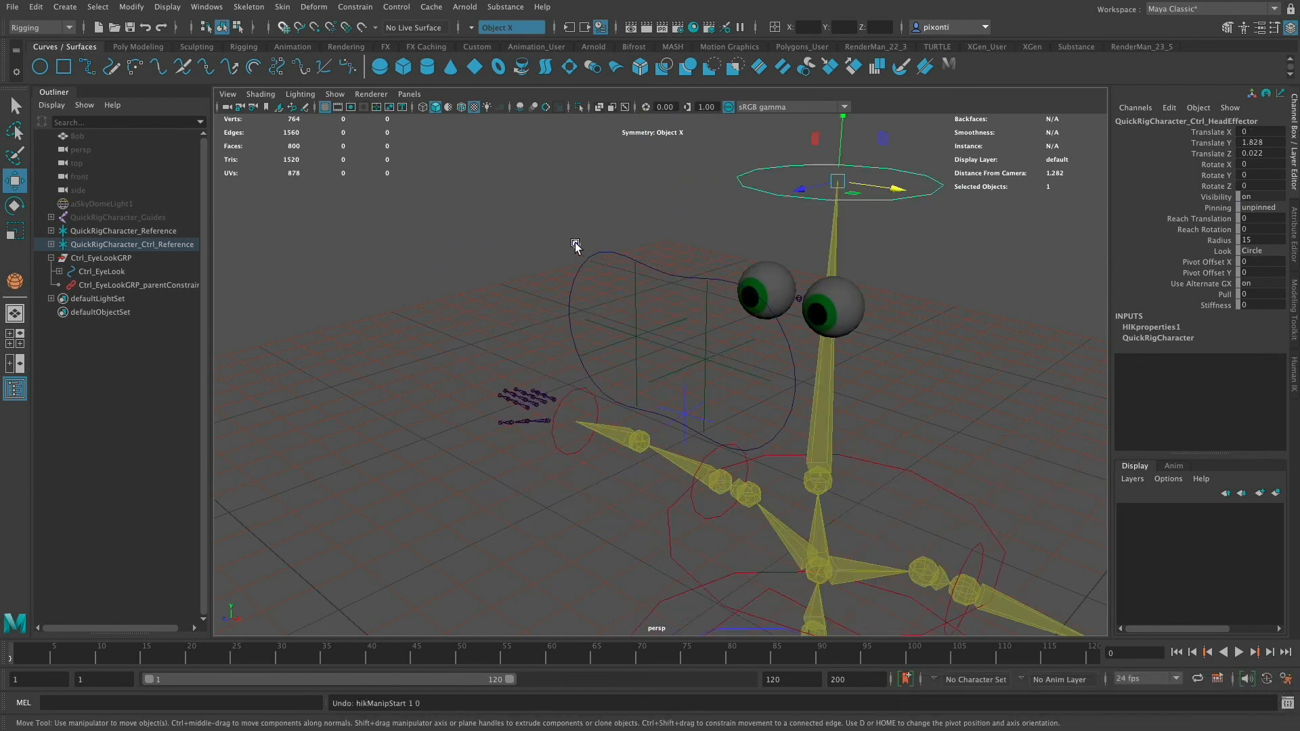
{"action": "left_click", "coordinate": [586, 275]}
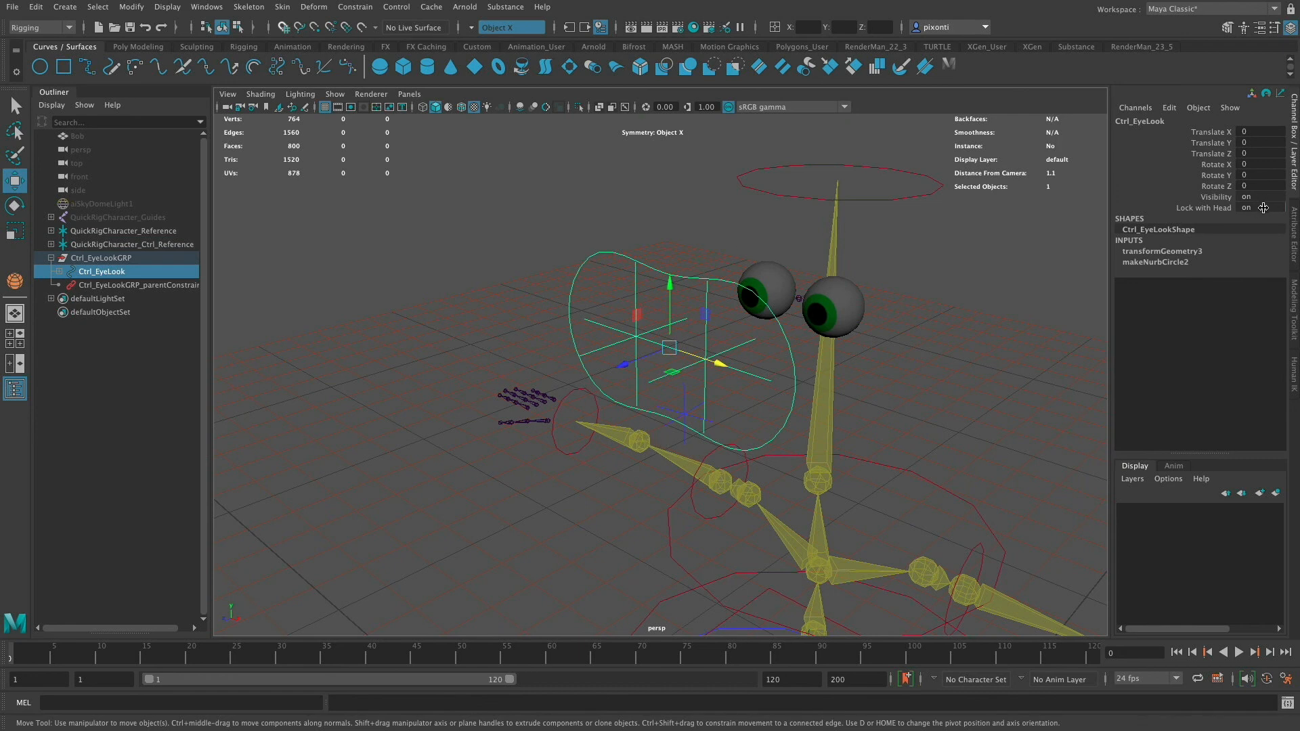
{"action": "left_click", "coordinate": [1217, 208]}
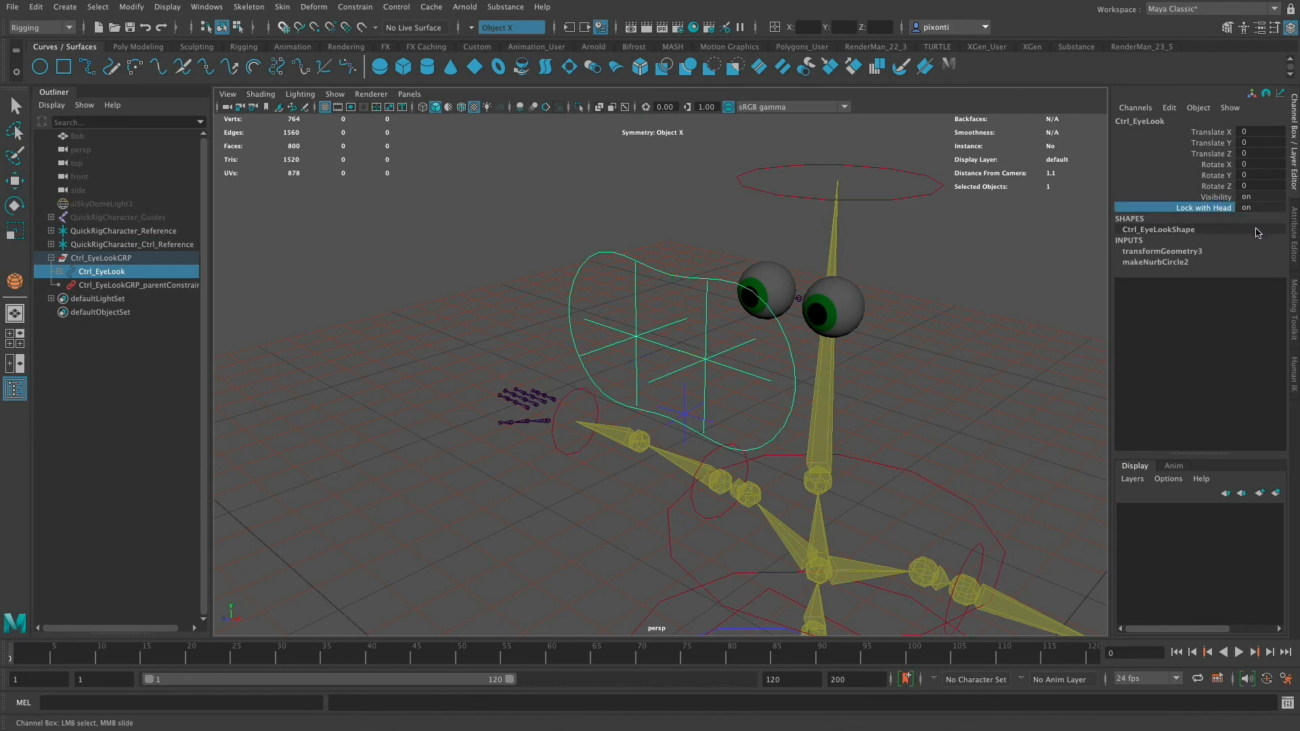
{"action": "left_click", "coordinate": [892, 194]}
{"action": "key", "text": "w"}
{"action": "left_click_drag", "start_coordinate": [838, 183], "coordinate": [821, 241]}
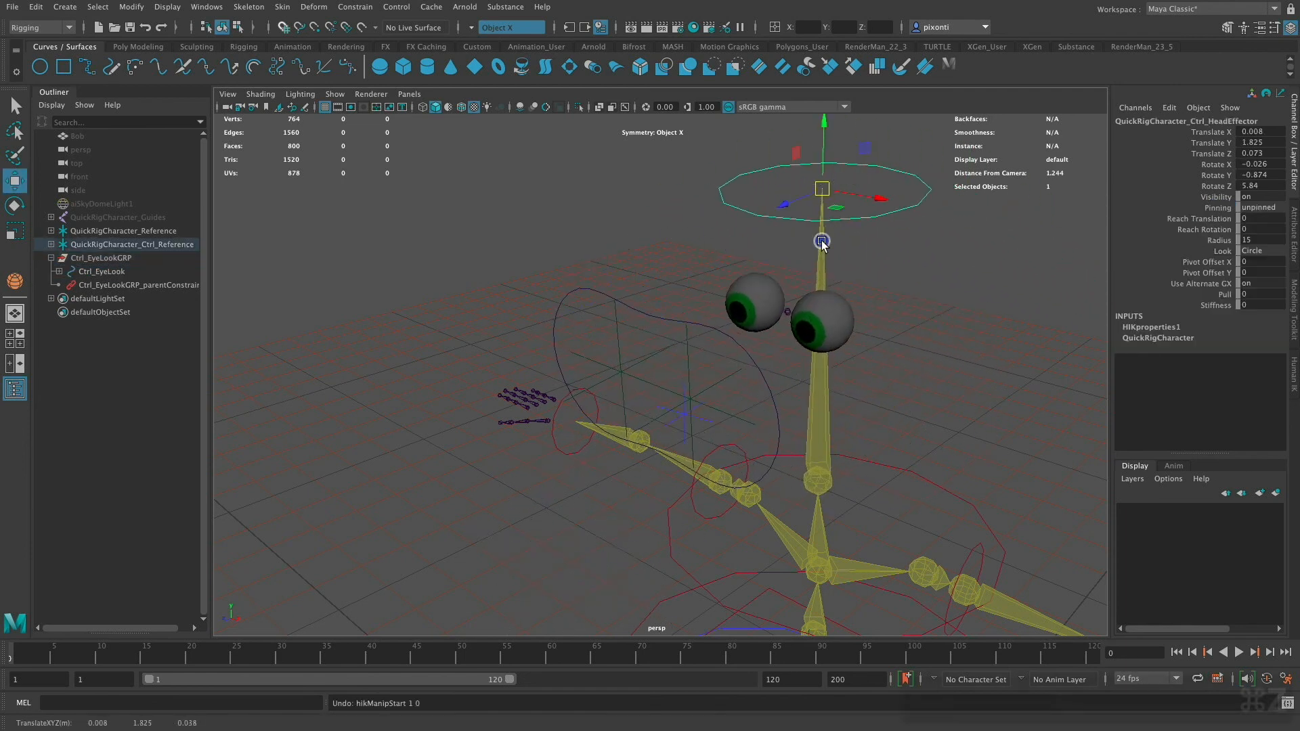
{"action": "key", "text": "super+z"}
- Test moving the eye look control, then undo the moves
{"action": "left_click", "coordinate": [705, 358]}
{"action": "left_click_drag", "start_coordinate": [757, 377], "coordinate": [866, 426]}
{"action": "left_click", "coordinate": [688, 319]}
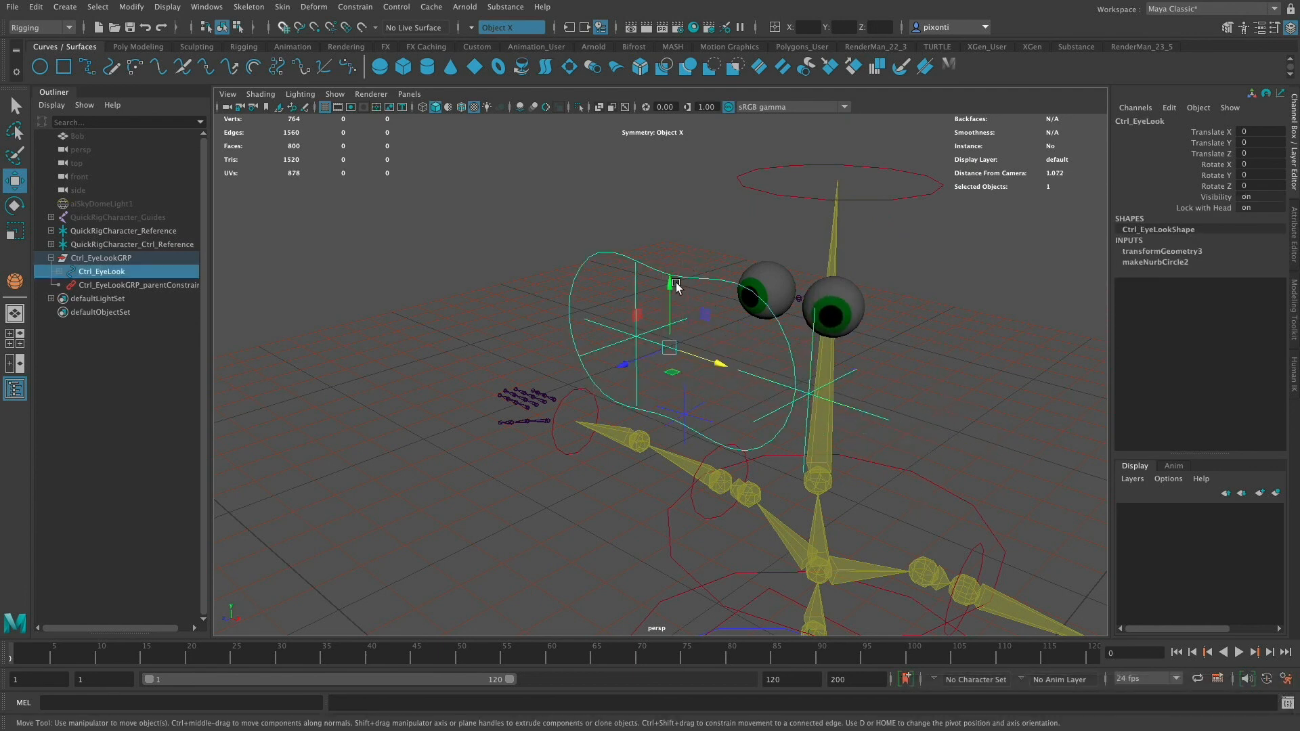
{"action": "left_click_drag", "start_coordinate": [673, 281], "coordinate": [676, 217]}
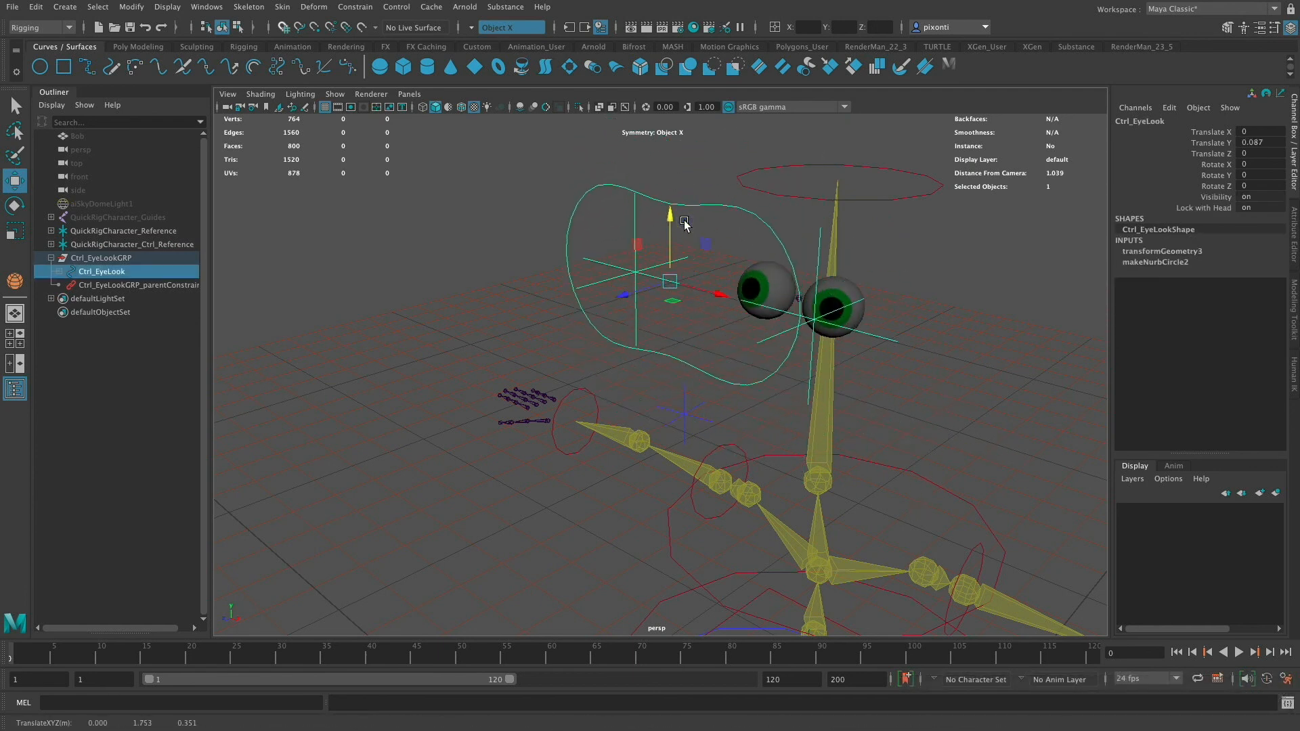
{"action": "key", "text": "super+z"}
{"action": "key", "text": "super+z"}
{"action": "key", "text": "super+z"}
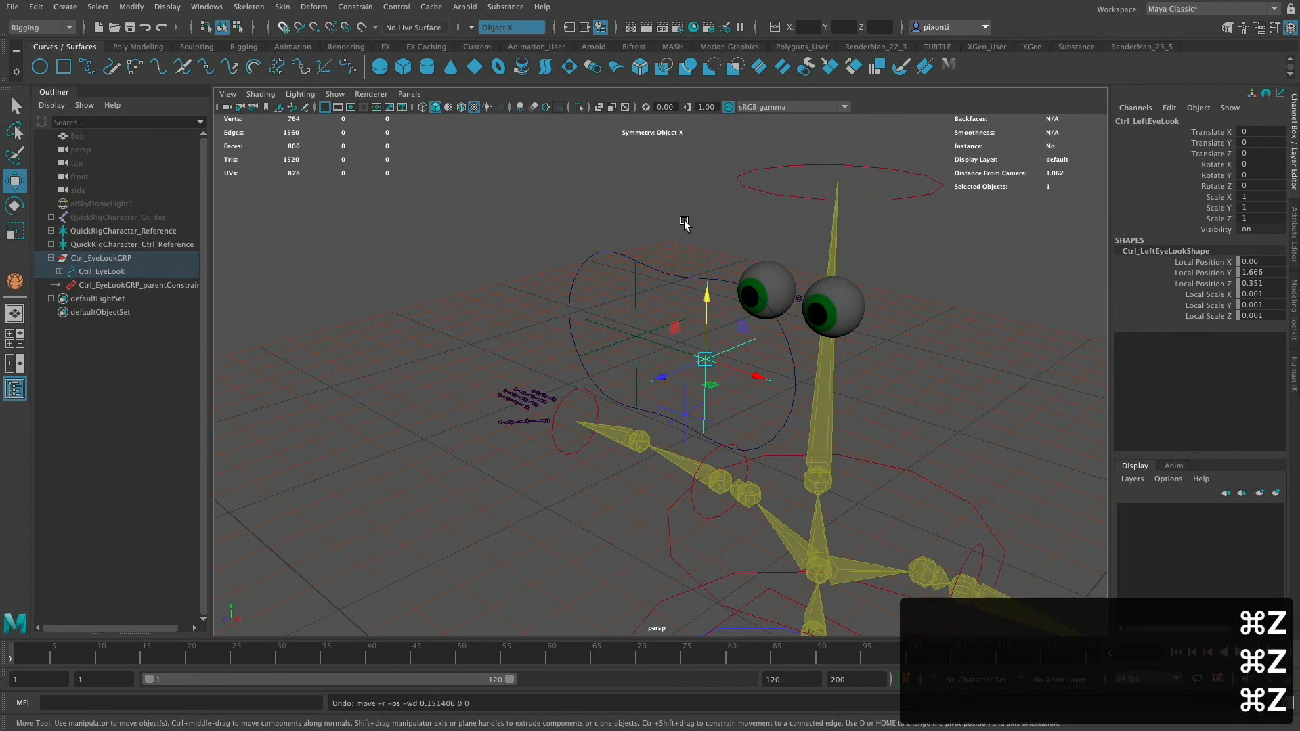
- Test rotating the neck, undo it, and reselect the eye look control with the Select tool
{"action": "left_click", "coordinate": [892, 191]}
{"action": "left_click", "coordinate": [832, 431]}
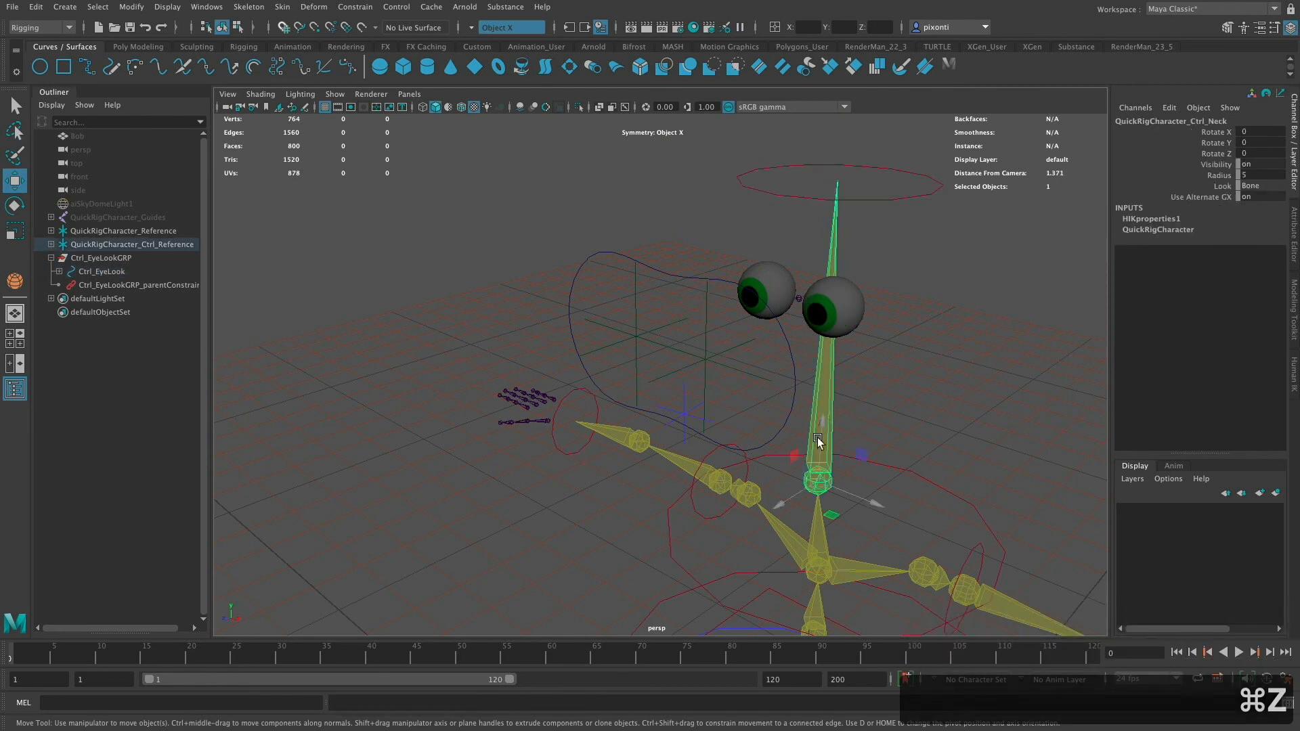
{"action": "key", "text": "e"}
{"action": "left_click_drag", "start_coordinate": [794, 465], "coordinate": [908, 368]}
{"action": "key", "text": "super+z"}
{"action": "left_click", "coordinate": [679, 295]}
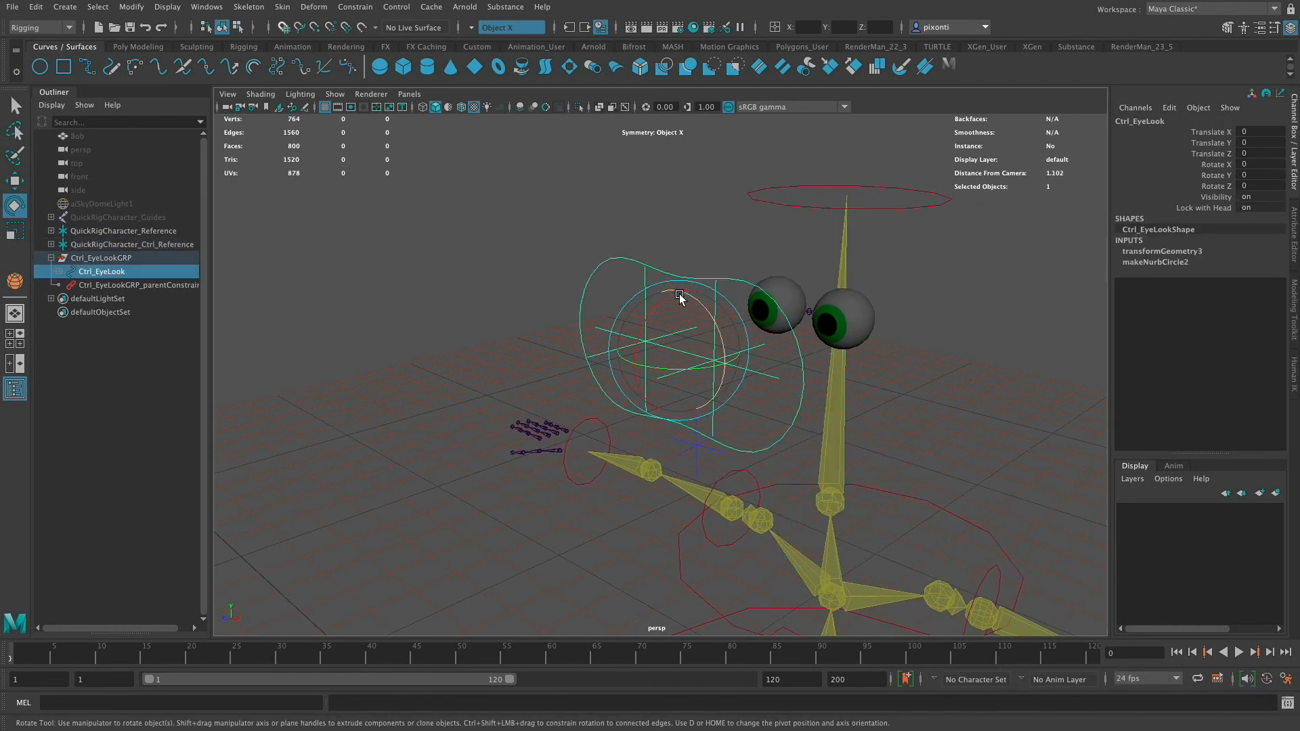
{"action": "key", "text": "w"}
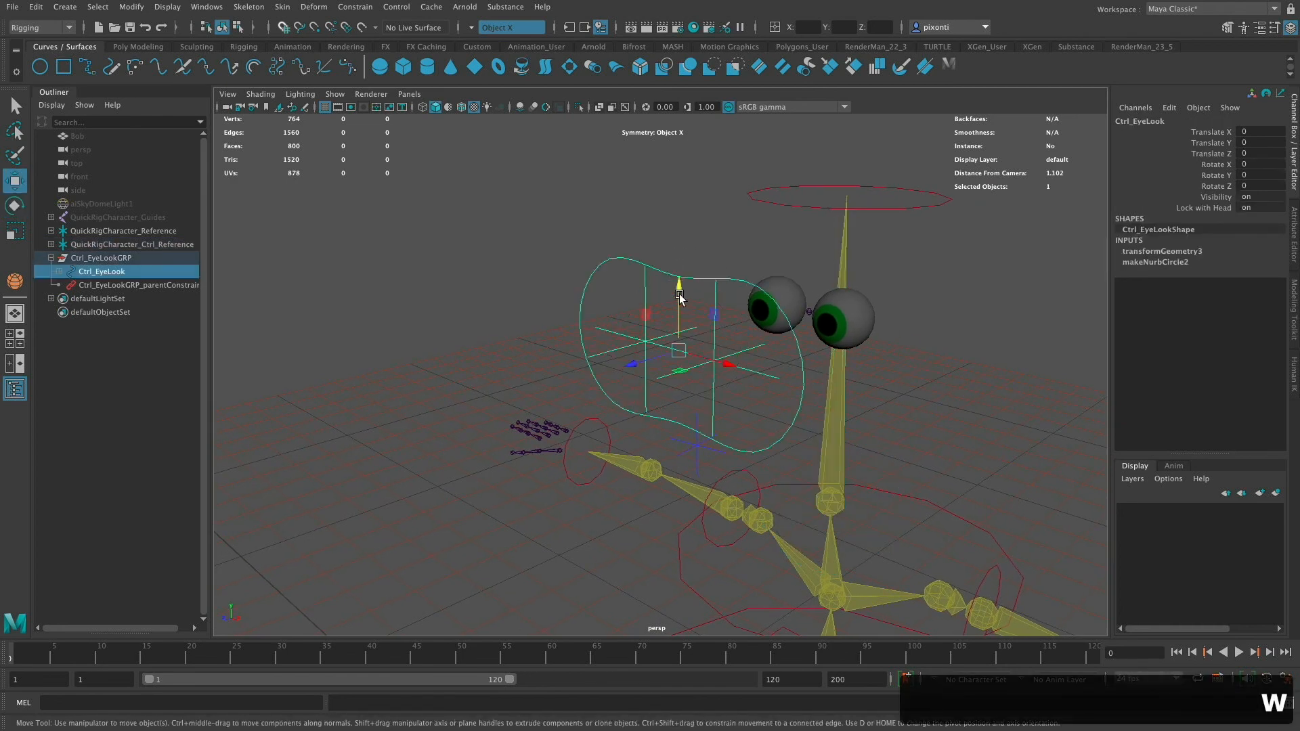
{"action": "key", "text": "q"}
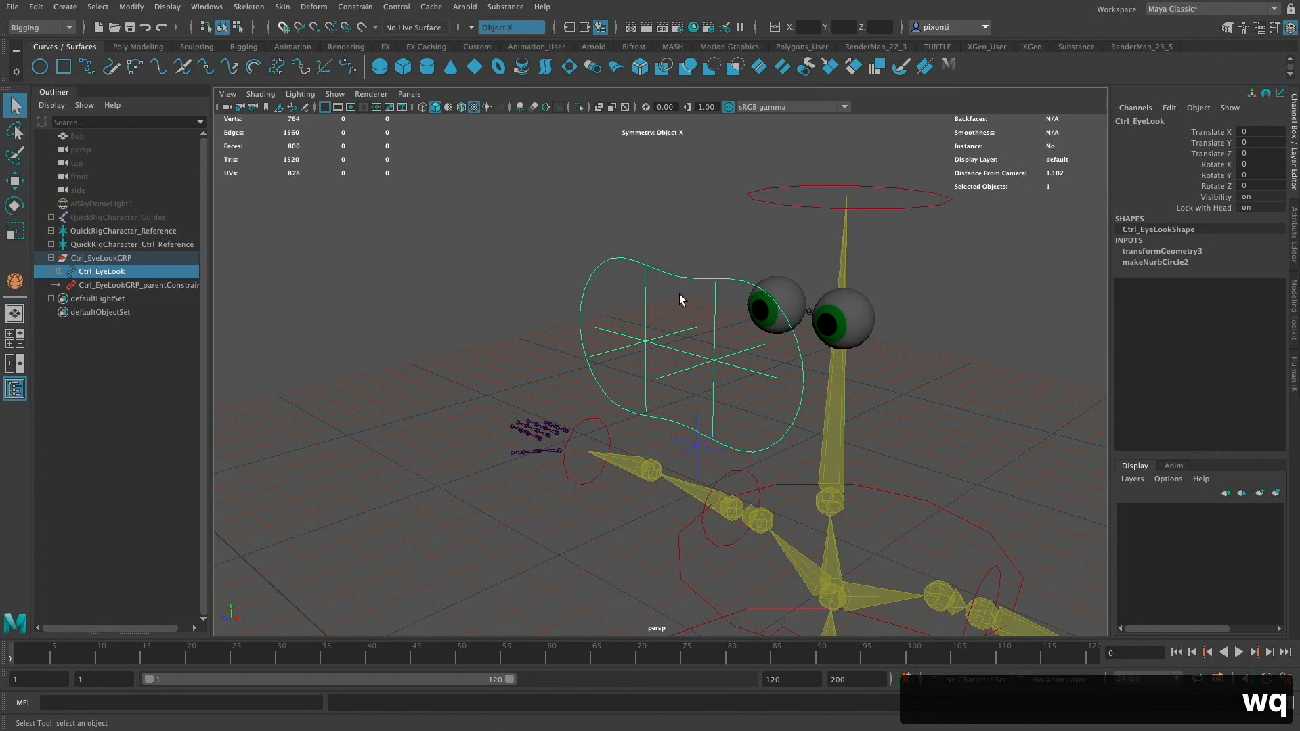